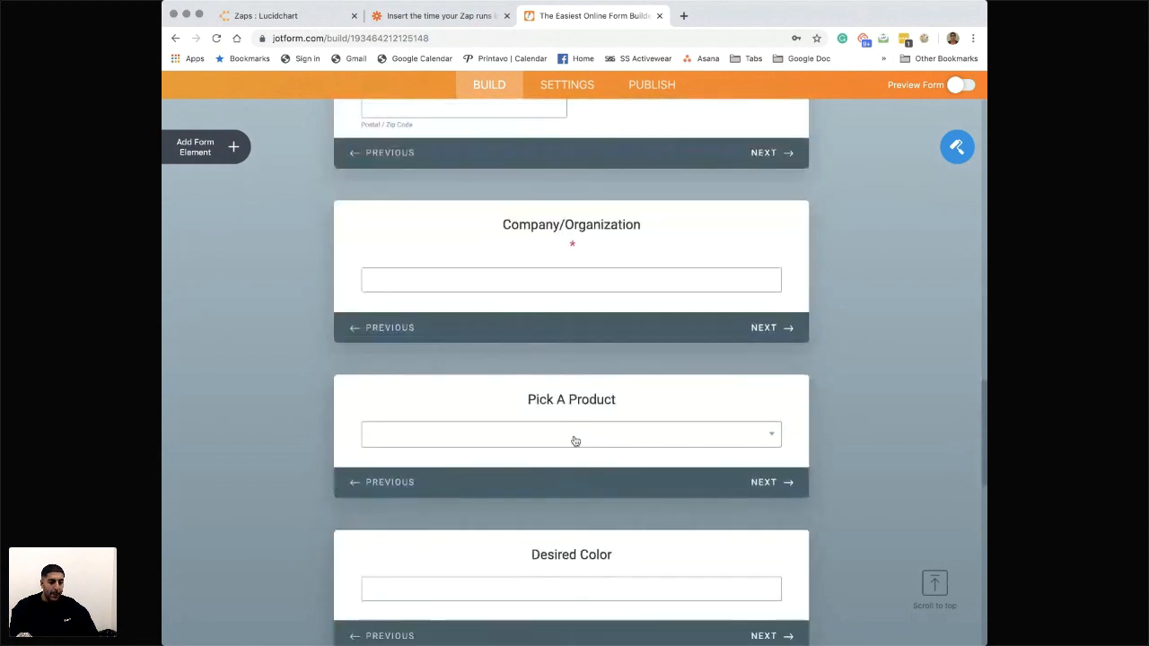
# - Examine the product options offered in the form's Pick A Product field
pyautogui.click(572, 438)
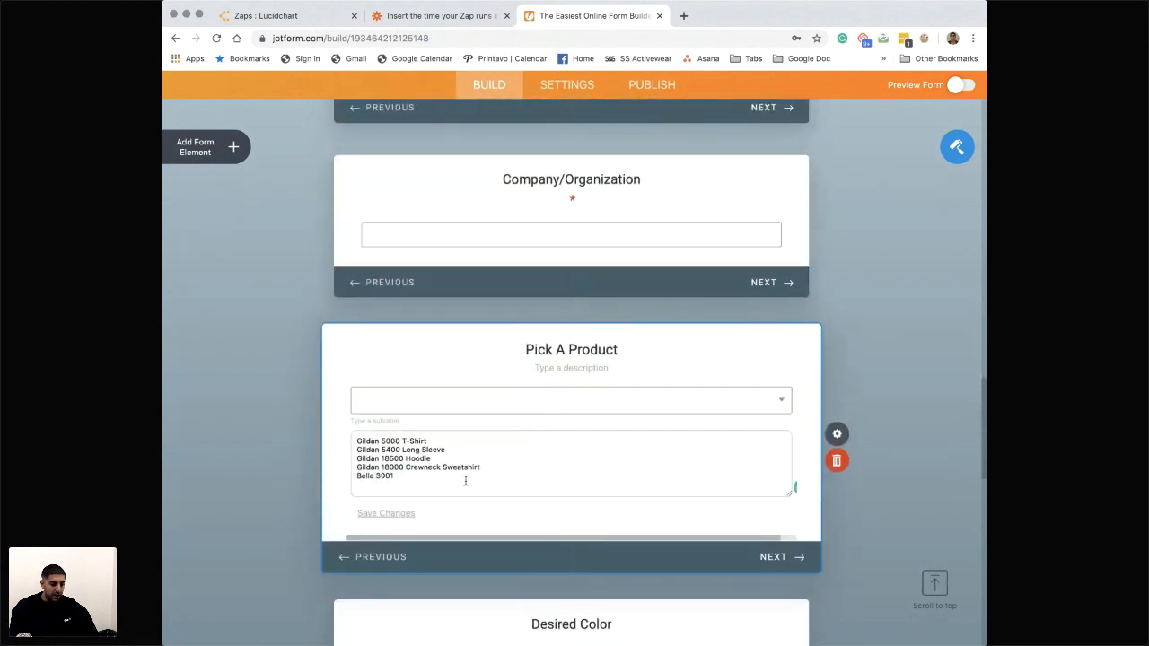
pyautogui.scroll(-1, 466, 479)
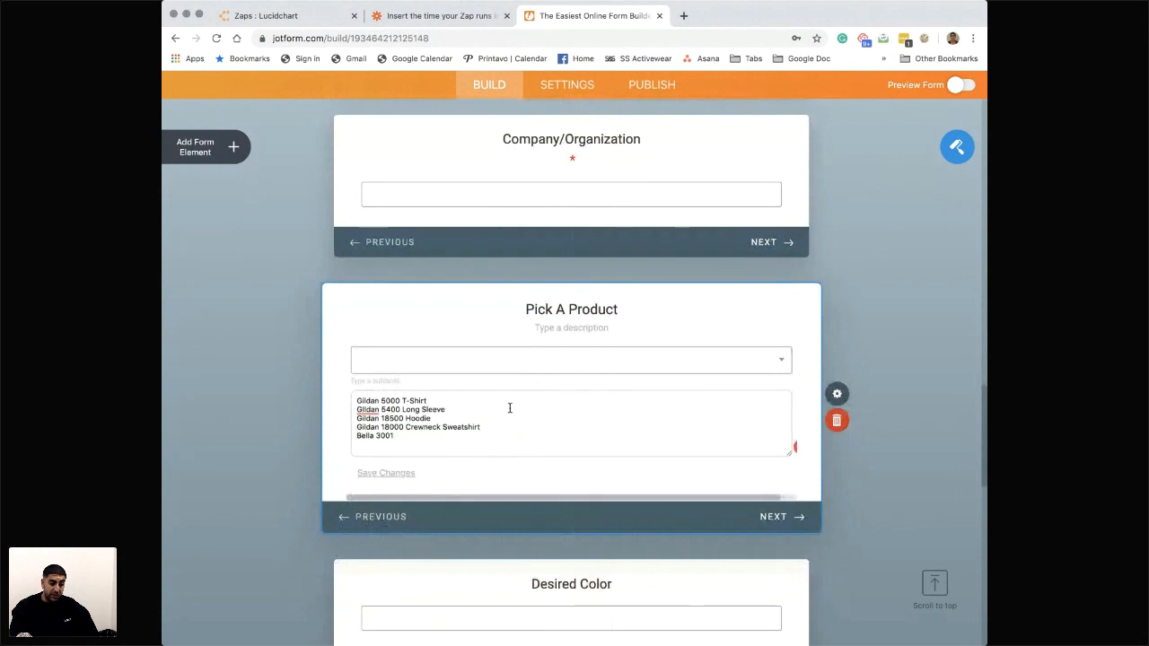
pyautogui.click(881, 272)
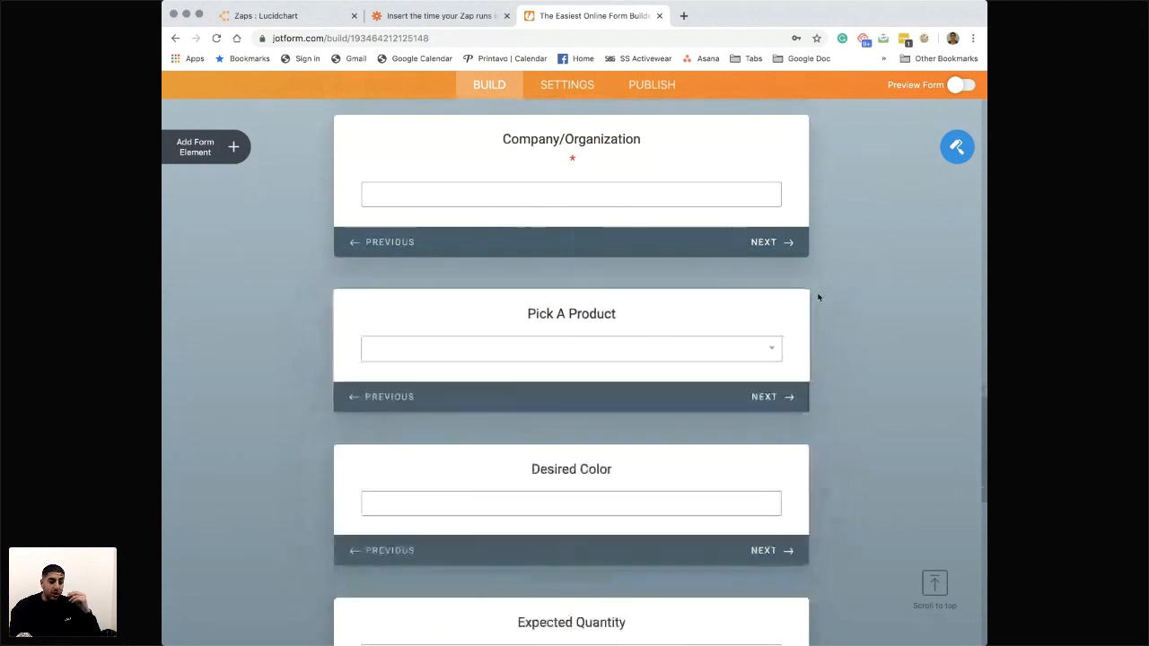
pyautogui.scroll(-1, 765, 320)
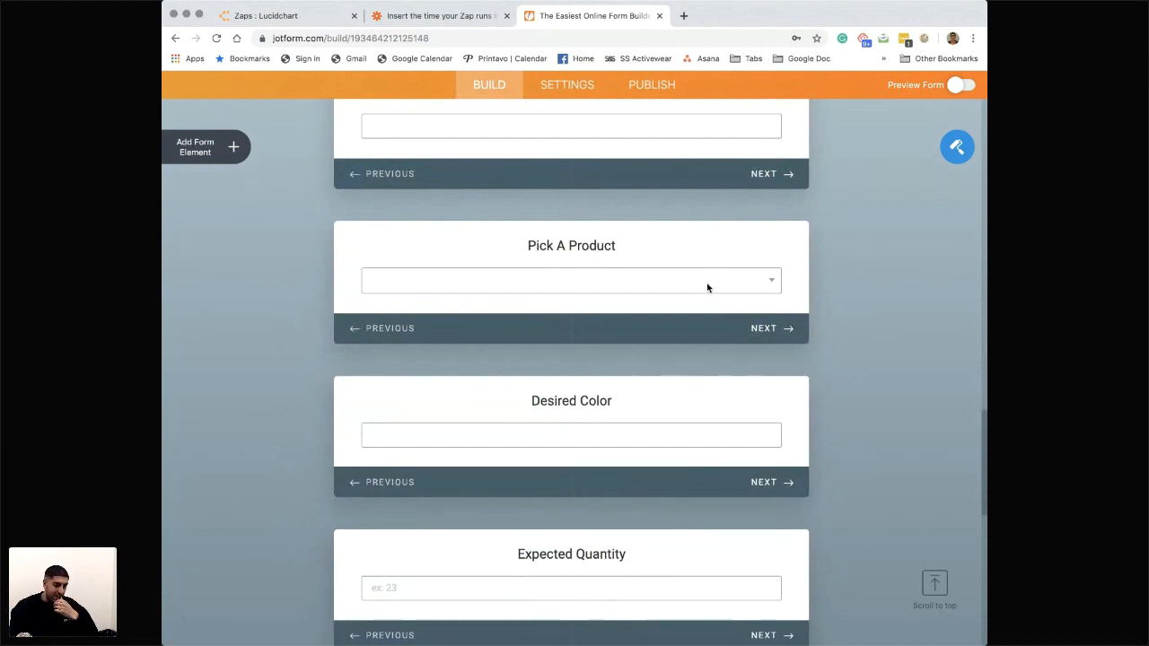
pyautogui.click(556, 291)
pyautogui.click(556, 291)
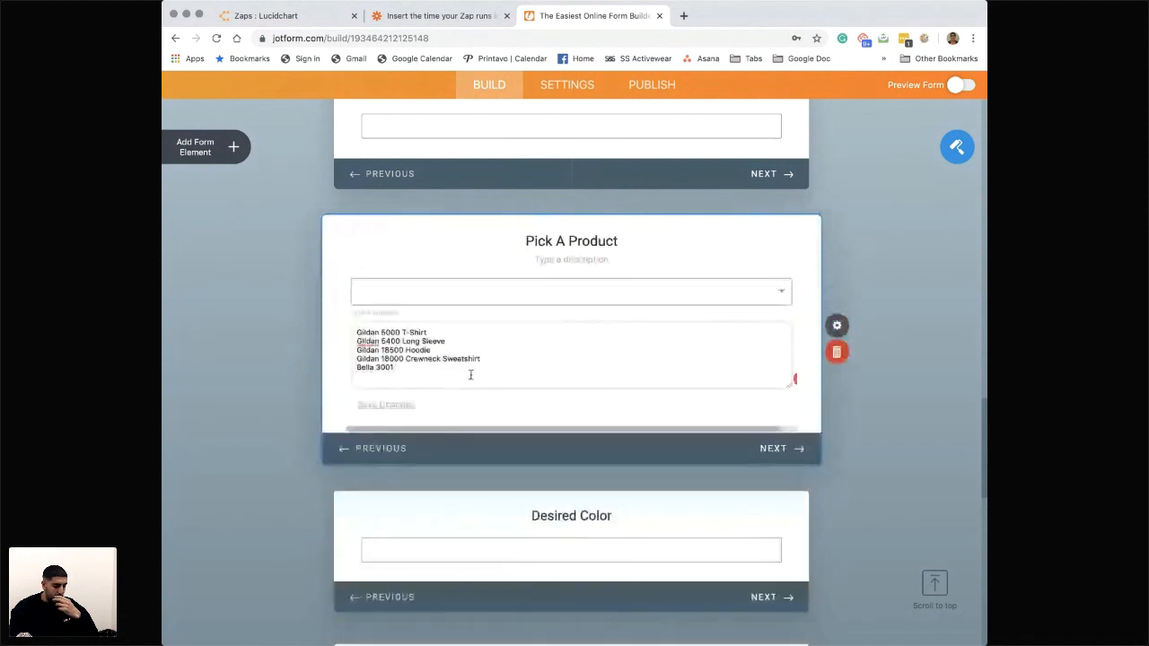
pyautogui.click(897, 255)
pyautogui.click(898, 254)
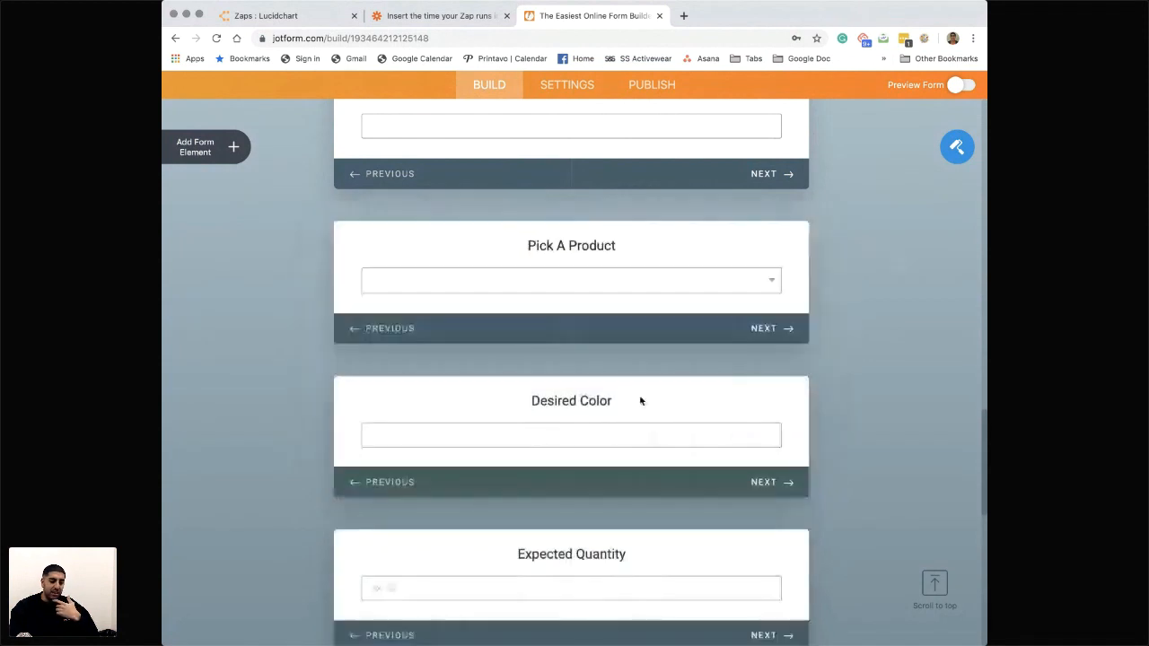
# - Review the remaining form fields from Desired Color through Notes About Job and Artwork Files to How did you hear about us?
pyautogui.scroll(-1, 641, 402)
pyautogui.scroll(-1, 613, 342)
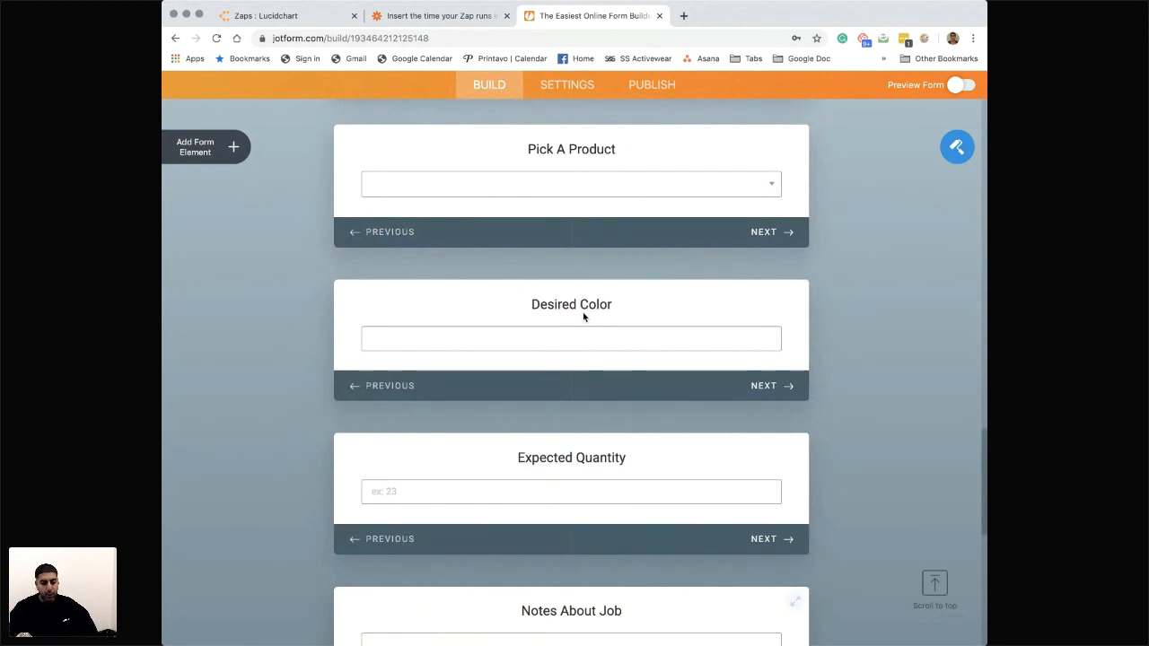
pyautogui.scroll(-1, 575, 314)
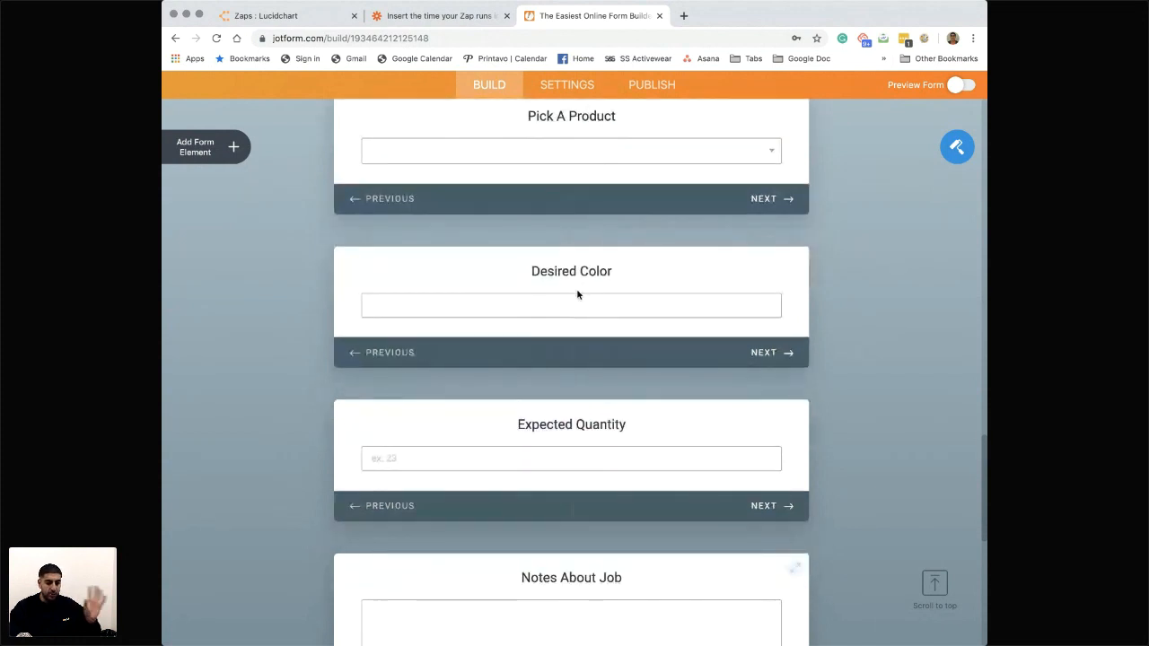
pyautogui.scroll(-3, 578, 295)
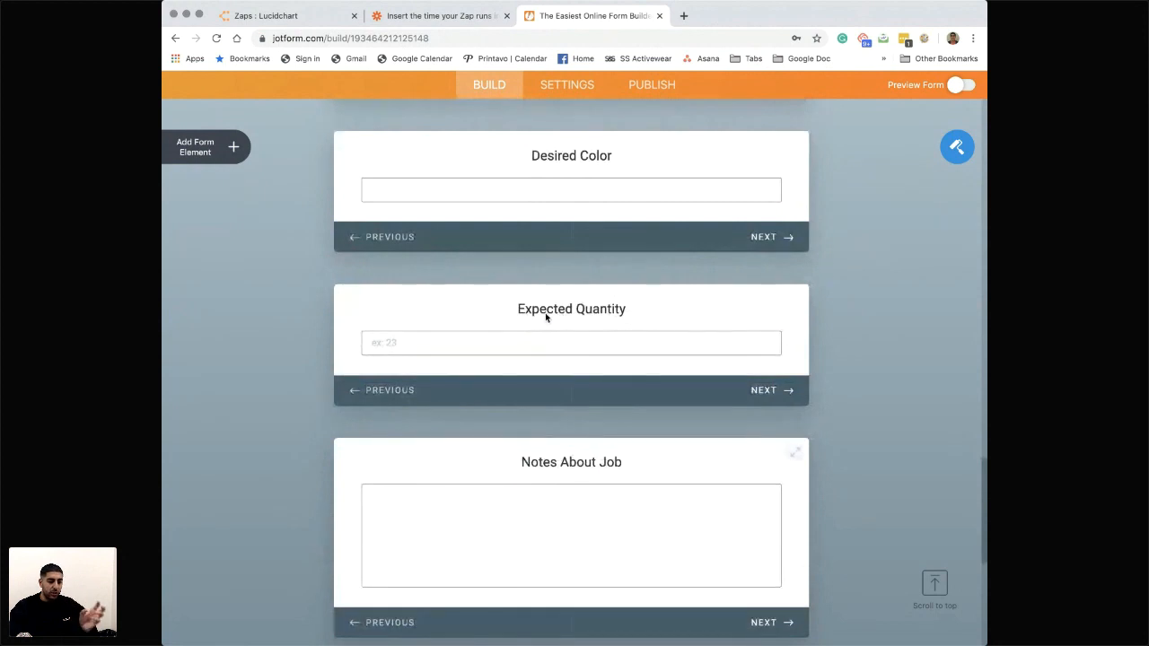
pyautogui.scroll(-3, 545, 312)
pyautogui.click(502, 399)
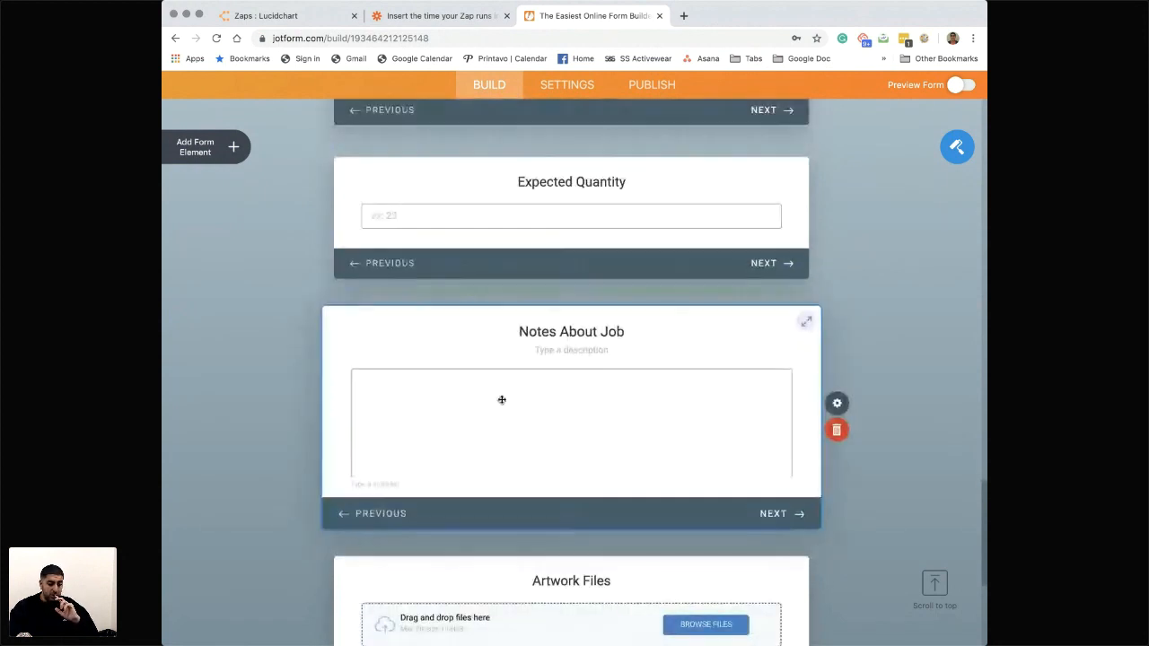
pyautogui.scroll(-5, 516, 404)
pyautogui.scroll(-2, 512, 449)
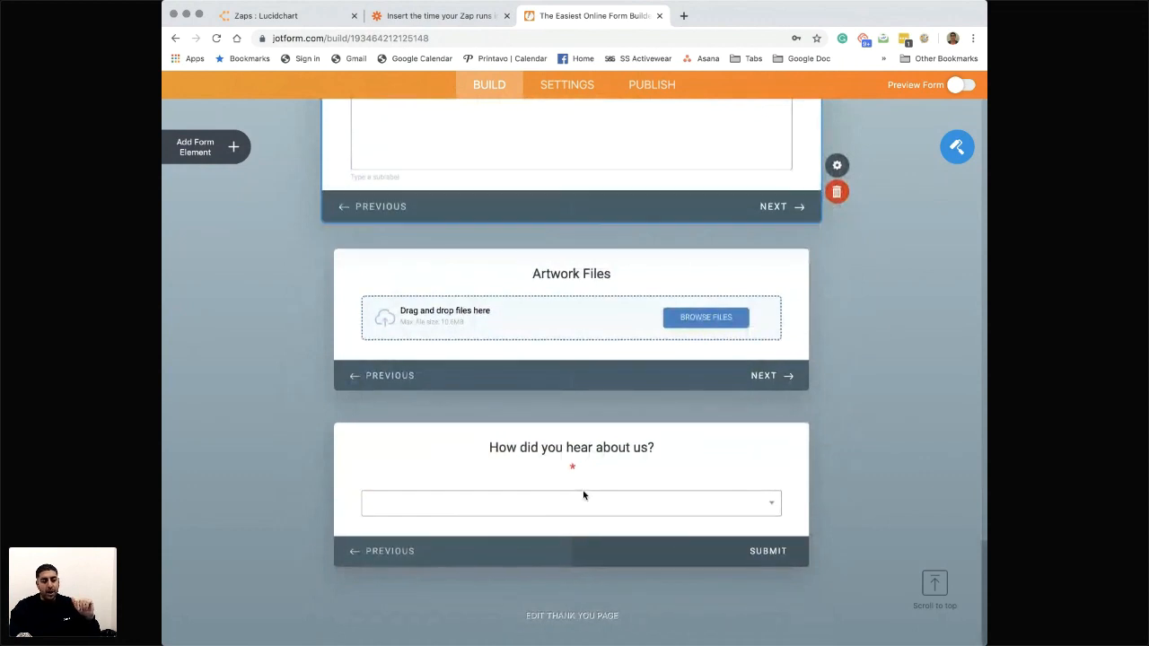
pyautogui.scroll(3, 594, 401)
pyautogui.scroll(15, 593, 397)
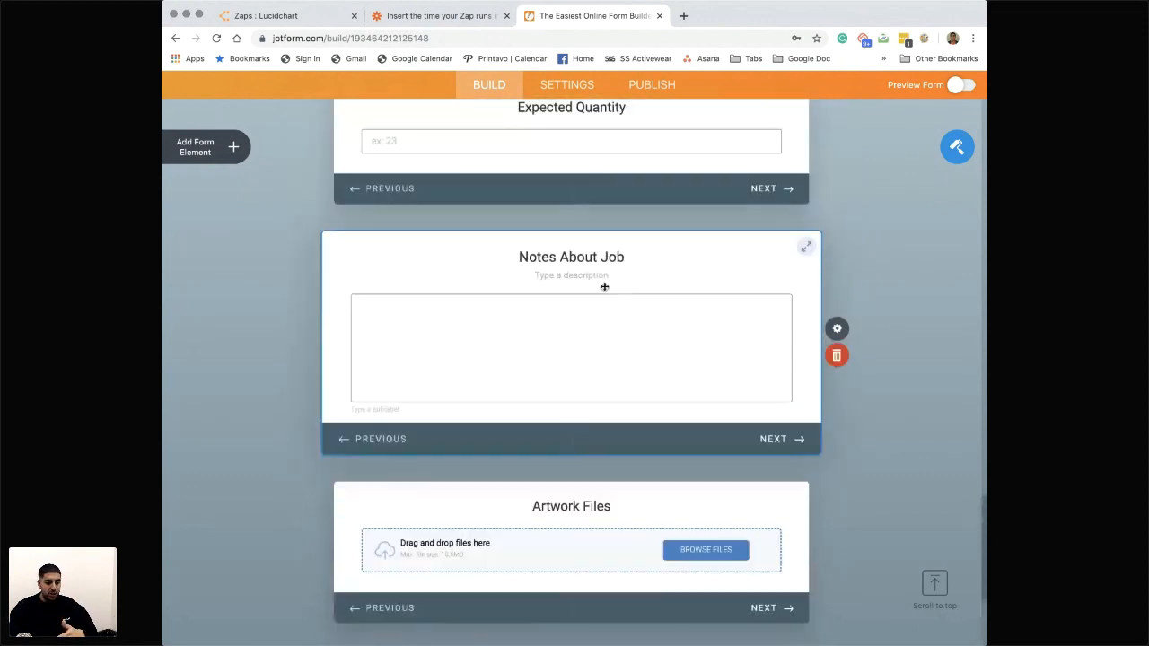
# - Copy the published form's direct link and open it in a new browser tab
pyautogui.click(652, 129)
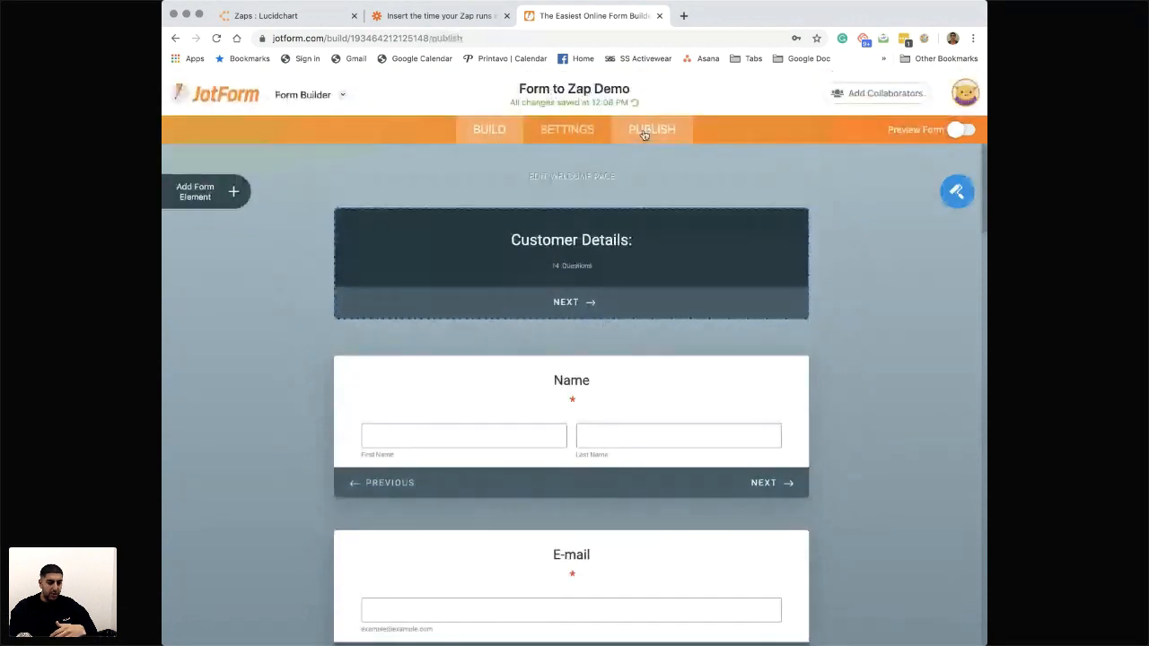
pyautogui.click(629, 281)
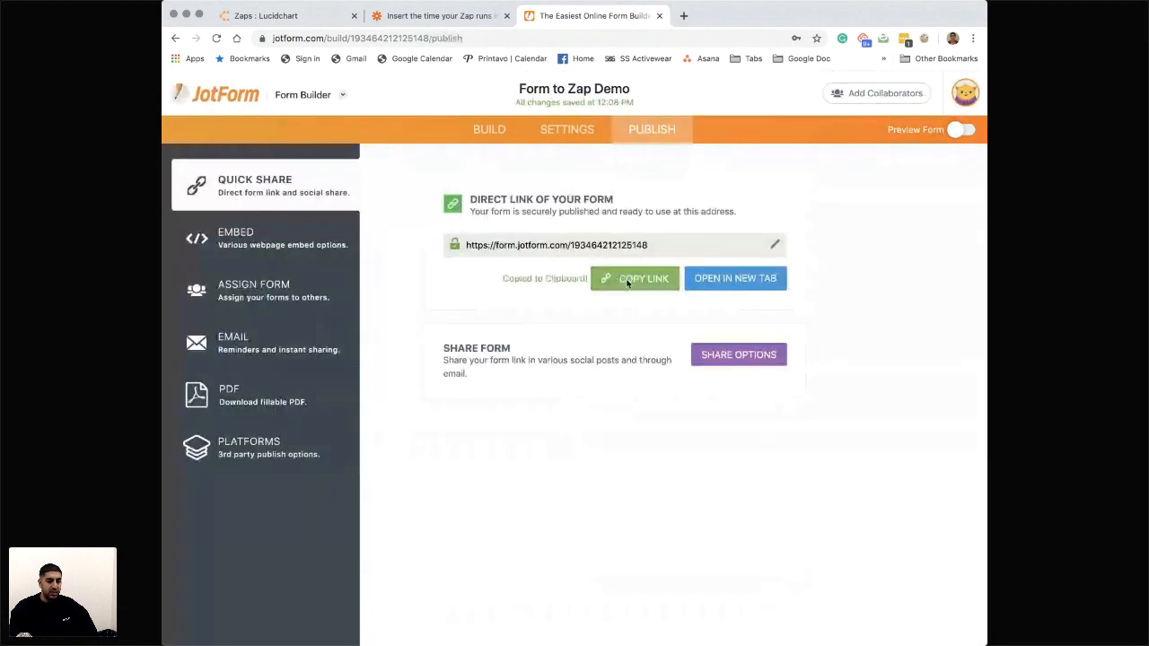
pyautogui.click(683, 15)
pyautogui.press('super+v')
pyautogui.press('Return')
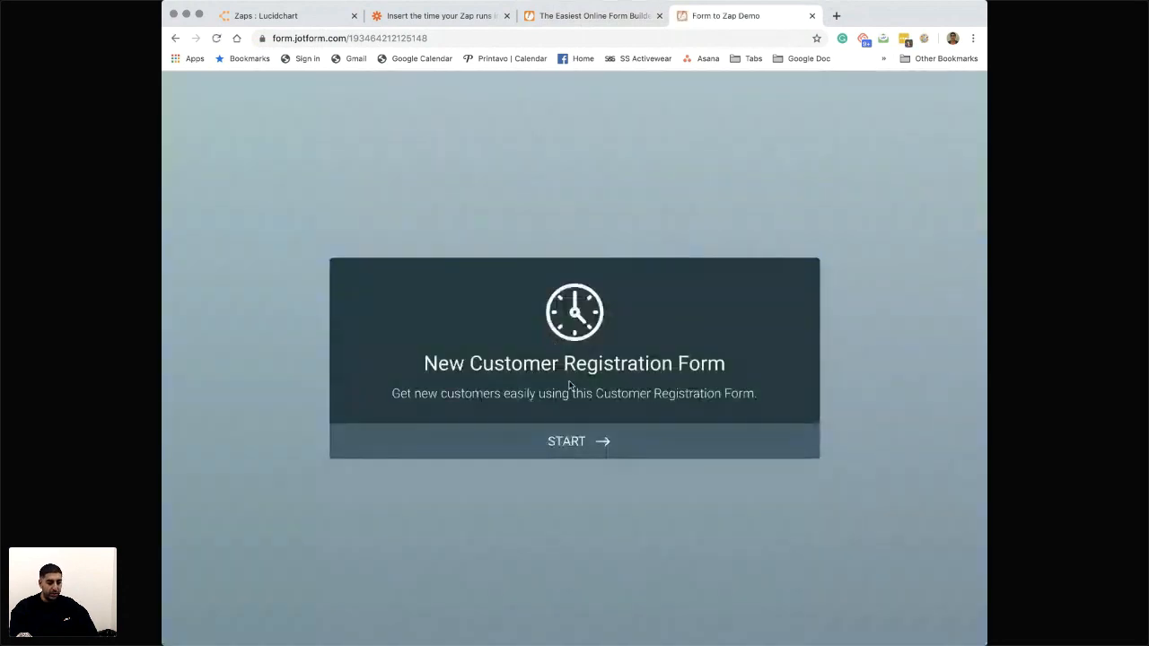
# - Return to the form builder and examine the third-party platforms on which the form can be published
pyautogui.click(587, 17)
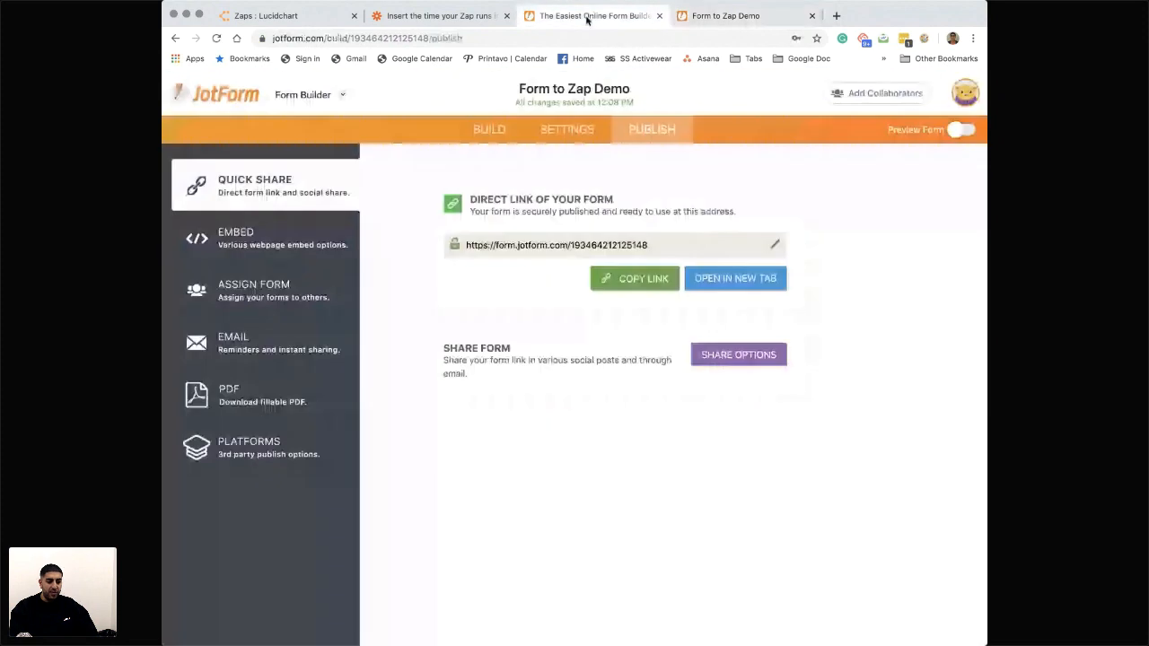
pyautogui.click(234, 463)
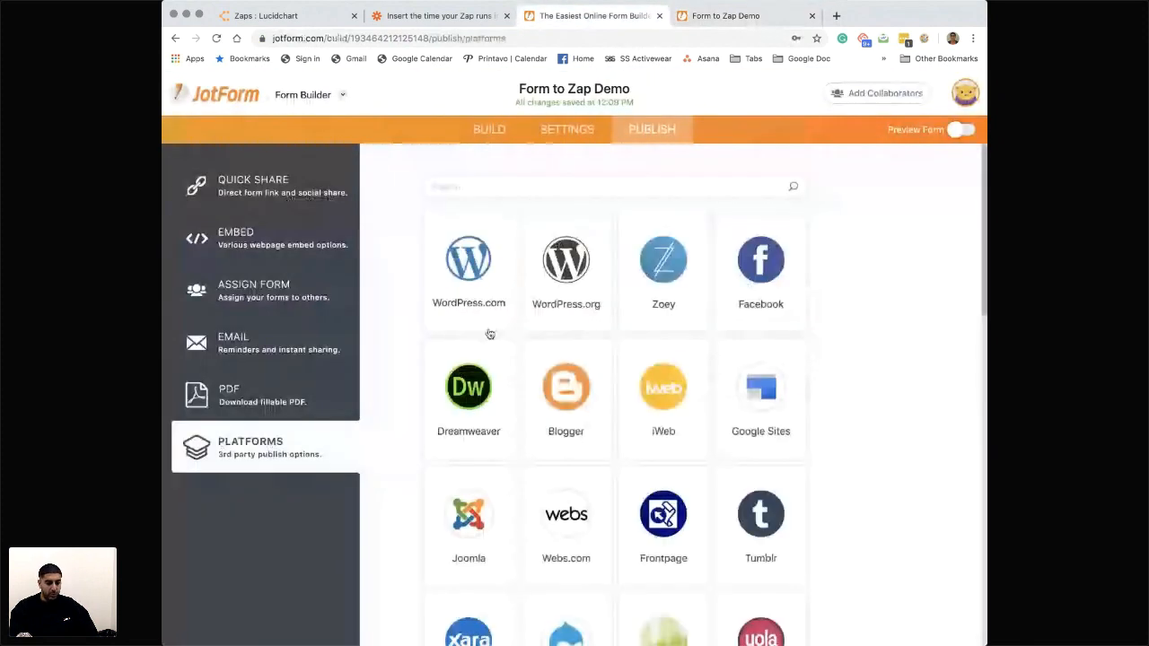
pyautogui.scroll(-3, 665, 284)
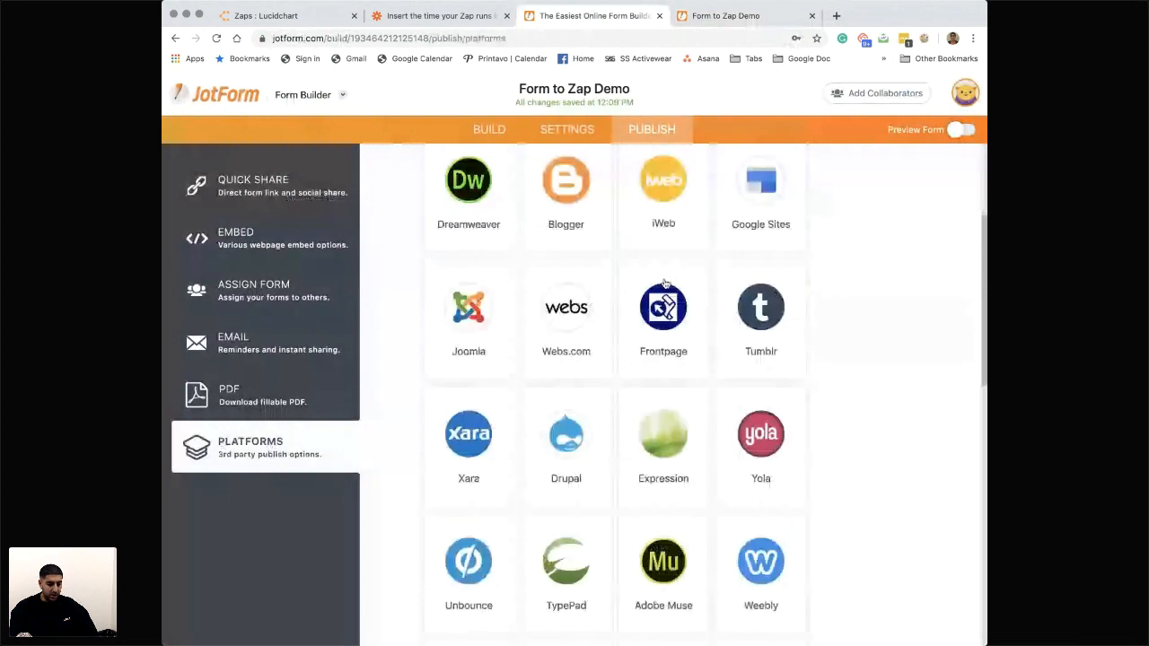
pyautogui.scroll(-6, 578, 439)
pyautogui.scroll(-2, 578, 439)
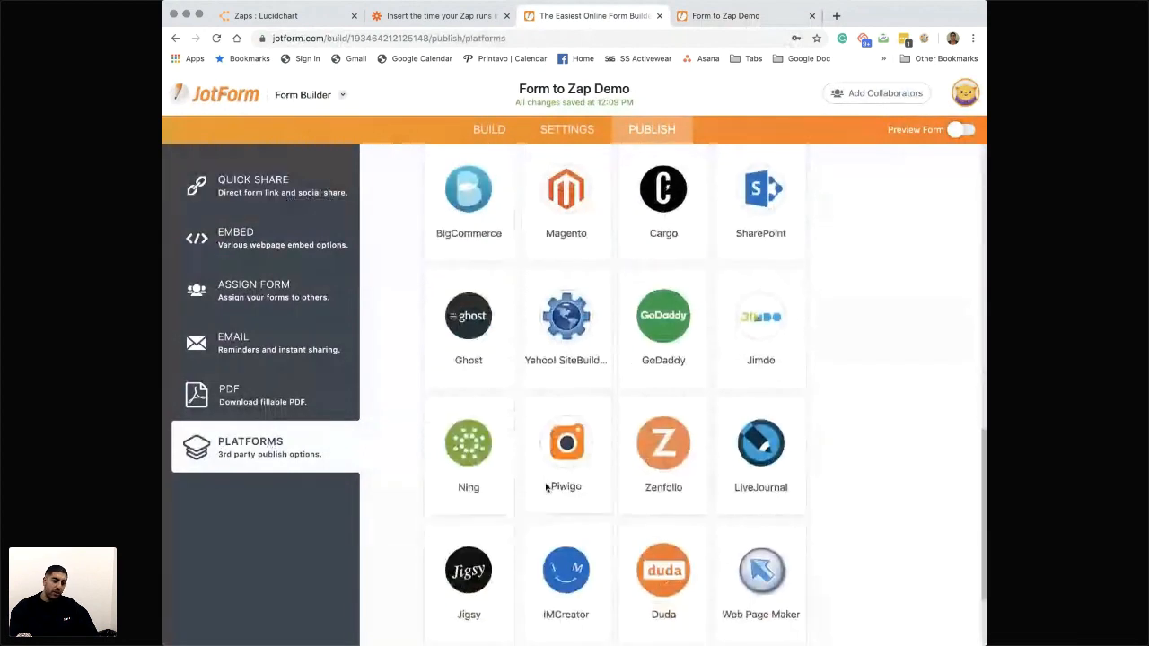
pyautogui.scroll(-2, 547, 487)
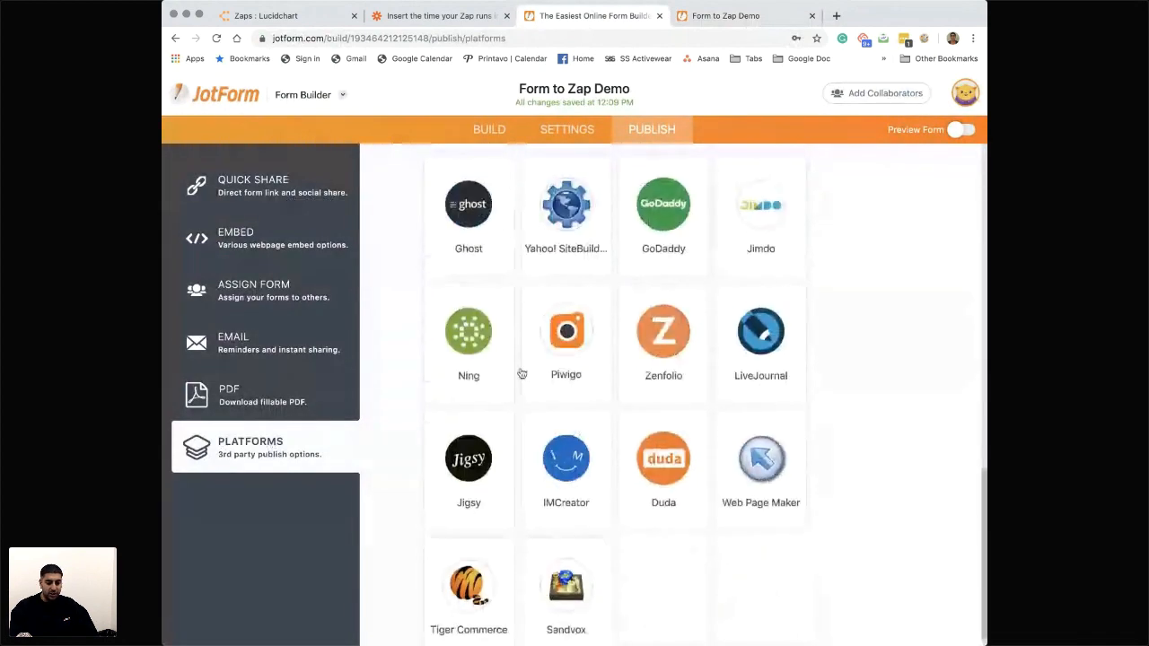
pyautogui.scroll(5, 564, 379)
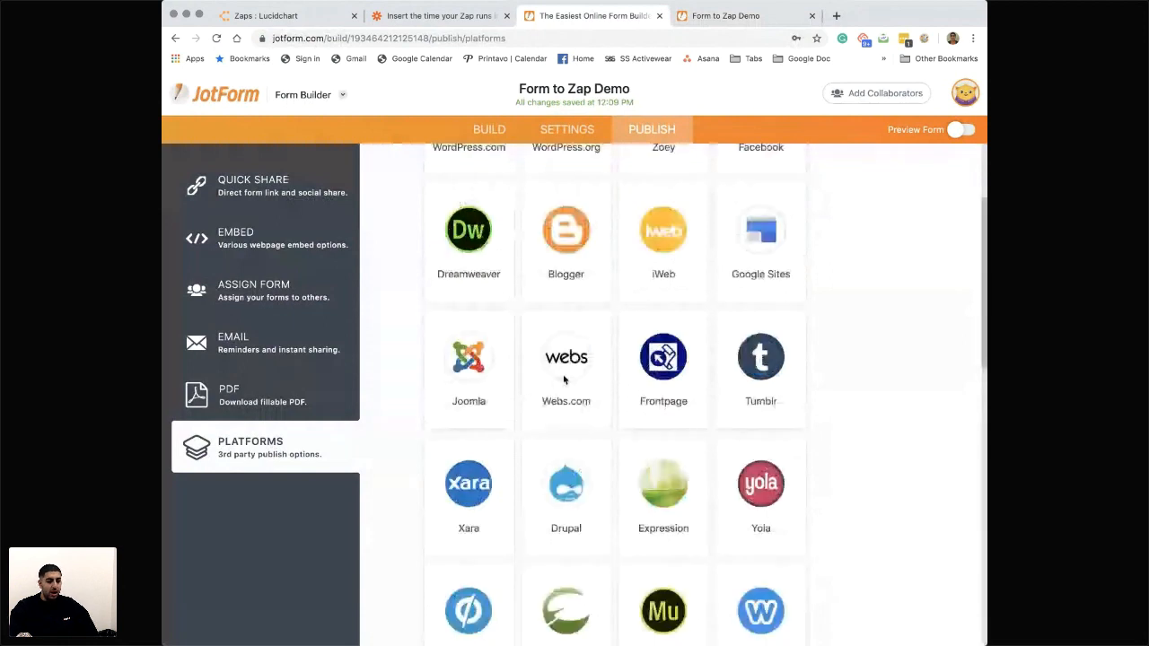
pyautogui.scroll(3, 564, 380)
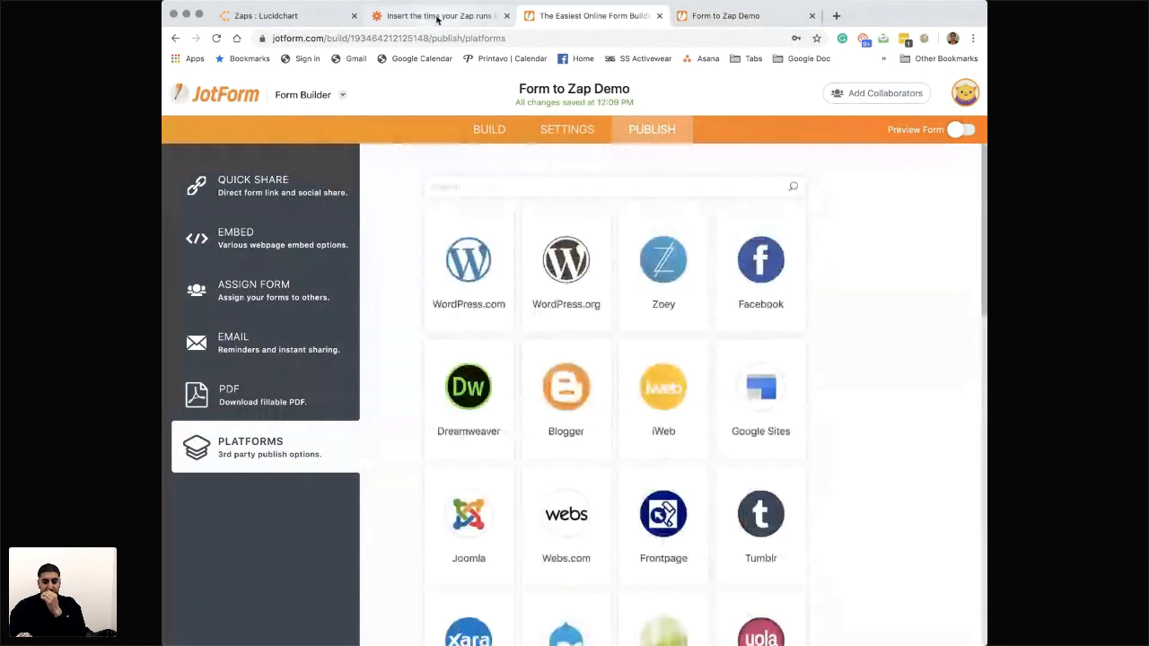
# - Check the Zaps flowchart in Lucidchart and open the Zapier dashboard in a new browser tab
pyautogui.click(438, 16)
pyautogui.click(243, 15)
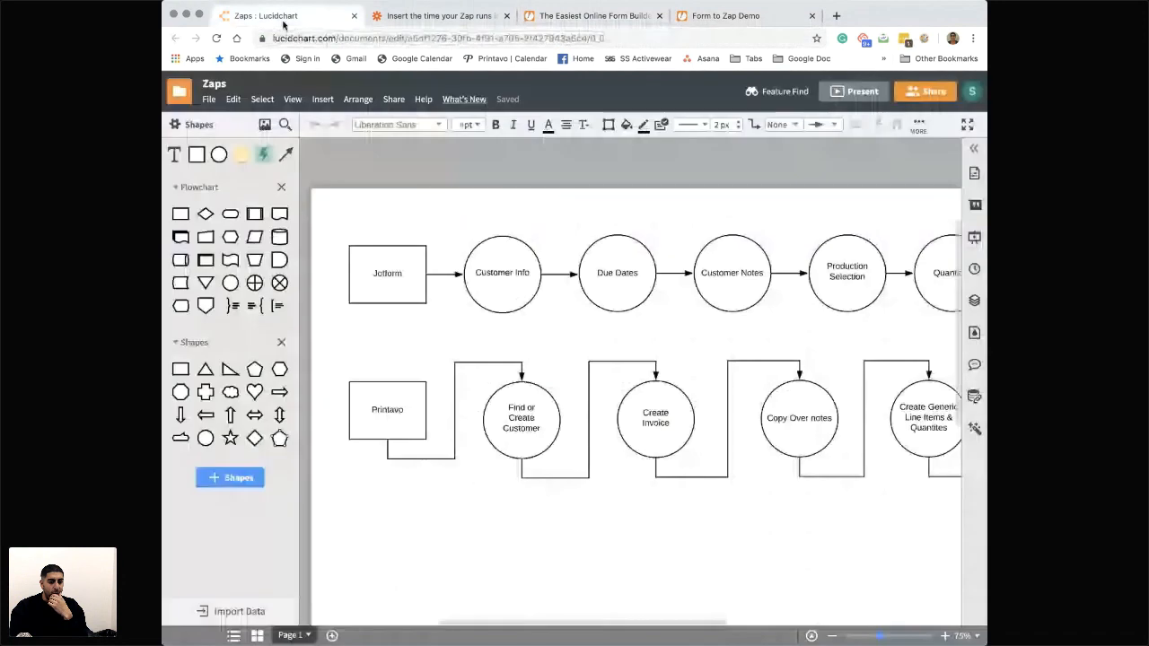
pyautogui.click(836, 15)
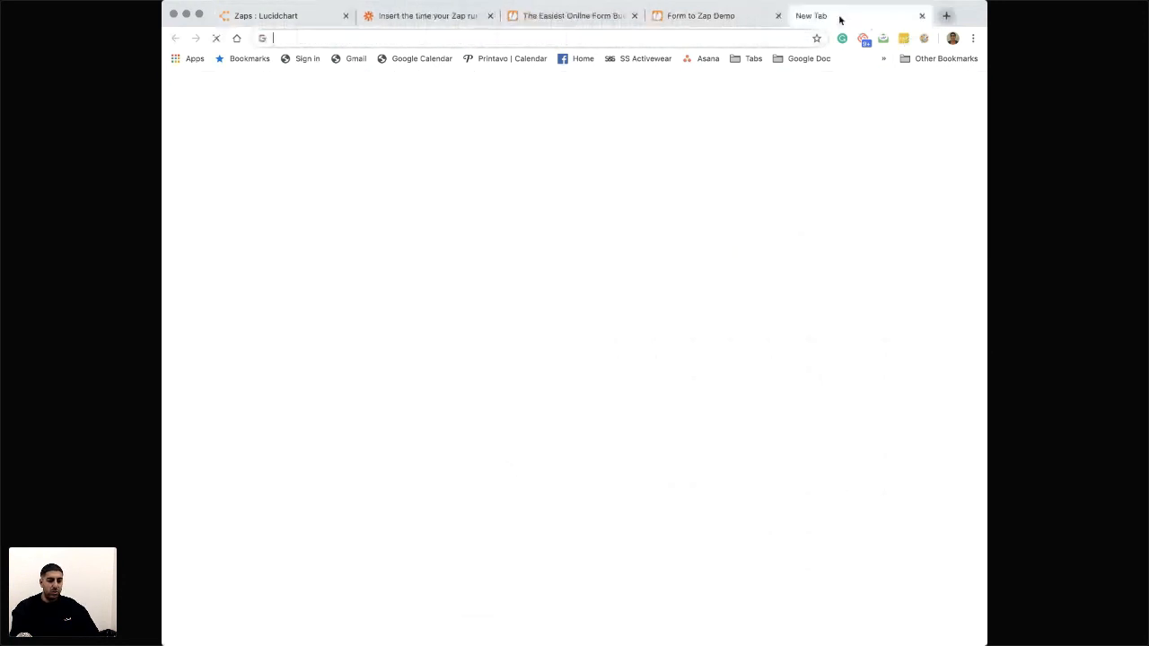
pyautogui.write('zapier.com')
pyautogui.press('Return')
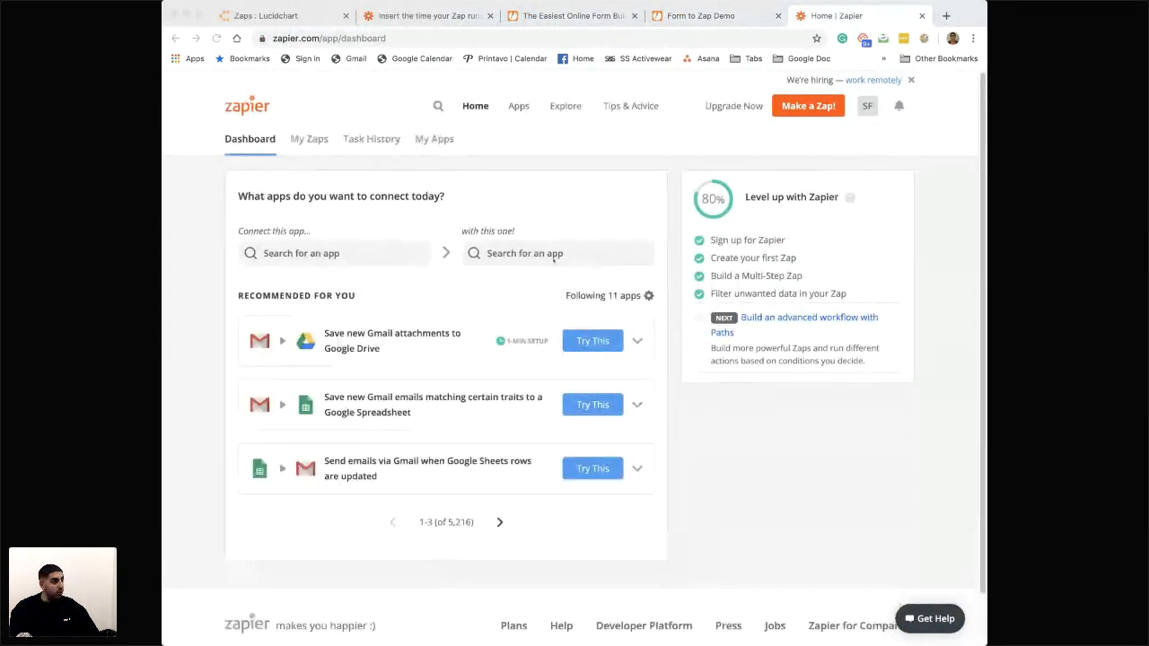
# - Review the steps of the jotform to Printavo Demo zap in the Zap Demos folder and return to the folder
pyautogui.click(305, 139)
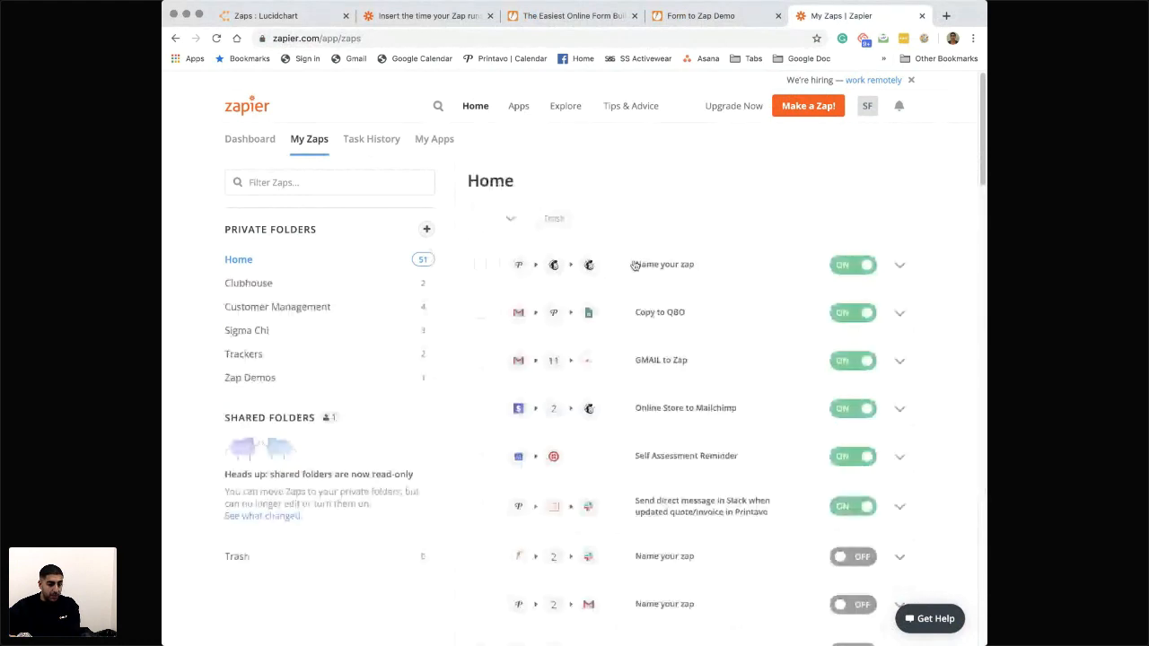
pyautogui.click(263, 378)
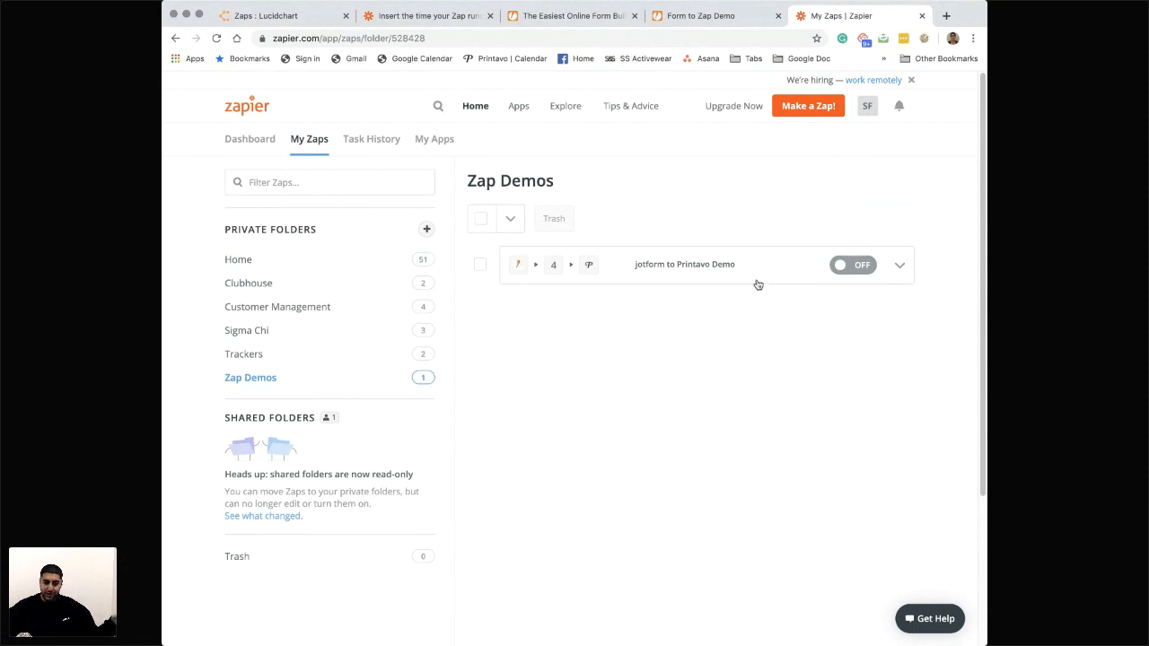
pyautogui.click(695, 269)
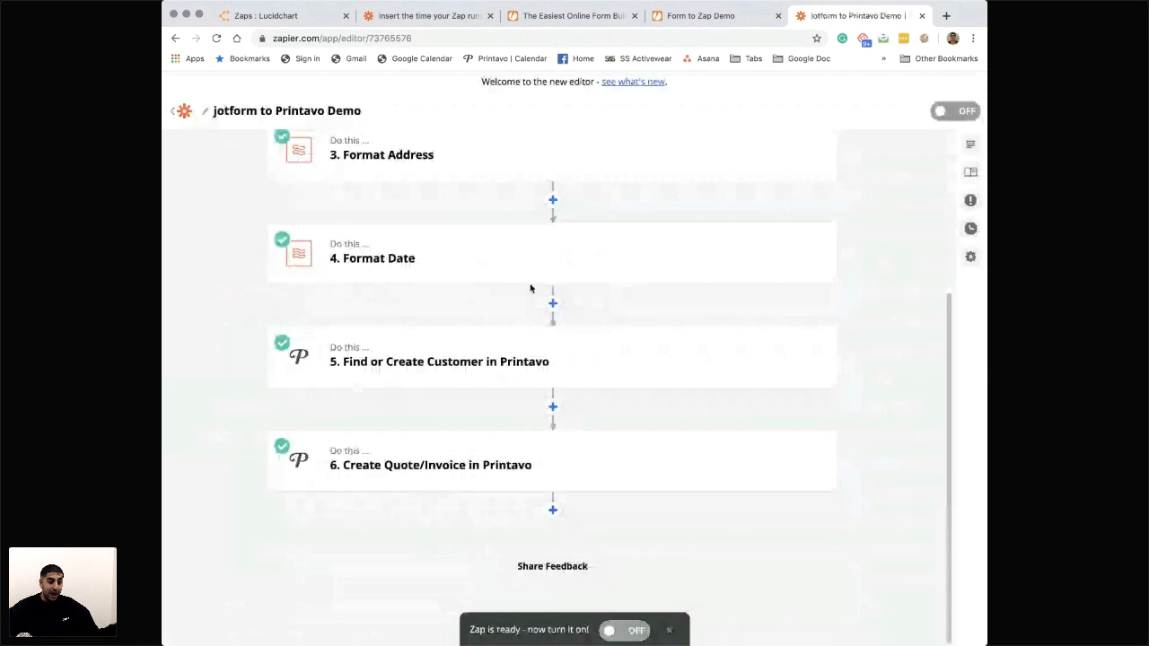
pyautogui.scroll(3, 530, 288)
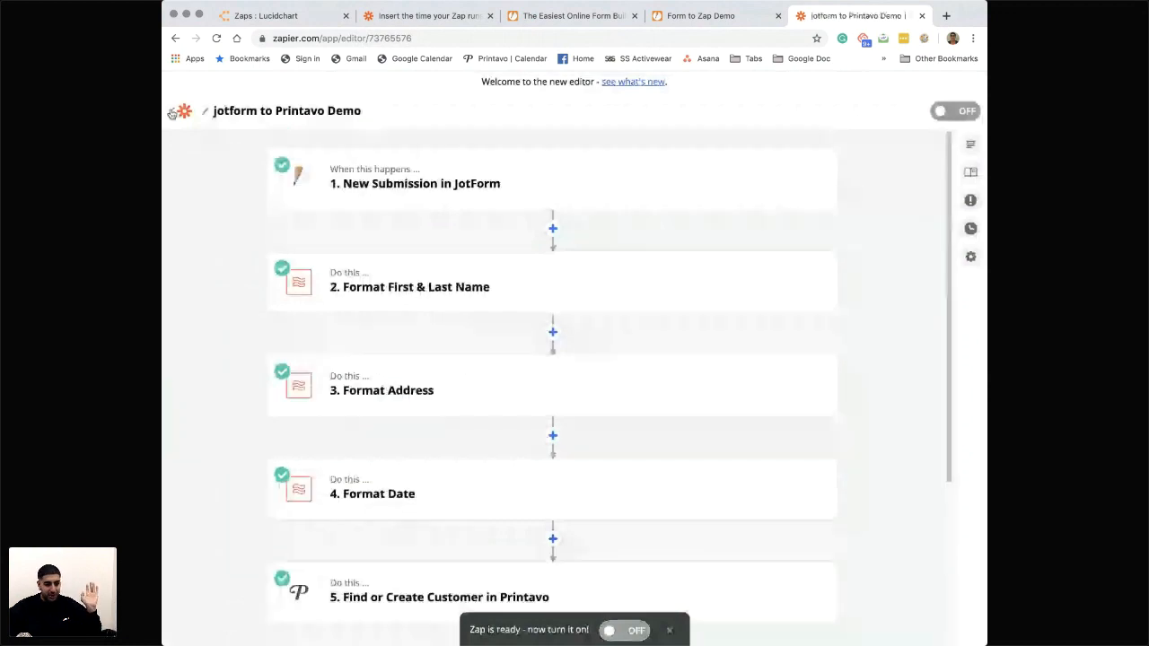
pyautogui.click(171, 114)
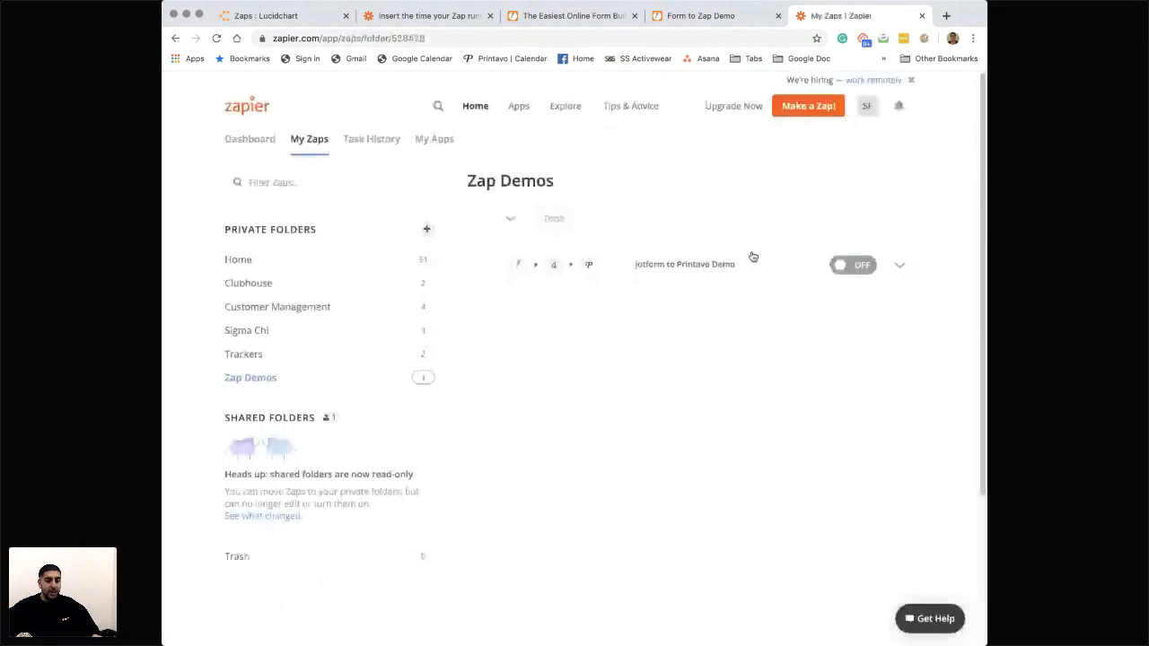
# - Create a new zap with JotForm as the trigger app and New Submission as the trigger event
pyautogui.click(808, 106)
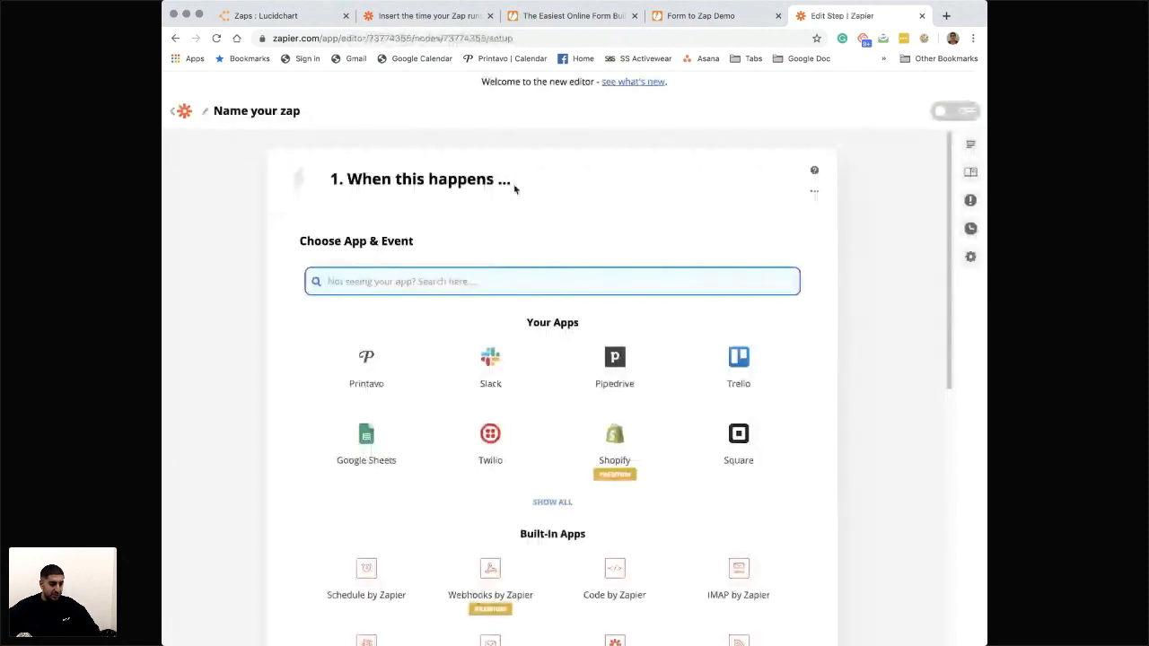
pyautogui.moveTo(516, 186); pyautogui.dragTo(407, 182)
pyautogui.scroll(-1, 385, 213)
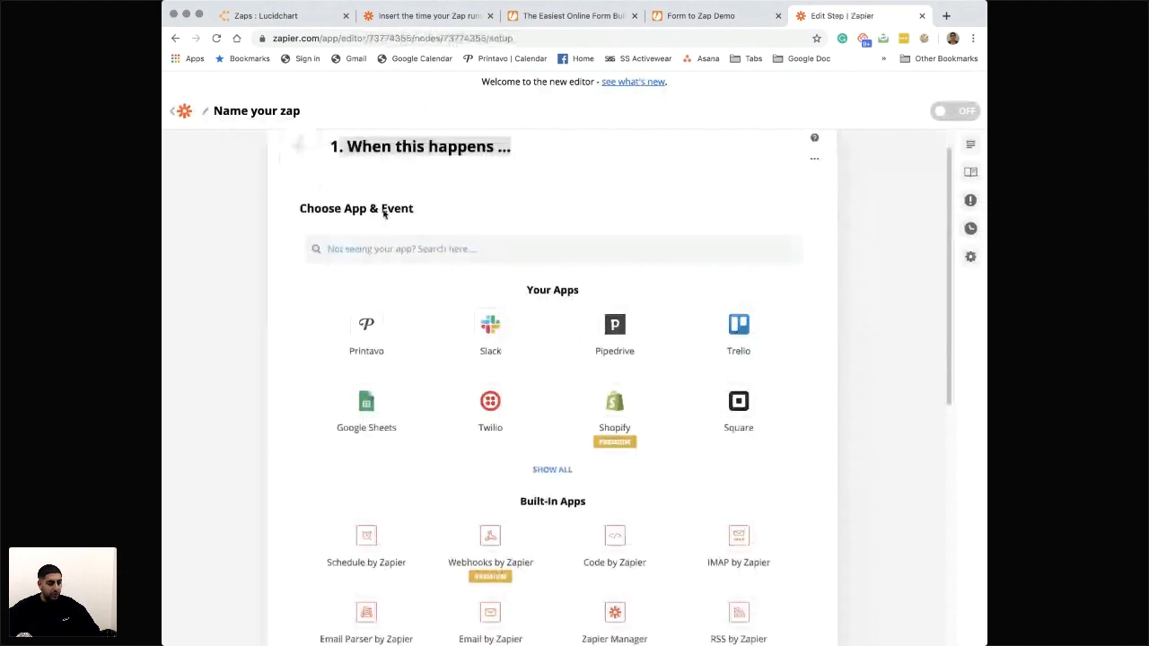
pyautogui.scroll(1, 385, 213)
pyautogui.click(429, 284)
pyautogui.write('jotf')
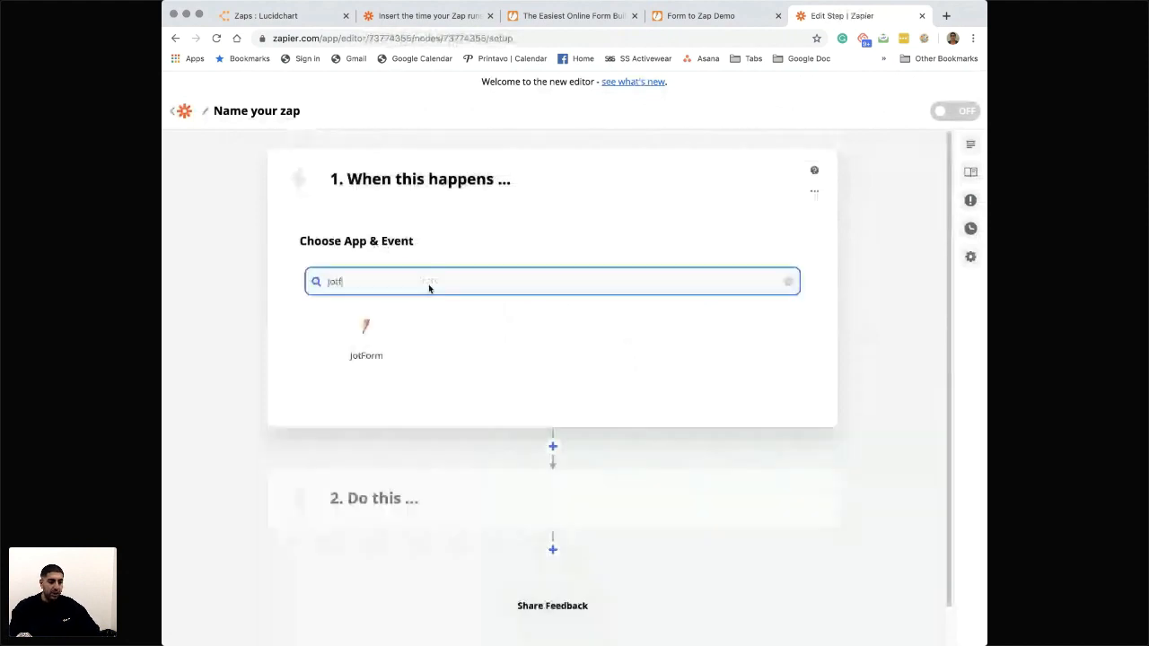
pyautogui.press('Return')
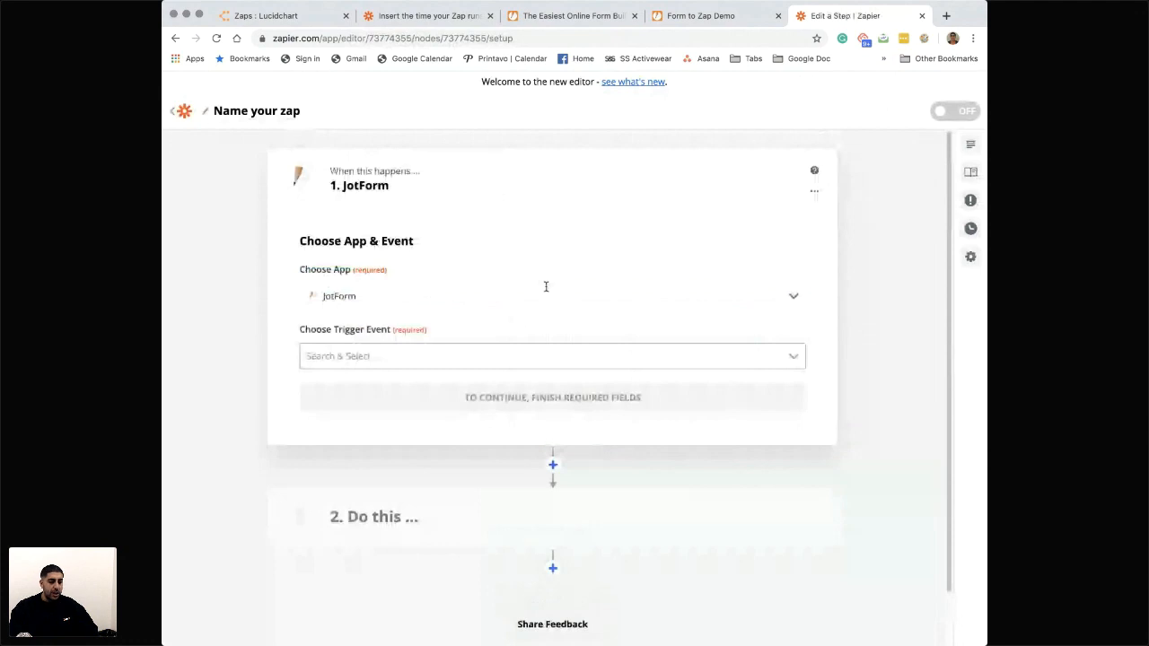
pyautogui.click(383, 353)
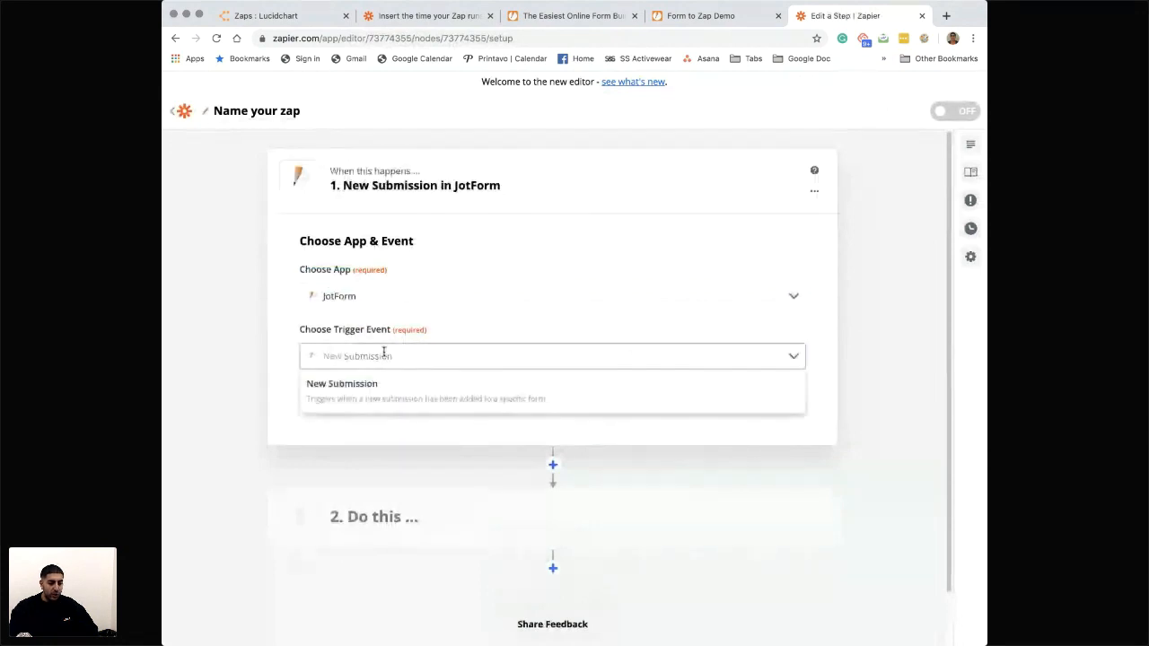
# - Set the JotForm trigger event to New Submission and proceed to the account selection
pyautogui.click(386, 387)
pyautogui.scroll(-1, 500, 378)
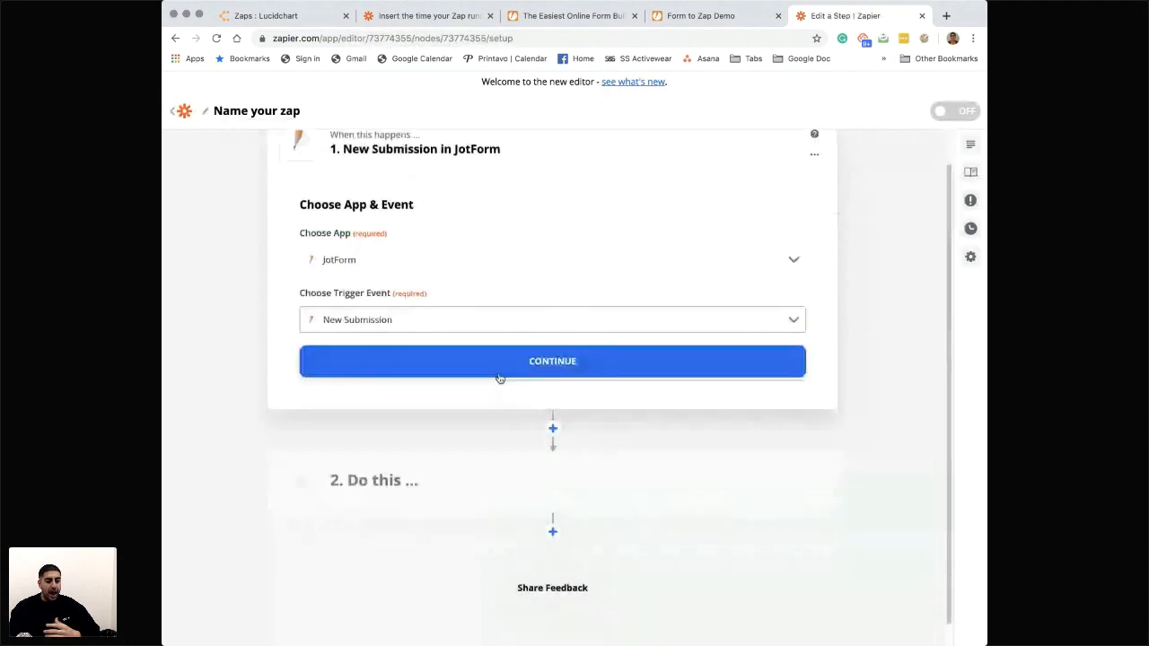
pyautogui.click(500, 368)
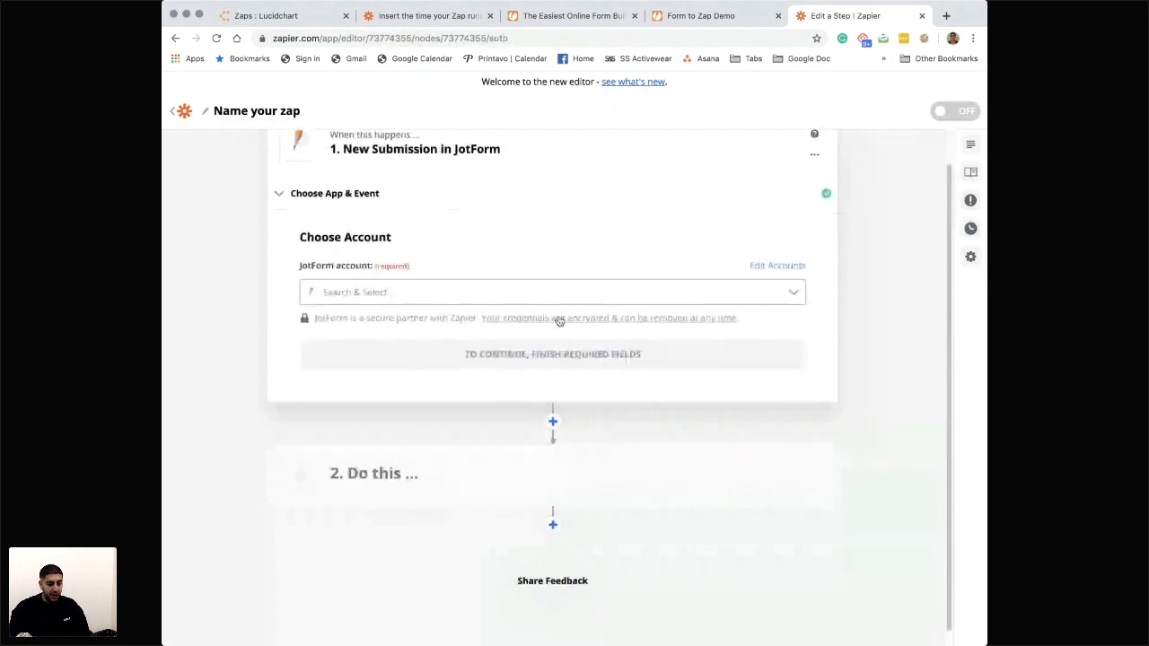
# - Connect the existing JotForm account to the trigger and pull in sample submissions from the Form to Zap Demo form
pyautogui.click(511, 292)
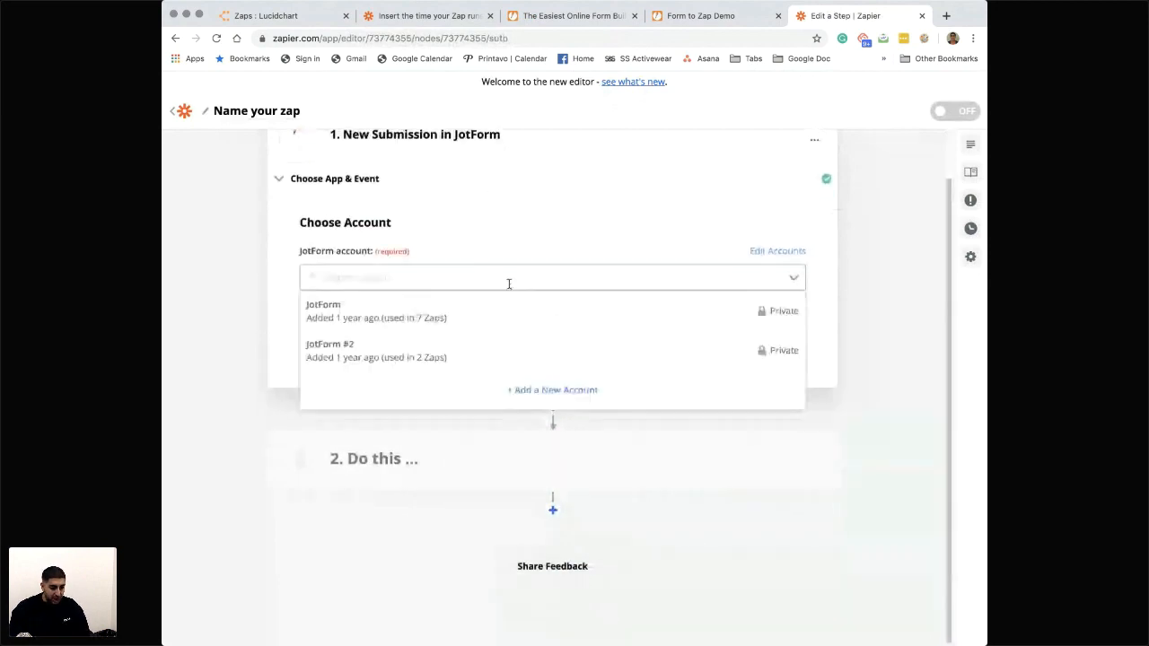
pyautogui.click(436, 325)
pyautogui.click(524, 342)
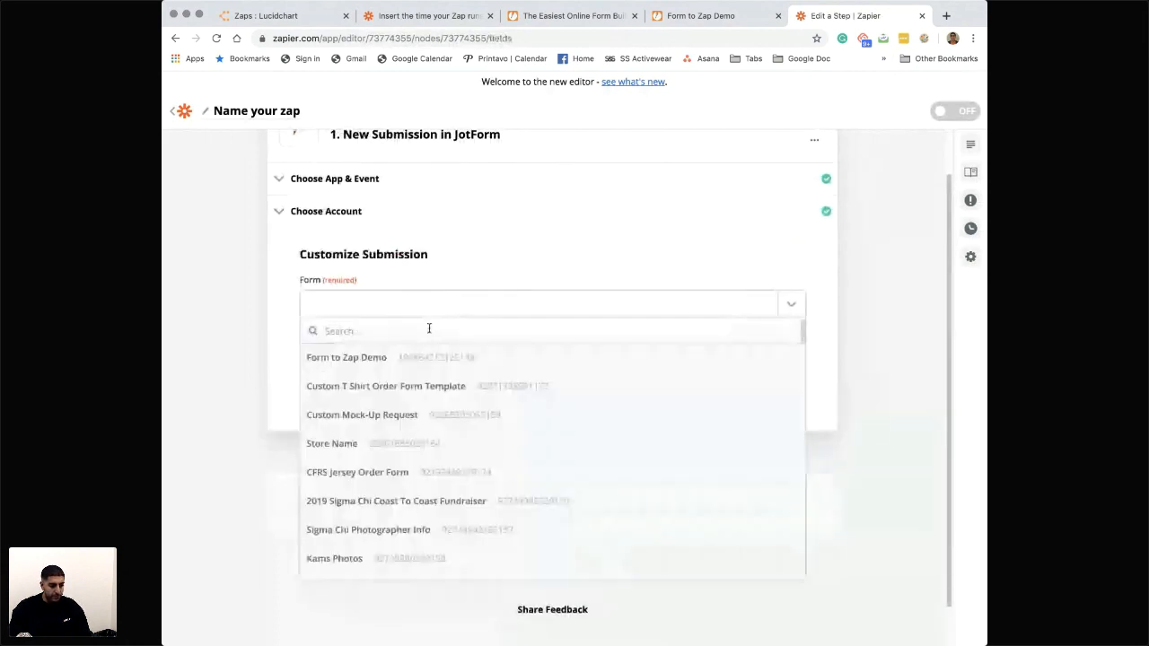
pyautogui.click(333, 359)
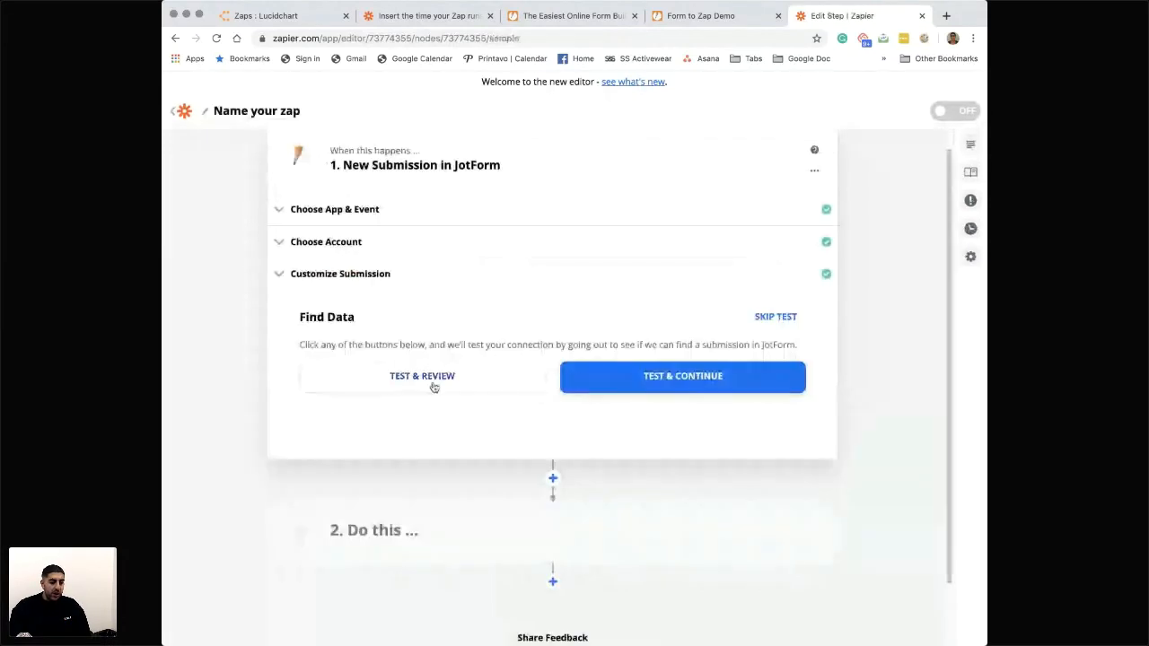
pyautogui.click(434, 387)
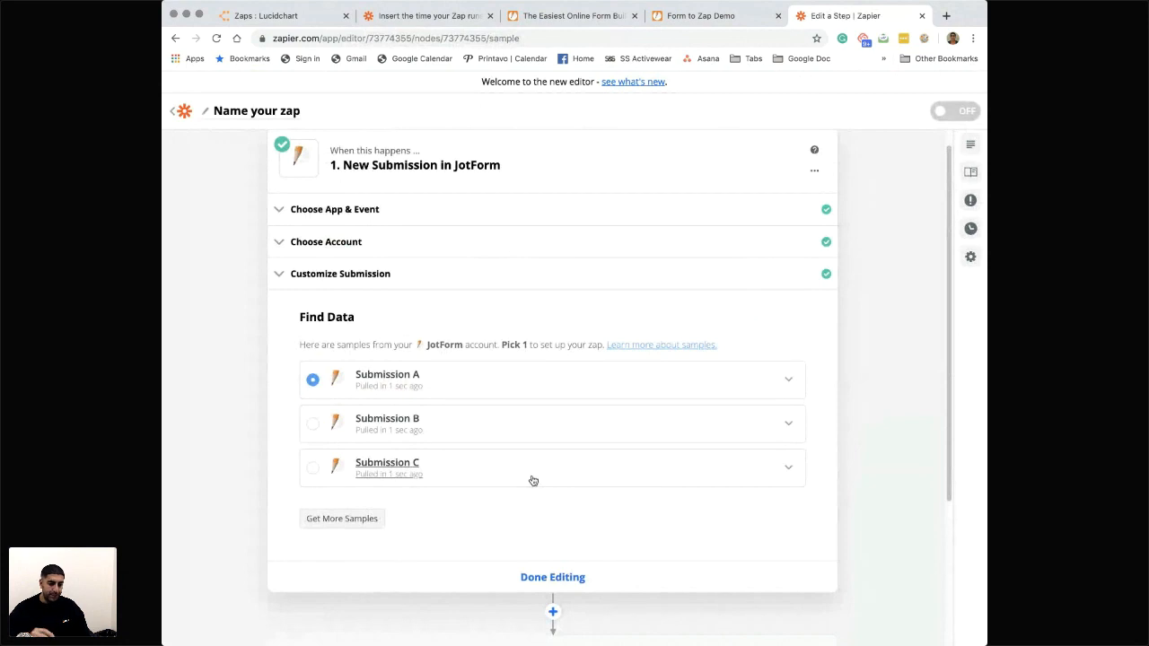
# - Examine the field data of sample Submission A, including the customer details, product, quantity and job notes
pyautogui.click(782, 383)
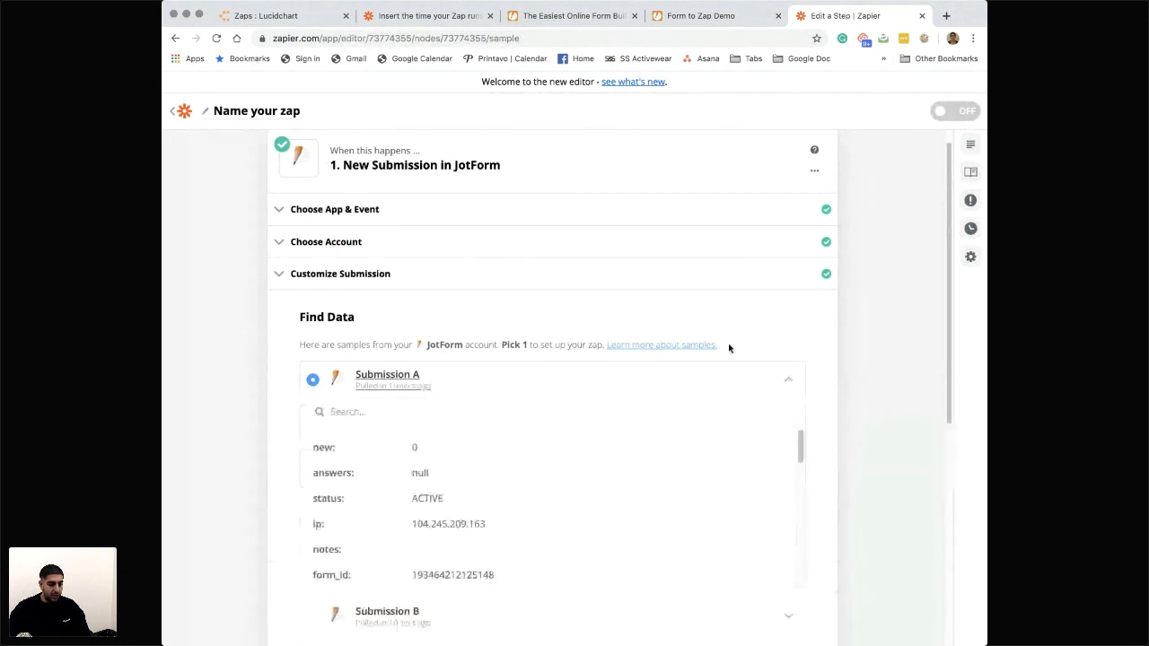
pyautogui.scroll(-2, 727, 344)
pyautogui.scroll(-3, 667, 401)
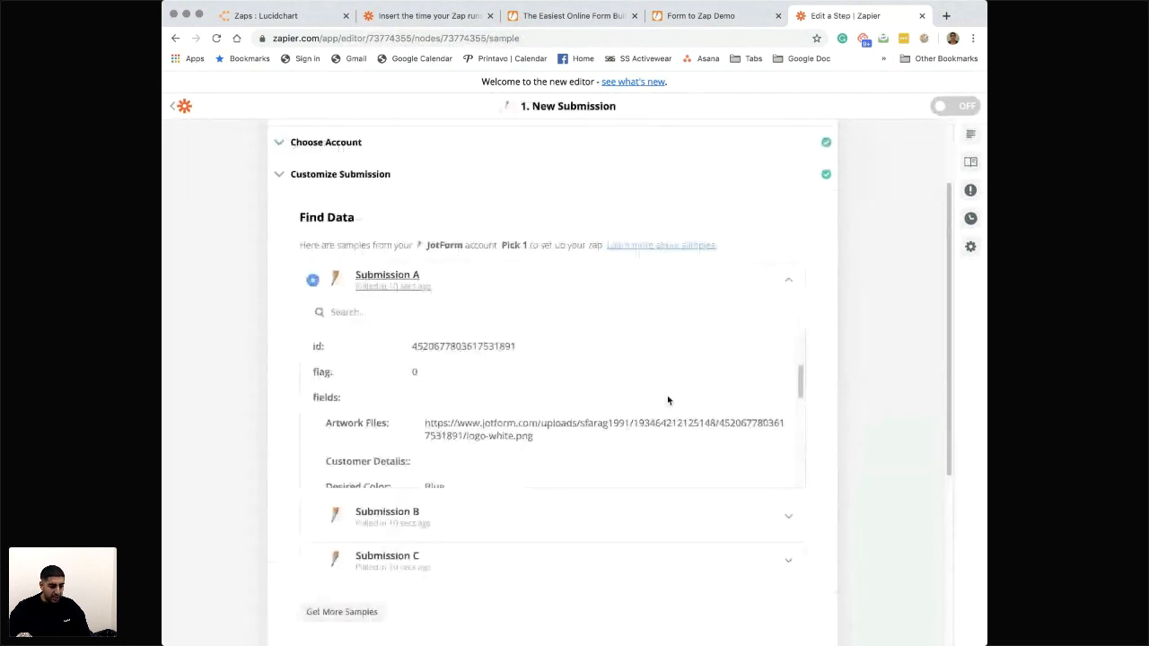
pyautogui.scroll(-3, 667, 401)
pyautogui.scroll(-3, 501, 403)
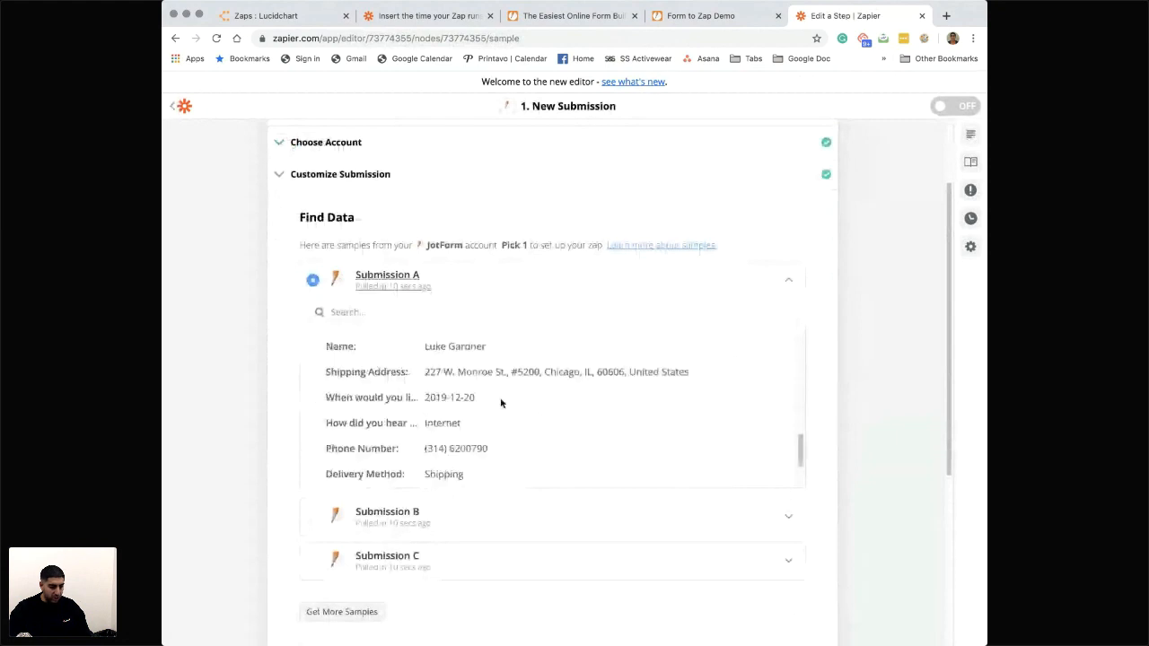
pyautogui.scroll(5, 501, 403)
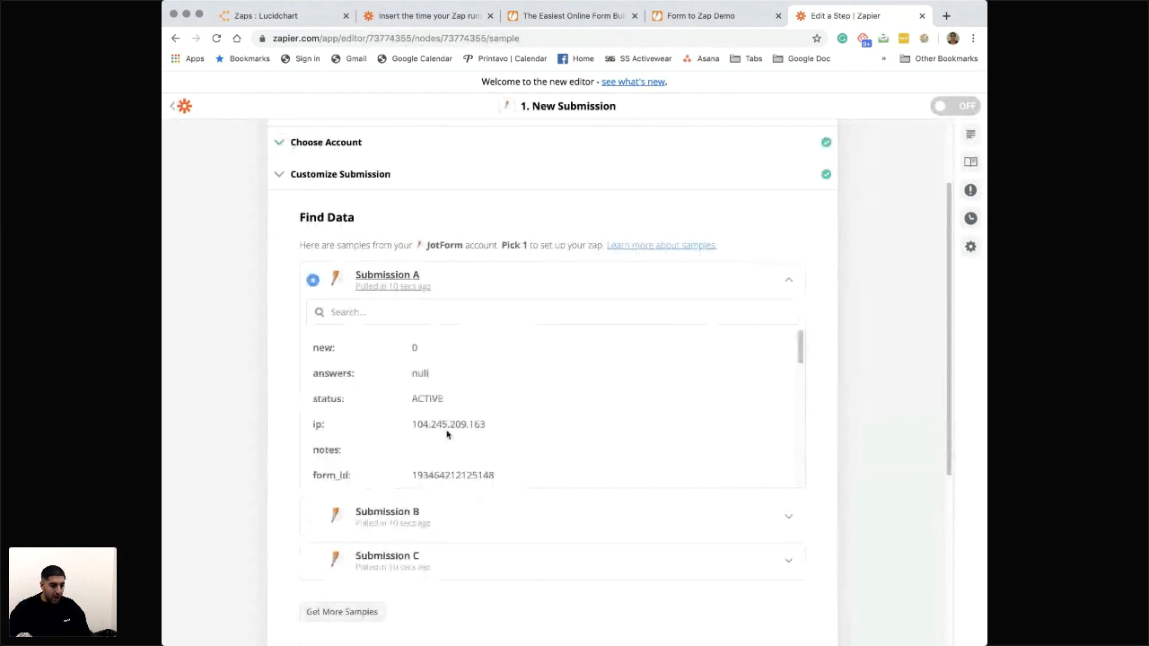
pyautogui.scroll(-3, 449, 436)
pyautogui.scroll(-3, 458, 431)
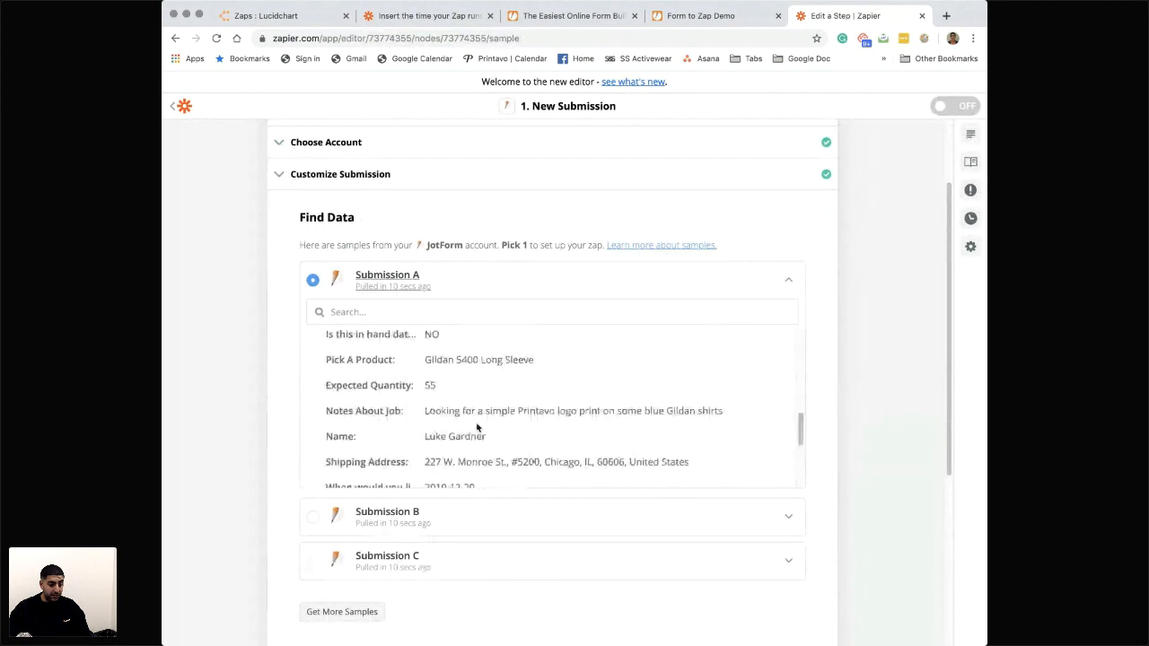
pyautogui.scroll(-4, 477, 427)
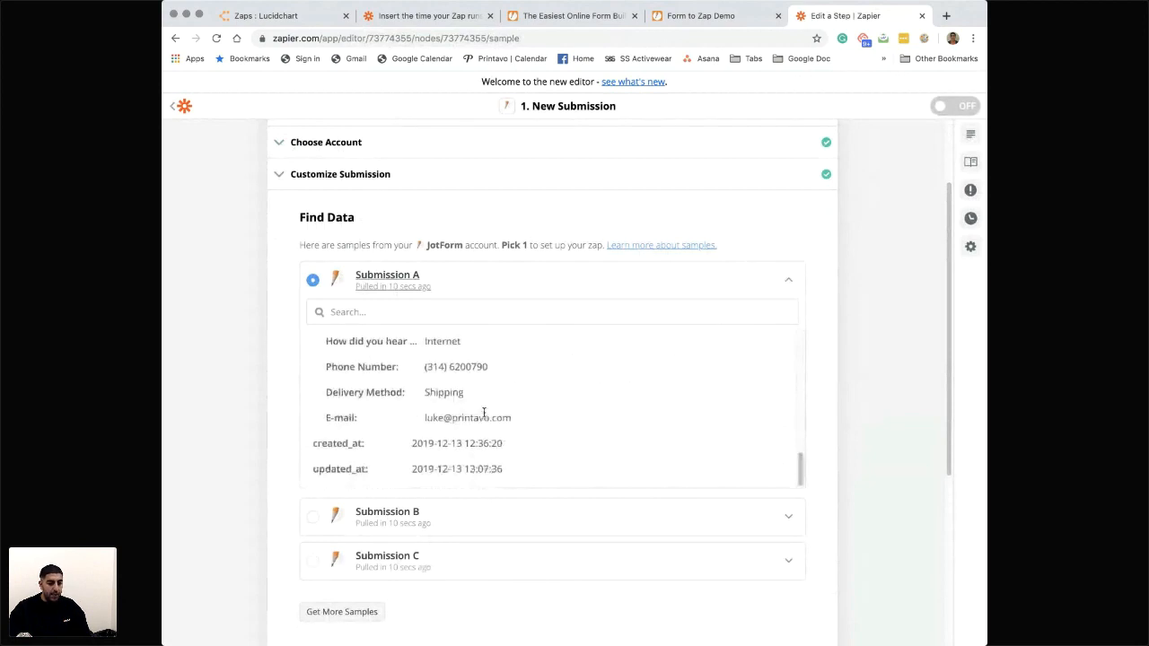
pyautogui.scroll(10, 500, 350)
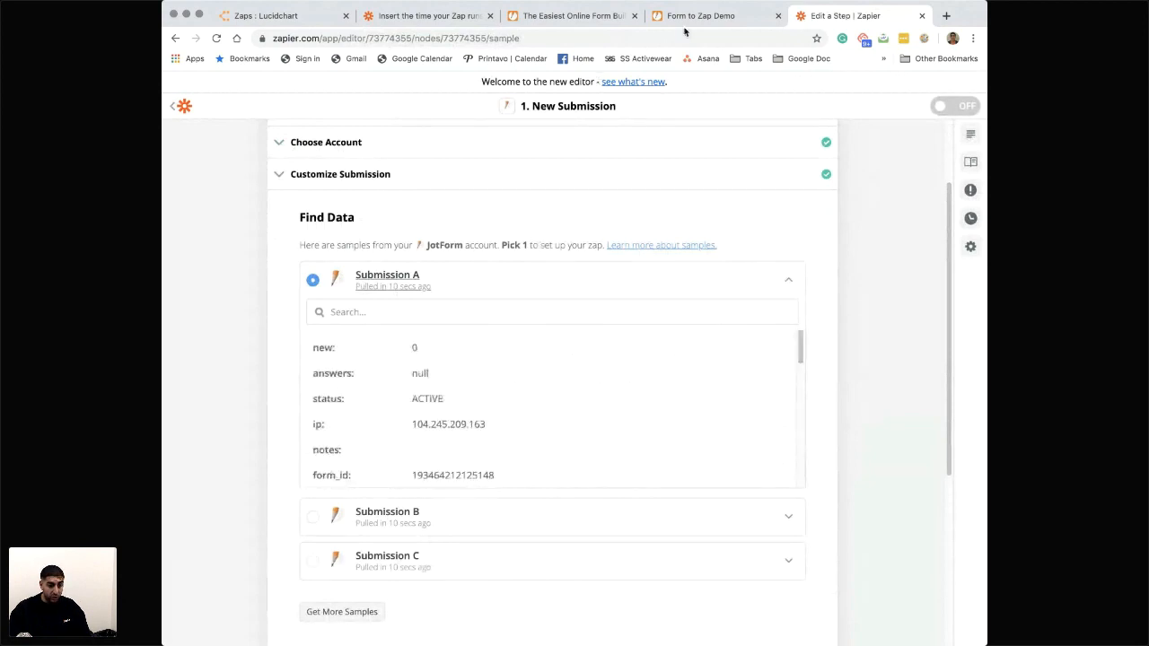
pyautogui.scroll(-1, 528, 420)
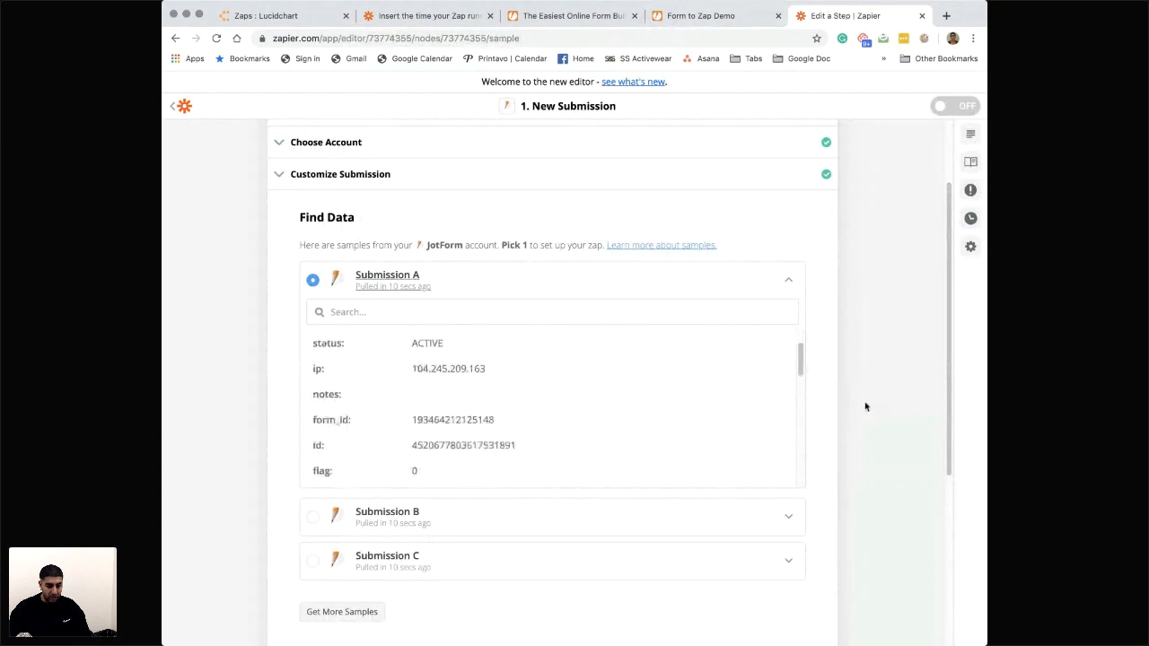
pyautogui.click(794, 283)
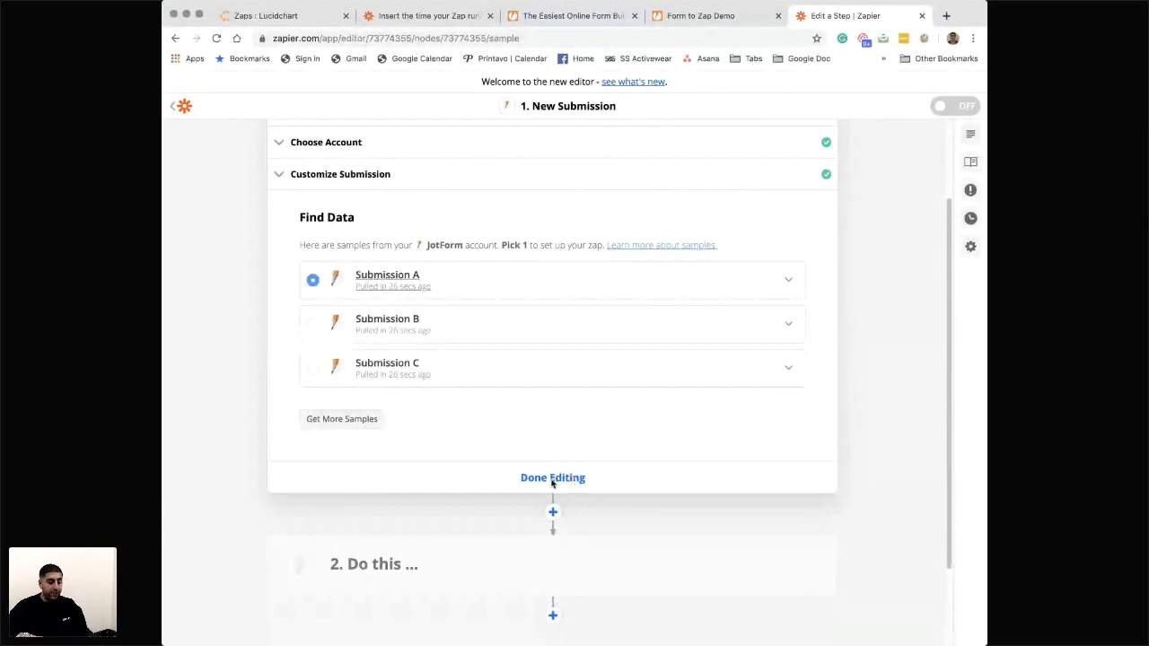
# - Finish editing the trigger and add a Printavo step below step 2 with the Create Quote/Invoice action event
pyautogui.click(554, 479)
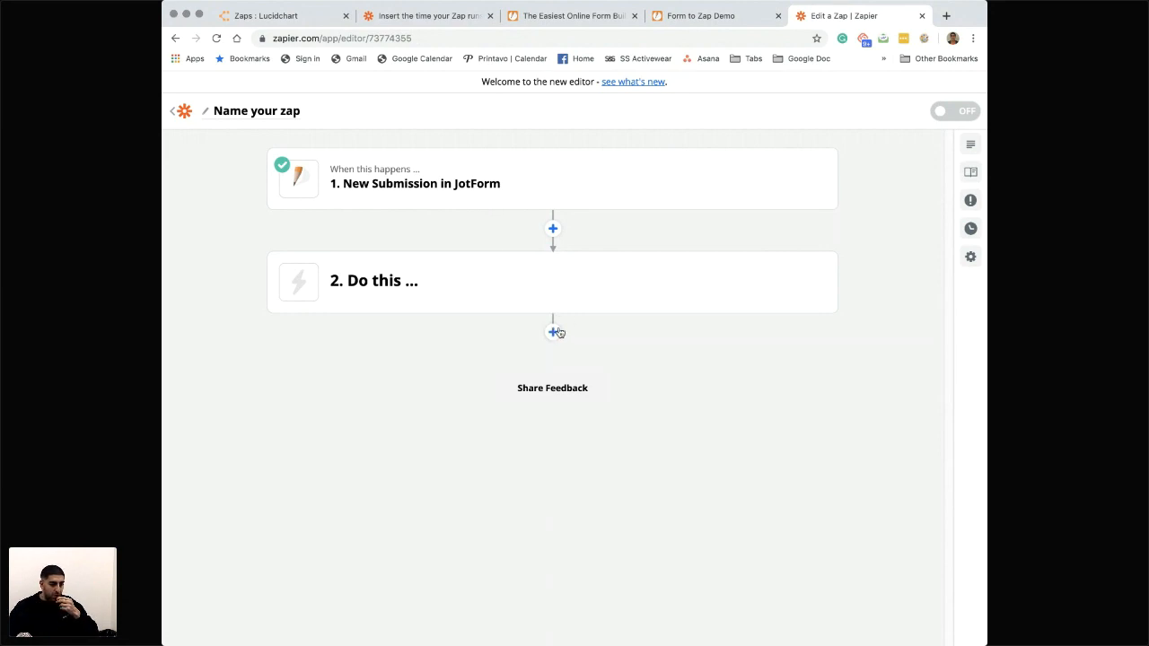
pyautogui.click(554, 335)
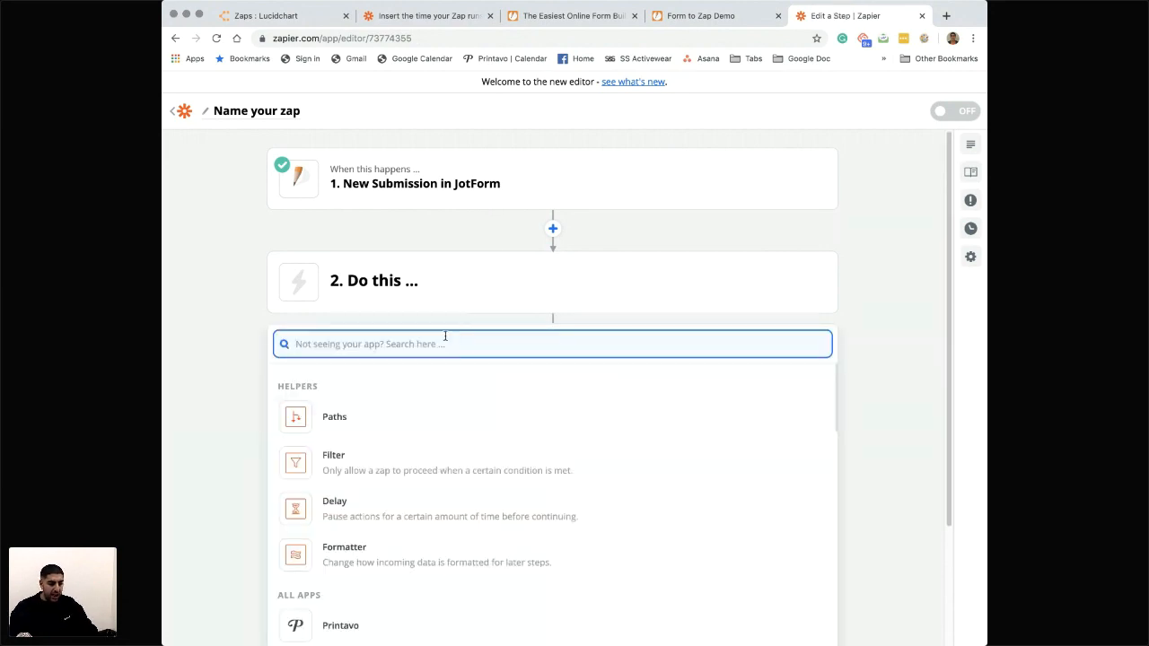
pyautogui.write('printa')
pyautogui.click(372, 395)
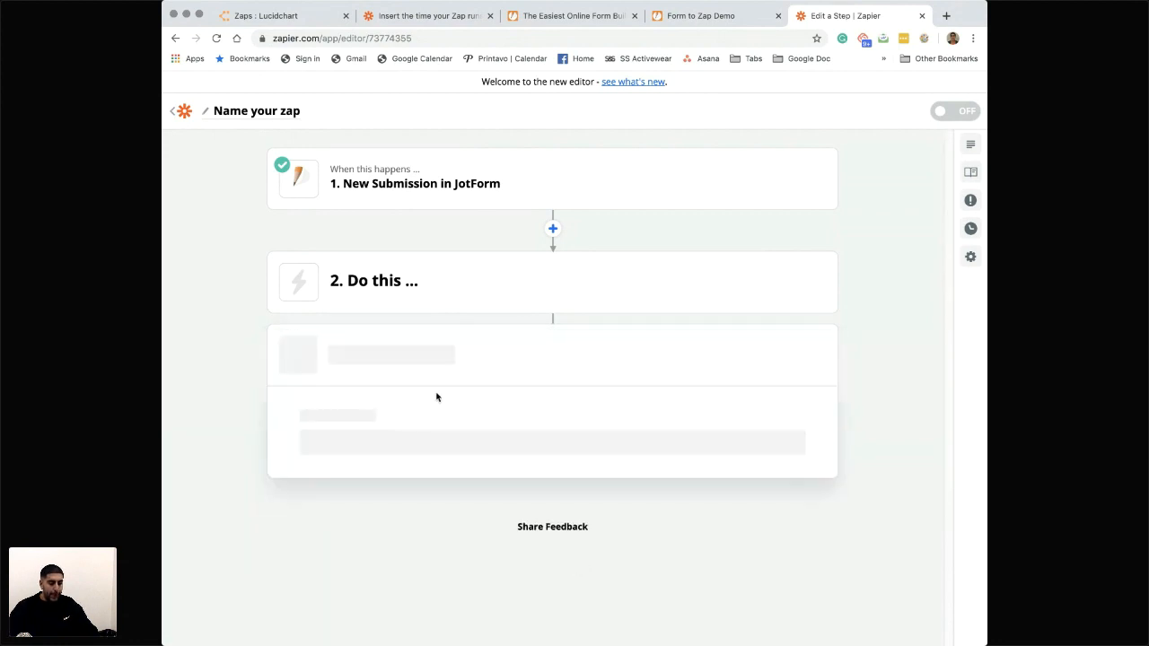
pyautogui.click(411, 440)
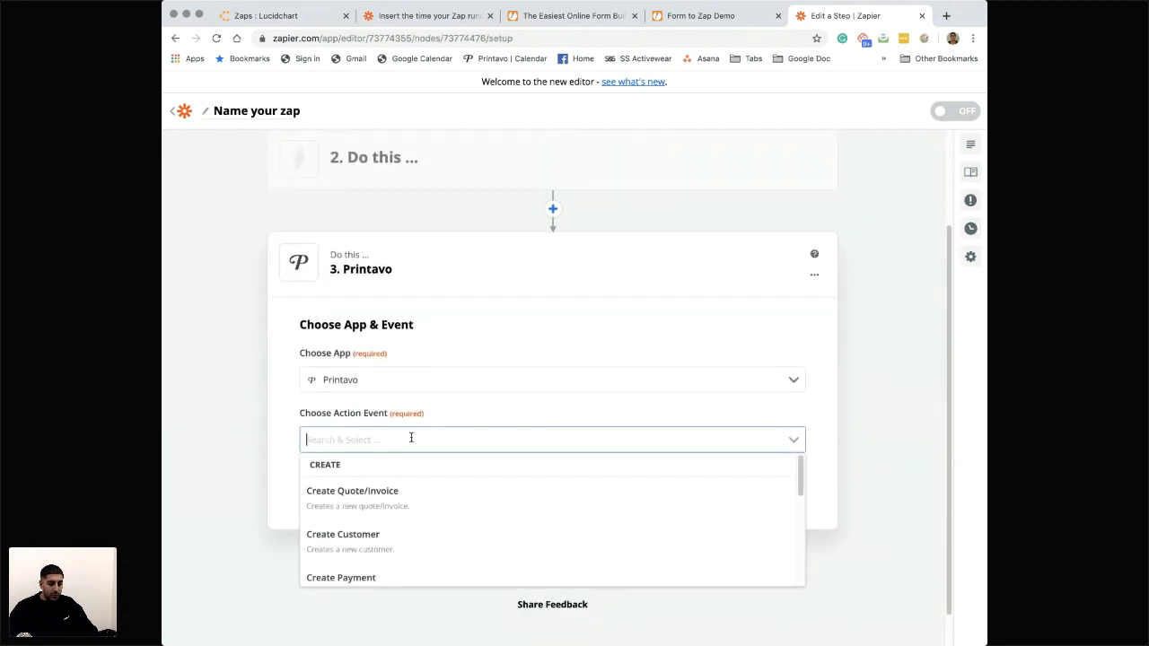
pyautogui.click(394, 499)
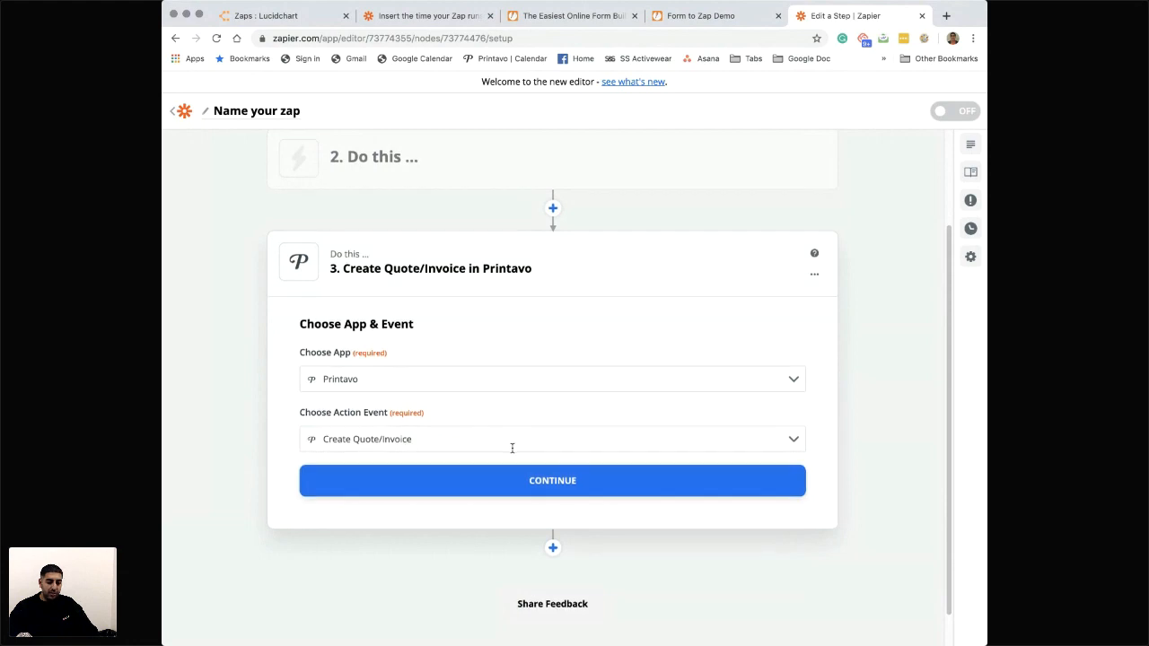
pyautogui.click(544, 443)
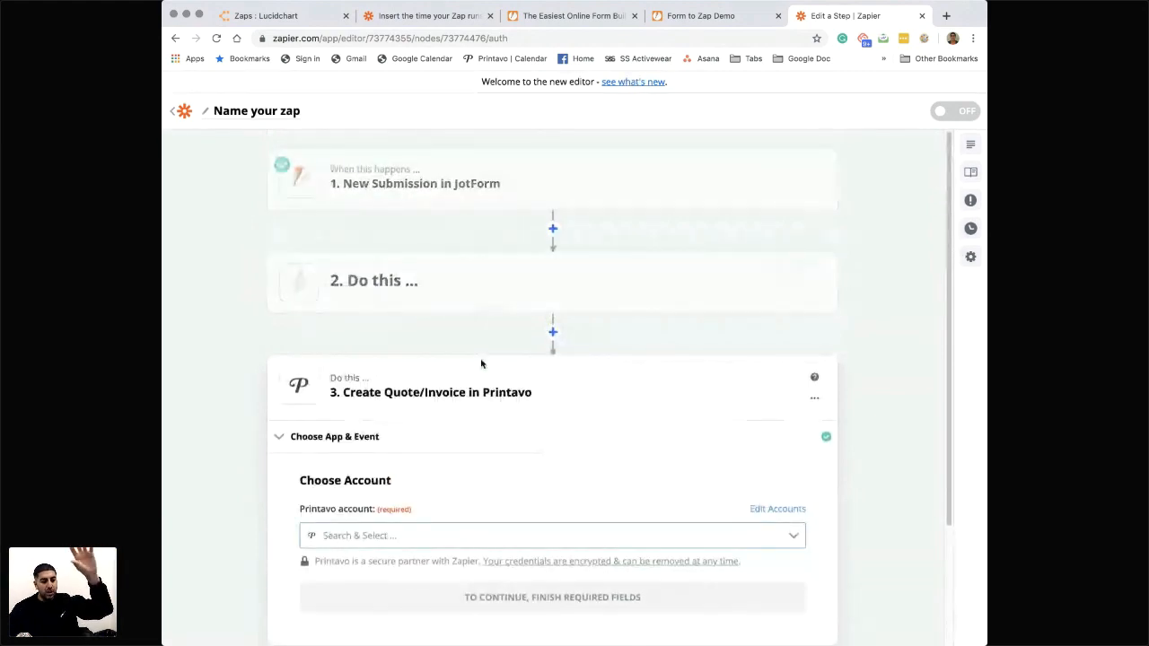
# - Connect the existing Printavo account labelled #2 to the Create Quote/Invoice step and proceed to its order fields
pyautogui.scroll(-2, 477, 418)
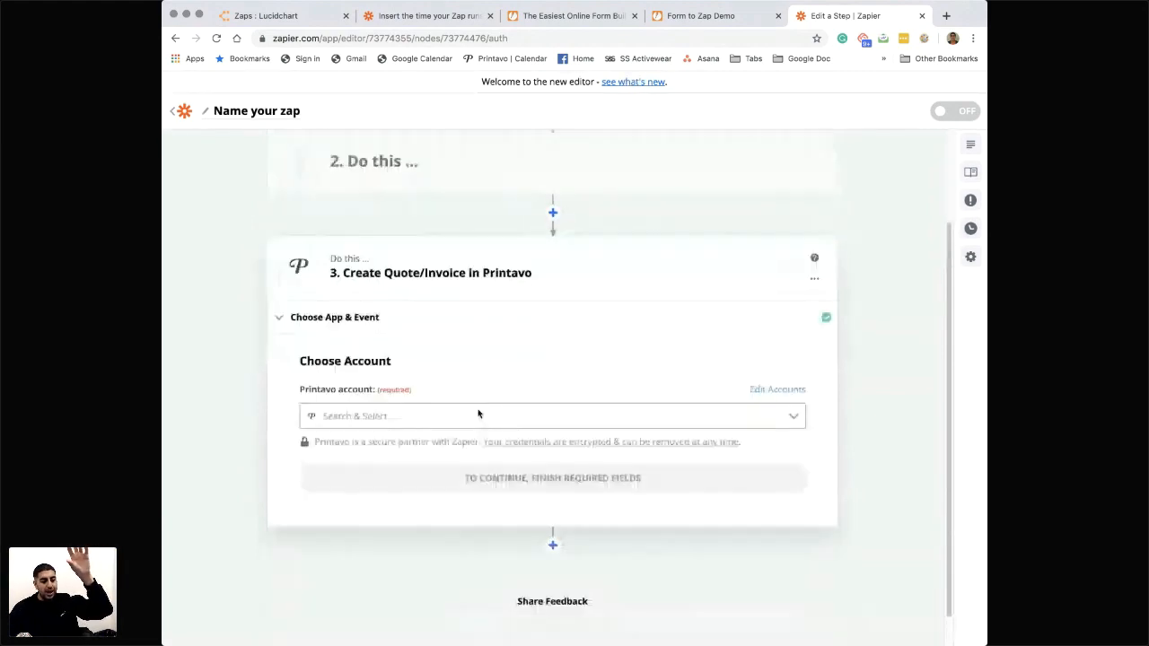
pyautogui.scroll(-1, 485, 404)
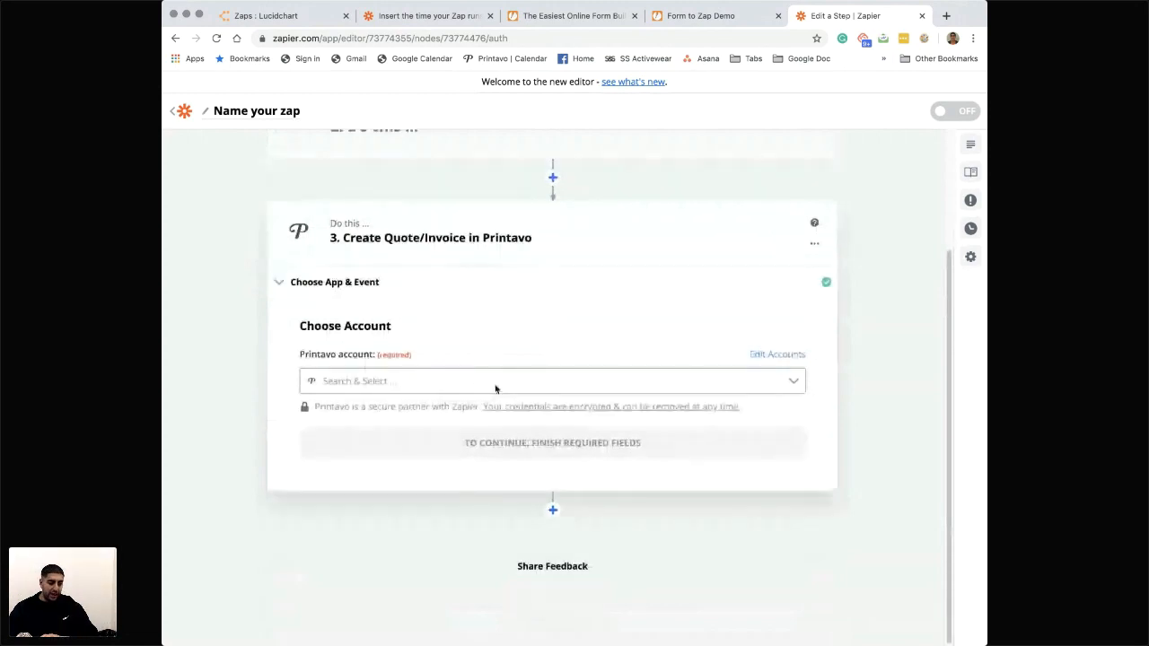
pyautogui.scroll(3, 506, 369)
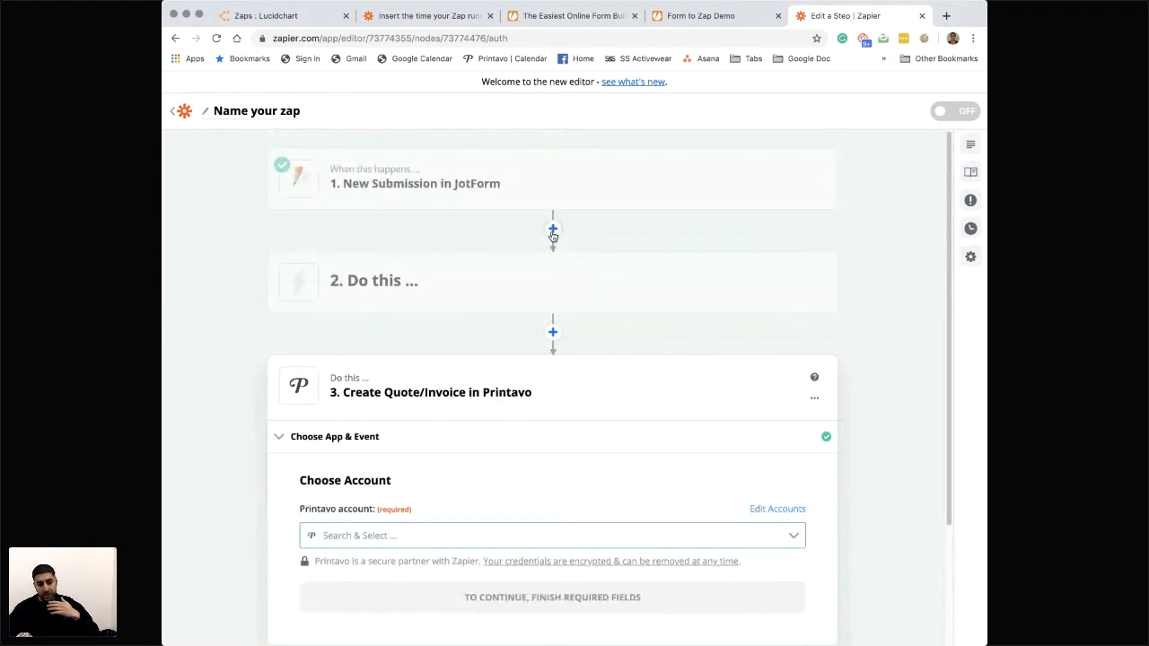
pyautogui.scroll(-2, 505, 431)
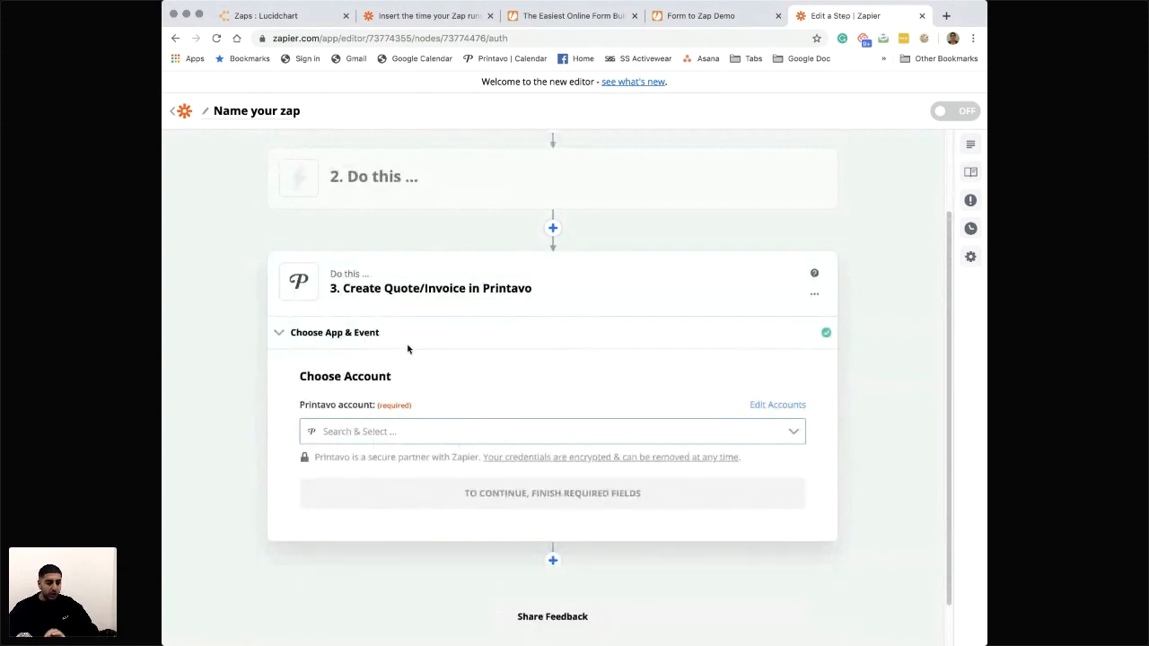
pyautogui.scroll(-1, 409, 359)
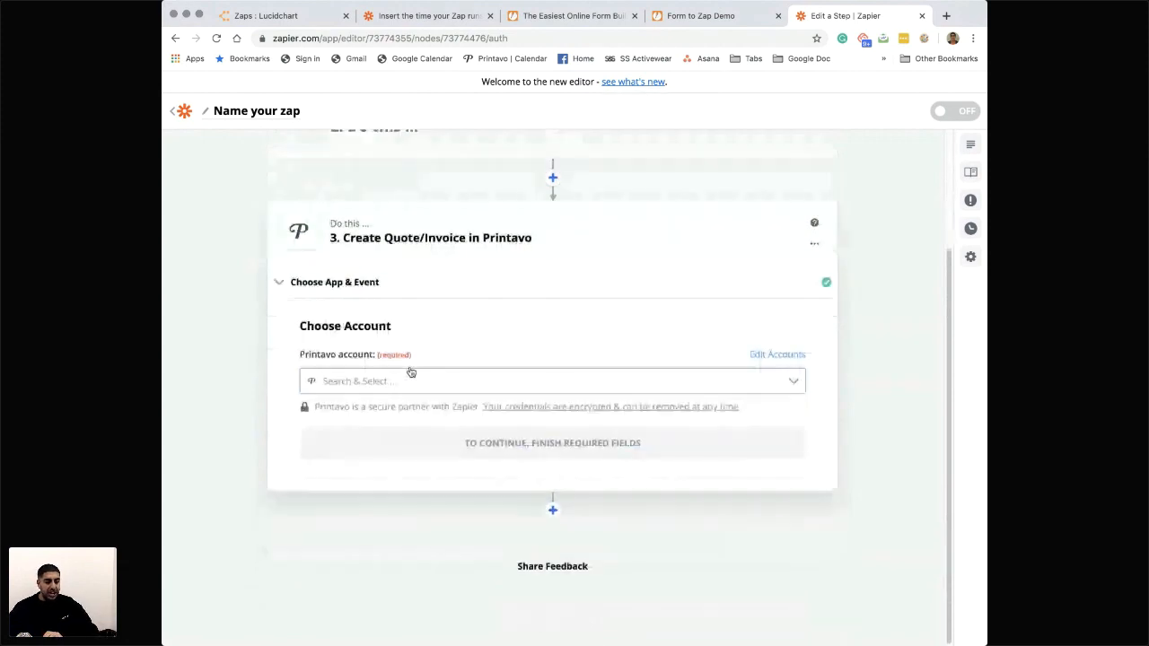
pyautogui.click(456, 385)
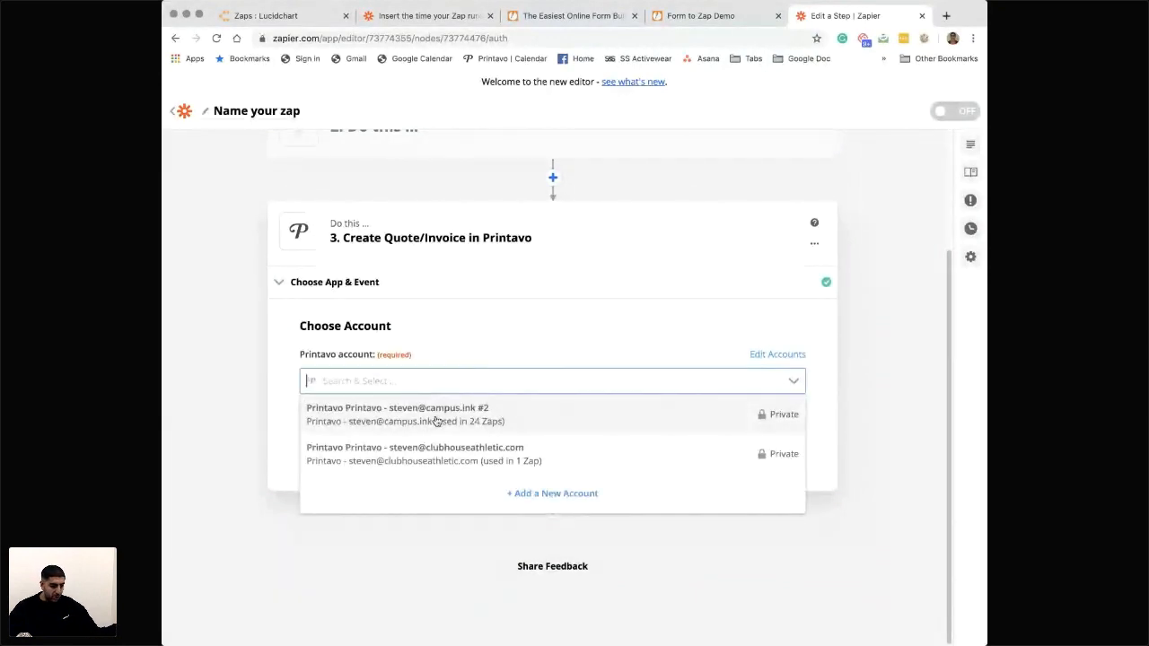
pyautogui.click(437, 417)
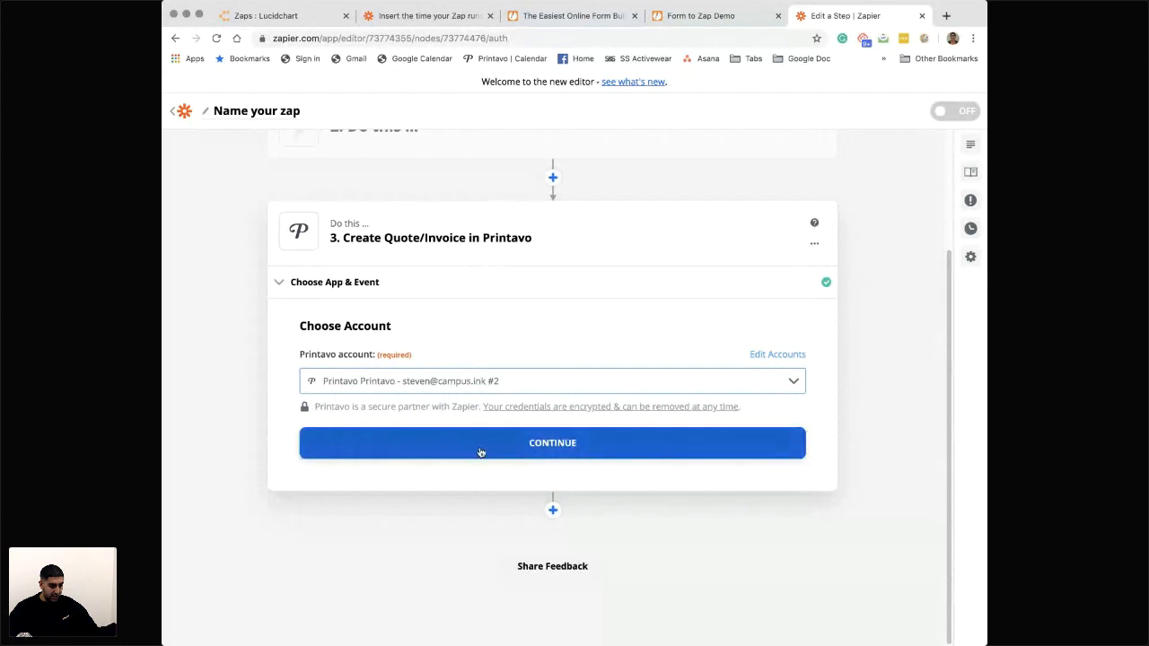
pyautogui.click(480, 444)
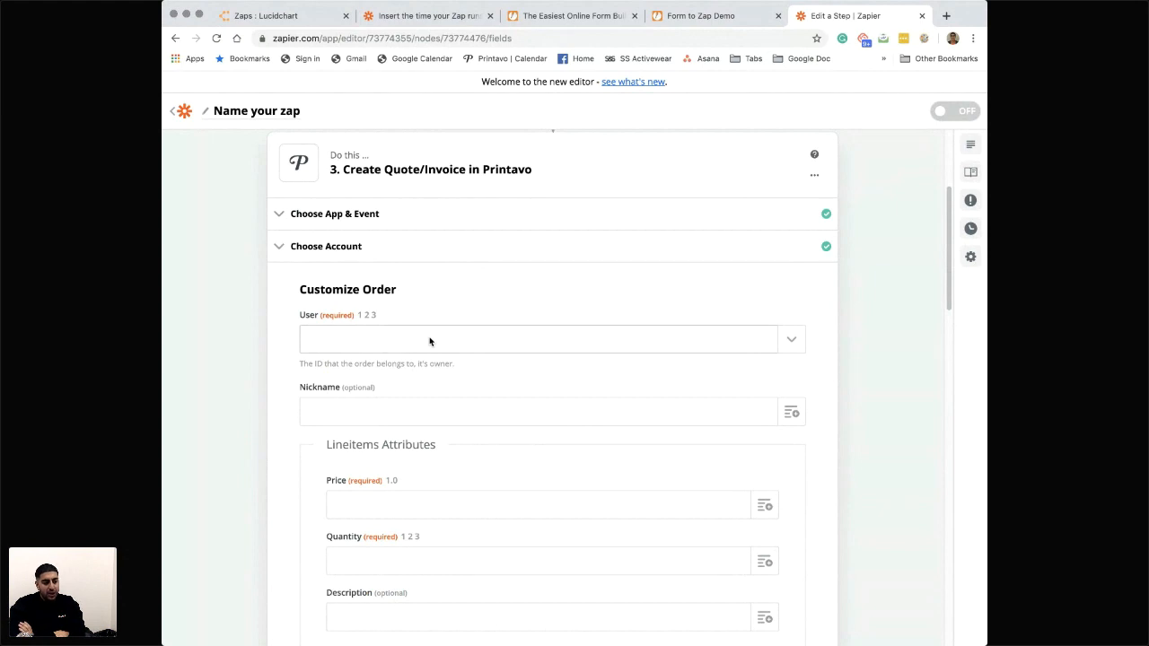
# - Open printavo.com in a new browser tab and start a new quote to view the choices for its Owner field
pyautogui.click(945, 17)
pyautogui.write('printavo.com')
pyautogui.press('Return')
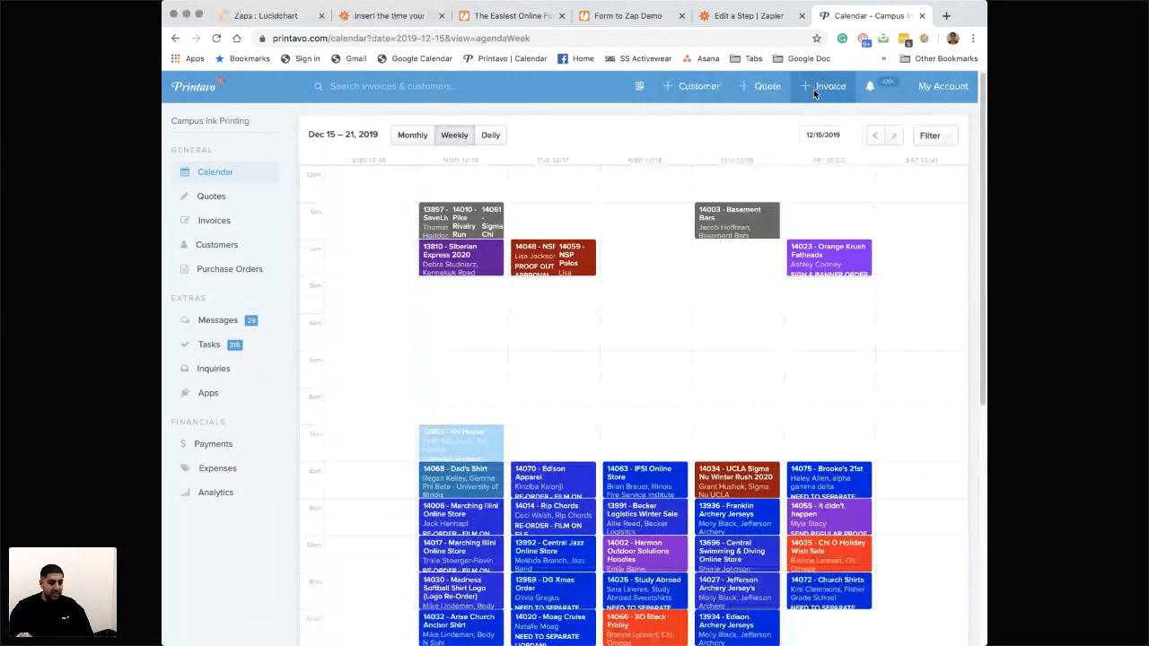
pyautogui.click(767, 86)
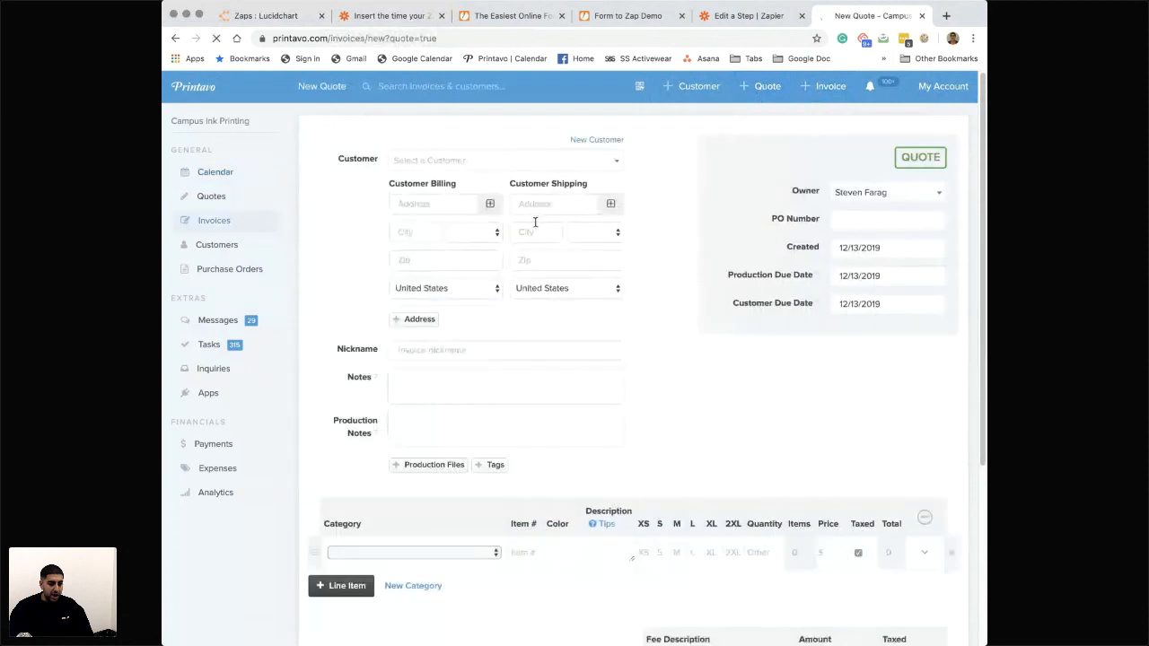
pyautogui.click(857, 201)
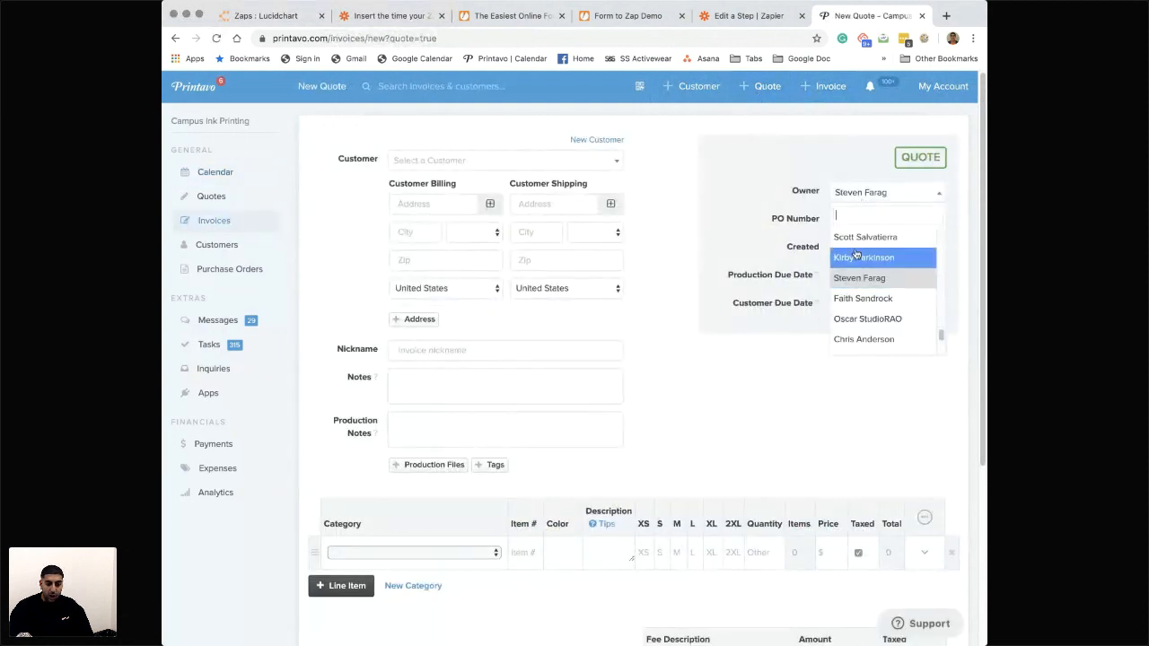
# - Switch back to the Zapier editor at the order fields of the Create Quote/Invoice step
pyautogui.click(631, 18)
pyautogui.click(512, 17)
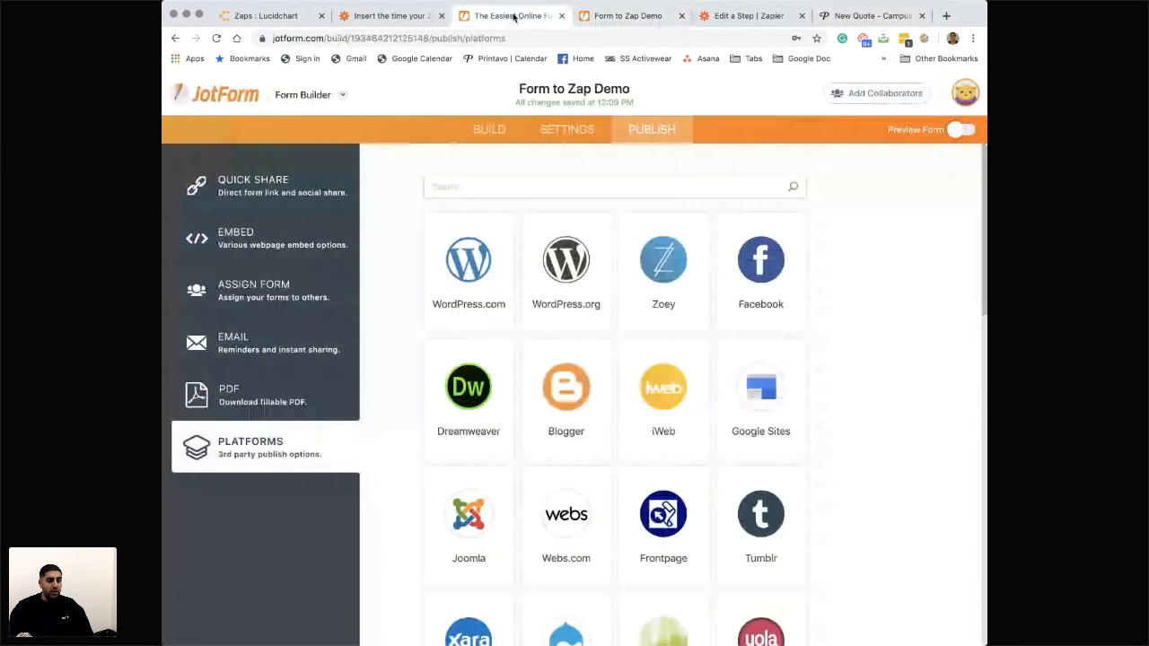
pyautogui.click(378, 16)
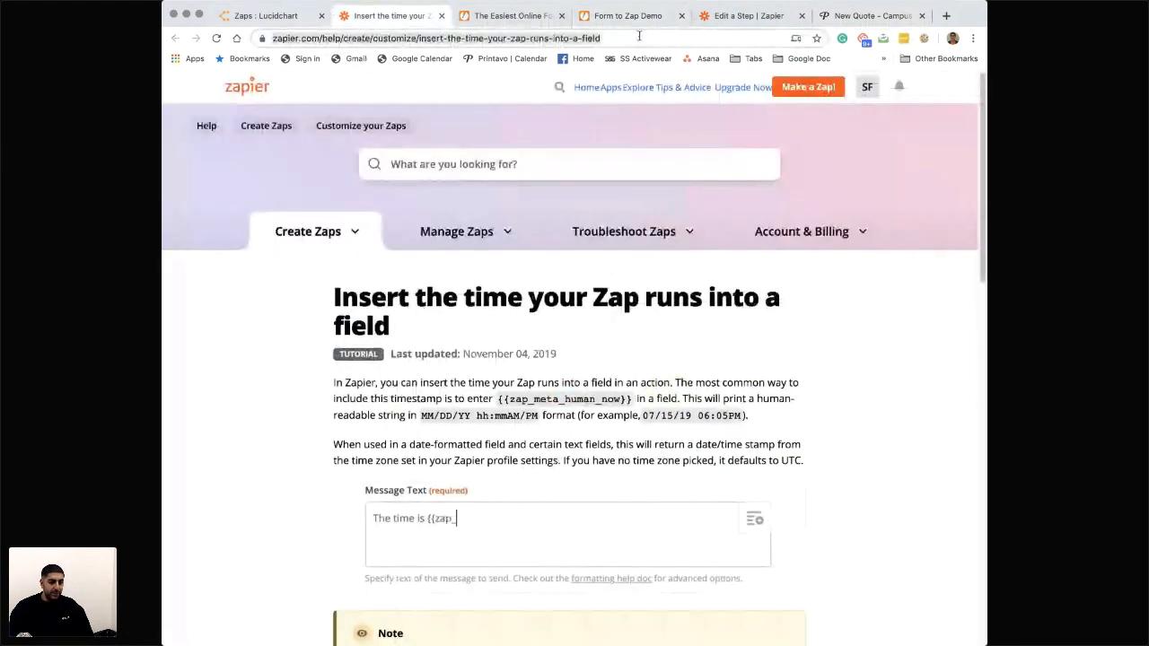
pyautogui.click(723, 21)
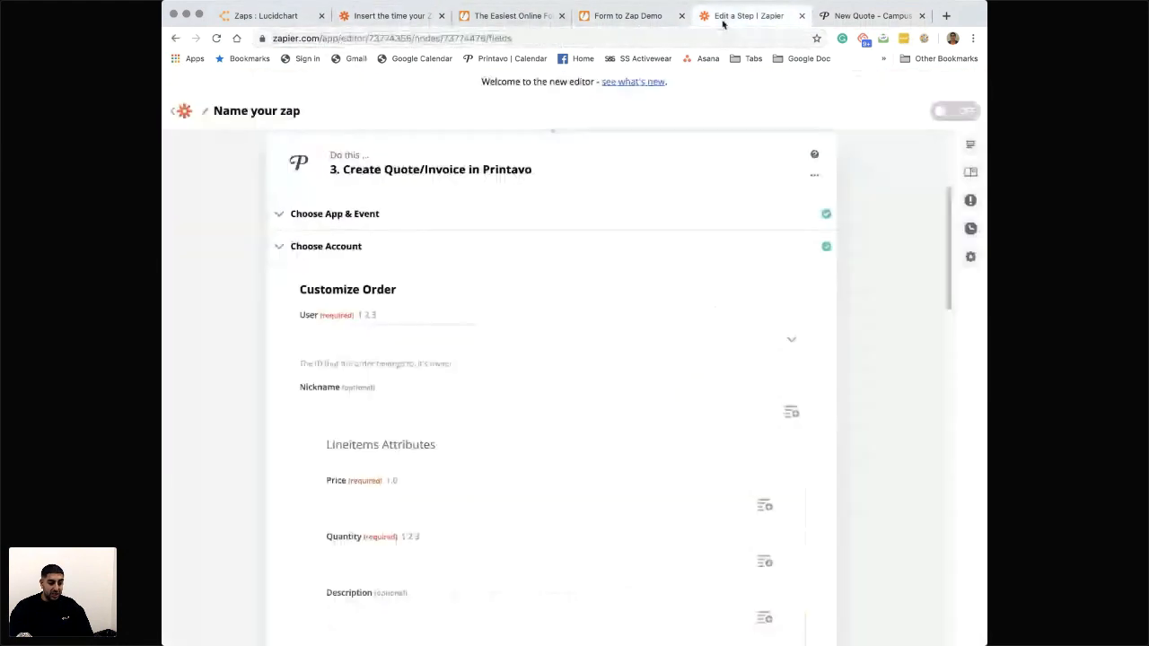
# - Look through the choices offered for the required User field of the Create Quote/Invoice step, including the custom value option
pyautogui.click(429, 337)
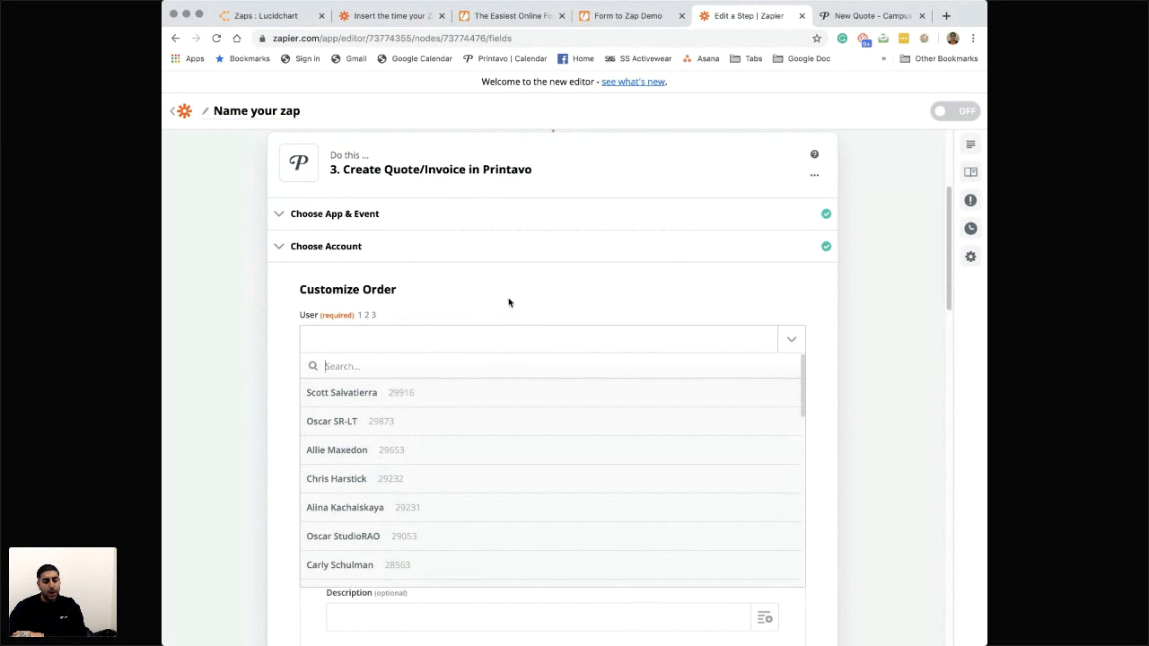
pyautogui.click(819, 334)
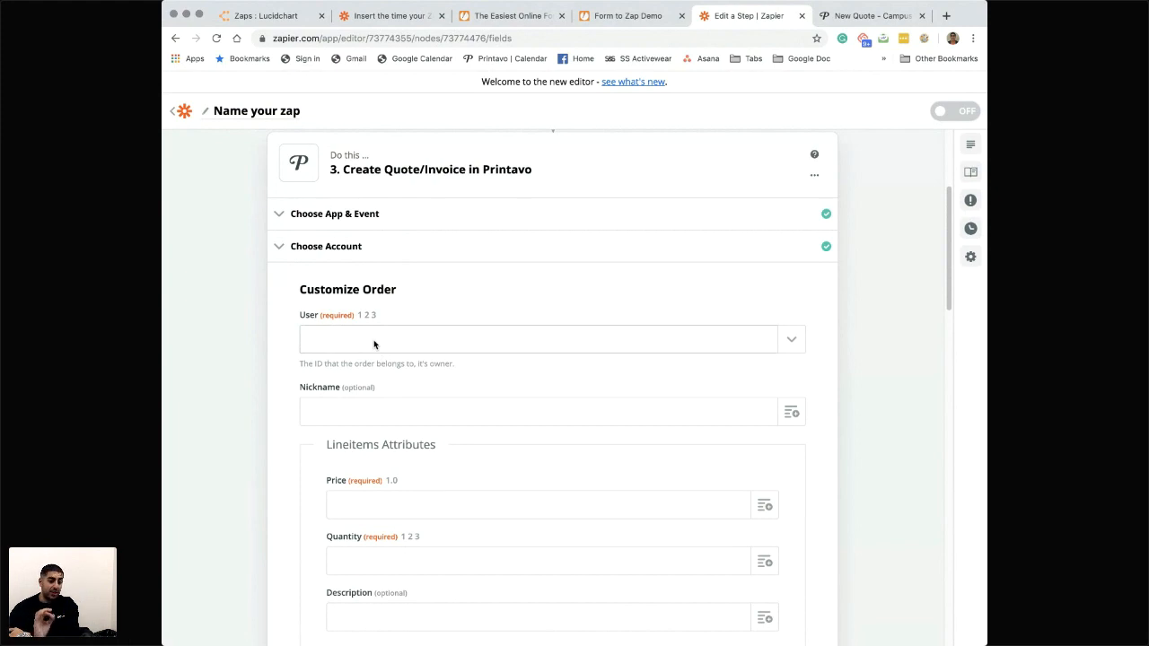
pyautogui.click(855, 18)
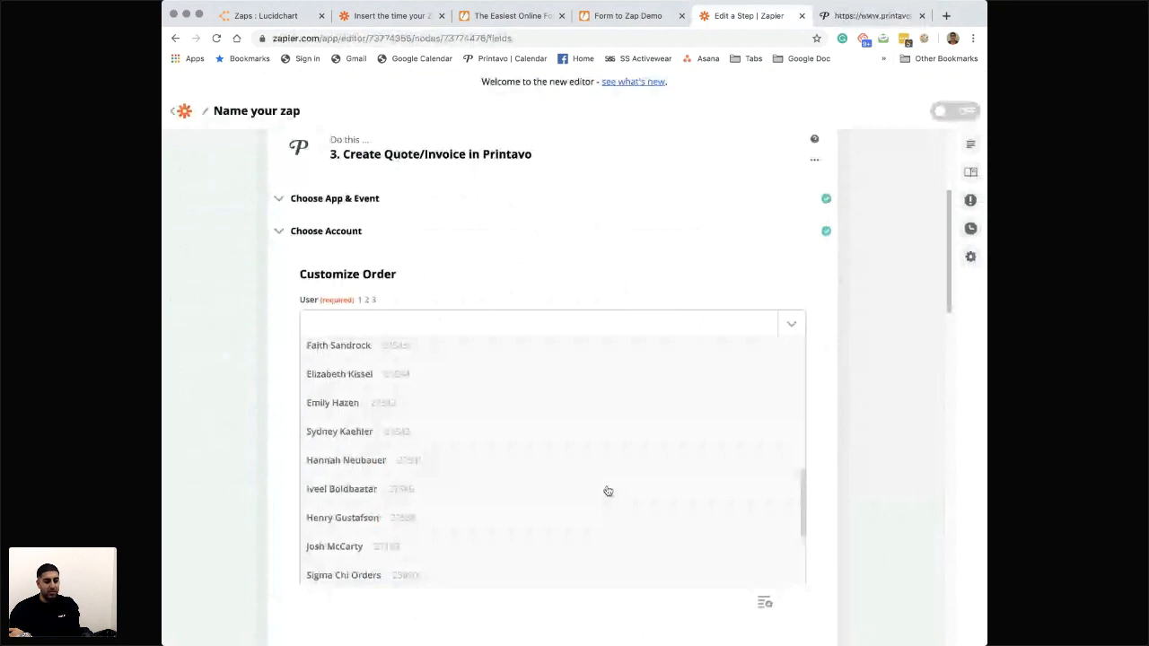
pyautogui.scroll(-3, 538, 484)
pyautogui.scroll(5, 459, 446)
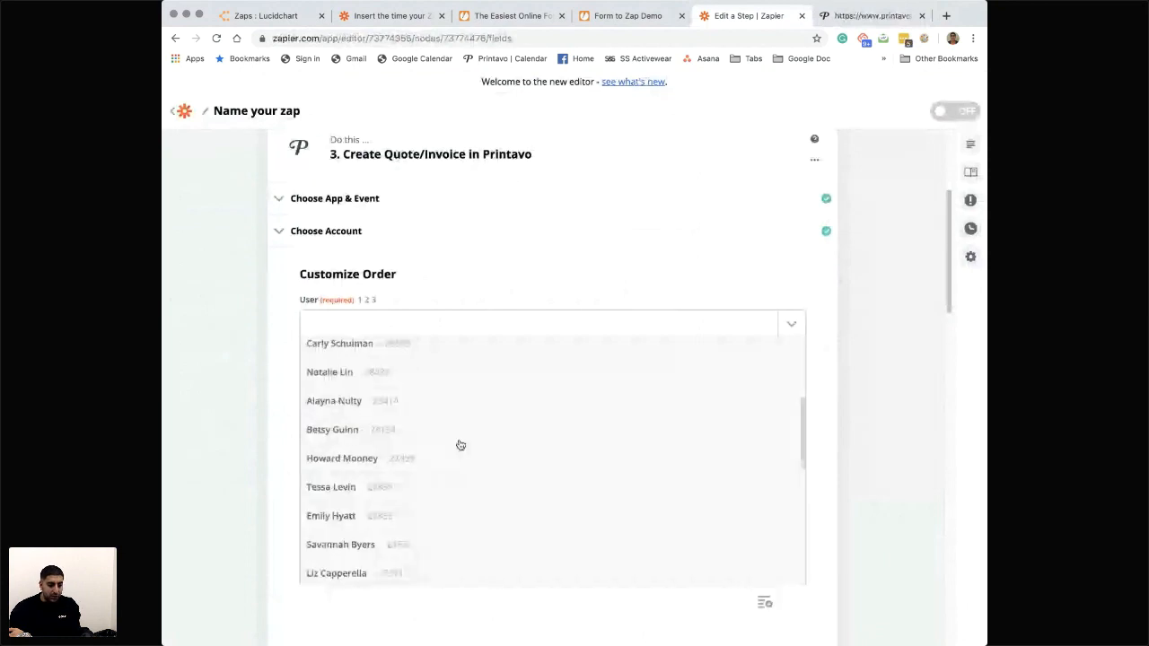
pyautogui.scroll(-4, 439, 502)
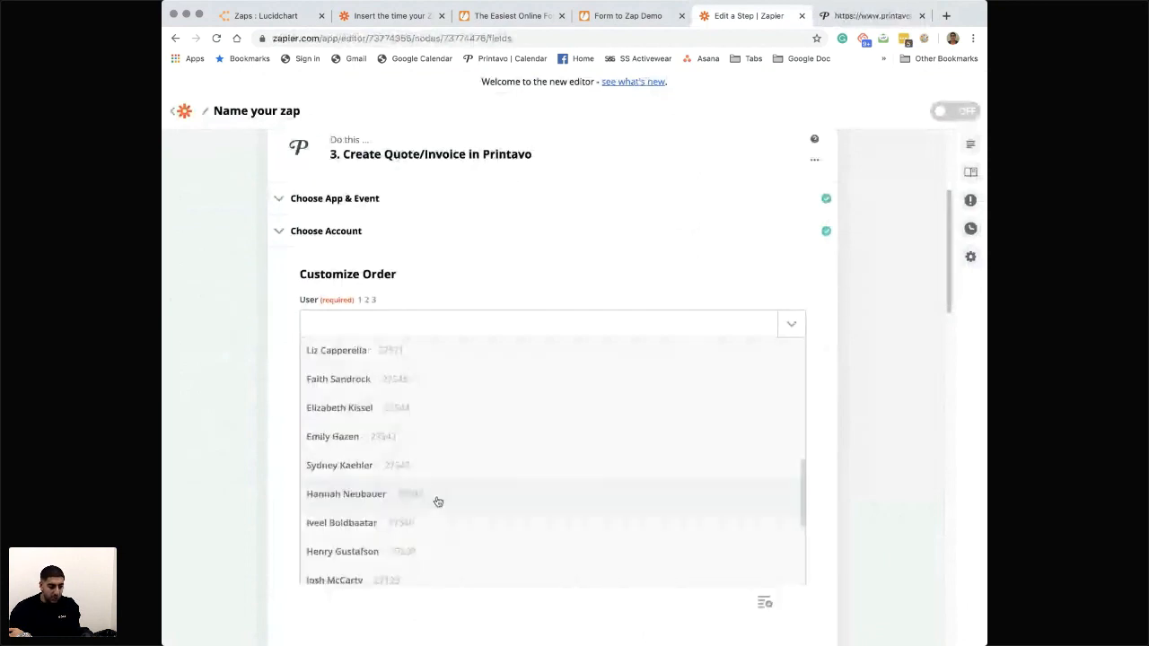
pyautogui.scroll(-3, 438, 501)
pyautogui.scroll(-1, 426, 489)
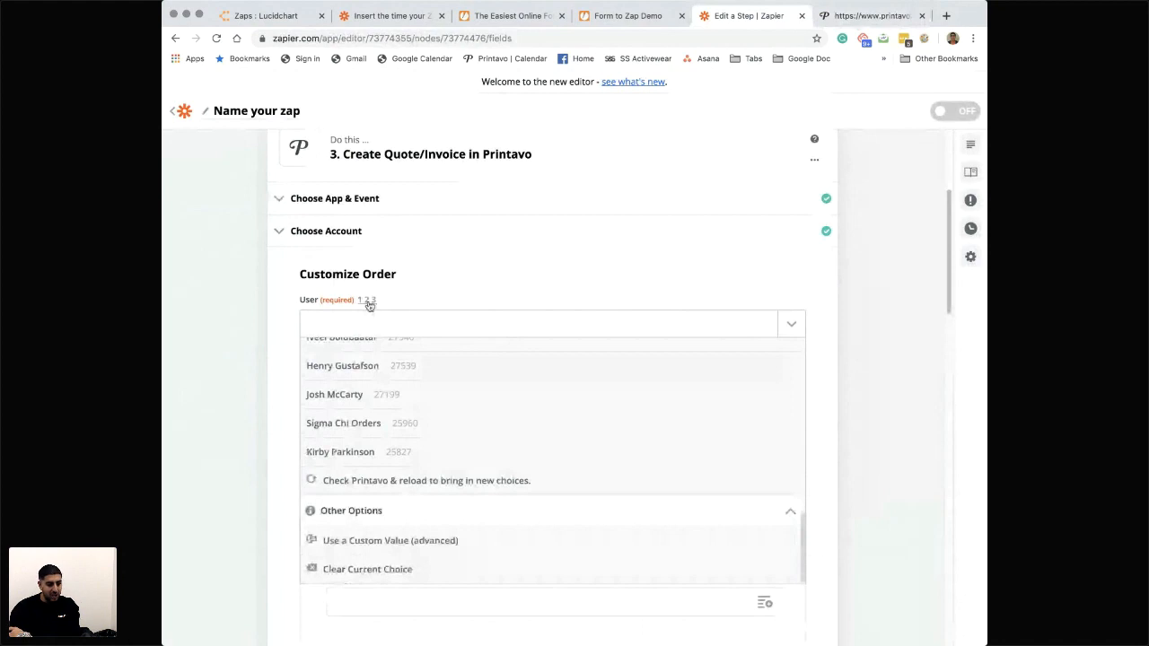
# - Switch to Printavo and open the order owner's employee edit page from the account settings to read the user ID in its address
pyautogui.click(858, 18)
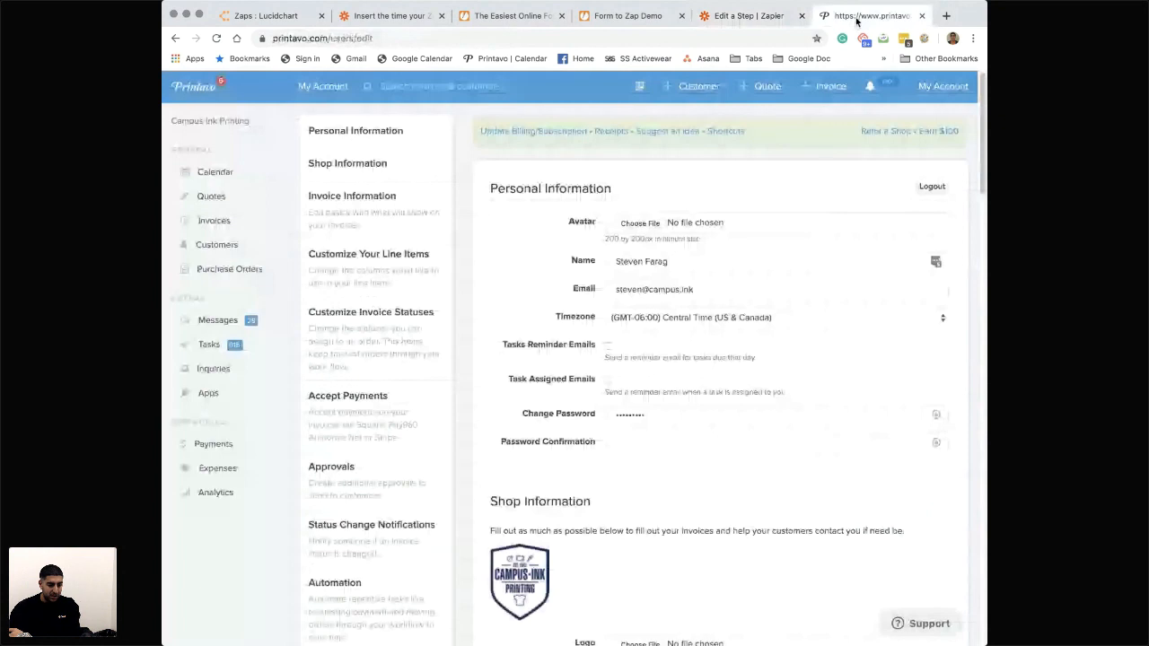
pyautogui.scroll(-3, 453, 466)
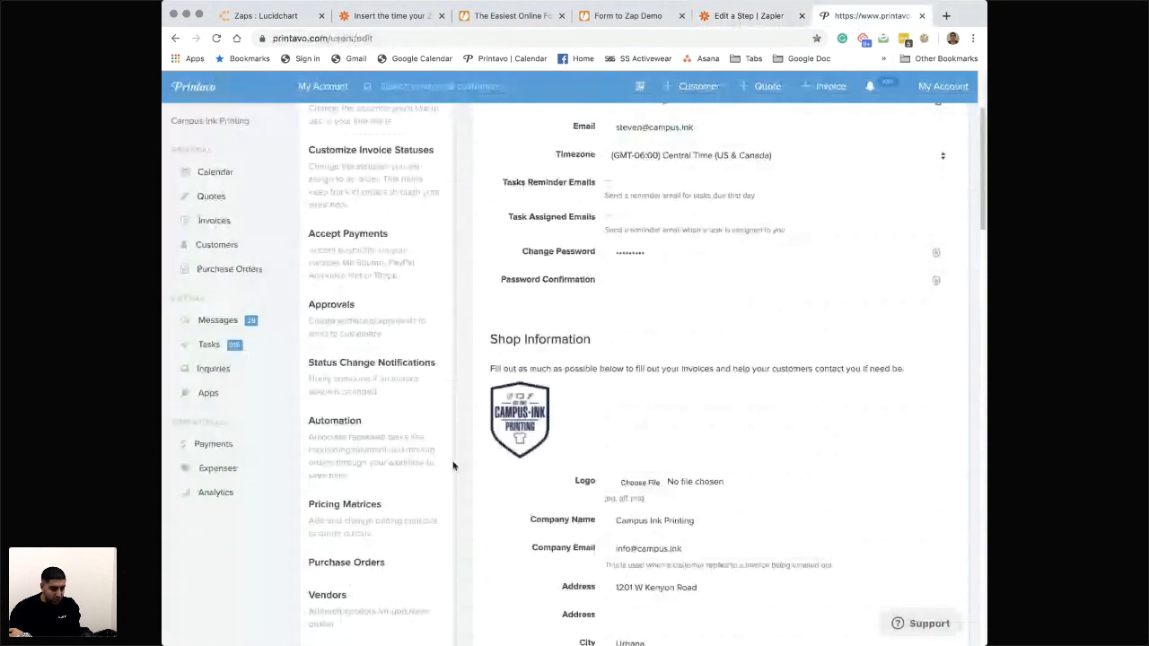
pyautogui.scroll(-4, 454, 466)
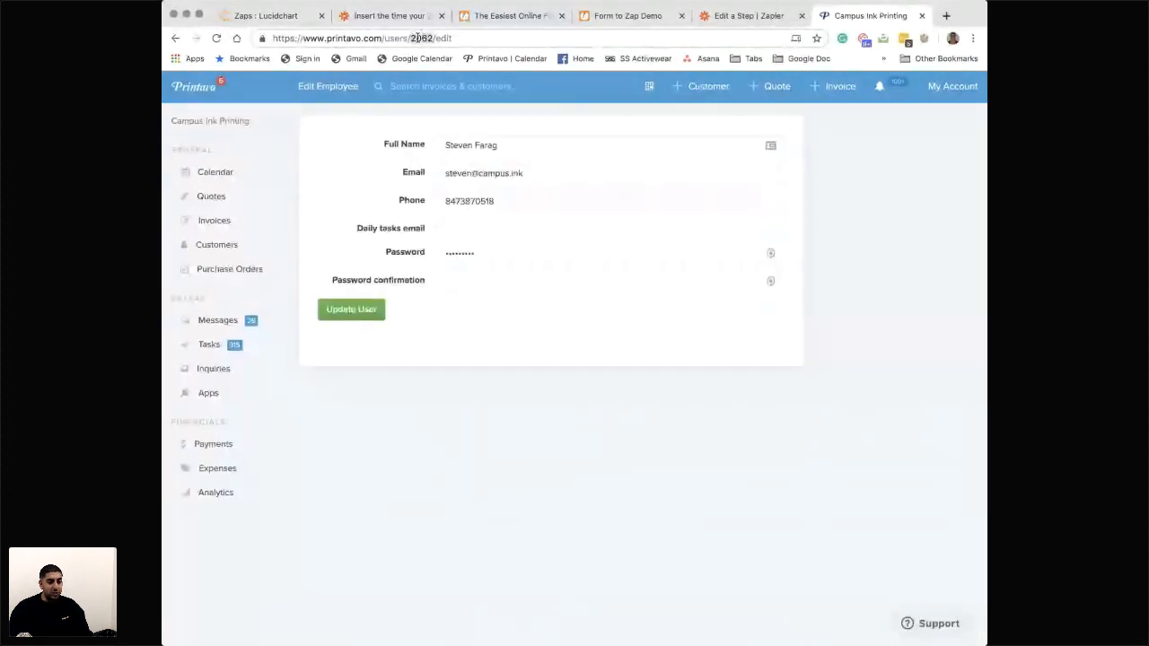
# - Return to the Zapier editor, set User to Use a Custom Value (advanced), and enter the owner's Printavo user ID
pyautogui.click(726, 18)
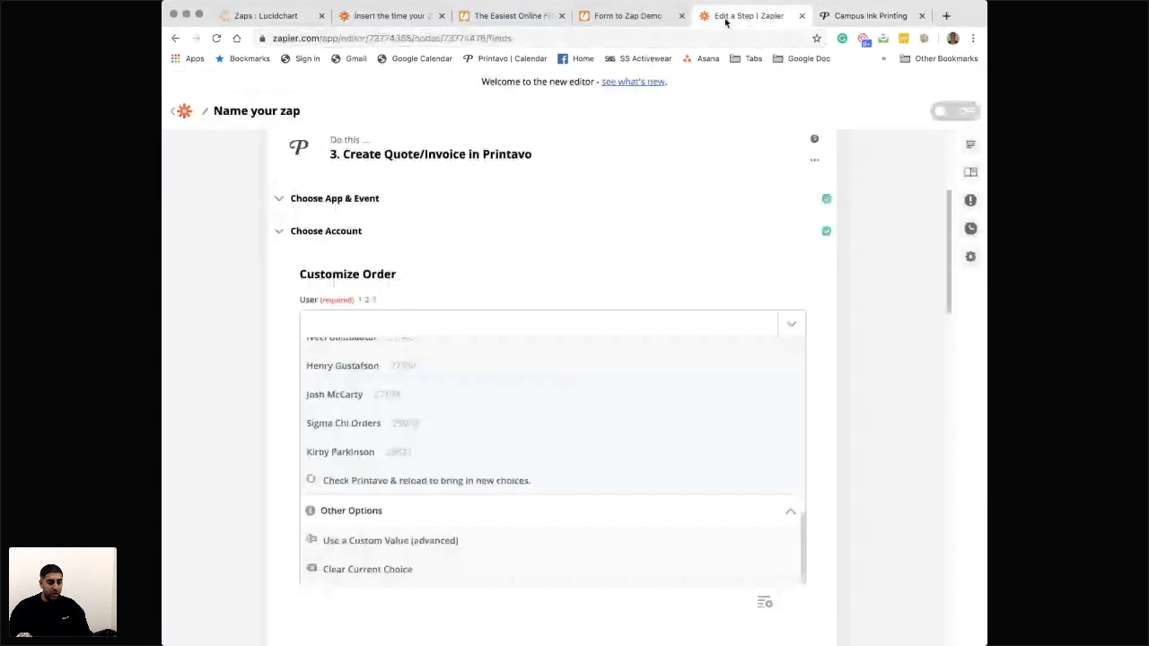
pyautogui.click(416, 328)
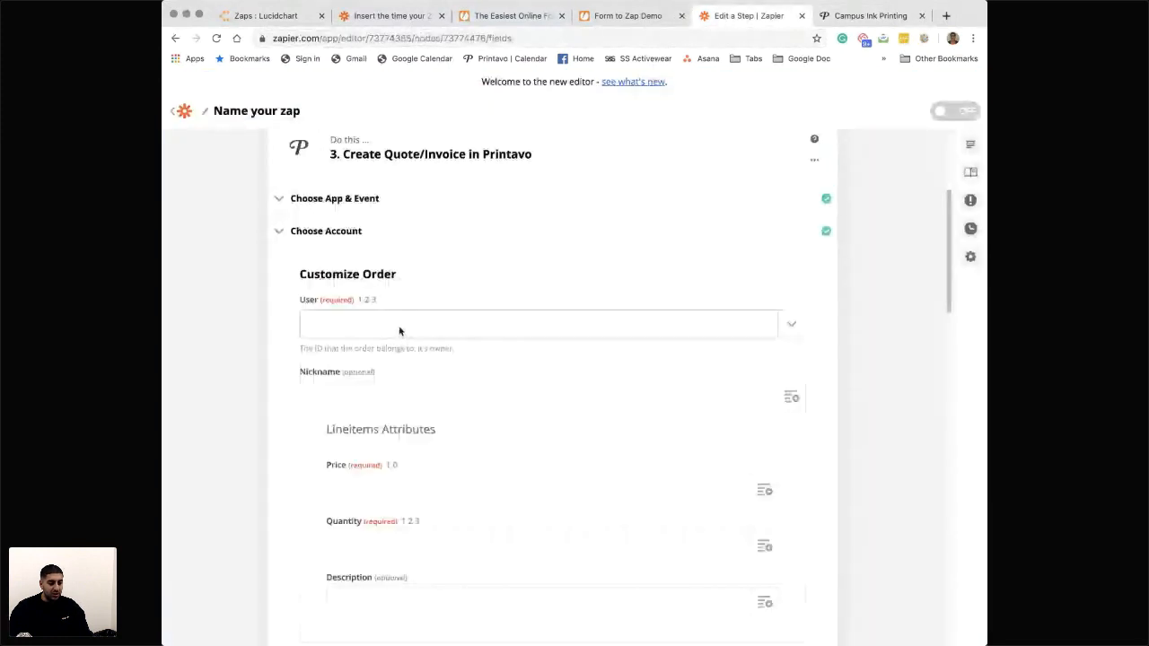
pyautogui.click(391, 330)
pyautogui.scroll(-7, 353, 489)
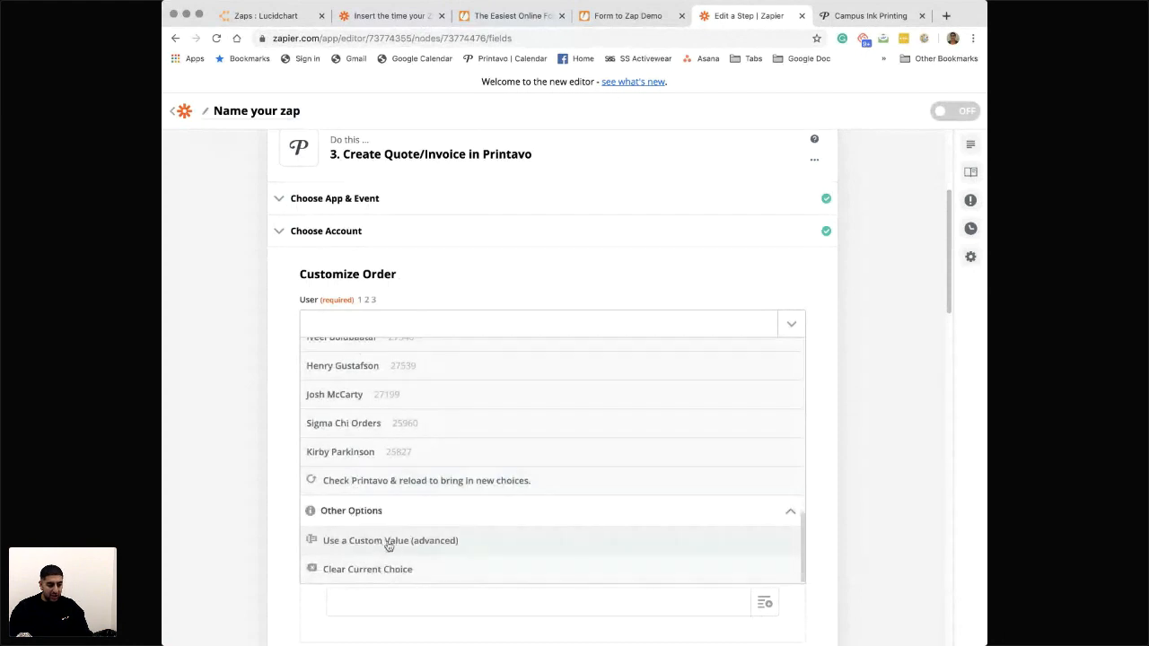
pyautogui.click(376, 548)
pyautogui.click(404, 387)
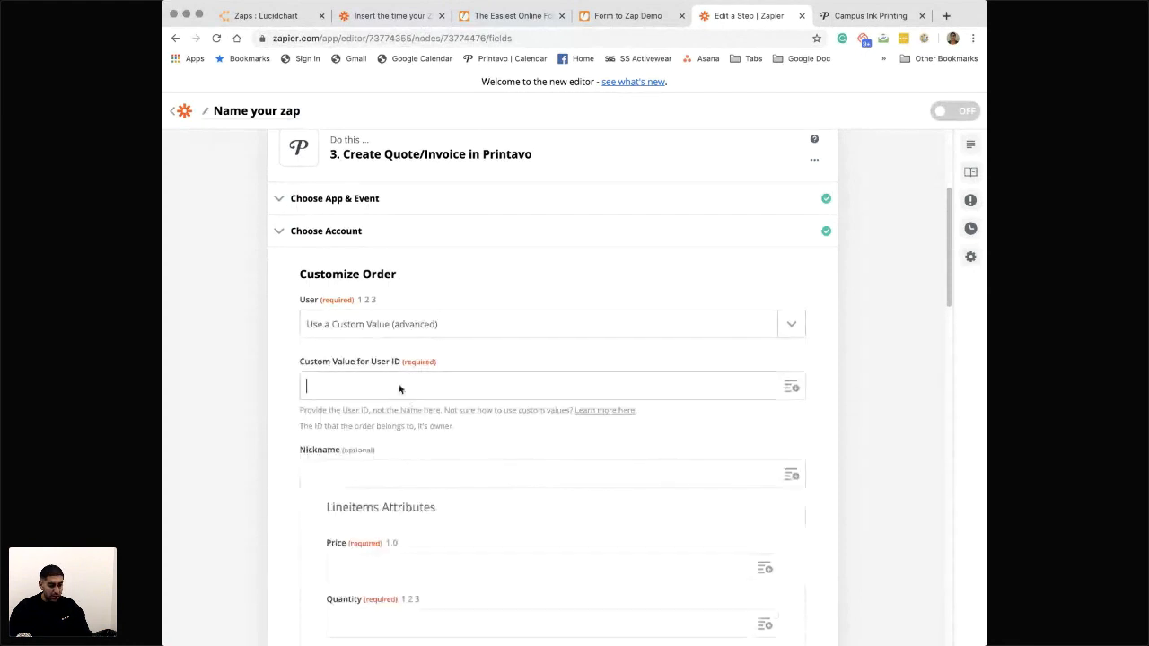
pyautogui.write('2062')
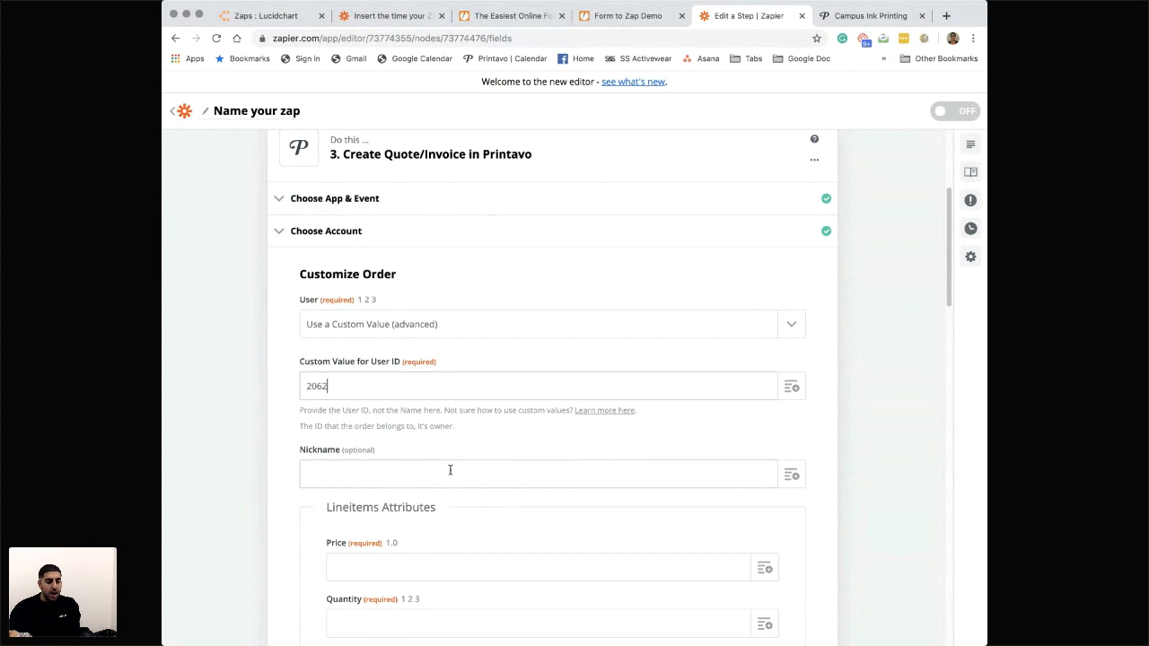
pyautogui.scroll(-2, 450, 470)
pyautogui.scroll(1, 450, 470)
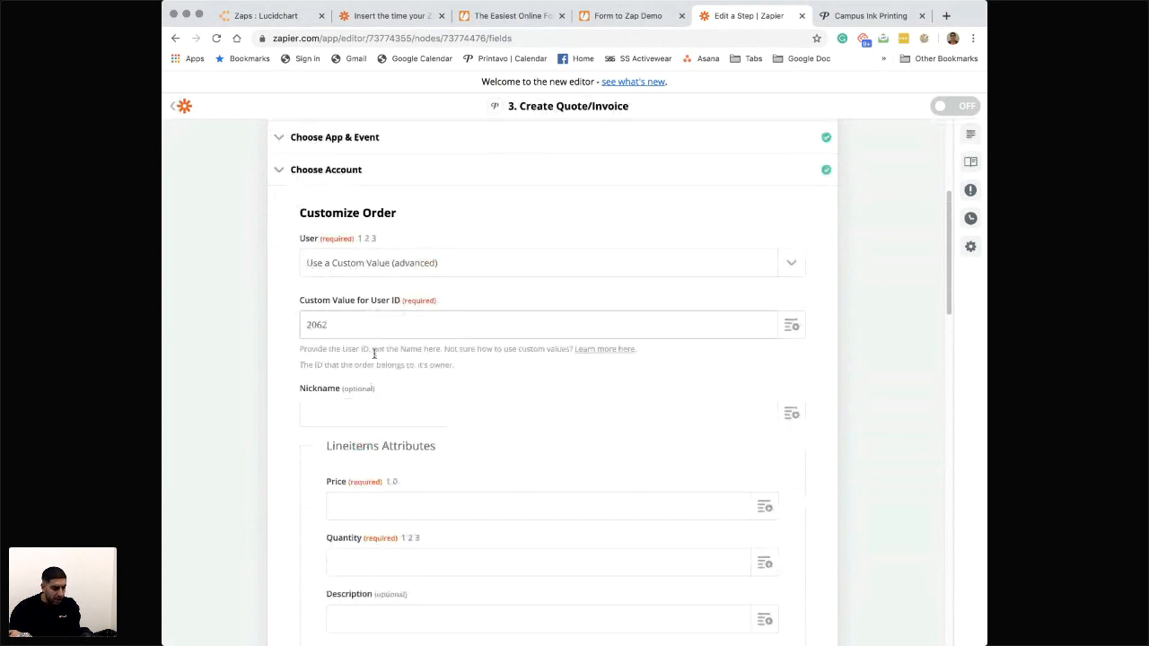
pyautogui.moveTo(312, 349); pyautogui.dragTo(415, 353)
pyautogui.click(382, 349)
pyautogui.click(415, 353)
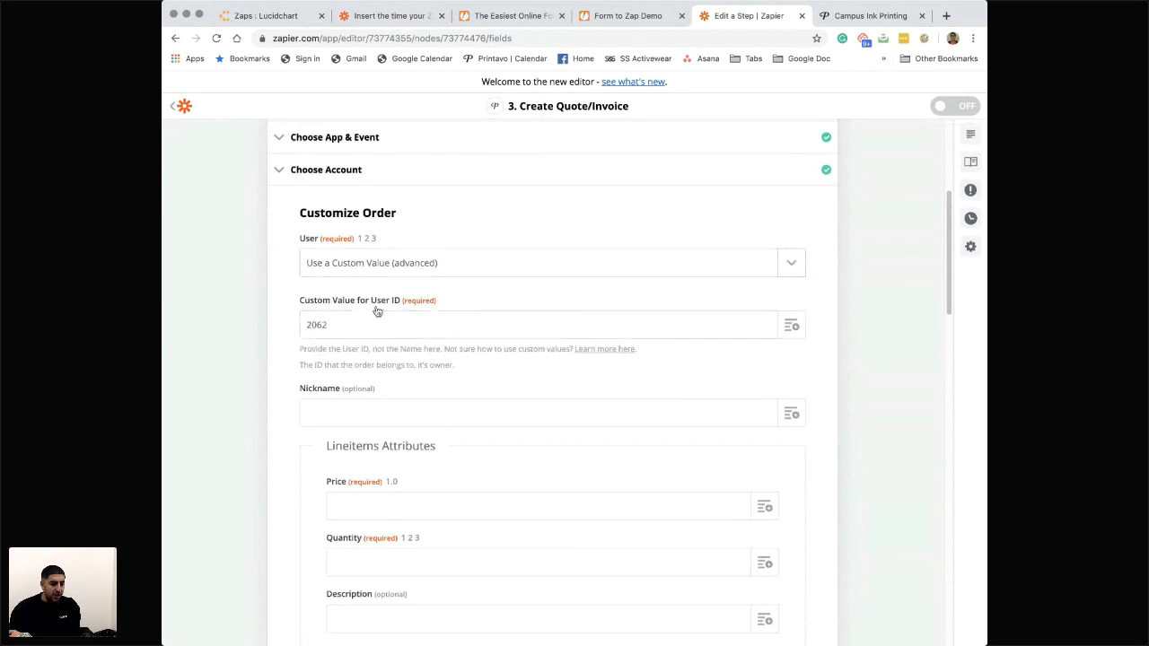
# - Start a new invoice in the Printavo tab for reference and return to the Zapier order fields
pyautogui.scroll(-1, 364, 355)
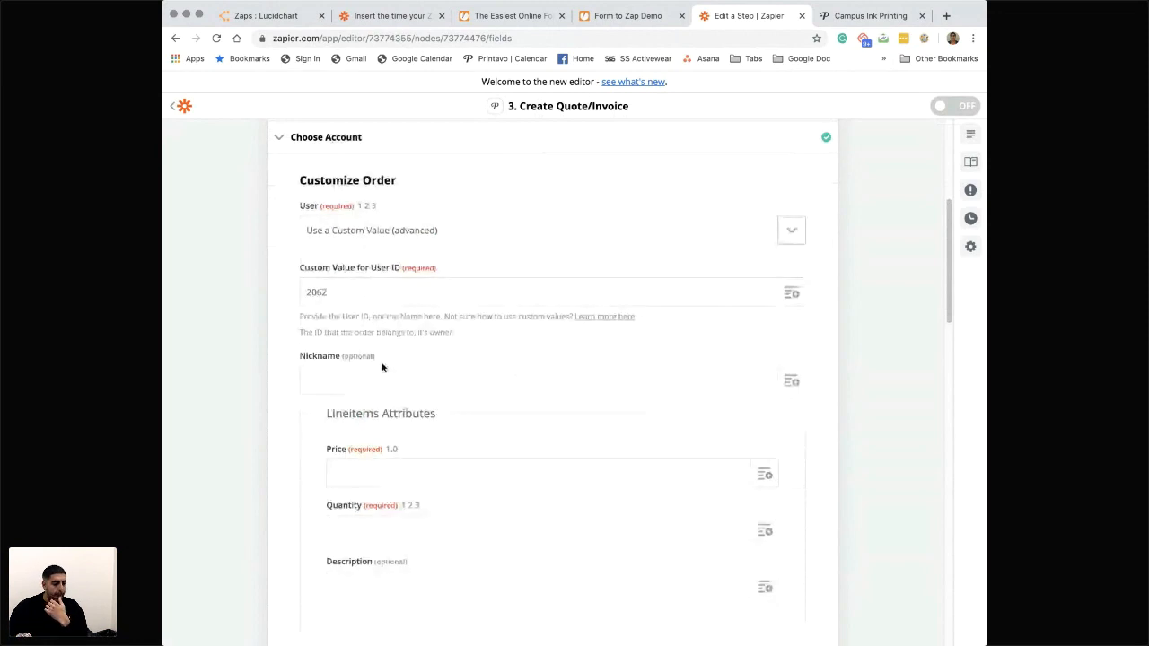
pyautogui.scroll(-1, 395, 368)
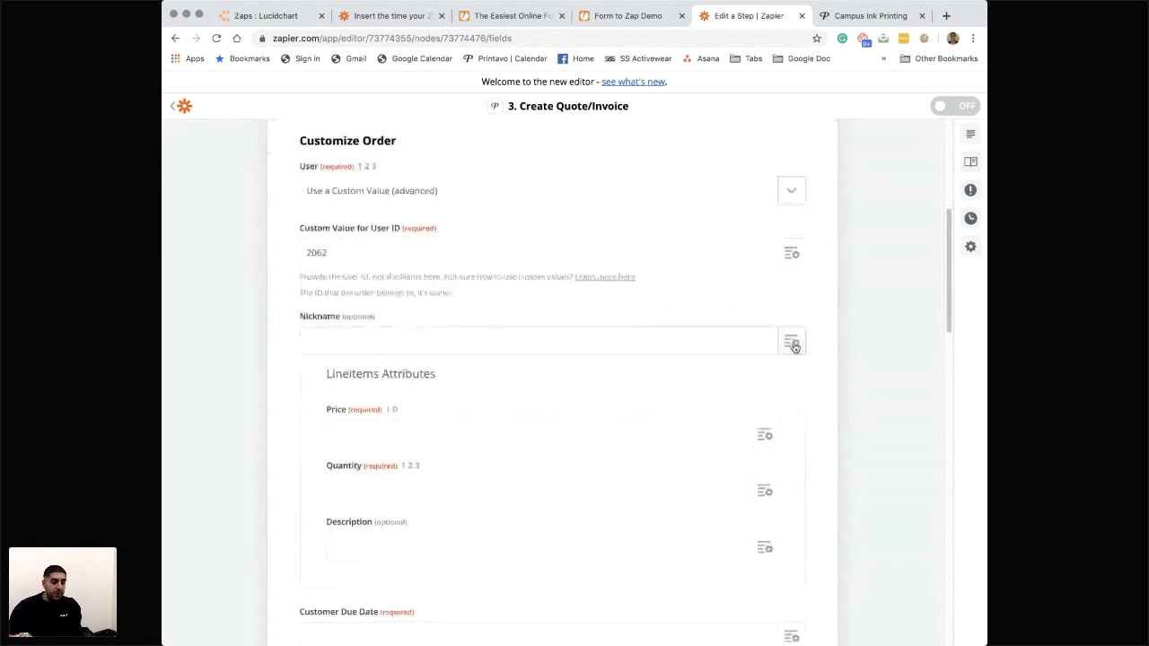
pyautogui.click(864, 15)
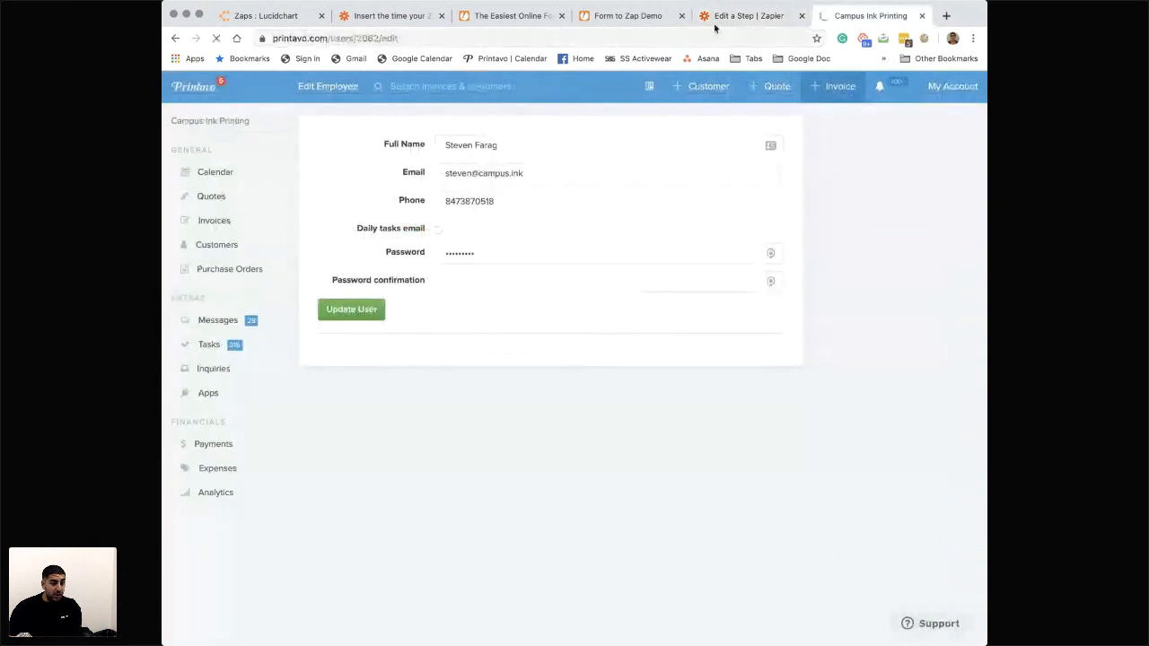
pyautogui.click(742, 27)
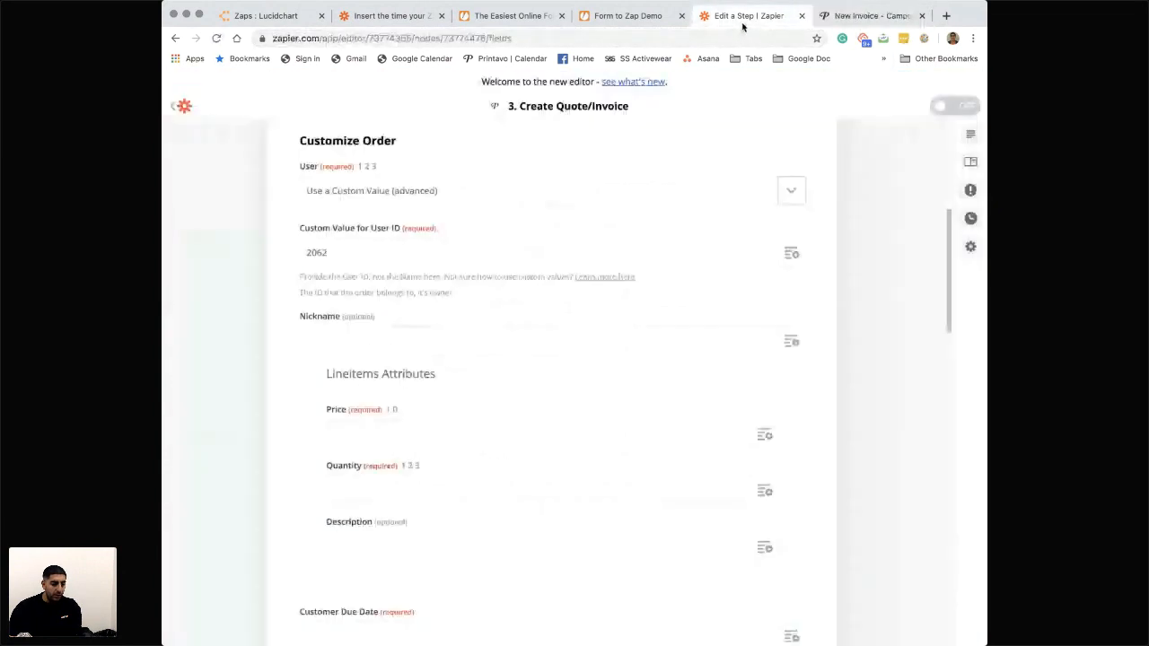
# - Set the order's Nickname to the New Submission's Fields Company/organization value followed by the word "Order"
pyautogui.click(791, 343)
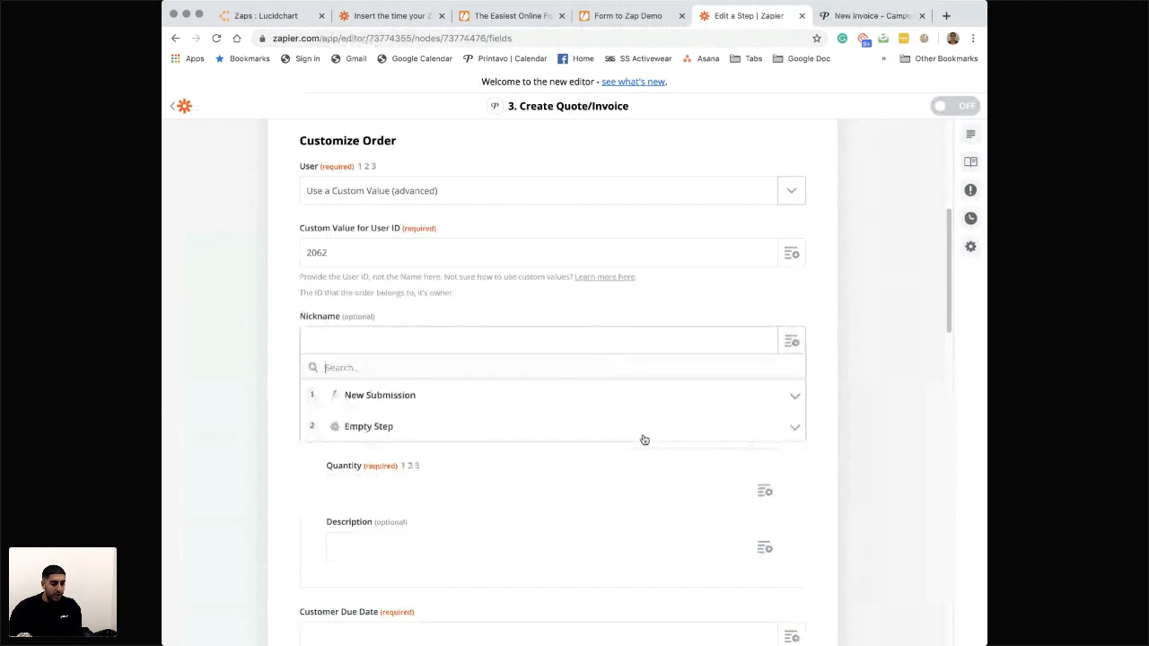
pyautogui.click(411, 397)
pyautogui.scroll(-5, 431, 438)
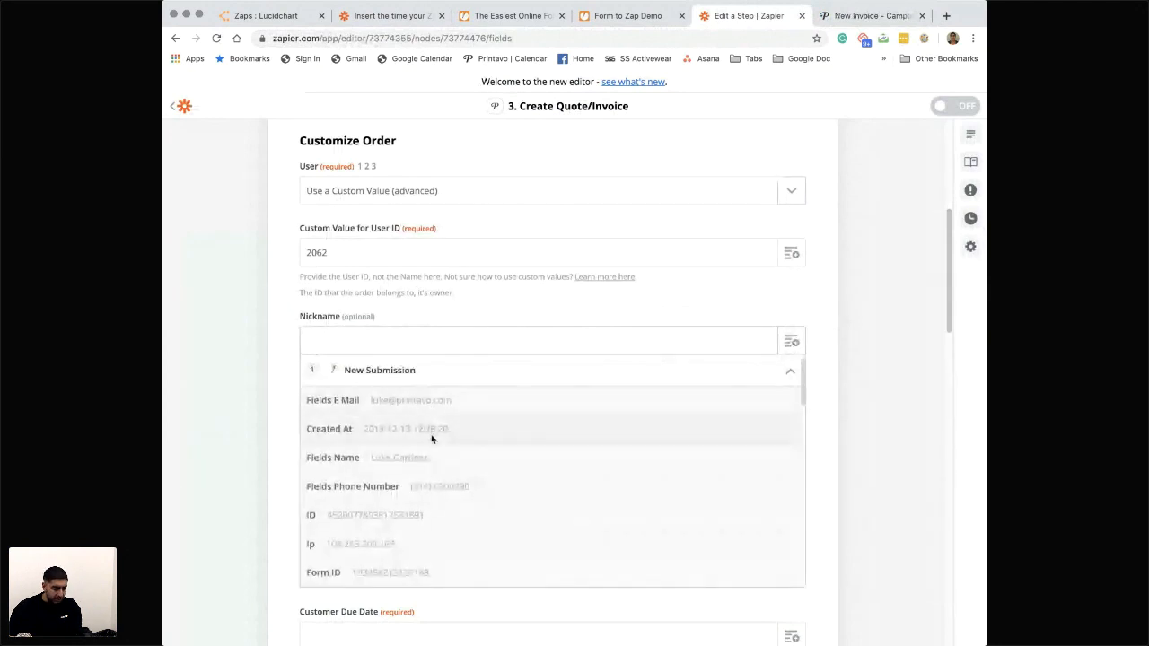
pyautogui.scroll(-8, 412, 525)
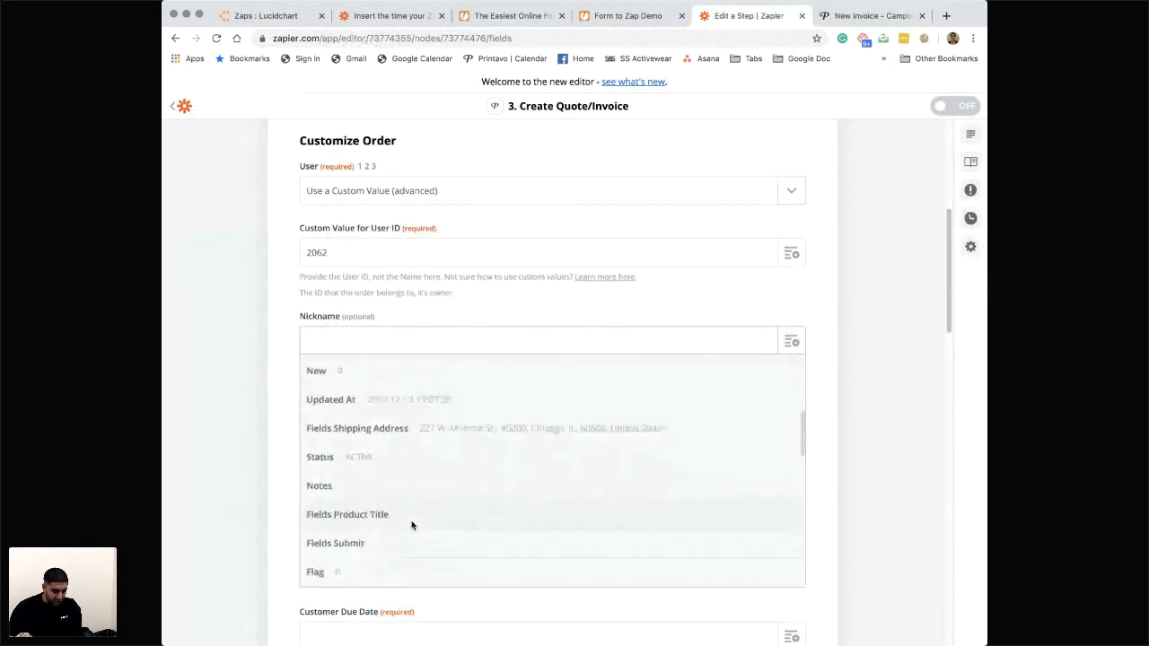
pyautogui.scroll(-5, 412, 525)
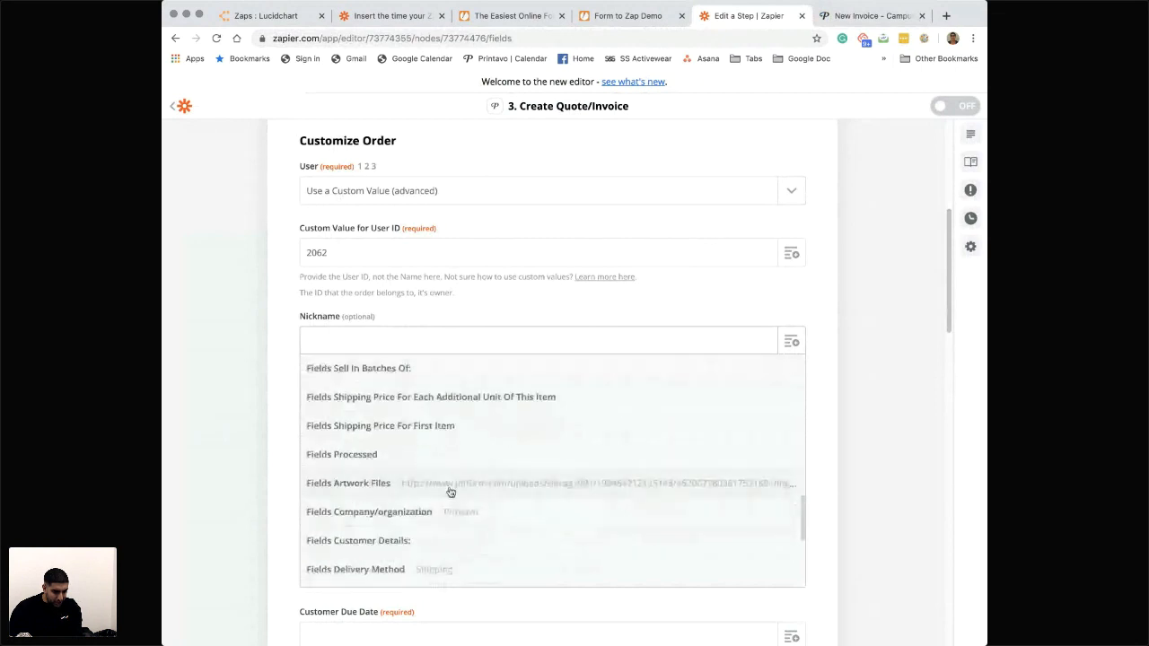
pyautogui.click(445, 418)
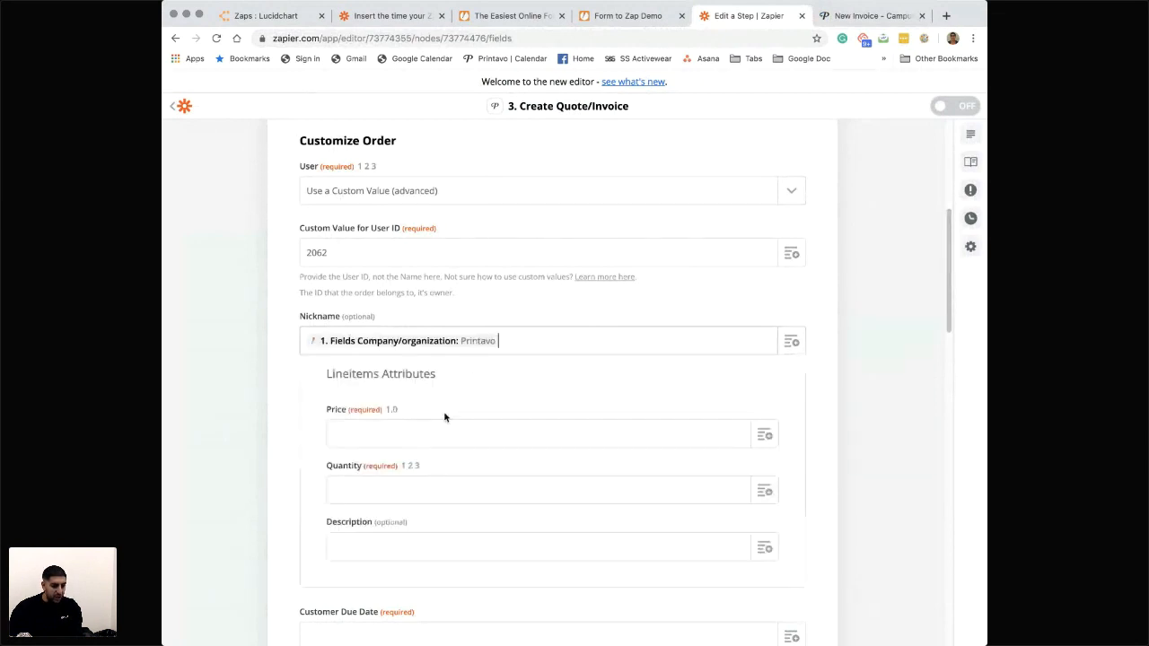
pyautogui.write('Order')
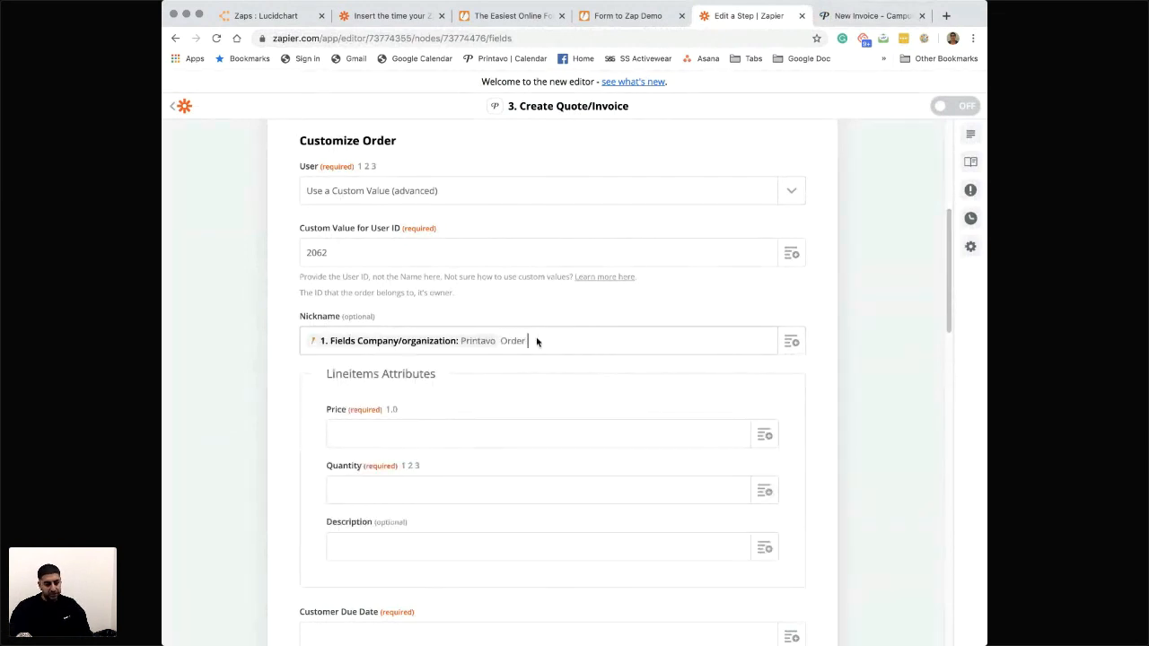
pyautogui.click(893, 465)
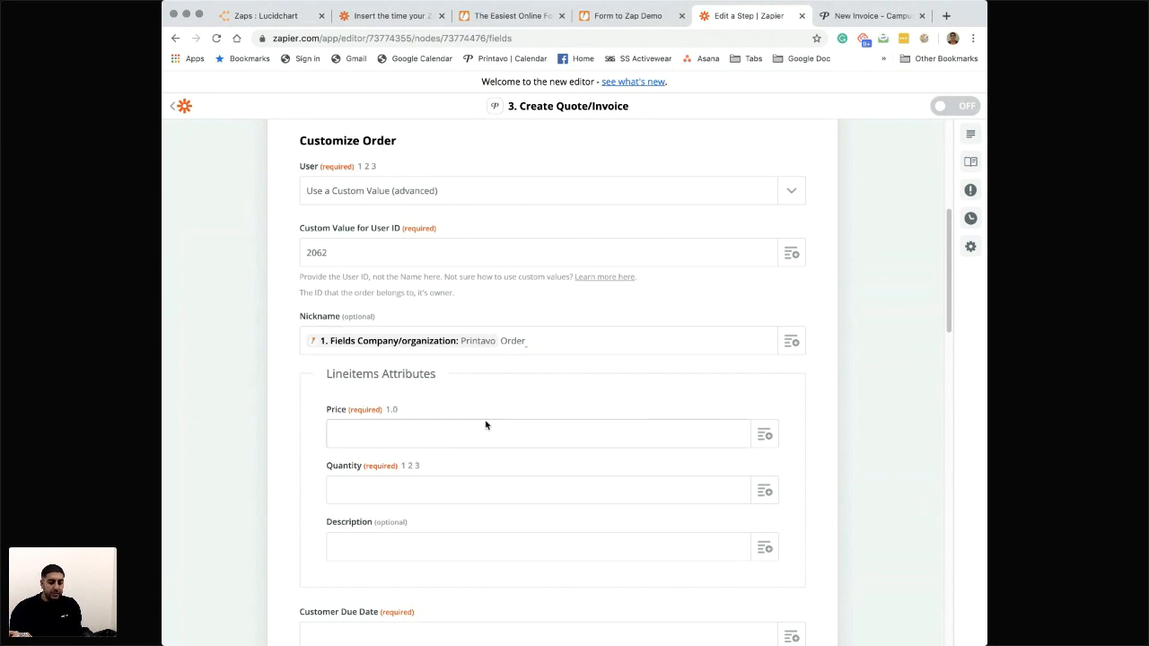
# - Set the line item's Price to 0 and map its Quantity to the New Submission's Fields Expected Quantity
pyautogui.write('0')
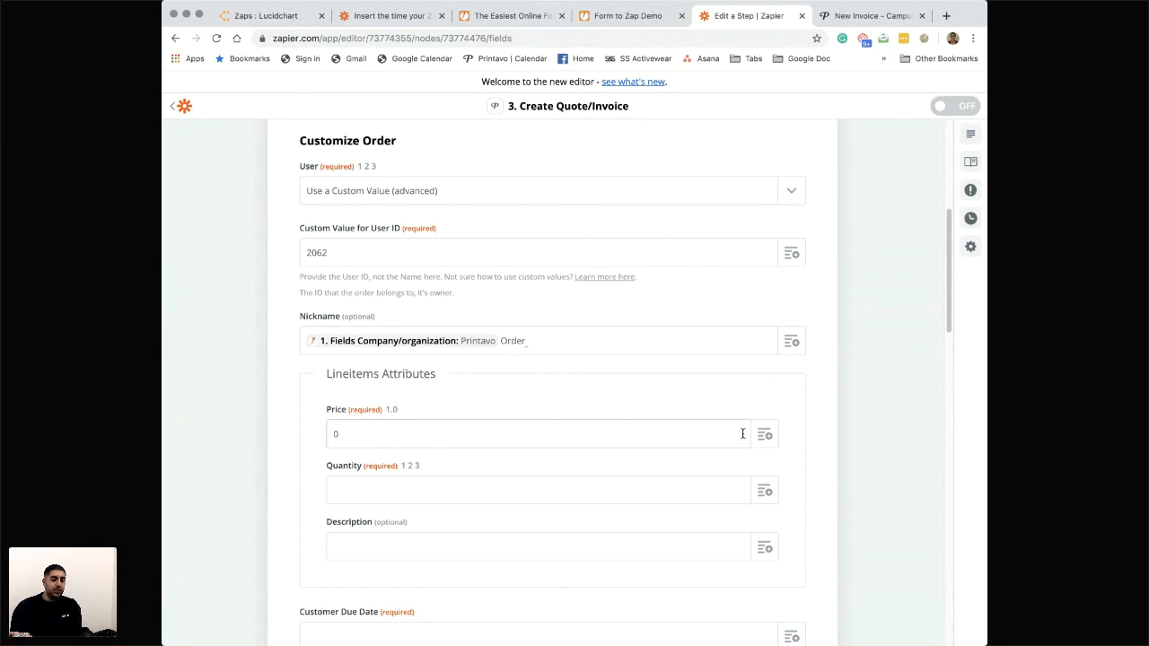
pyautogui.scroll(-1, 743, 433)
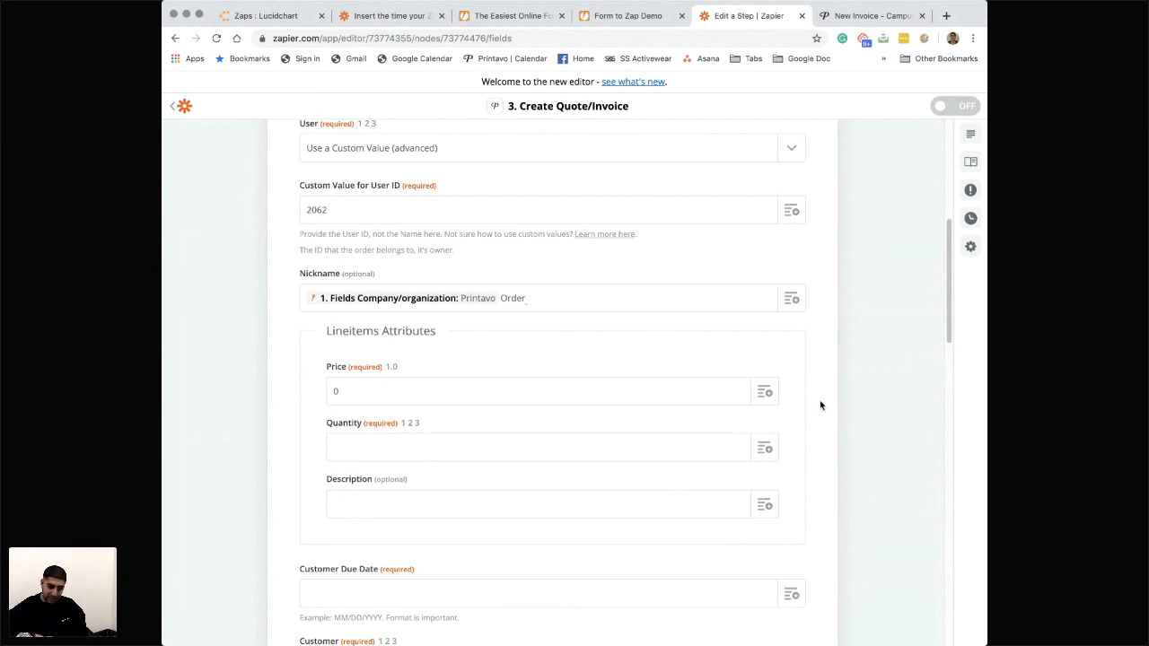
pyautogui.scroll(-2, 766, 435)
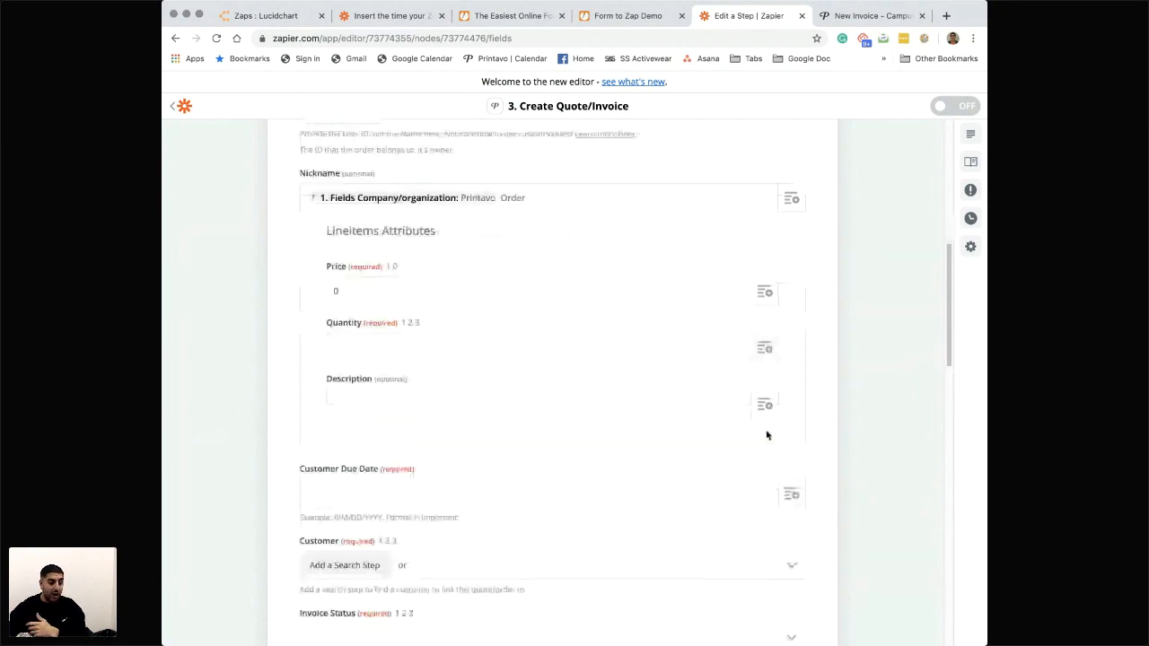
pyautogui.click(764, 351)
pyautogui.click(393, 402)
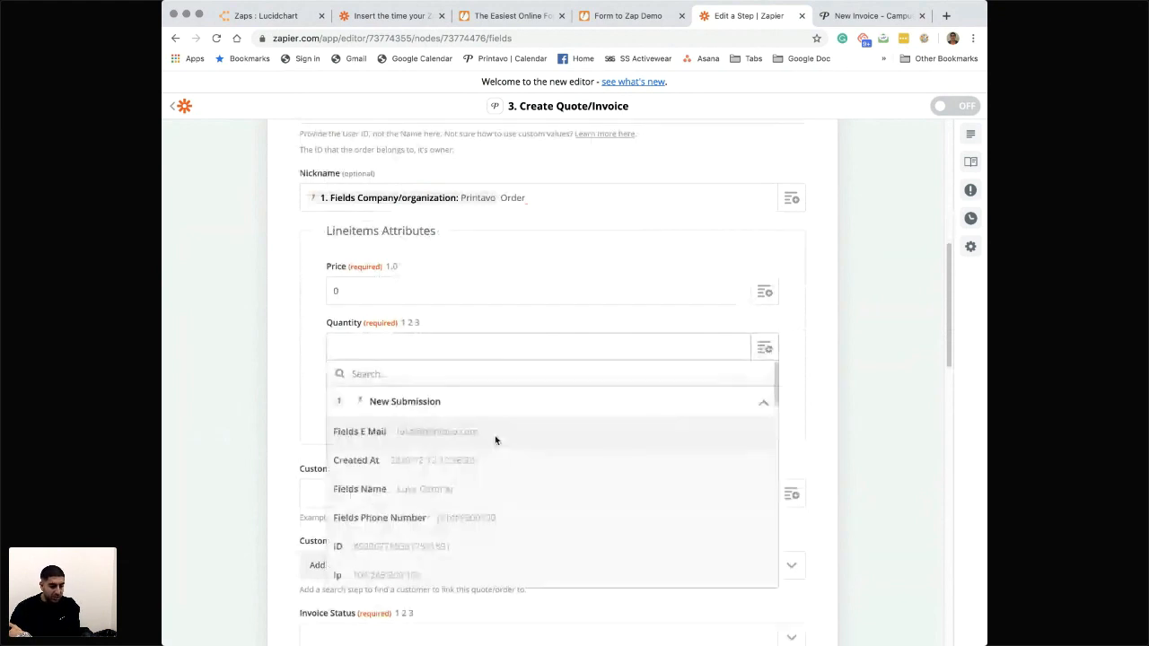
pyautogui.scroll(-5, 495, 440)
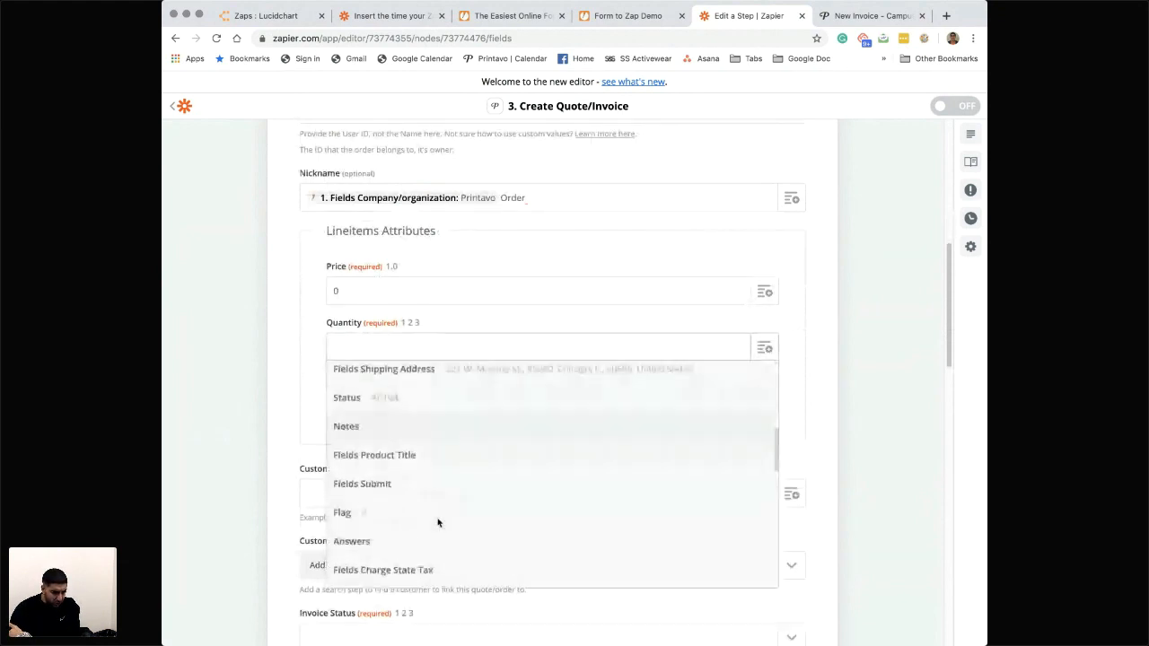
pyautogui.scroll(-1, 439, 523)
pyautogui.scroll(-4, 438, 523)
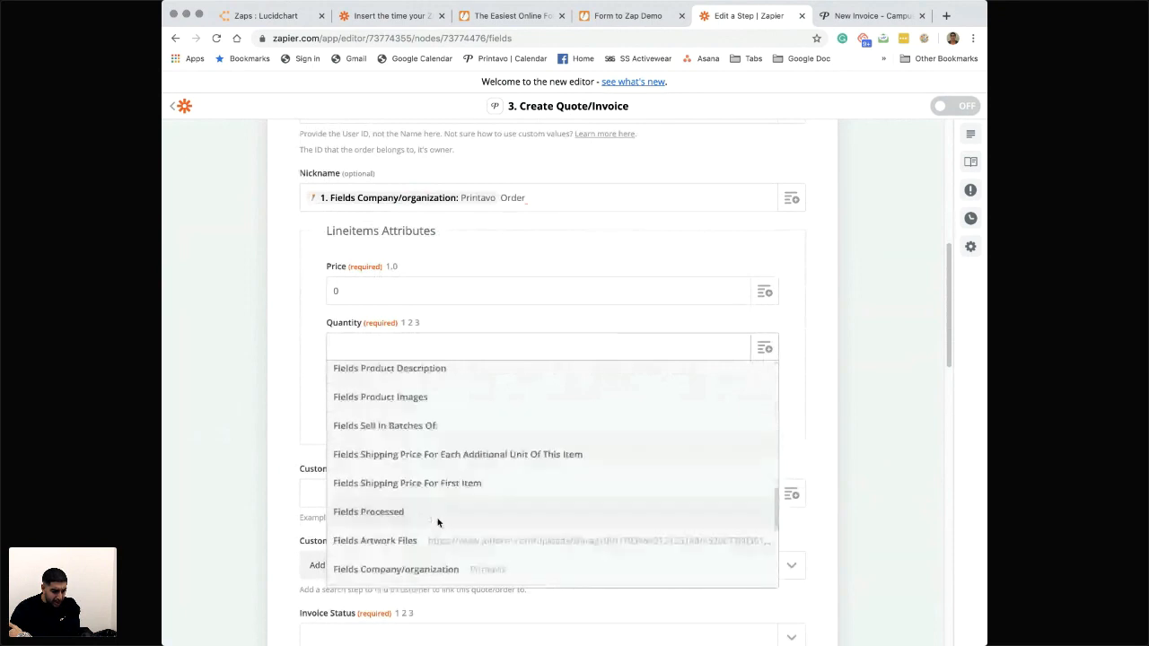
pyautogui.click(449, 523)
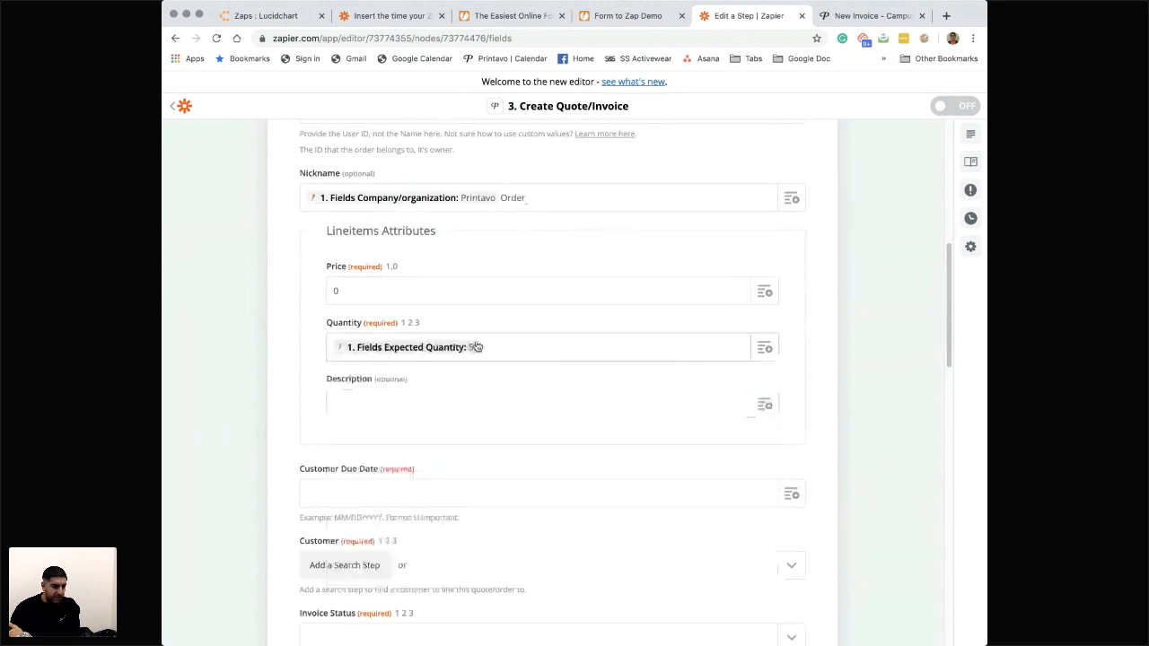
pyautogui.scroll(-1, 450, 390)
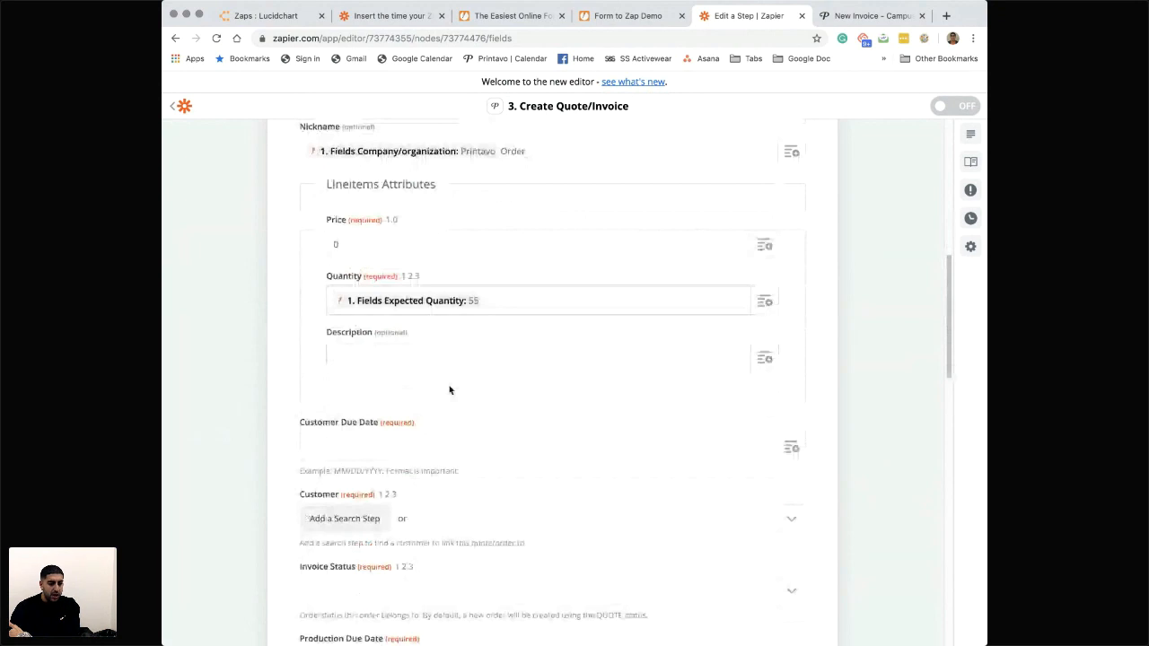
# - Map the line item's Description to the New Submission's Fields Pick A Product value
pyautogui.click(763, 348)
pyautogui.click(447, 400)
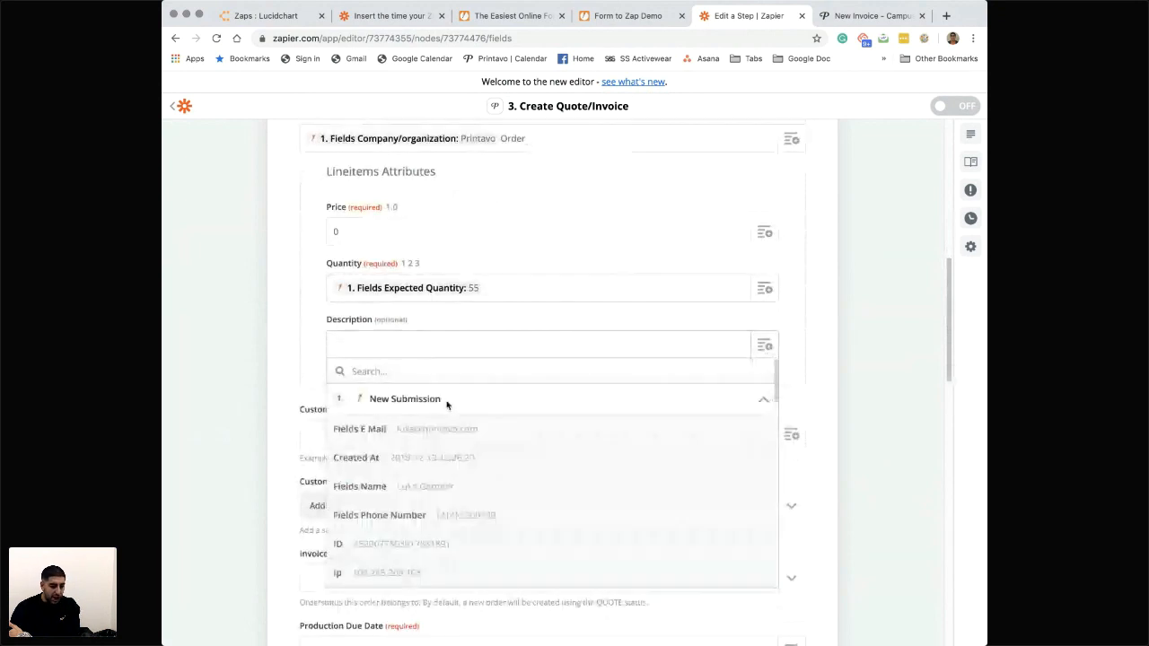
pyautogui.scroll(-5, 449, 466)
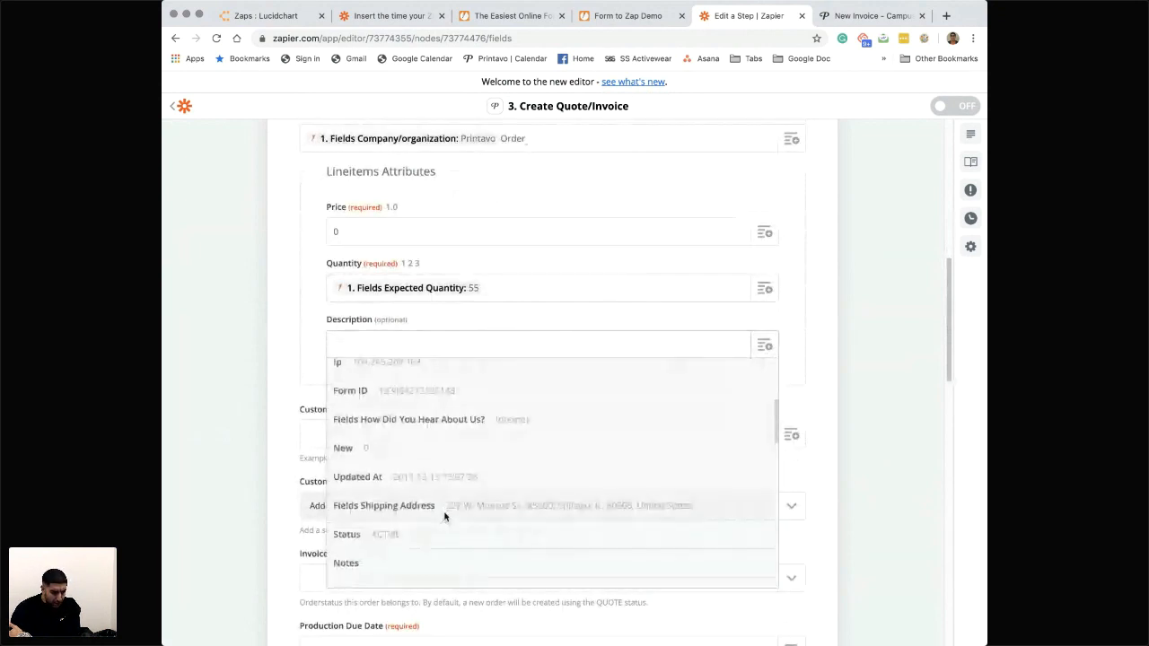
pyautogui.scroll(-6, 444, 521)
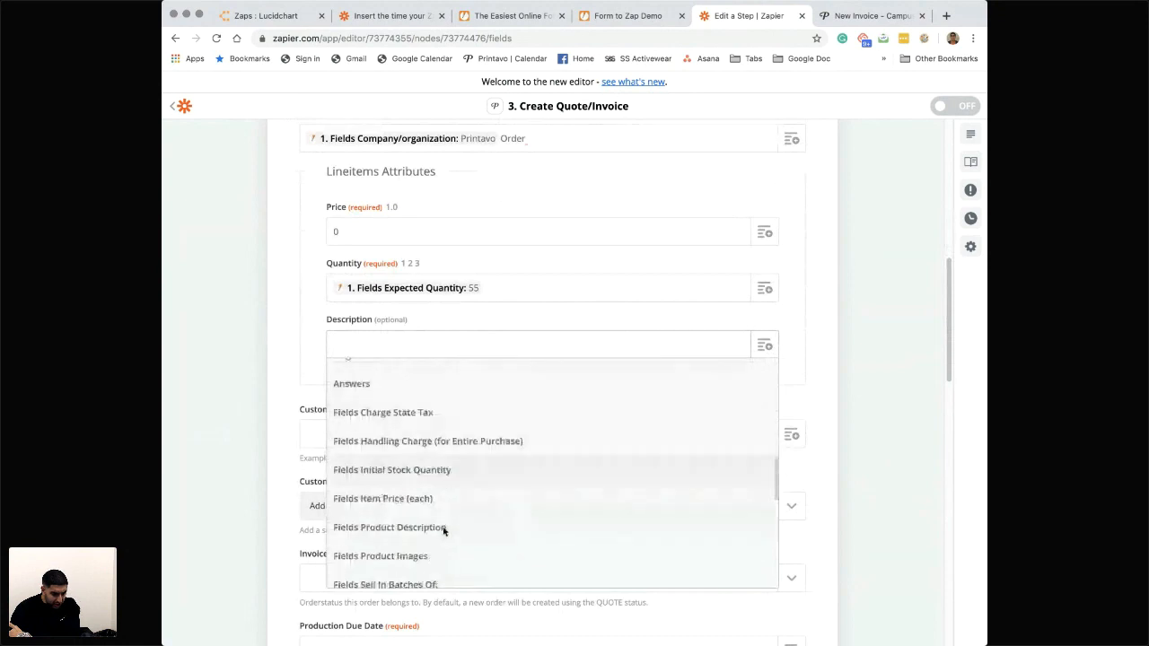
pyautogui.scroll(-8, 444, 530)
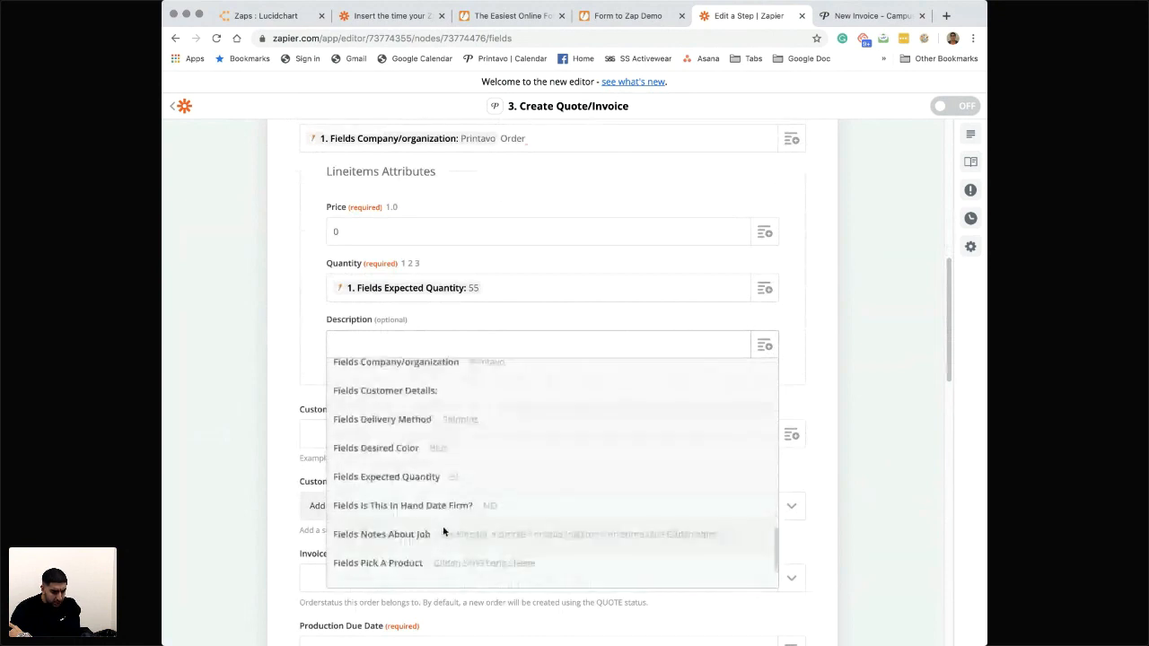
pyautogui.scroll(-1, 443, 531)
pyautogui.scroll(-1, 443, 531)
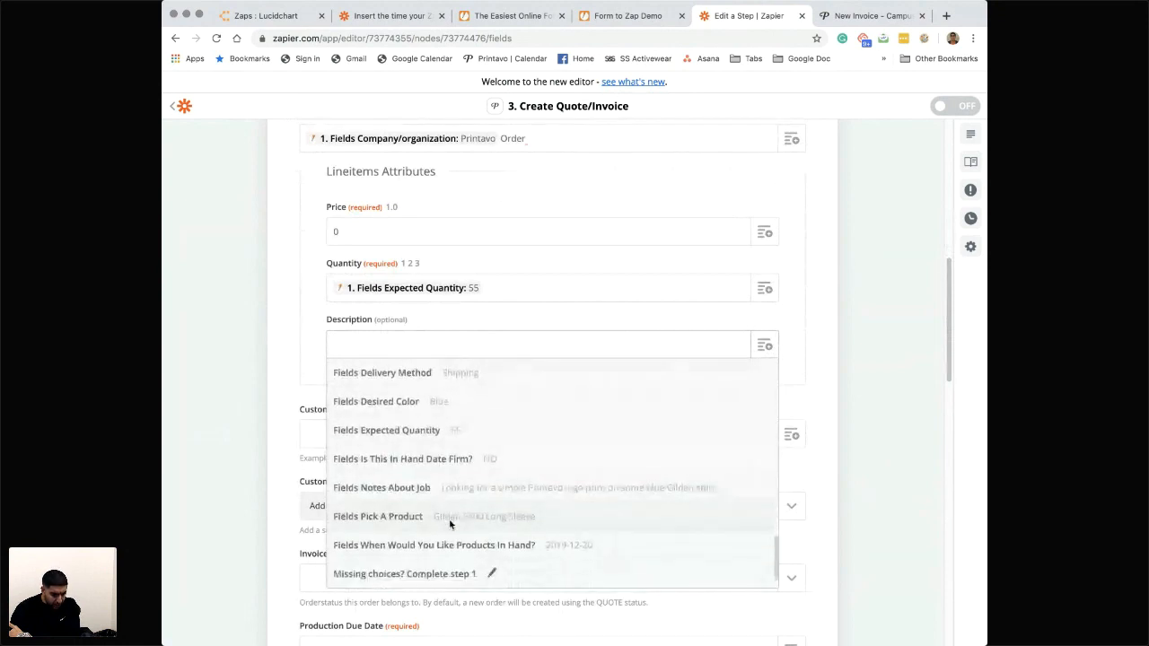
pyautogui.click(445, 519)
pyautogui.write(',')
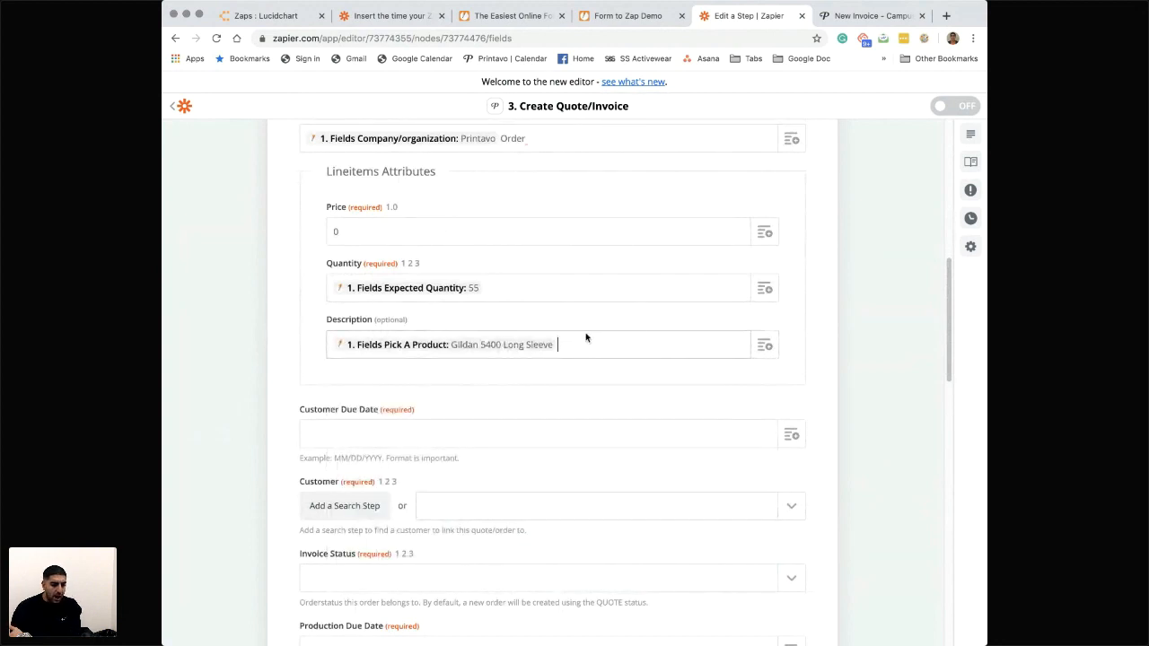
# - Append the New Submission's Fields Desired Color value to the line item's Description
pyautogui.click(764, 345)
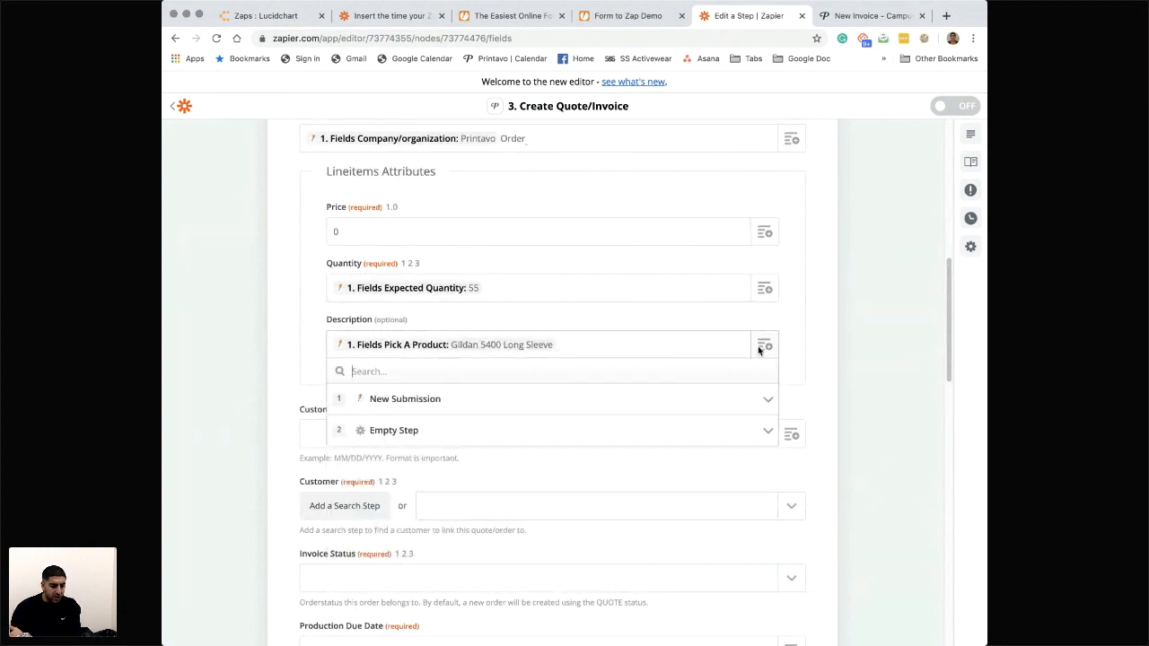
pyautogui.click(471, 402)
pyautogui.scroll(-10, 470, 443)
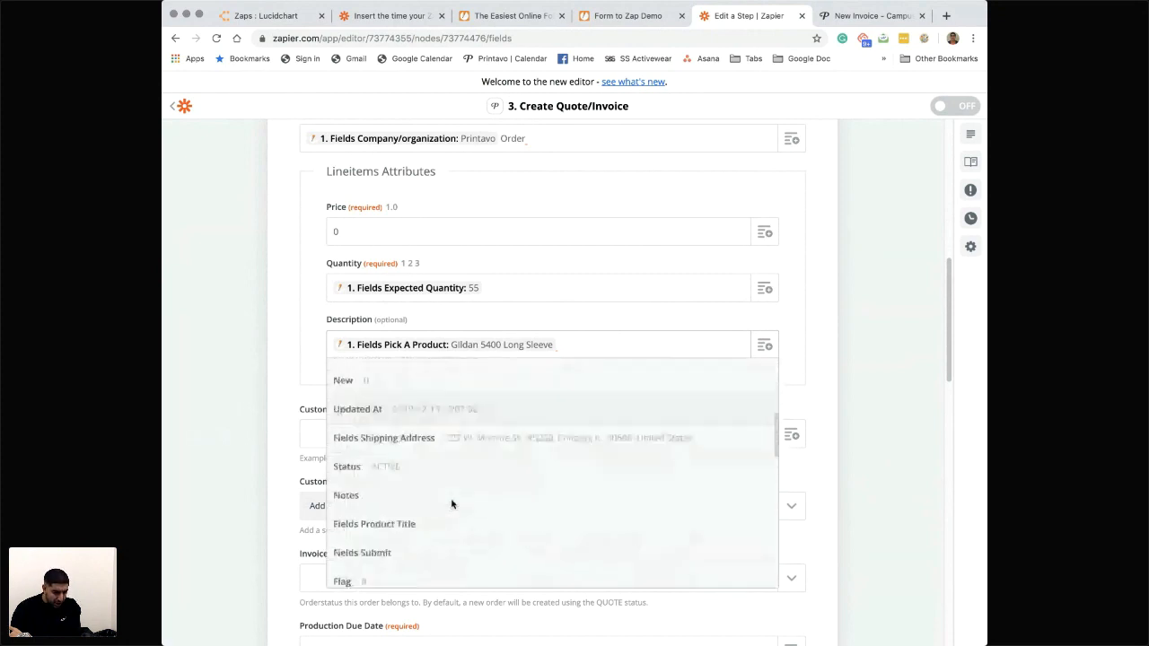
pyautogui.scroll(-5, 451, 505)
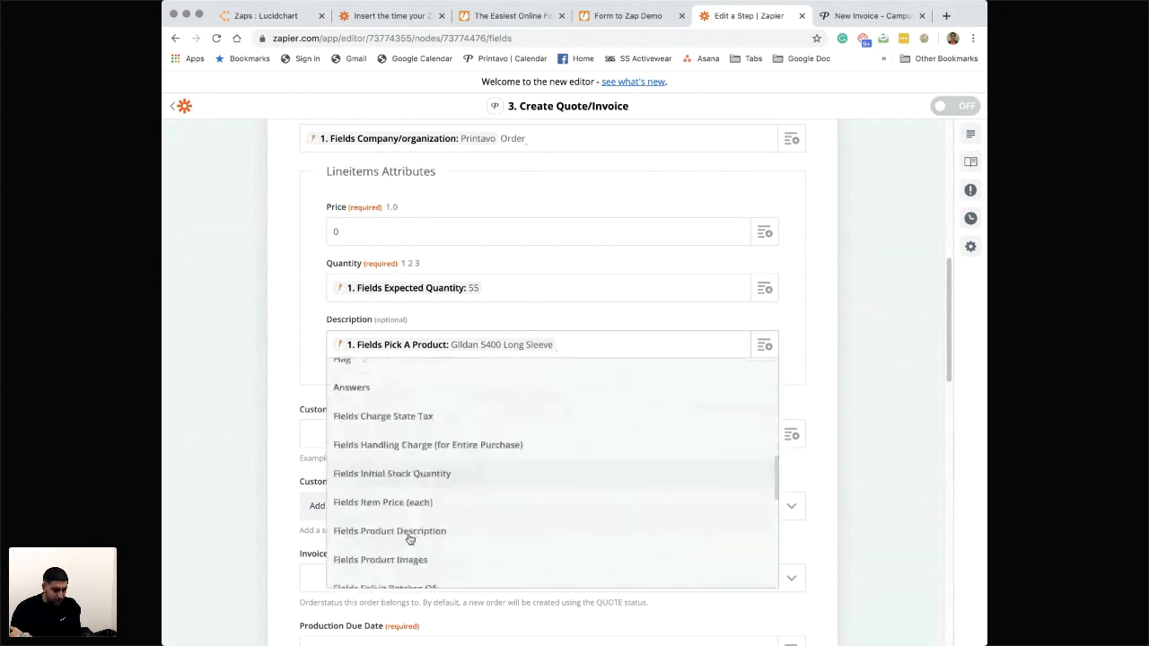
pyautogui.scroll(-2, 450, 499)
pyautogui.scroll(-1, 440, 513)
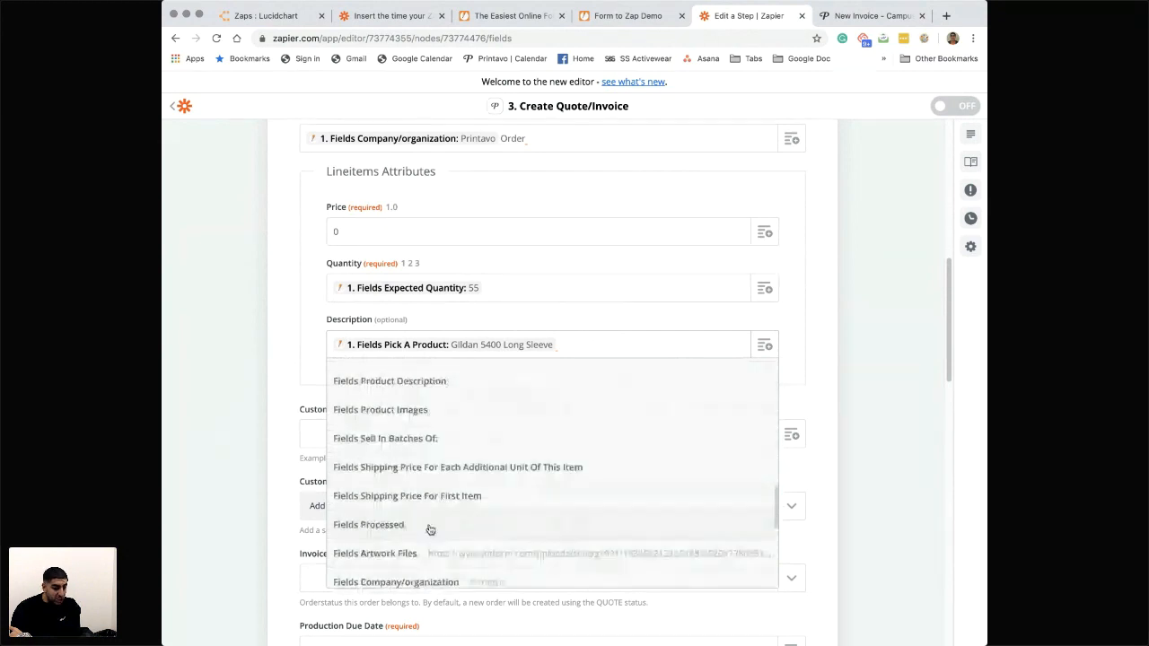
pyautogui.scroll(-1, 429, 538)
pyautogui.scroll(-1, 427, 554)
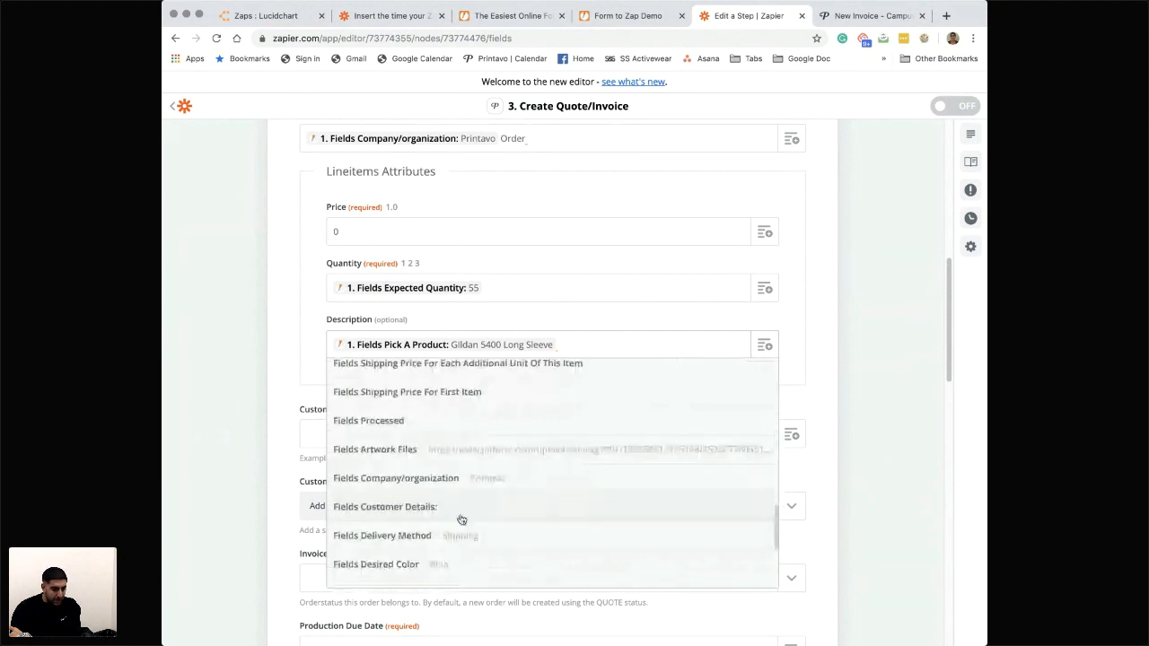
pyautogui.click(429, 564)
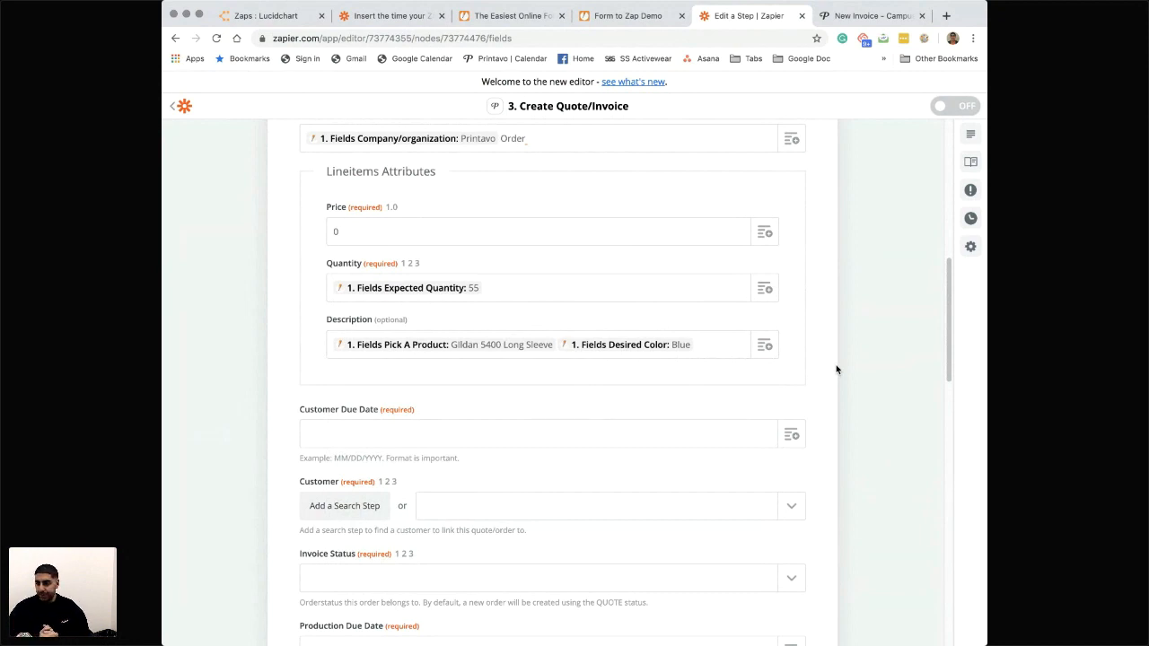
pyautogui.scroll(-1, 836, 369)
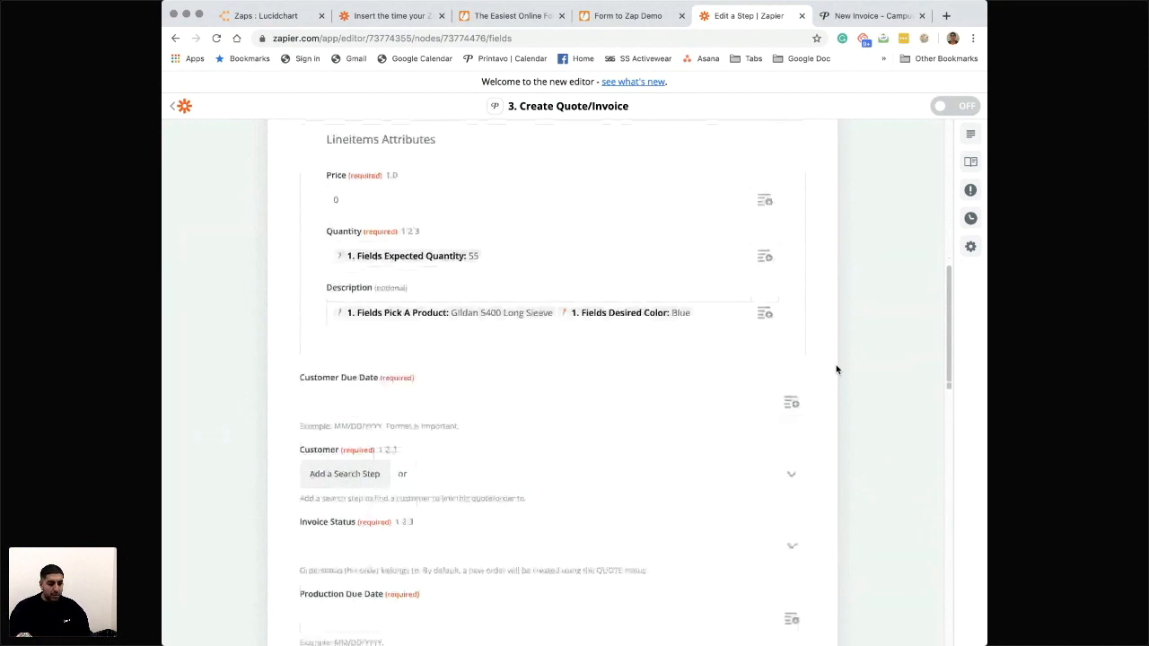
pyautogui.click(791, 403)
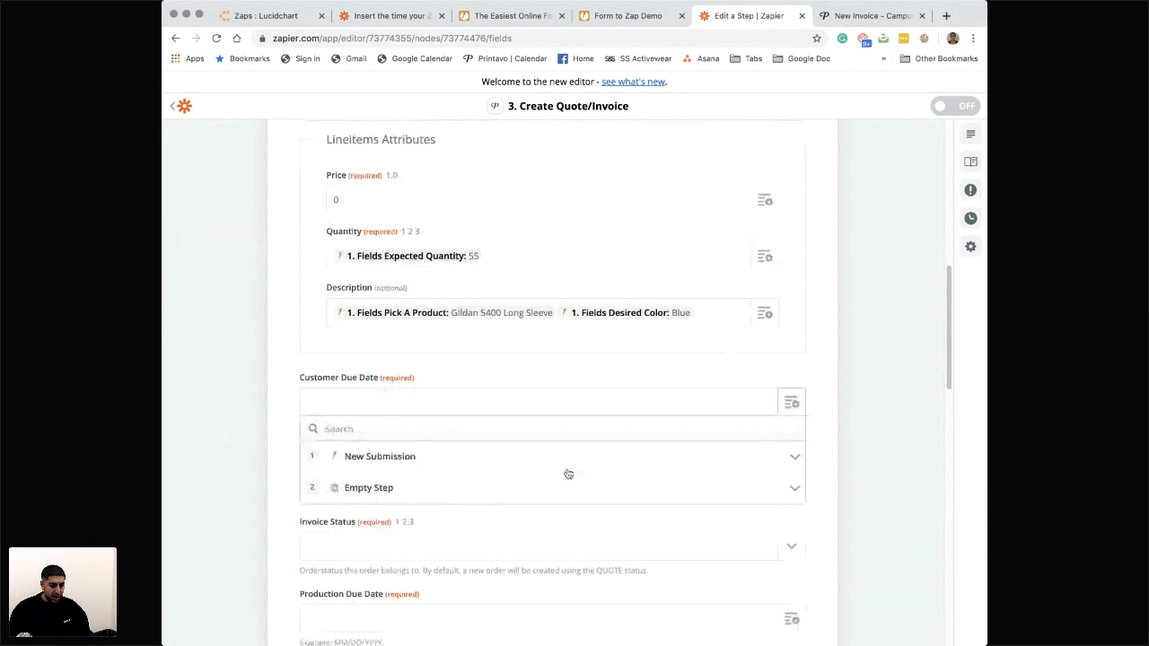
pyautogui.click(380, 458)
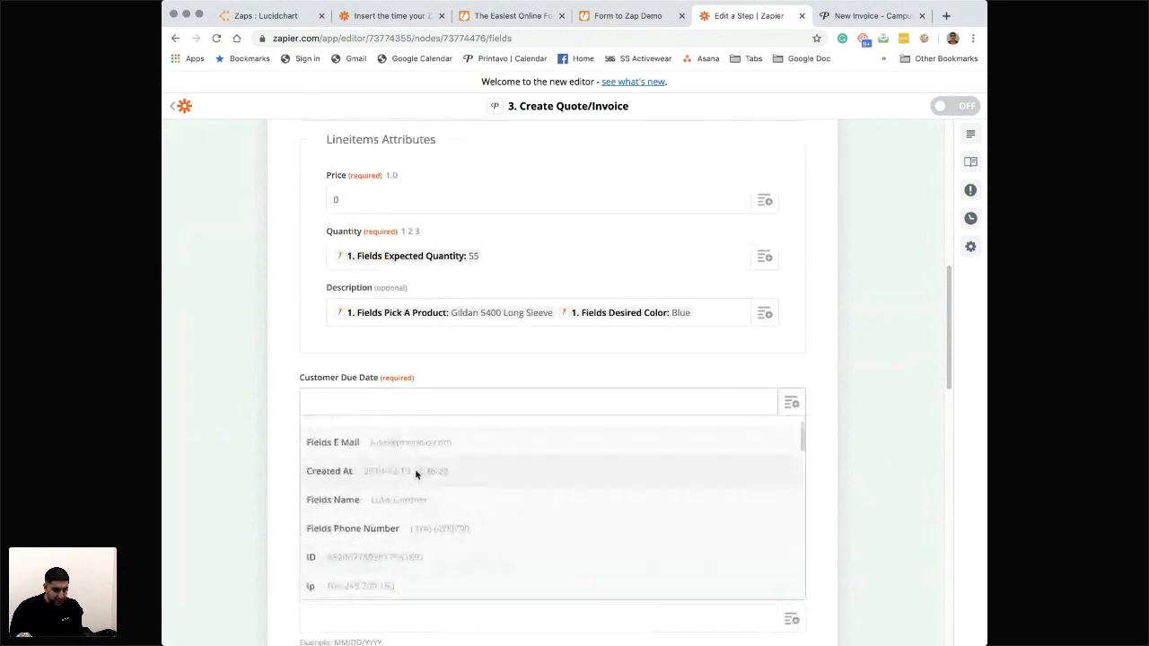
pyautogui.click(399, 470)
pyautogui.press('BackSpace')
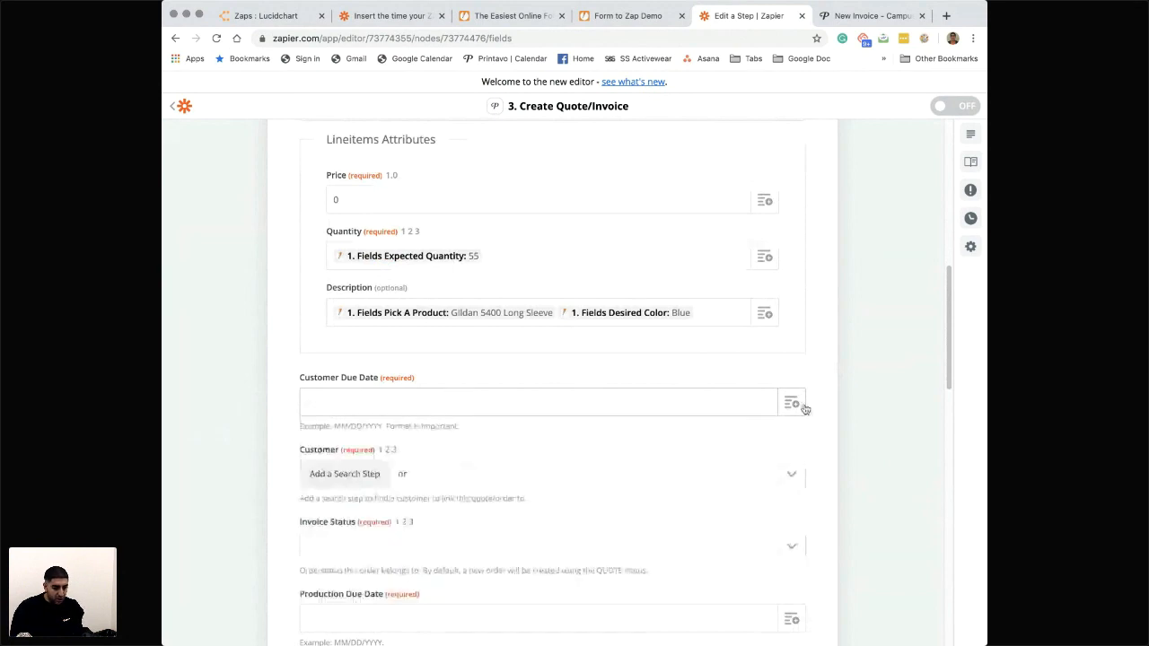
# - Map Customer Due Date to the New Submission's Fields When Would You Like Products In Hand? value
pyautogui.click(800, 406)
pyautogui.click(441, 458)
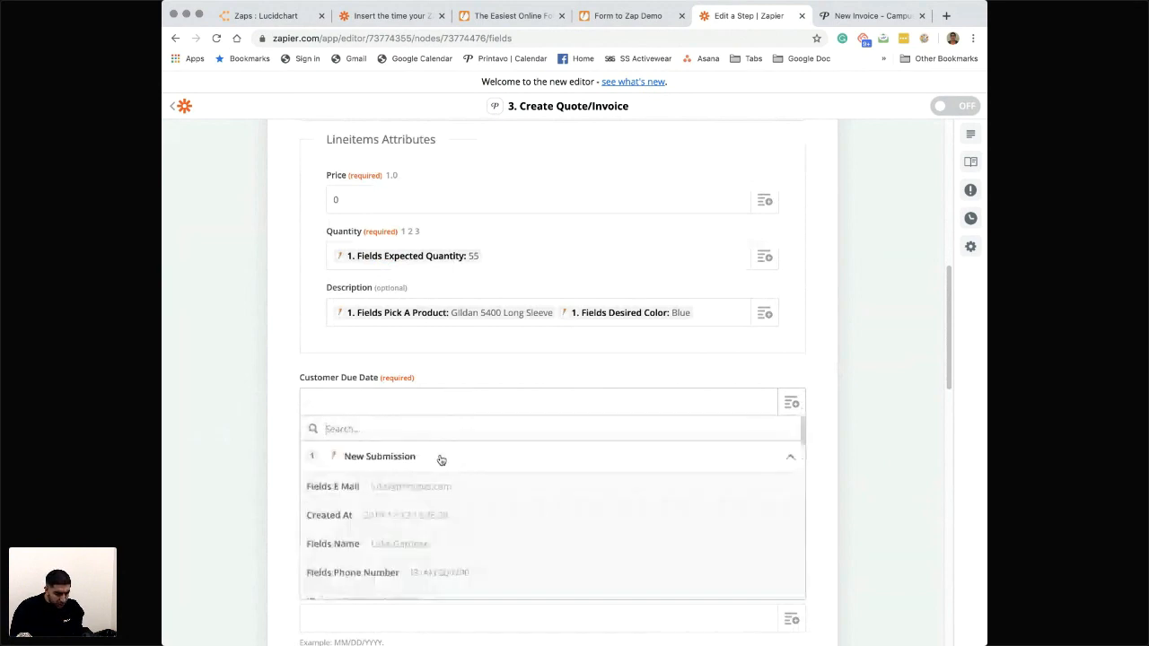
pyautogui.scroll(-5, 457, 501)
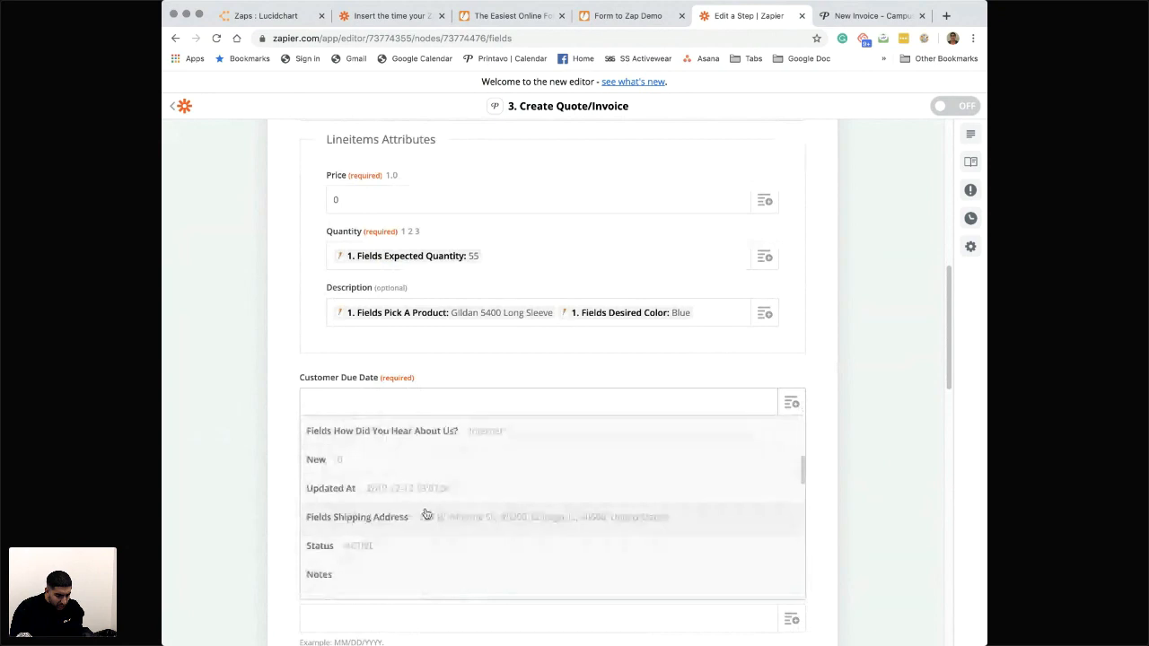
pyautogui.scroll(-3, 425, 507)
pyautogui.scroll(-8, 424, 504)
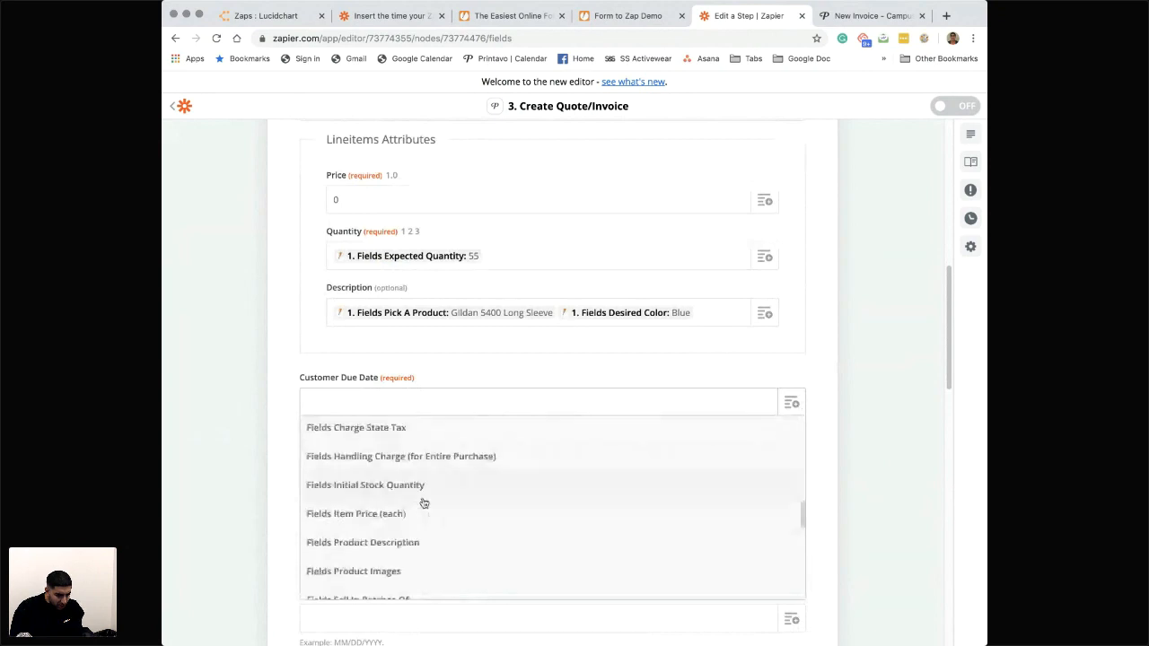
pyautogui.scroll(-4, 422, 512)
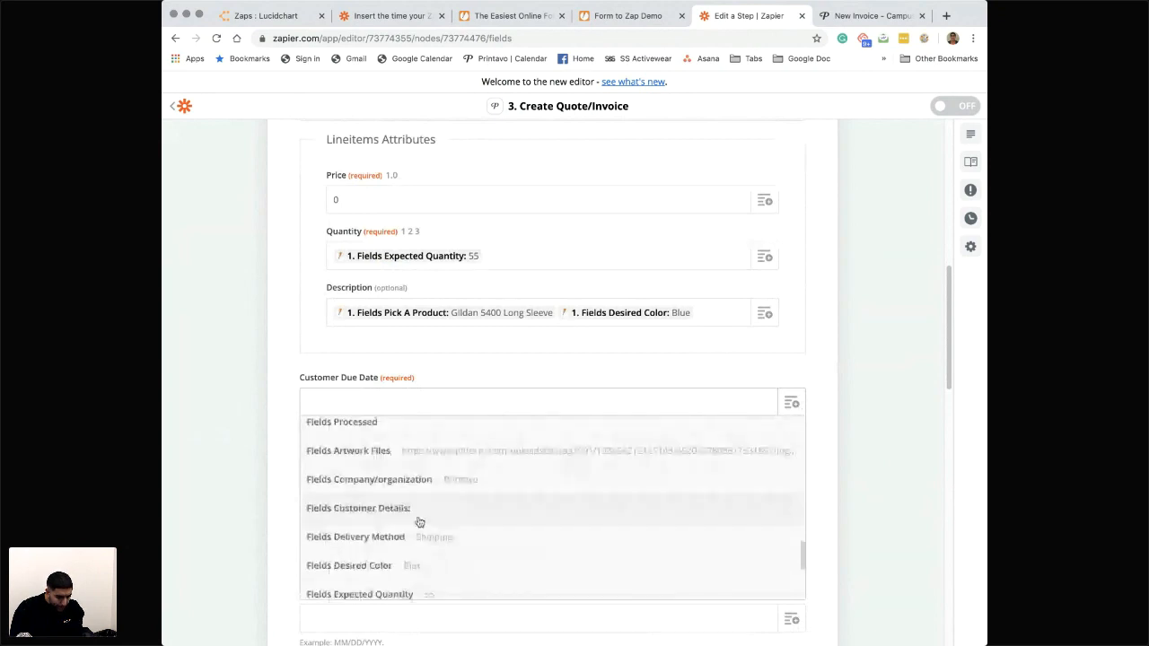
pyautogui.scroll(-5, 419, 523)
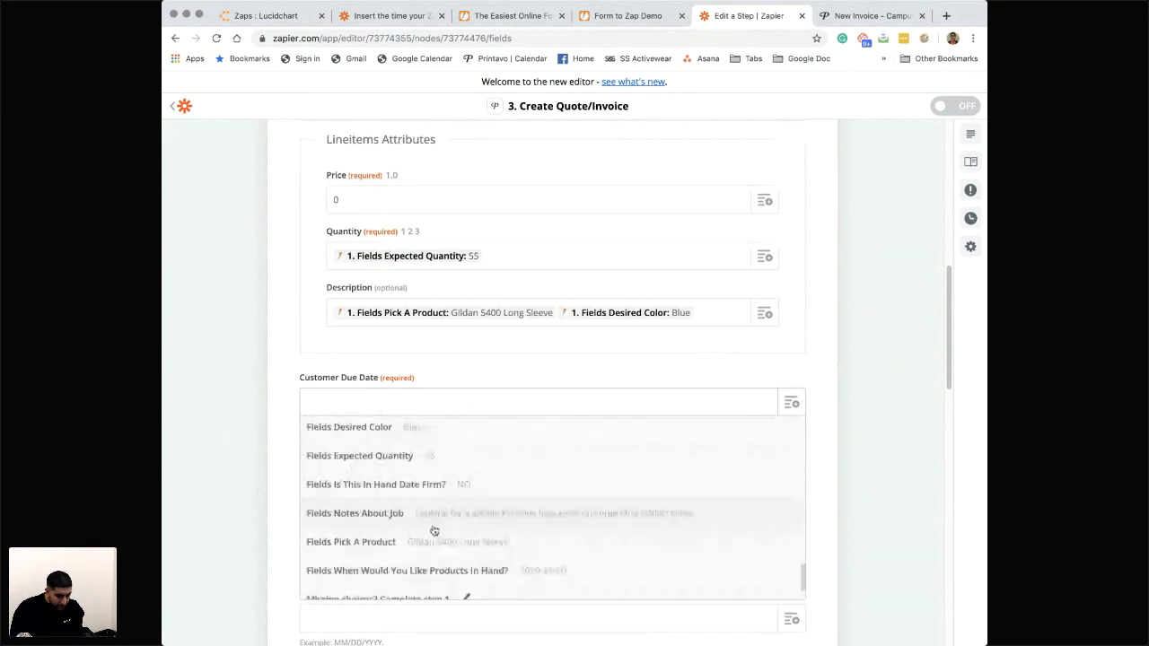
pyautogui.scroll(-1, 541, 541)
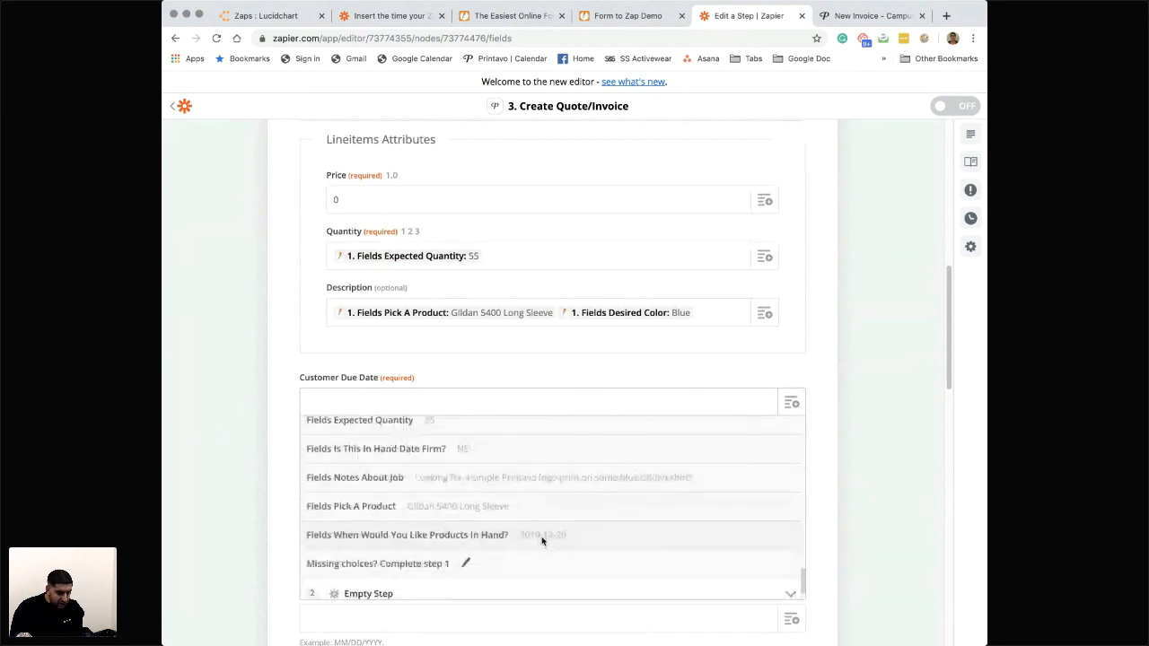
pyautogui.click(542, 537)
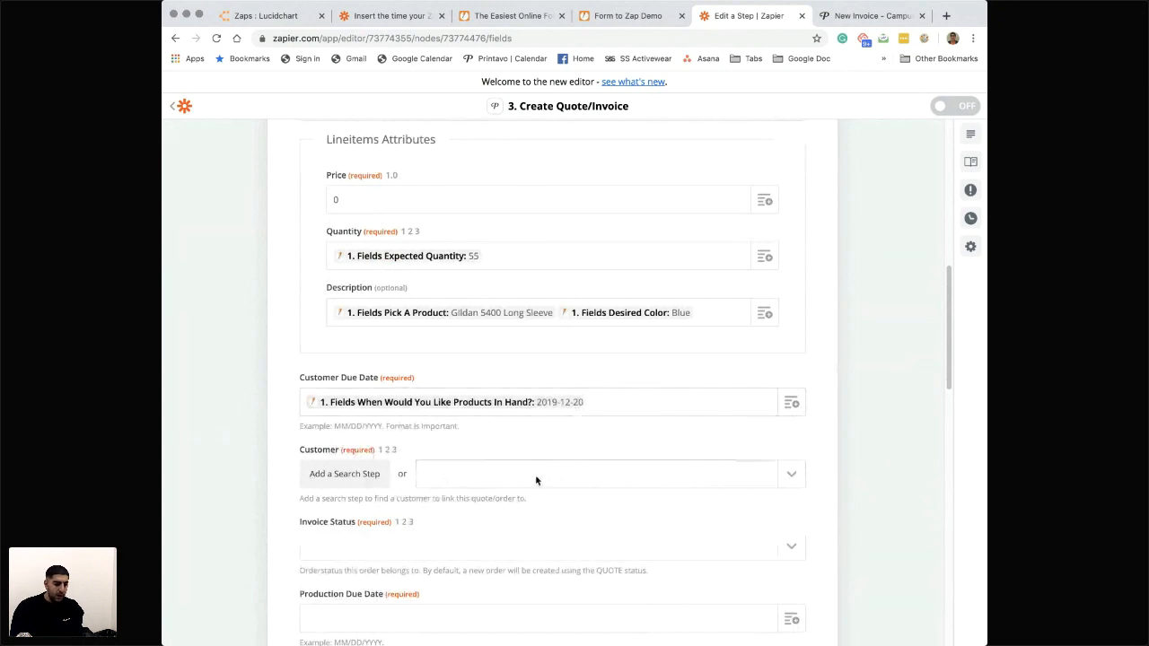
# - Add a Find Customer search step to the zap to supply the order's Customer field
pyautogui.scroll(-1, 403, 483)
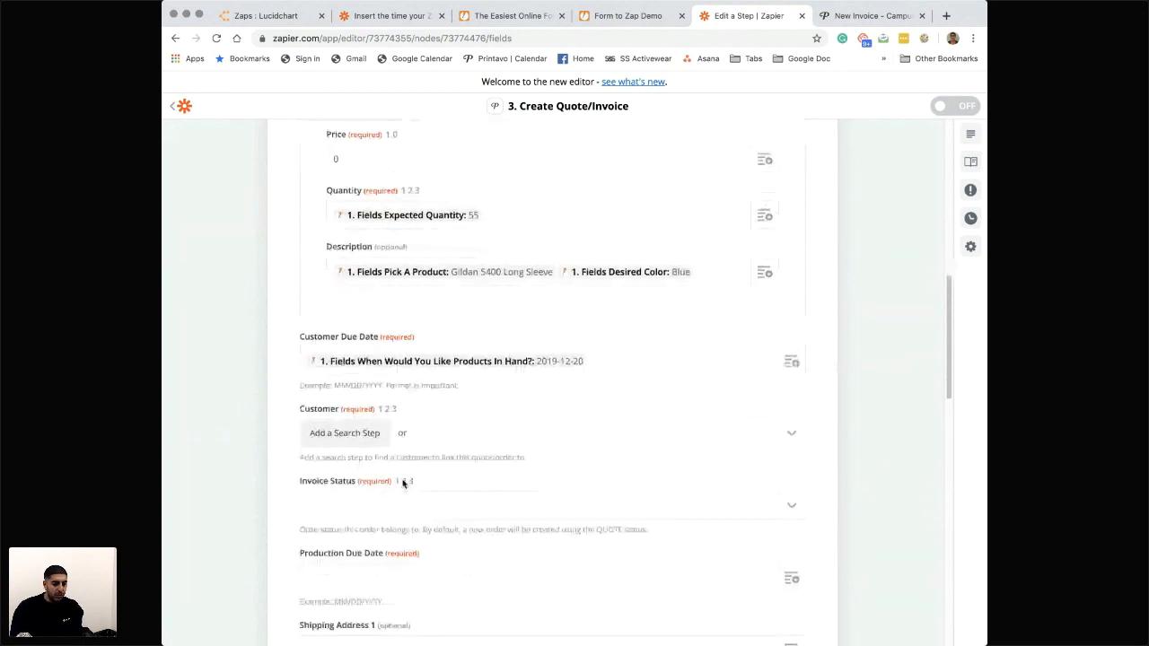
pyautogui.scroll(3, 519, 317)
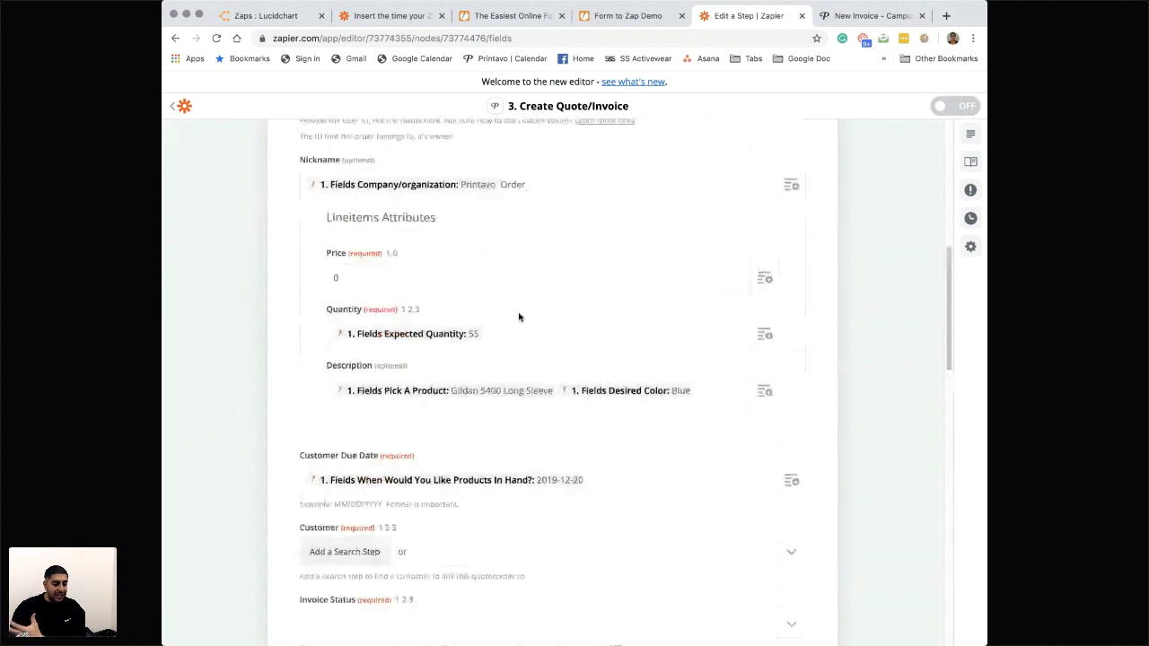
pyautogui.scroll(-4, 426, 401)
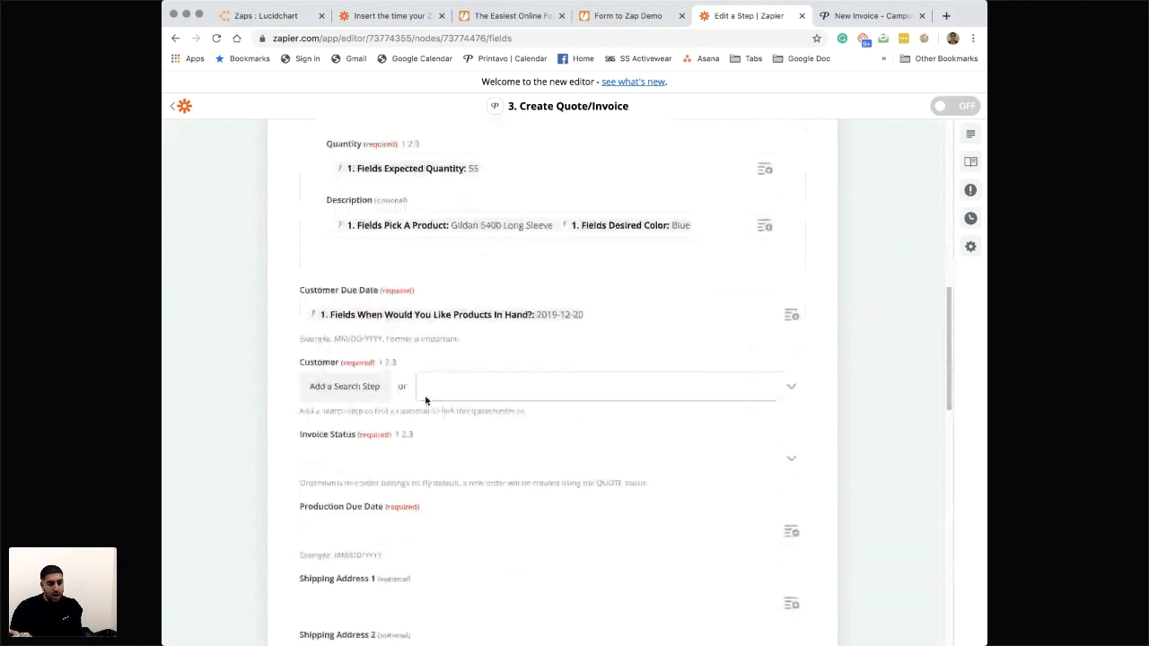
pyautogui.scroll(6, 418, 389)
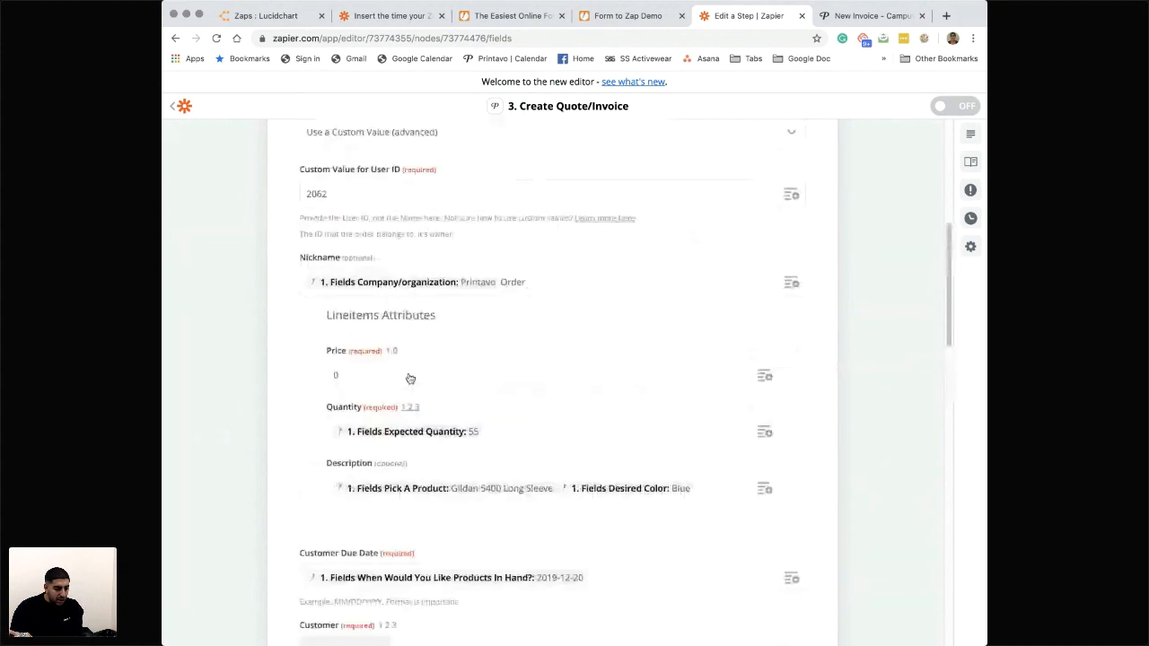
pyautogui.scroll(-6, 451, 396)
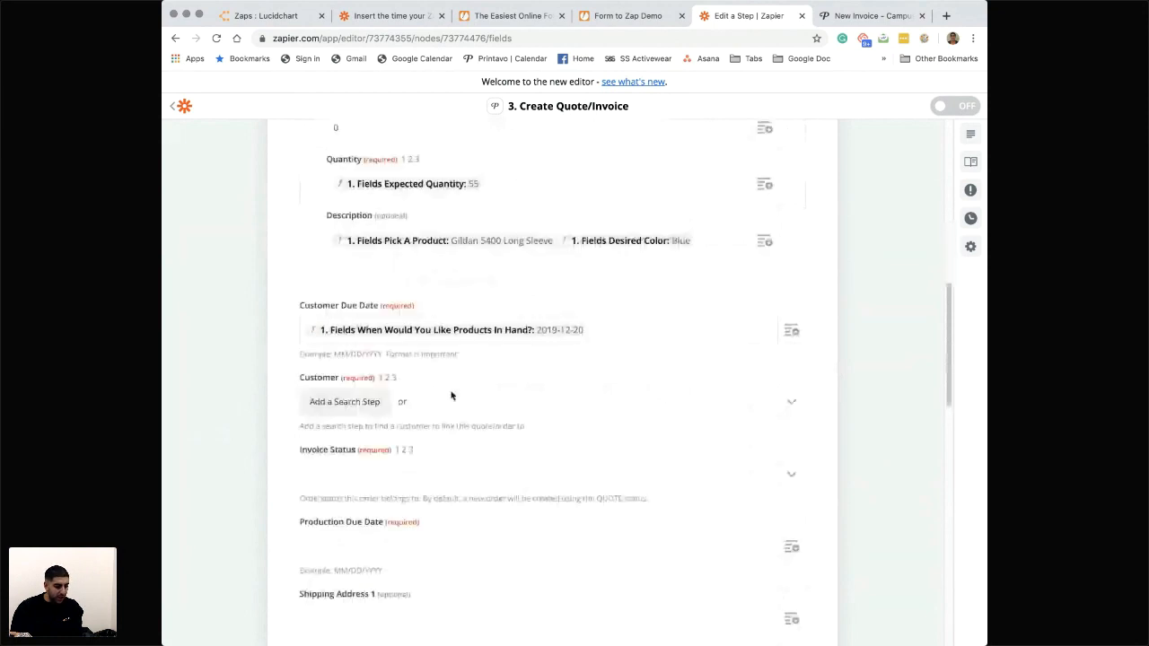
pyautogui.scroll(-1, 452, 396)
pyautogui.scroll(-1, 356, 357)
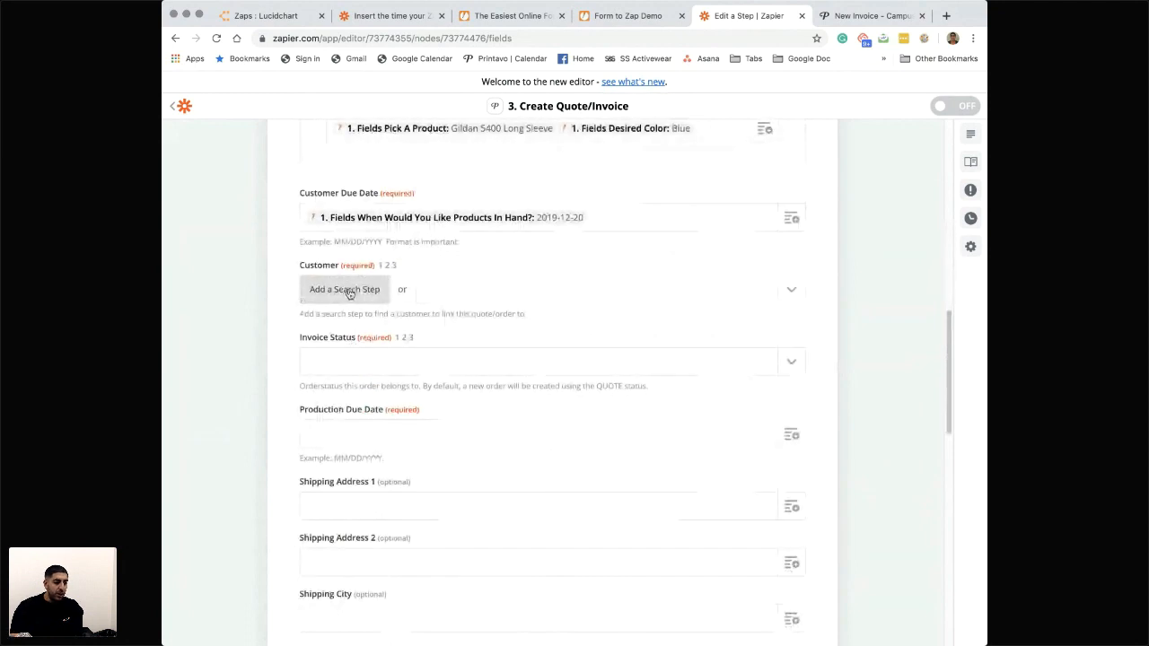
pyautogui.click(349, 291)
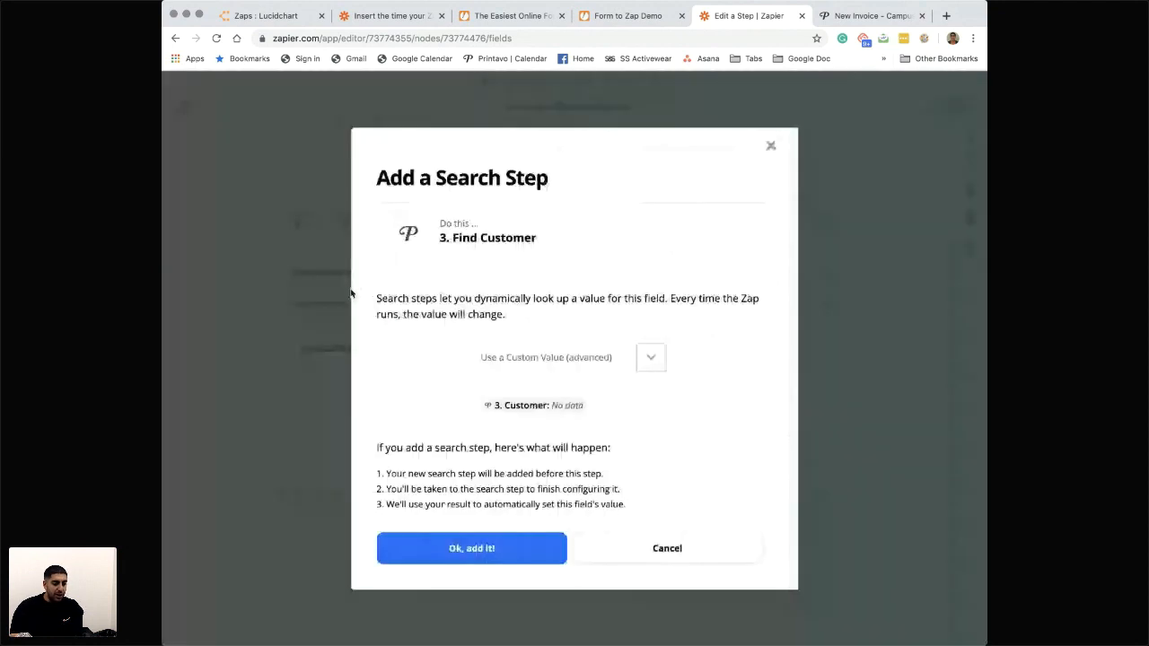
pyautogui.click(471, 549)
pyautogui.scroll(1, 500, 375)
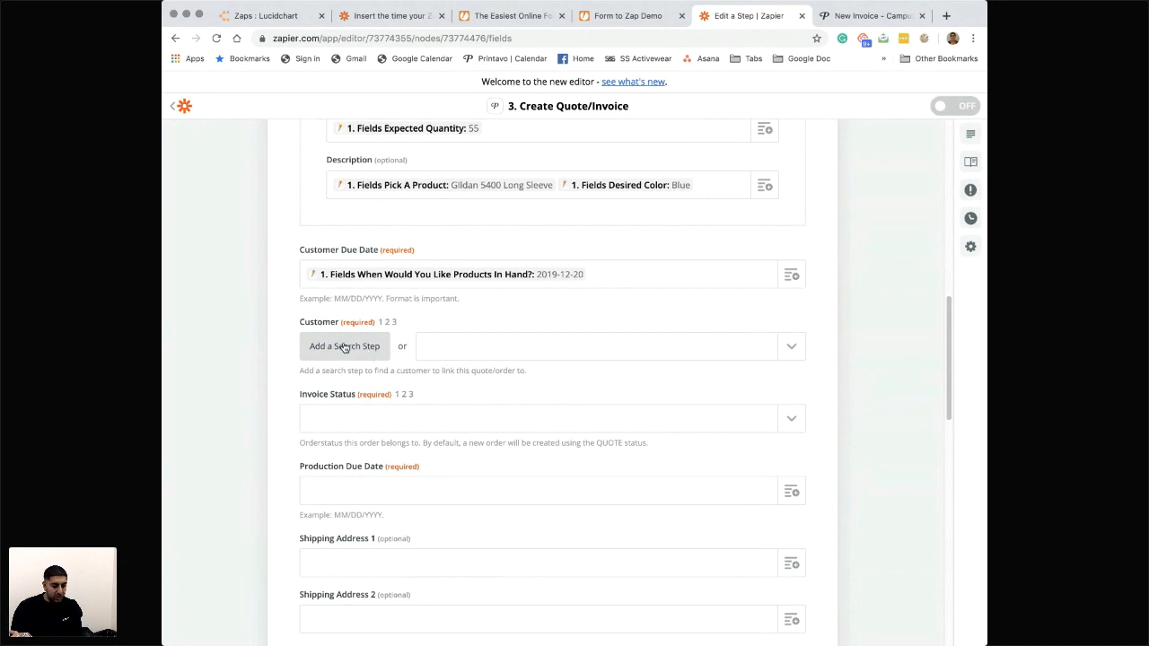
pyautogui.scroll(-1, 345, 348)
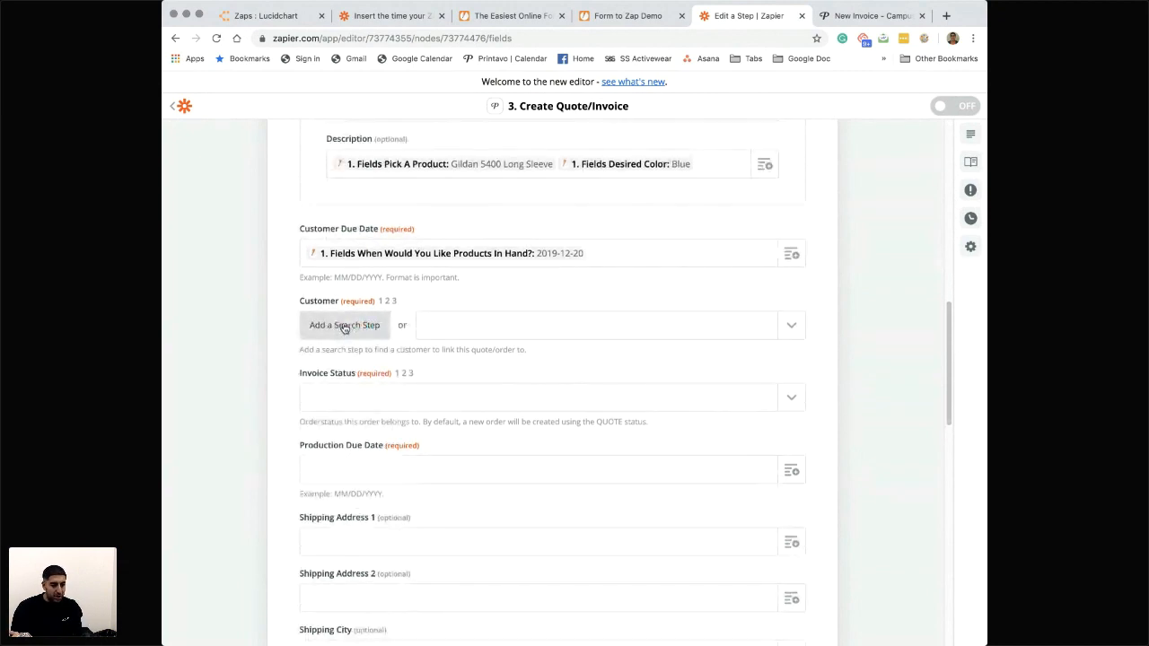
pyautogui.click(344, 326)
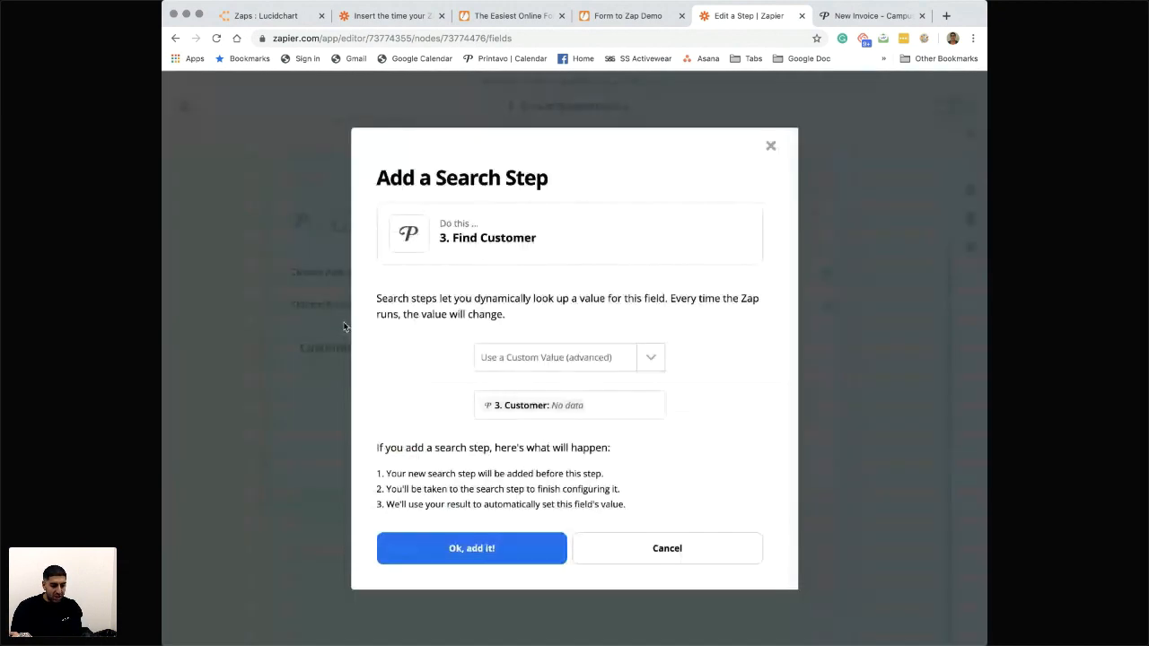
pyautogui.click(483, 549)
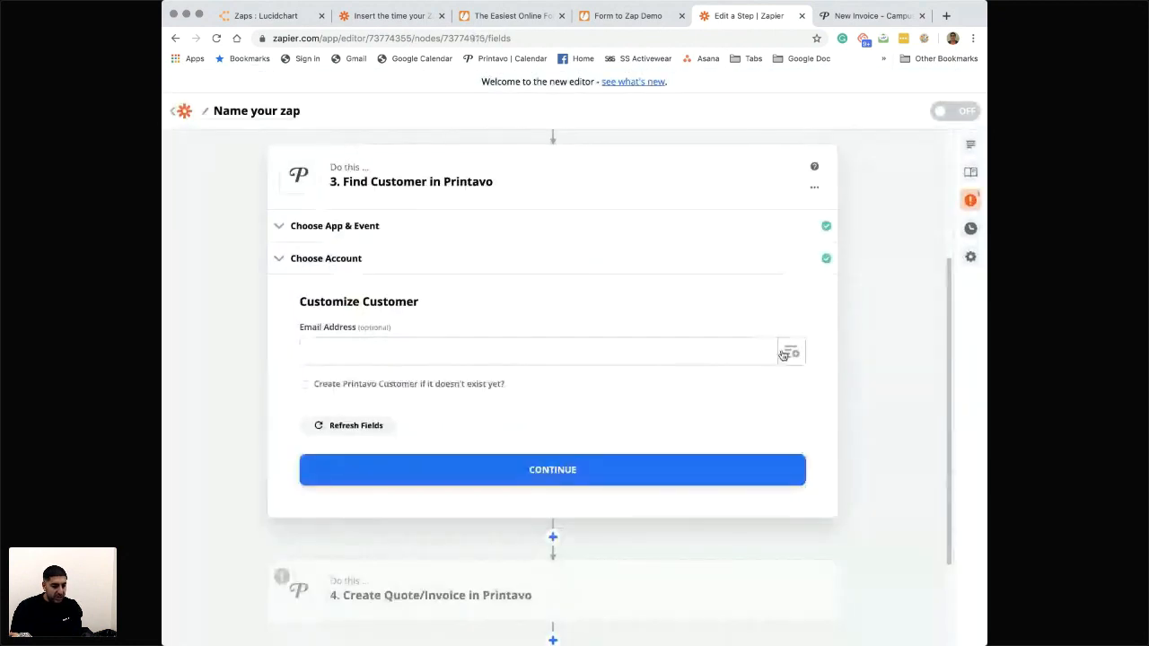
# - Map Find Customer's Email Address to the New Submission's Fields E Mail and enable creating the Printavo customer if it doesn't exist
pyautogui.click(710, 343)
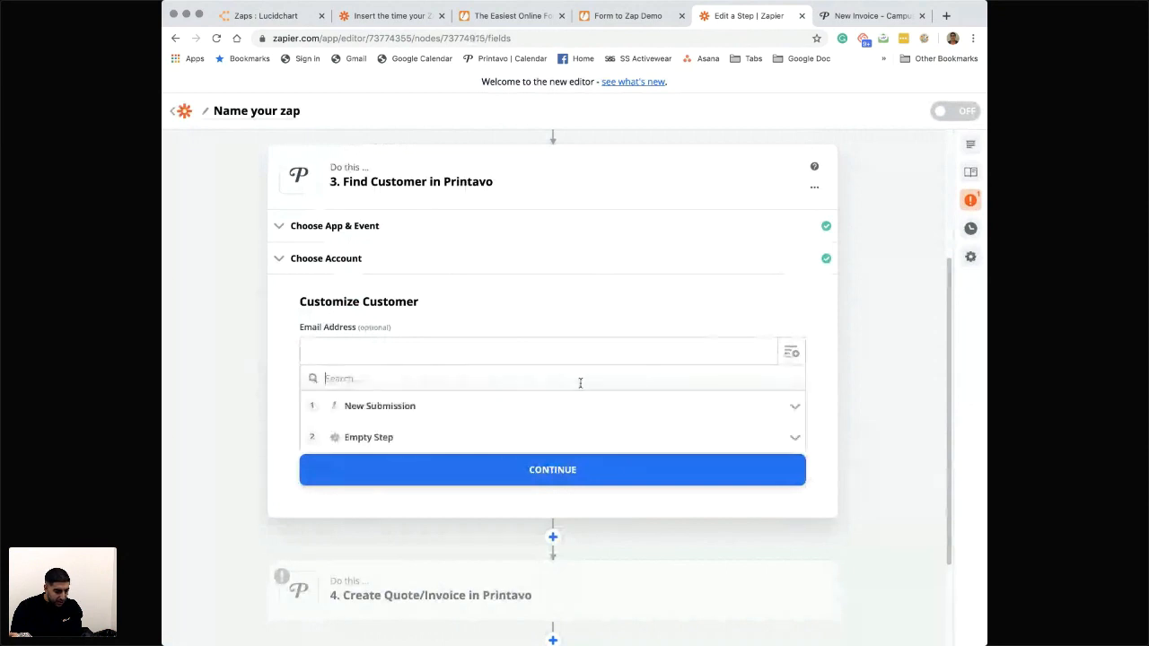
pyautogui.click(434, 405)
pyautogui.click(423, 420)
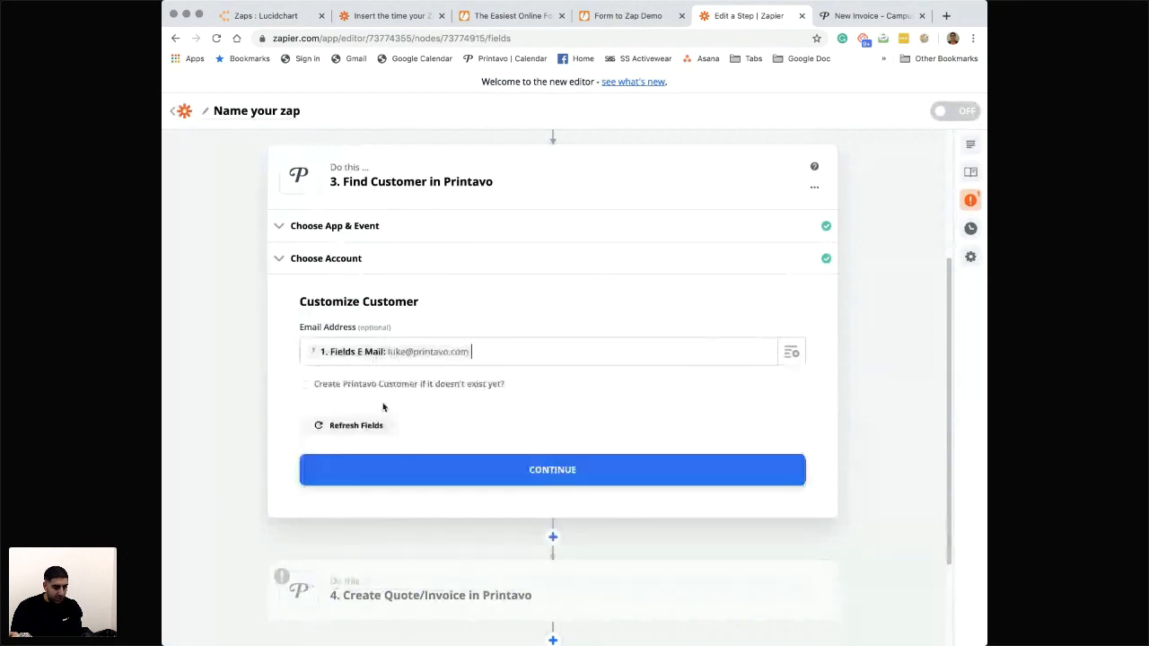
pyautogui.click(306, 384)
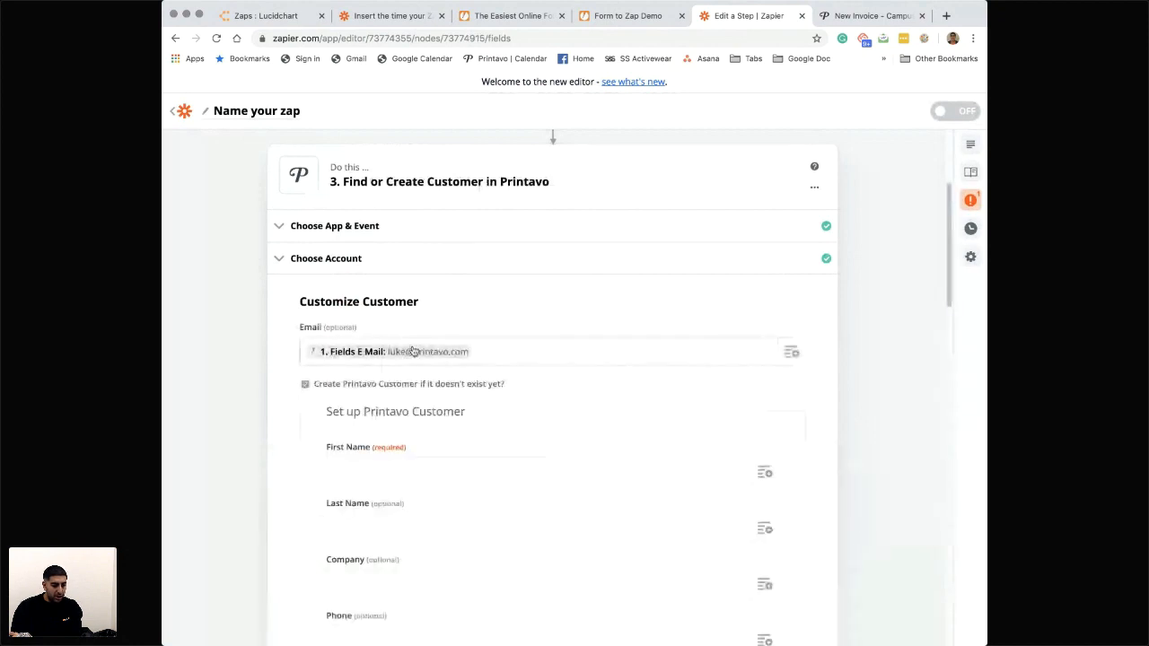
# - Map the new Printavo customer's required First Name to the New Submission's Fields Name value
pyautogui.scroll(-2, 414, 404)
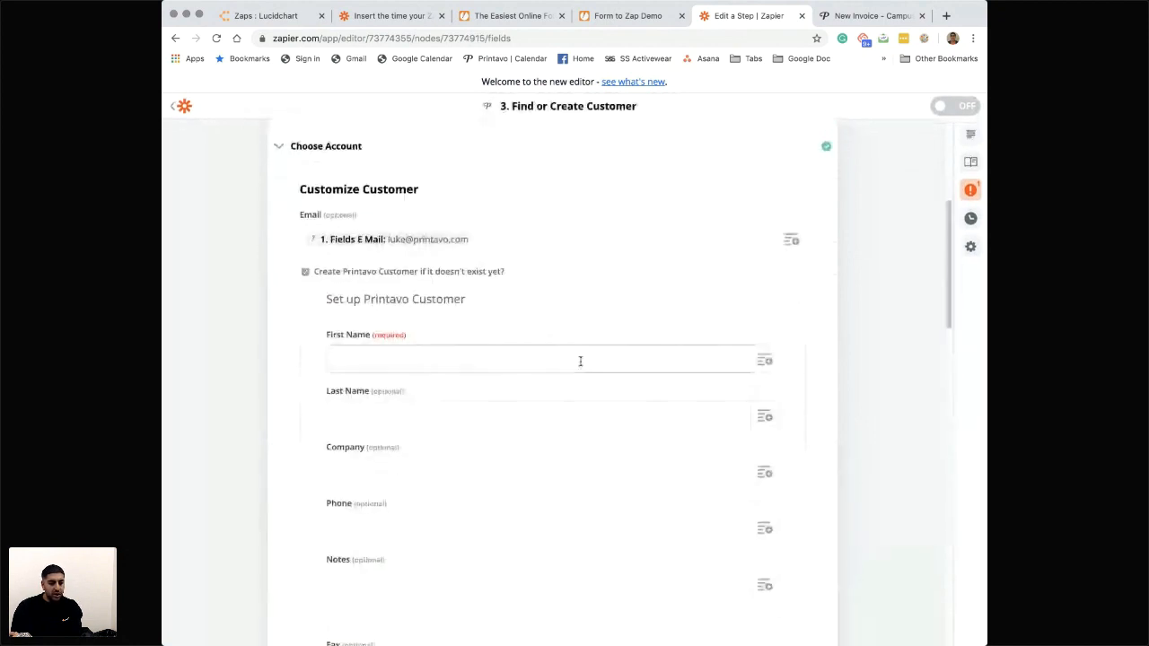
pyautogui.click(755, 365)
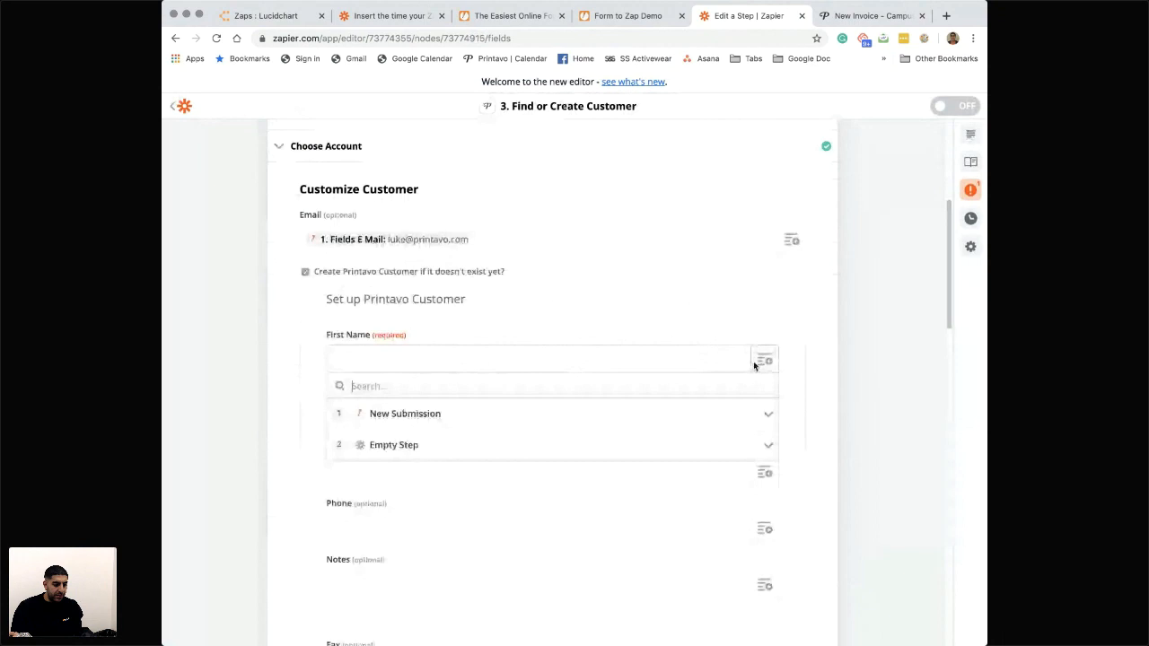
pyautogui.click(449, 414)
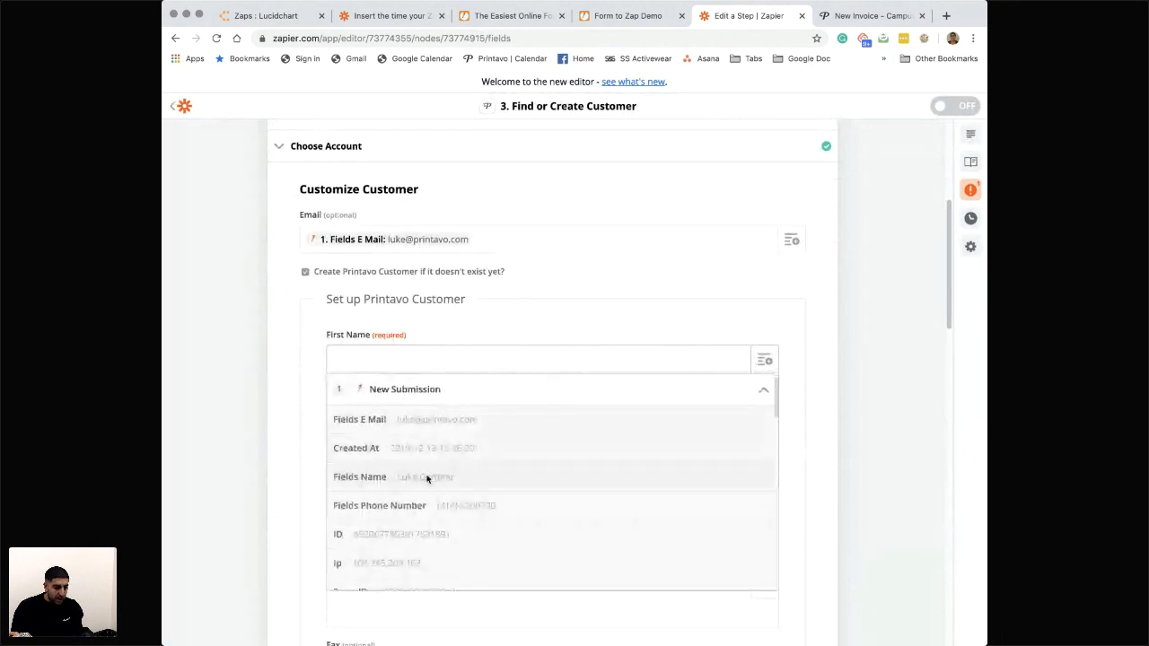
pyautogui.click(426, 480)
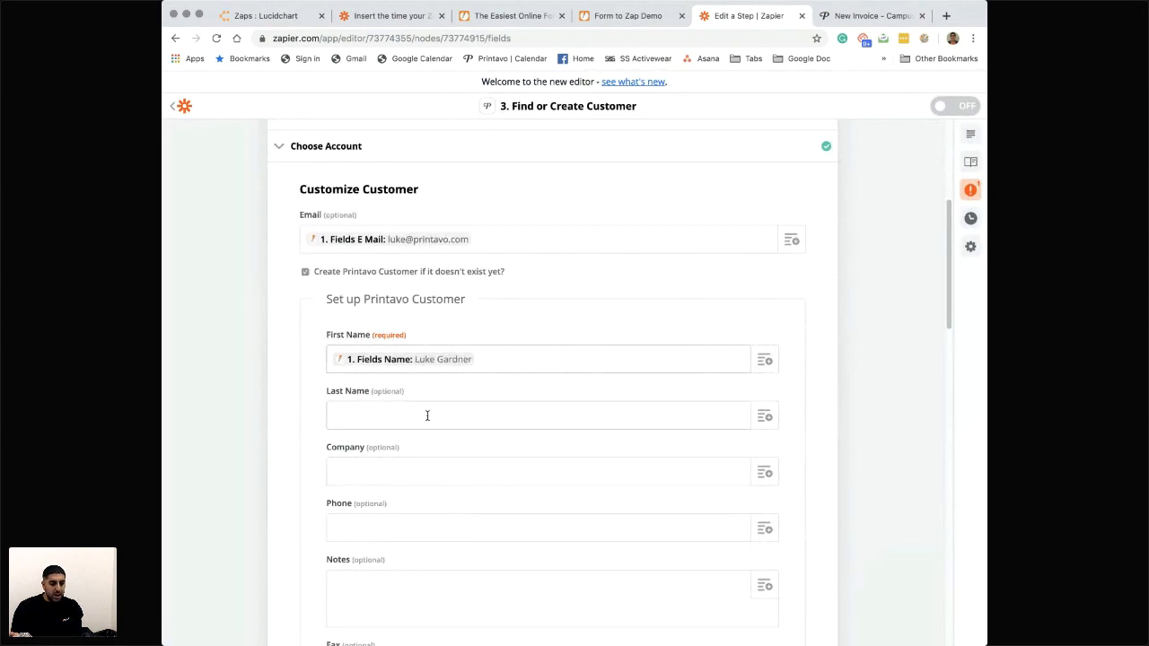
pyautogui.scroll(-6, 427, 416)
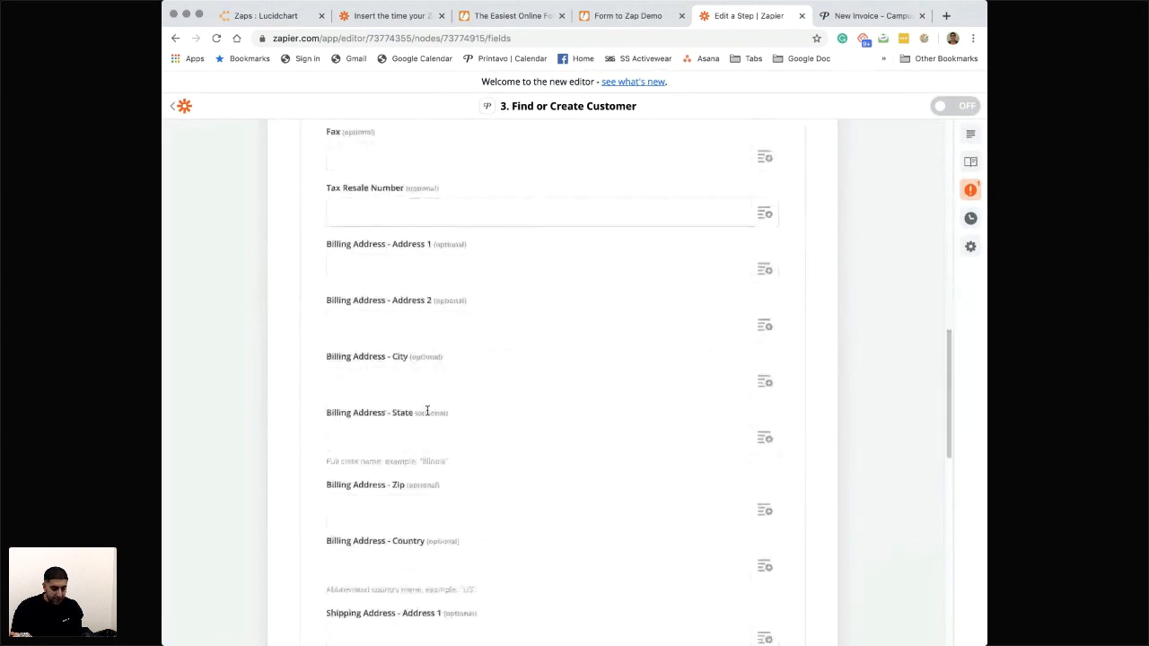
pyautogui.scroll(5, 428, 412)
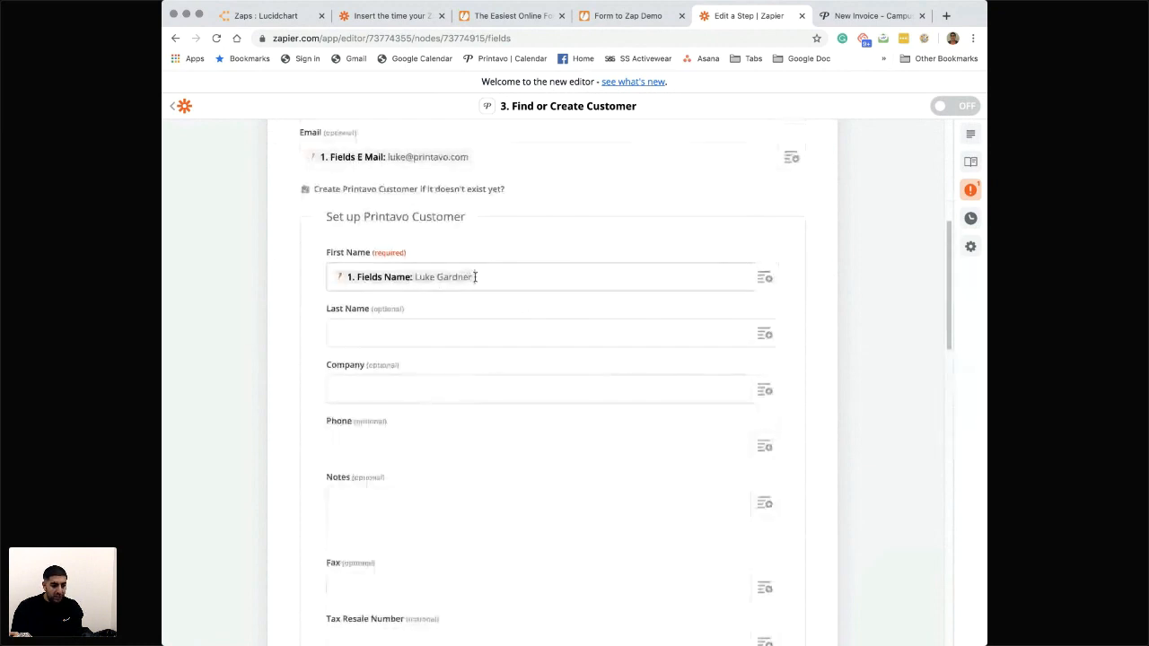
pyautogui.scroll(1, 447, 284)
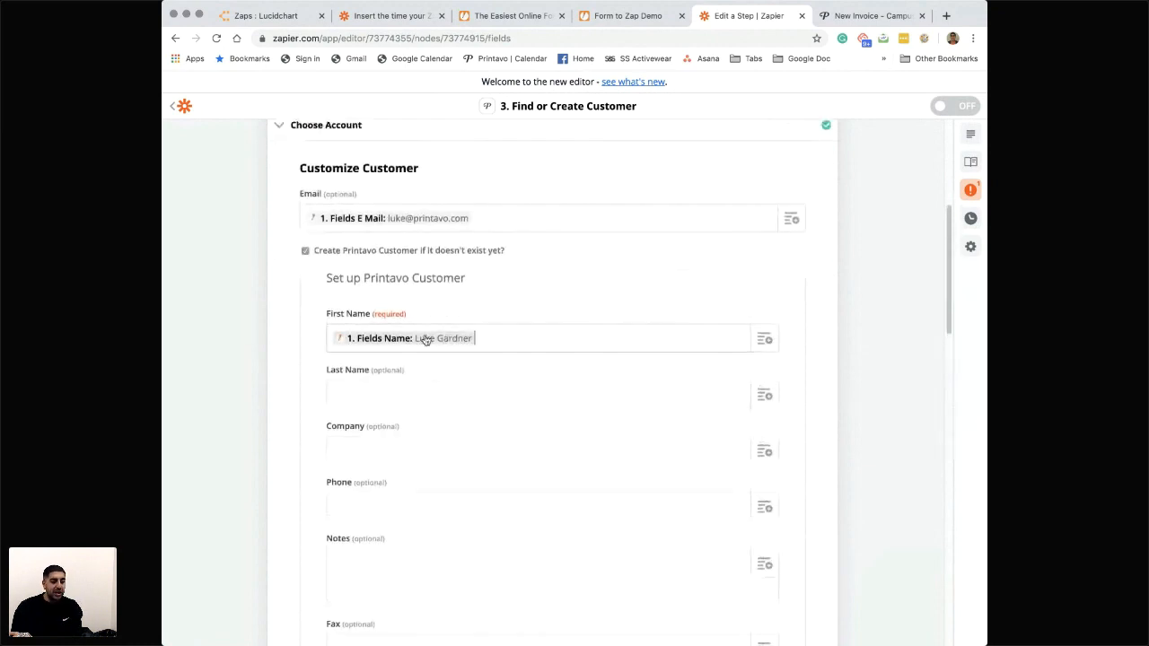
pyautogui.click(428, 341)
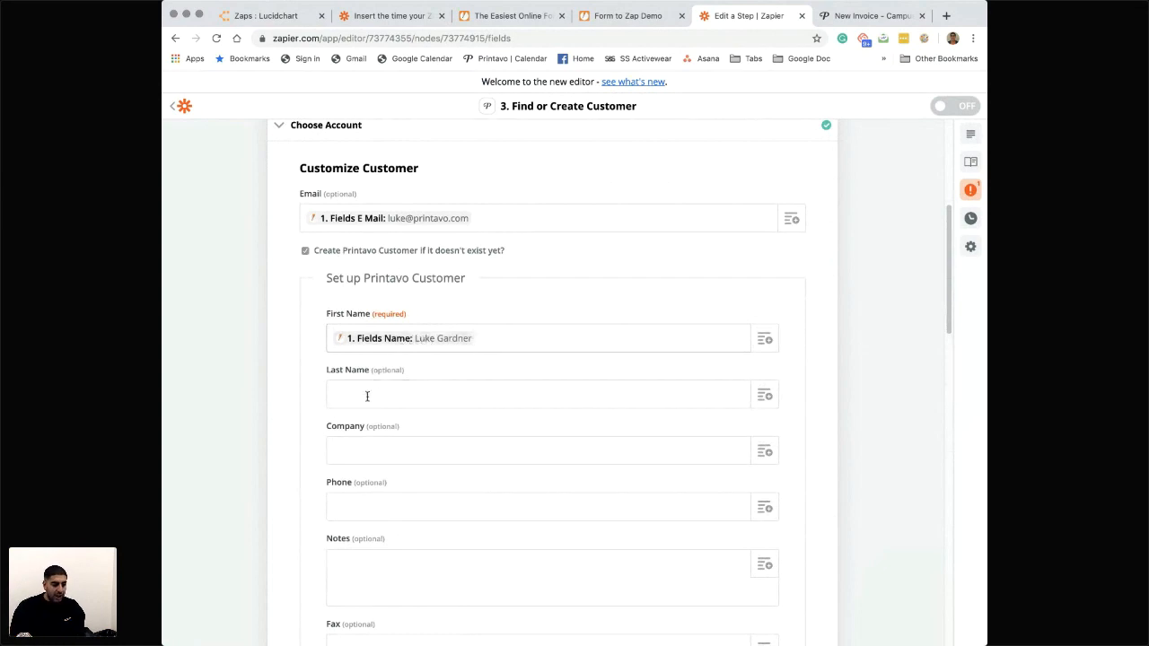
# - Insert a Formatter step directly after the New Submission trigger
pyautogui.scroll(4, 391, 384)
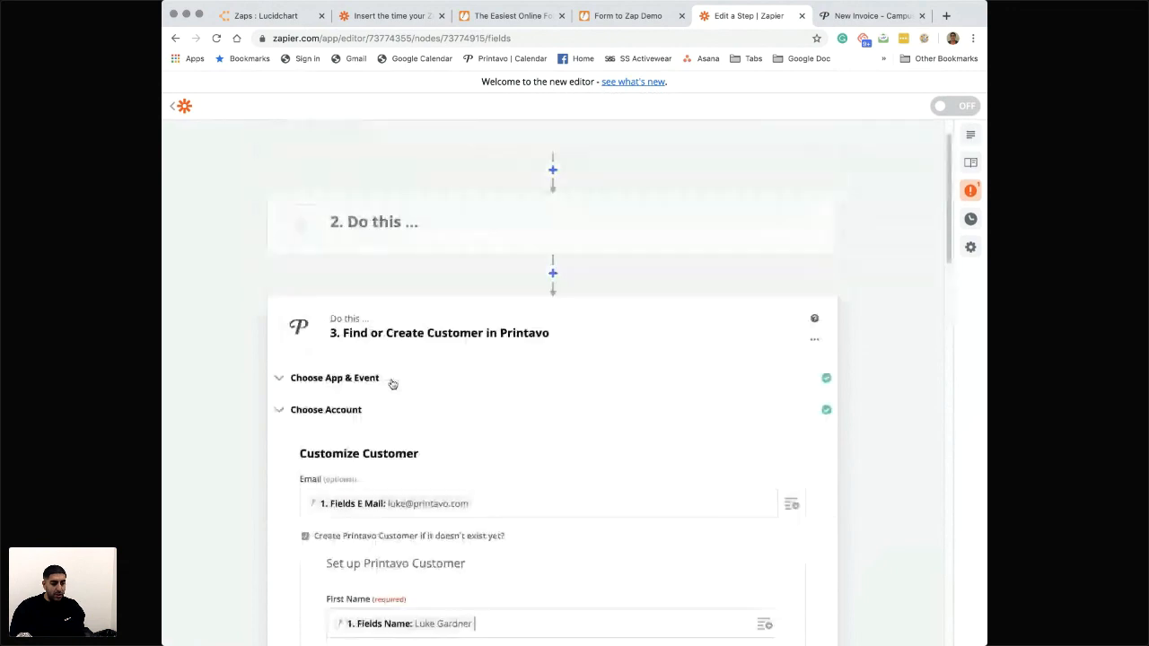
pyautogui.scroll(1, 392, 383)
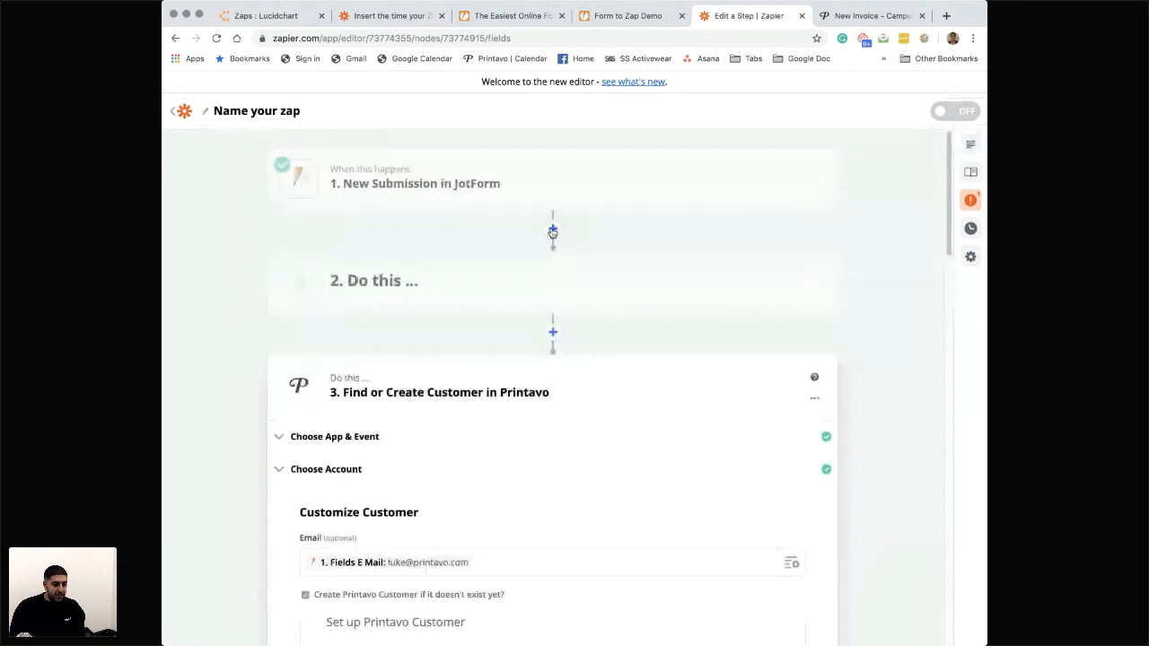
pyautogui.click(553, 232)
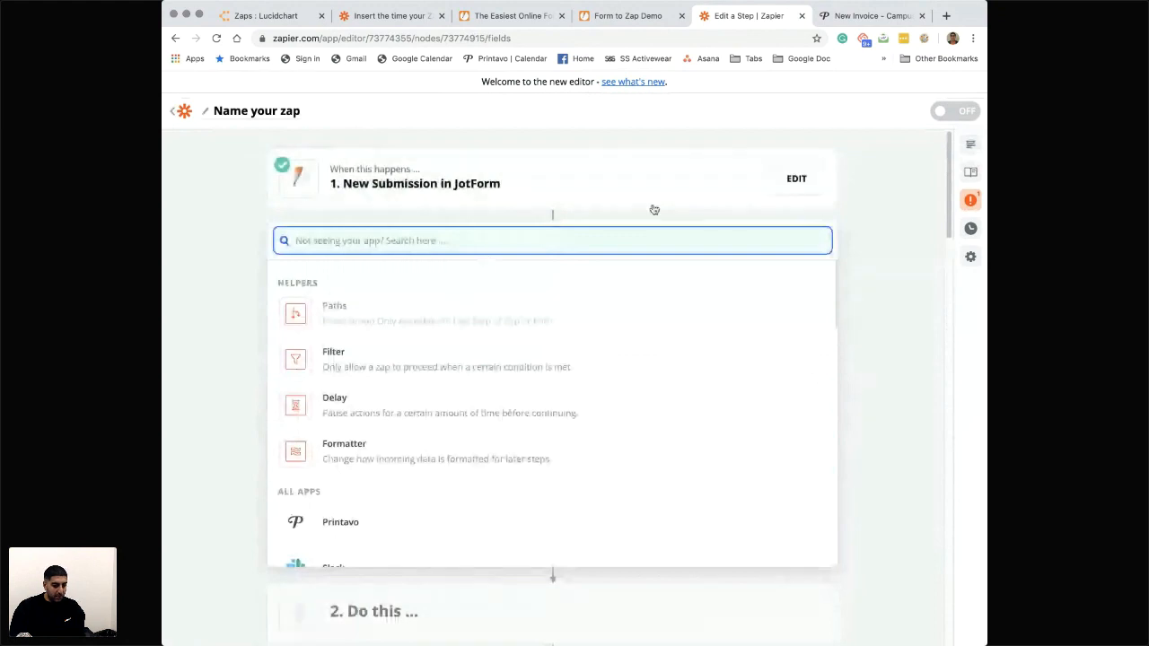
pyautogui.click(344, 457)
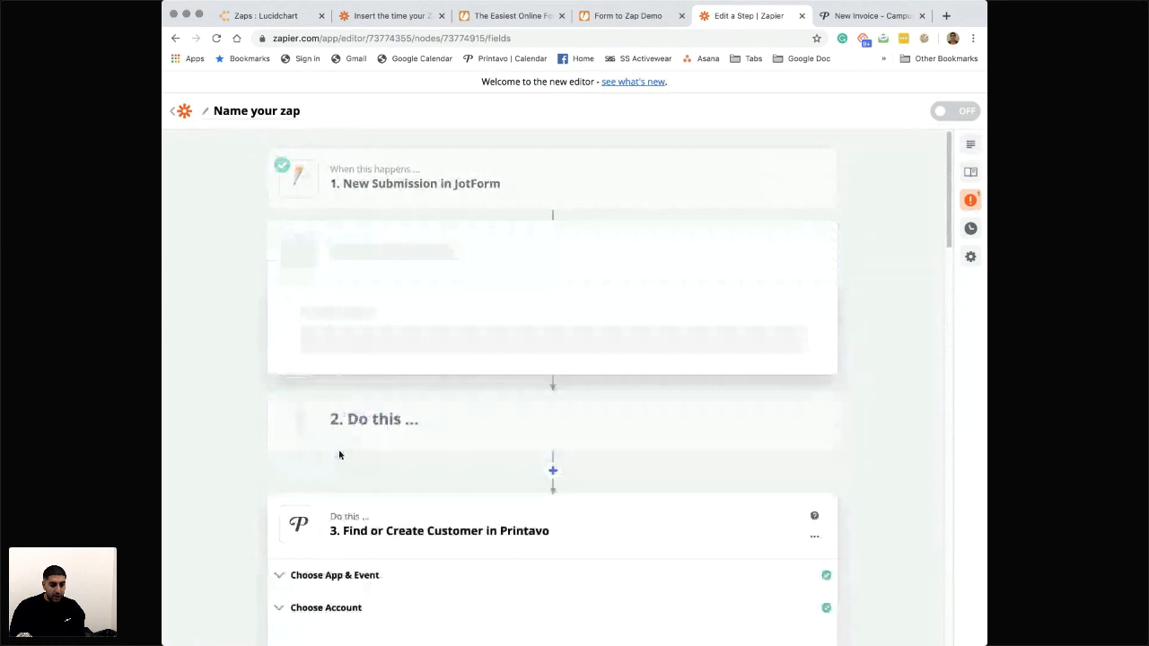
# - Set the Formatter step's action event to Text and continue to its customization
pyautogui.scroll(-1, 462, 316)
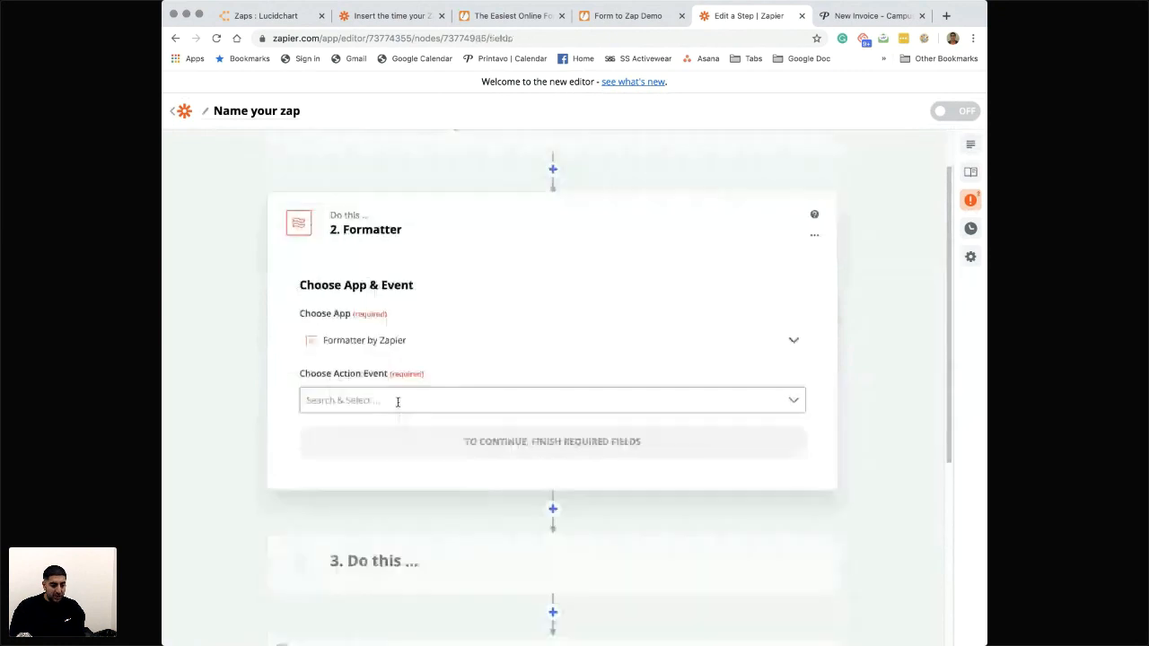
pyautogui.click(398, 401)
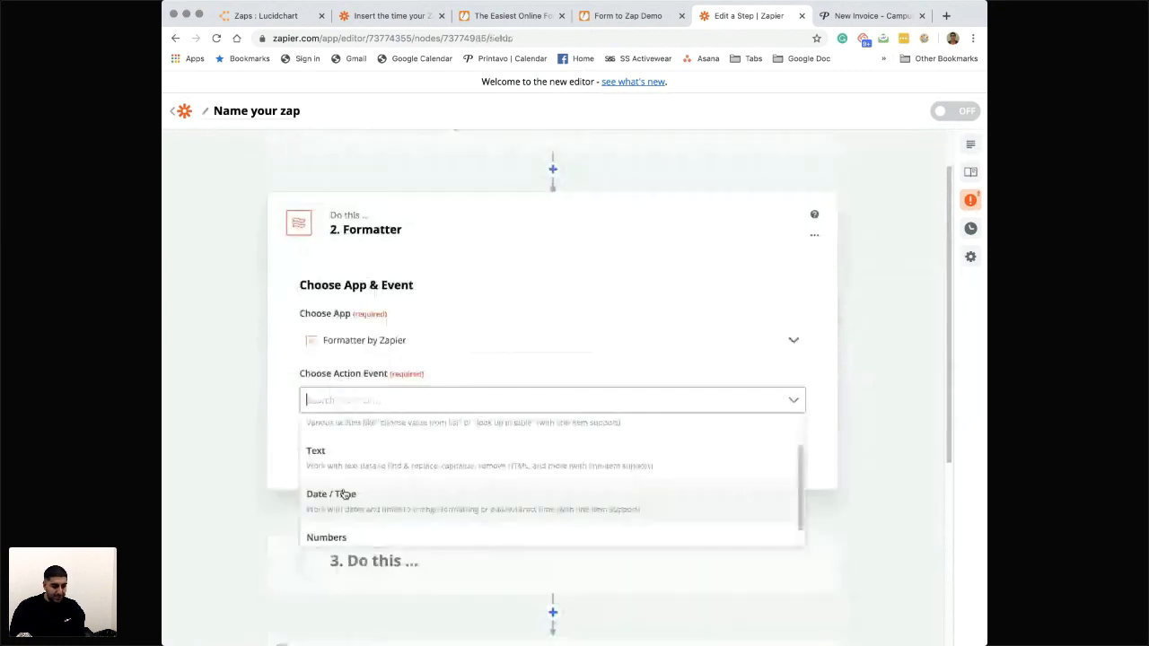
pyautogui.scroll(1, 350, 494)
pyautogui.scroll(-2, 368, 494)
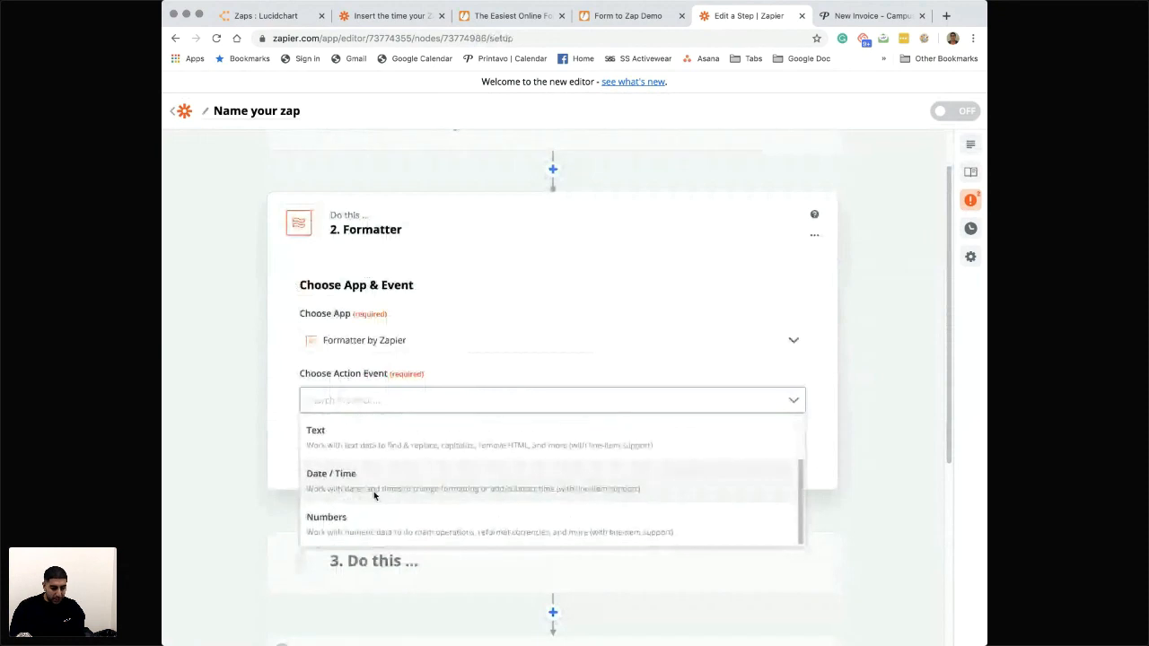
pyautogui.scroll(-1, 363, 503)
pyautogui.scroll(2, 384, 416)
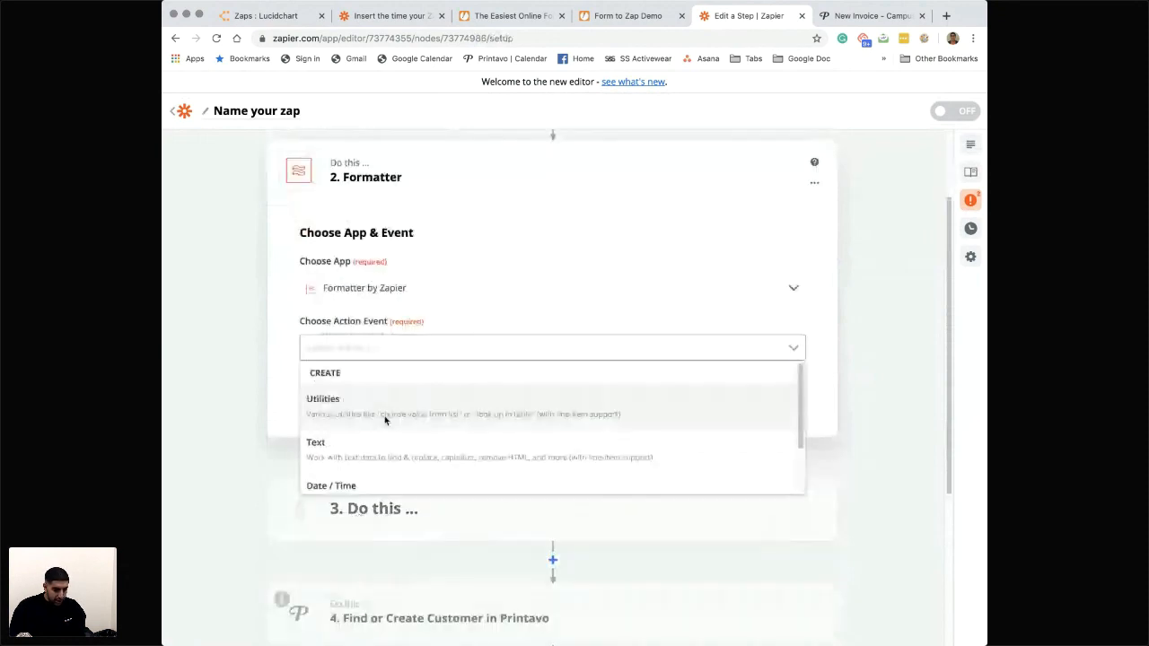
pyautogui.scroll(-1, 382, 431)
pyautogui.scroll(1, 393, 414)
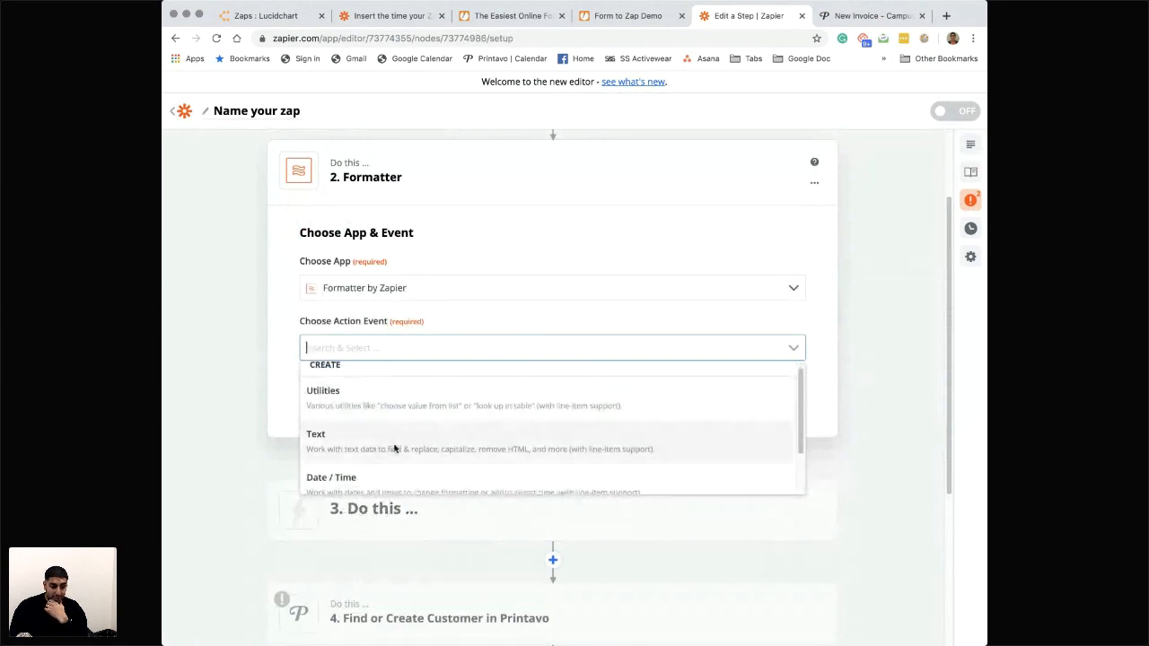
pyautogui.click(364, 446)
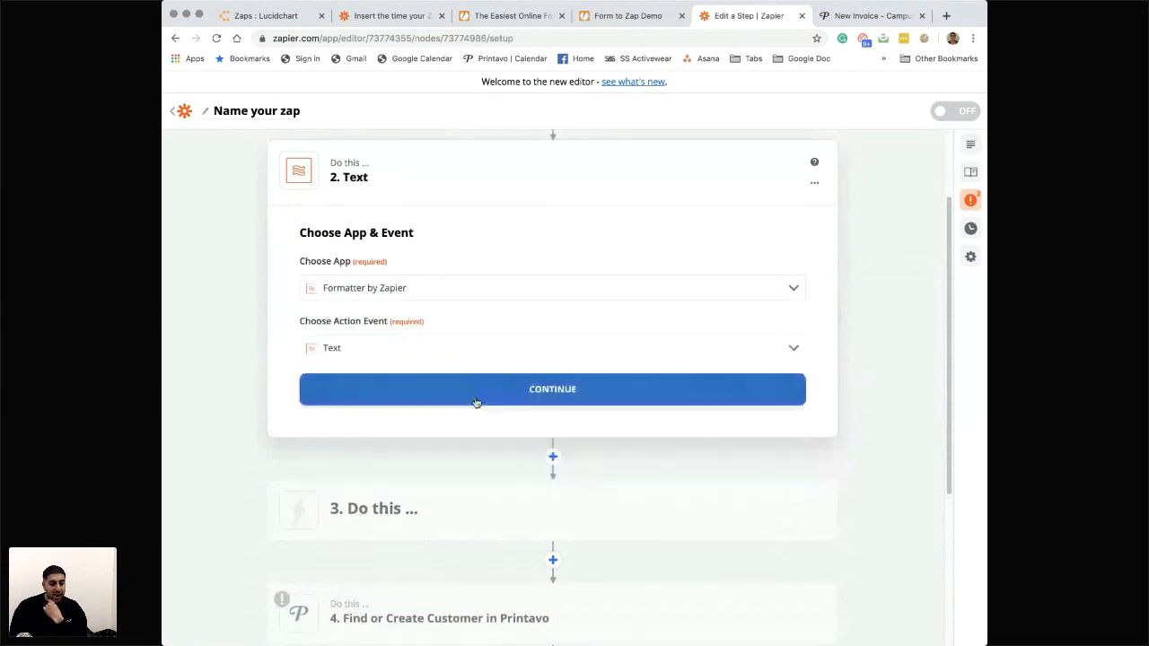
pyautogui.click(482, 400)
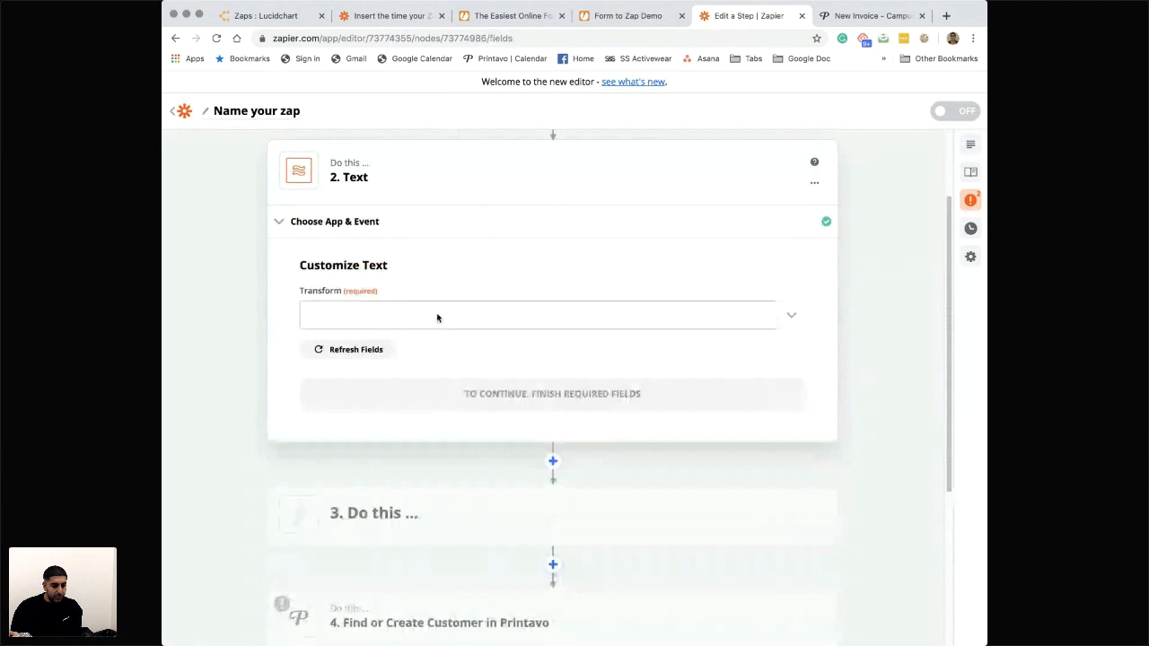
# - Set the Text step's transform to Split Text
pyautogui.click(436, 315)
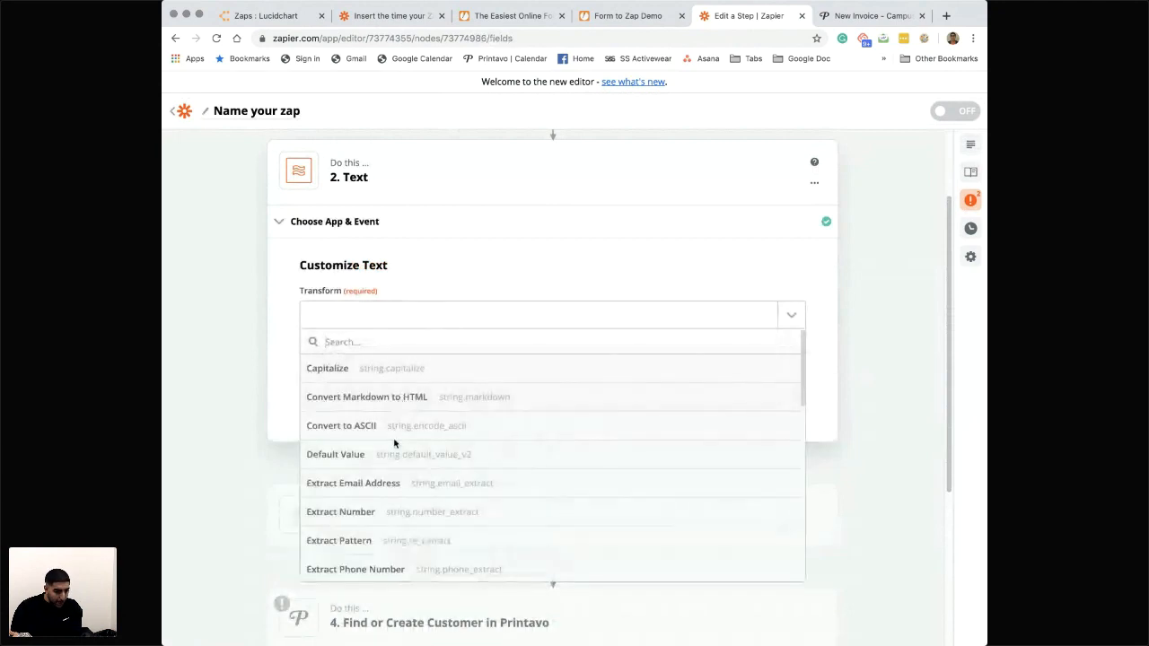
pyautogui.scroll(-1, 391, 444)
pyautogui.scroll(-4, 391, 445)
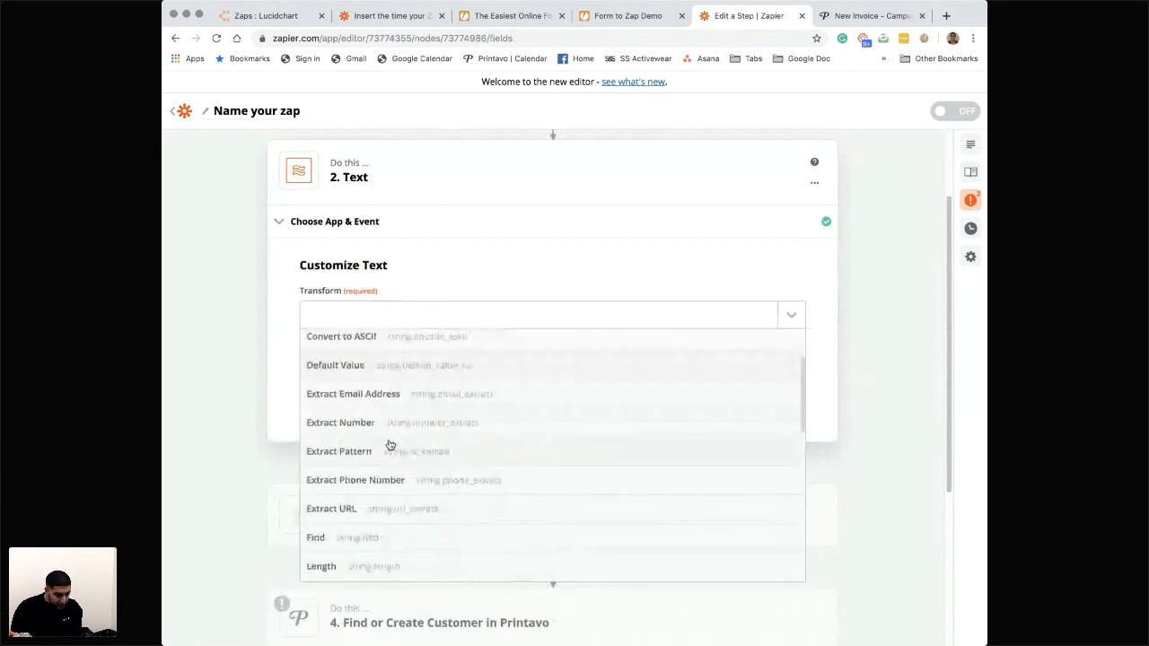
pyautogui.scroll(-2, 367, 517)
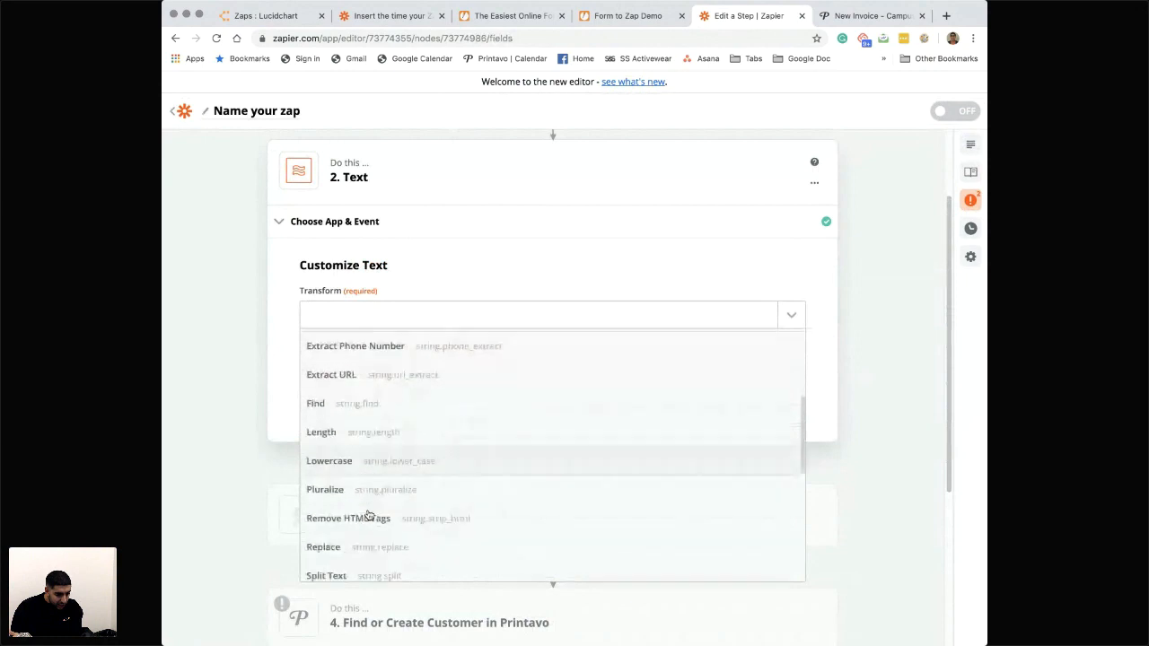
pyautogui.click(367, 539)
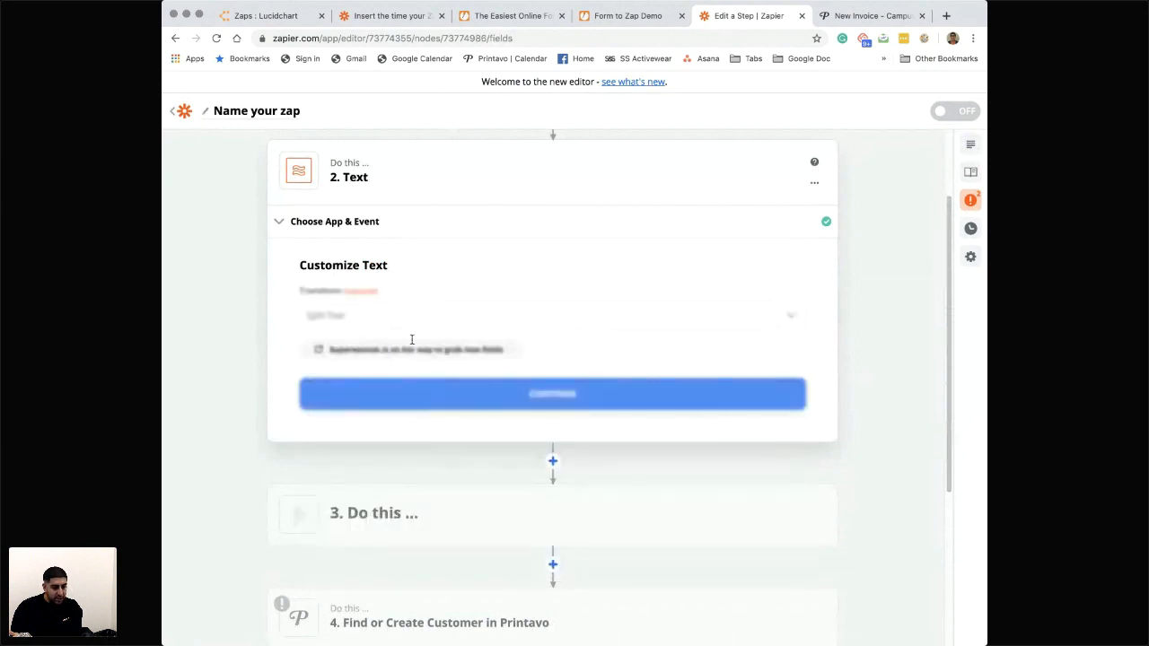
# - Map the Split Text input to the New Submission's Fields Name value
pyautogui.click(766, 458)
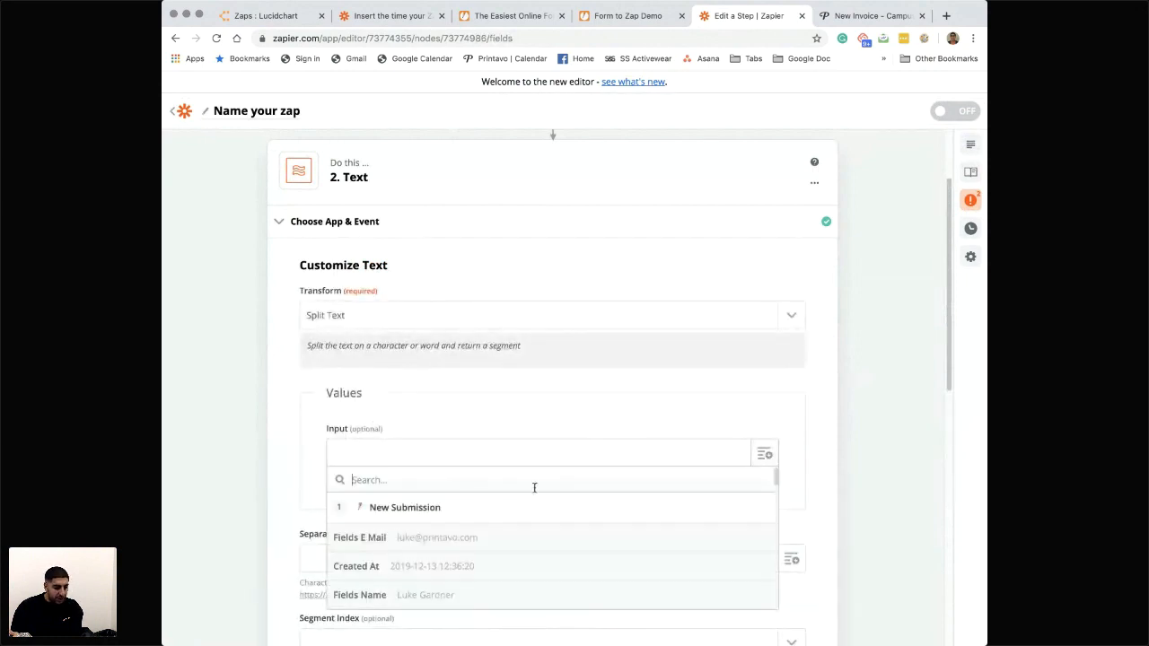
pyautogui.scroll(-3, 533, 490)
pyautogui.click(444, 550)
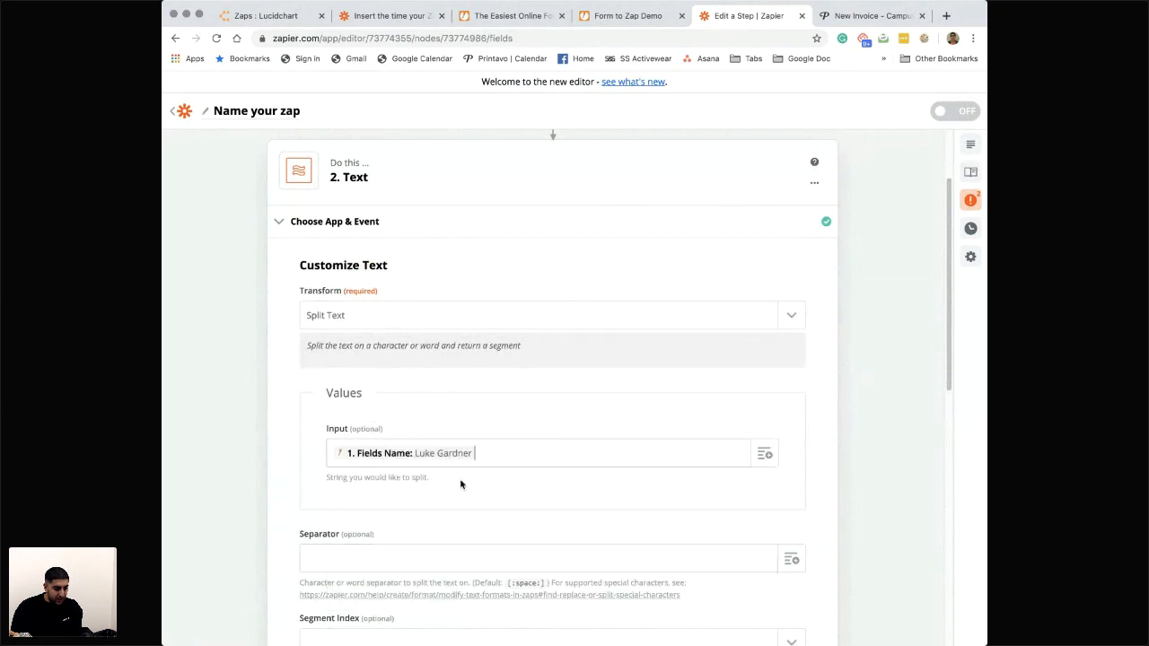
pyautogui.scroll(-2, 461, 480)
pyautogui.click(424, 459)
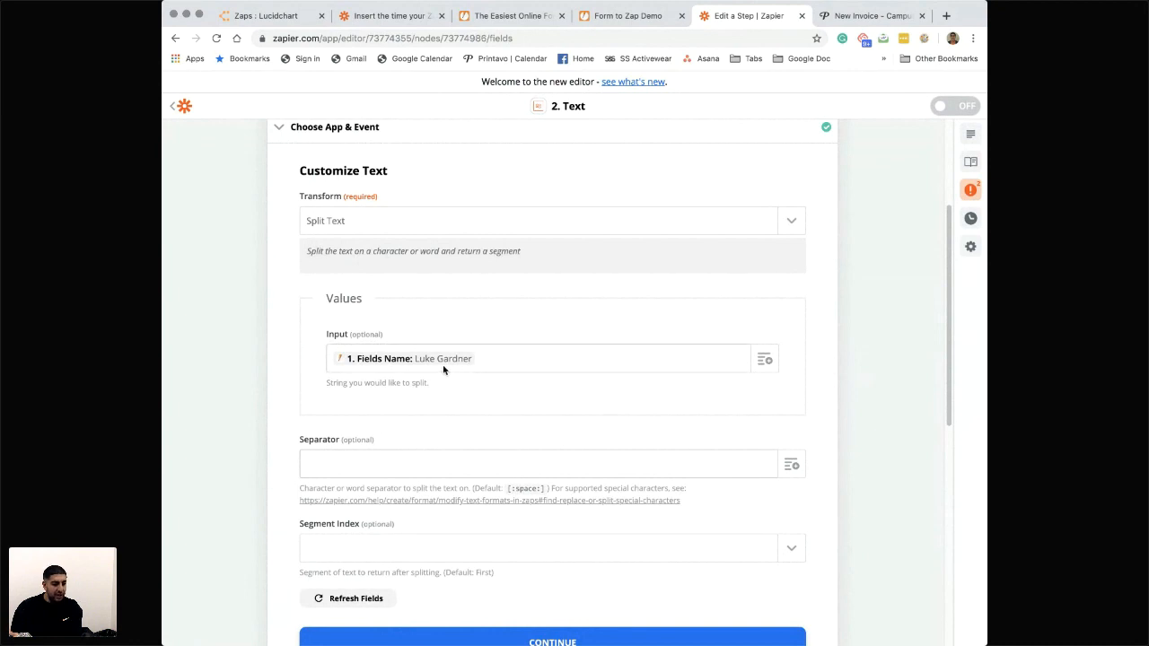
# - Set the split's Segment Index to All (as Separate Fields)
pyautogui.scroll(-1, 439, 415)
pyautogui.scroll(-1, 408, 479)
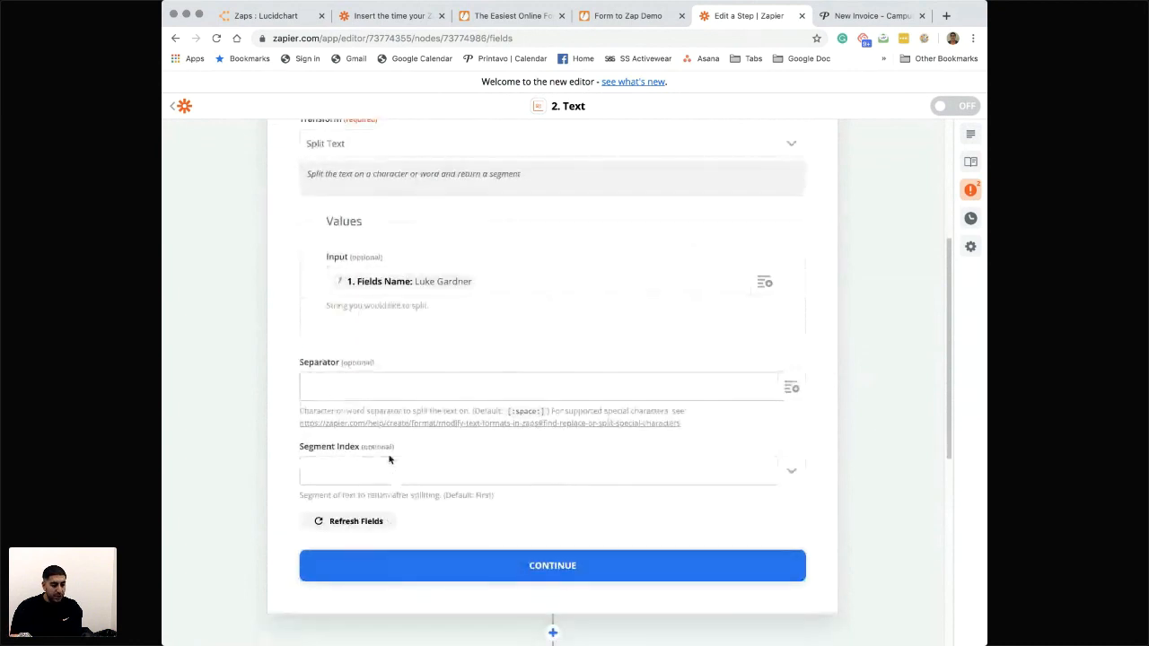
pyautogui.click(787, 479)
pyautogui.scroll(-5, 558, 548)
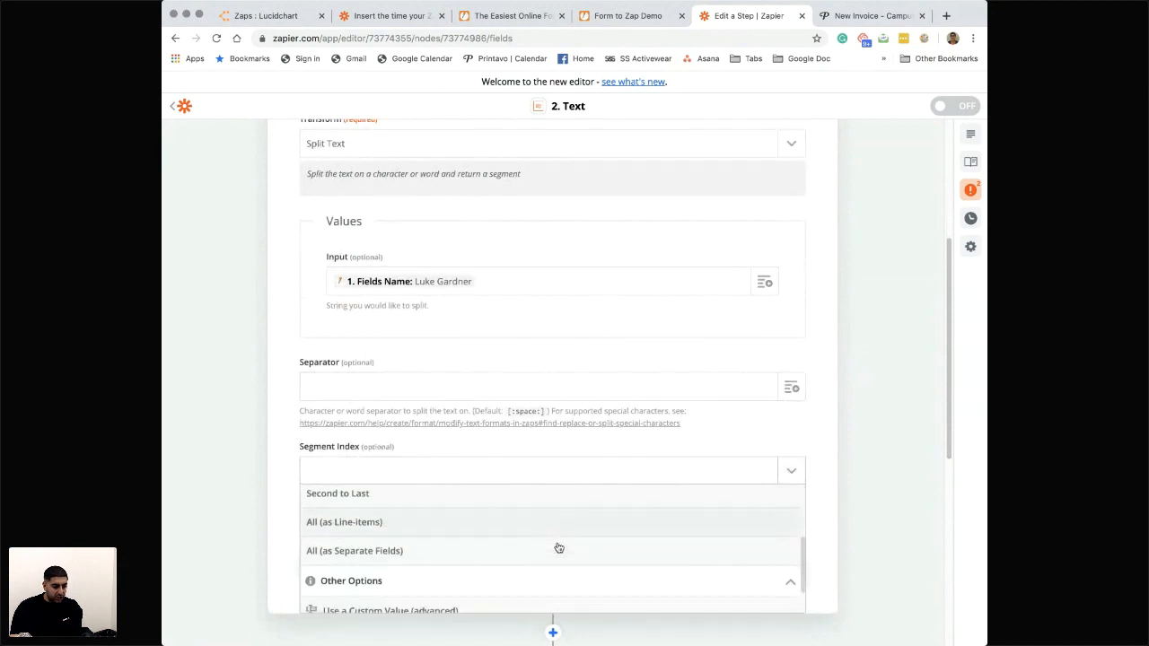
pyautogui.click(399, 550)
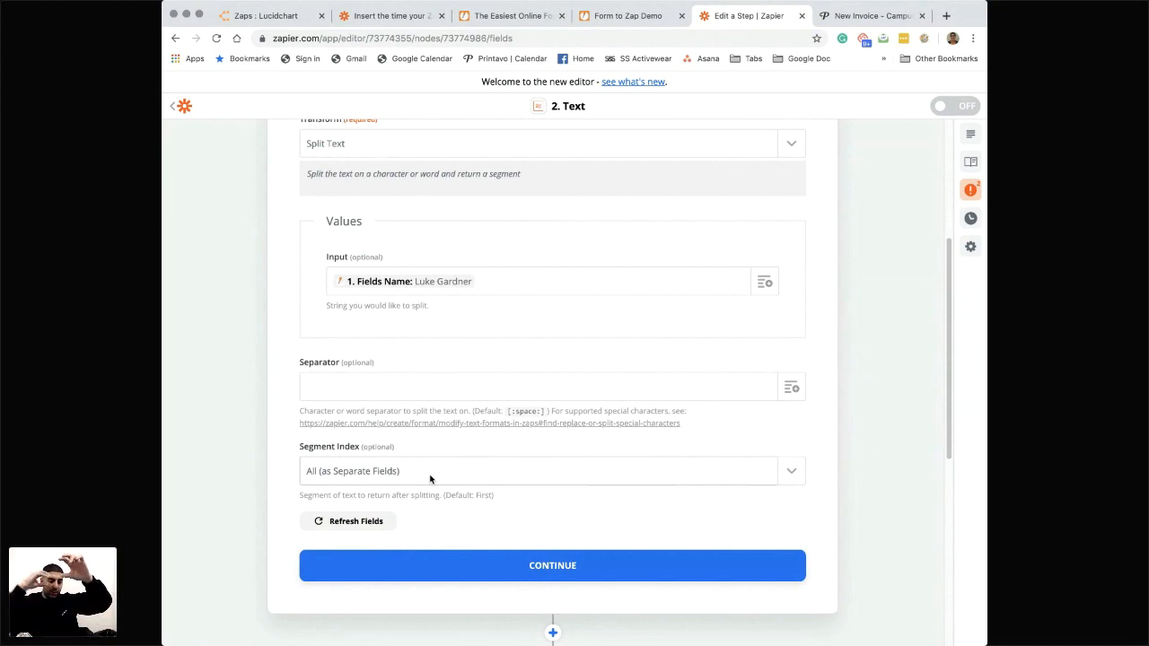
# - Test the Text formatter step, review its split name output, and finish editing the step
pyautogui.click(522, 563)
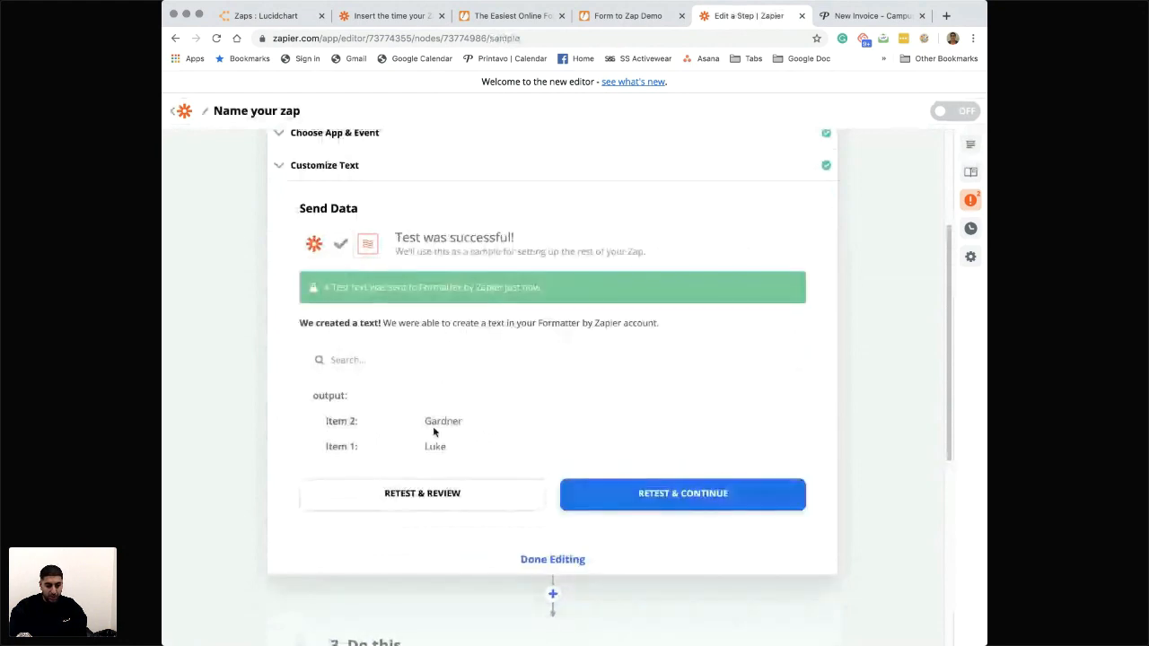
pyautogui.scroll(2, 445, 426)
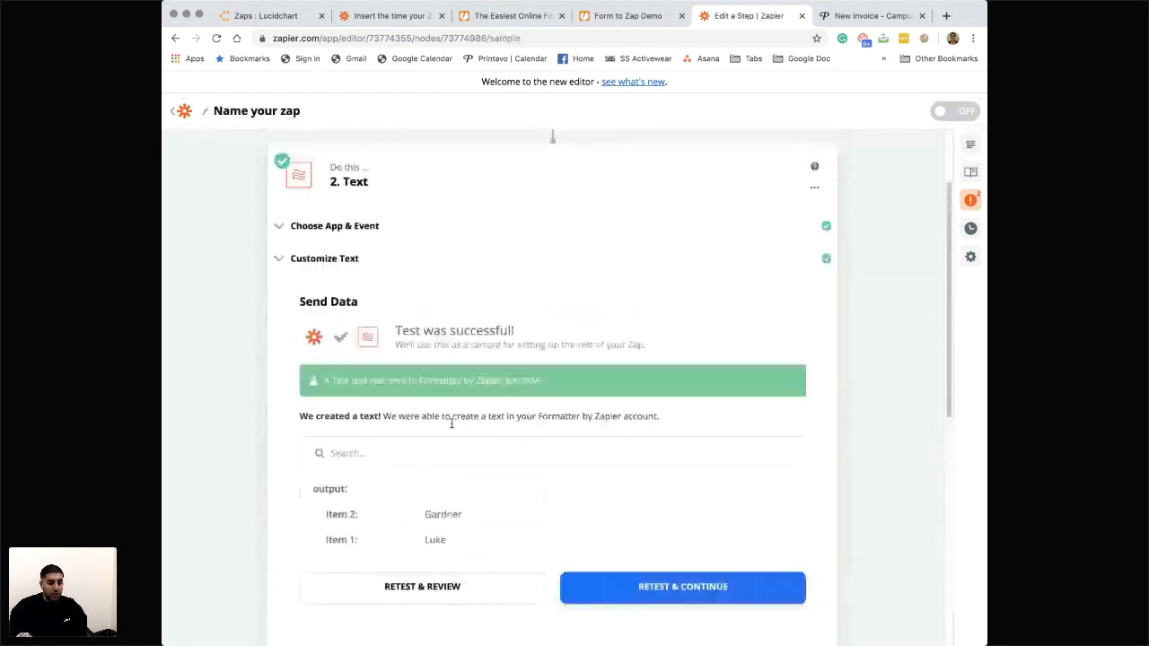
pyautogui.scroll(-3, 451, 423)
pyautogui.click(554, 472)
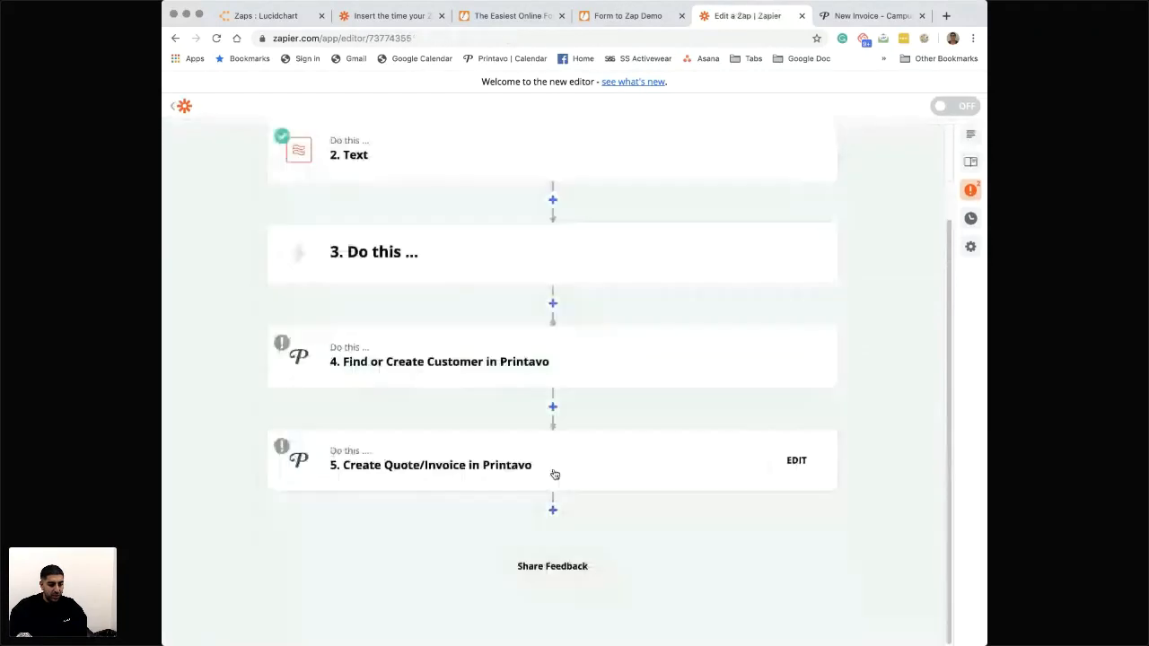
# - Open the Find or Create Customer step's customer settings and replace the First Name mapping with the Text step's Output Item 1
pyautogui.click(454, 361)
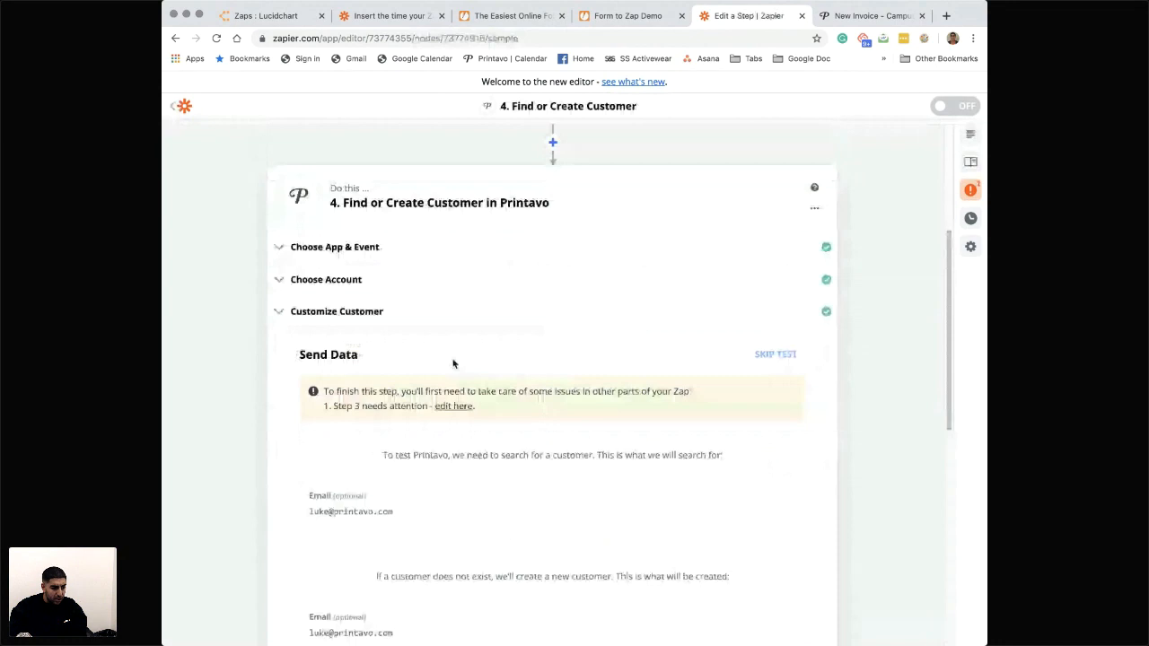
pyautogui.scroll(-2, 454, 364)
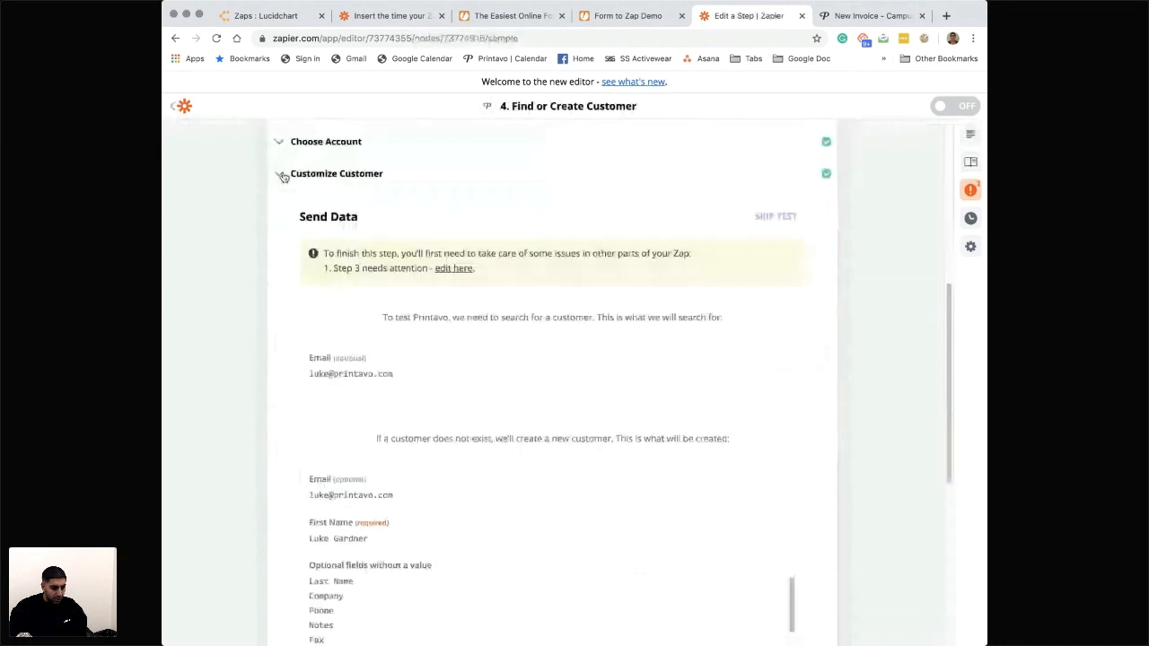
pyautogui.click(283, 176)
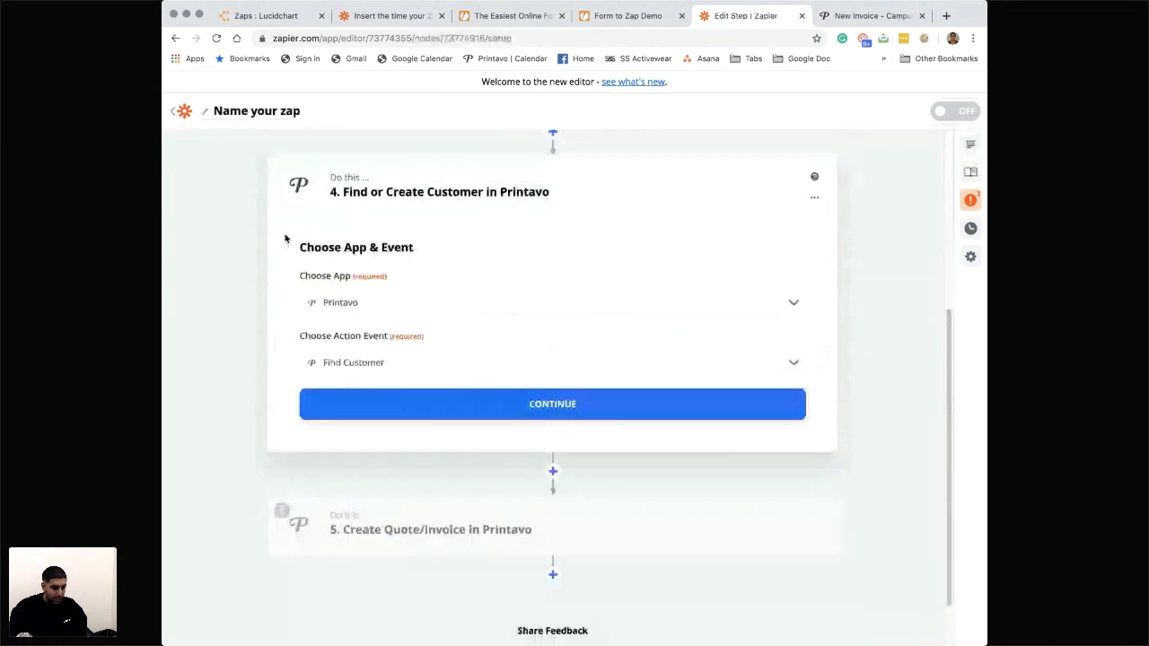
pyautogui.click(415, 402)
pyautogui.click(415, 396)
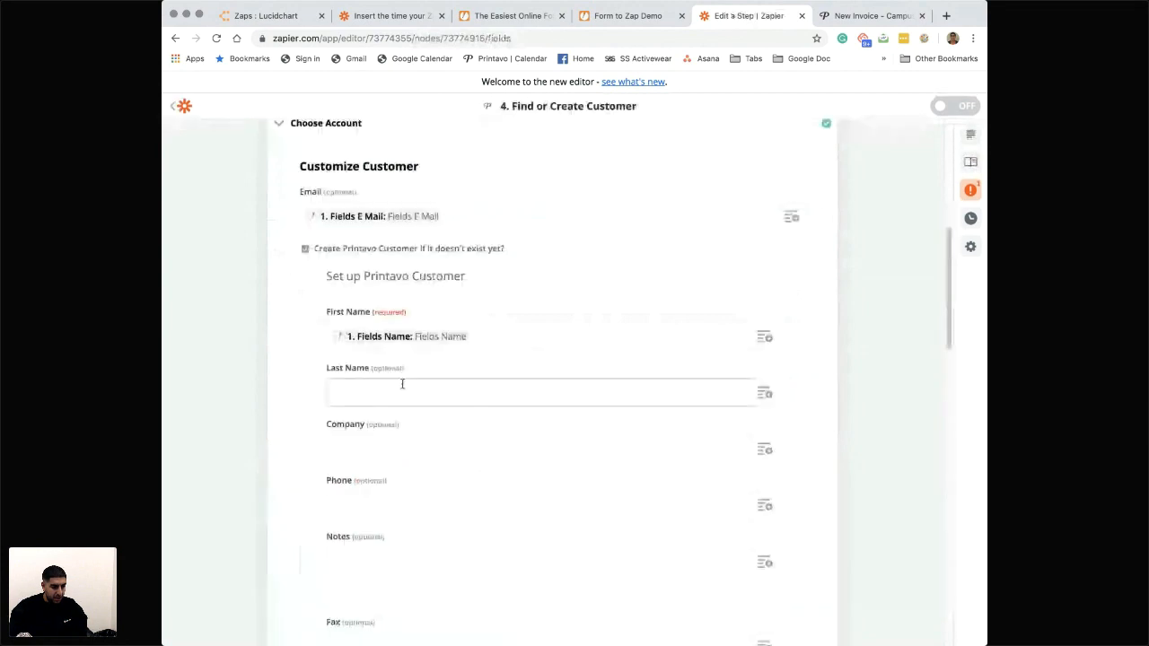
pyautogui.click(530, 338)
pyautogui.click(763, 334)
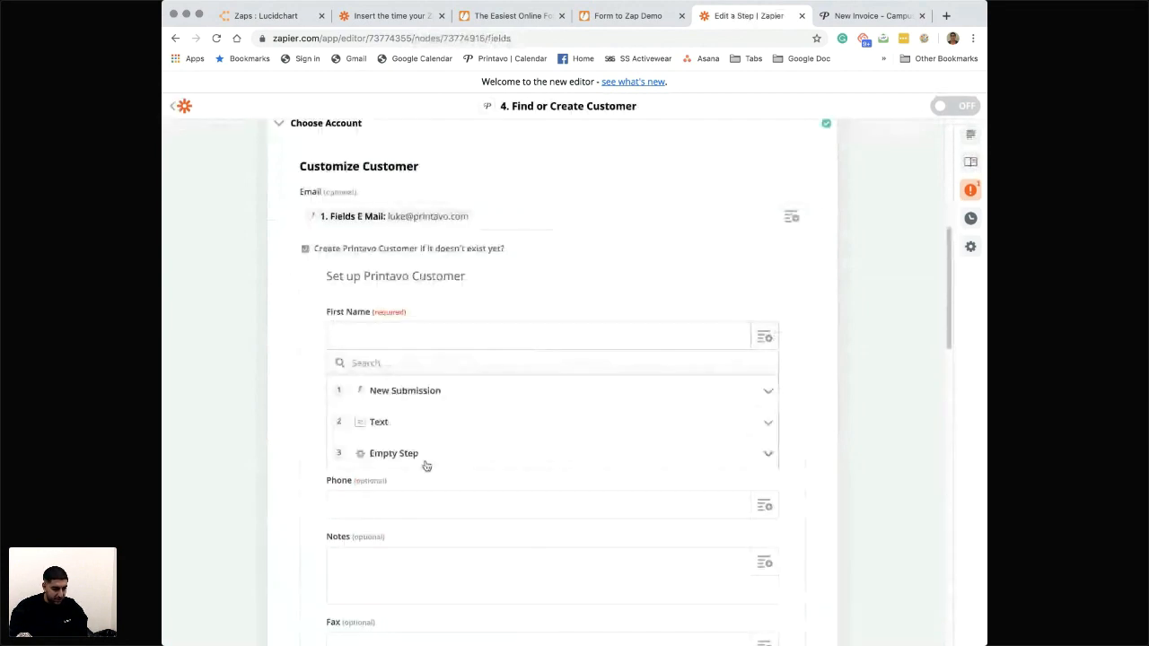
pyautogui.click(396, 424)
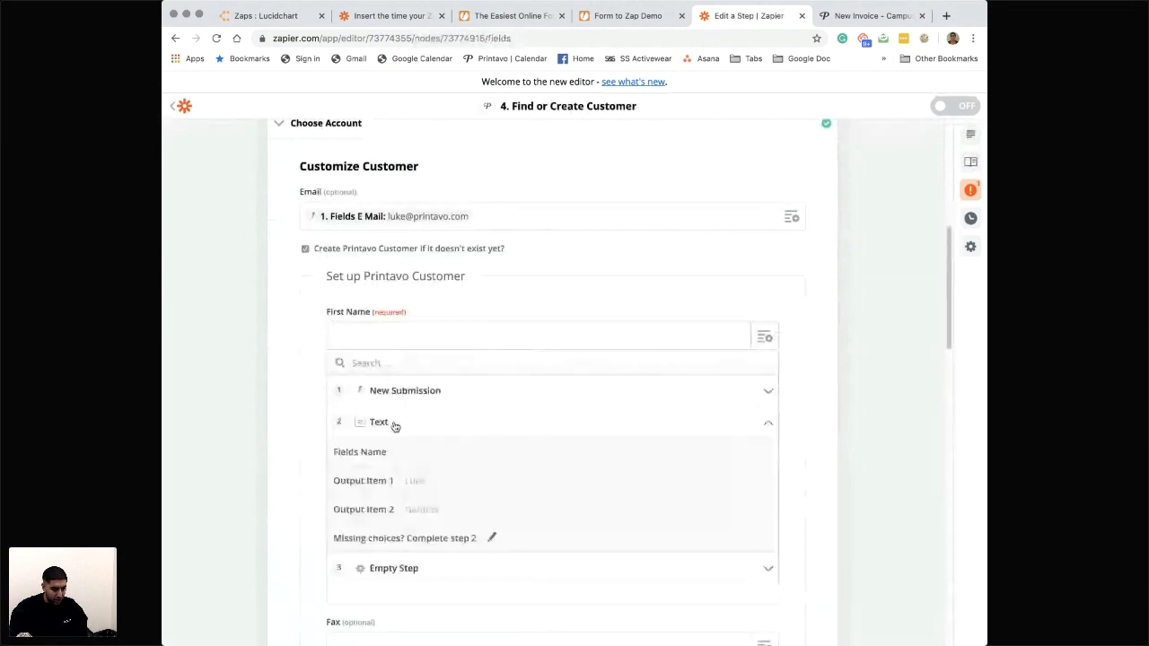
pyautogui.click(418, 485)
# - Map the customer's Last Name field to the Text step's Output Item 2
pyautogui.click(398, 478)
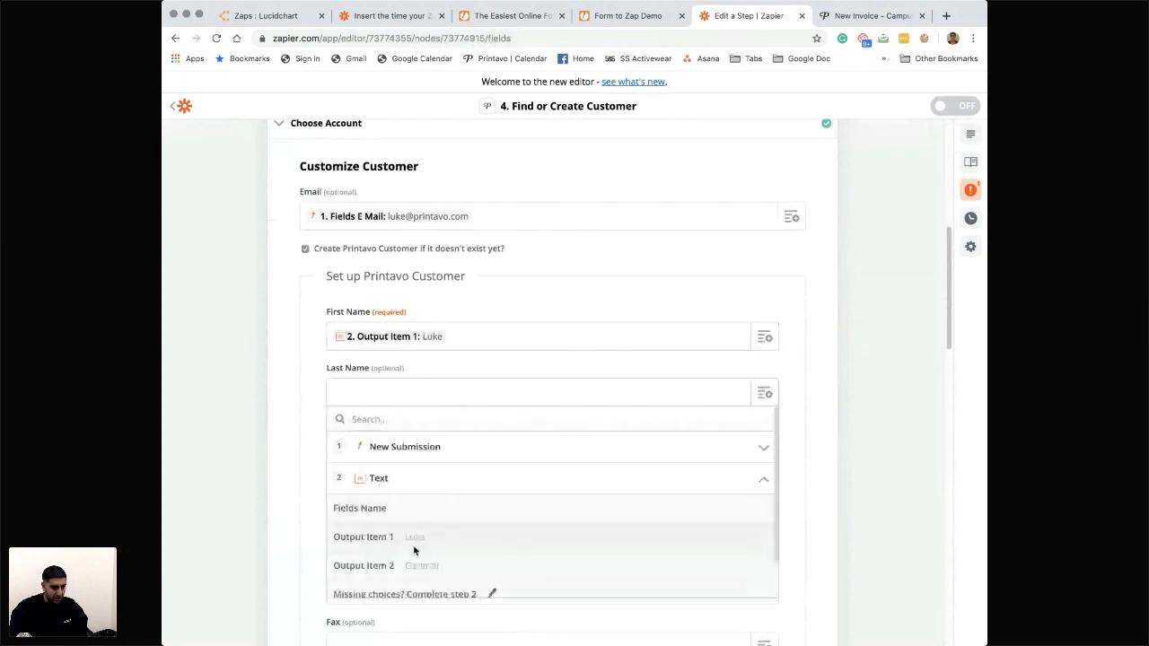
pyautogui.click(413, 566)
pyautogui.scroll(-3, 524, 447)
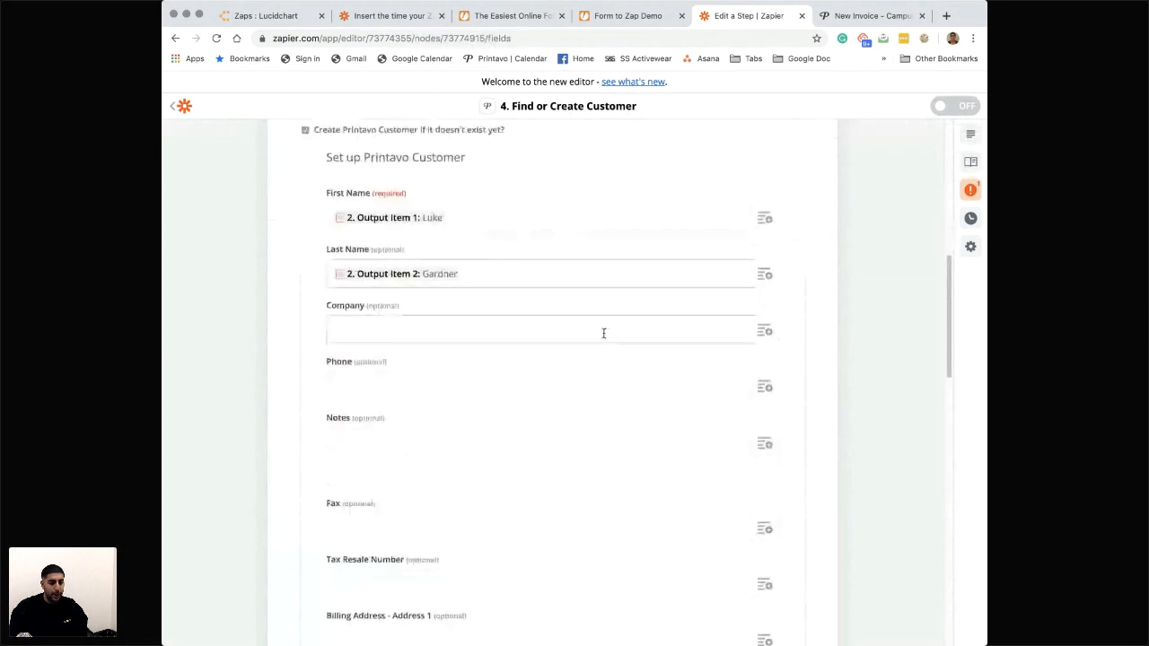
pyautogui.scroll(2, 506, 244)
# - Map the customer's Company field to the New Submission's Fields Company/organization value
pyautogui.scroll(-2, 783, 309)
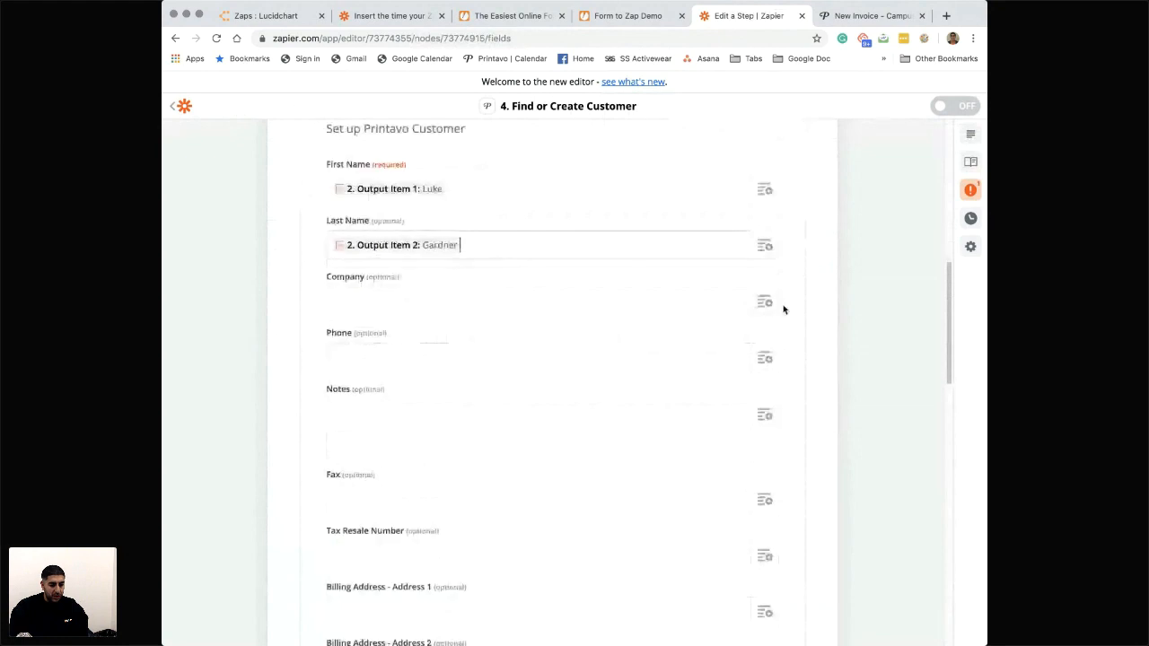
pyautogui.click(765, 308)
pyautogui.click(411, 359)
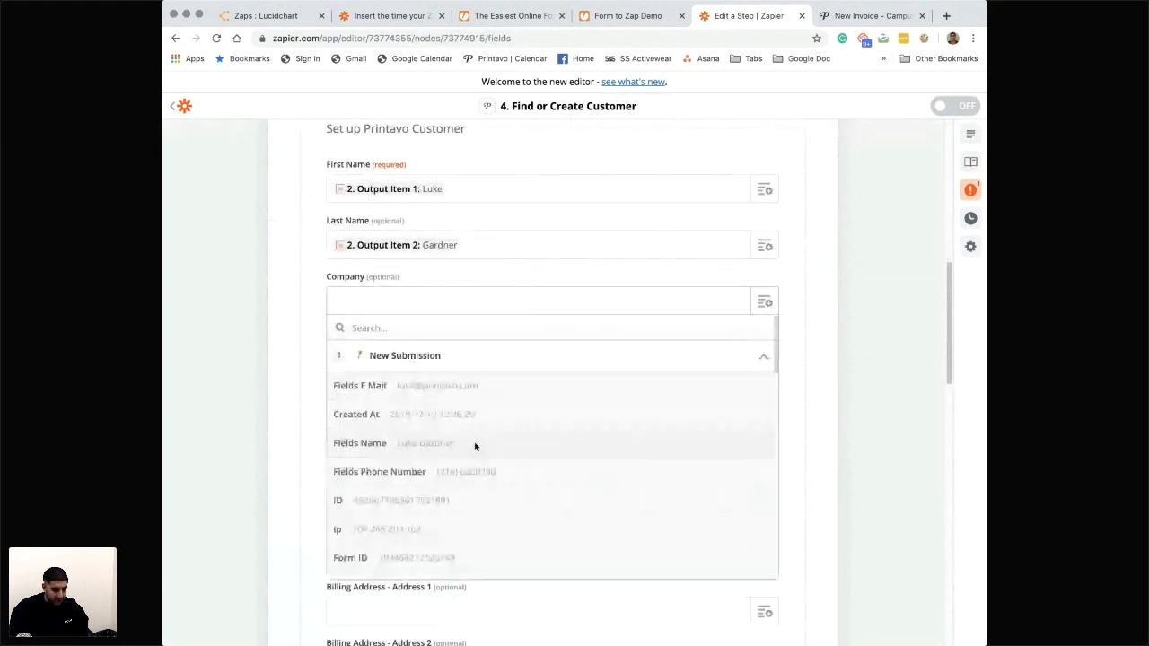
pyautogui.scroll(-10, 475, 446)
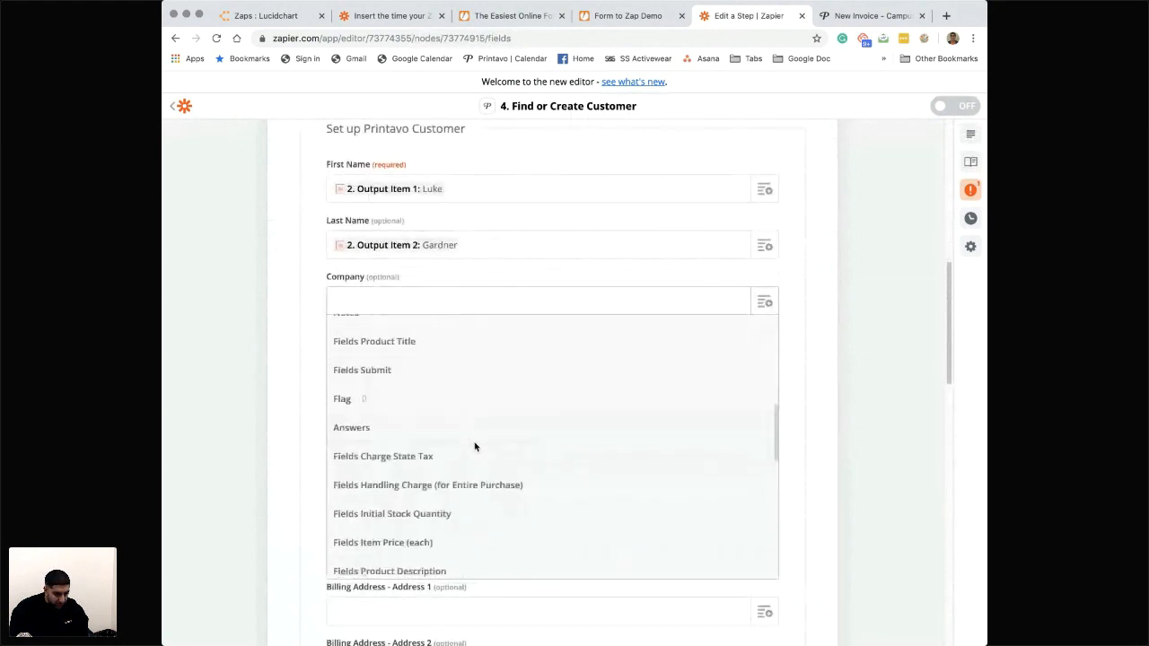
pyautogui.scroll(-10, 475, 446)
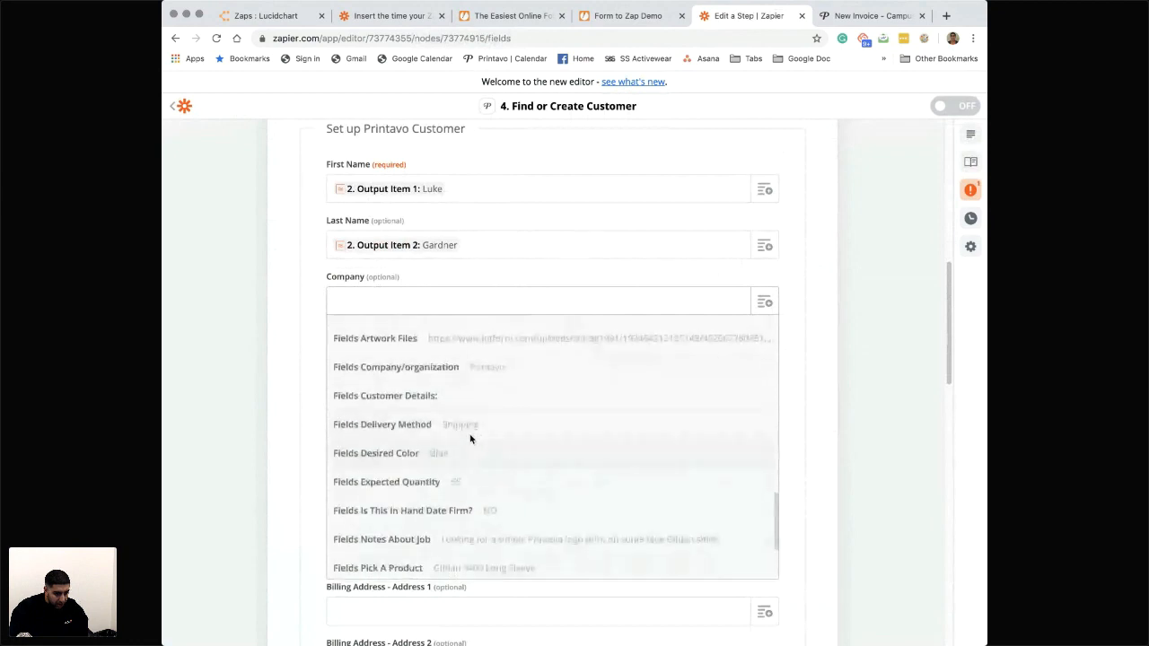
pyautogui.click(487, 367)
# - Map the customer's Phone field to the New Submission's Fields Phone Number value
pyautogui.click(765, 344)
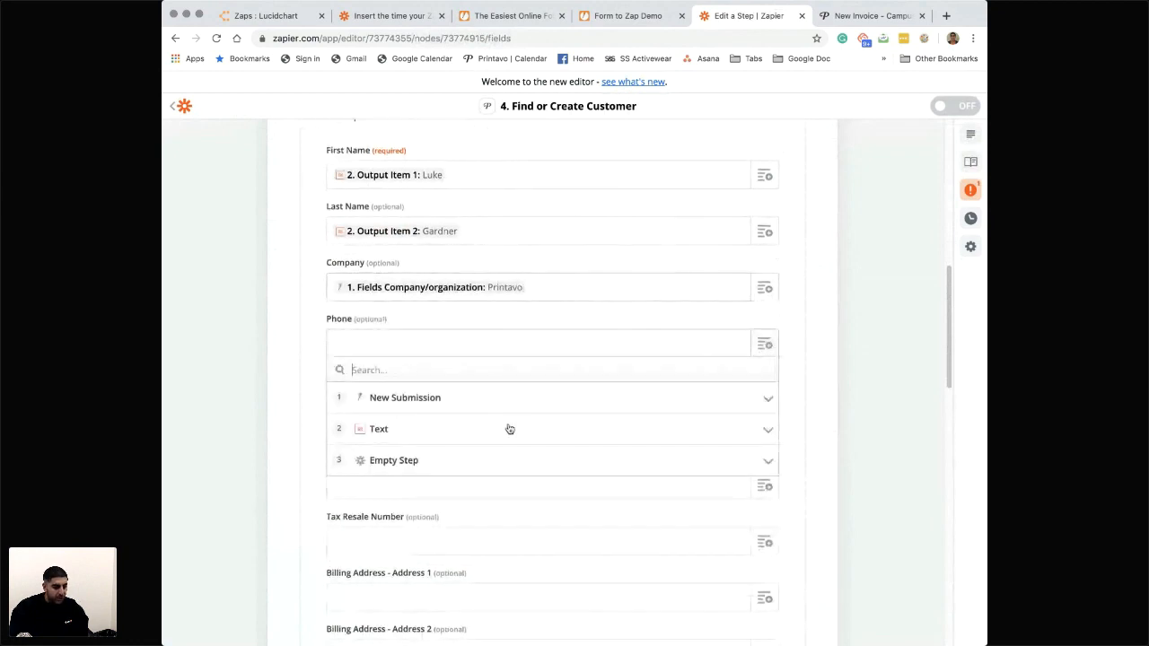
pyautogui.click(416, 406)
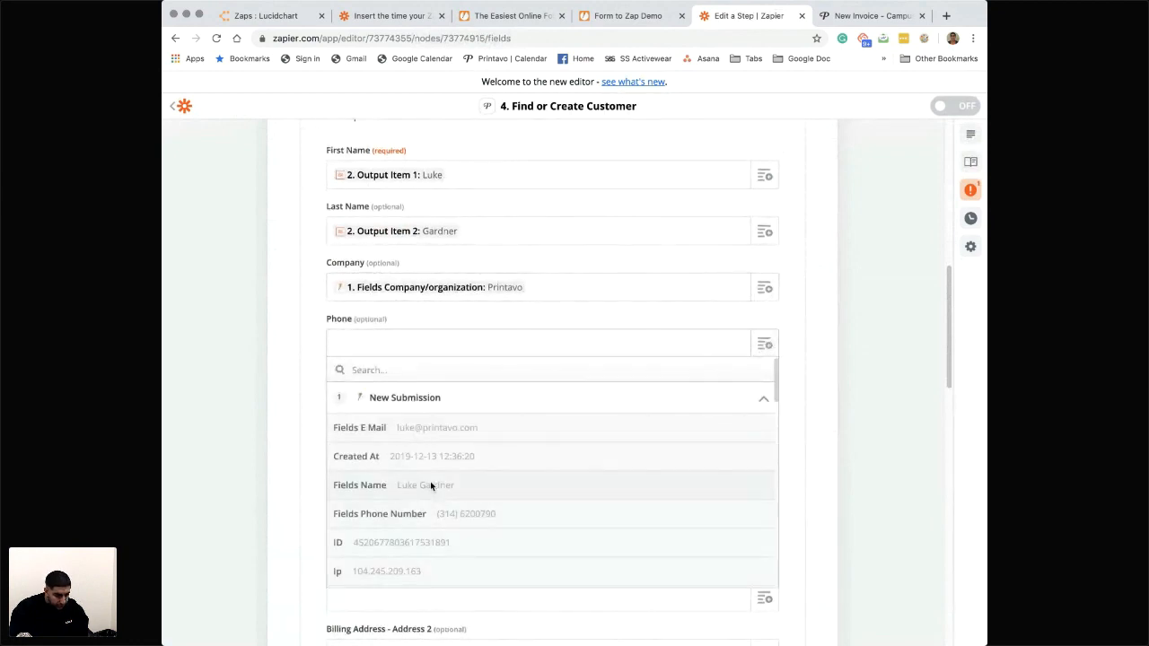
pyautogui.scroll(-1, 430, 485)
pyautogui.click(431, 484)
# - Map the customer's Notes field to the New Submission's Fields How Did You Hear About Us? value
pyautogui.click(765, 335)
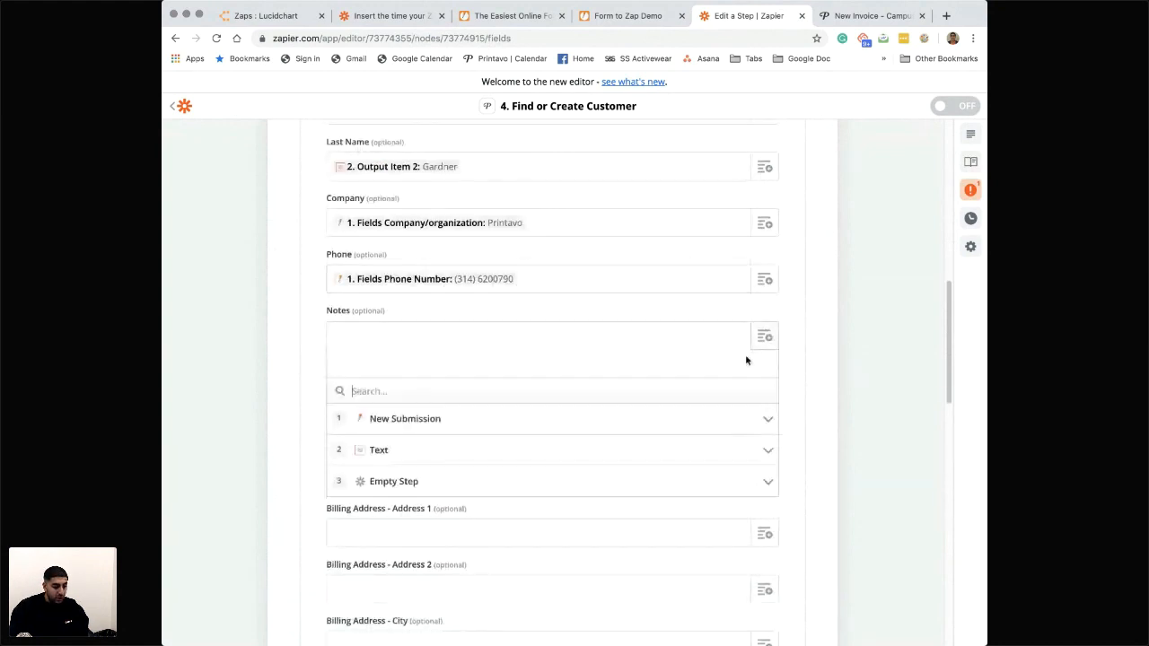
pyautogui.click(392, 425)
pyautogui.scroll(-5, 410, 518)
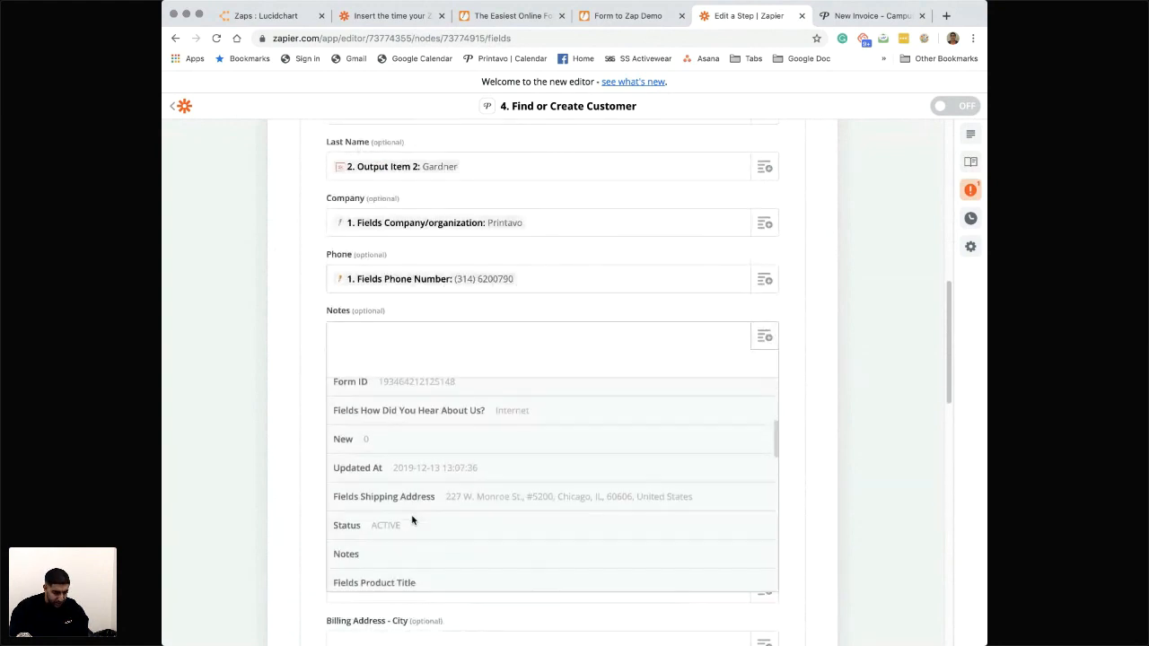
pyautogui.scroll(-10, 412, 520)
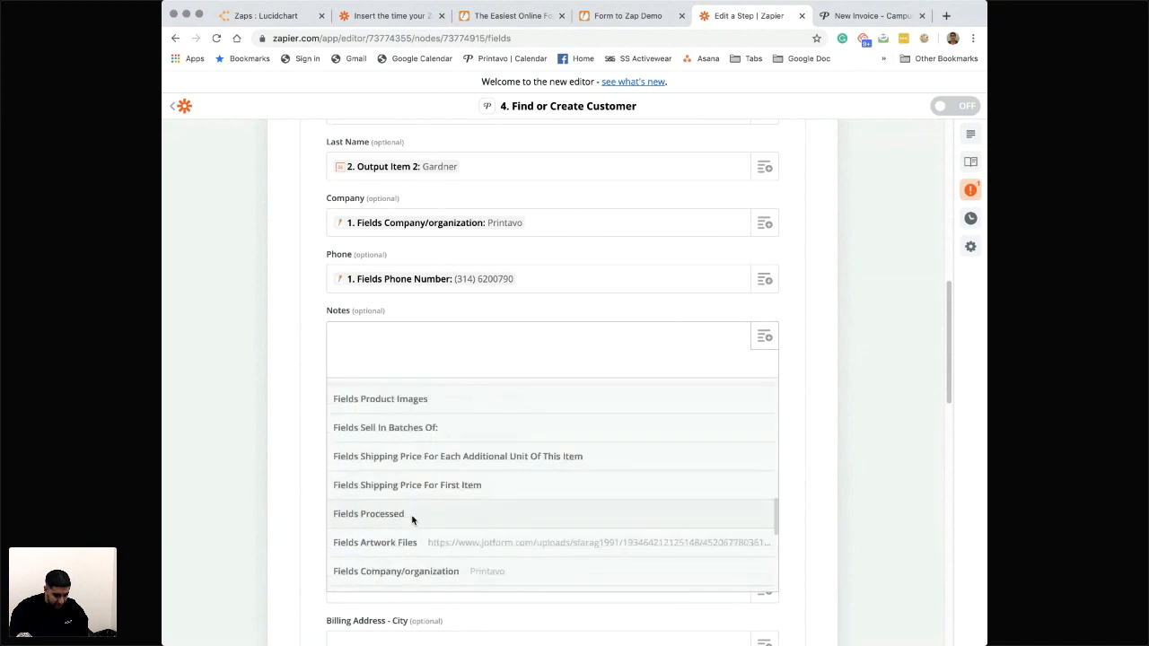
pyautogui.scroll(-8, 412, 520)
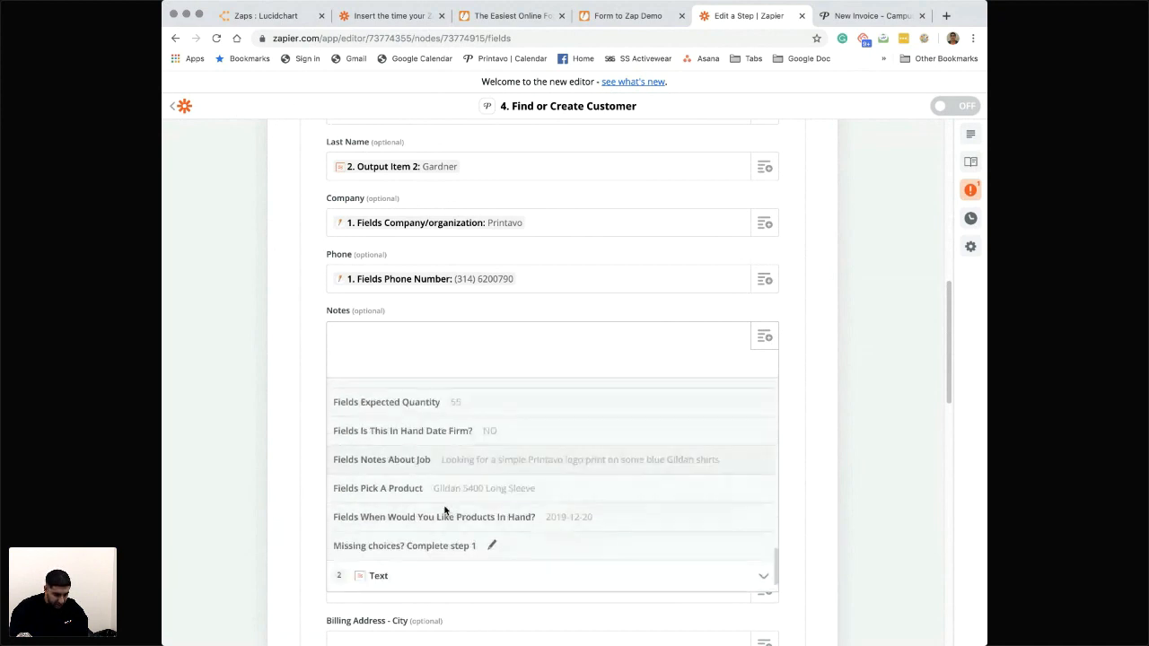
pyautogui.scroll(-2, 445, 510)
pyautogui.scroll(10, 444, 510)
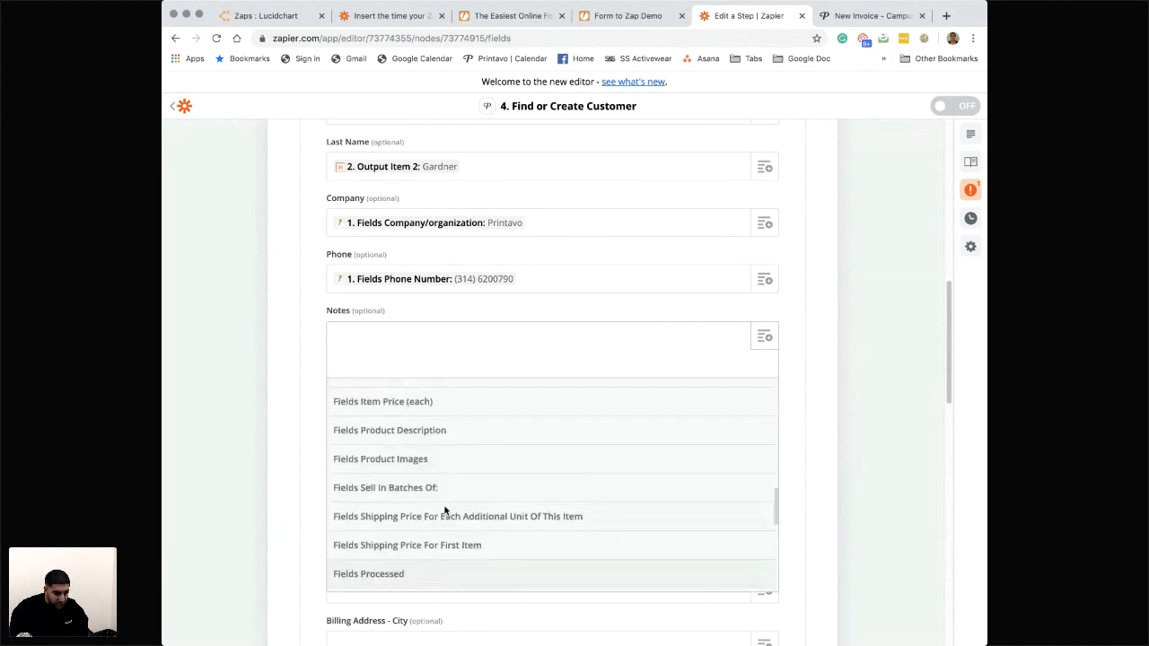
pyautogui.scroll(12, 445, 510)
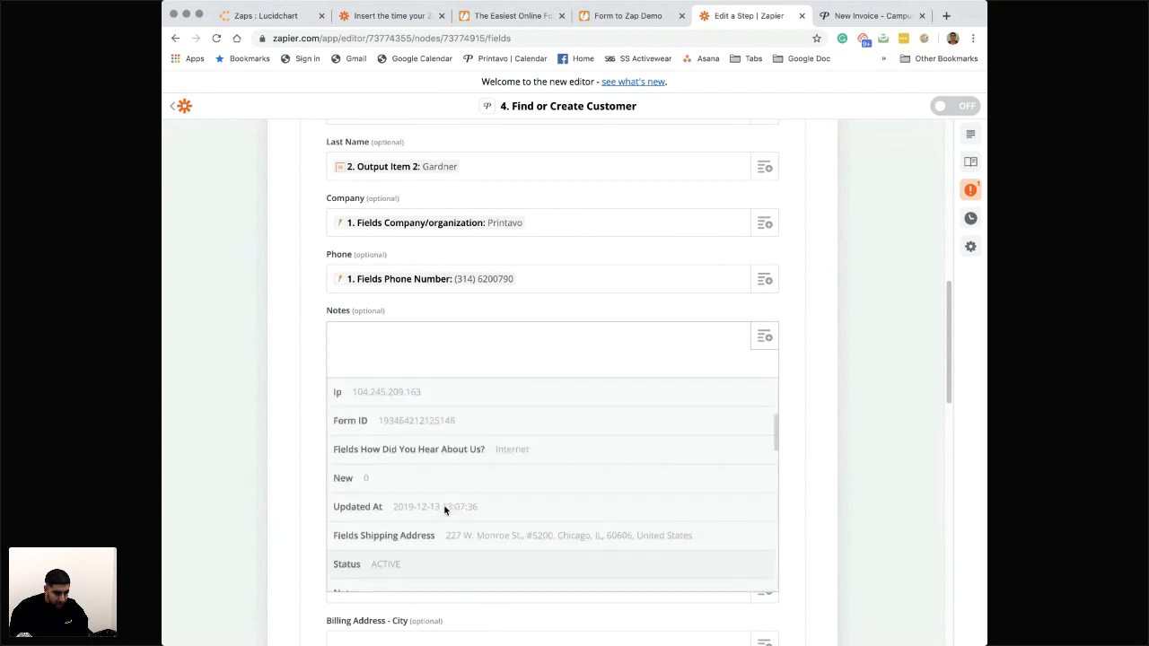
pyautogui.scroll(2, 445, 510)
pyautogui.click(470, 507)
# - Map the customer's Shipping Address - Address 1 field to the New Submission's Fields Shipping Address value
pyautogui.scroll(-1, 591, 324)
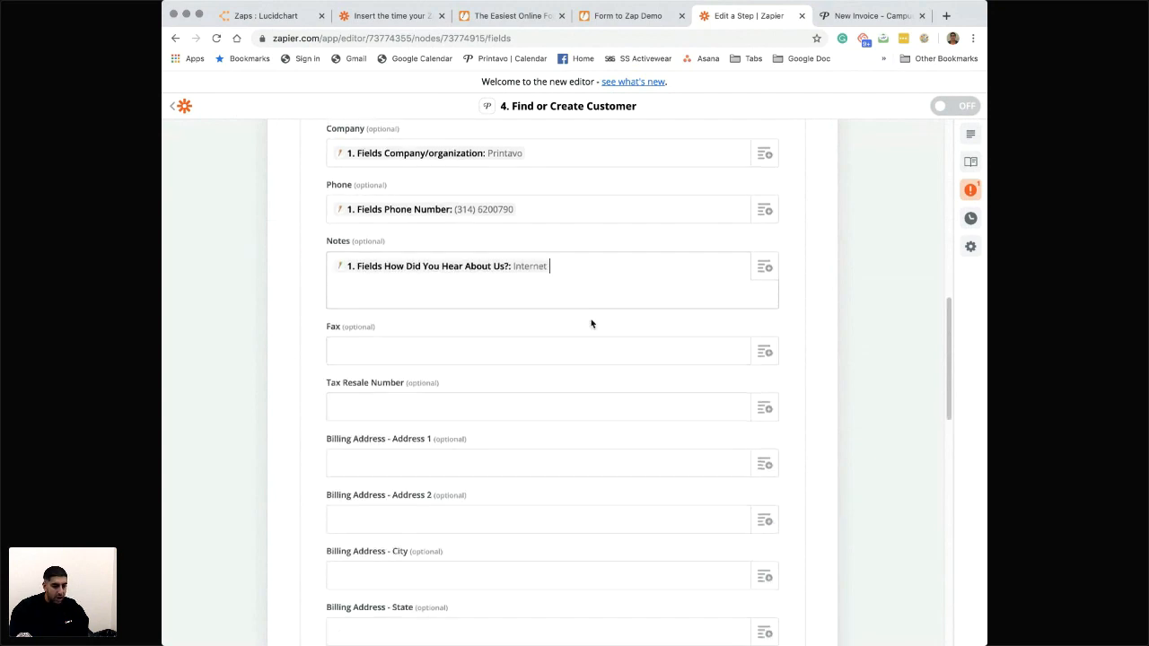
pyautogui.scroll(-5, 629, 277)
pyautogui.scroll(1, 619, 290)
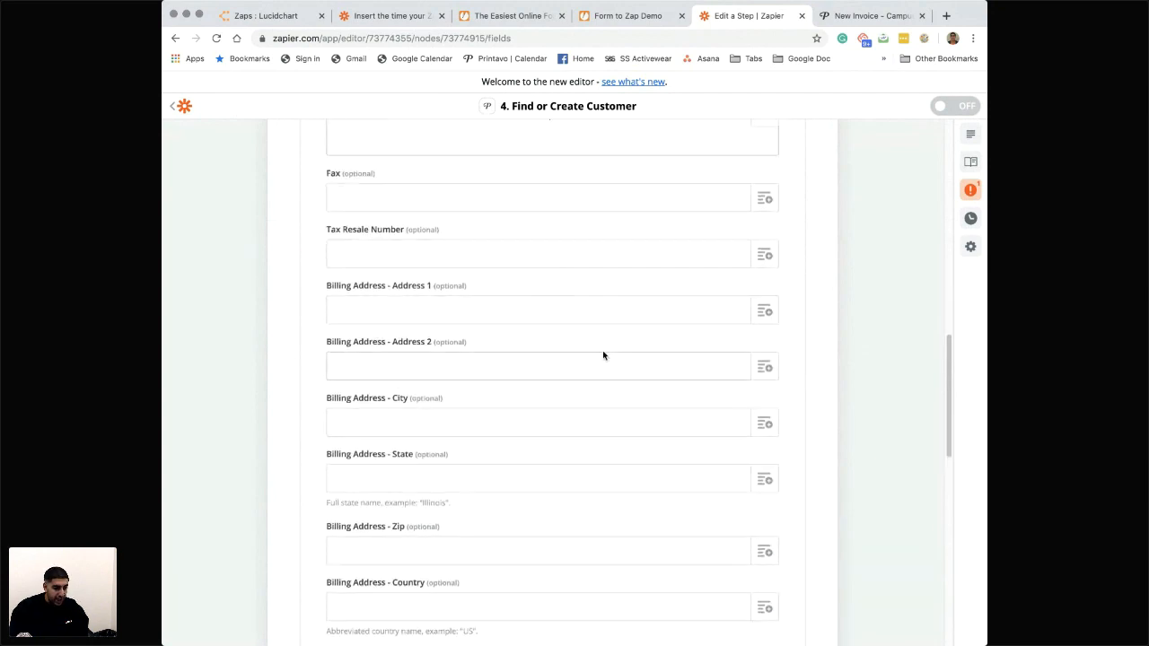
pyautogui.scroll(-5, 603, 355)
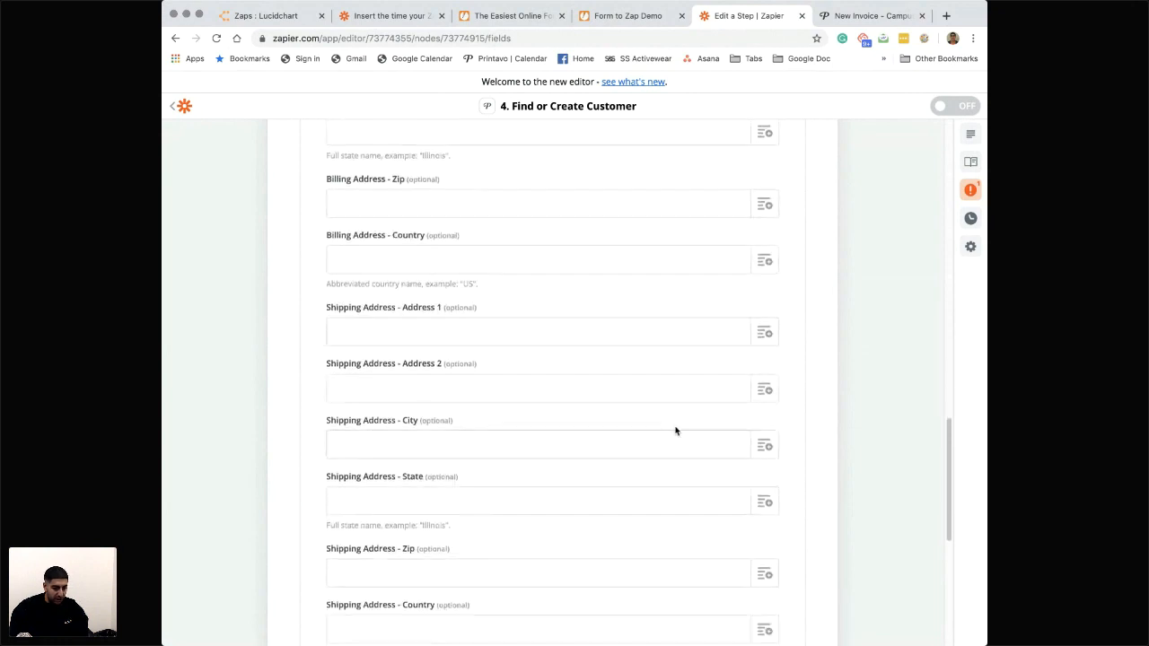
pyautogui.click(764, 335)
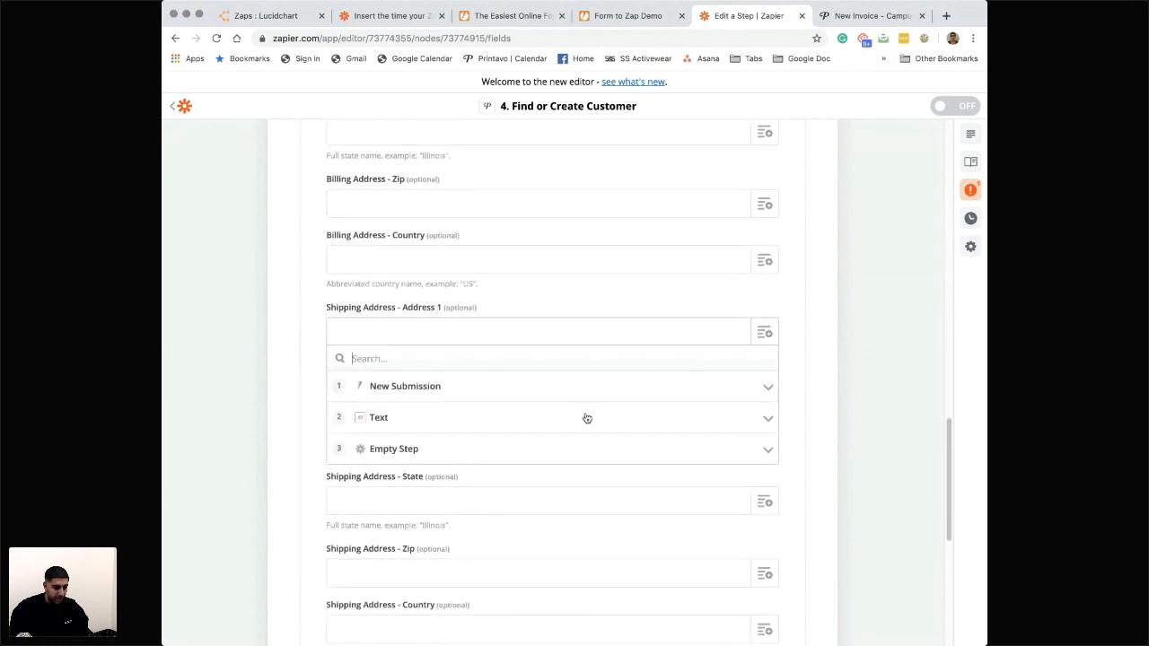
pyautogui.click(429, 388)
pyautogui.scroll(-5, 437, 457)
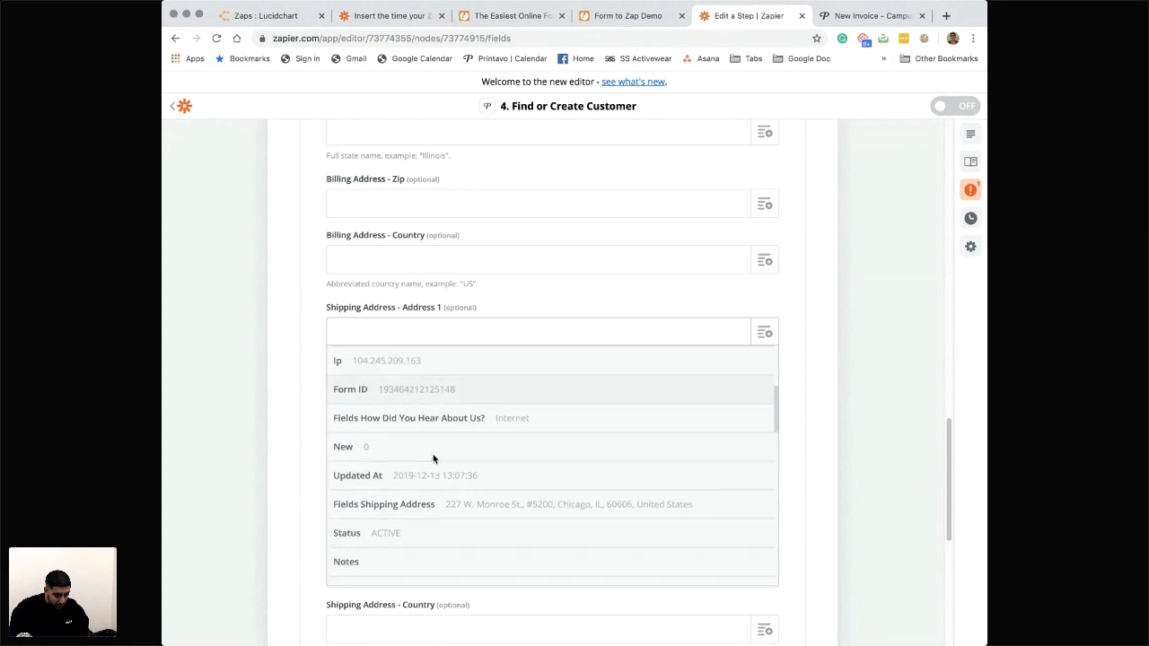
pyautogui.click(449, 504)
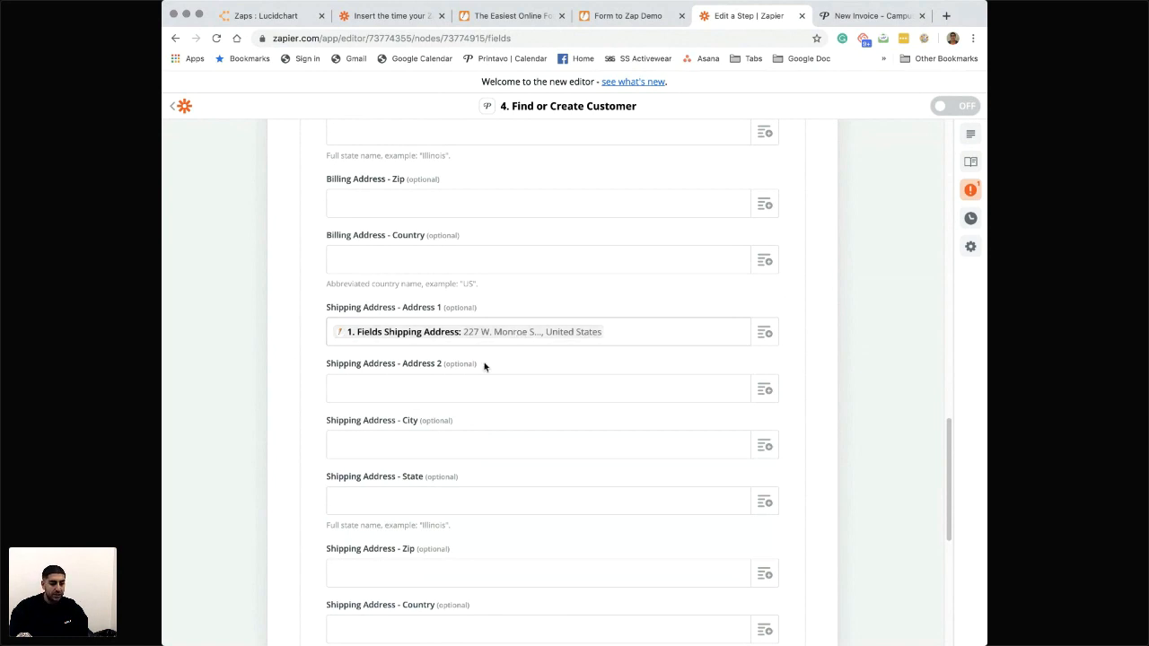
# - Rename the Text formatter step as Format First and Last Name and finish editing it
pyautogui.scroll(-1, 446, 418)
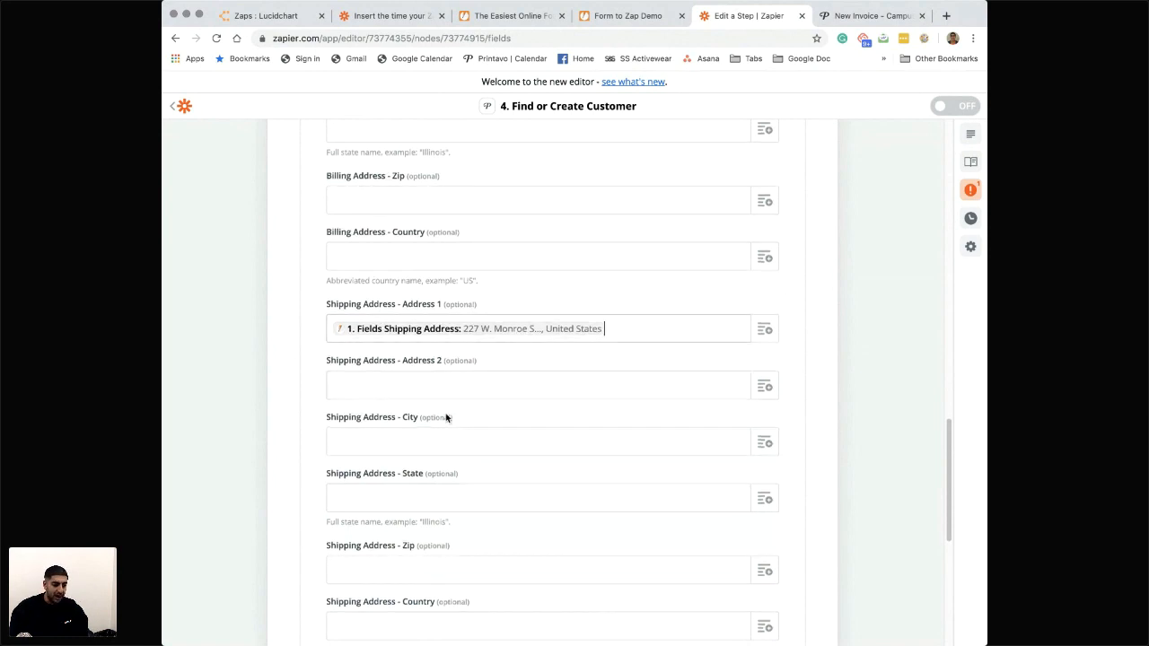
pyautogui.scroll(-1, 446, 418)
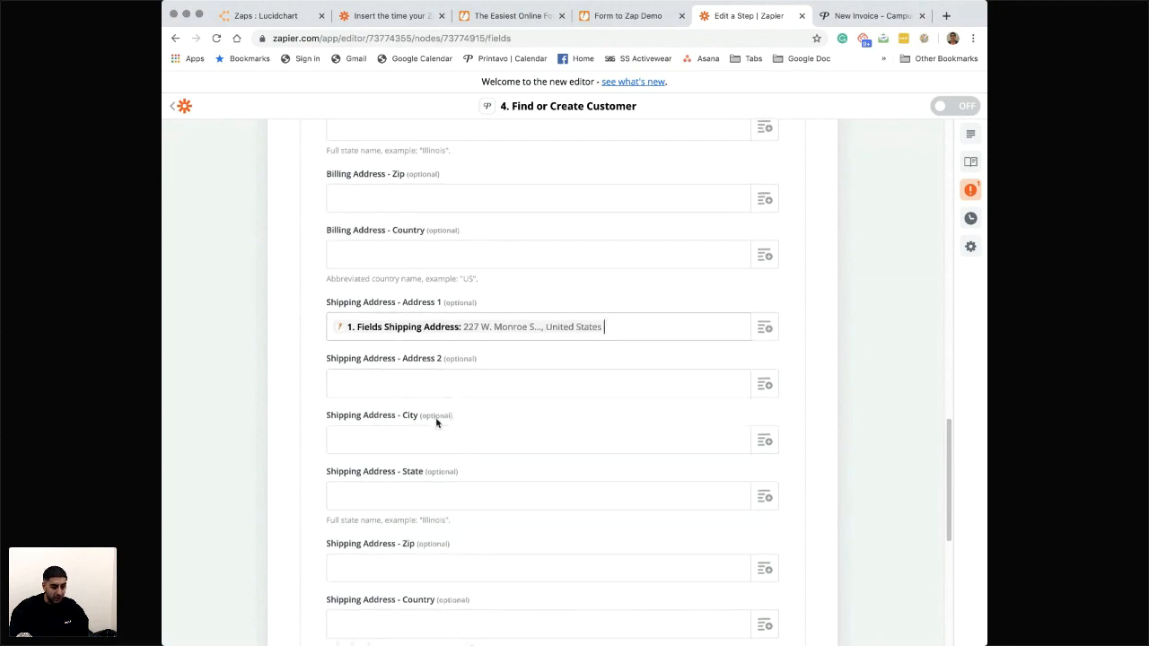
pyautogui.scroll(-2, 438, 423)
pyautogui.scroll(10, 442, 421)
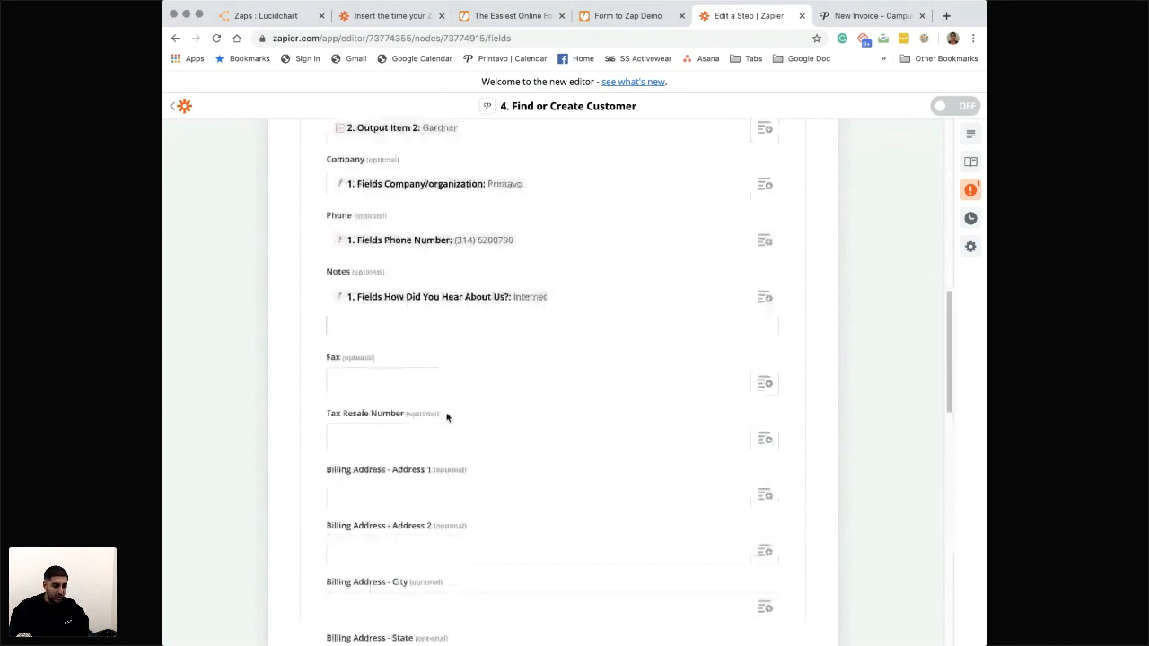
pyautogui.scroll(15, 506, 329)
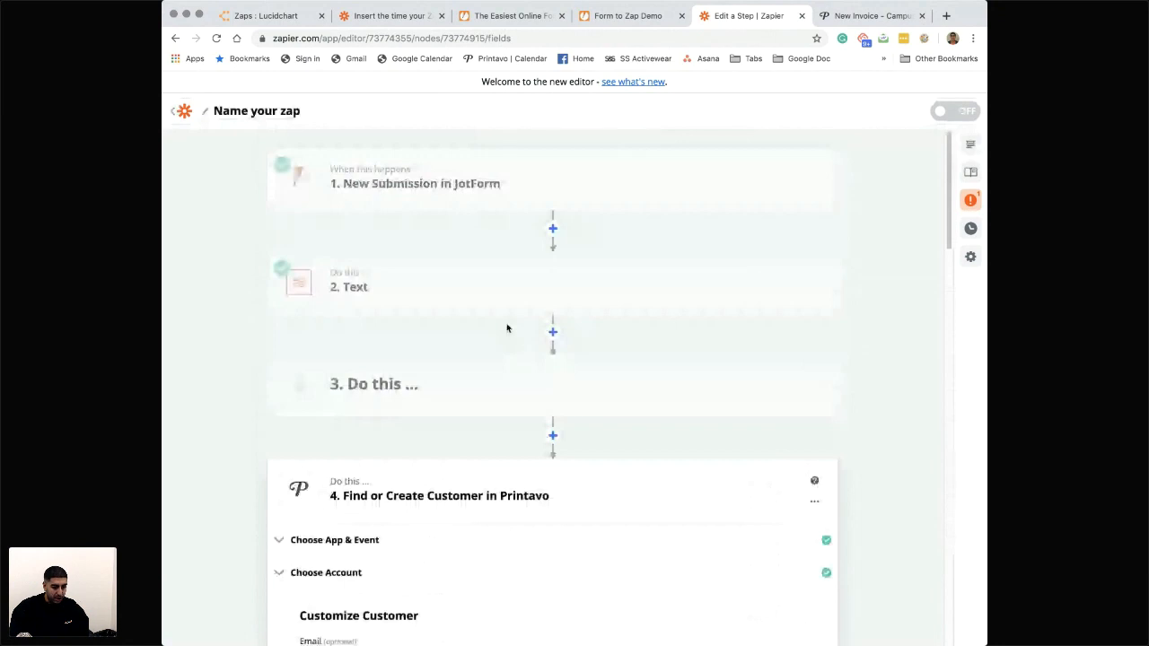
pyautogui.moveTo(803, 285)
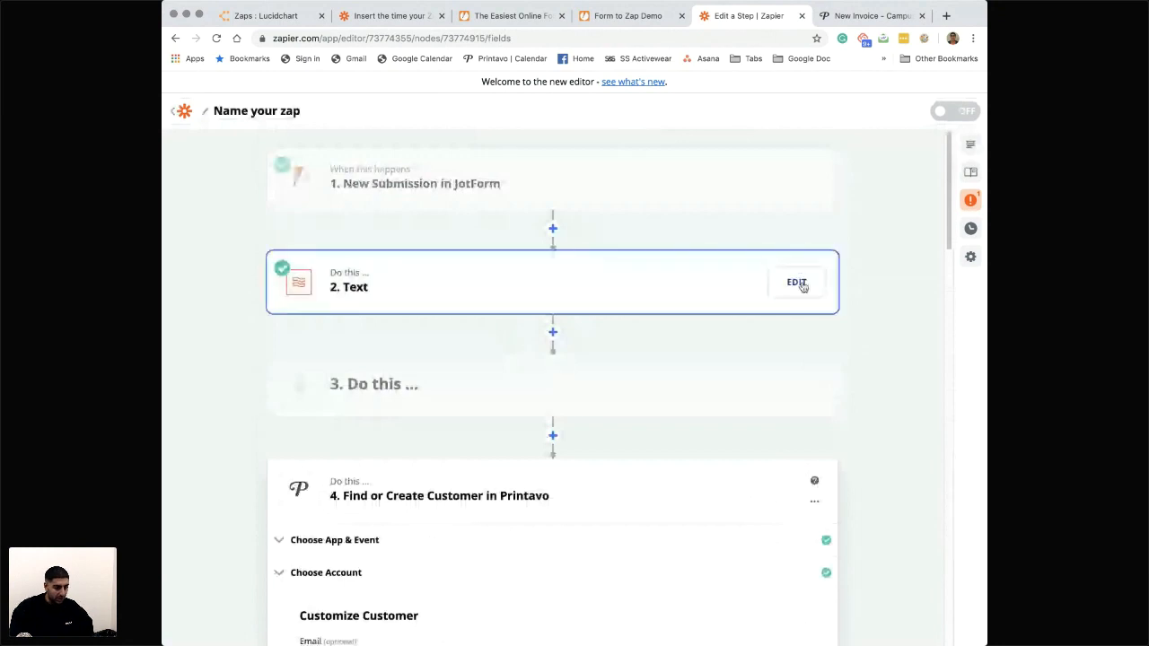
pyautogui.click(797, 283)
pyautogui.click(813, 187)
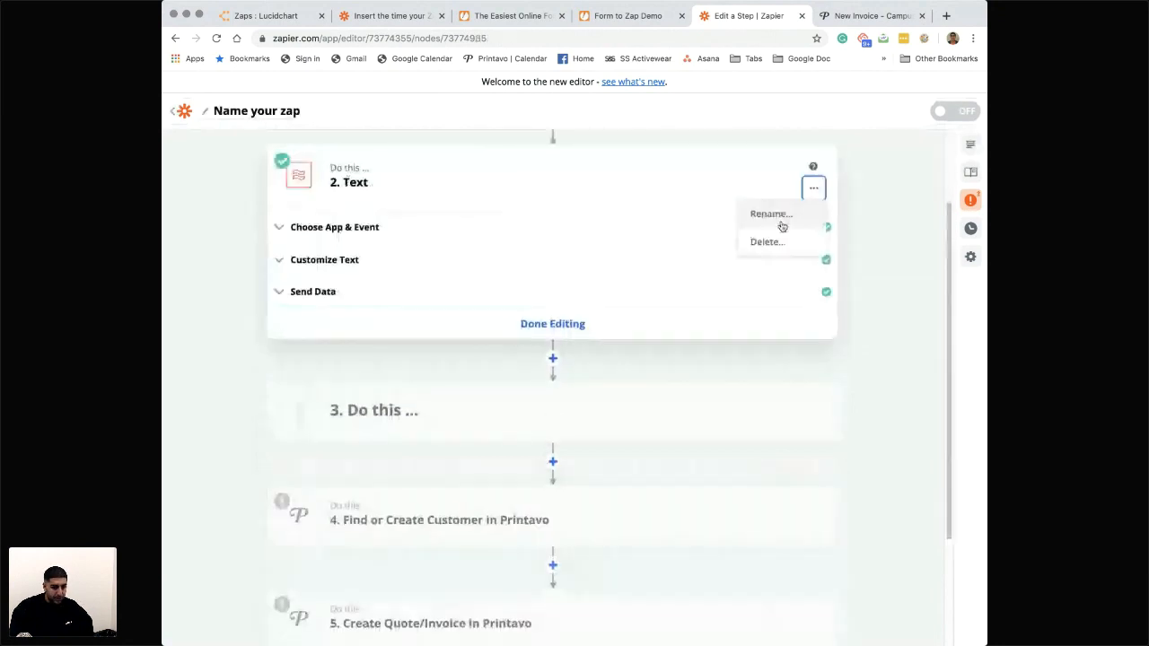
pyautogui.click(771, 214)
pyautogui.write('Format Fi')
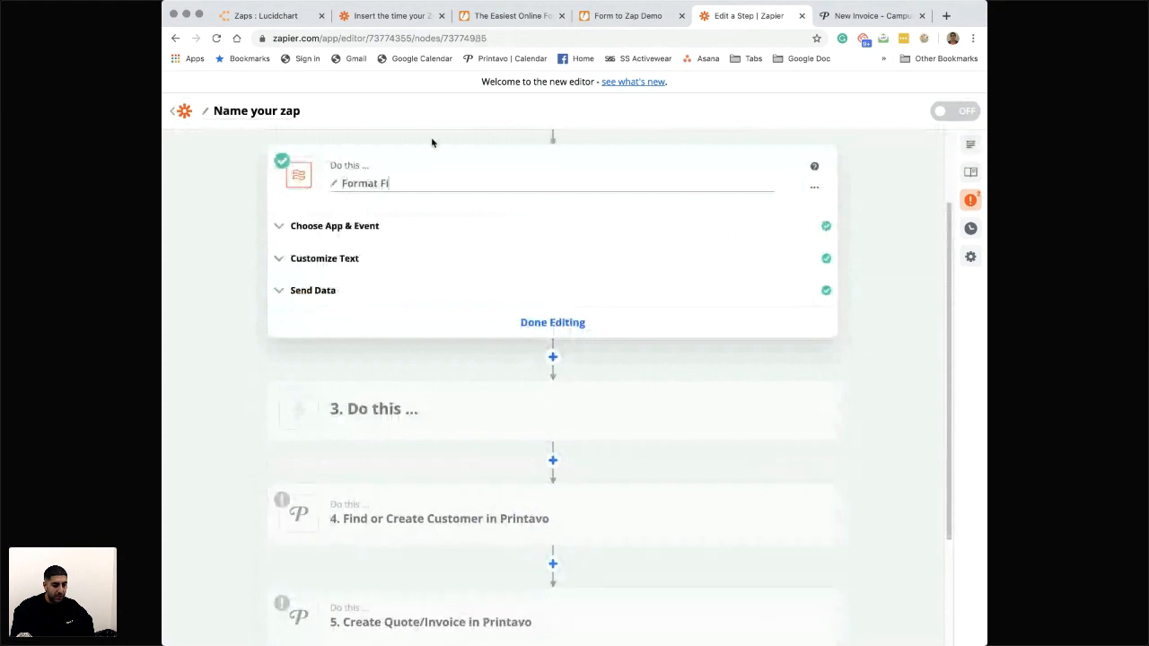
pyautogui.write('rst and Last Name')
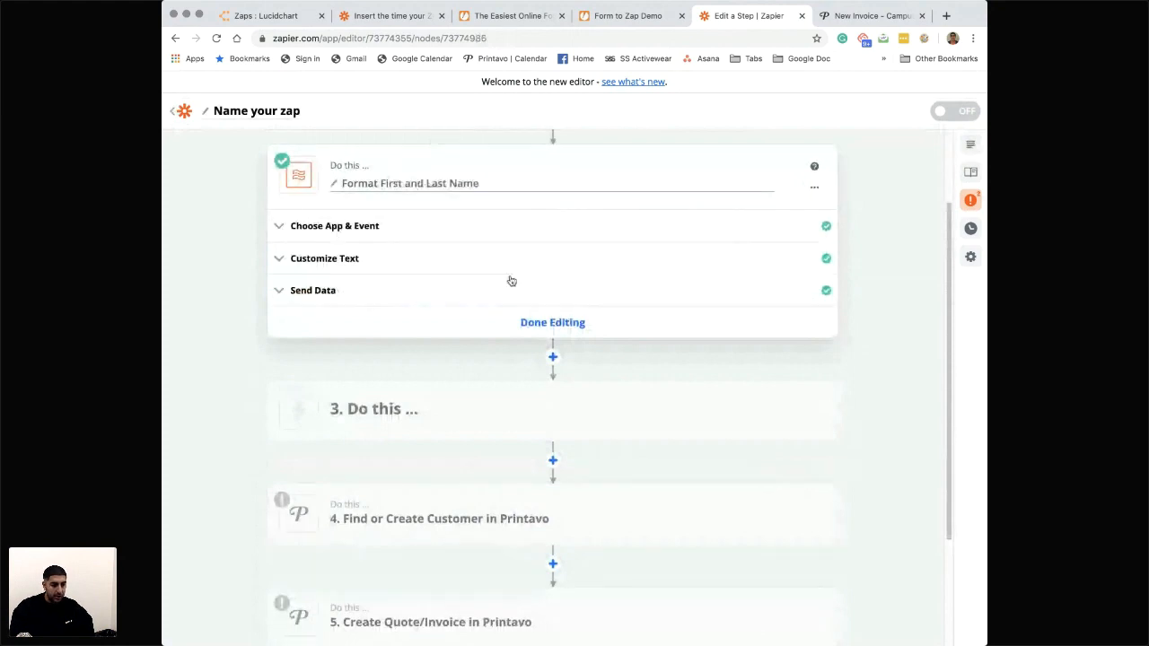
pyautogui.click(540, 320)
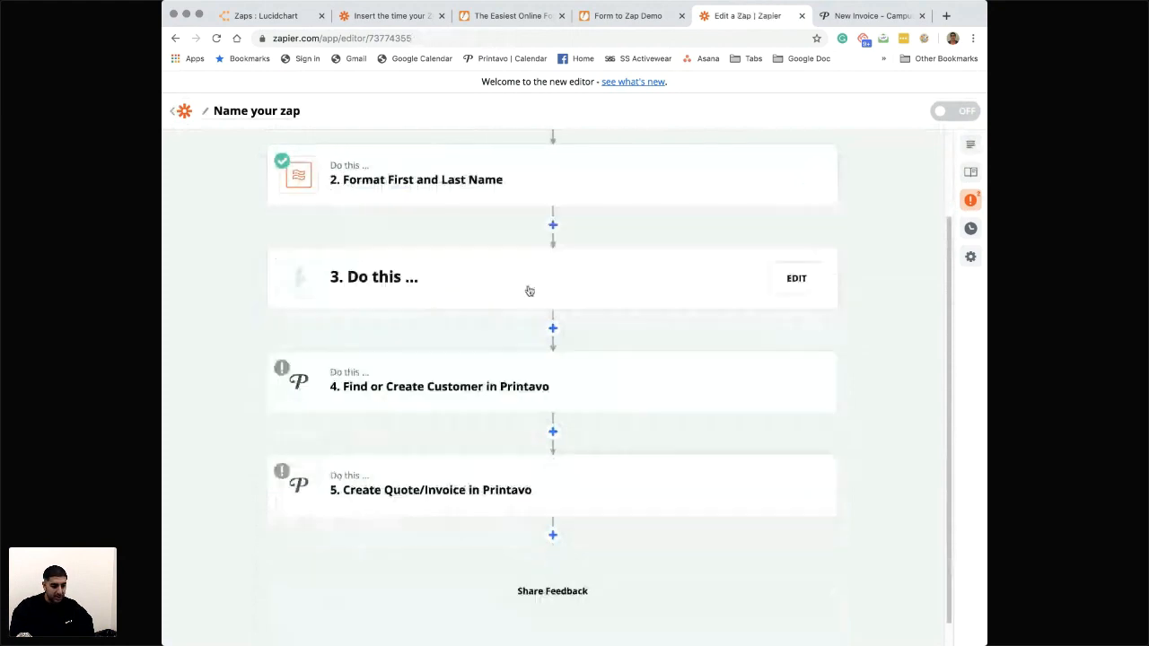
# - Set up the empty third step as a Formatter by Zapier action with the Text event and continue to its customization
pyautogui.click(530, 291)
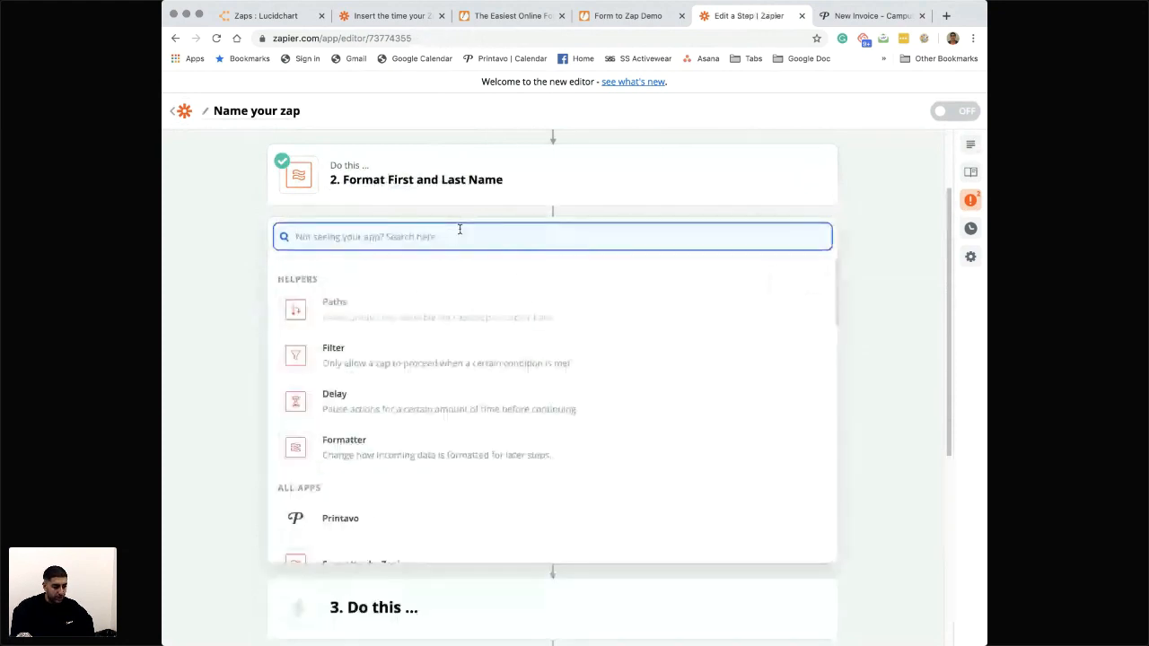
pyautogui.click(391, 439)
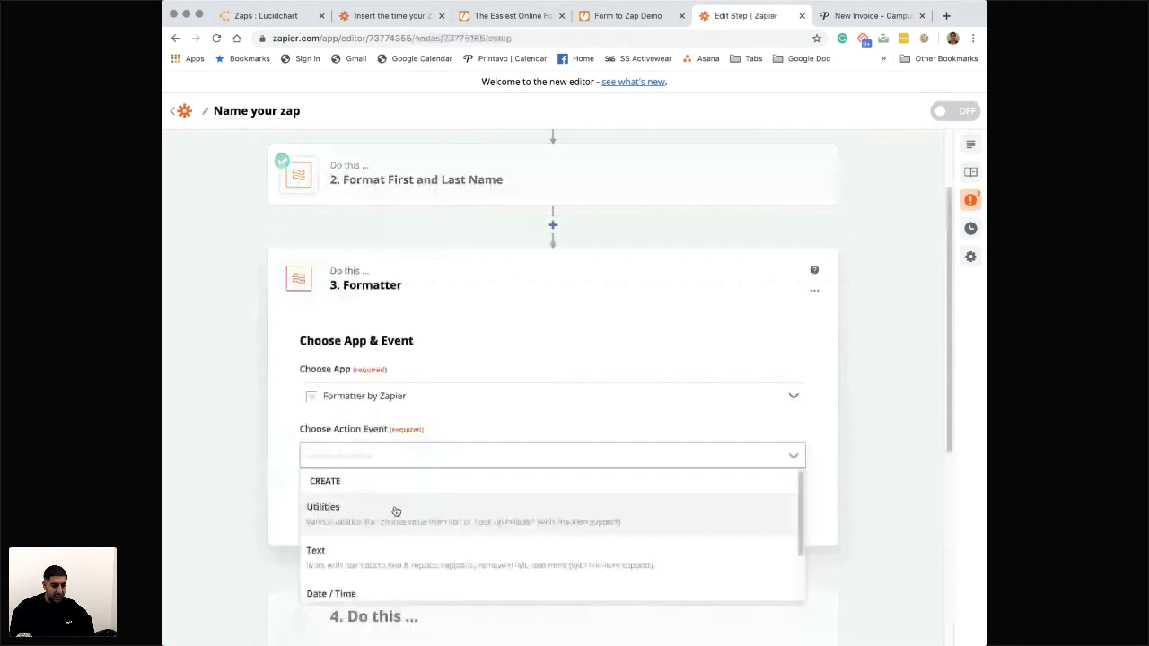
pyautogui.click(386, 555)
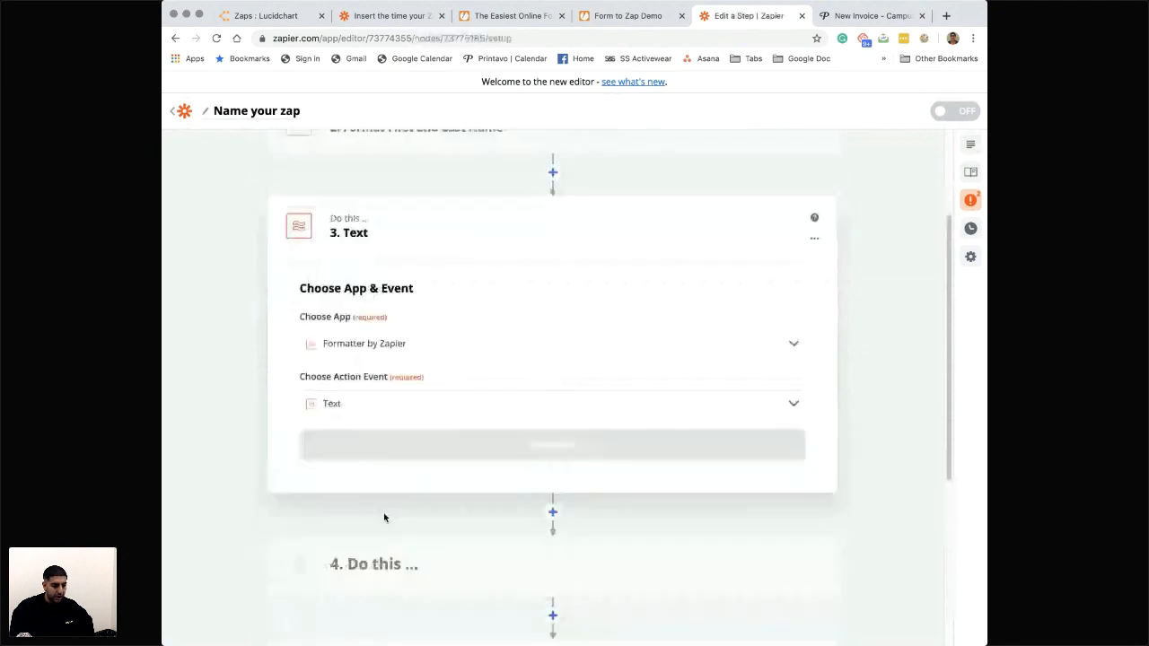
pyautogui.click(434, 438)
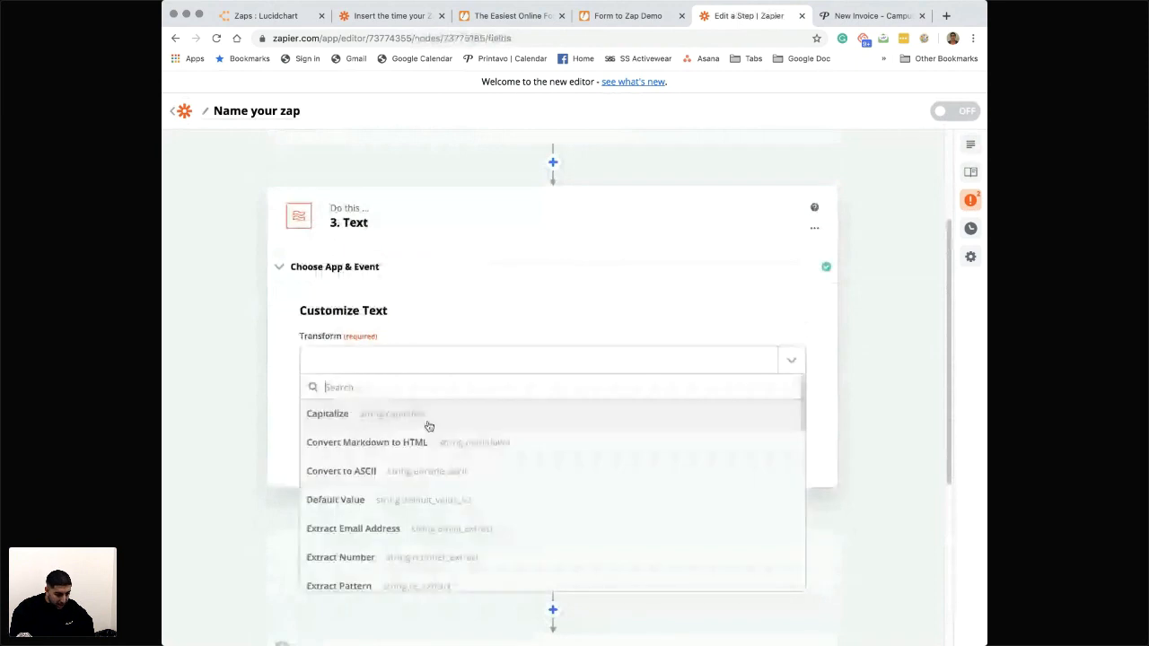
# - Set the transform to Split Text and map its Input to the New Submission's Fields Shipping Address value
pyautogui.scroll(-2, 393, 490)
pyautogui.scroll(-5, 392, 489)
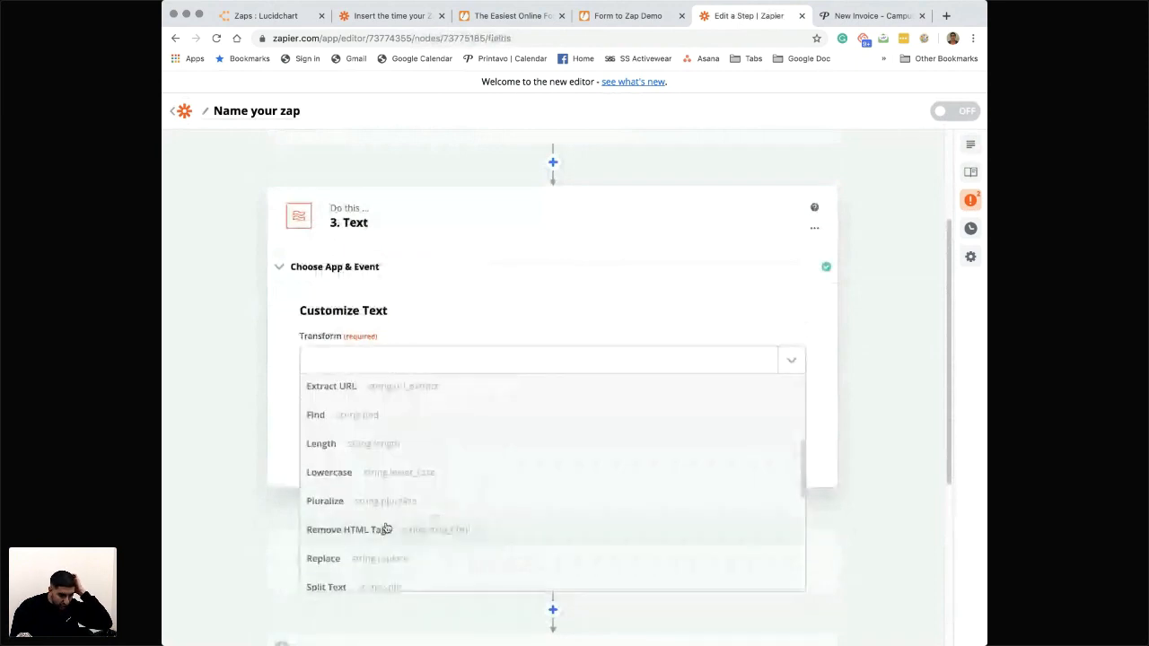
pyautogui.scroll(-3, 386, 530)
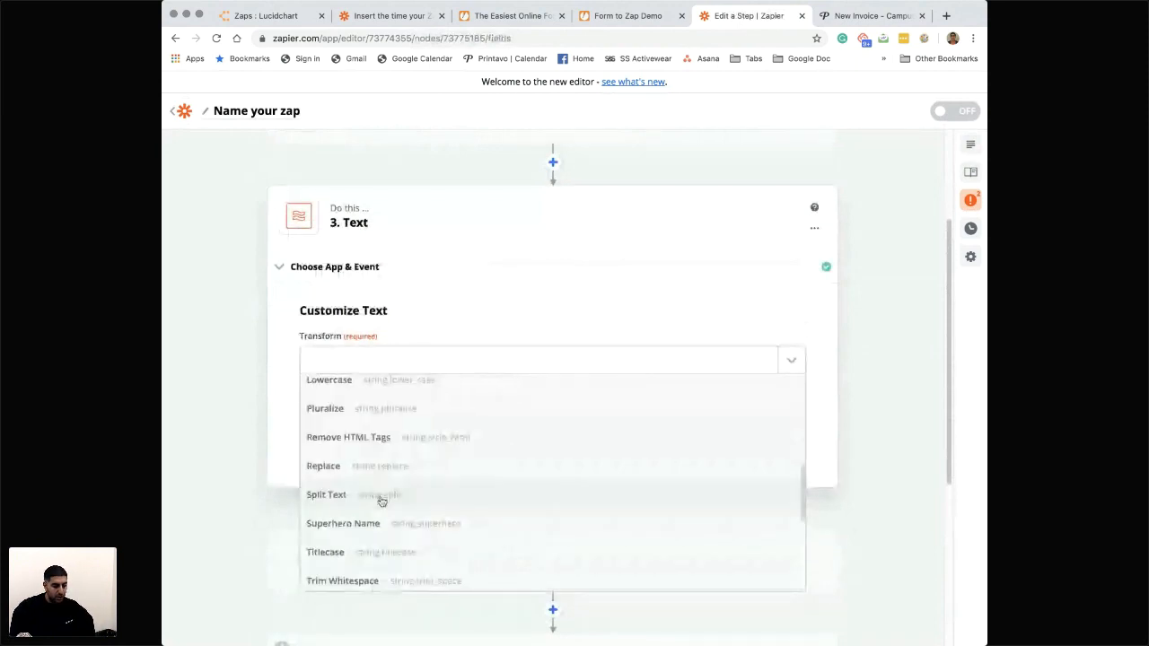
pyautogui.click(382, 496)
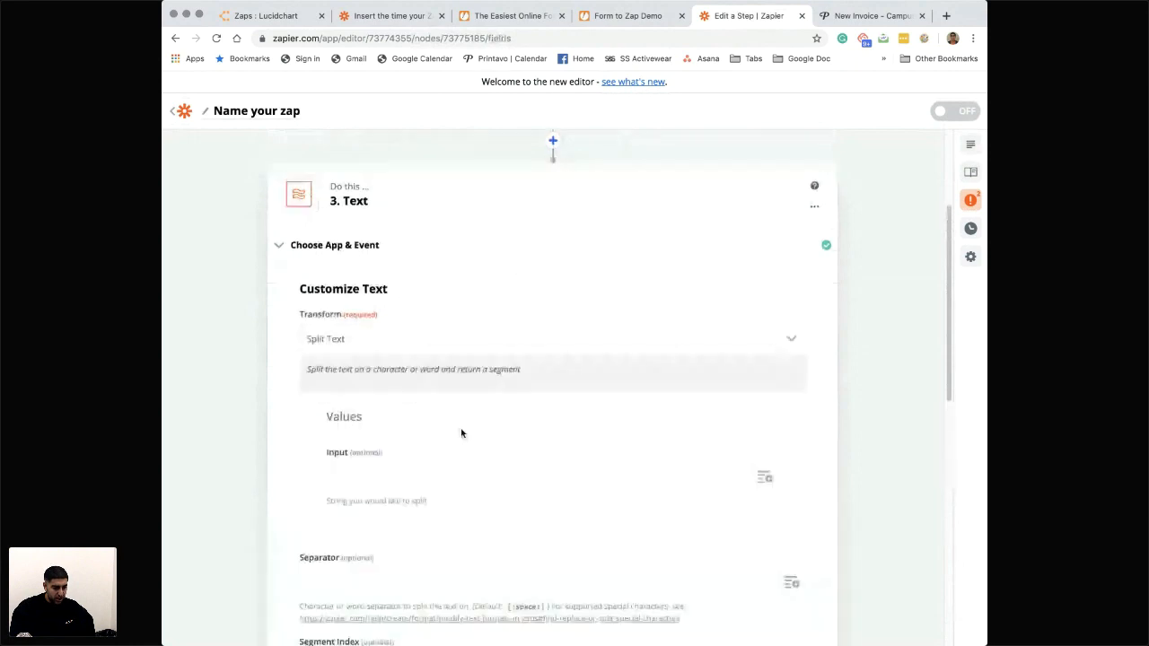
pyautogui.click(564, 477)
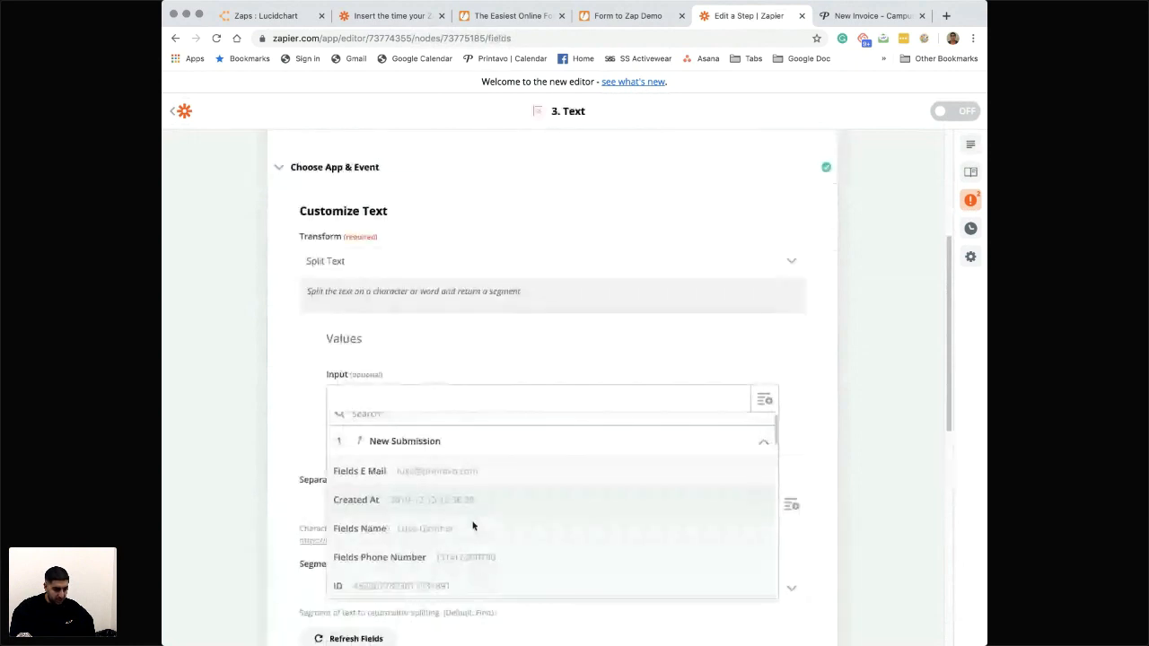
pyautogui.scroll(-5, 473, 527)
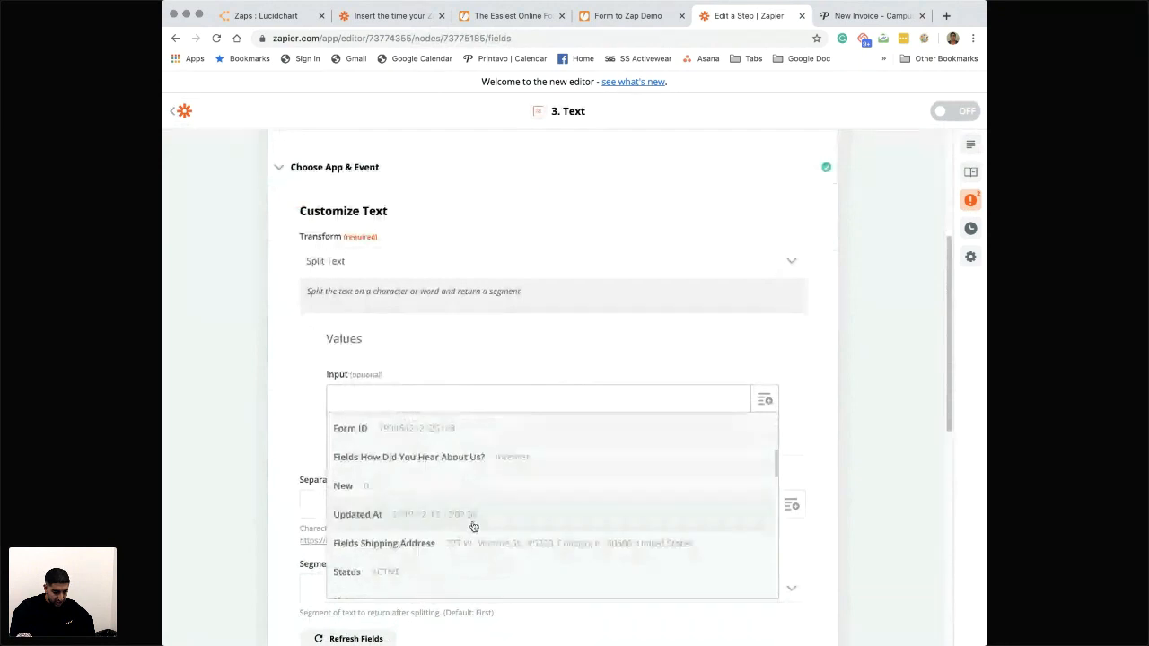
pyautogui.click(475, 530)
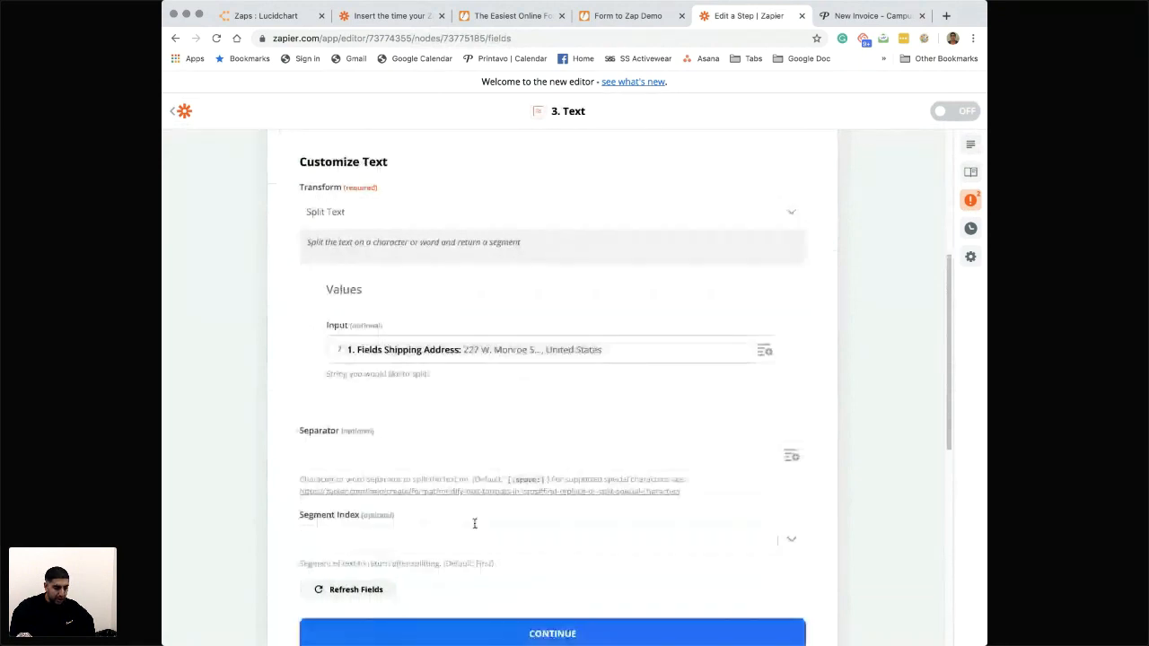
# - Set the separator to a comma and the Segment Index to All (as Separate Fields)
pyautogui.scroll(-1, 475, 523)
pyautogui.click(447, 407)
pyautogui.write(',')
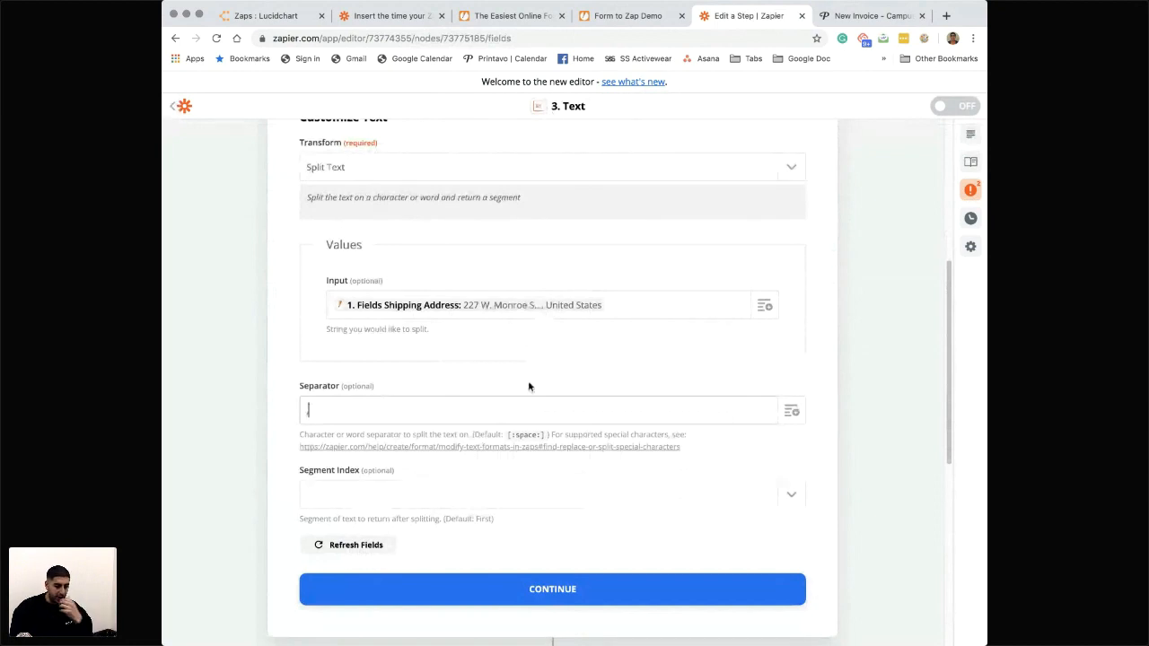
pyautogui.scroll(-1, 492, 457)
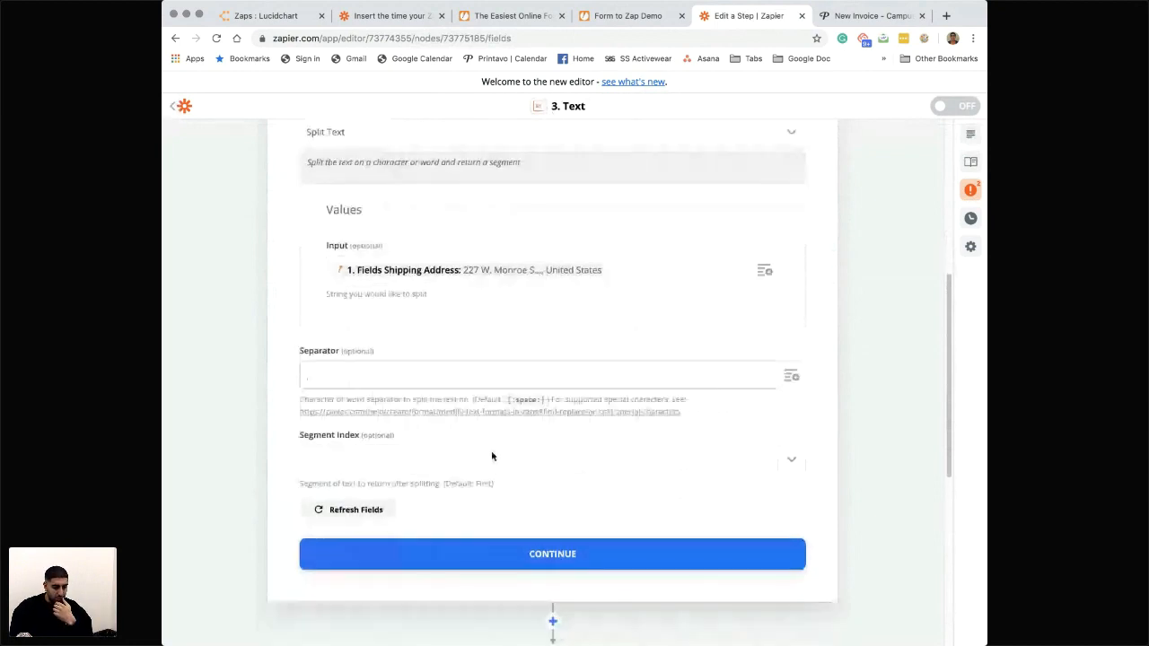
pyautogui.click(492, 457)
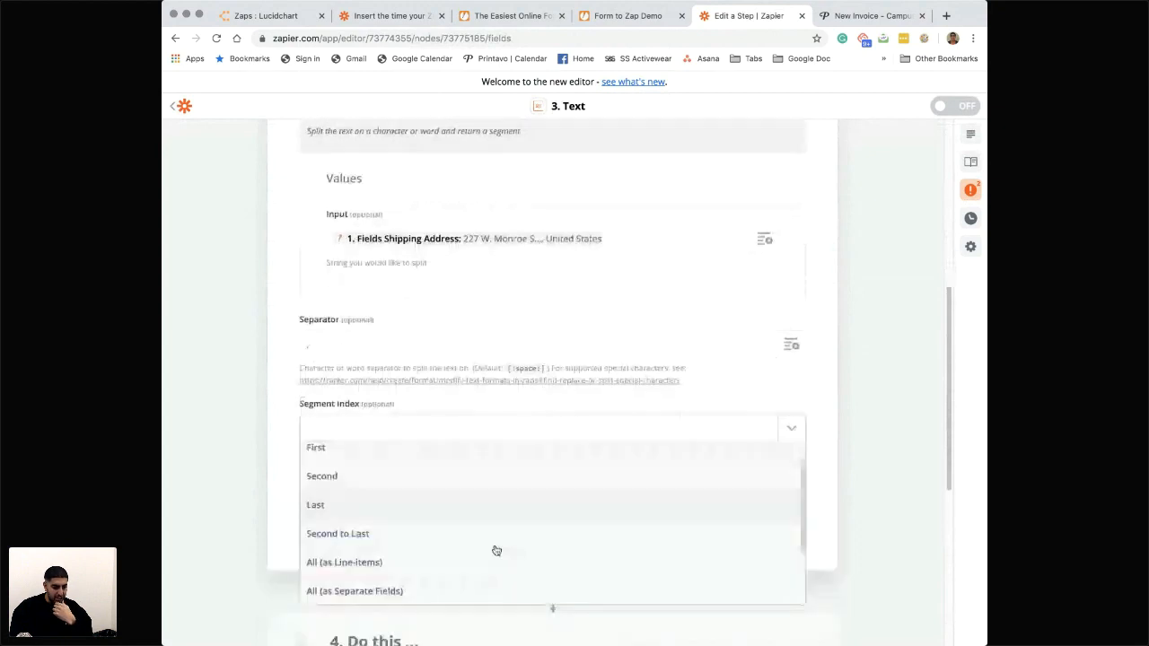
pyautogui.scroll(-2, 497, 551)
pyautogui.click(385, 520)
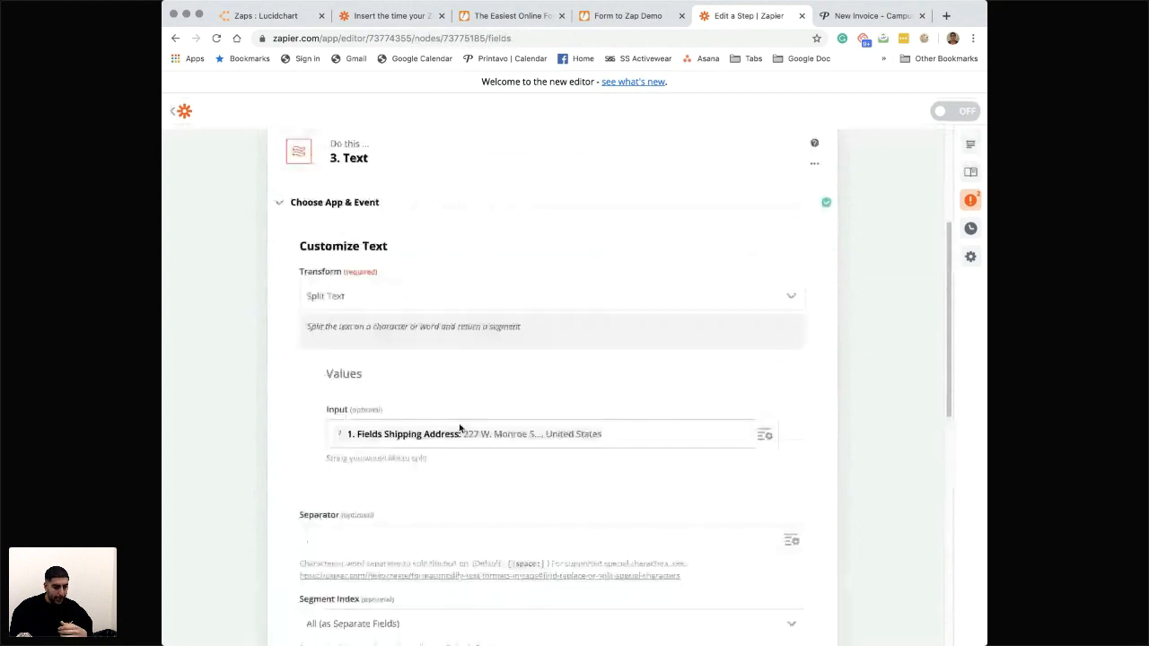
# - Rename the third step, the Text formatter, as Address Formatter
pyautogui.scroll(2, 460, 429)
pyautogui.click(814, 270)
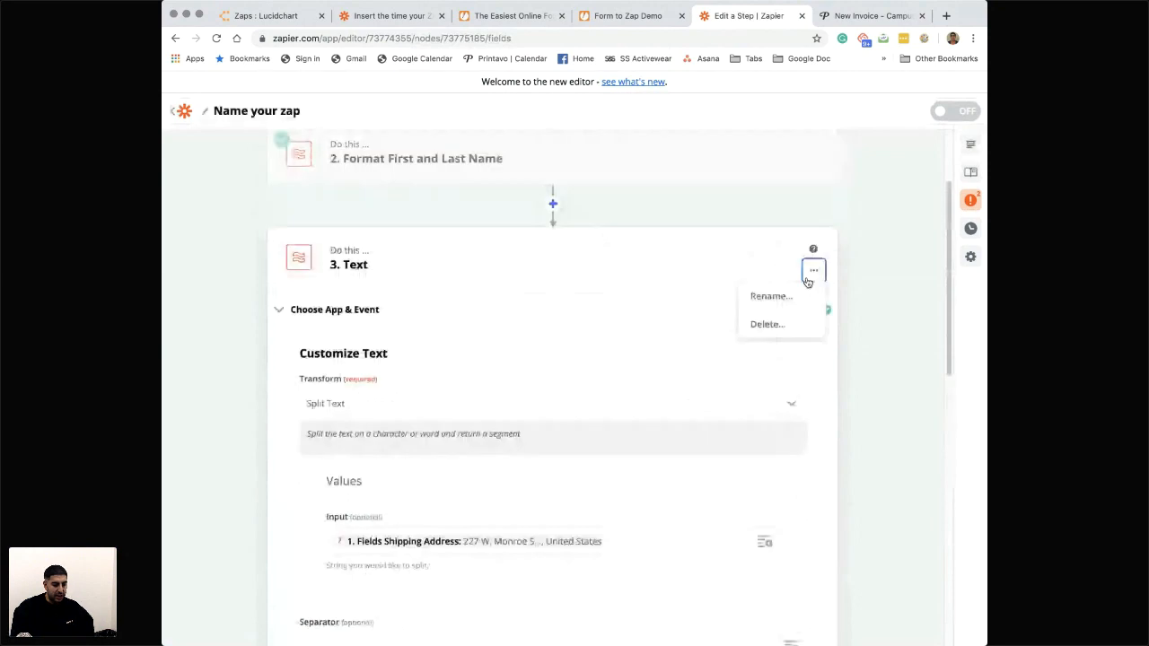
pyautogui.click(769, 296)
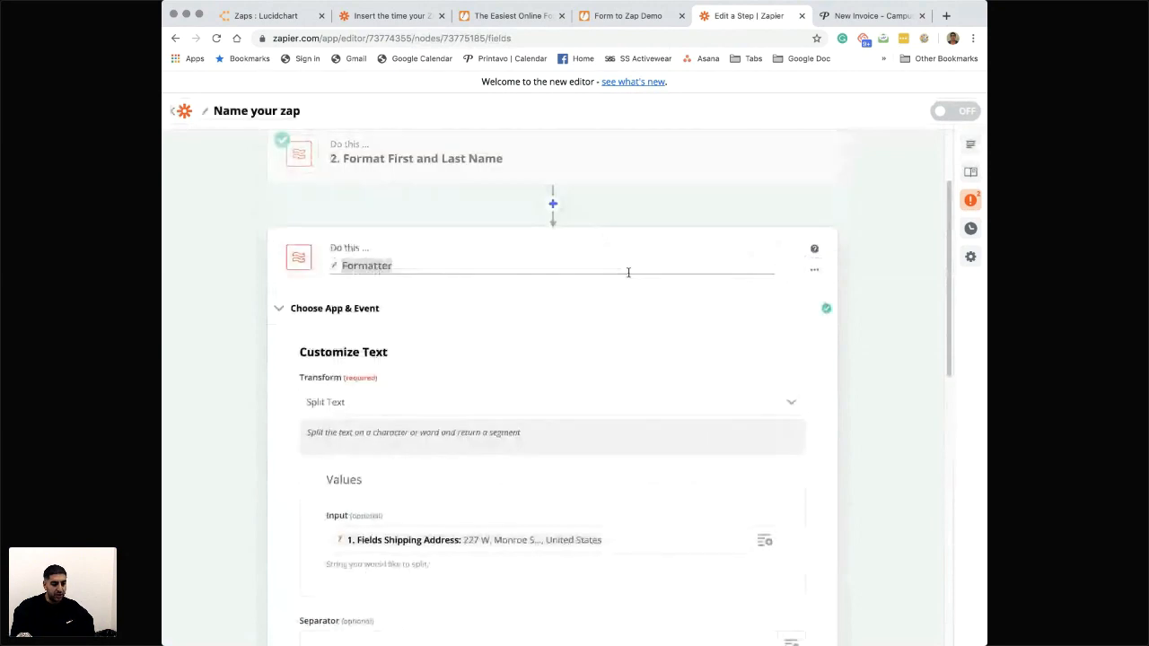
pyautogui.write('Address Format')
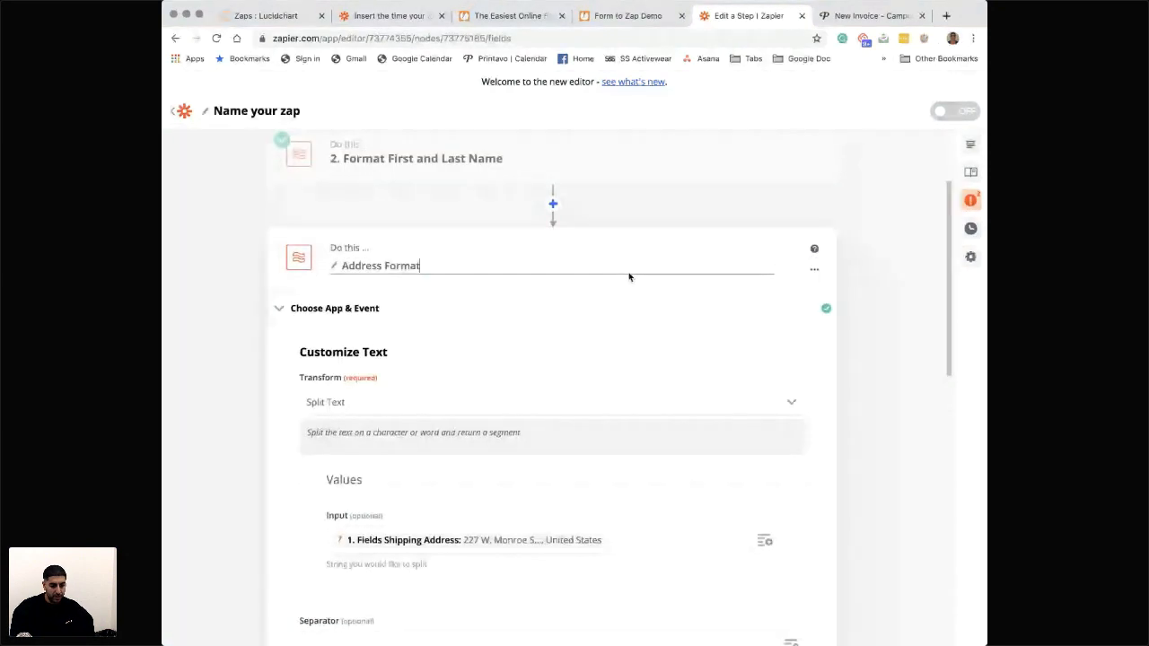
pyautogui.write('ter')
# - Continue to the Address Formatter's Send Data section and run its test for review
pyautogui.scroll(-3, 583, 511)
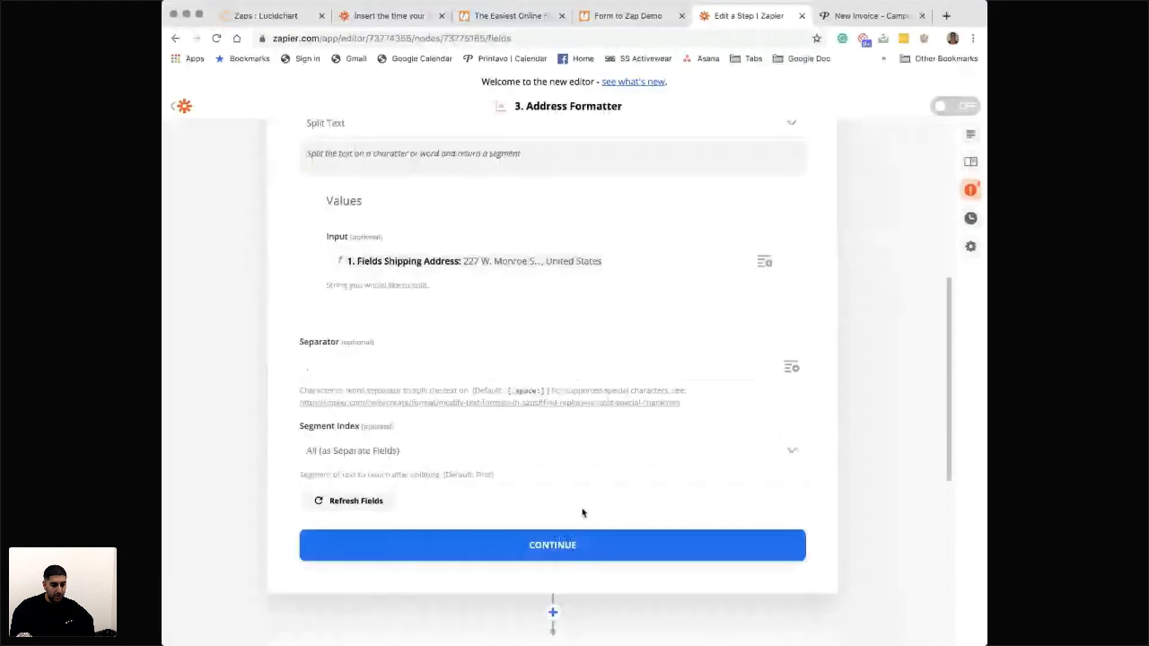
pyautogui.click(582, 544)
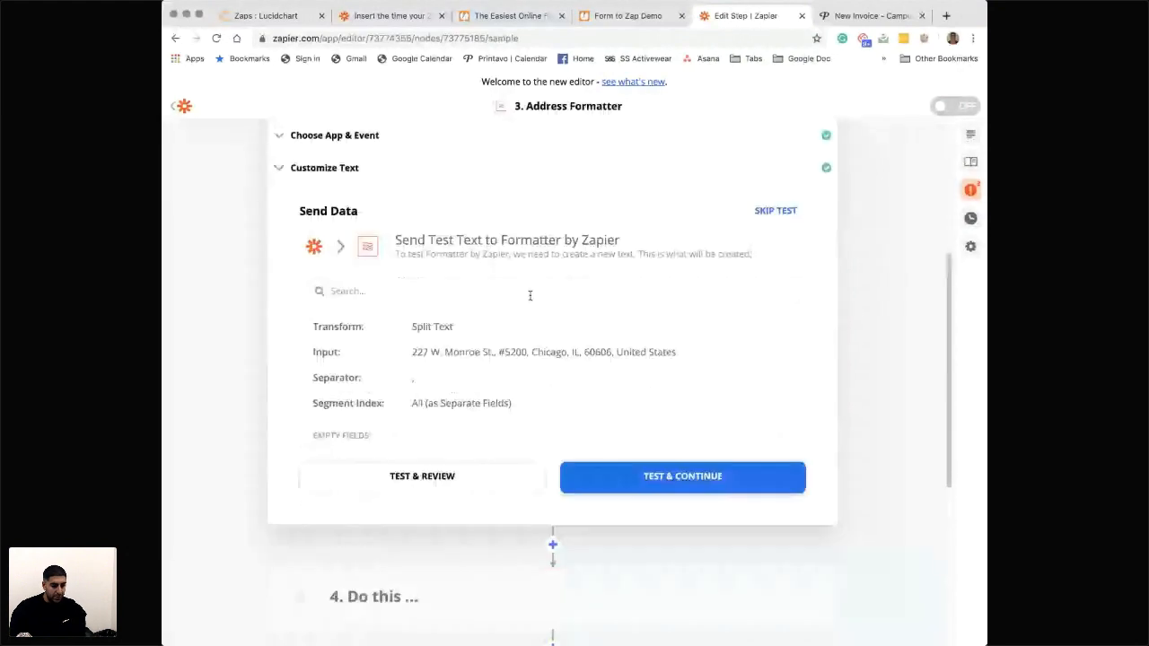
pyautogui.click(443, 477)
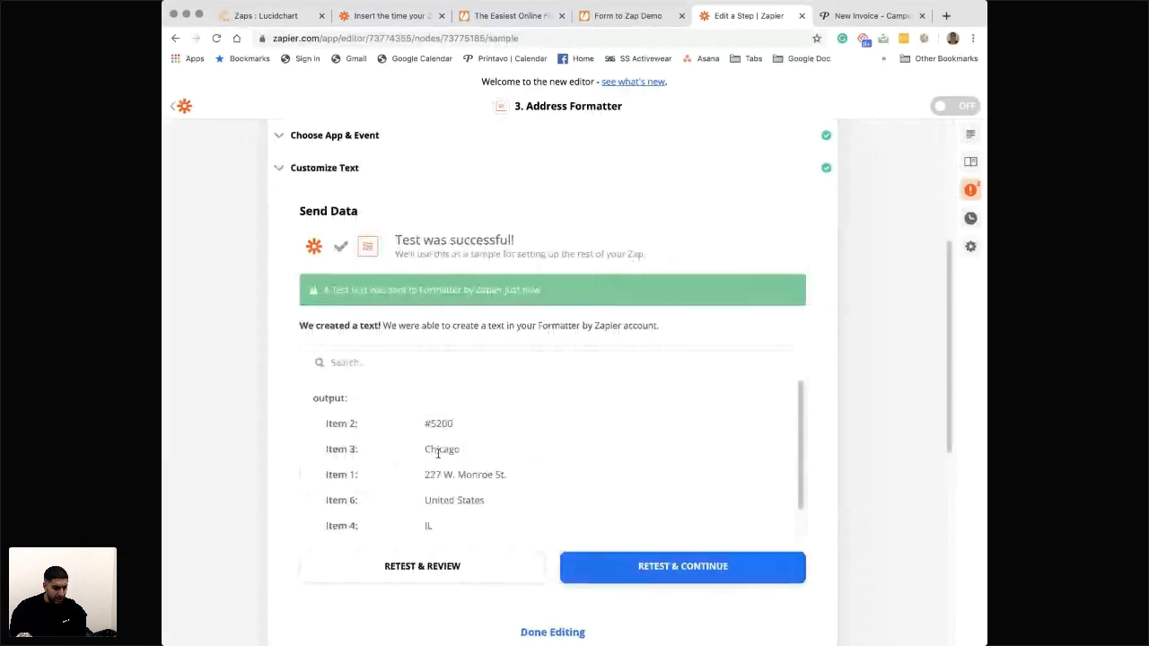
# - Review the split address items in the test output and finish editing the Address Formatter step
pyautogui.scroll(1, 438, 453)
pyautogui.scroll(-1, 439, 454)
pyautogui.moveTo(425, 489)
pyautogui.mouseDown()
pyautogui.moveTo(494, 488)
pyautogui.moveTo(418, 476)
pyautogui.mouseUp()
pyautogui.scroll(1, 492, 487)
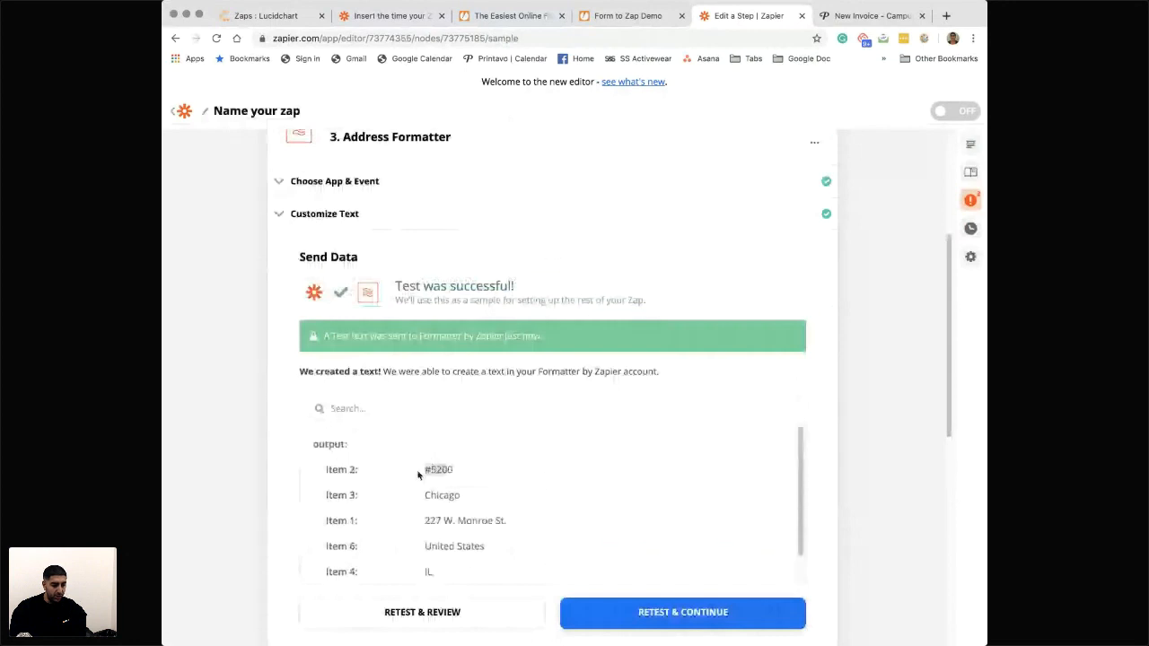
pyautogui.scroll(-1, 415, 470)
pyautogui.scroll(-1, 418, 467)
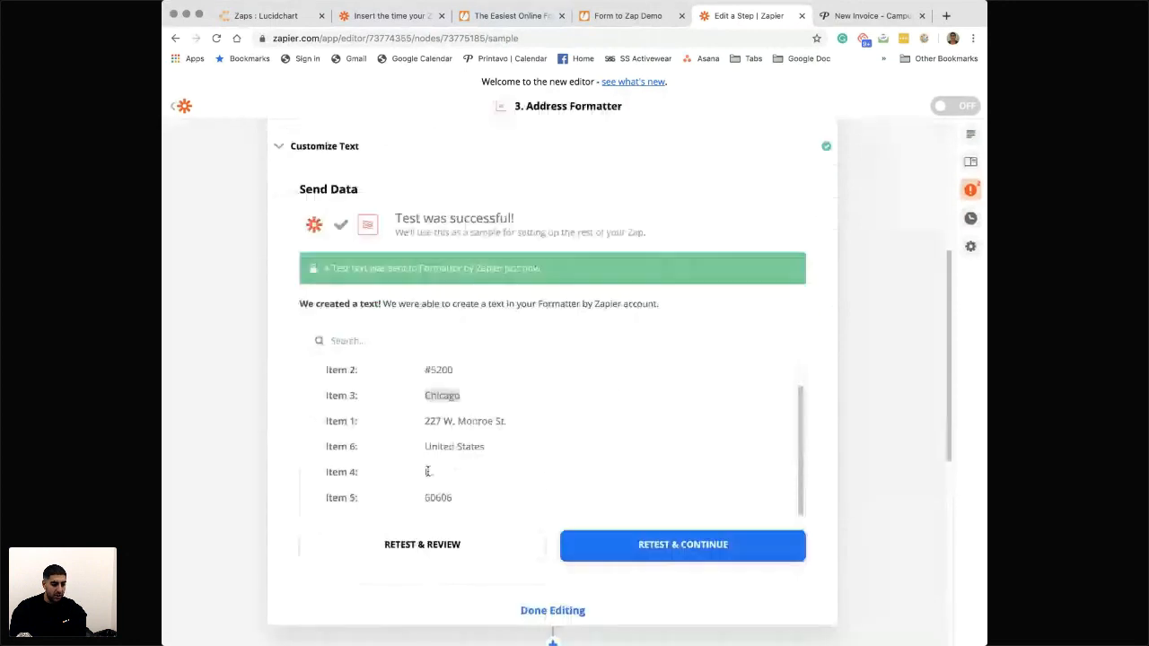
pyautogui.scroll(-2, 540, 488)
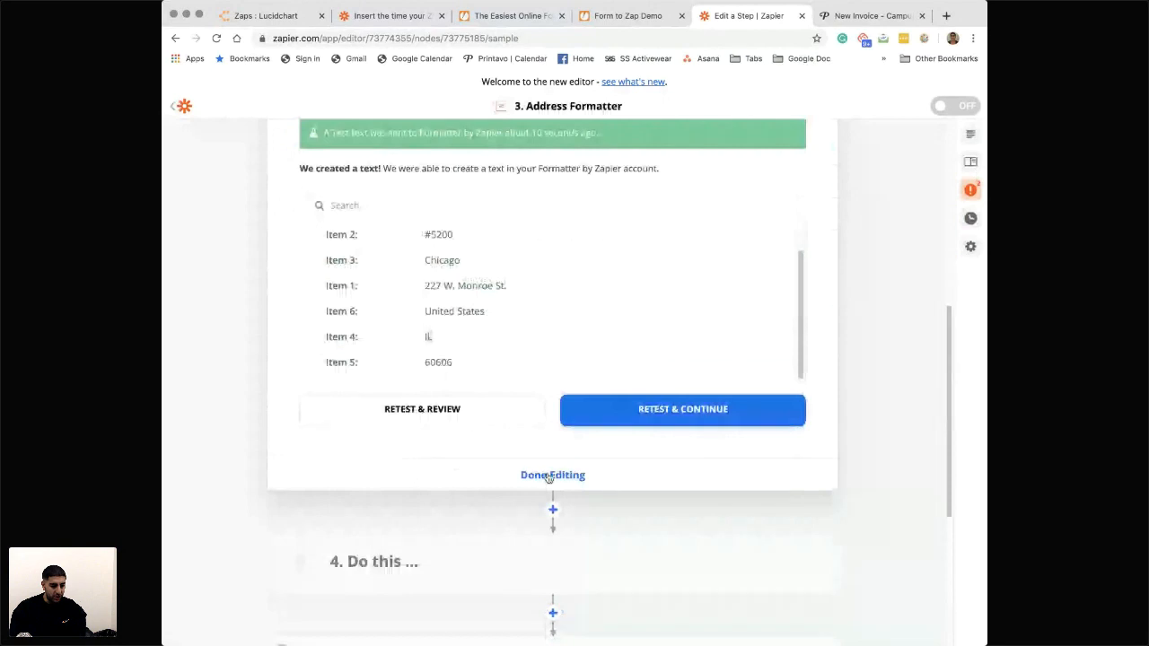
pyautogui.click(540, 485)
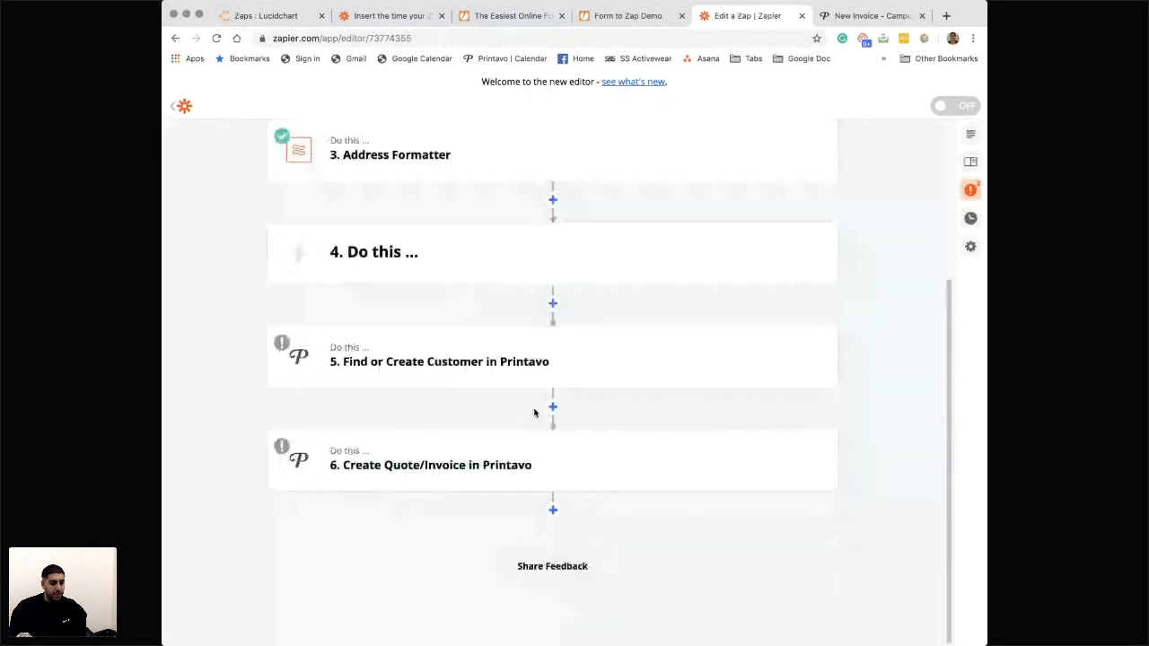
# - Open the Find or Create Customer in Printavo step and reopen its Customize Customer section
pyautogui.click(428, 399)
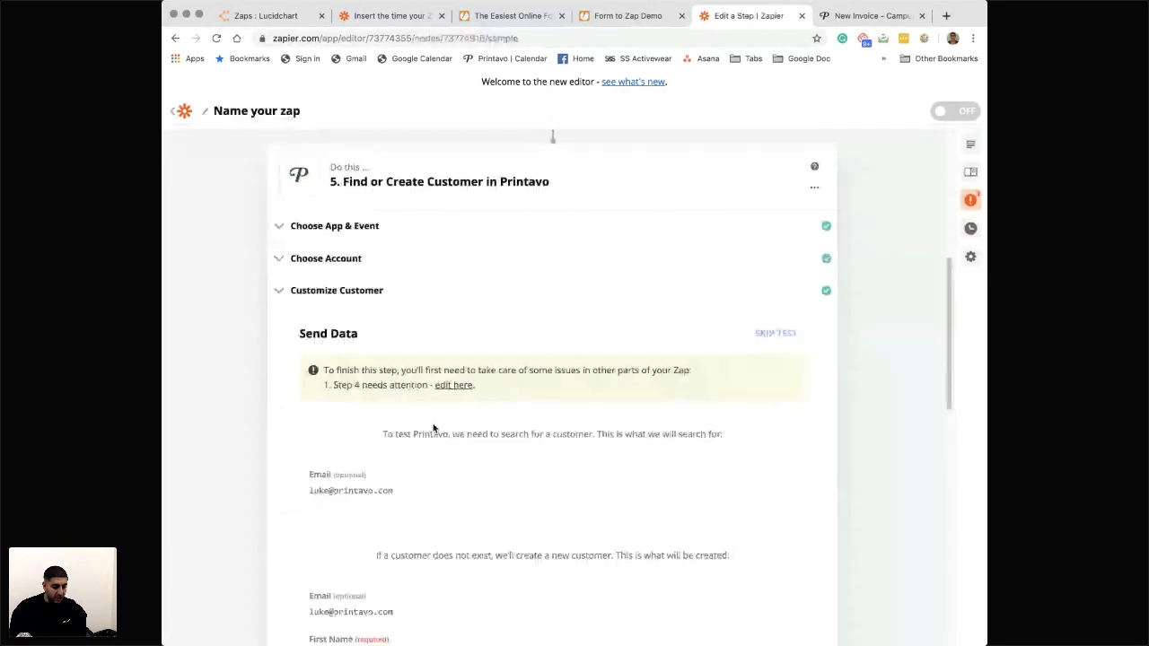
pyautogui.scroll(-10, 434, 429)
pyautogui.scroll(10, 433, 430)
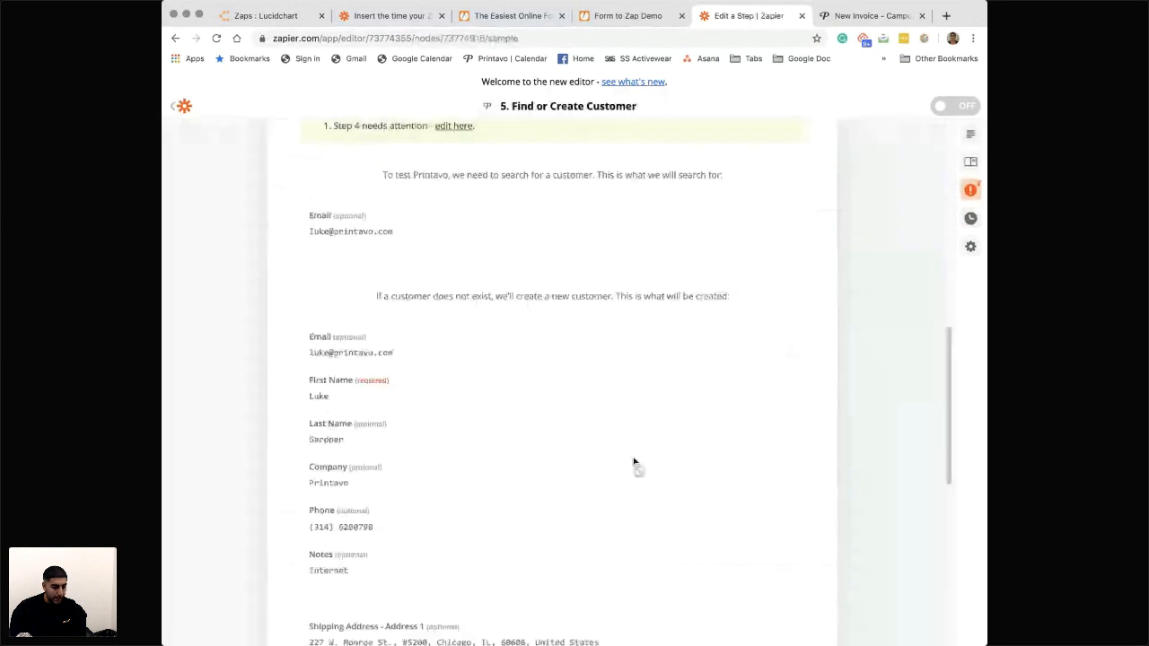
pyautogui.click(306, 350)
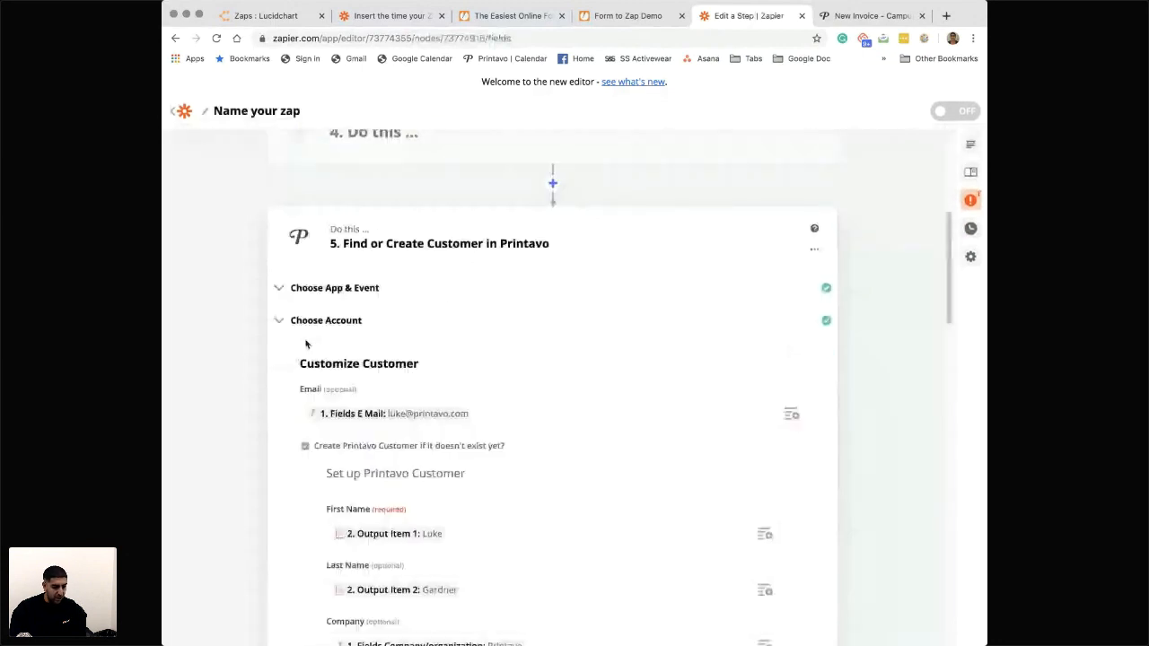
# - Replace the customer's Shipping Address - Address 1 mapping with the Address Formatter's Output Item 1
pyautogui.scroll(-5, 421, 491)
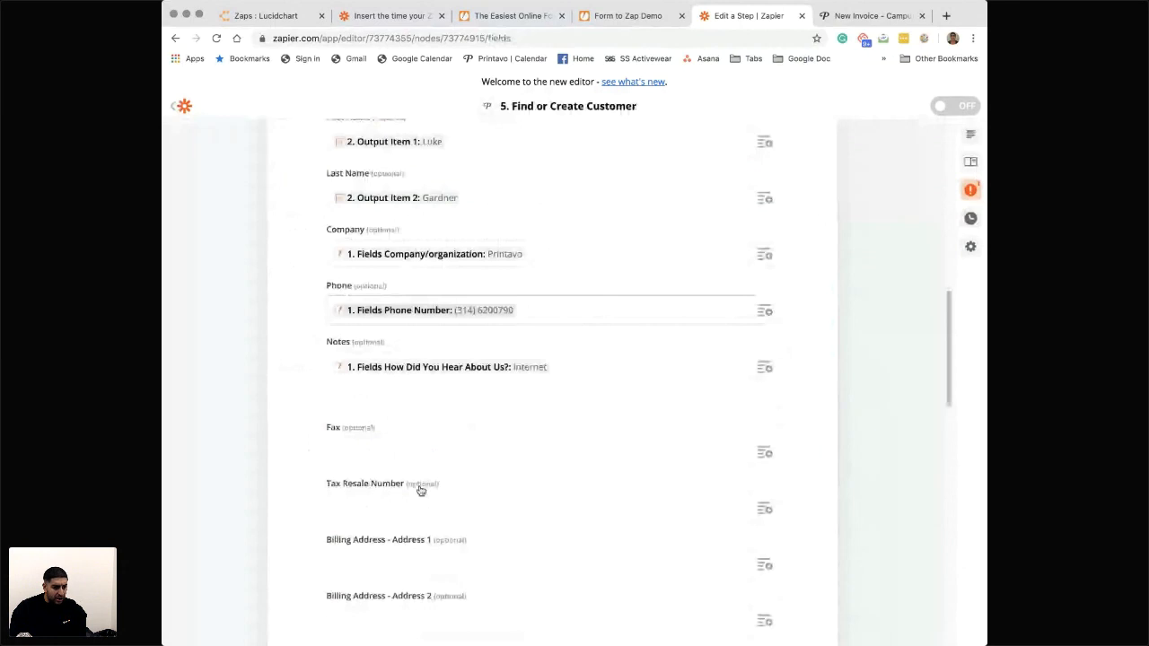
pyautogui.scroll(-2, 421, 491)
pyautogui.scroll(-1, 479, 361)
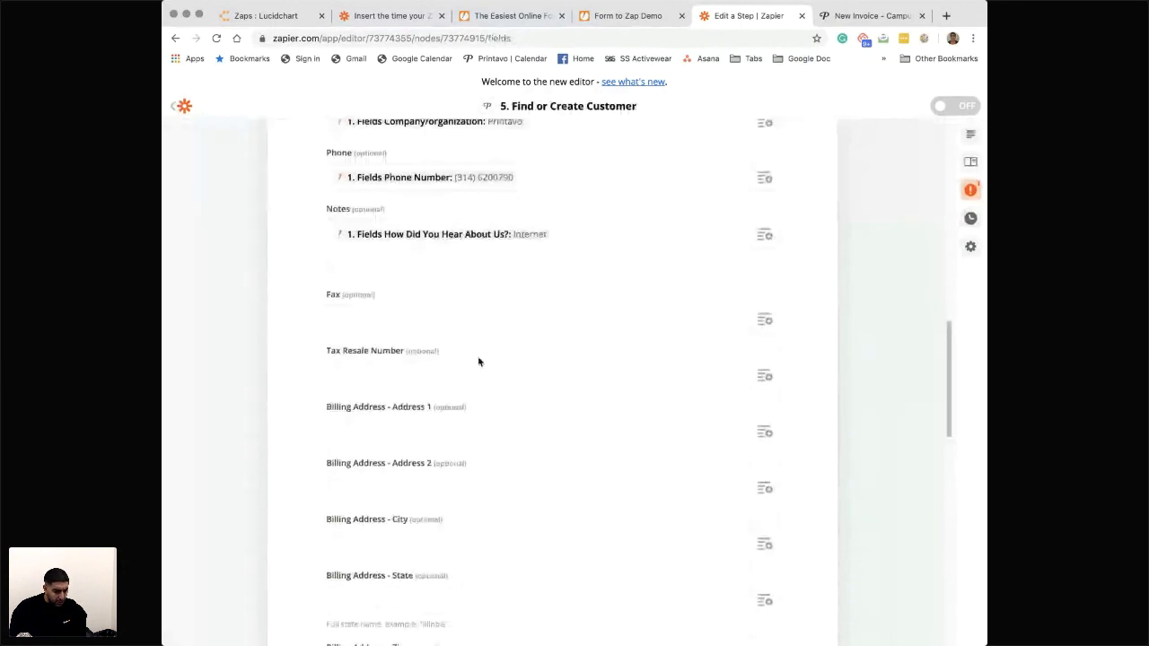
pyautogui.scroll(-2, 503, 367)
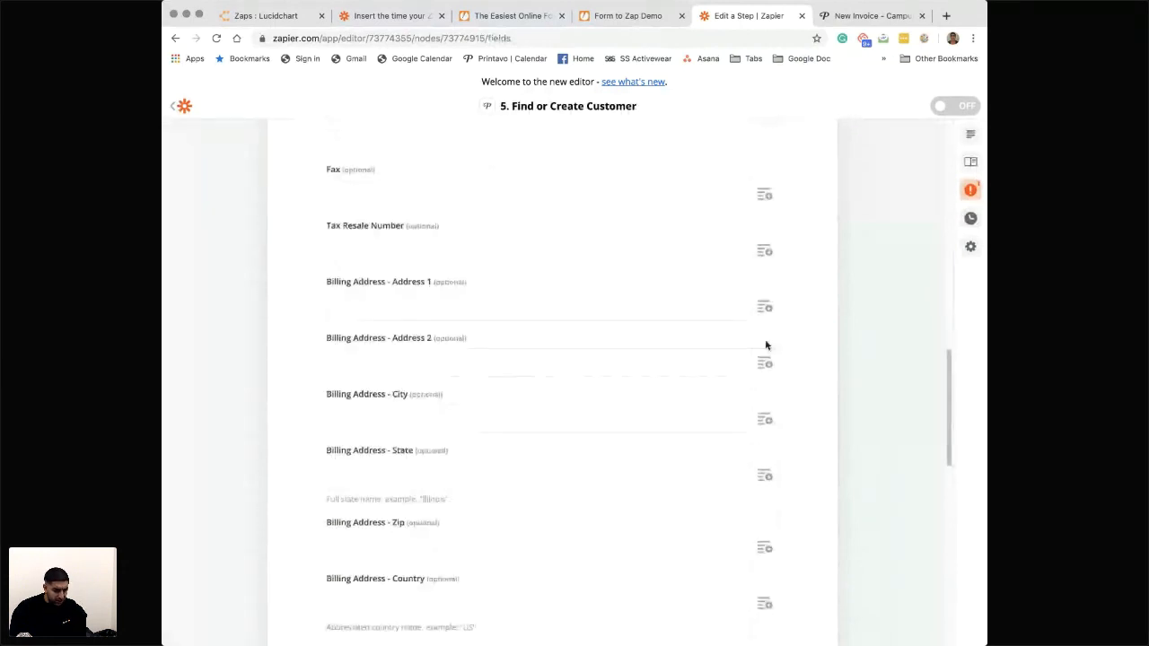
pyautogui.scroll(-5, 742, 423)
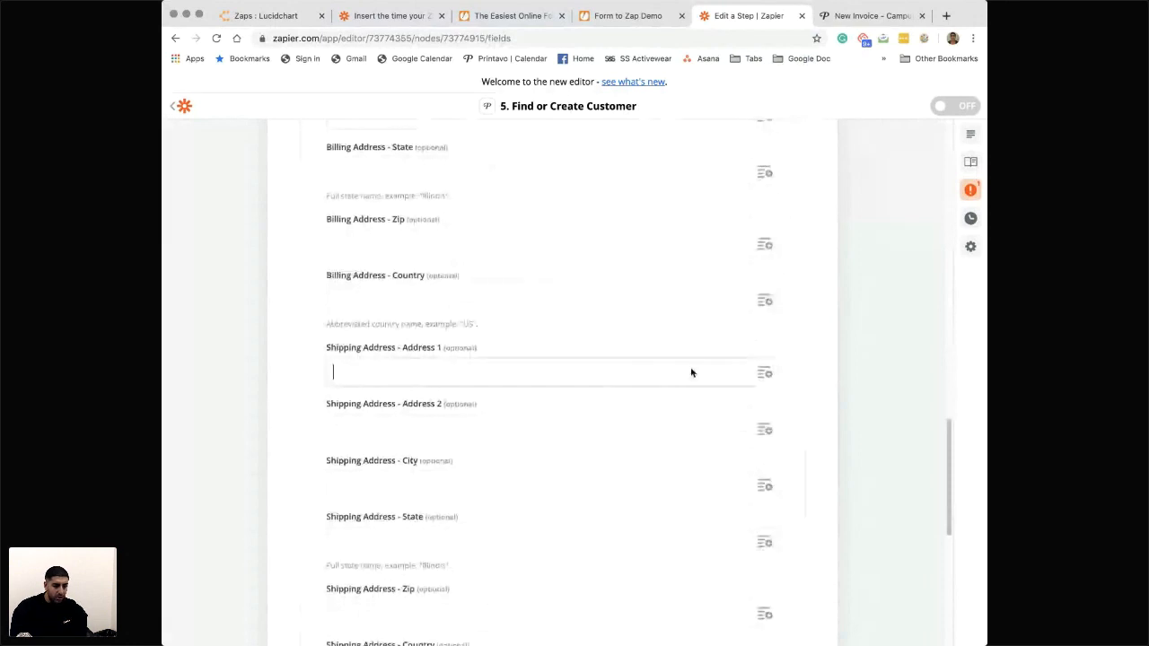
pyautogui.click(765, 374)
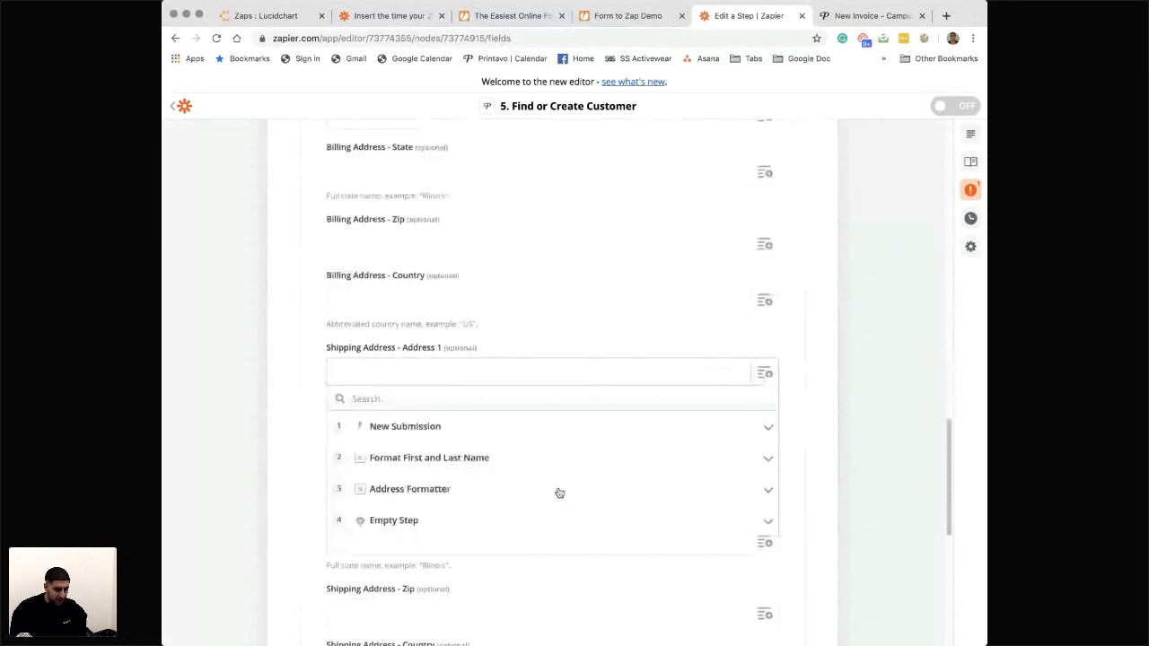
pyautogui.click(419, 490)
pyautogui.scroll(-1, 418, 494)
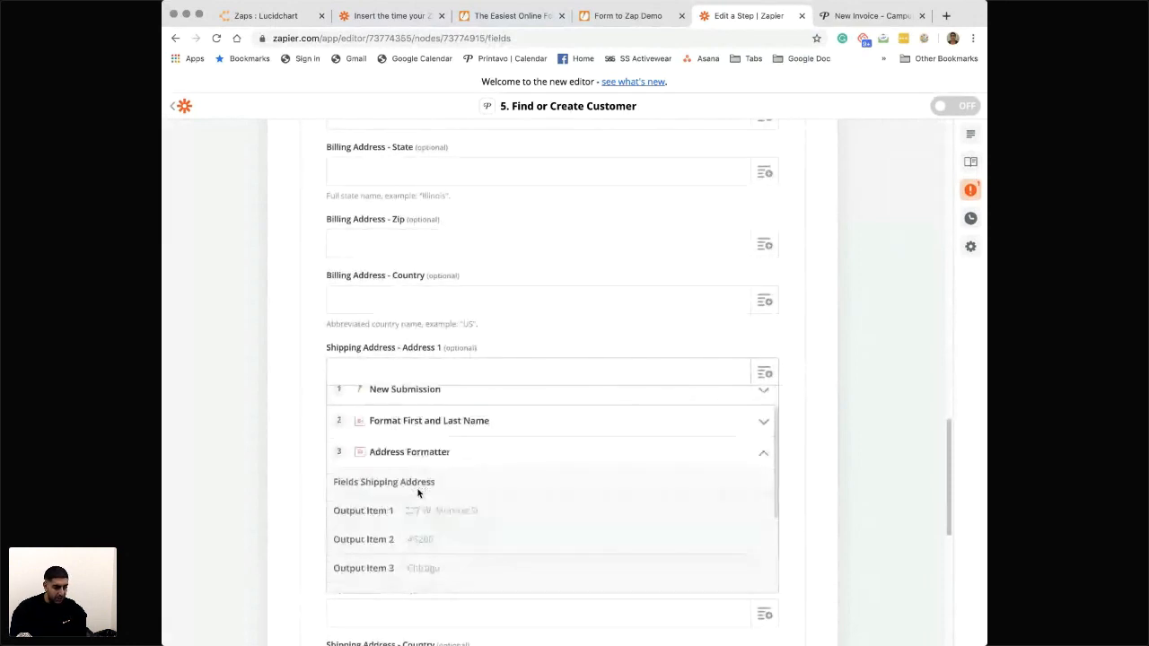
pyautogui.click(421, 507)
# - Map the customer's Shipping Address - Address 2 to the Address Formatter's Output Item 2 and City to Output Item 3
pyautogui.click(758, 429)
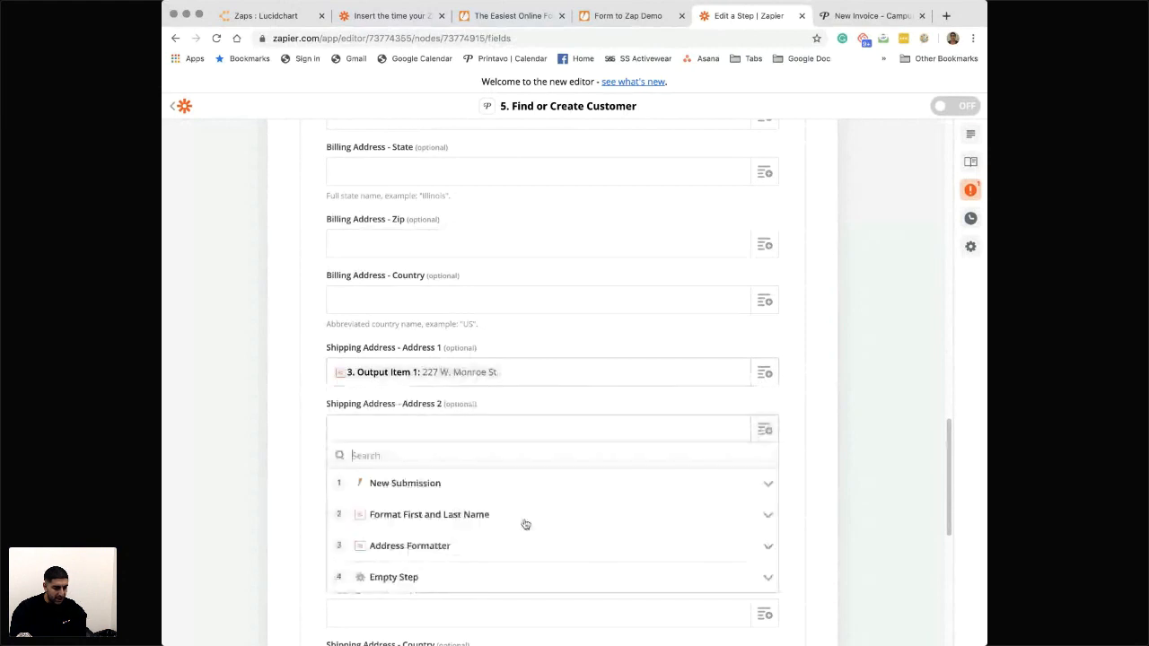
pyautogui.click(419, 550)
pyautogui.scroll(-2, 418, 554)
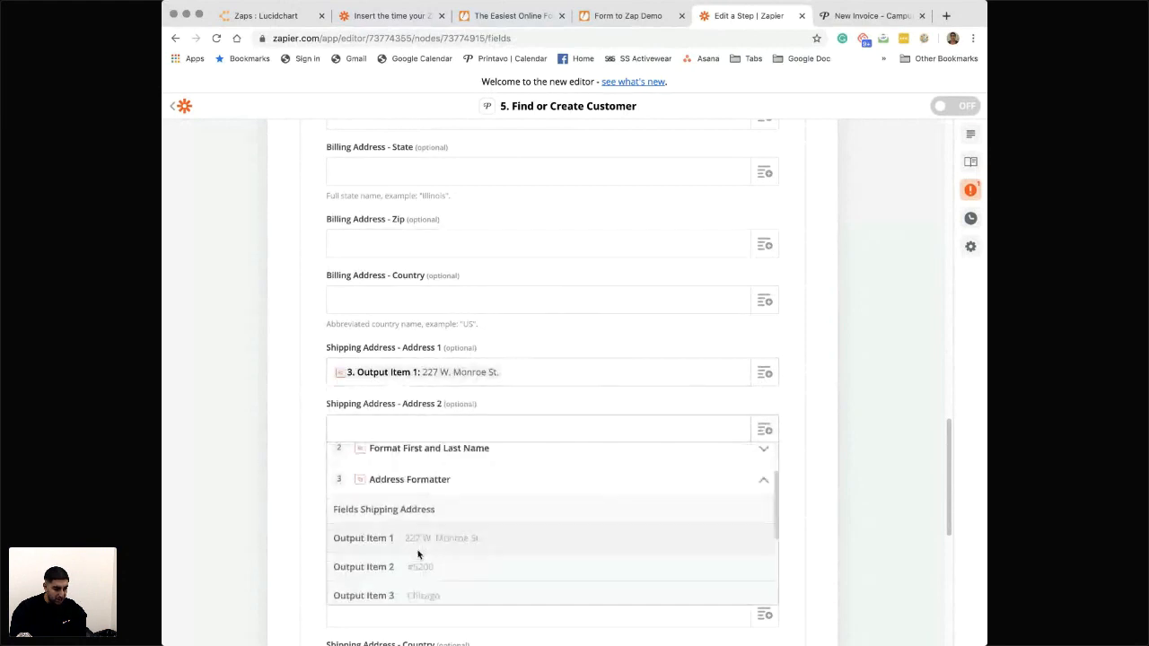
pyautogui.click(419, 566)
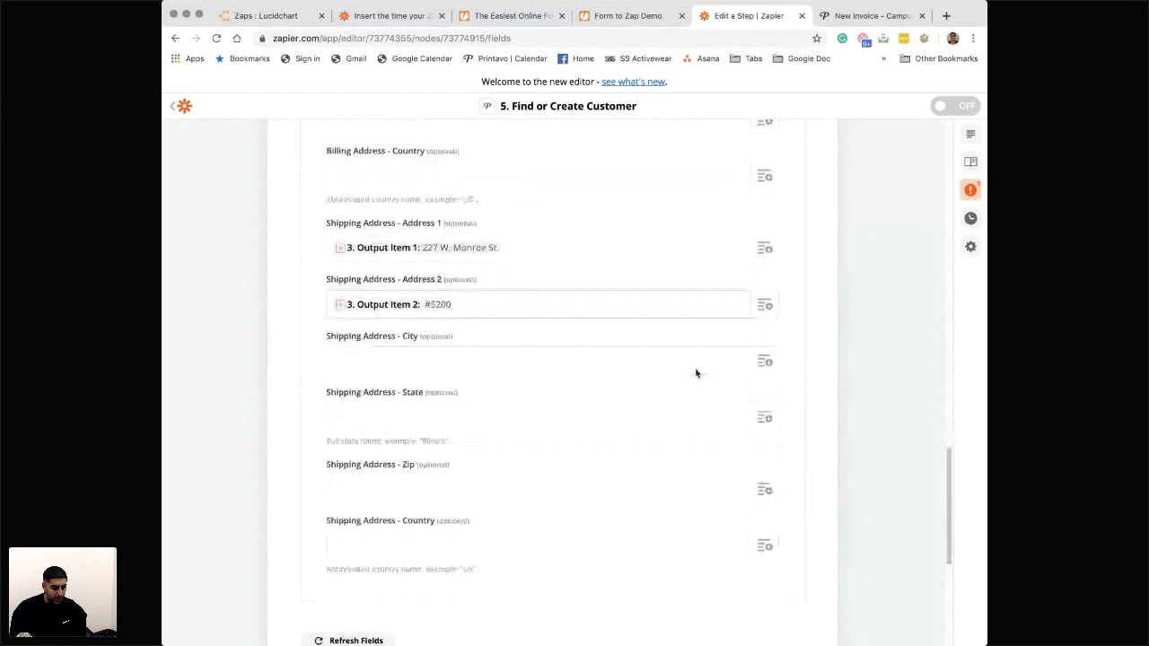
pyautogui.click(766, 362)
pyautogui.click(428, 479)
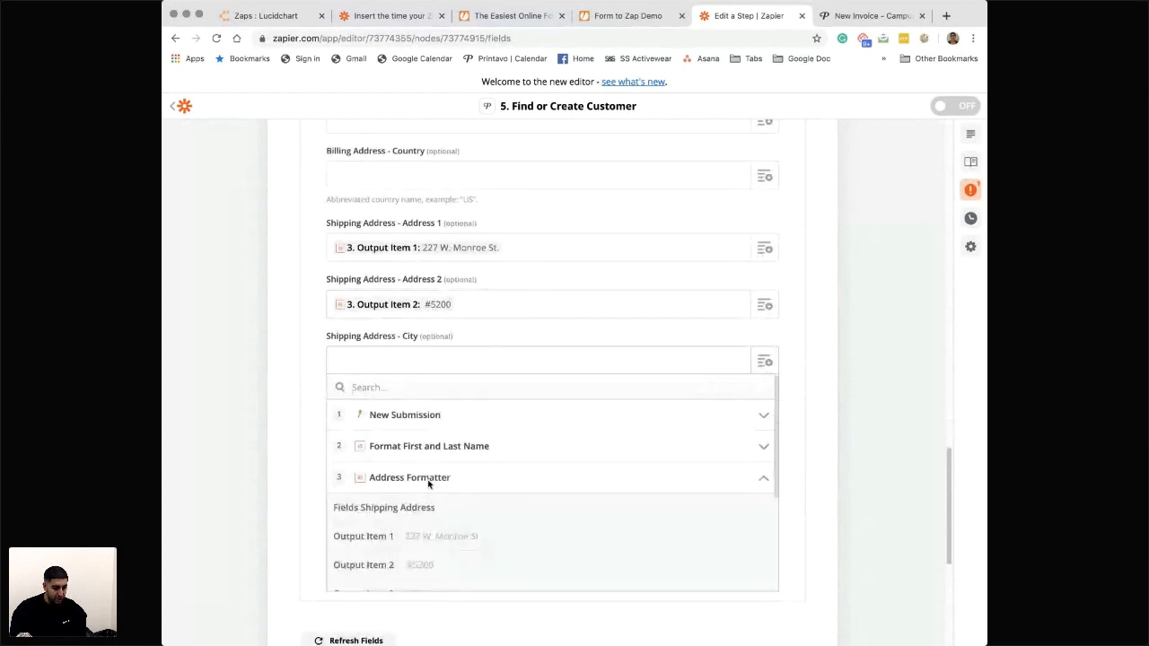
pyautogui.scroll(-3, 429, 482)
pyautogui.click(426, 464)
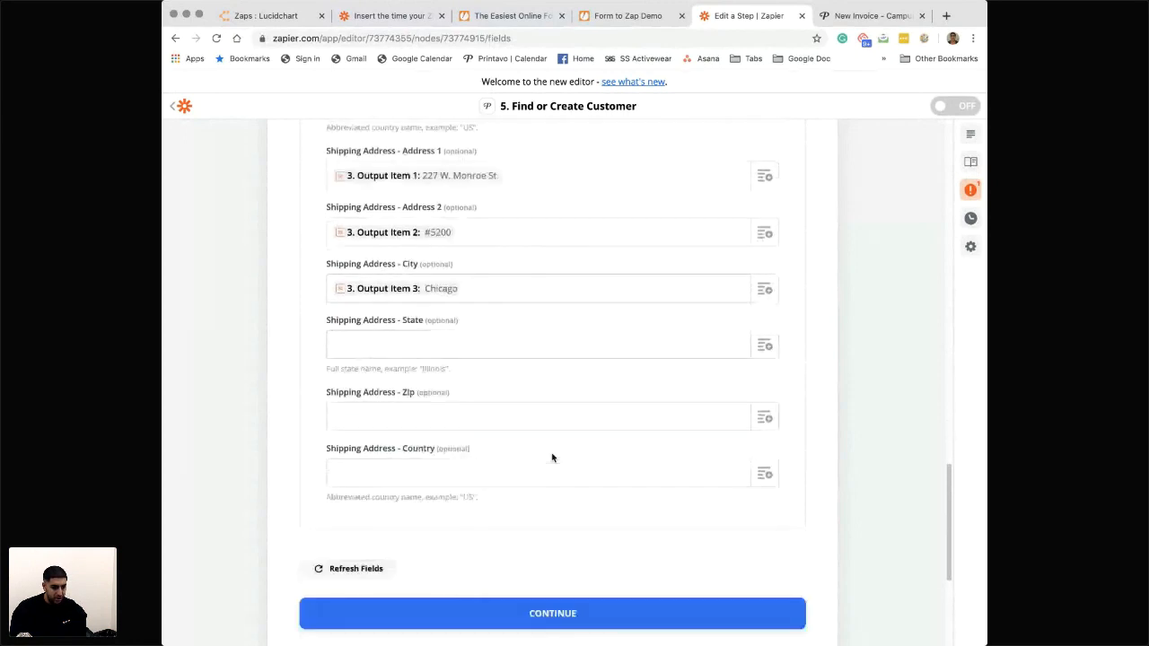
# - Map the customer's Shipping Address - State to the Address Formatter's Output Item 4 and Zip to Output Item 5
pyautogui.click(764, 331)
pyautogui.click(400, 452)
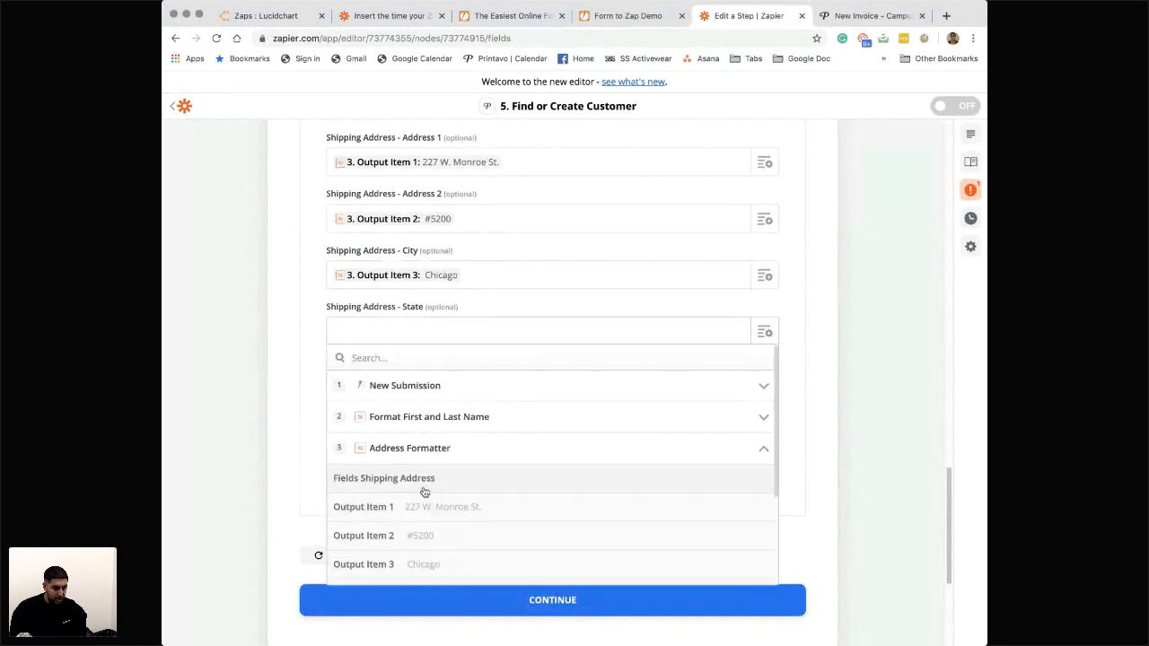
pyautogui.scroll(-3, 423, 492)
pyautogui.click(428, 514)
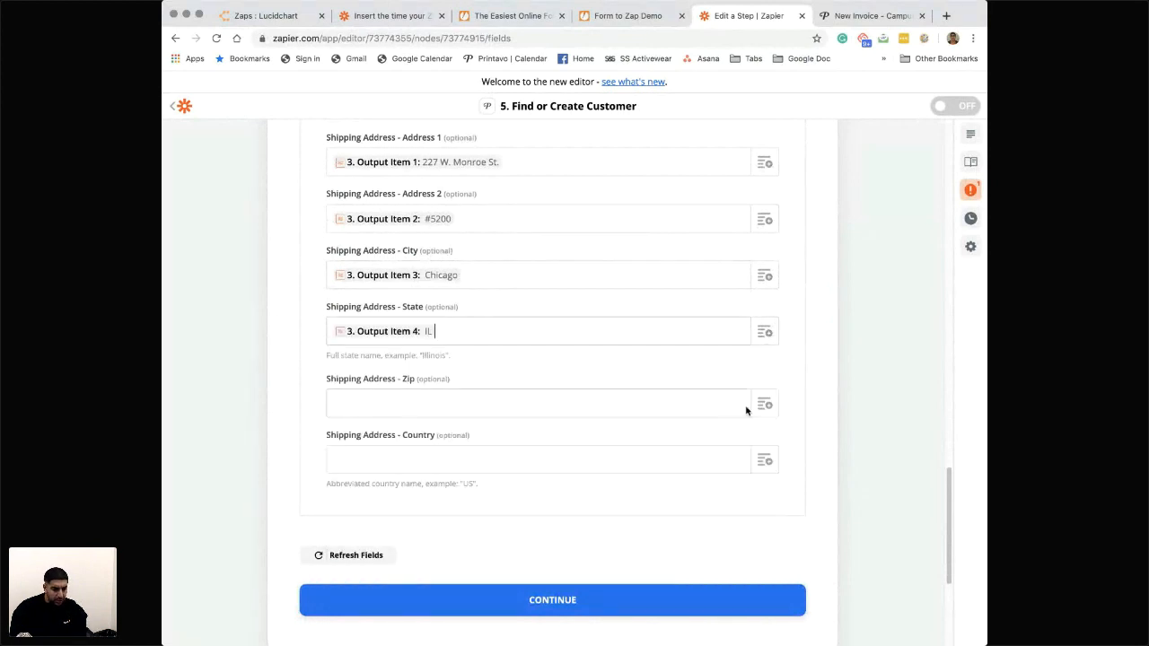
pyautogui.click(763, 407)
pyautogui.click(448, 525)
pyautogui.scroll(-3, 446, 524)
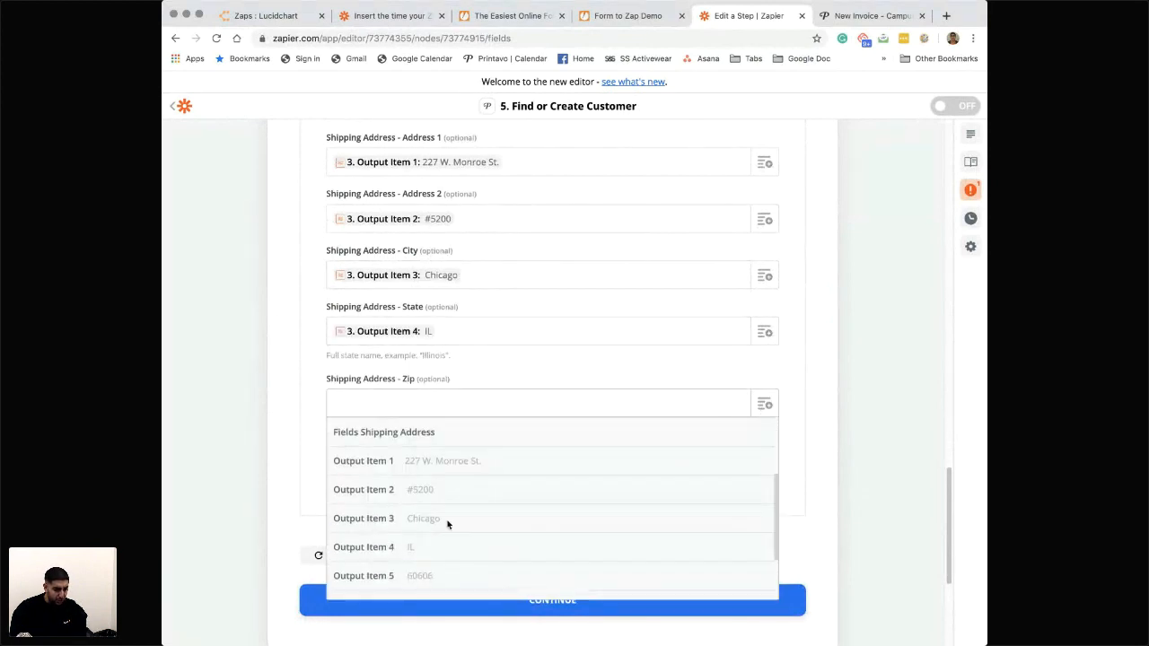
pyautogui.click(446, 519)
# - Map the Shipping Address - Country to the Address Formatter's Output Item 6 and continue to the Send Data section
pyautogui.scroll(-1, 718, 449)
pyautogui.click(764, 394)
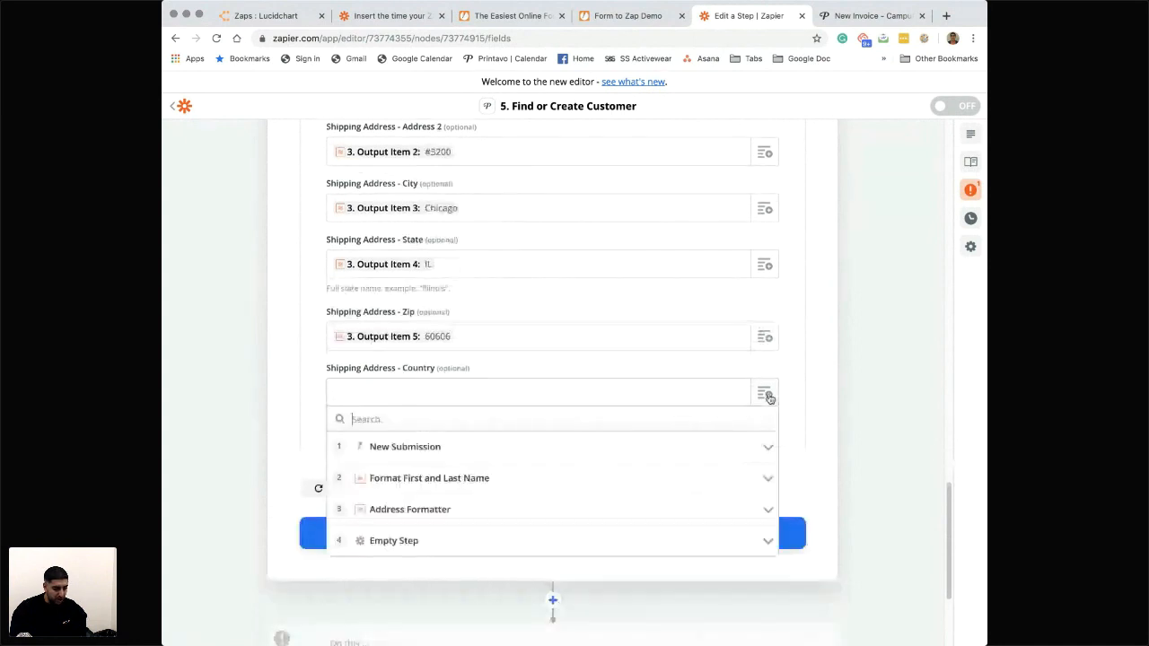
pyautogui.click(439, 511)
pyautogui.scroll(-2, 426, 539)
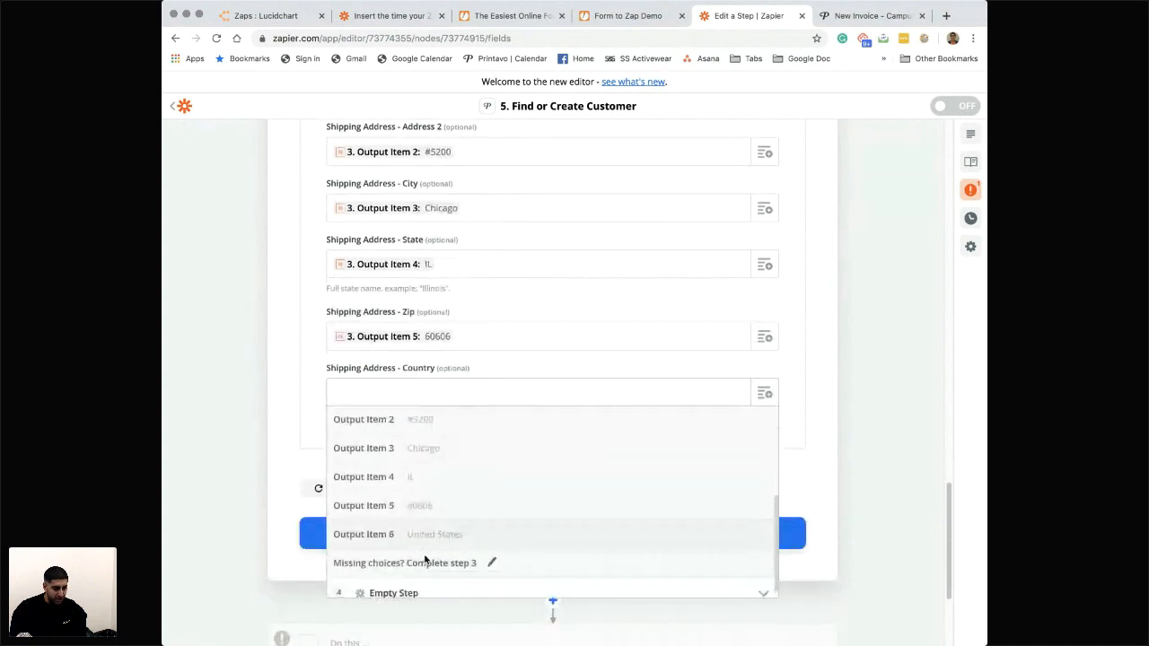
pyautogui.click(437, 534)
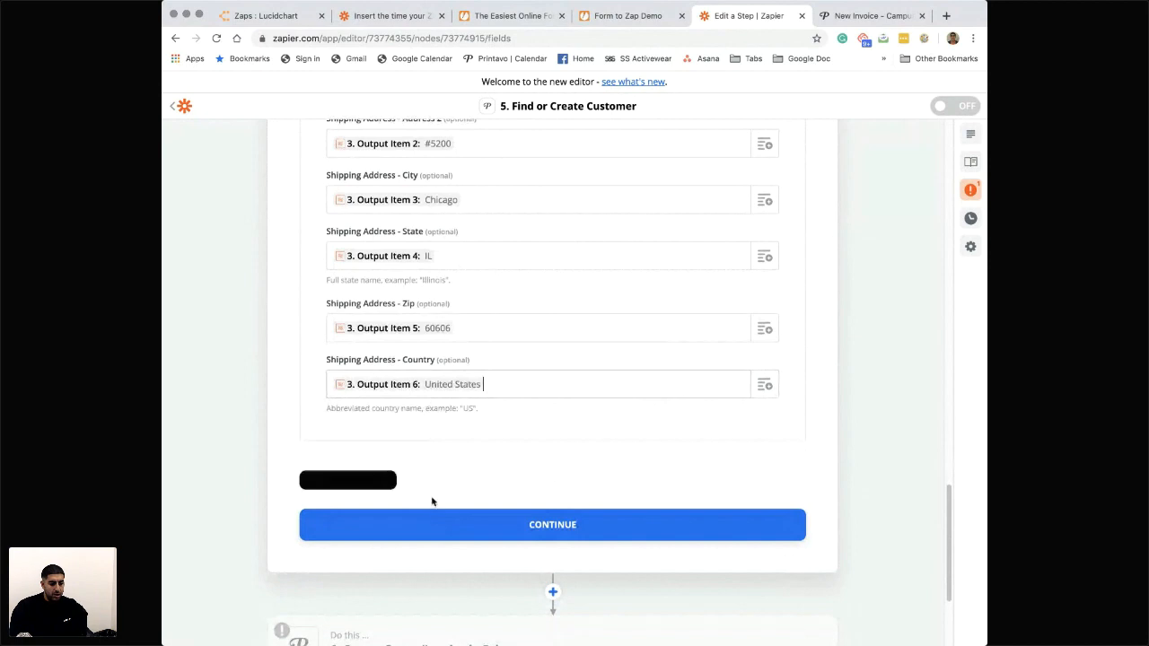
pyautogui.click(521, 526)
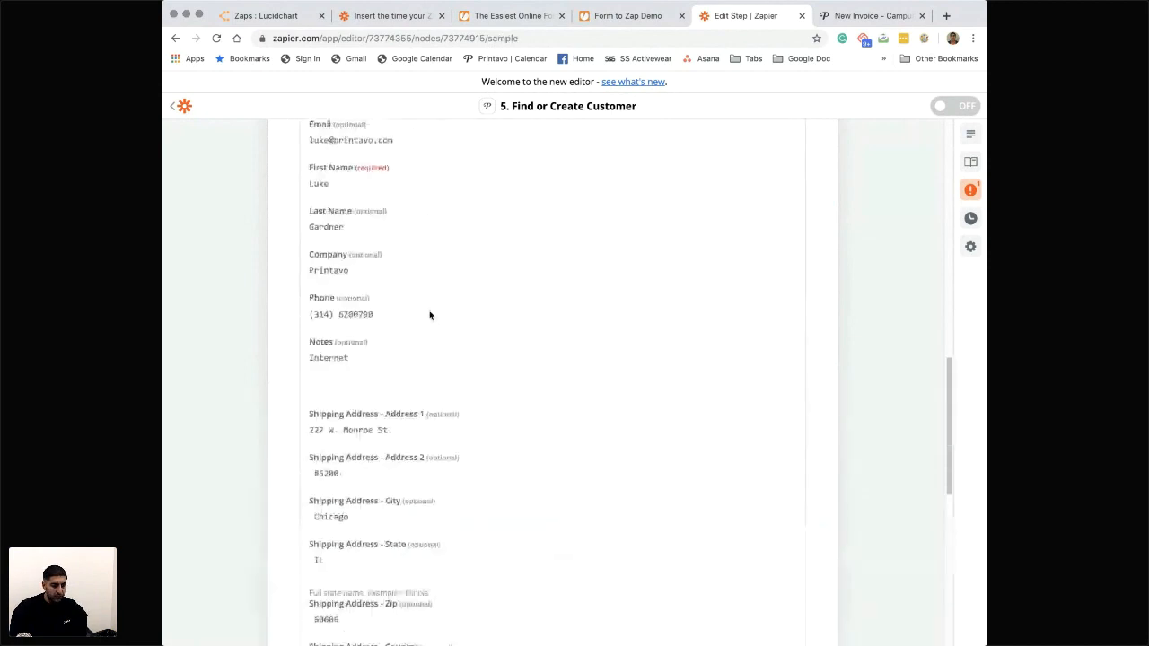
# - Check the Send Data section for outstanding issues and delete the empty step 4 from the zap
pyautogui.scroll(4, 430, 316)
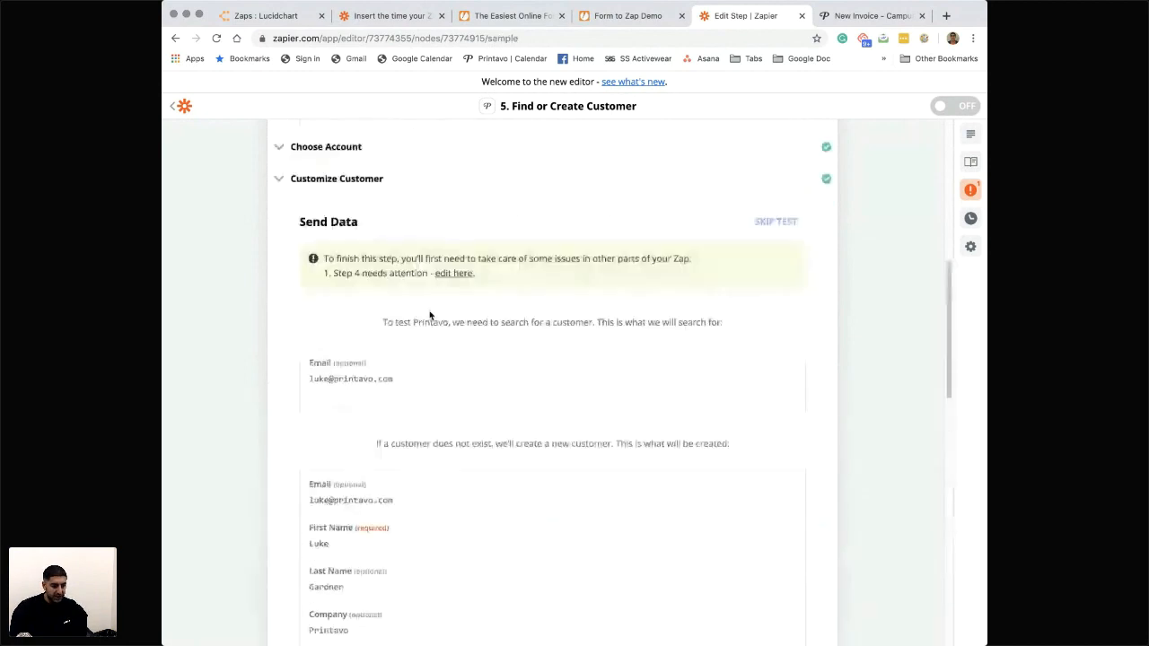
pyautogui.scroll(-7, 376, 338)
pyautogui.scroll(-4, 376, 337)
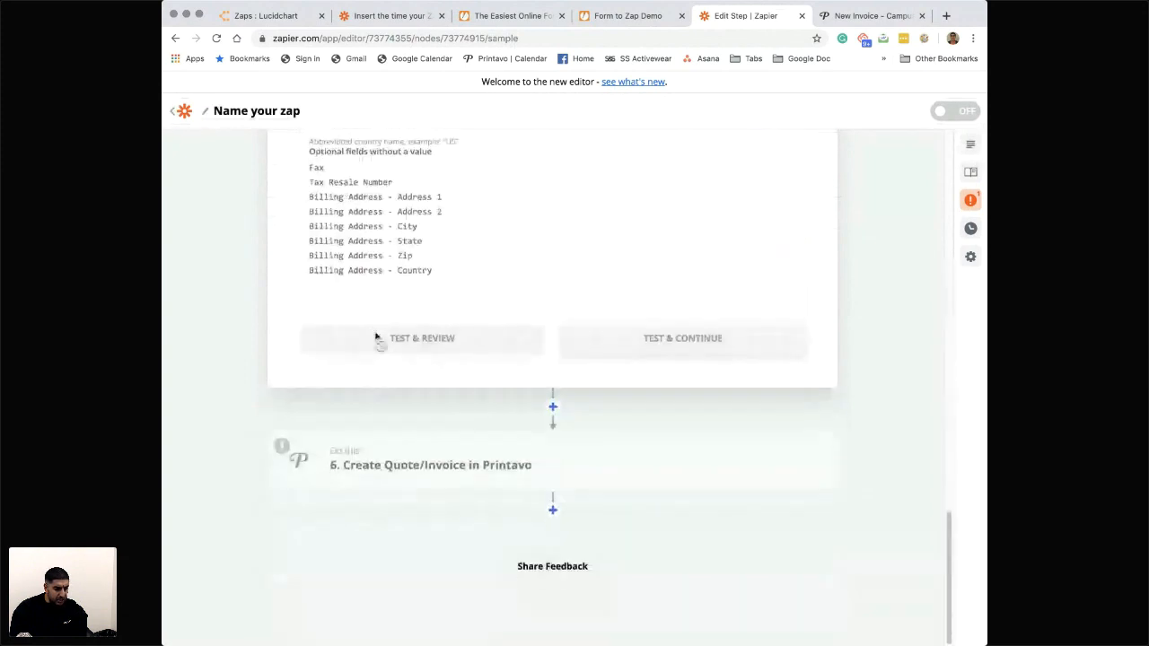
pyautogui.scroll(9, 461, 284)
pyautogui.scroll(3, 463, 284)
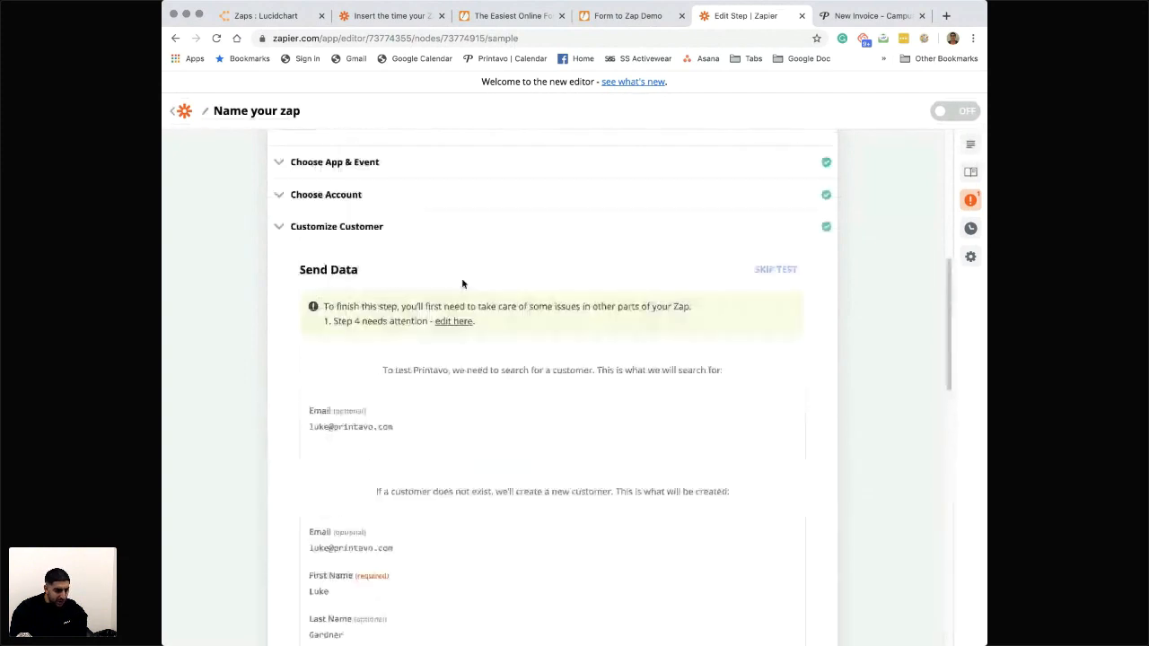
pyautogui.moveTo(354, 307); pyautogui.dragTo(478, 307)
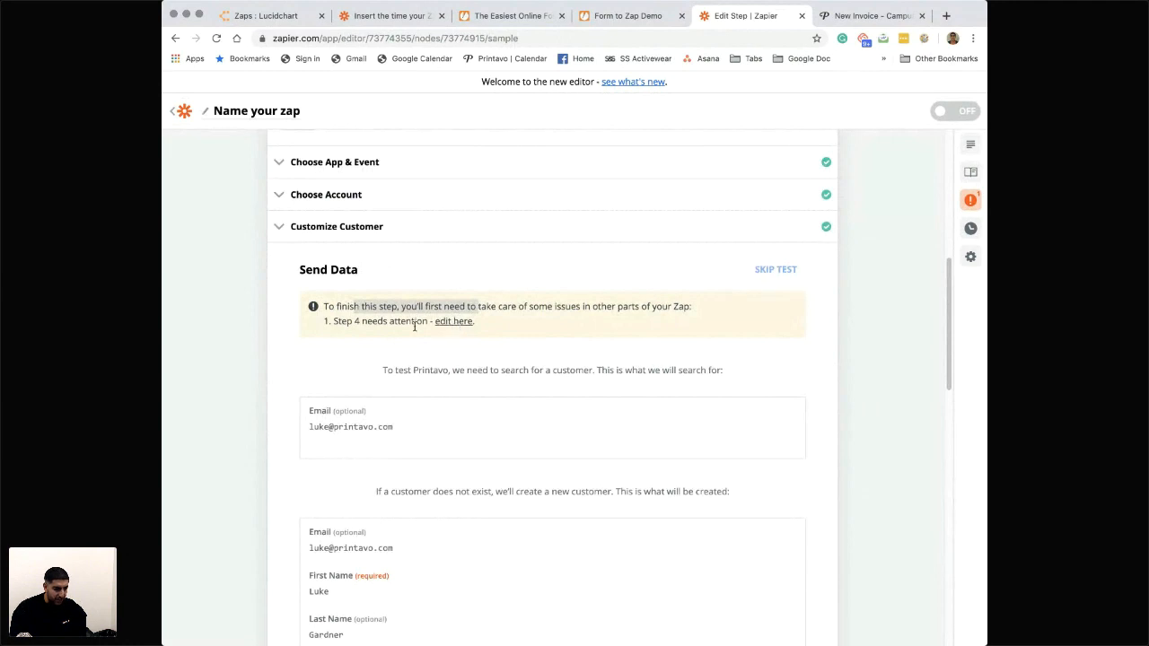
pyautogui.scroll(2, 415, 327)
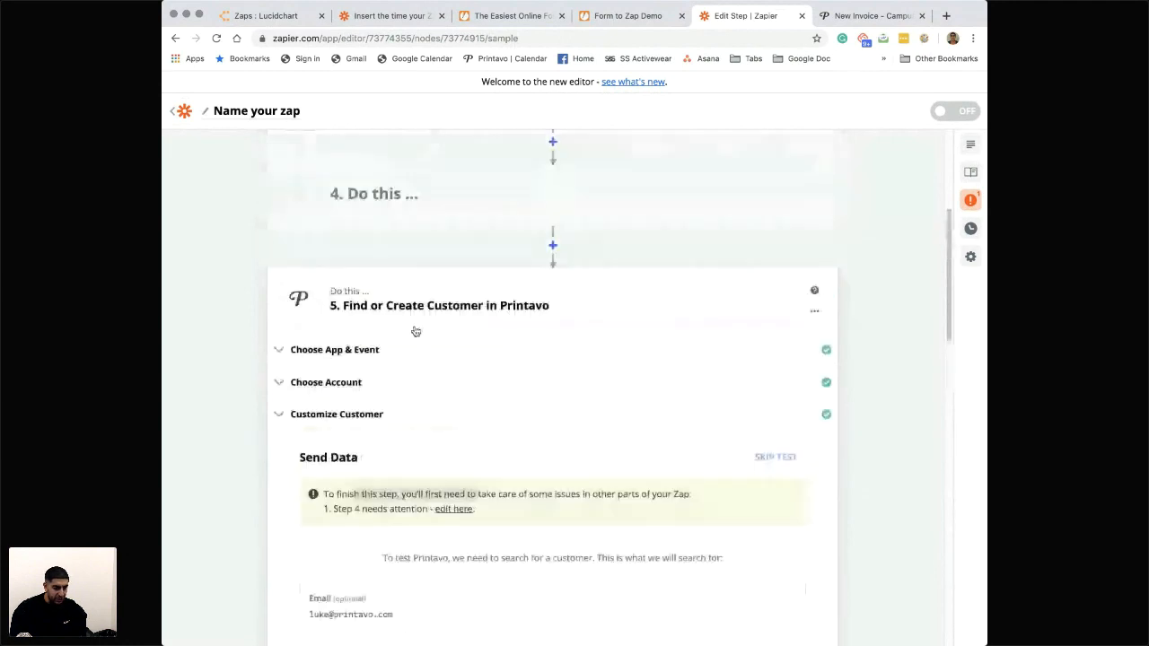
pyautogui.scroll(2, 413, 333)
pyautogui.click(643, 352)
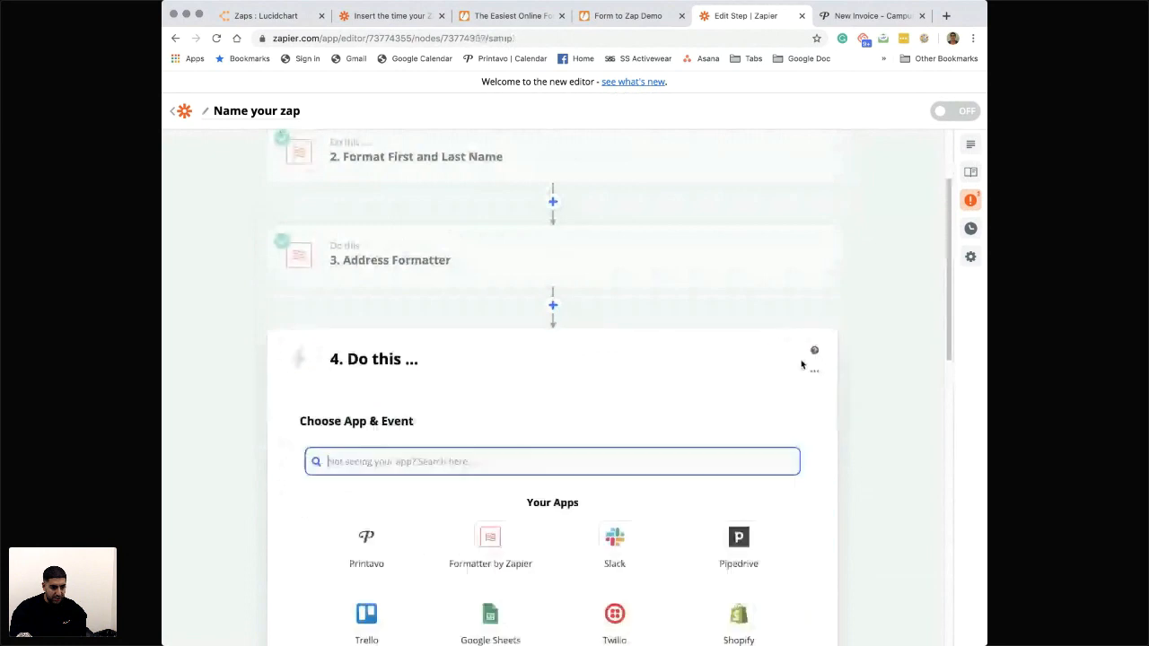
pyautogui.click(814, 370)
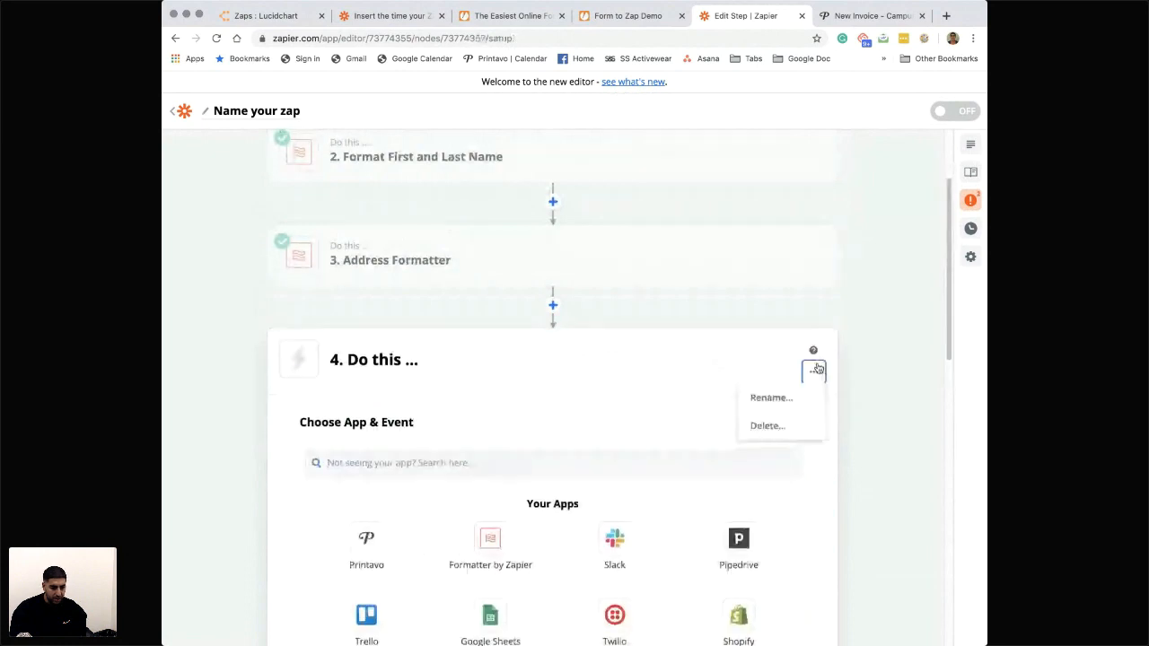
pyautogui.click(768, 426)
pyautogui.click(769, 427)
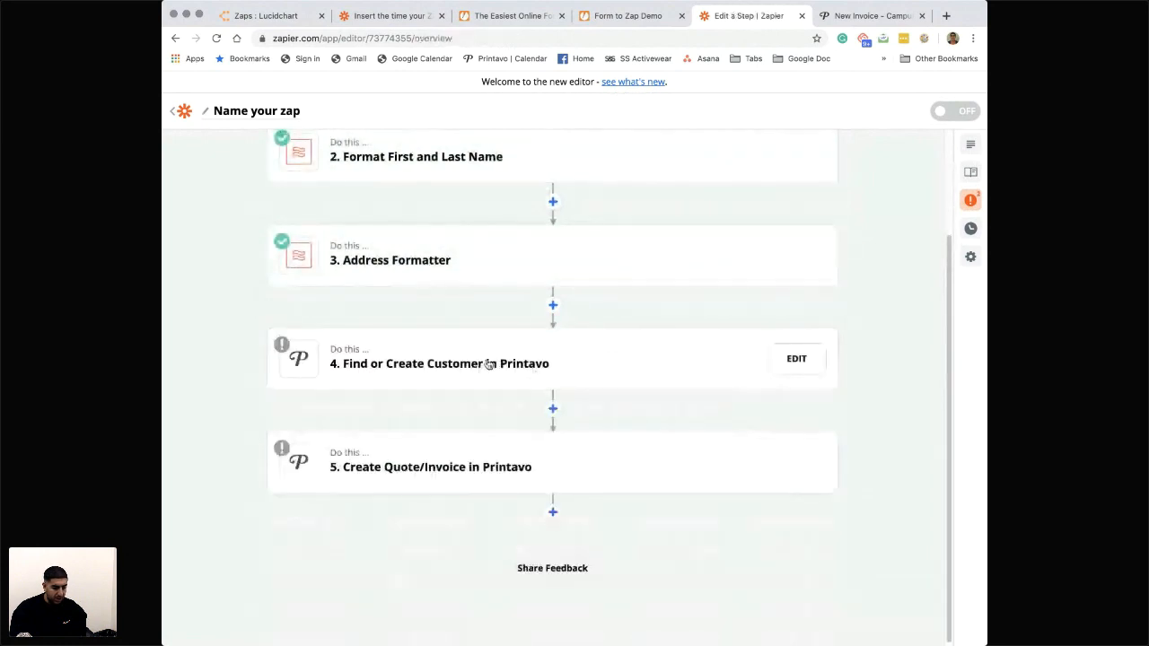
# - Reopen the Find or Create Customer in Printavo step and run its test for review
pyautogui.click(415, 365)
pyautogui.scroll(-10, 456, 436)
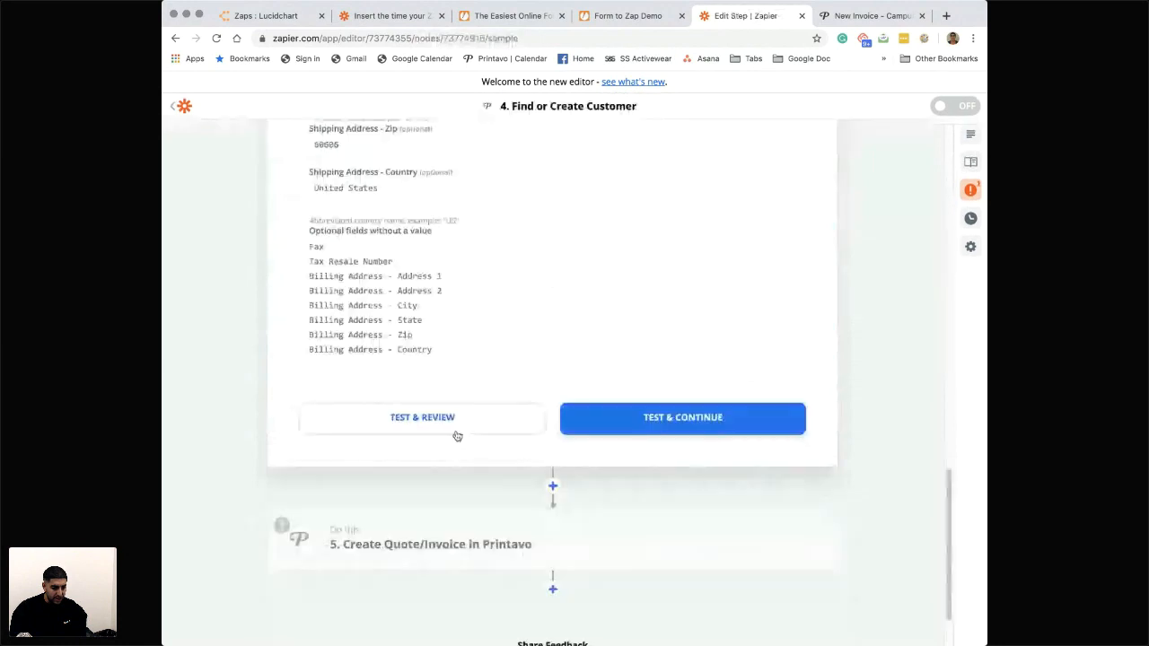
pyautogui.click(446, 348)
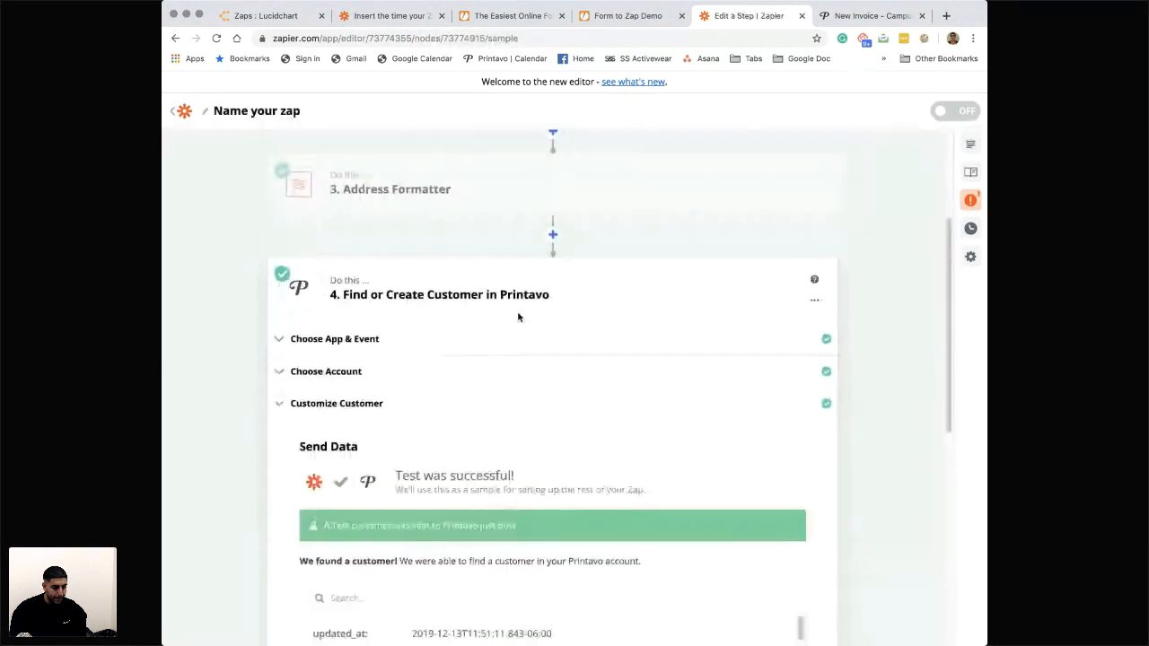
# - Review the customer record and shipping address in the test output and finish editing the Find or Create Customer step
pyautogui.scroll(-3, 426, 441)
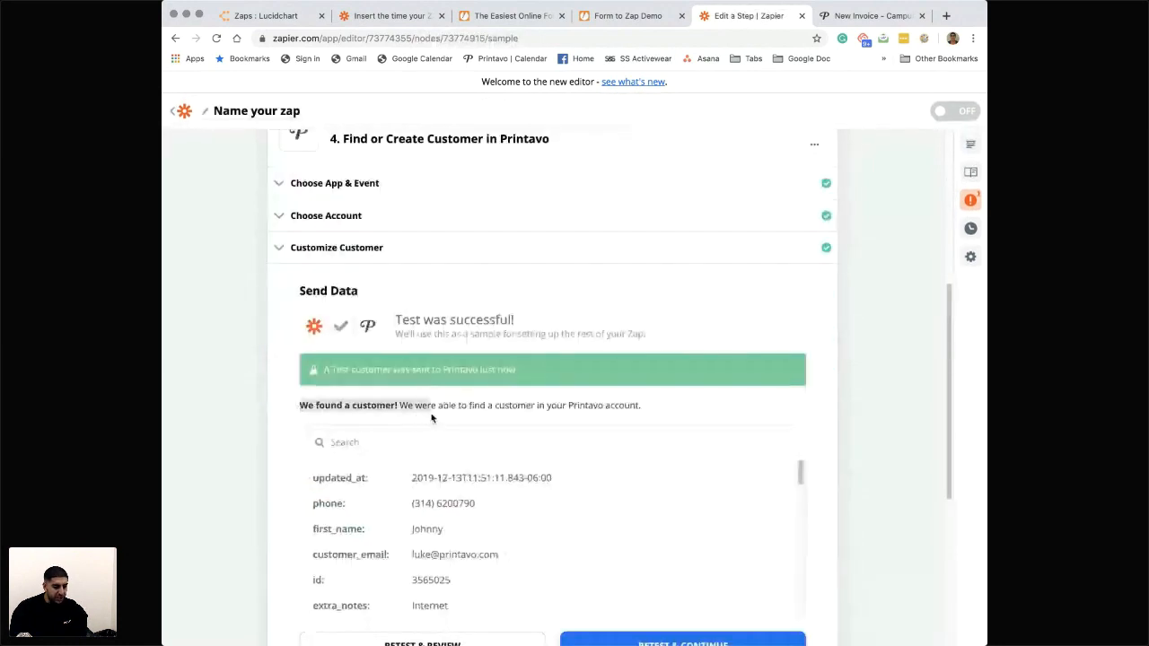
pyautogui.scroll(-3, 516, 406)
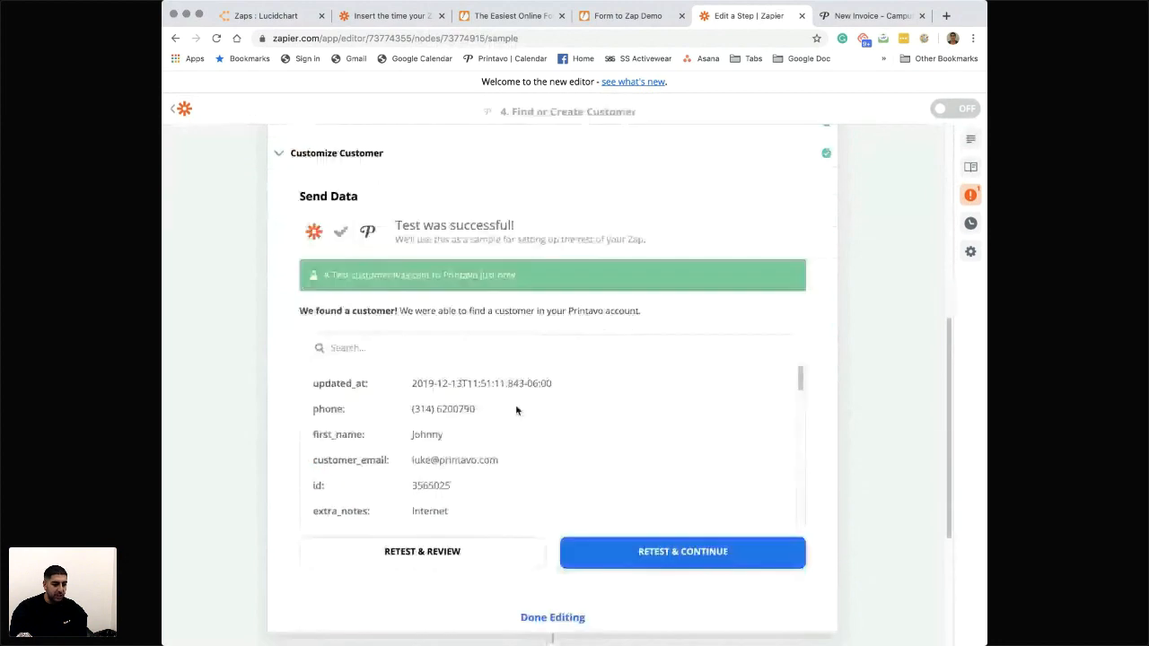
pyautogui.scroll(-2, 476, 441)
pyautogui.scroll(2, 458, 382)
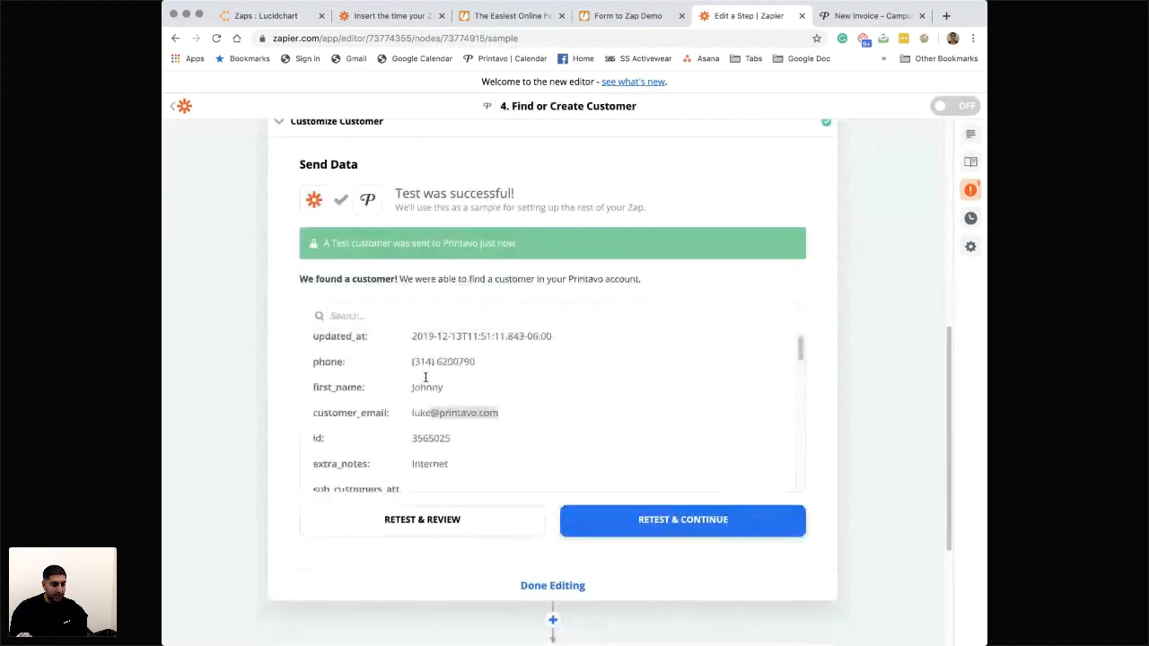
pyautogui.scroll(-1, 400, 392)
pyautogui.scroll(-1, 458, 399)
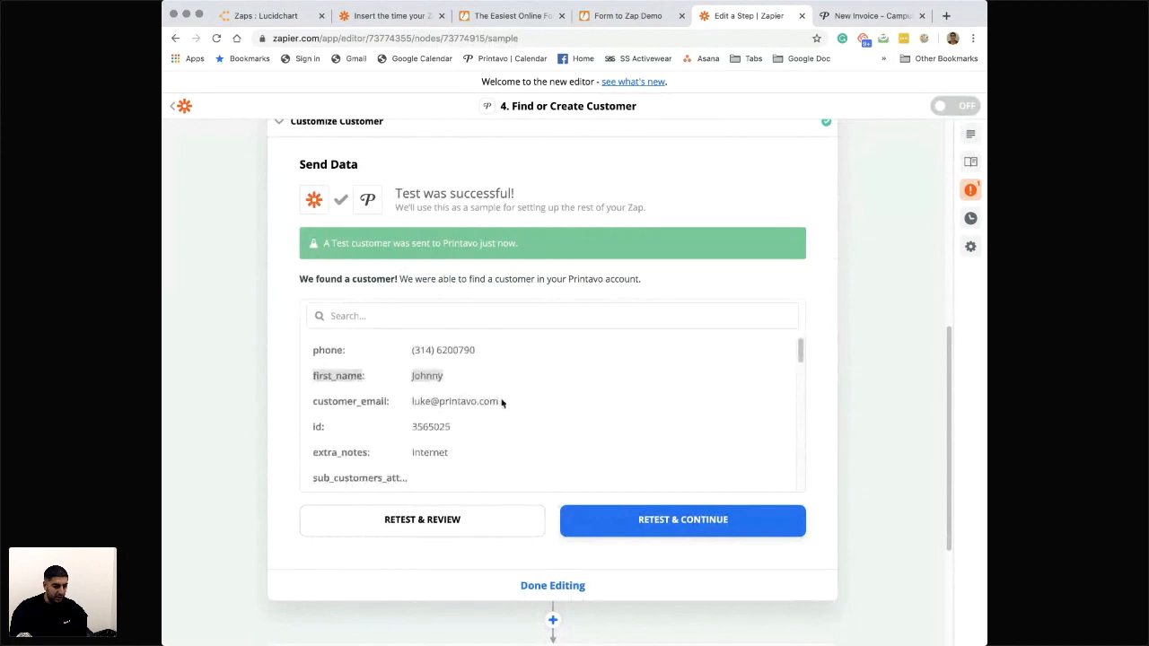
pyautogui.scroll(-5, 458, 404)
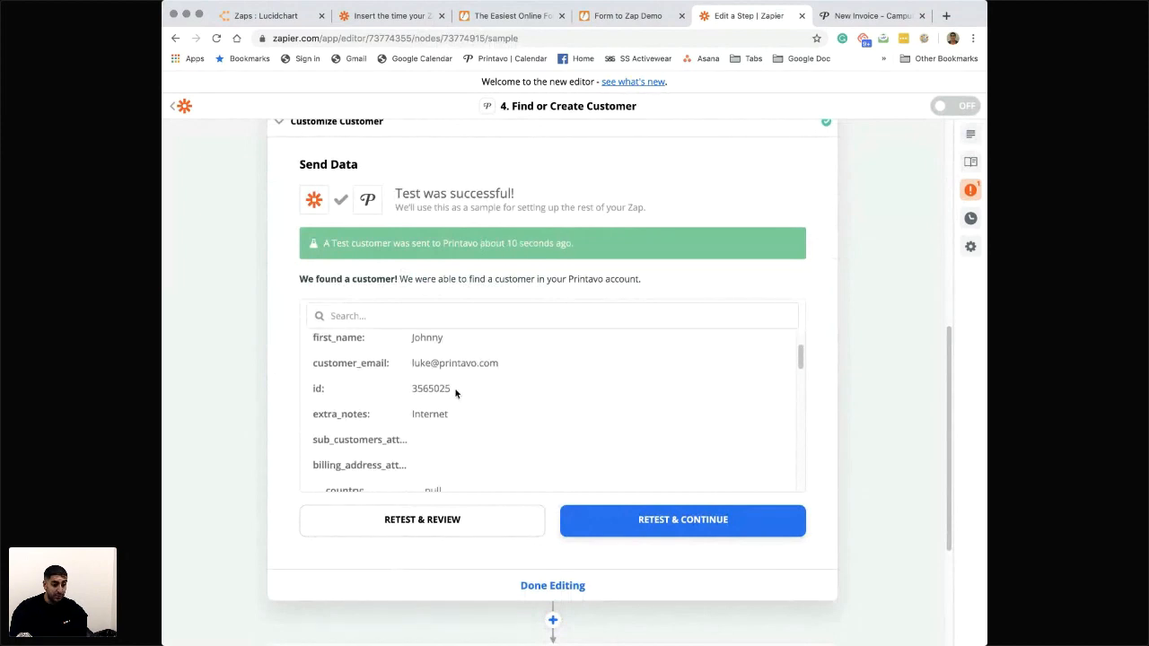
pyautogui.scroll(-10, 462, 410)
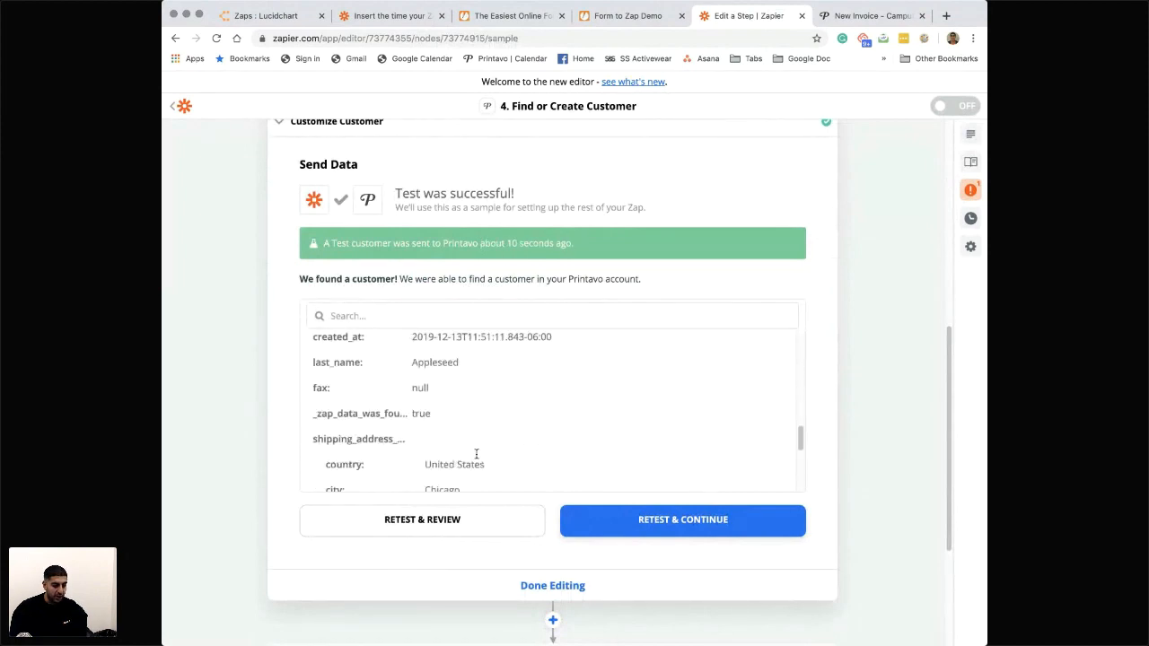
pyautogui.scroll(-3, 449, 425)
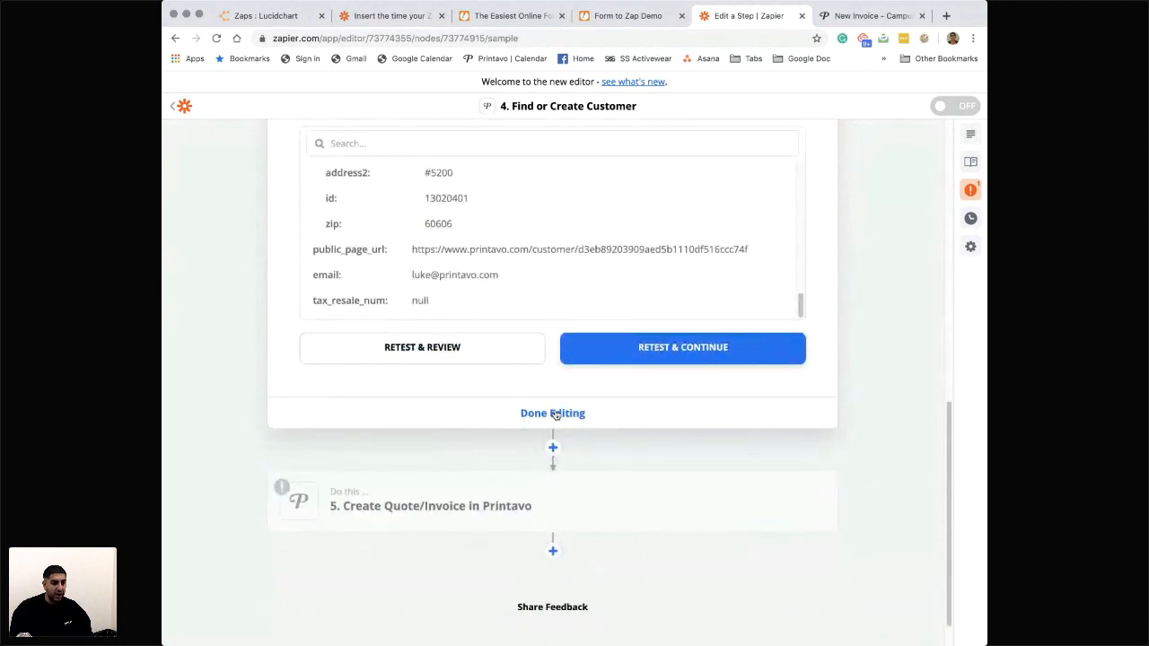
pyautogui.scroll(6, 546, 280)
pyautogui.scroll(8, 545, 280)
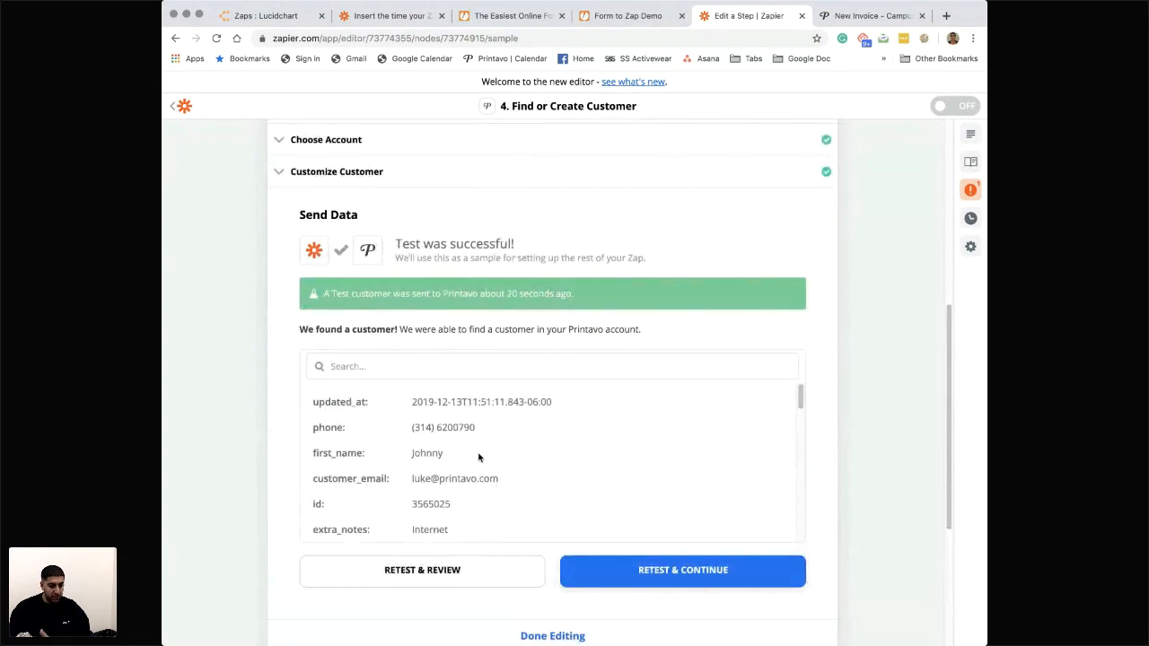
pyautogui.scroll(-5, 479, 457)
pyautogui.scroll(-10, 479, 457)
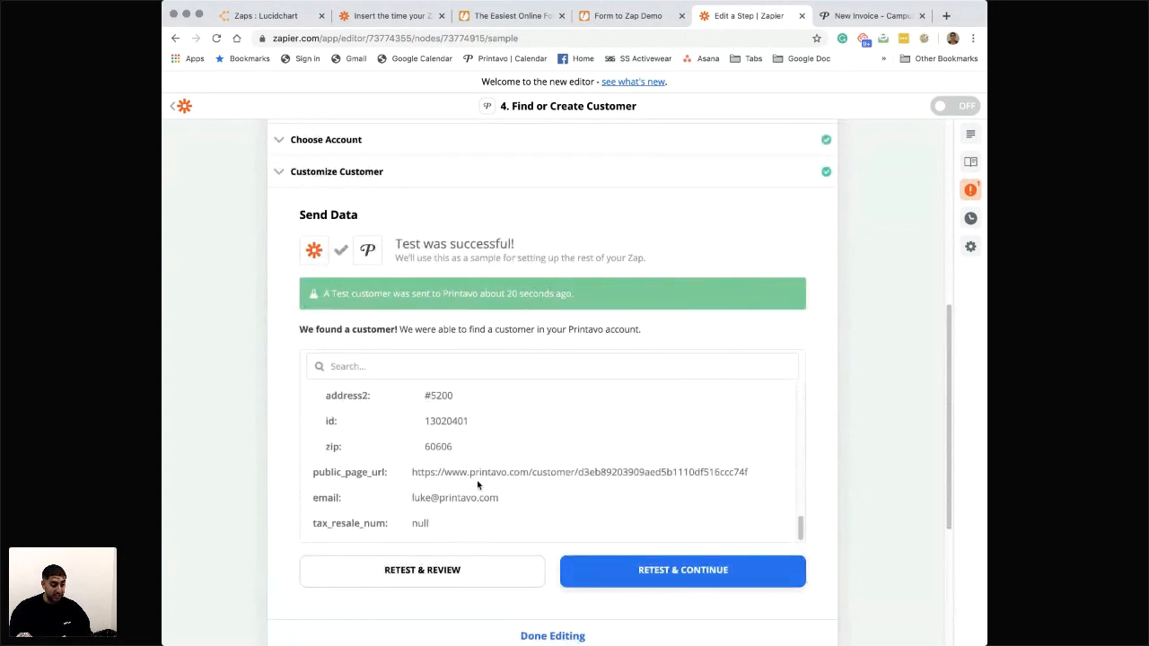
pyautogui.click(542, 448)
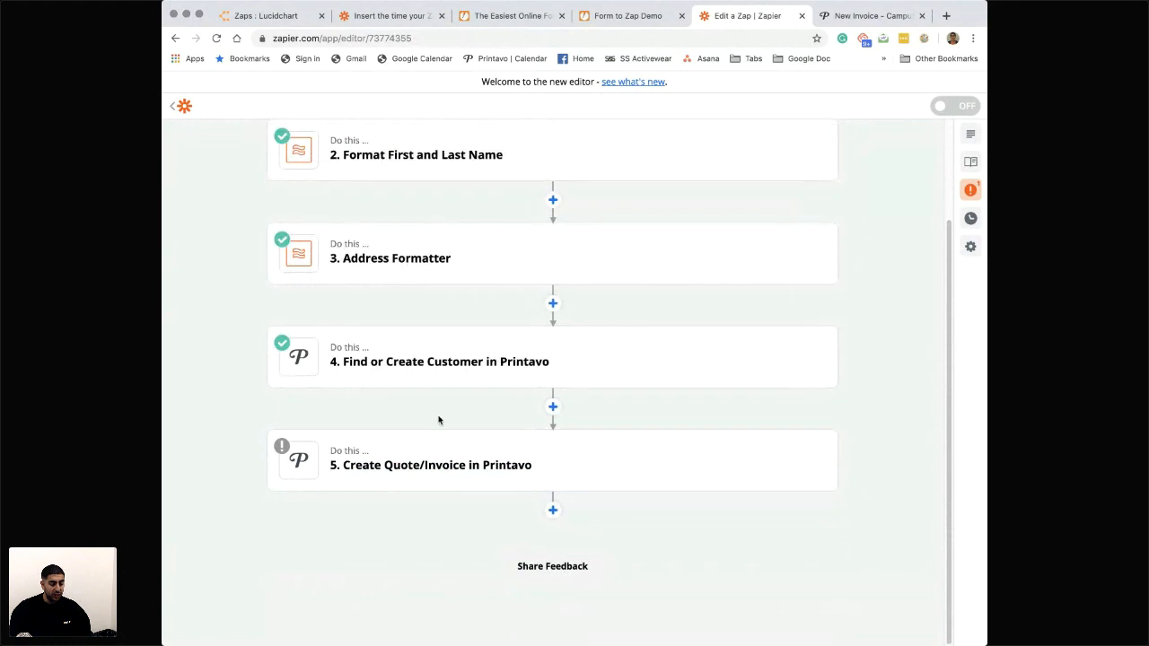
# - Open the Create Quote/Invoice in Printavo step and review its mapped fields
pyautogui.click(432, 467)
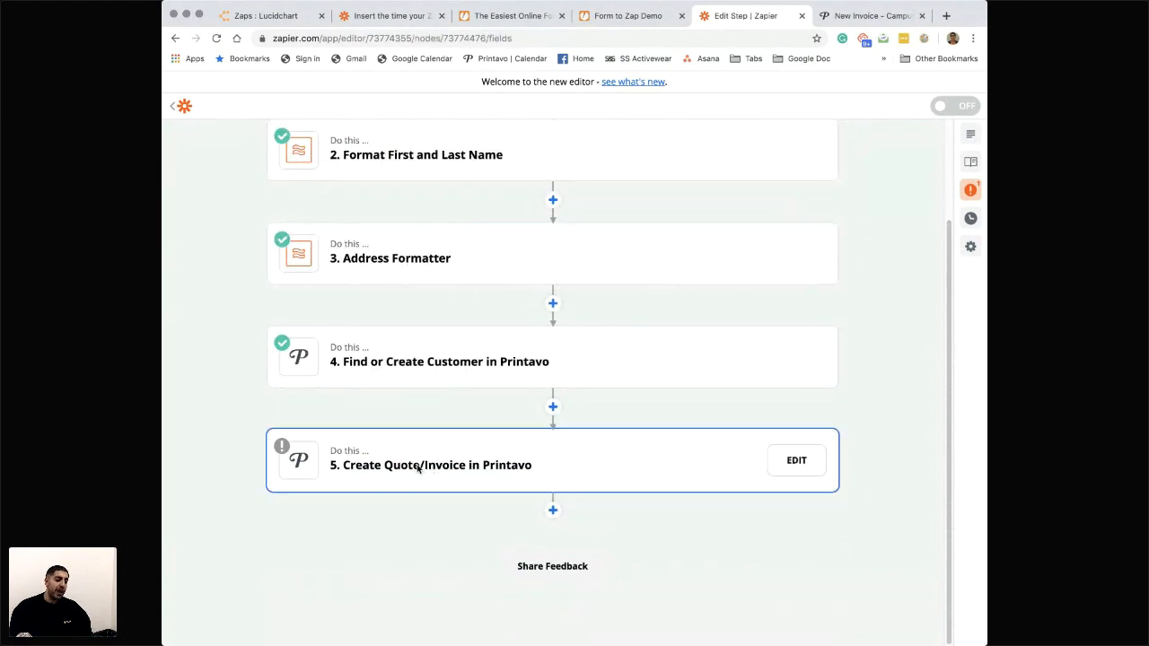
pyautogui.scroll(-3, 457, 453)
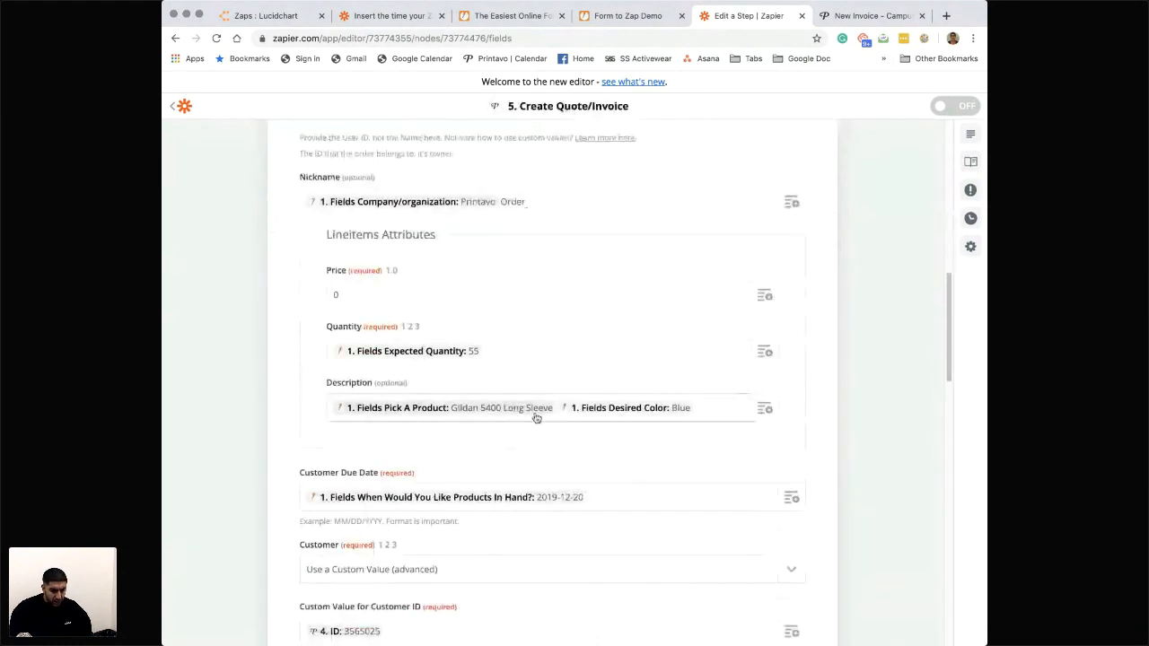
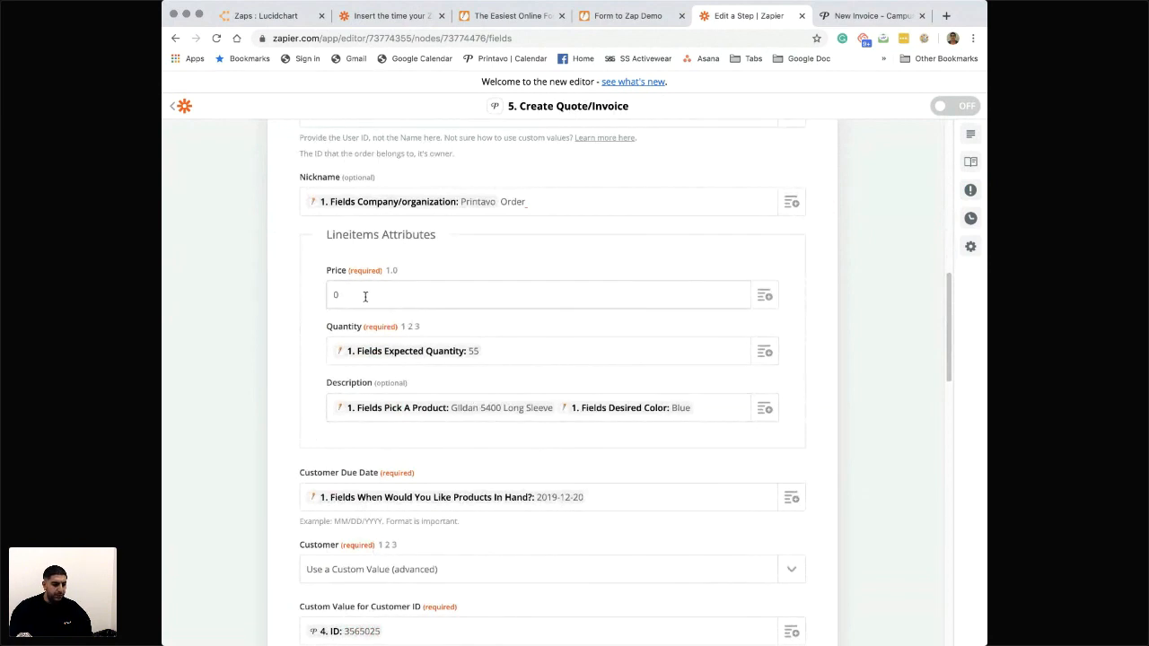
# - Enter the label "In hand date Firm?" in the Notes field of the Create Quote/Invoice step
pyautogui.scroll(-2, 395, 378)
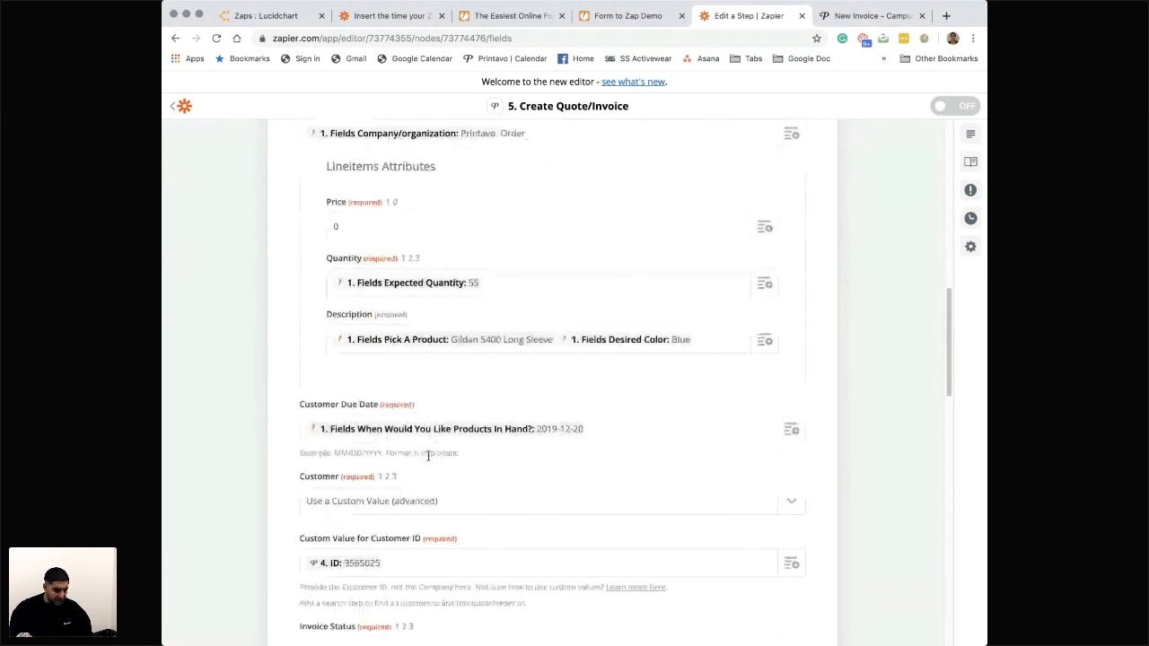
pyautogui.scroll(-3, 428, 456)
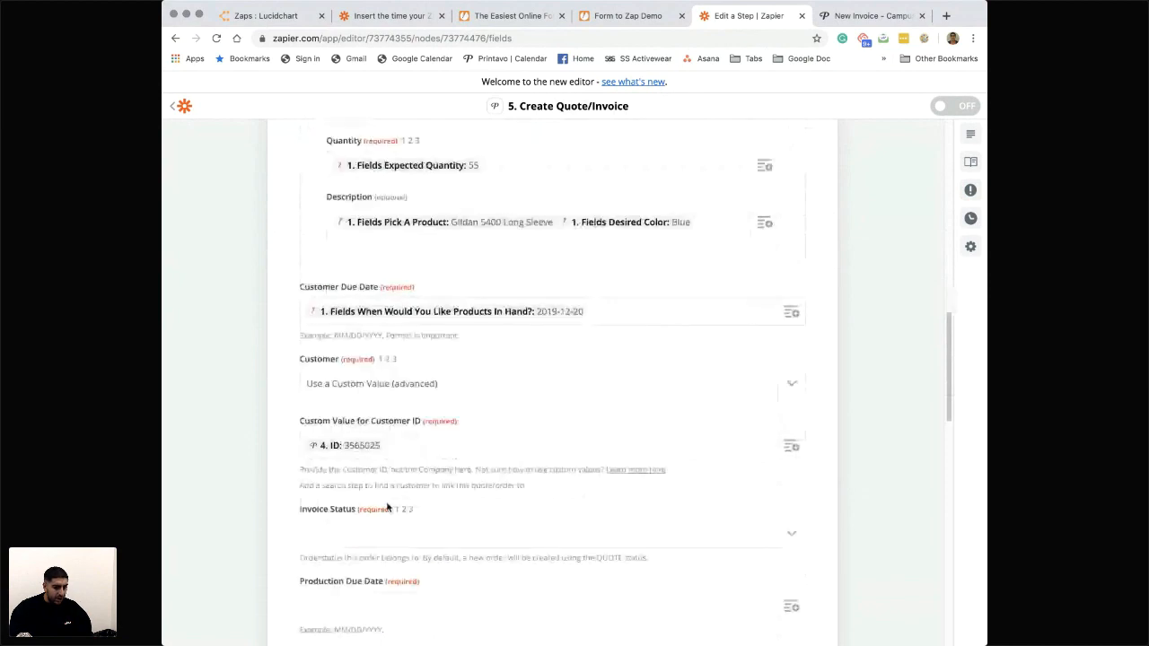
pyautogui.scroll(-3, 388, 508)
pyautogui.scroll(-2, 372, 440)
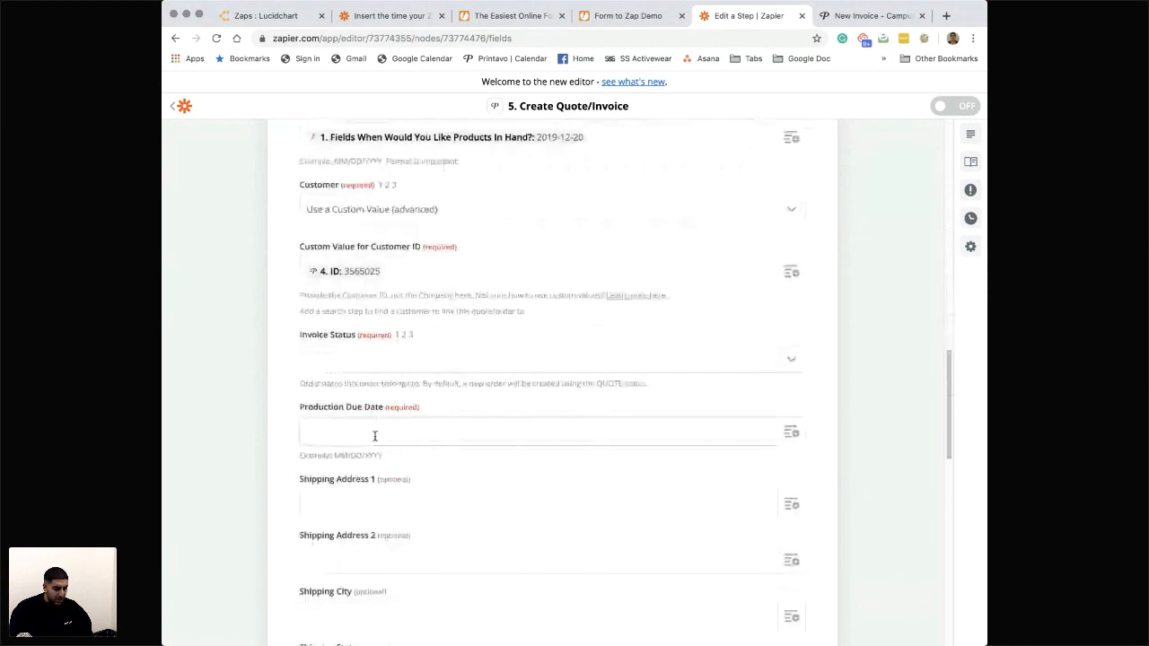
pyautogui.scroll(-10, 375, 436)
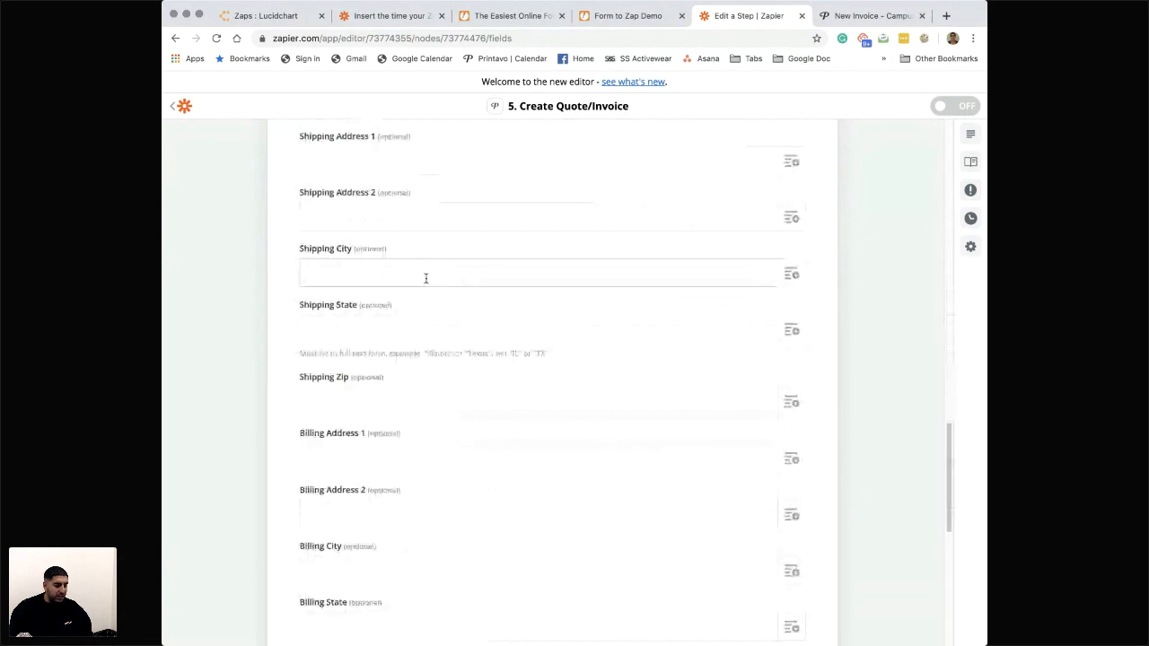
pyautogui.scroll(2, 437, 246)
pyautogui.scroll(-4, 407, 238)
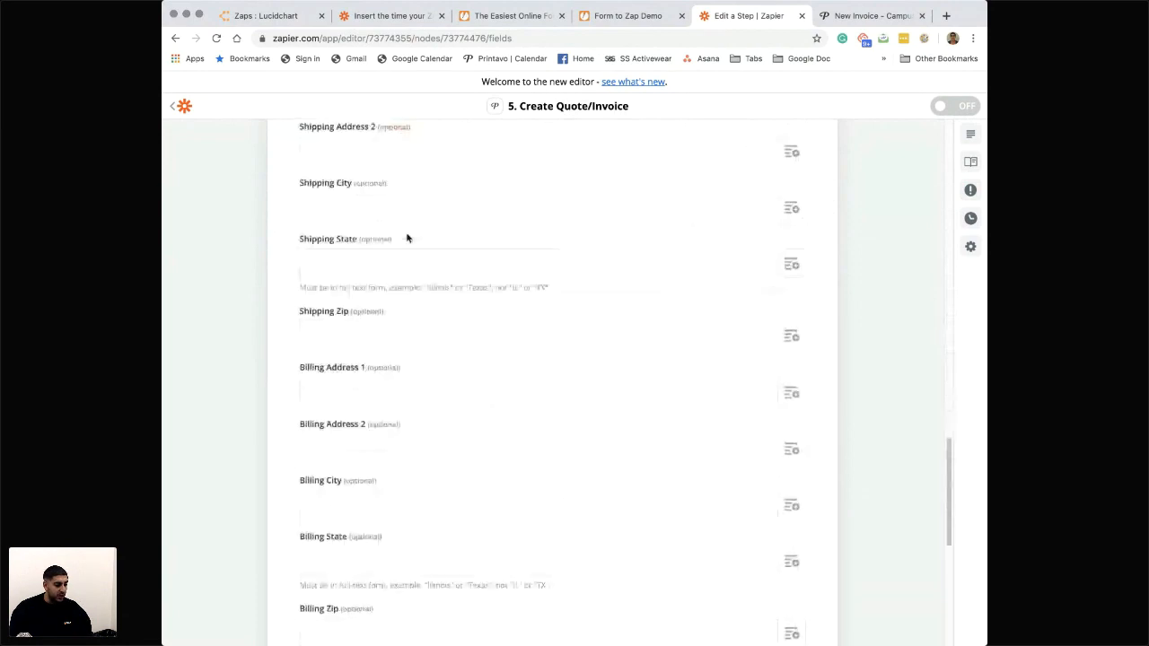
pyautogui.scroll(-8, 407, 238)
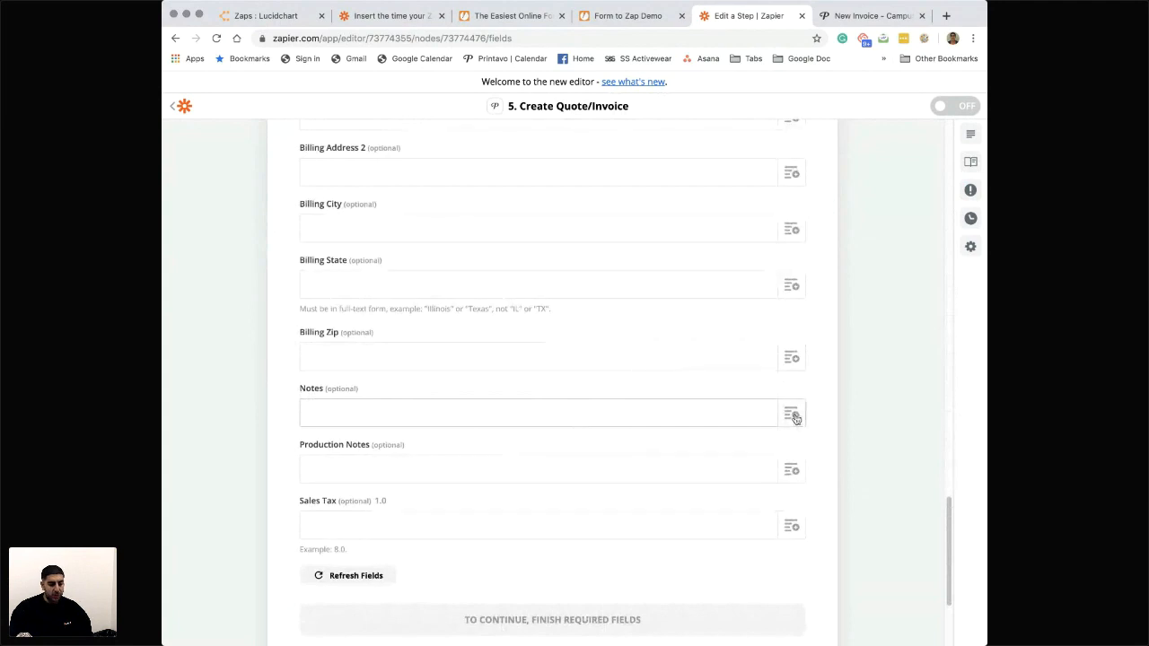
pyautogui.write('F')
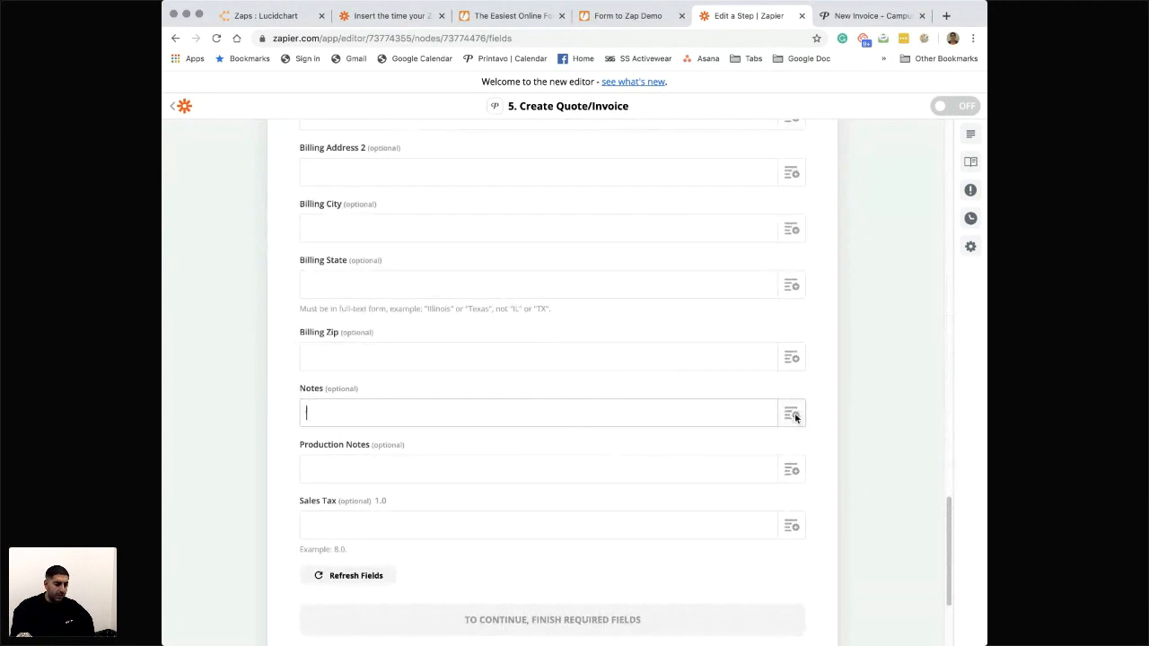
pyautogui.write('Firm')
pyautogui.press('BackSpace')
pyautogui.press('BackSpace')
pyautogui.press('BackSpace')
pyautogui.write('In hand date Firm?')
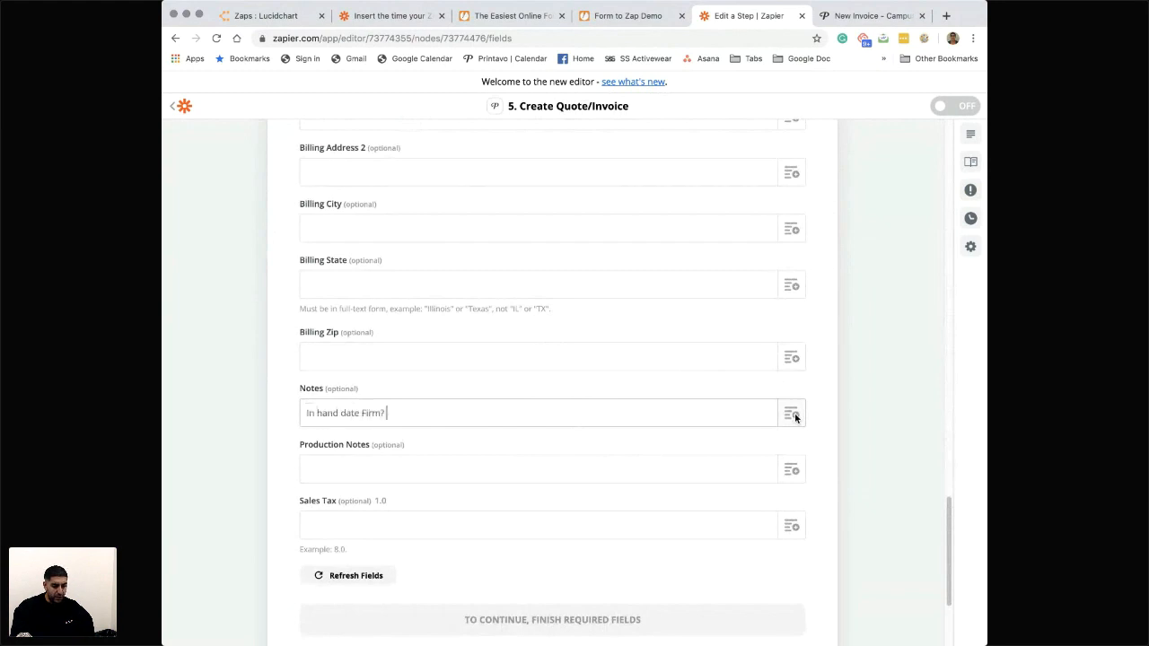
# - Insert the "Fields Is This In Hand Date Firm?" value from New Submission after the label in Notes
pyautogui.click(794, 414)
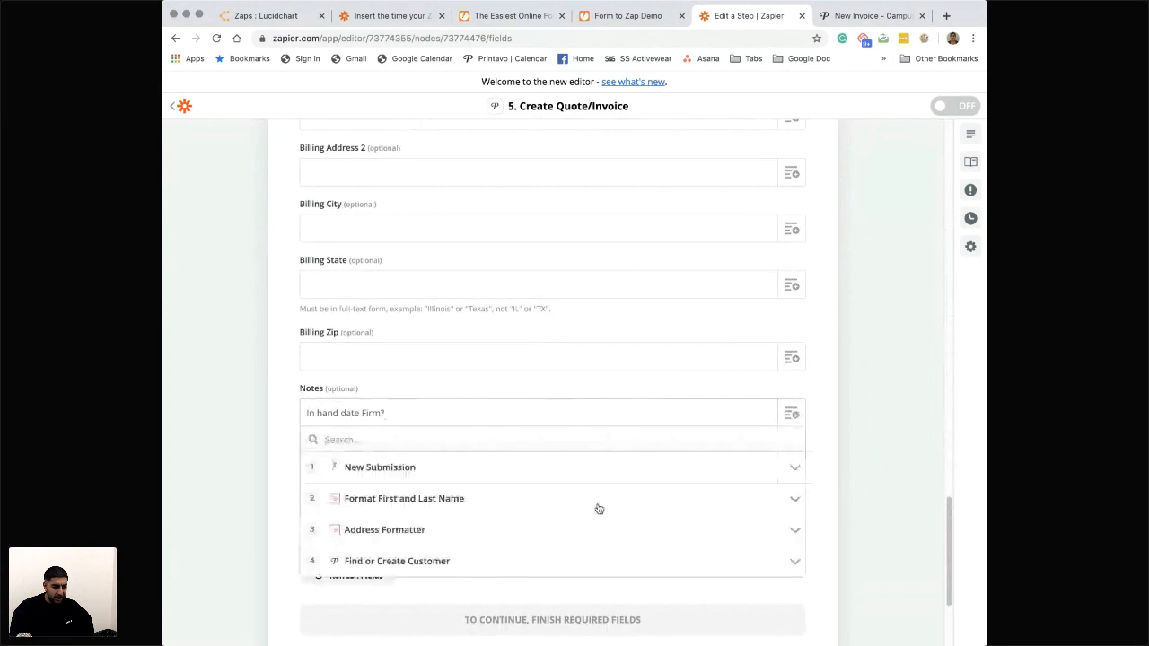
pyautogui.click(486, 470)
pyautogui.scroll(-2, 466, 536)
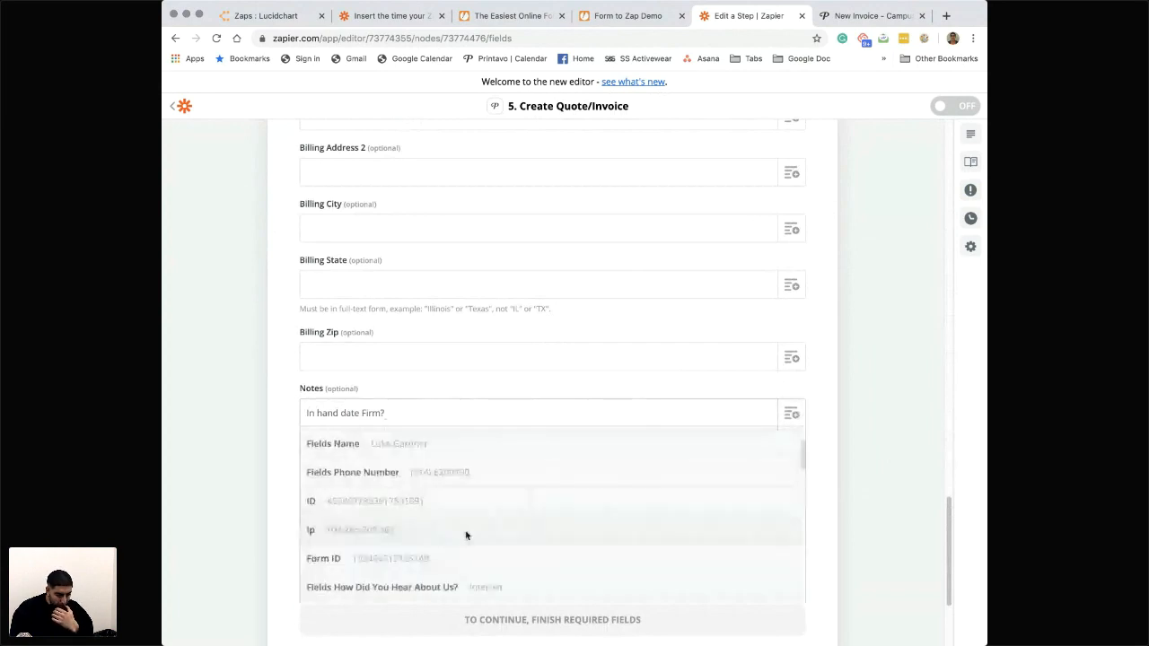
pyautogui.scroll(-3, 458, 552)
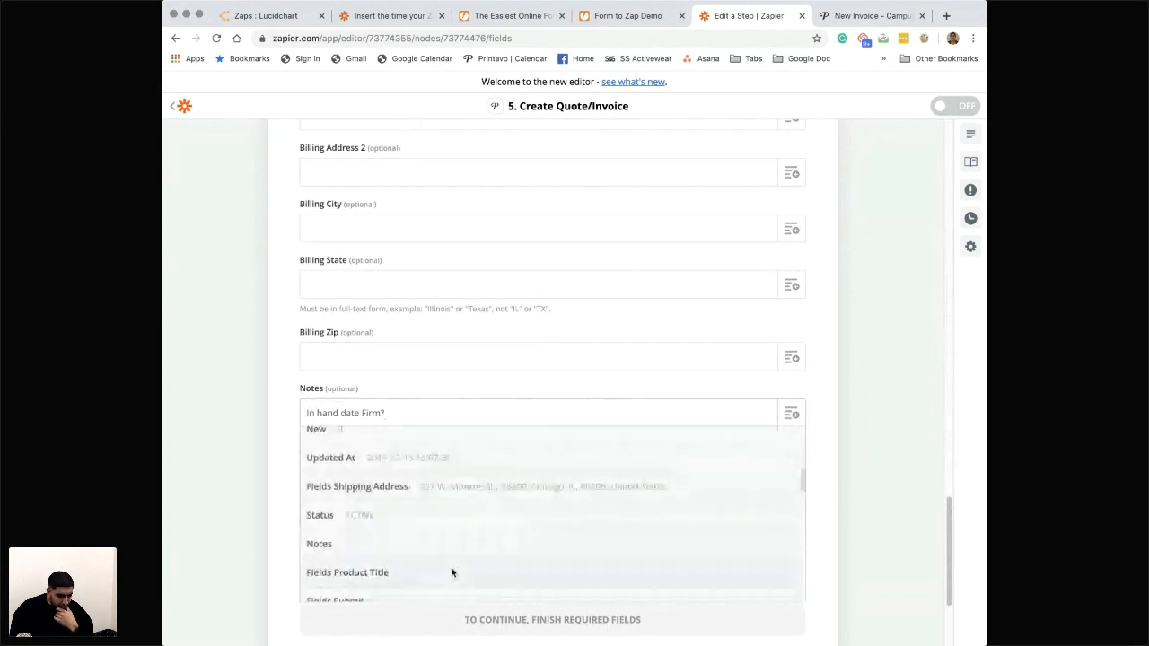
pyautogui.scroll(-5, 451, 572)
pyautogui.scroll(-5, 452, 572)
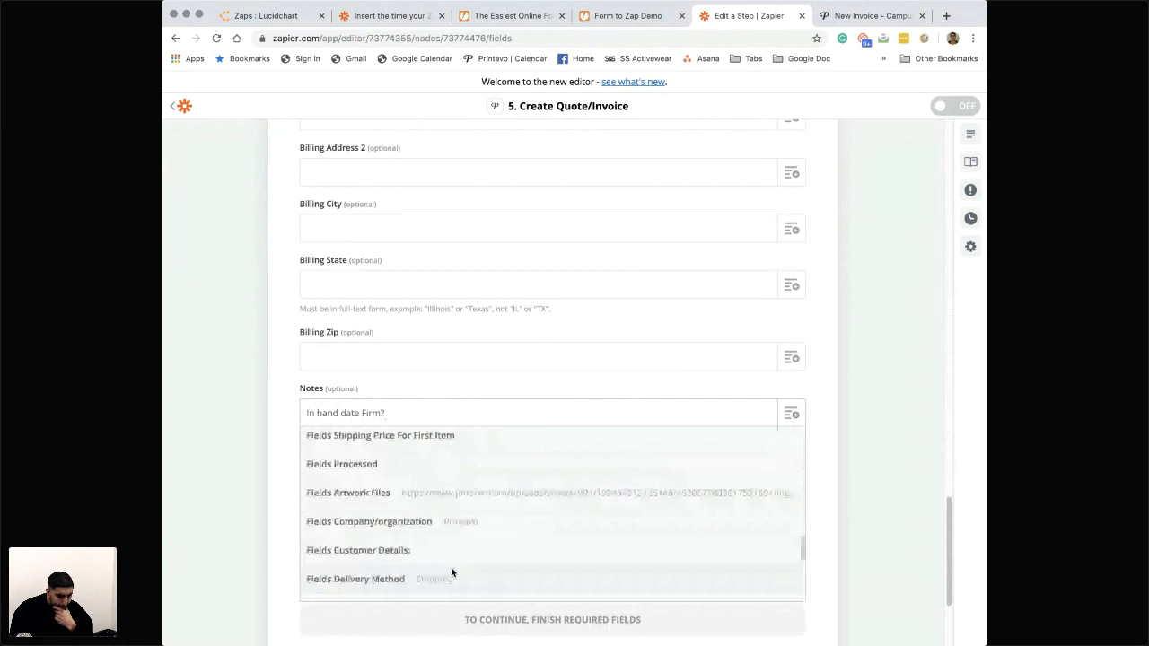
pyautogui.scroll(-3, 451, 572)
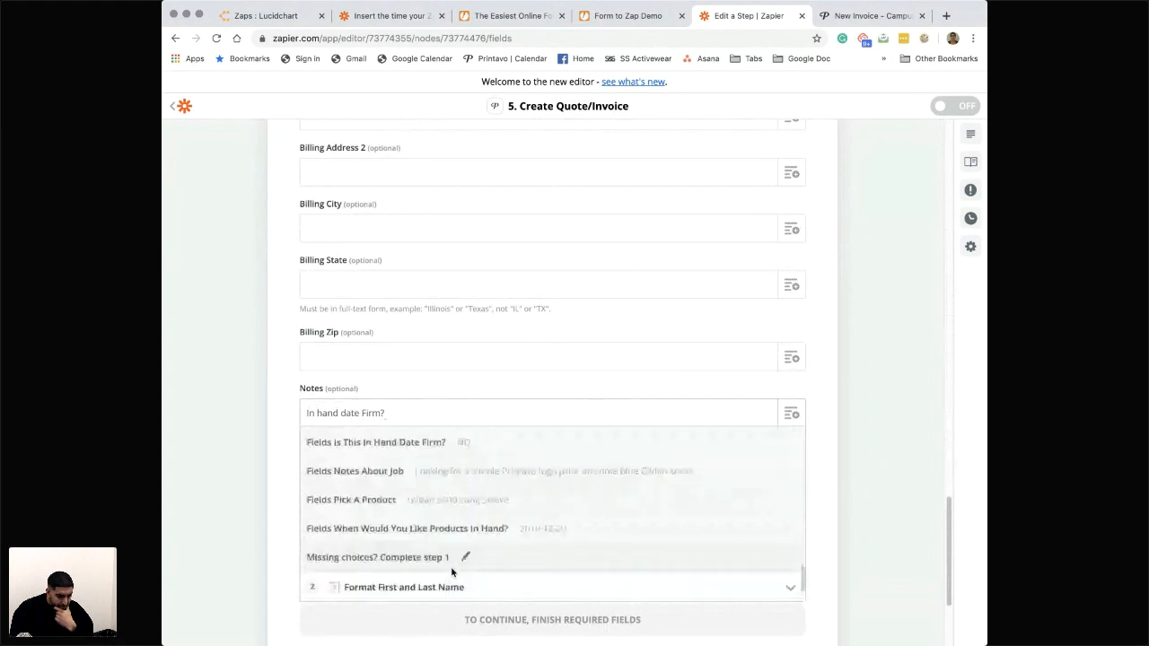
pyautogui.scroll(-1, 440, 539)
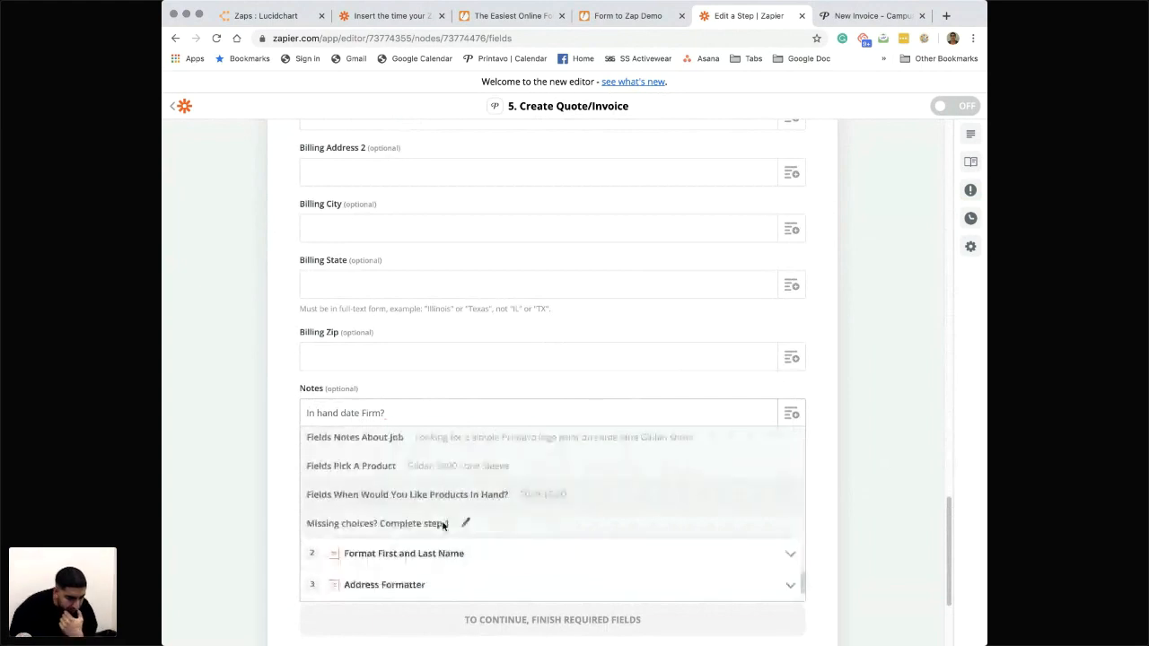
pyautogui.scroll(1, 442, 527)
pyautogui.scroll(1, 447, 511)
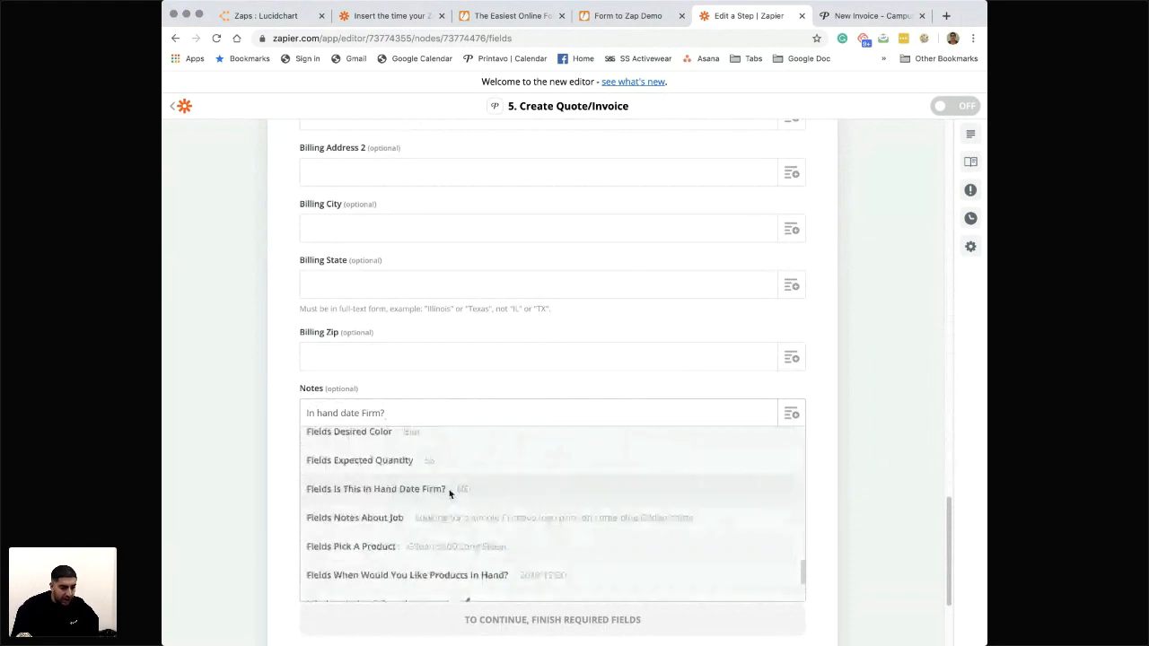
pyautogui.click(450, 493)
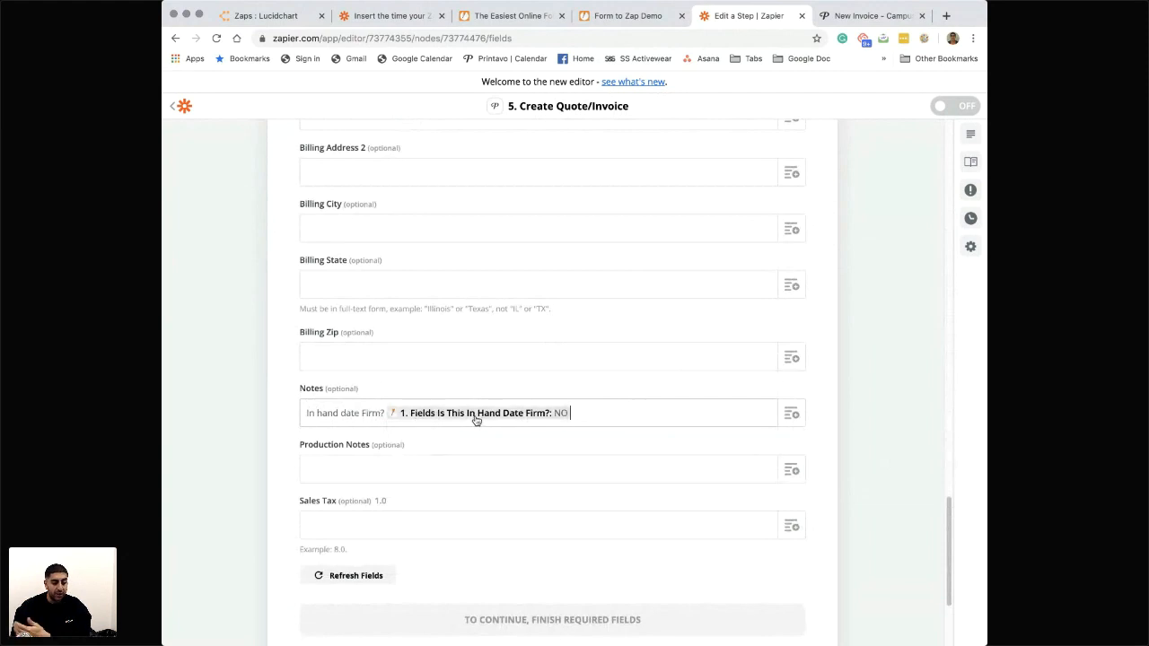
# - Map Production Notes to the "Fields Notes About Job" value from New Submission
pyautogui.scroll(-1, 604, 493)
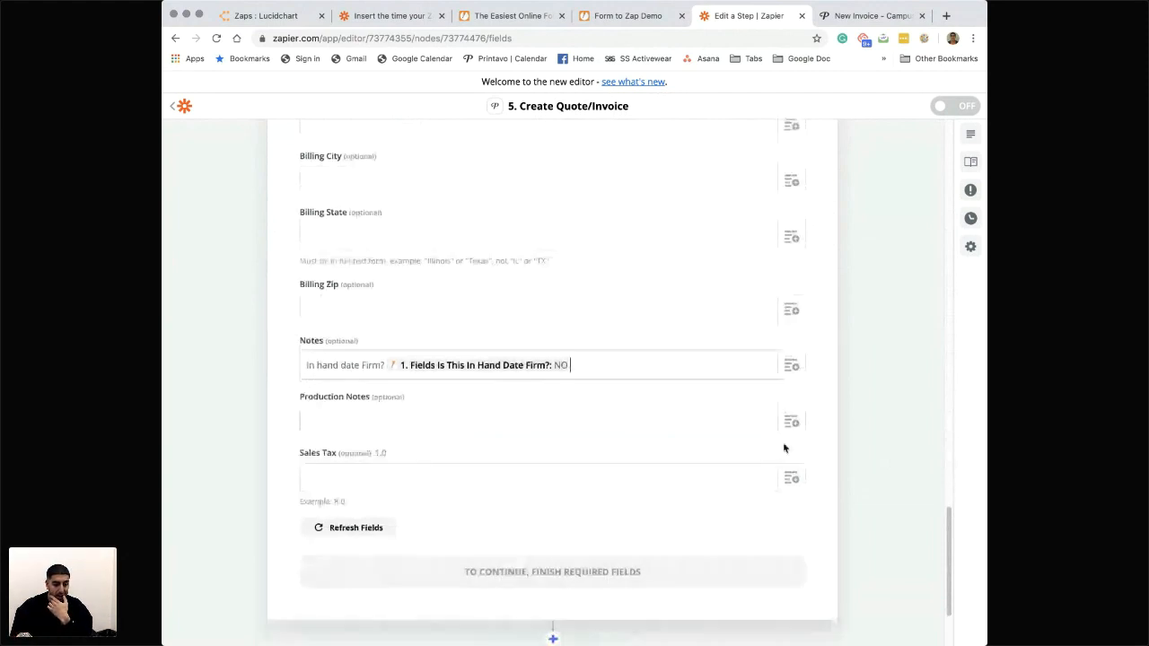
pyautogui.click(794, 422)
pyautogui.click(419, 476)
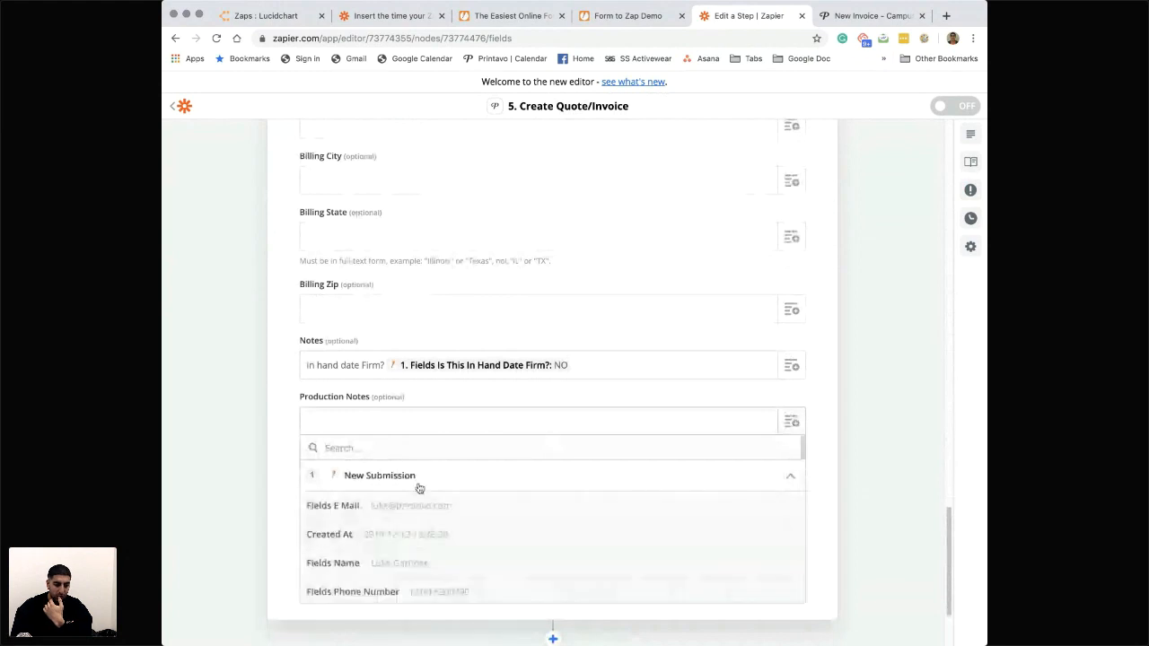
pyautogui.scroll(-5, 437, 534)
pyautogui.scroll(-10, 437, 538)
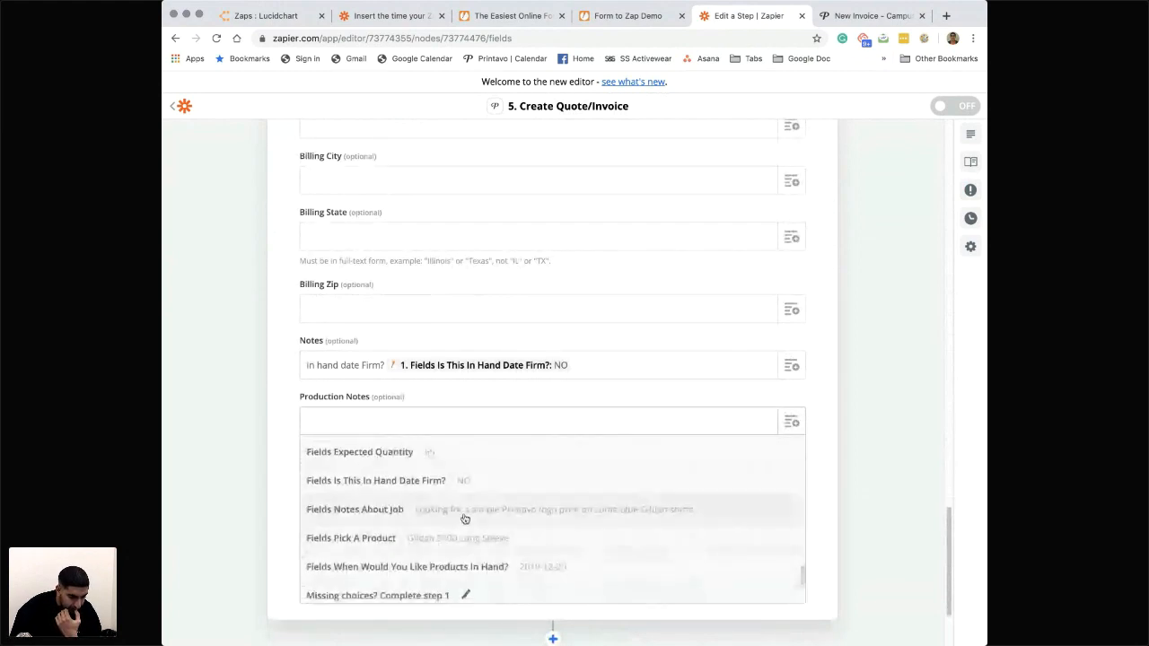
pyautogui.click(461, 516)
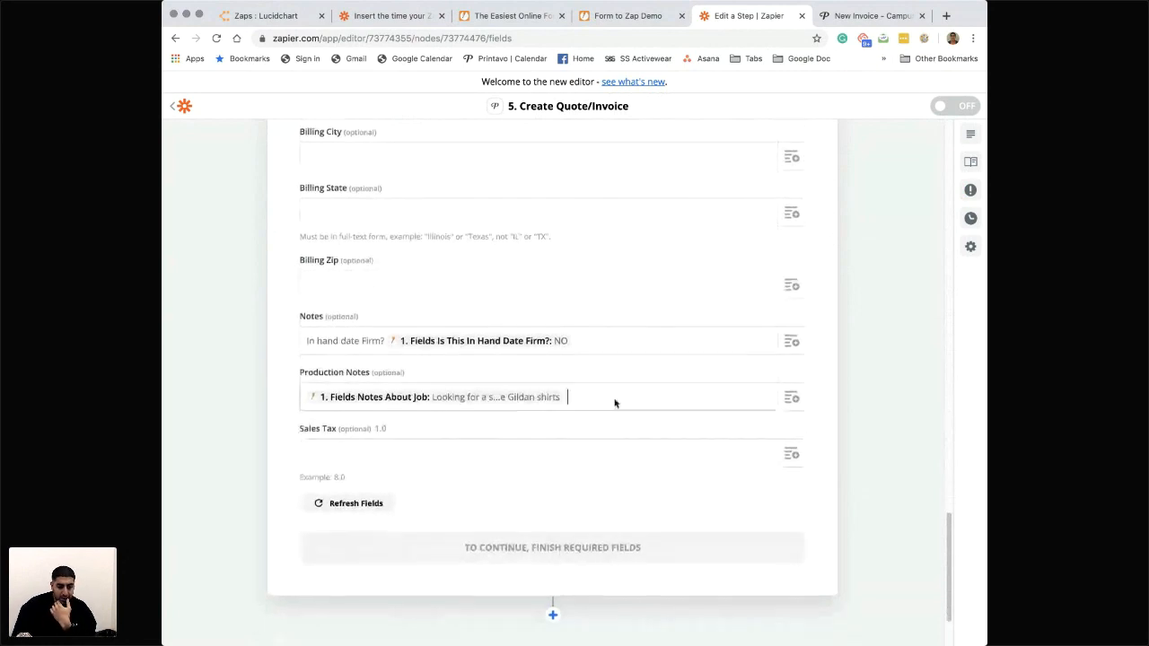
# - Add the "Fields Artwork Files" value from New Submission after the job notes in Production Notes
pyautogui.click(791, 397)
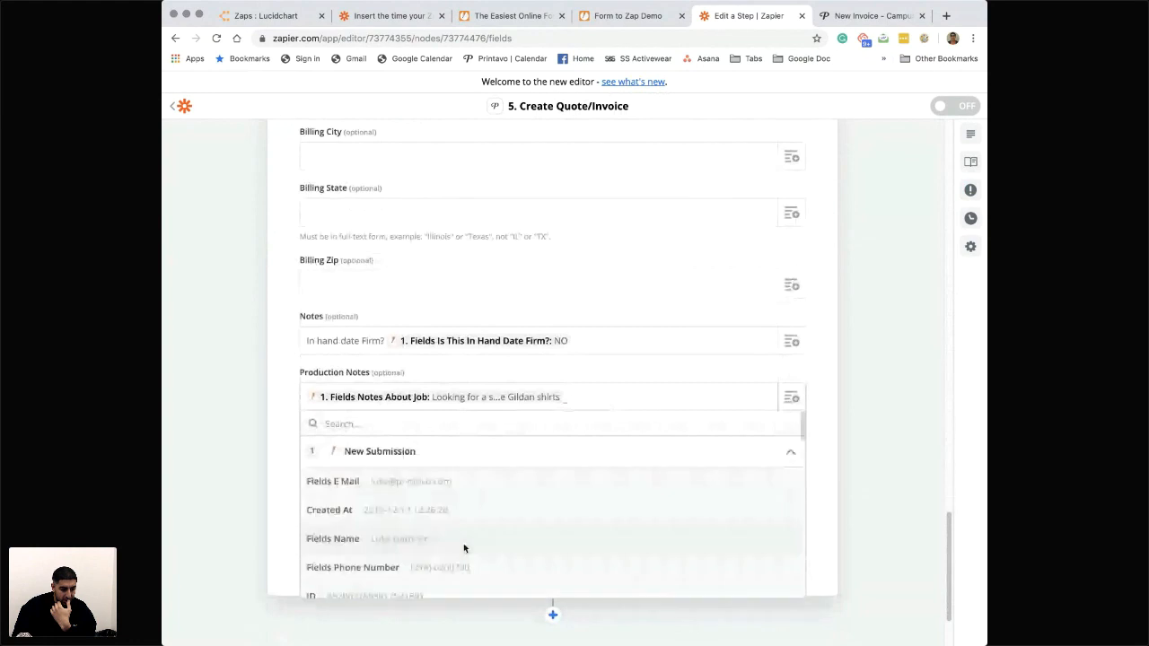
pyautogui.scroll(-5, 465, 548)
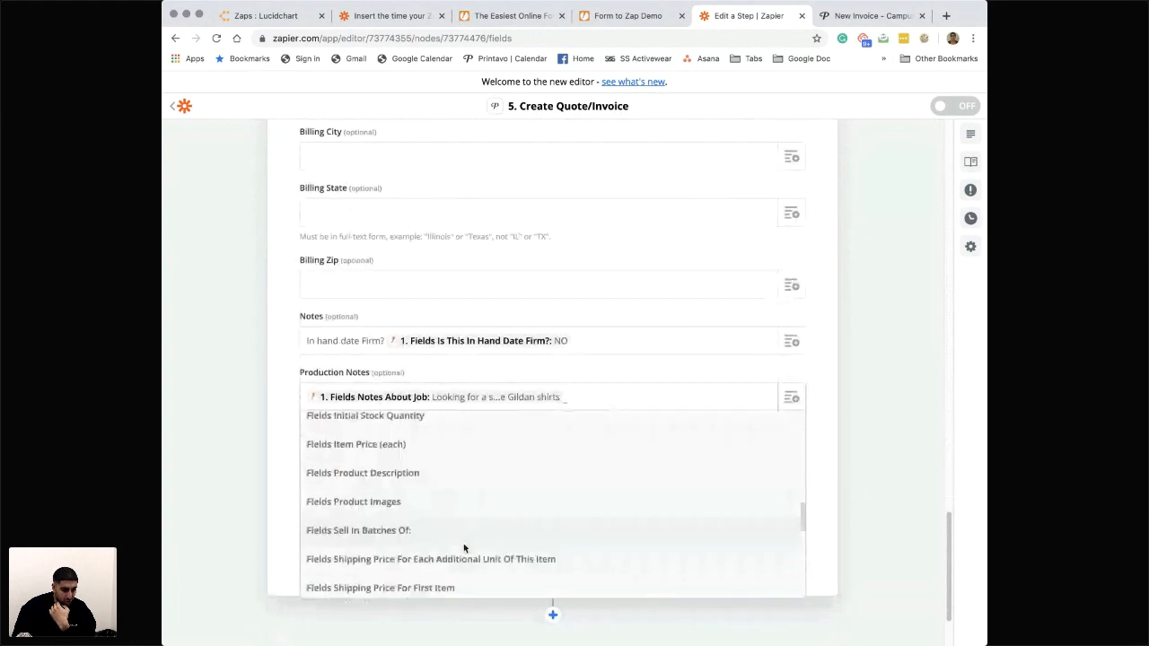
pyautogui.scroll(-3, 464, 538)
pyautogui.click(498, 481)
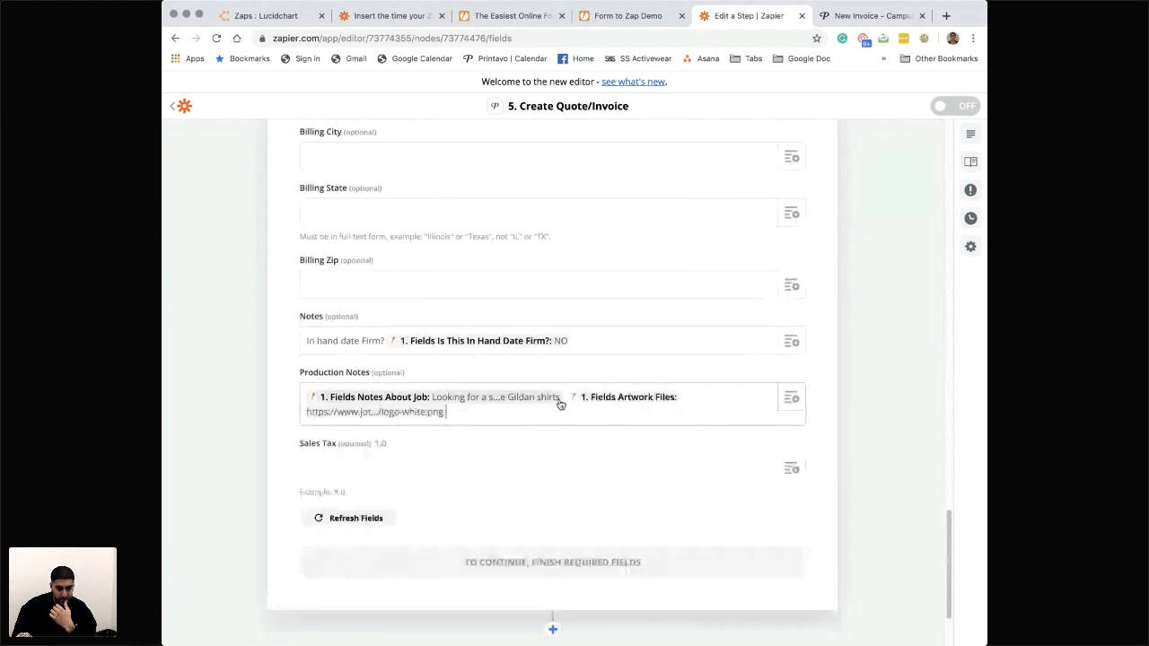
# - Label the artwork link "Artwork Uploads can be found here:" and separate it from the job notes with a blank line
pyautogui.click(565, 398)
pyautogui.write('Artwork can be fou')
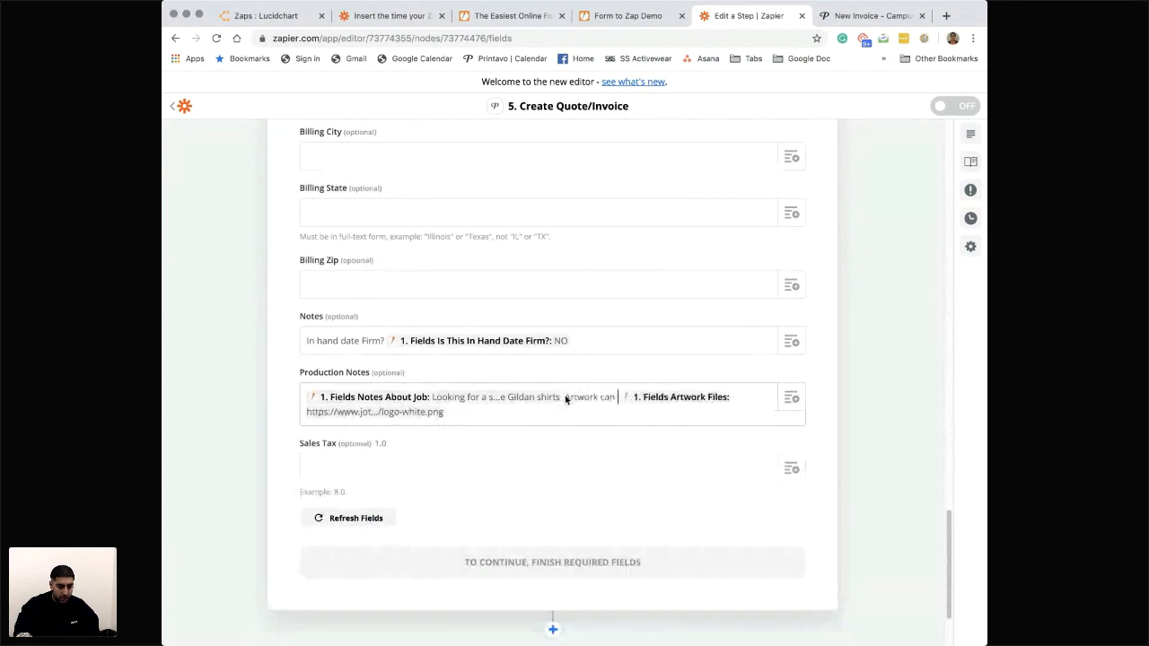
pyautogui.write('nd here:')
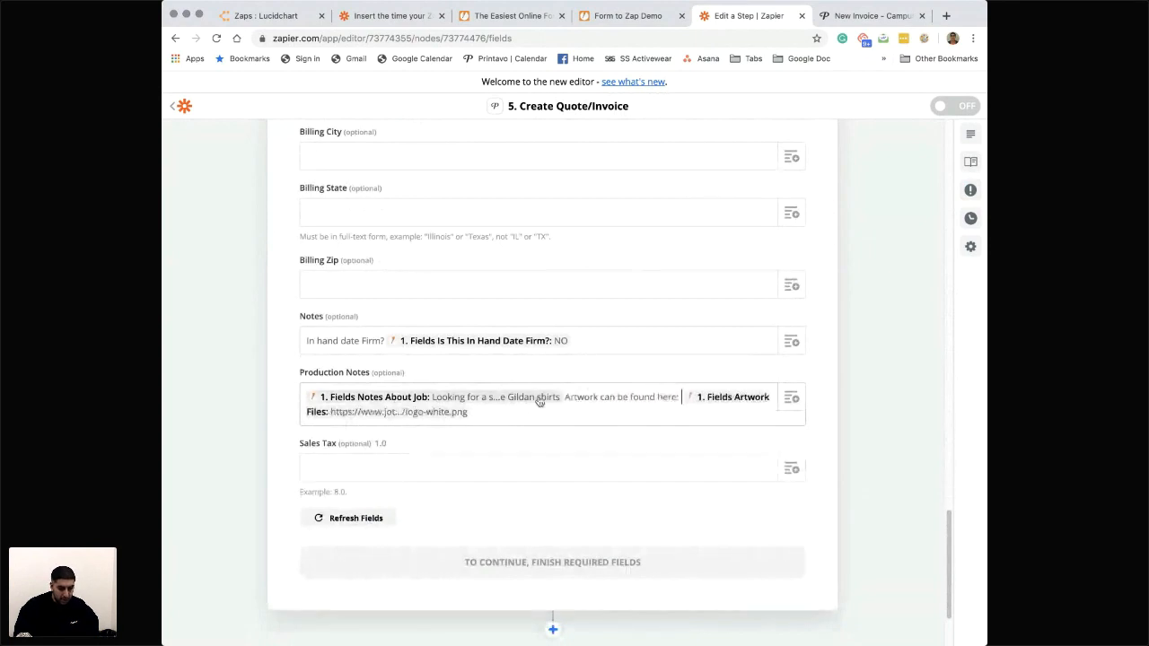
pyautogui.click(567, 399)
pyautogui.press('Return')
pyautogui.press('Return')
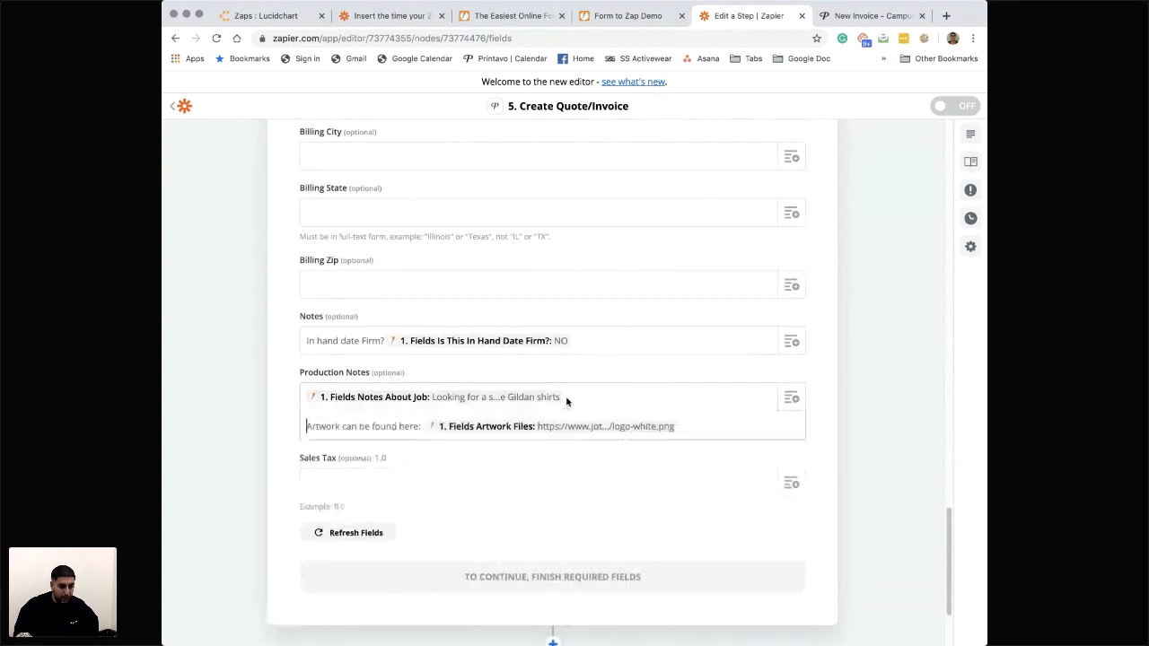
pyautogui.click(343, 427)
pyautogui.write('Upload')
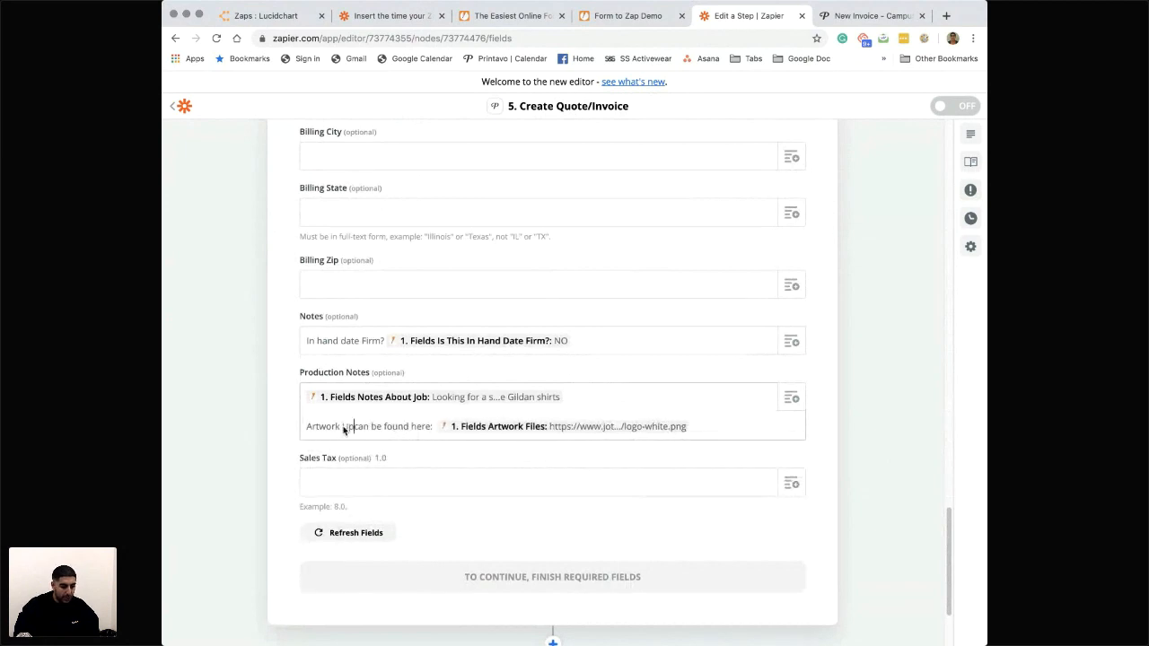
pyautogui.write('s')
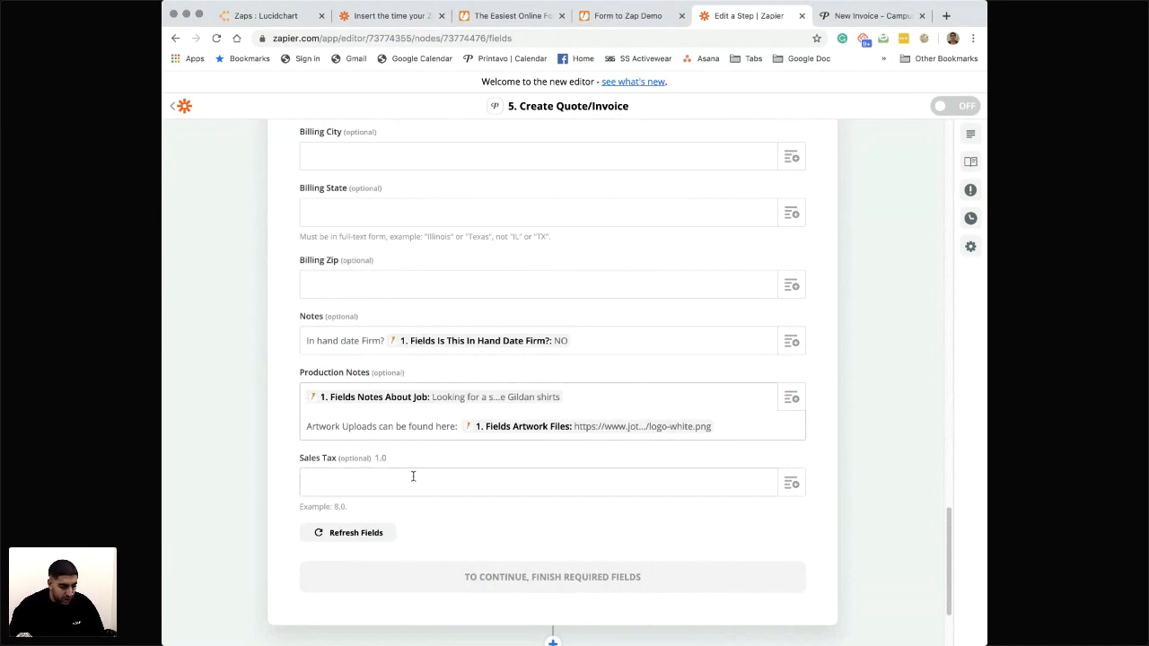
# - Choose a status for the created order in the required Invoice Status field
pyautogui.scroll(2, 413, 476)
pyautogui.scroll(-4, 518, 424)
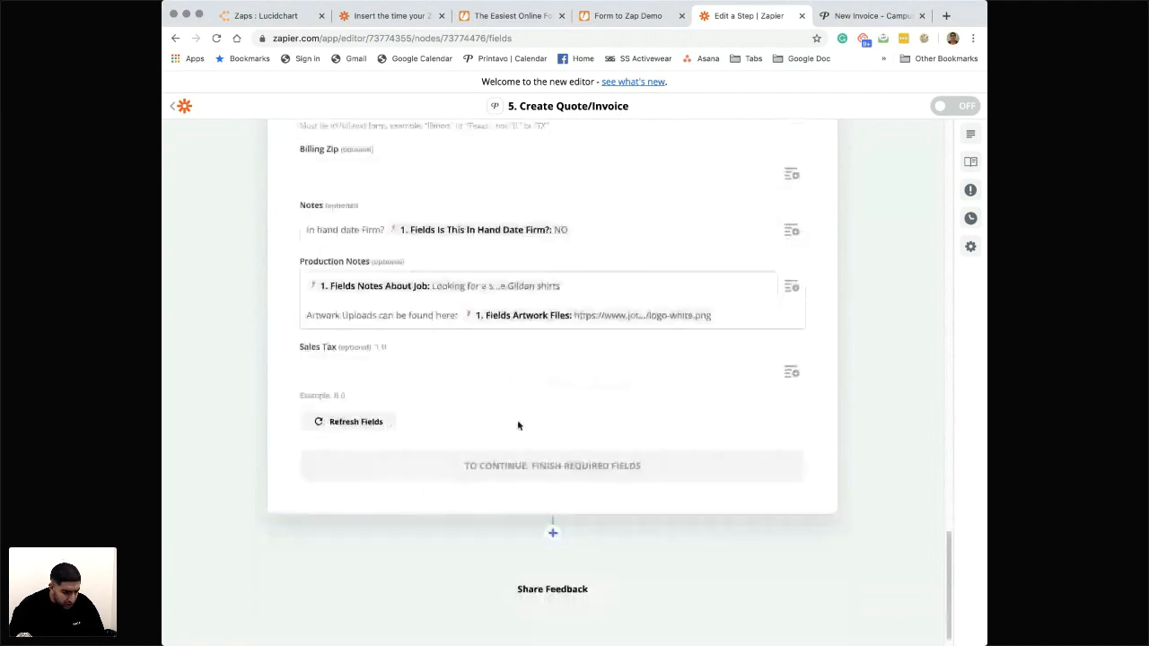
pyautogui.scroll(10, 518, 424)
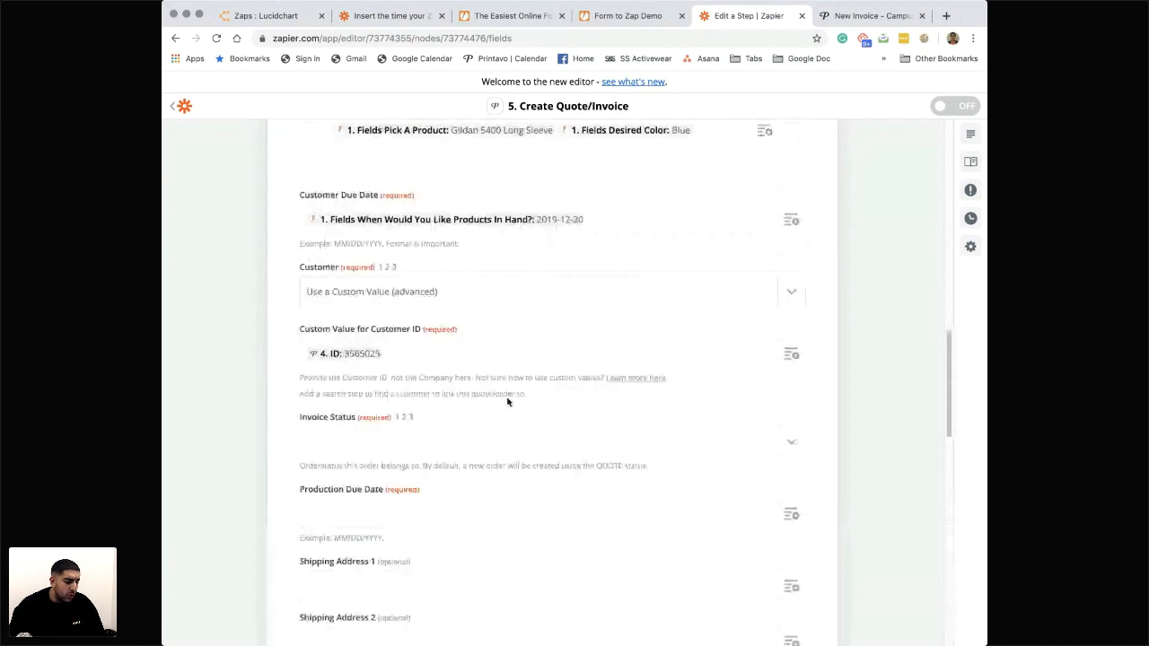
pyautogui.scroll(1, 378, 527)
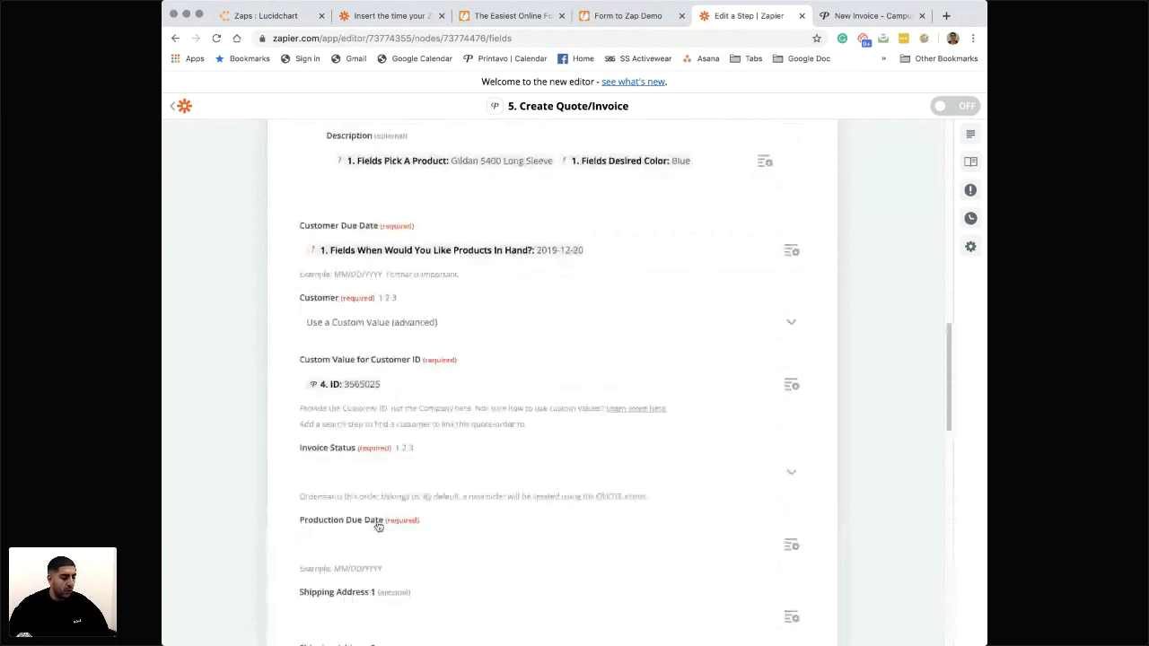
pyautogui.scroll(-2, 378, 527)
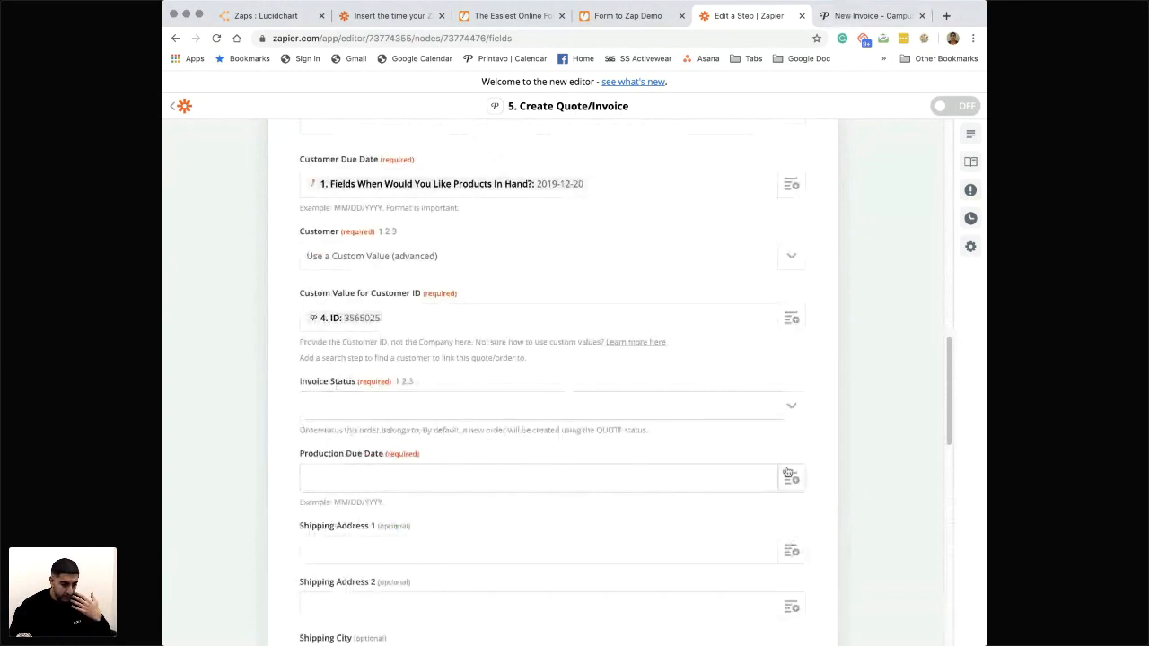
pyautogui.click(789, 408)
pyautogui.scroll(-5, 468, 517)
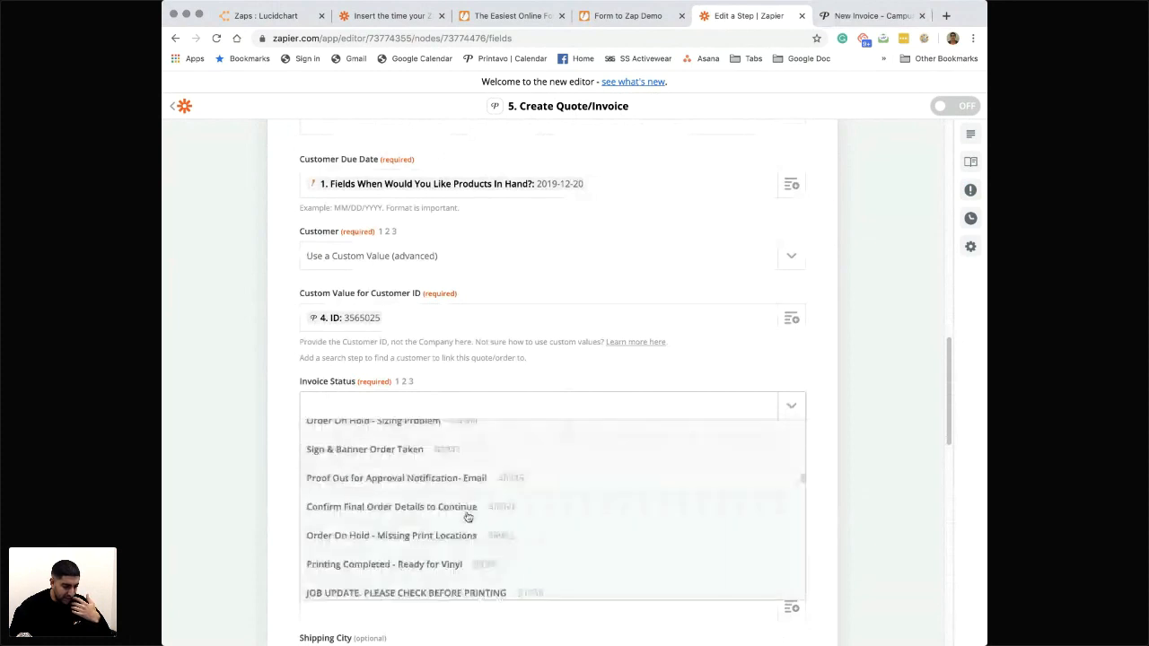
pyautogui.scroll(-5, 468, 517)
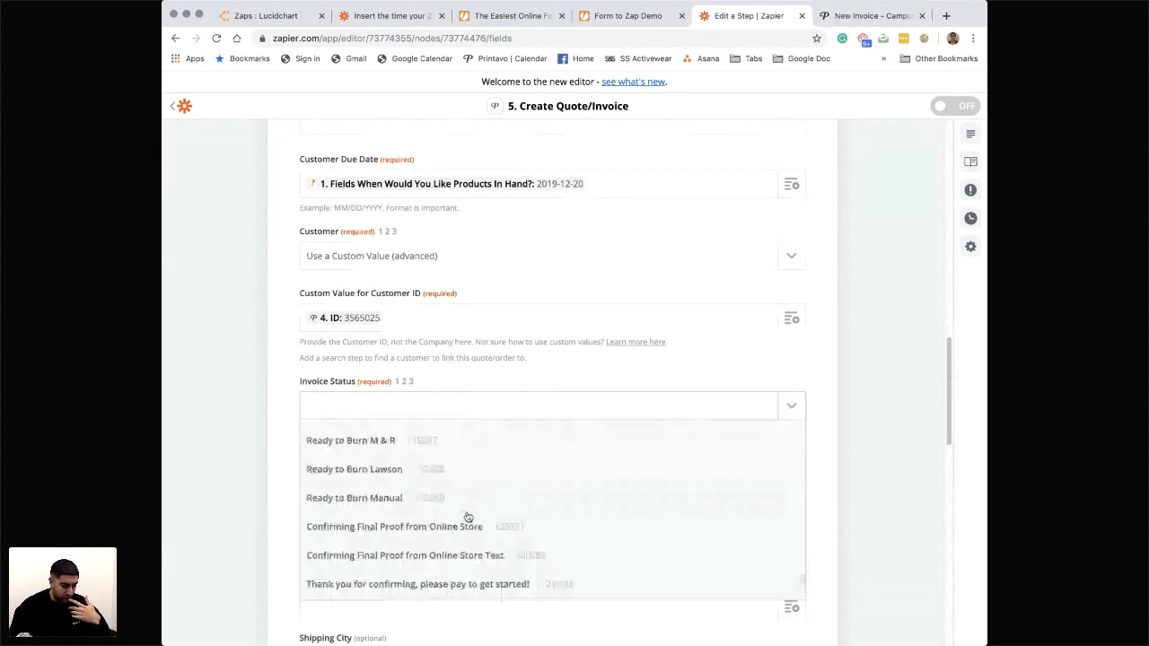
pyautogui.scroll(-5, 468, 517)
pyautogui.click(406, 469)
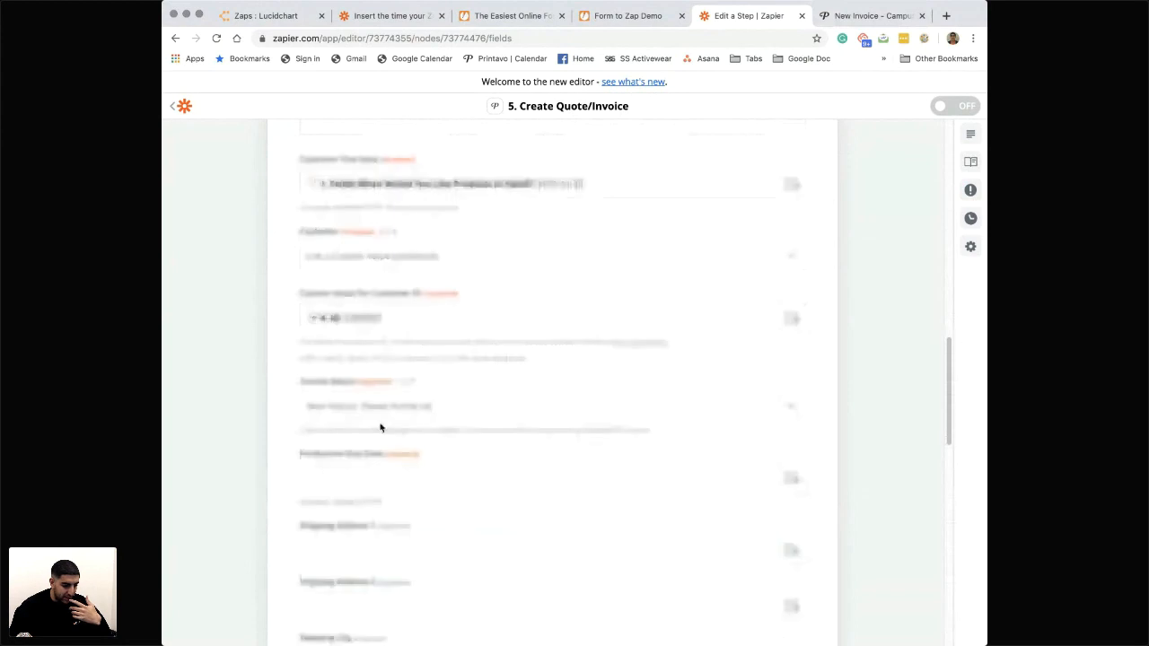
# - Check the available Invoice Status options and keep "New Inquiry, Please Follow Up" selected
pyautogui.click(447, 414)
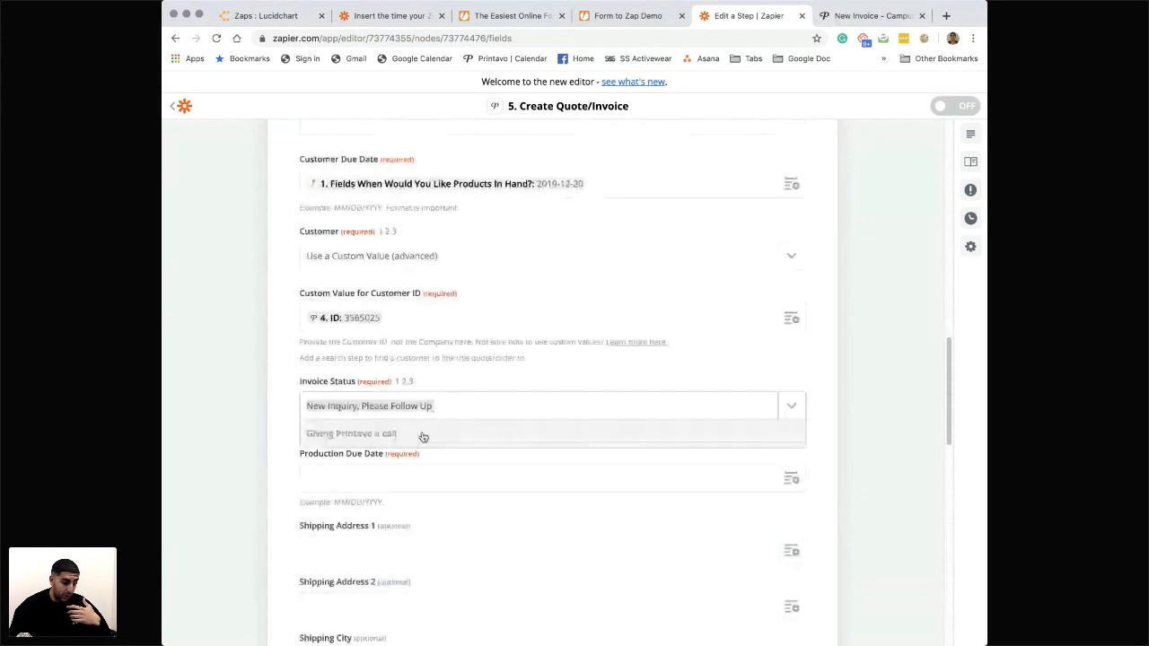
pyautogui.click(464, 385)
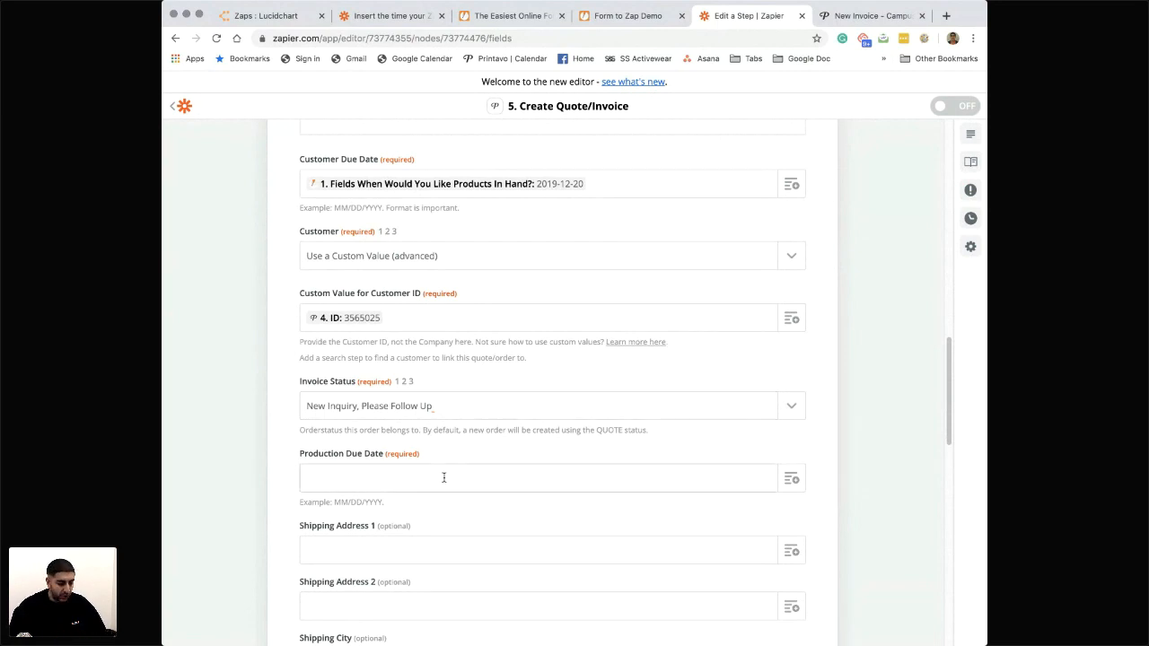
pyautogui.scroll(-1, 441, 476)
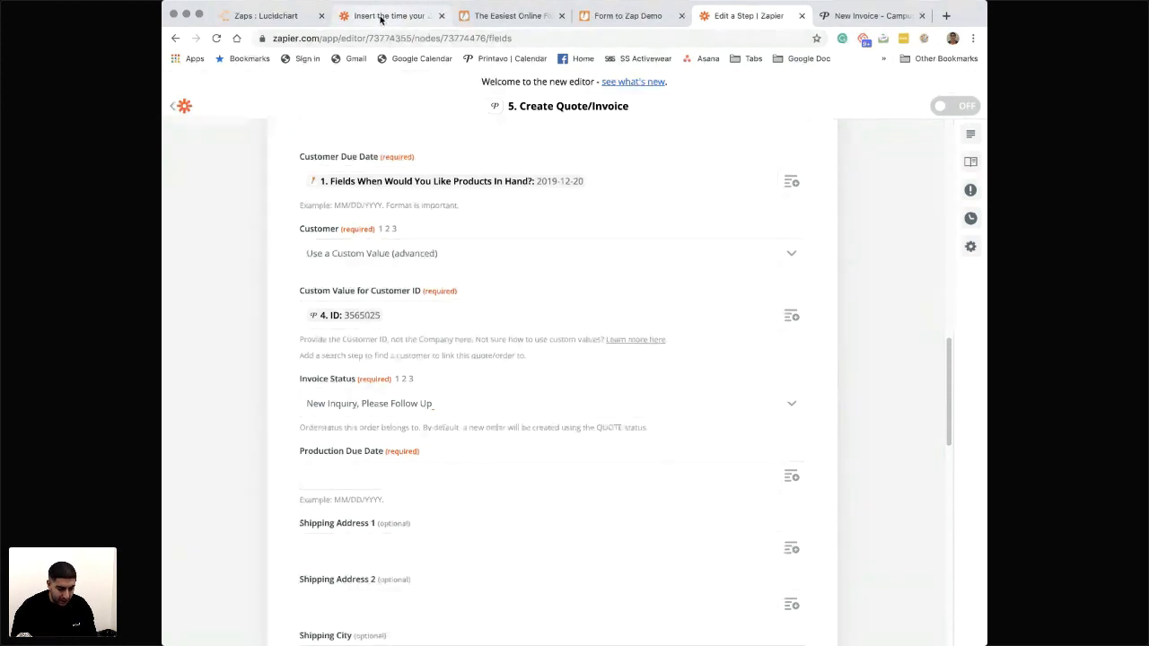
# - Try to copy the {{zap_meta_human_now}} code from the help article on inserting the Zap's run time into Production Due Date
pyautogui.click(383, 16)
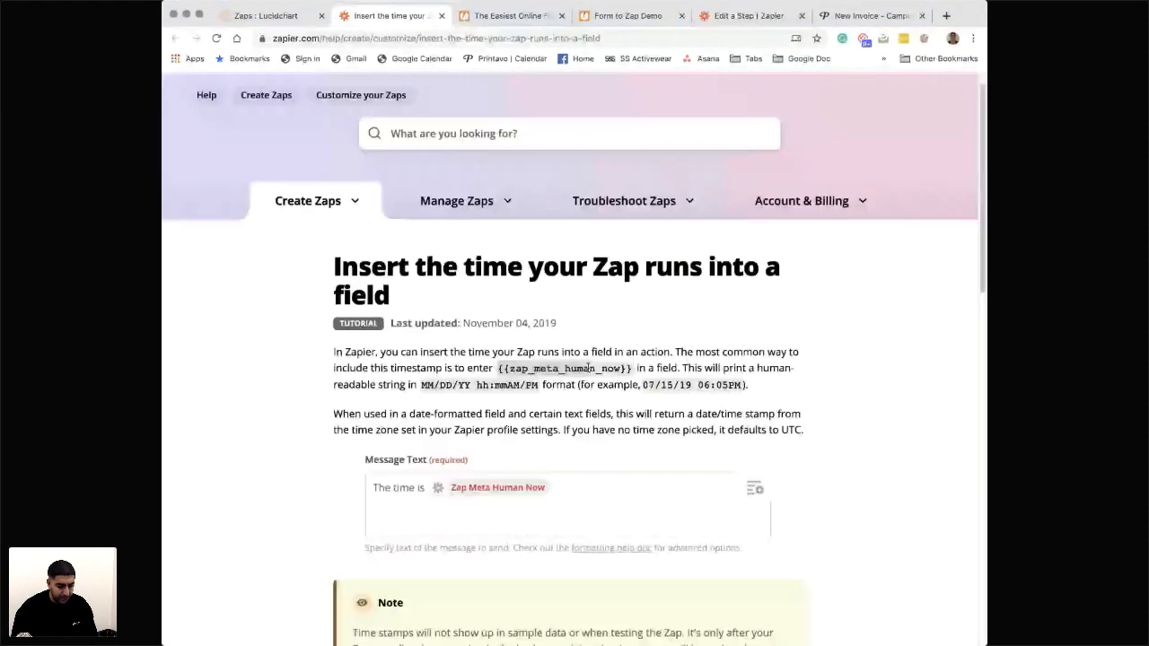
pyautogui.moveTo(468, 352); pyautogui.dragTo(635, 369)
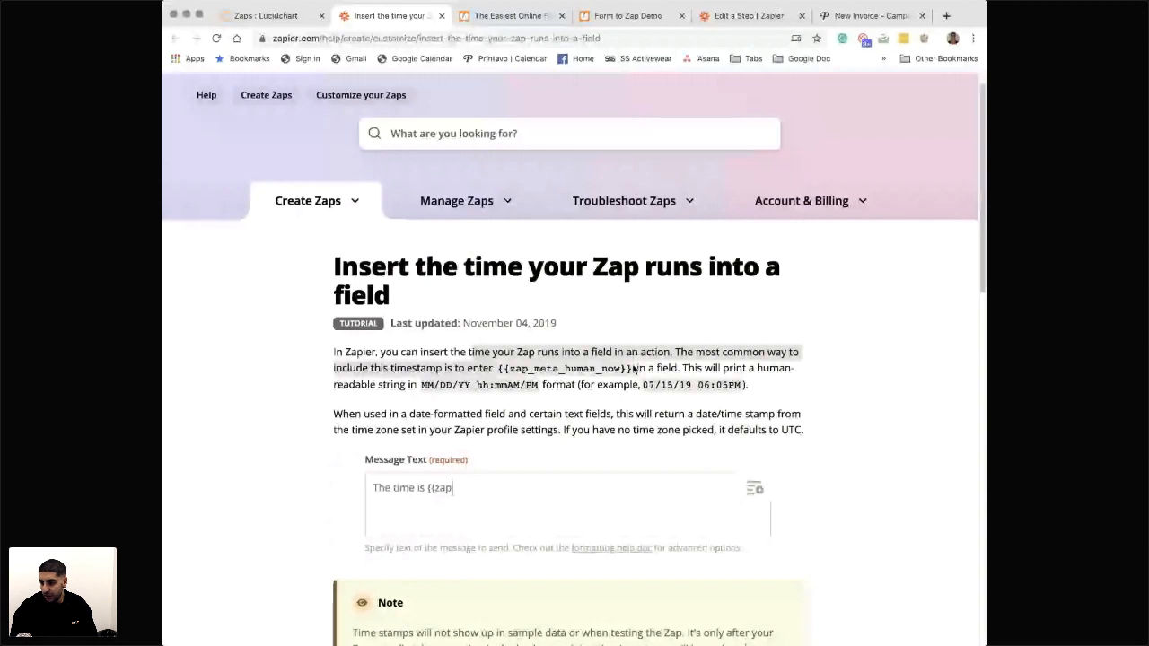
pyautogui.moveTo(635, 369); pyautogui.dragTo(498, 369)
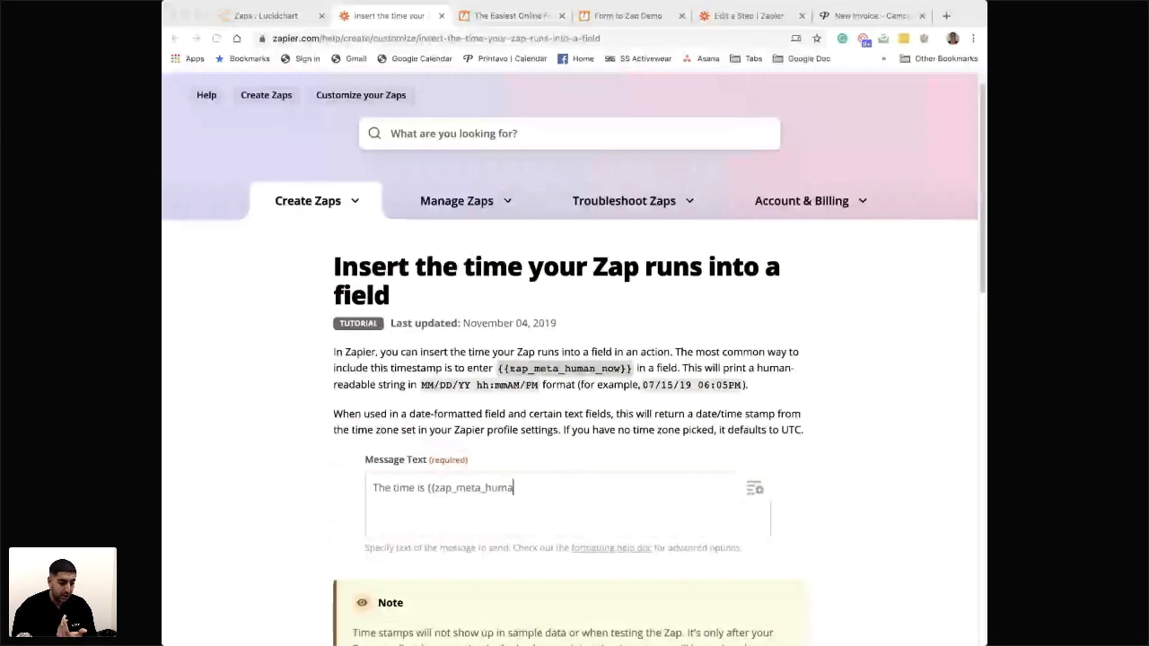
pyautogui.scroll(-4, 575, 359)
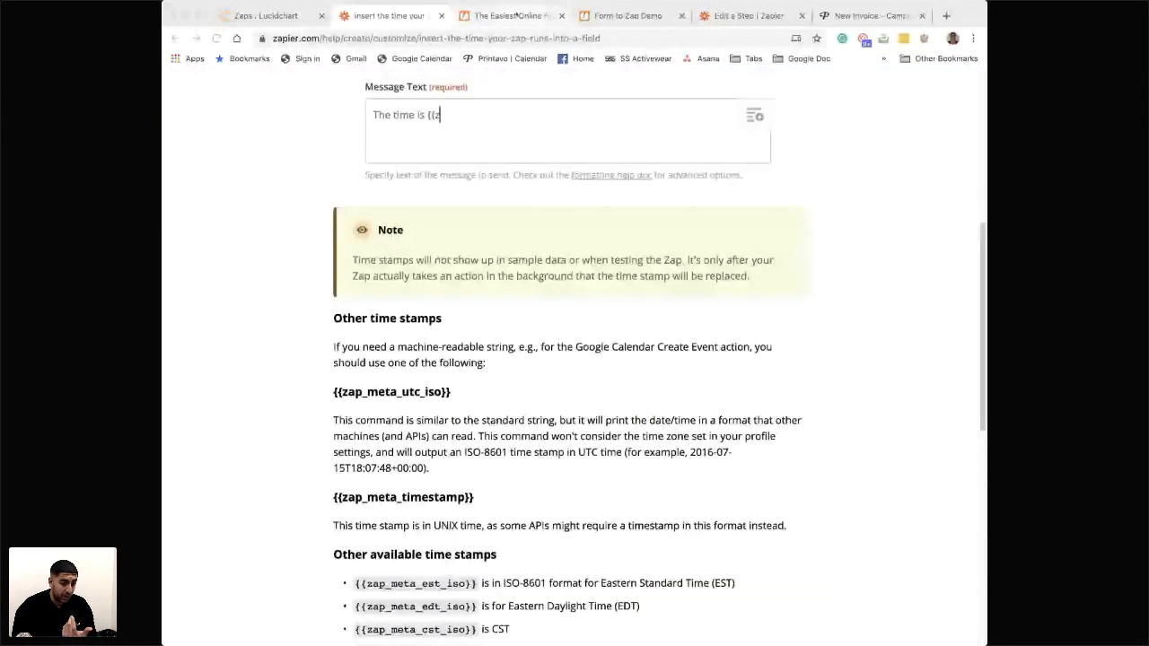
pyautogui.click(517, 15)
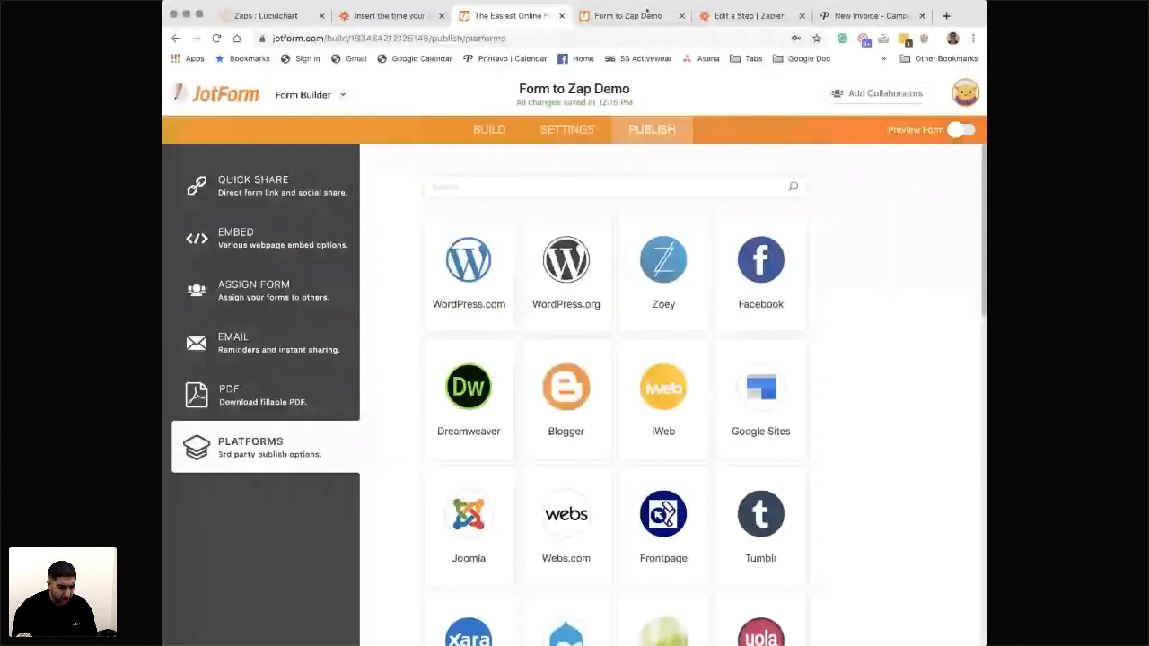
pyautogui.click(749, 15)
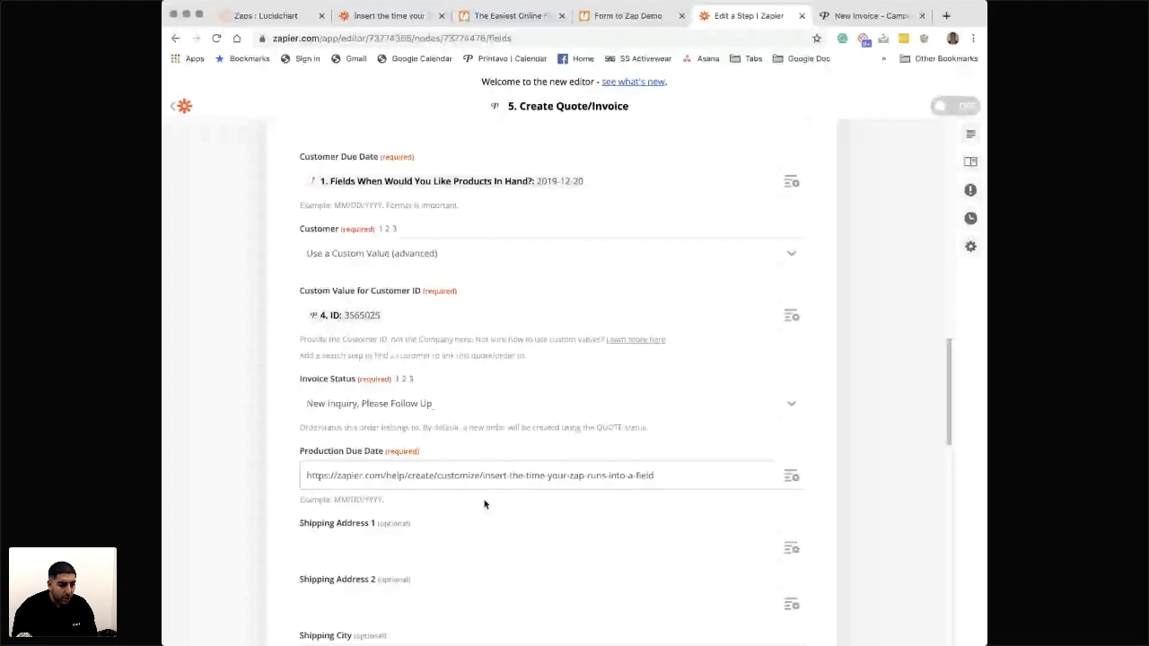
# - Copy {{zap_meta_human_now}} from the help article on inserting the Zap's run time and use it as the Production Due Date
pyautogui.click(620, 15)
pyautogui.click(388, 15)
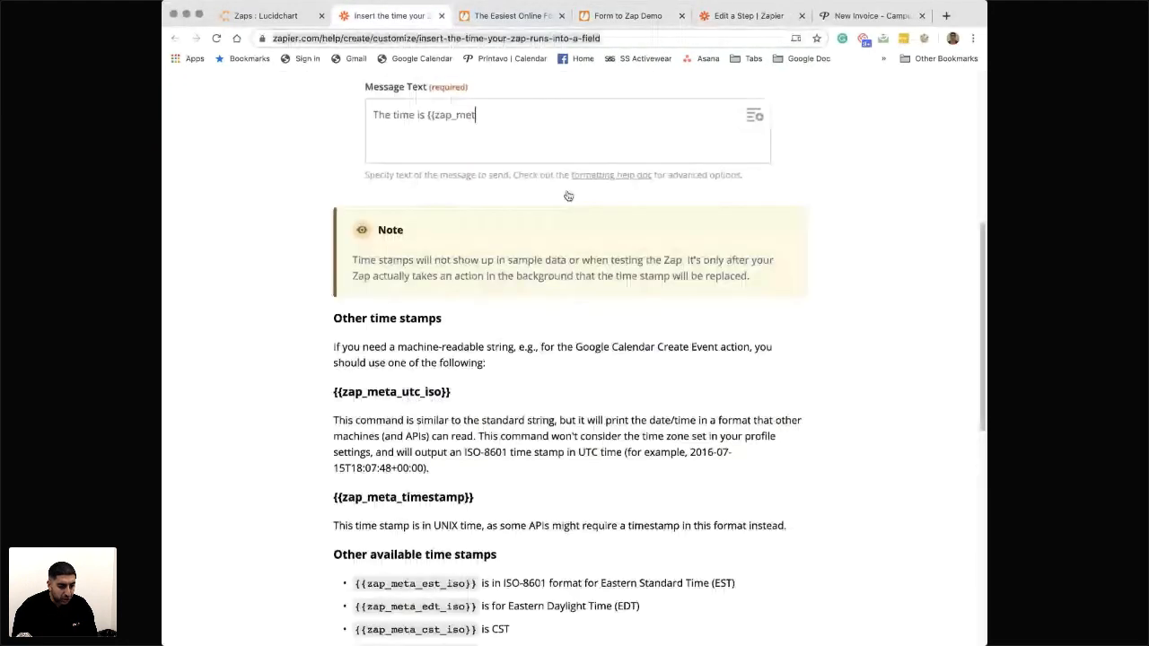
pyautogui.scroll(5, 568, 196)
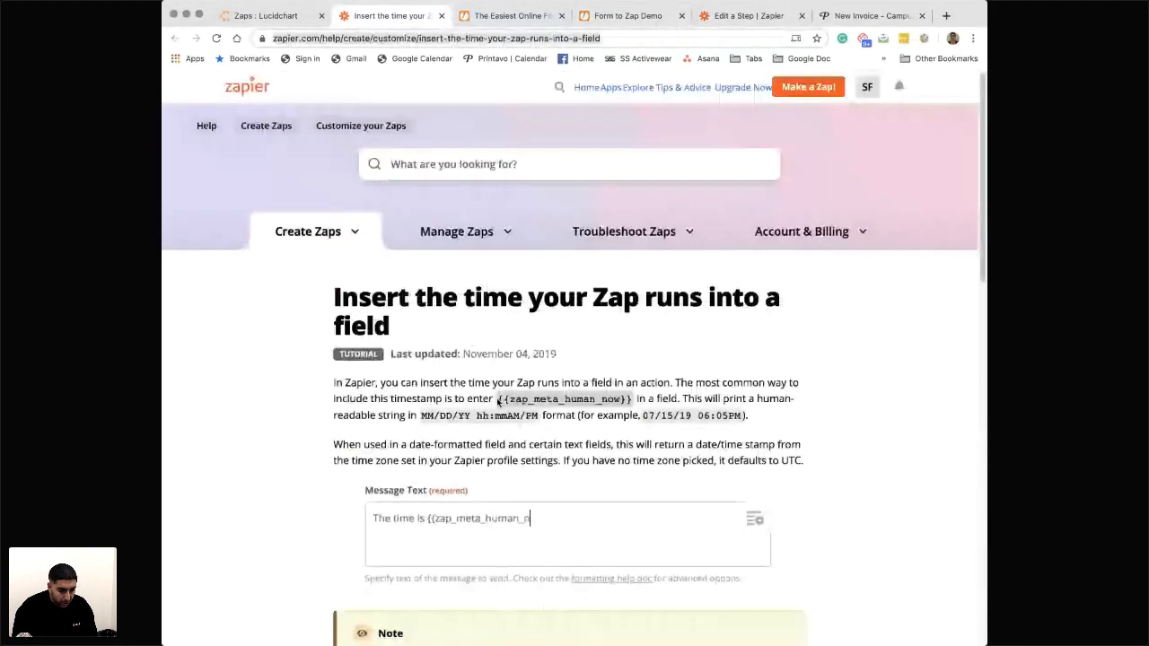
pyautogui.moveTo(468, 386); pyautogui.dragTo(575, 399)
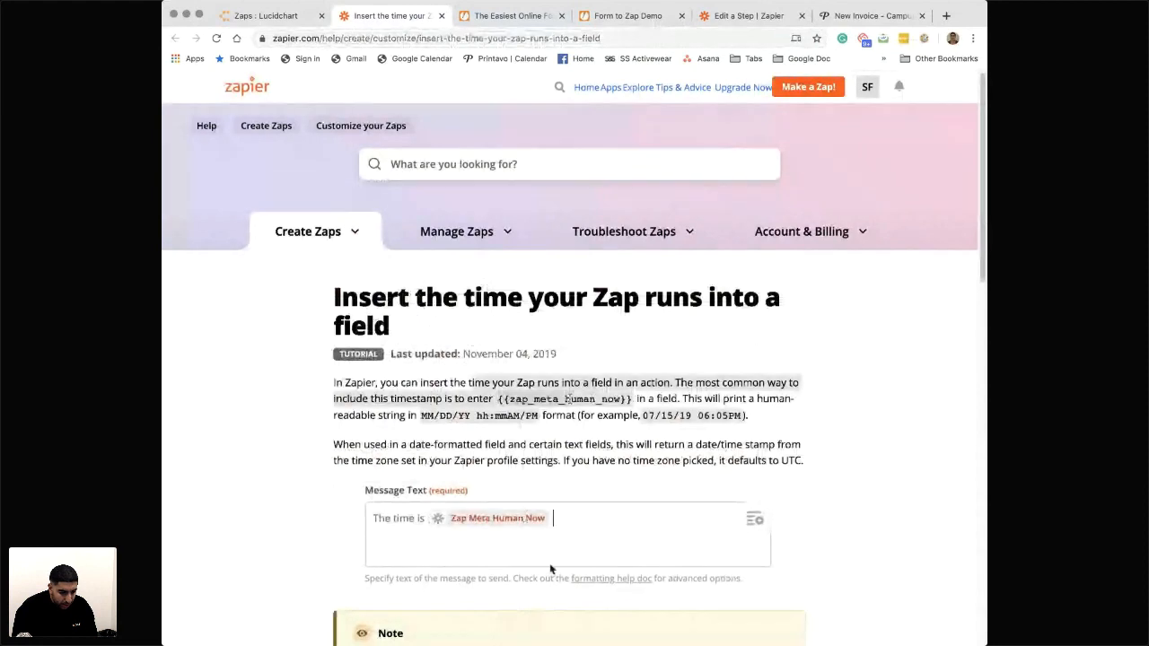
pyautogui.click(548, 400)
pyautogui.moveTo(498, 400); pyautogui.dragTo(631, 402)
pyautogui.hotkey('ctrl', 'c')
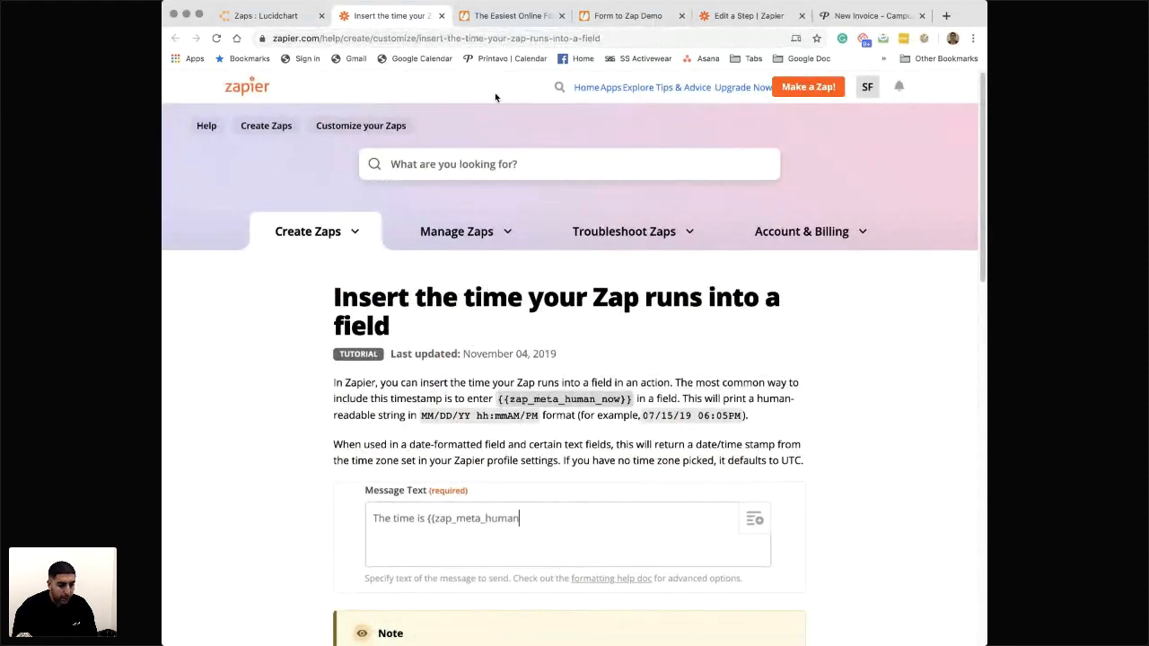
pyautogui.click(493, 15)
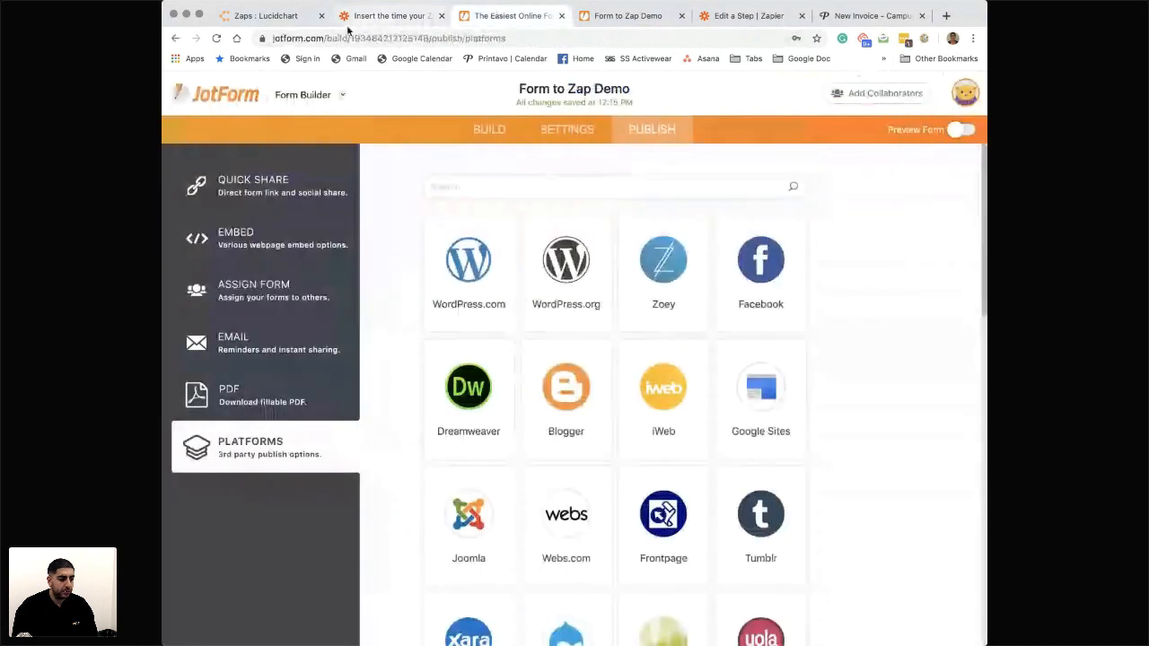
pyautogui.click(249, 21)
pyautogui.click(749, 15)
pyautogui.hotkey('ctrl', 'v')
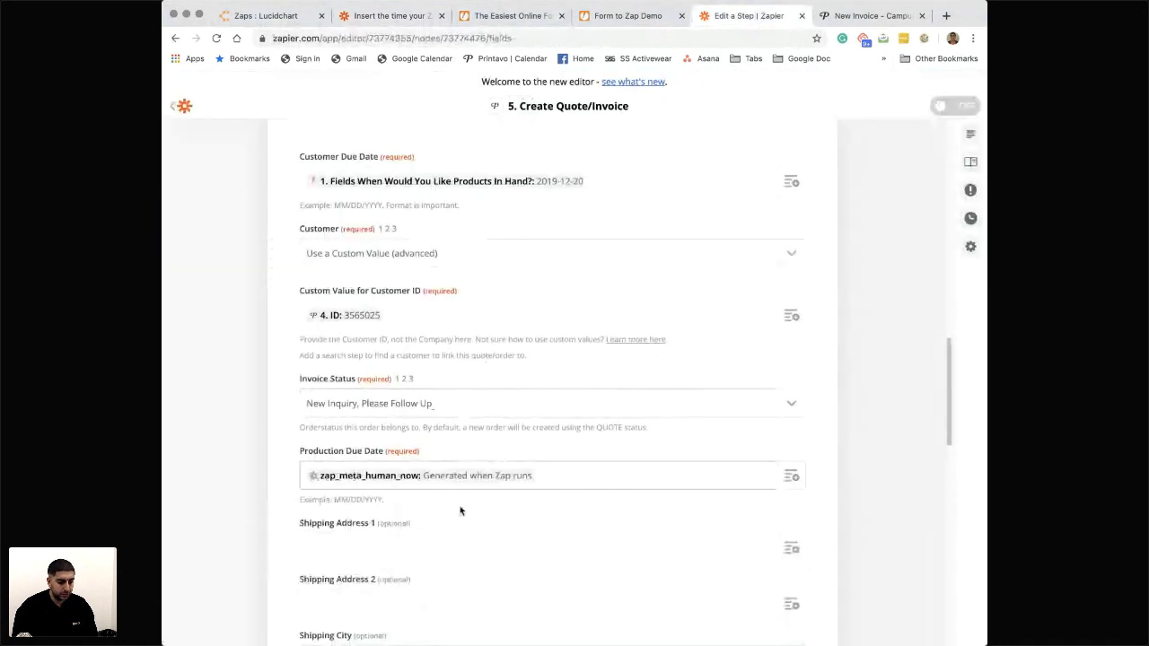
# - Finish customizing the order fields and send a test order to Printavo
pyautogui.scroll(-6, 423, 495)
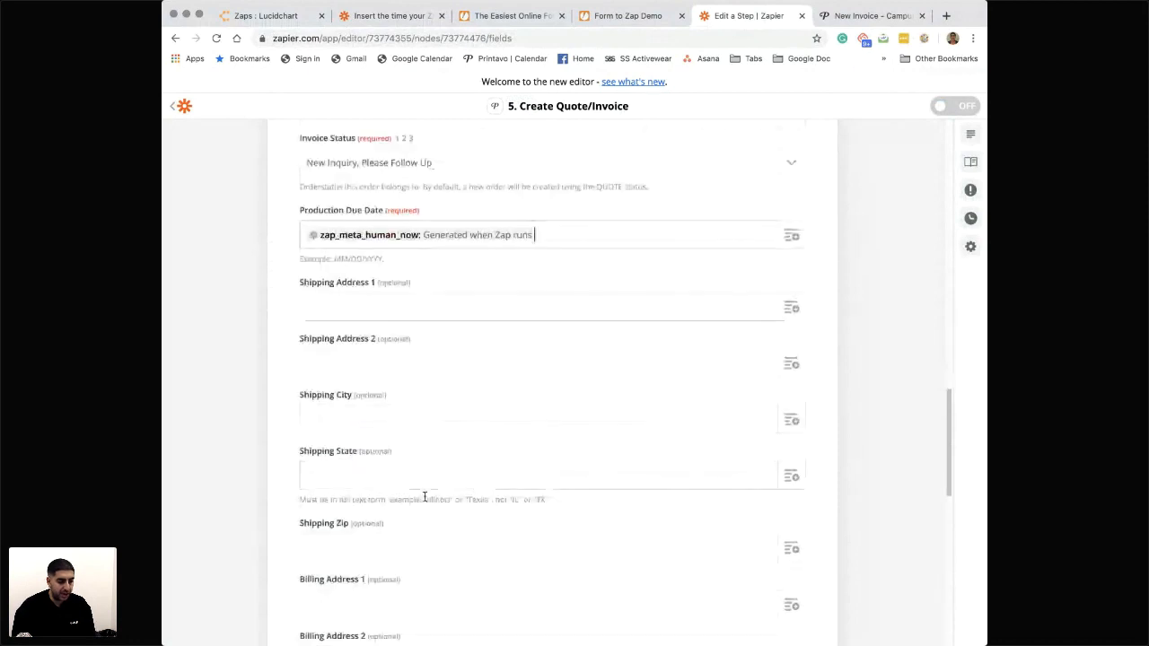
pyautogui.scroll(-4, 423, 495)
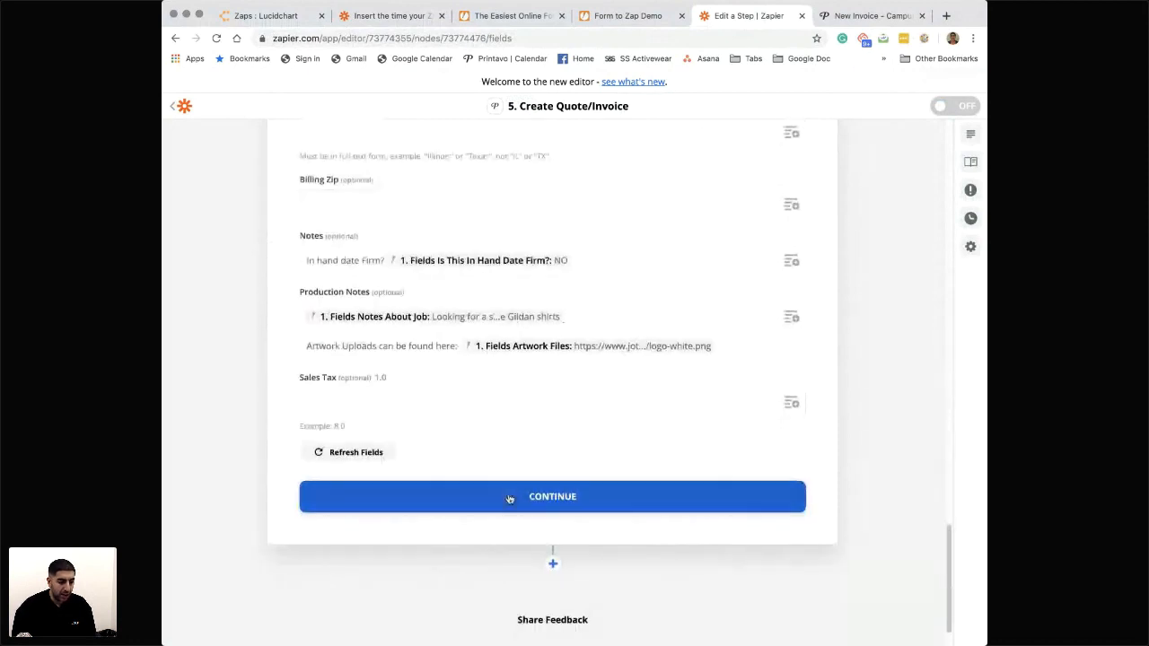
pyautogui.click(510, 497)
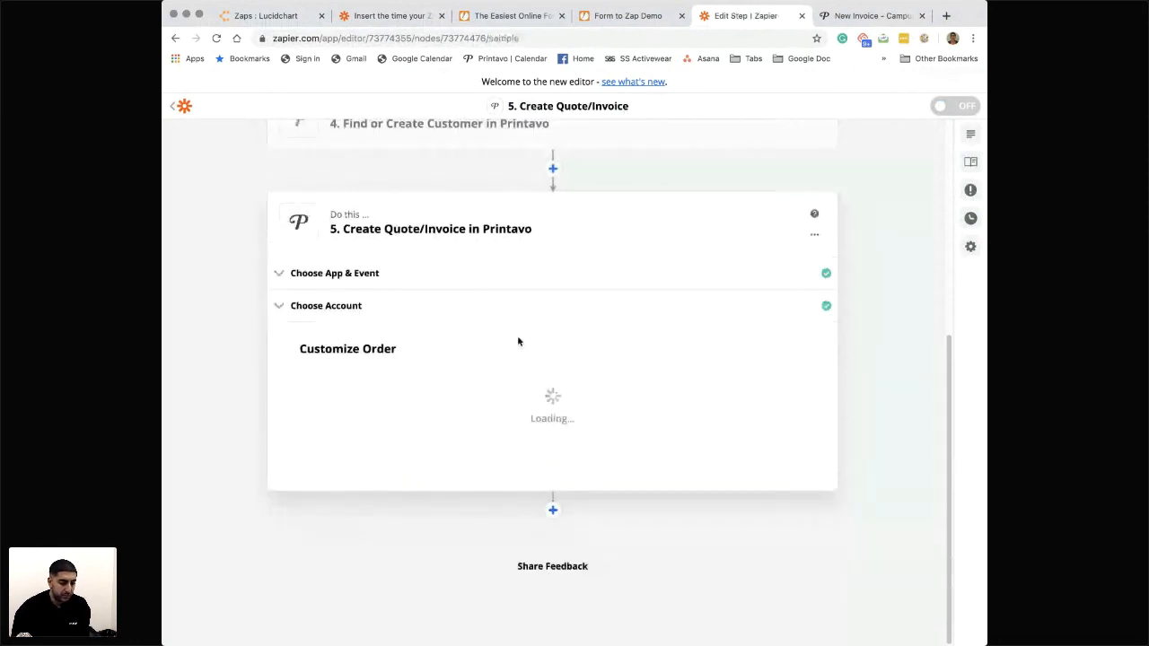
pyautogui.click(426, 519)
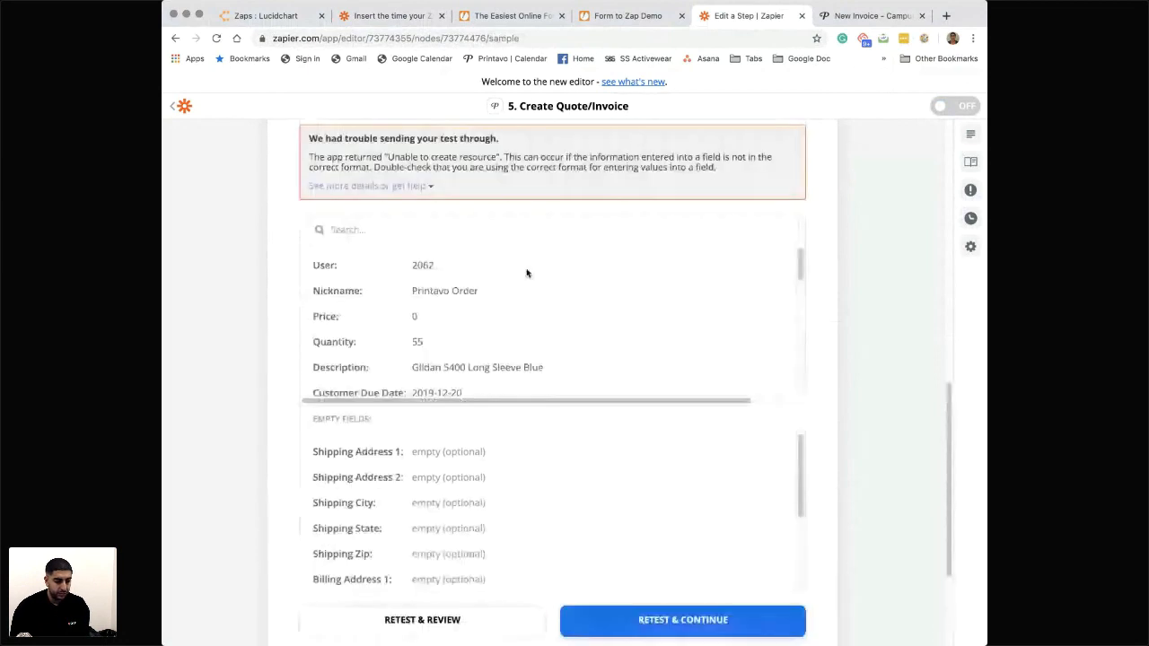
# - Read the error message for the test order and review the data that was sent
pyautogui.scroll(2, 527, 273)
pyautogui.moveTo(338, 276); pyautogui.dragTo(564, 284)
pyautogui.click(425, 282)
pyautogui.click(491, 275)
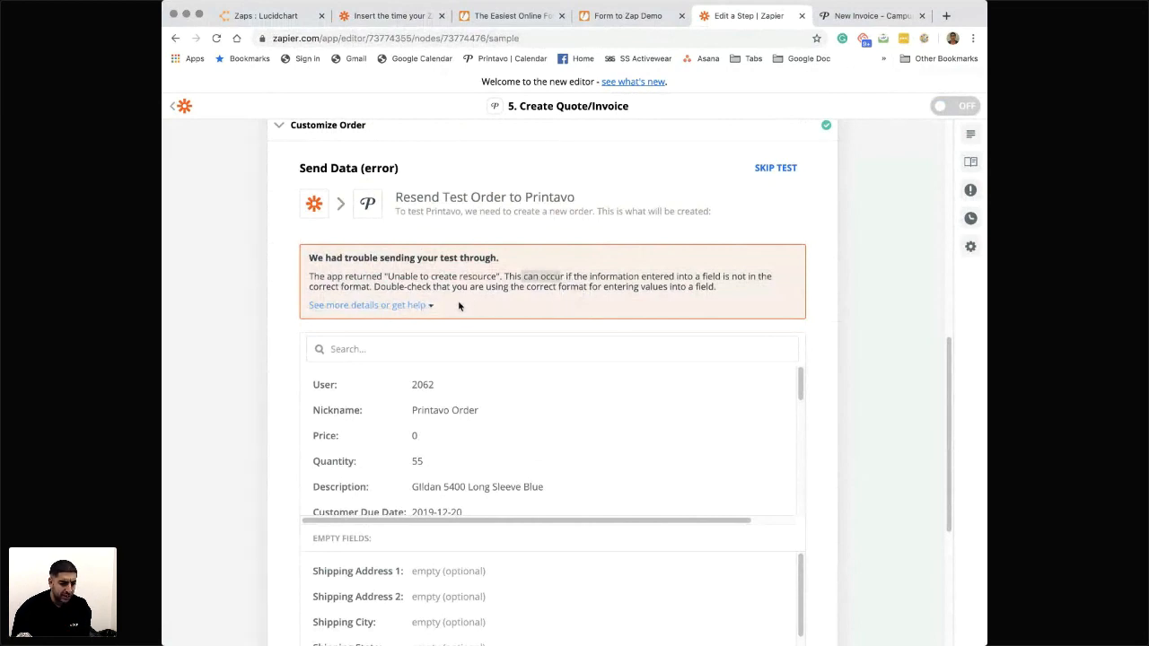
pyautogui.scroll(-4, 448, 425)
pyautogui.scroll(4, 448, 425)
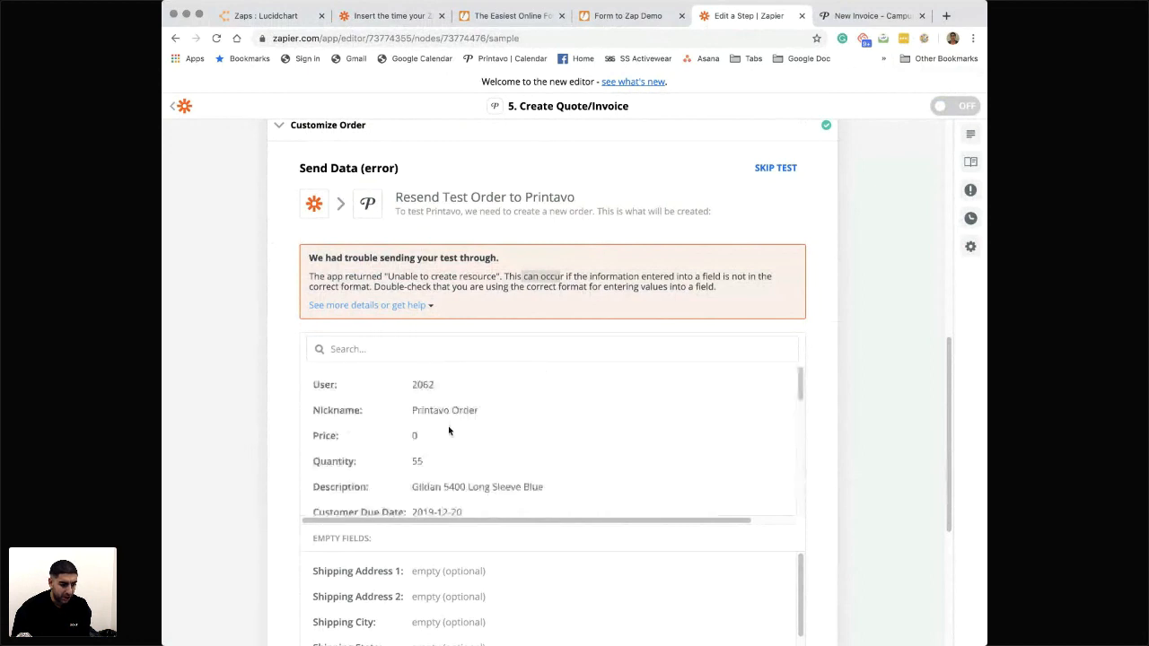
# - Return to the Customize Order fields of Create Quote/Invoice, keeping the existing Printavo account
pyautogui.scroll(3, 442, 317)
pyautogui.scroll(3, 442, 317)
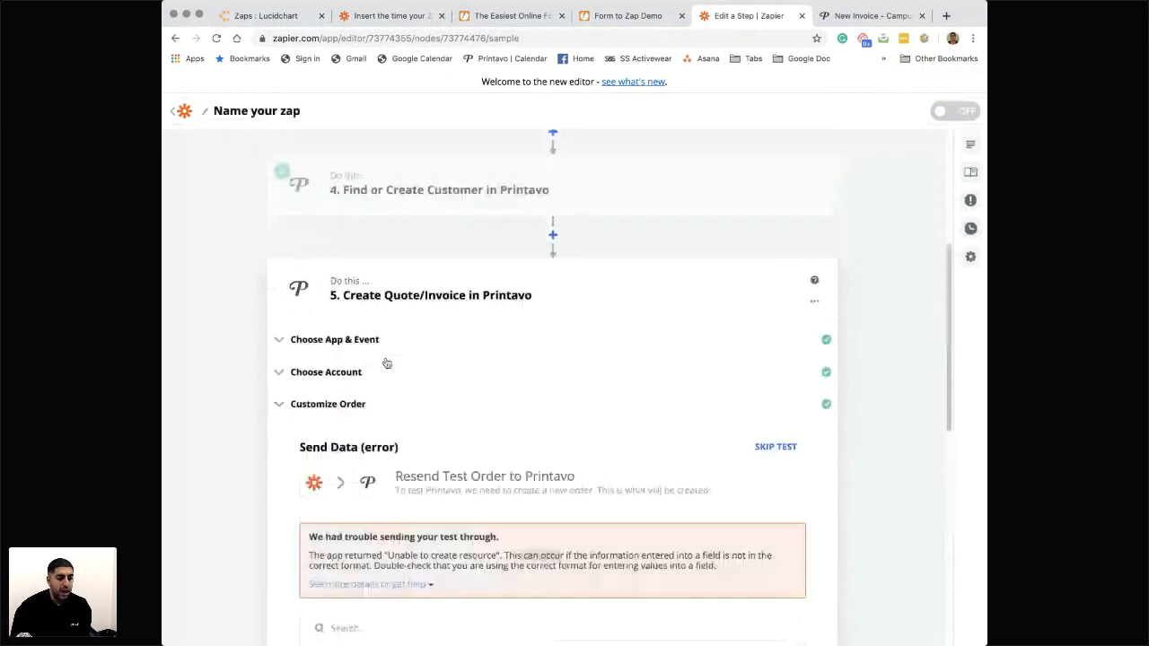
pyautogui.scroll(2, 387, 364)
pyautogui.scroll(1, 359, 431)
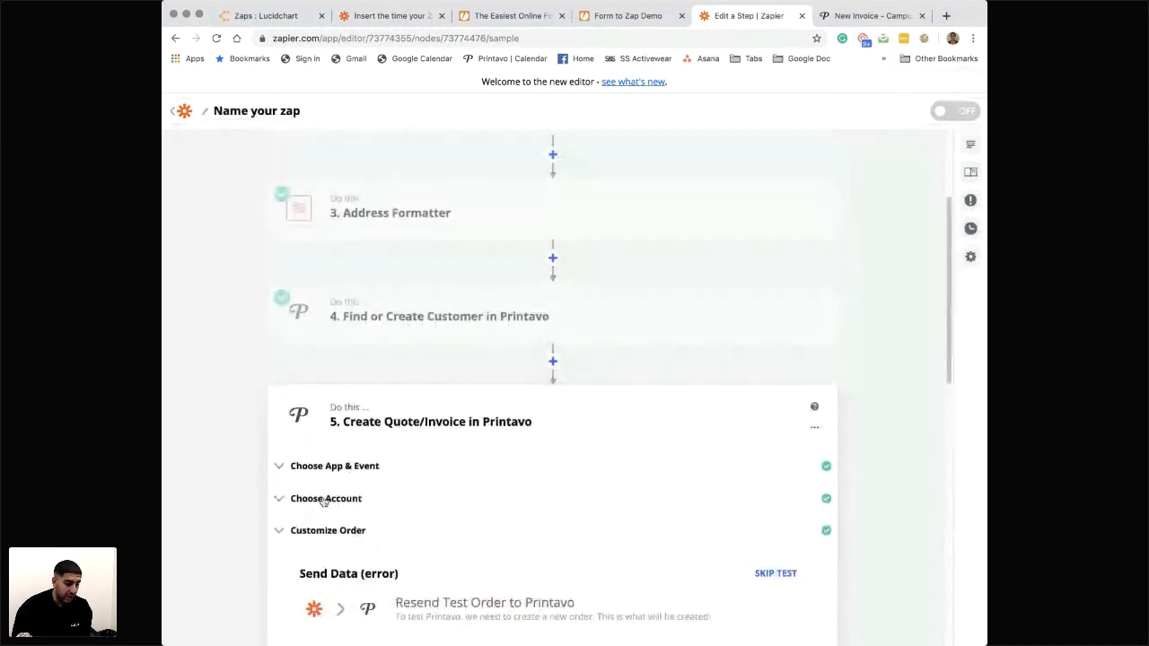
pyautogui.click(325, 499)
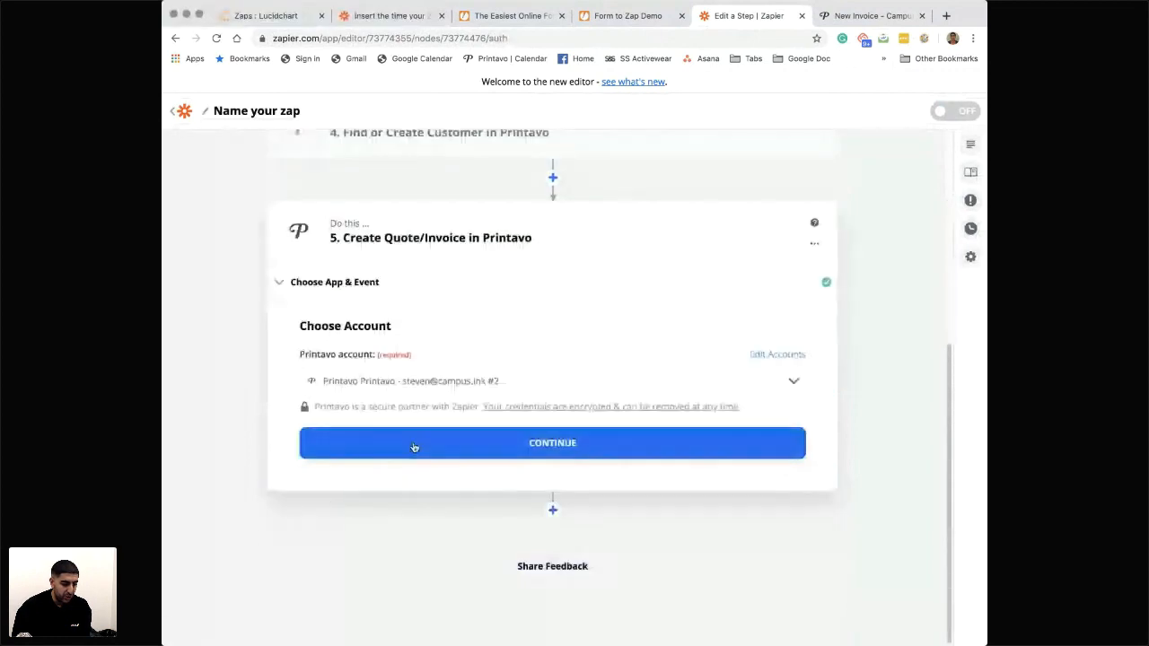
pyautogui.click(416, 445)
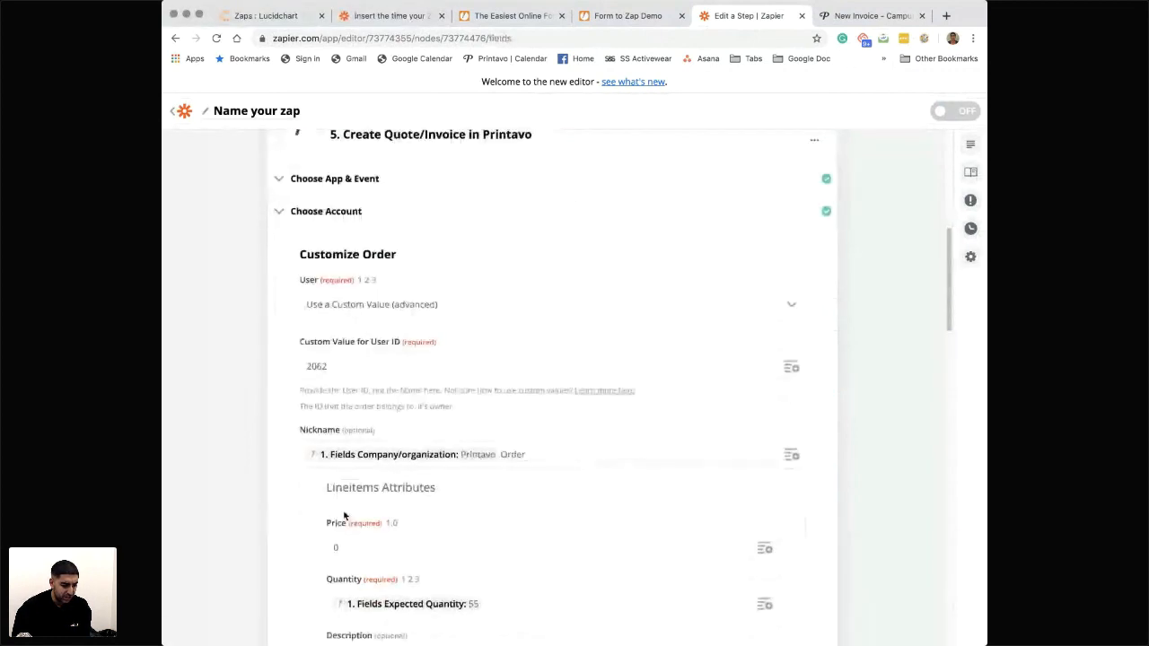
# - Review the mapped order fields and compare the Customer Due Date value with the required MM/DD/YYYY format
pyautogui.scroll(-3, 413, 490)
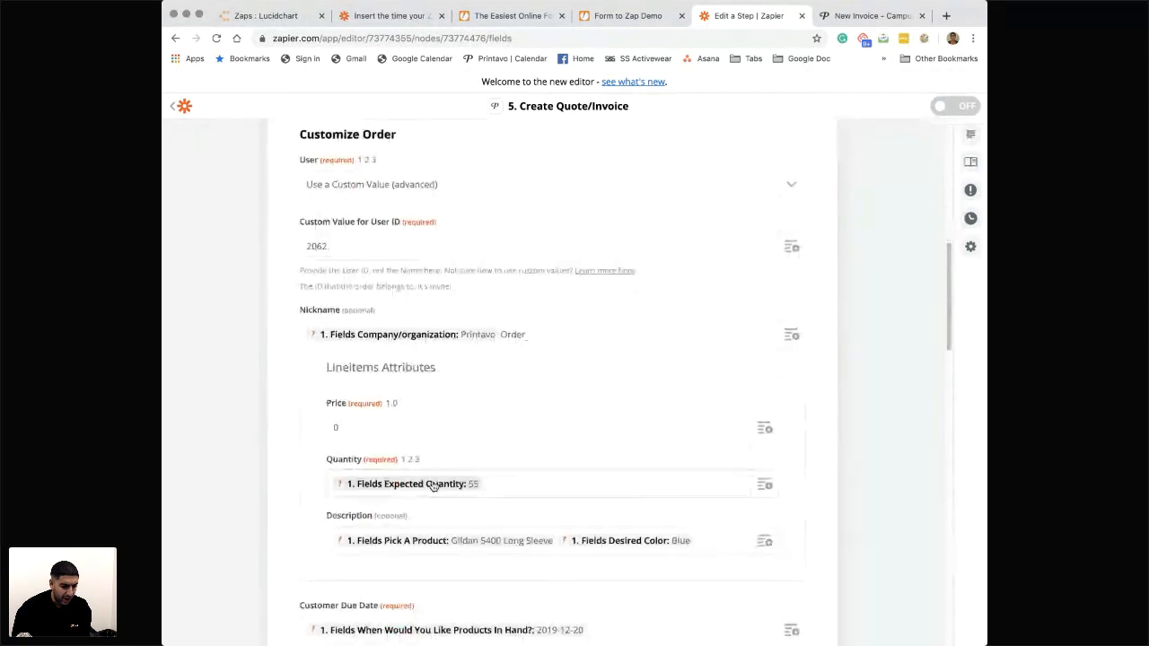
pyautogui.scroll(-3, 434, 486)
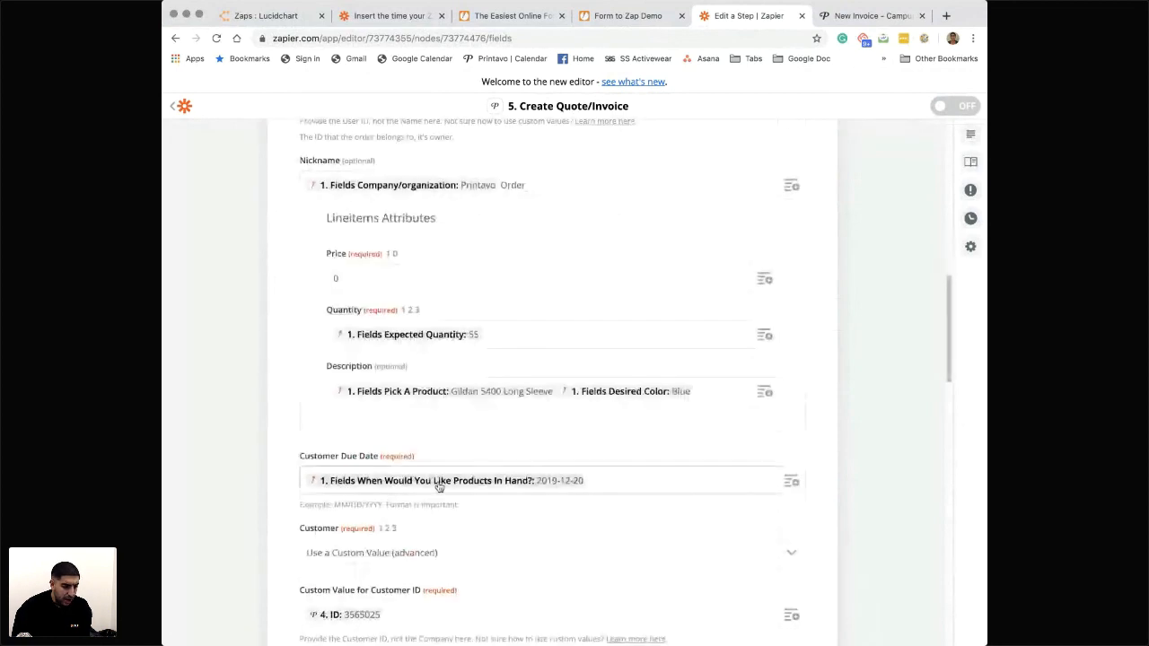
pyautogui.scroll(-1, 439, 486)
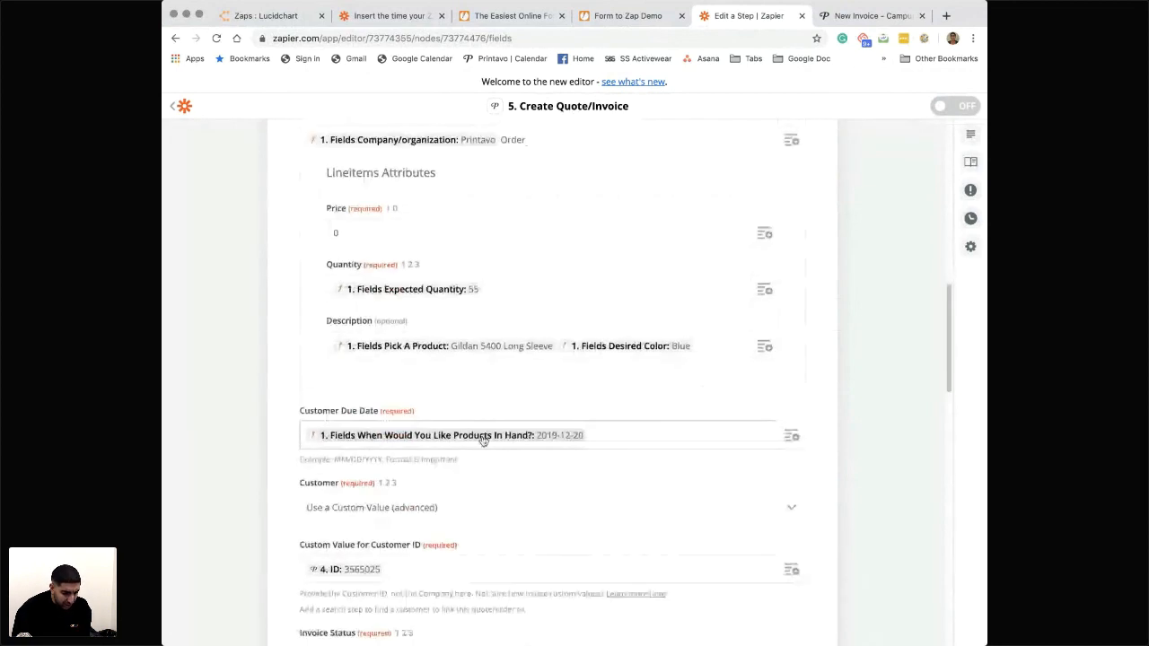
pyautogui.scroll(-1, 488, 439)
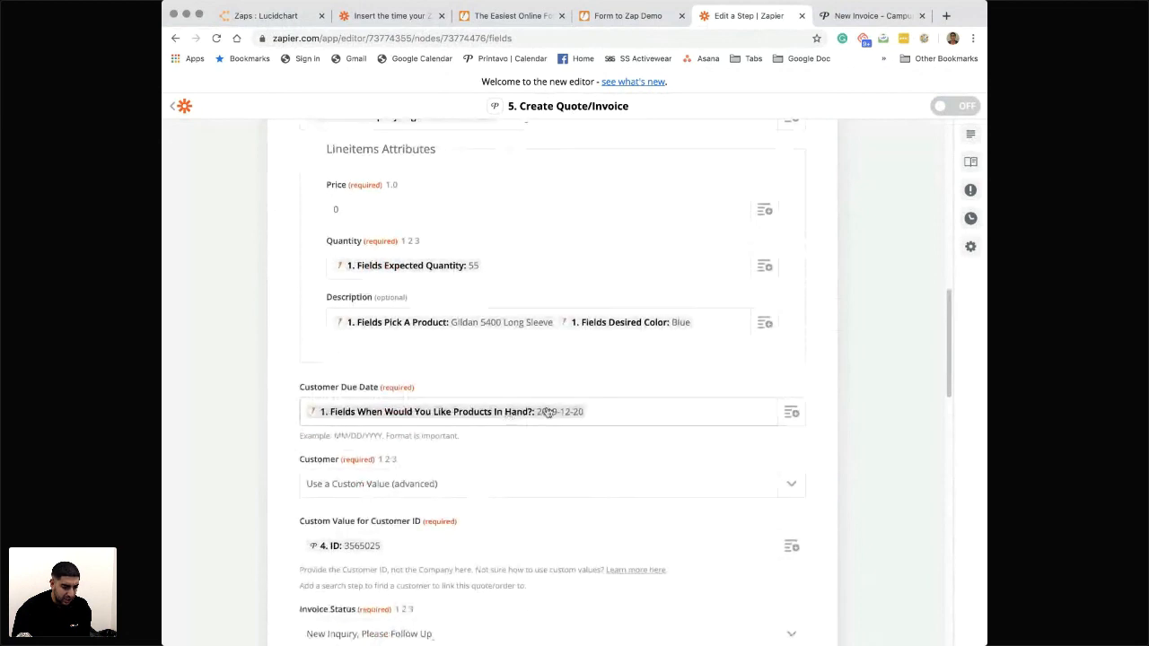
pyautogui.moveTo(334, 437); pyautogui.dragTo(381, 439)
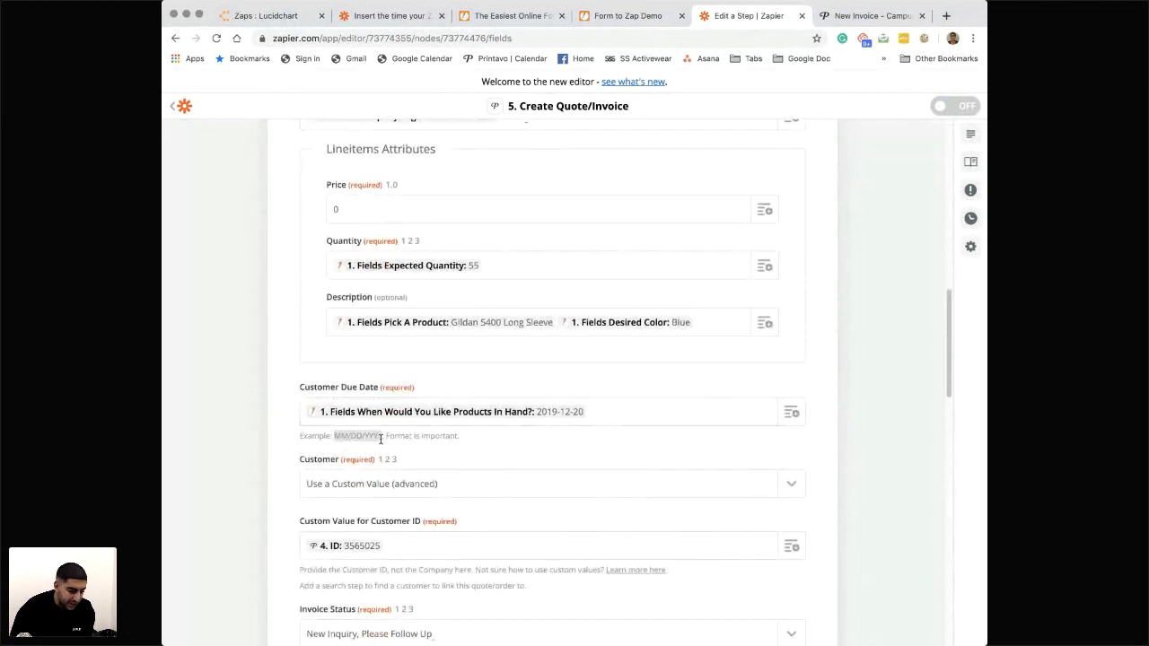
pyautogui.click(380, 439)
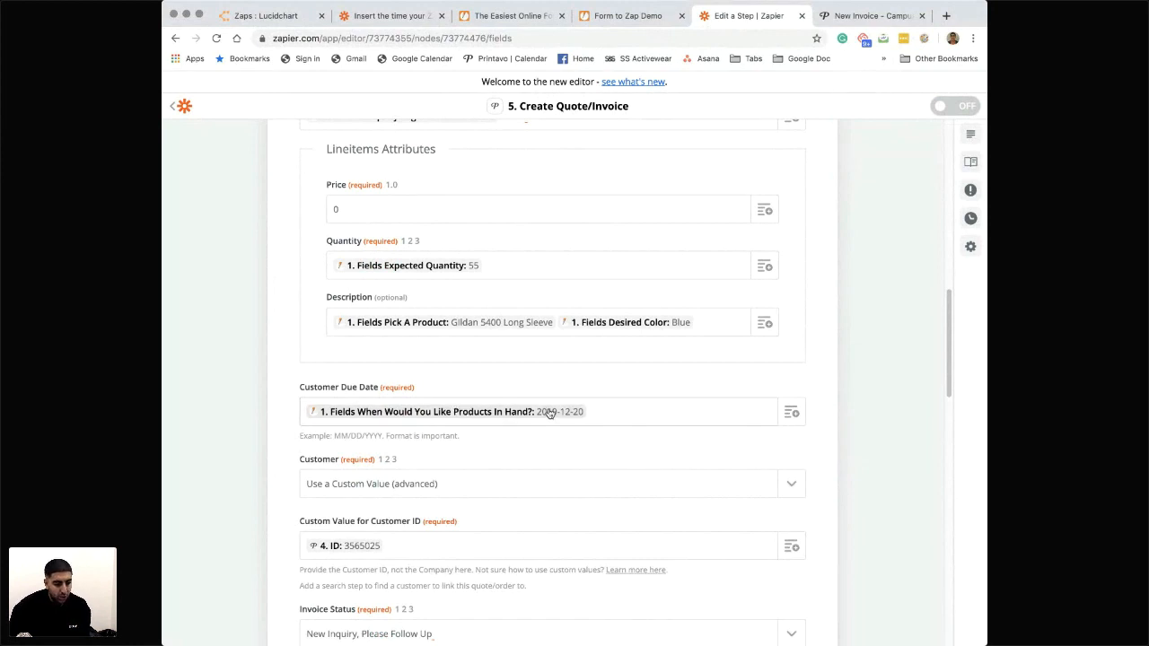
pyautogui.scroll(-1, 422, 444)
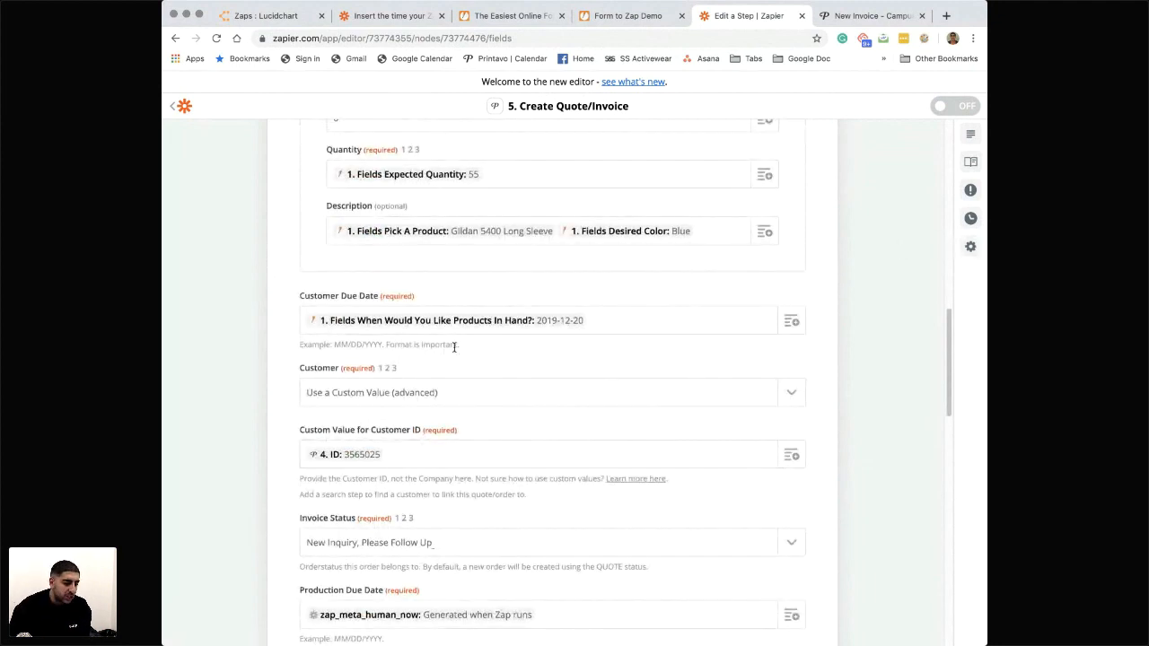
pyautogui.moveTo(458, 346); pyautogui.dragTo(300, 344)
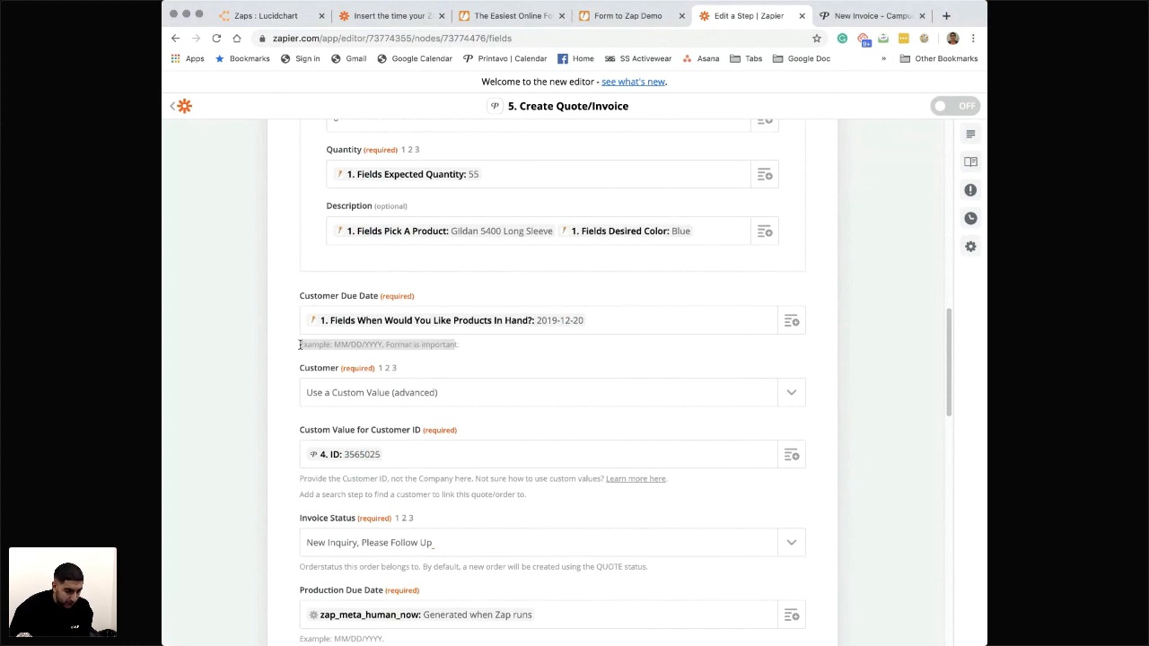
pyautogui.click(404, 343)
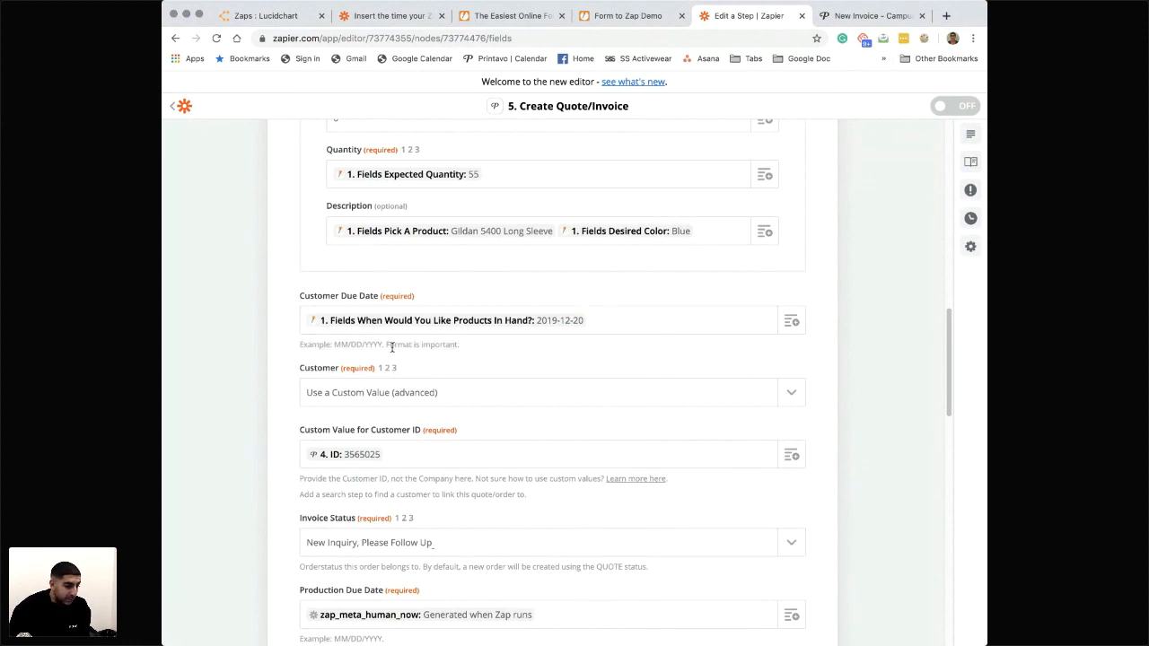
pyautogui.scroll(15, 391, 348)
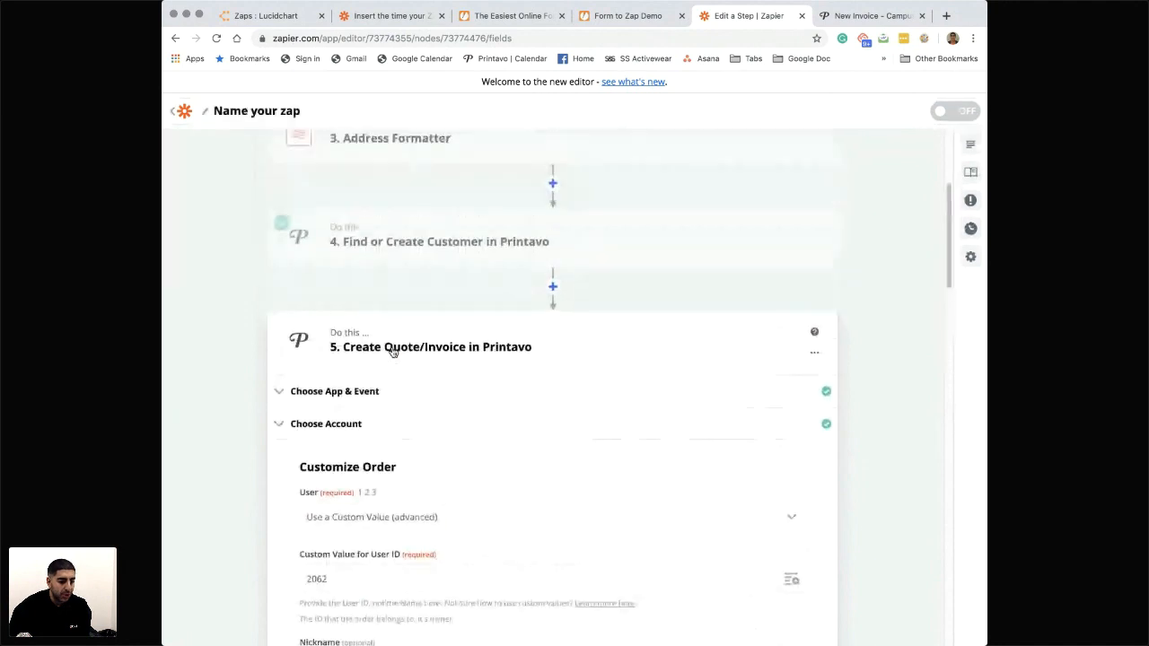
# - Insert a Formatter by Zapier step after Address Formatter, with Date / Time as its action event
pyautogui.scroll(3, 485, 372)
pyautogui.click(553, 435)
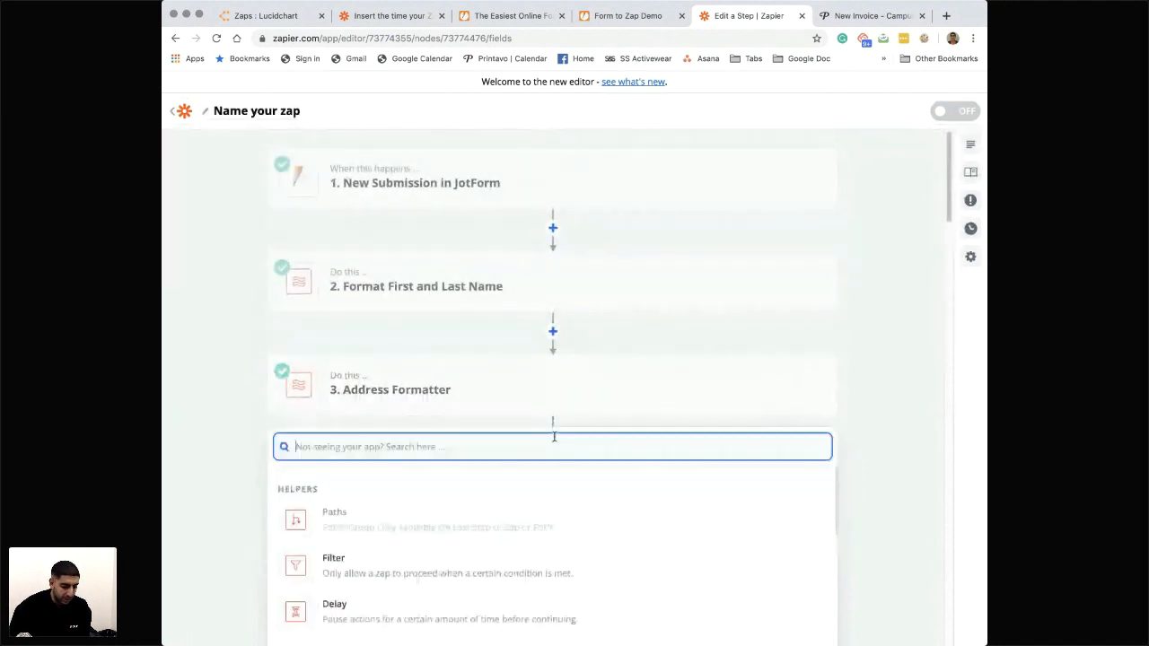
pyautogui.scroll(-3, 449, 503)
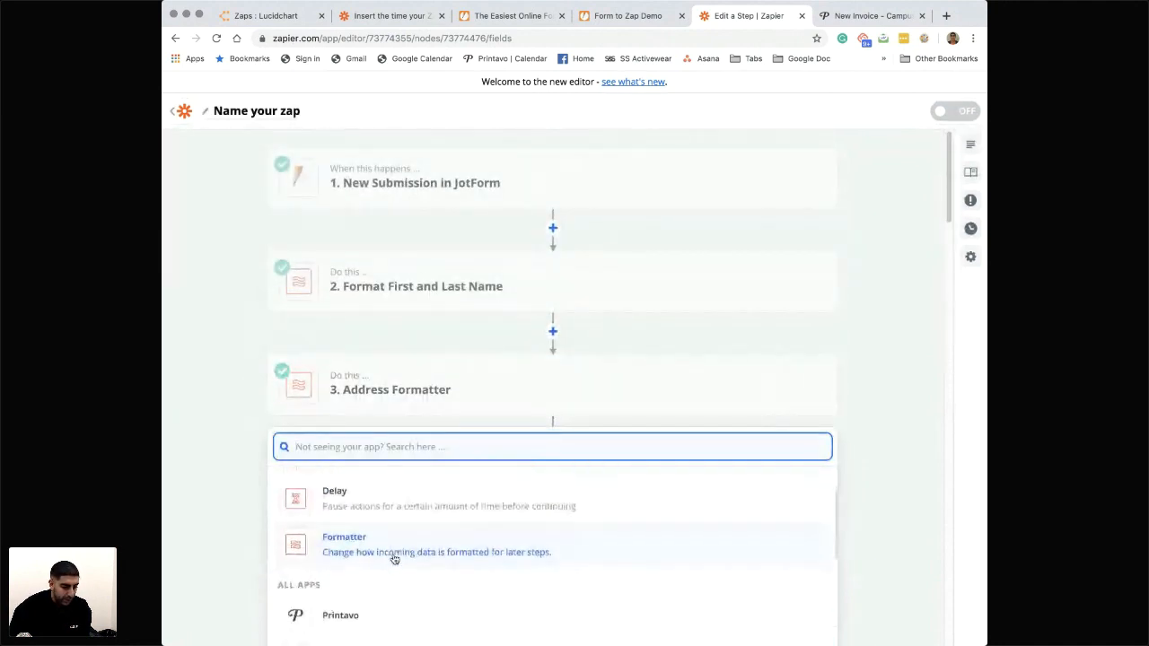
pyautogui.click(392, 550)
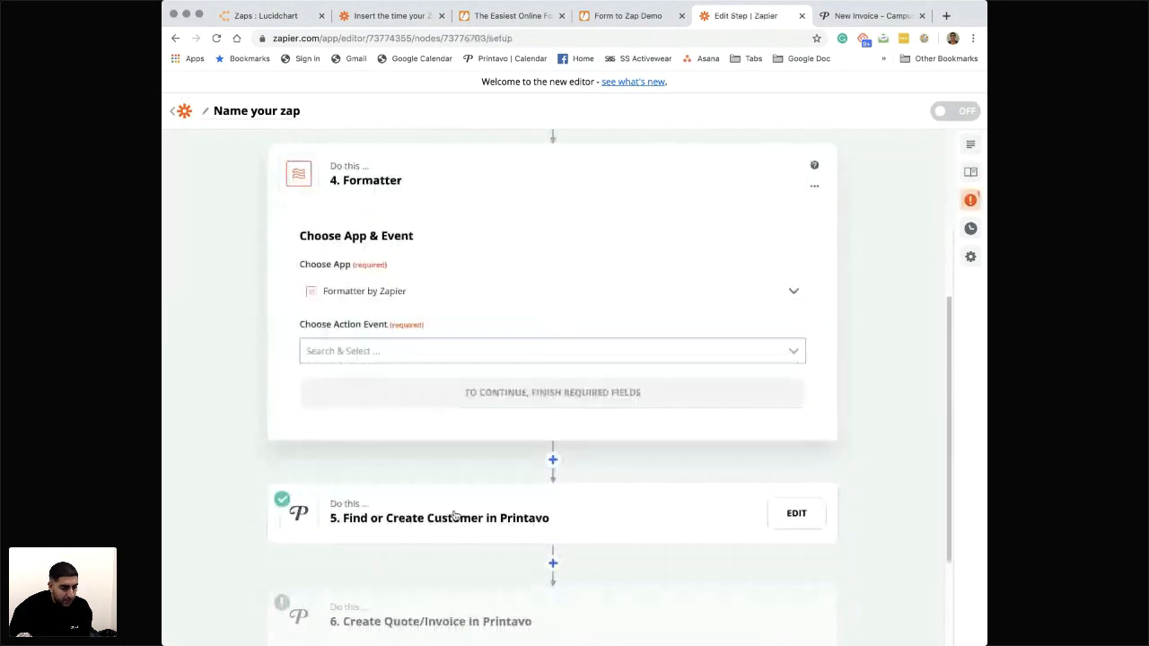
pyautogui.click(434, 324)
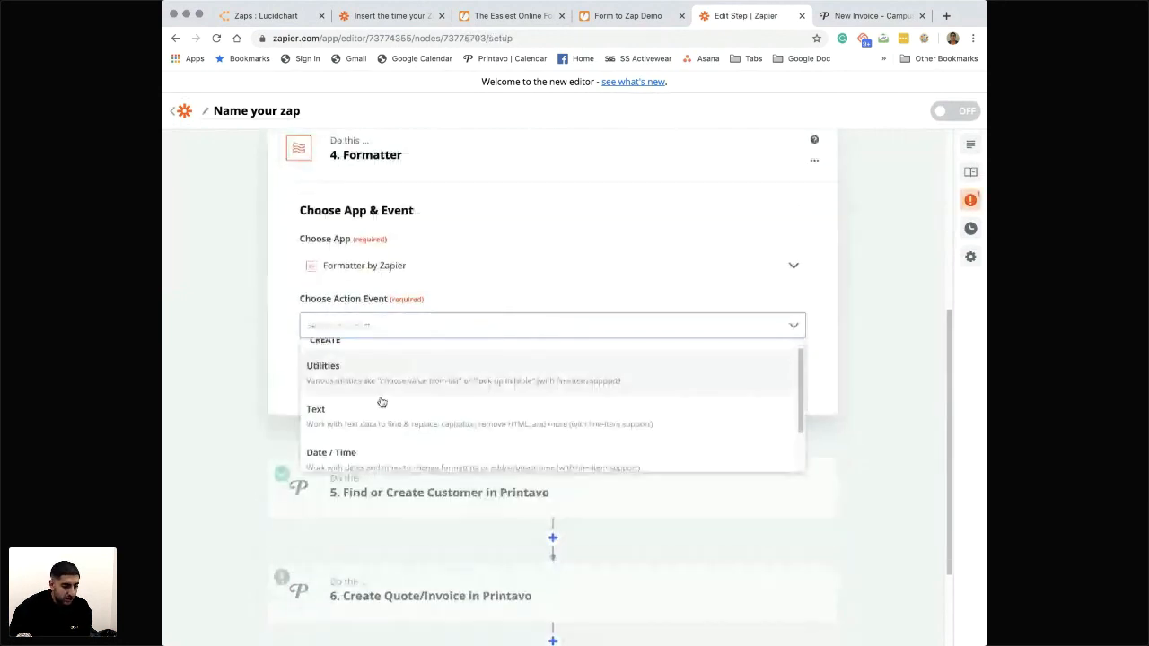
pyautogui.scroll(-1, 363, 433)
pyautogui.click(362, 435)
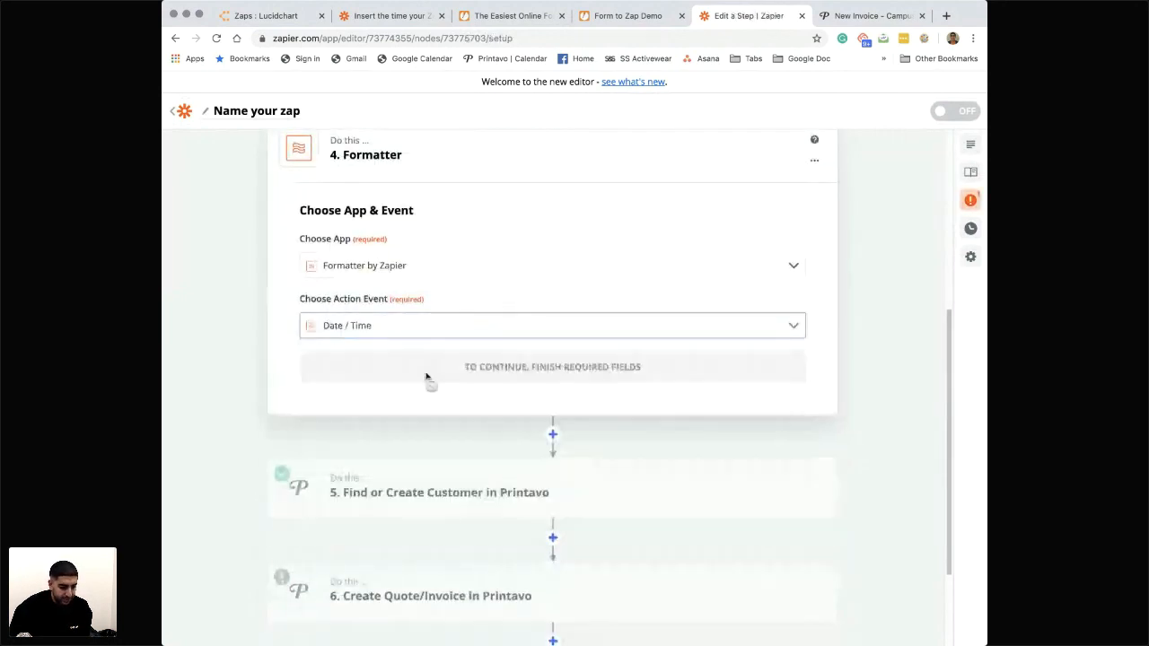
pyautogui.click(456, 373)
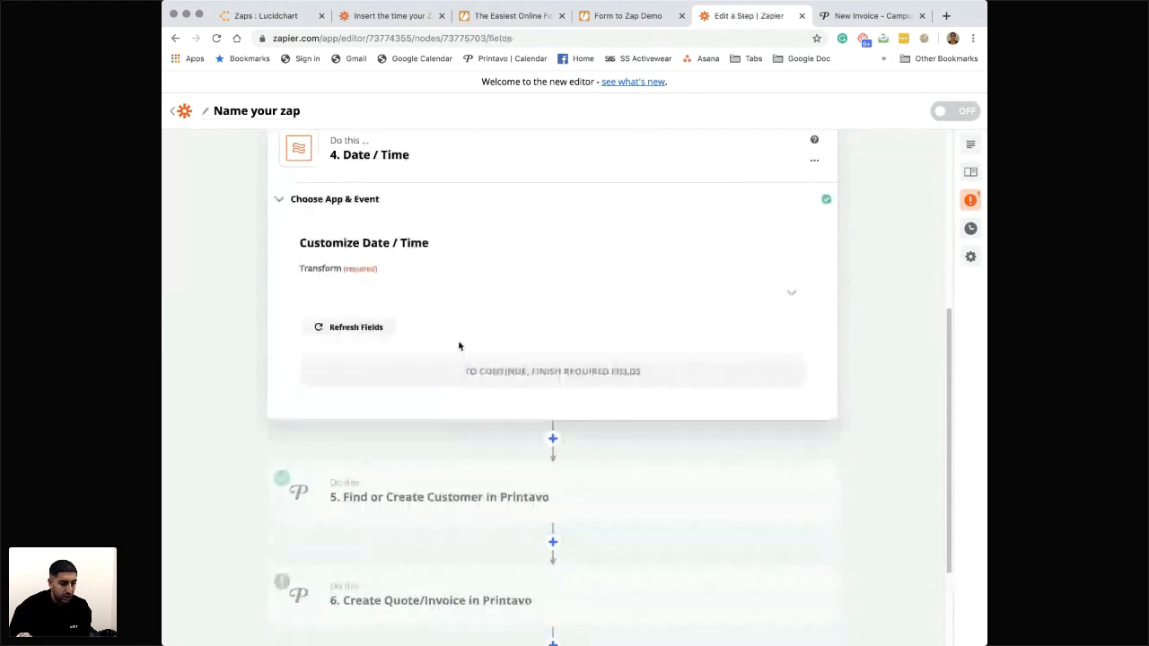
# - Set the transform to Format and map its input to the JotForm submission's "When Would You Like Products In Hand?" field
pyautogui.click(793, 297)
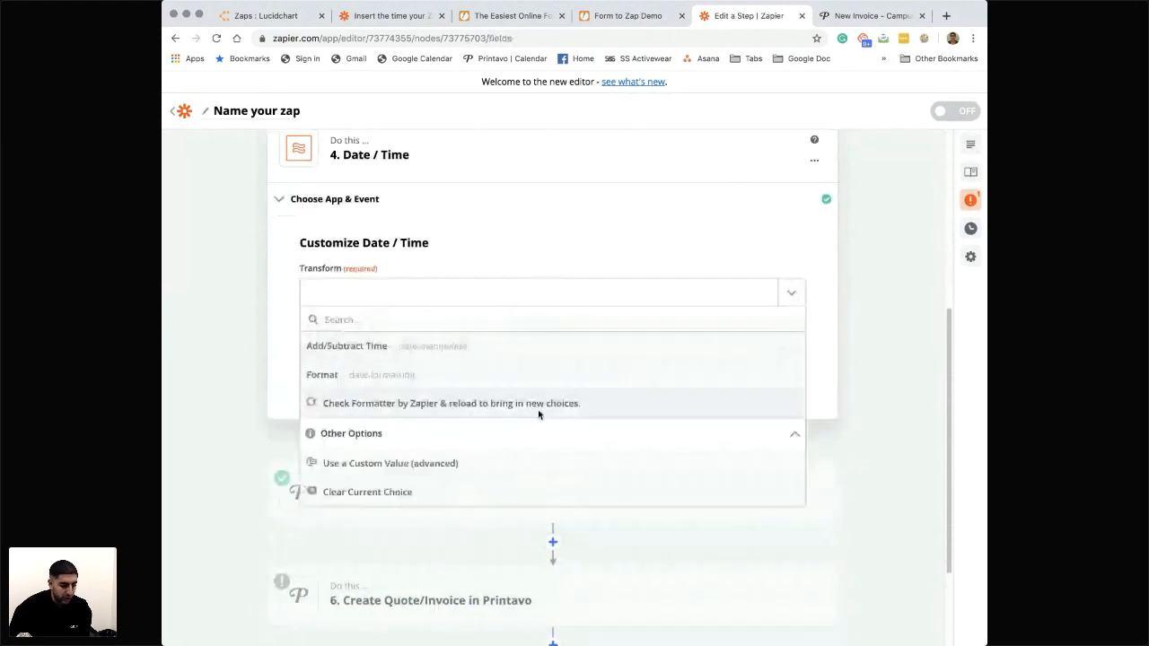
pyautogui.click(383, 375)
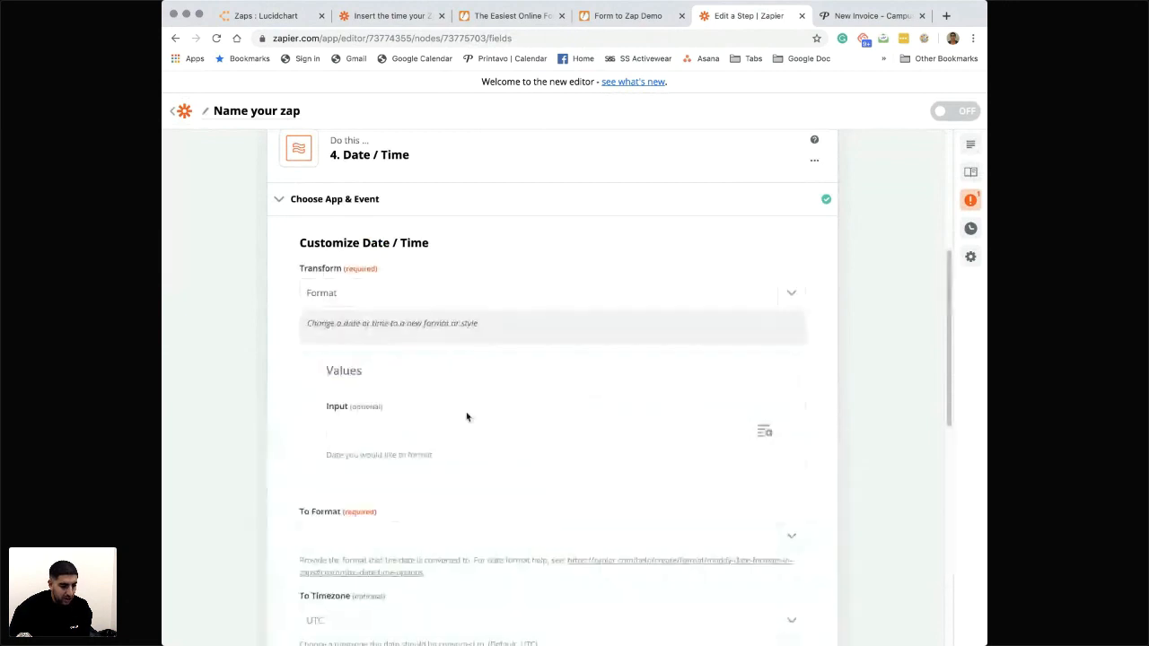
pyautogui.scroll(-3, 464, 413)
pyautogui.click(715, 297)
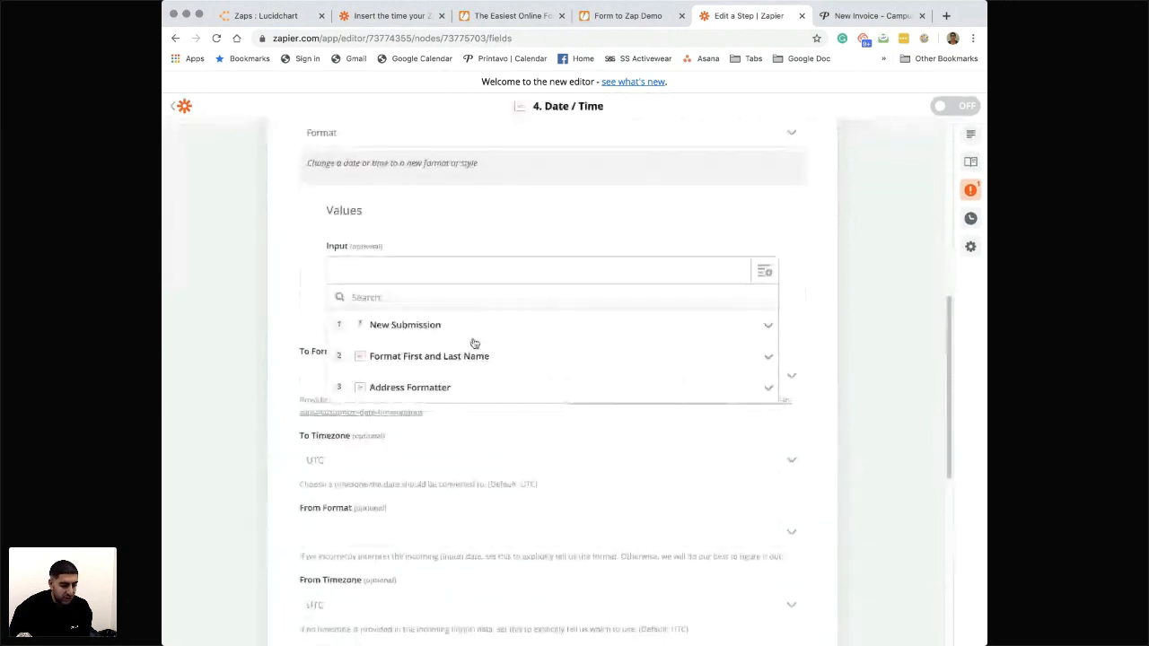
pyautogui.scroll(-3, 462, 404)
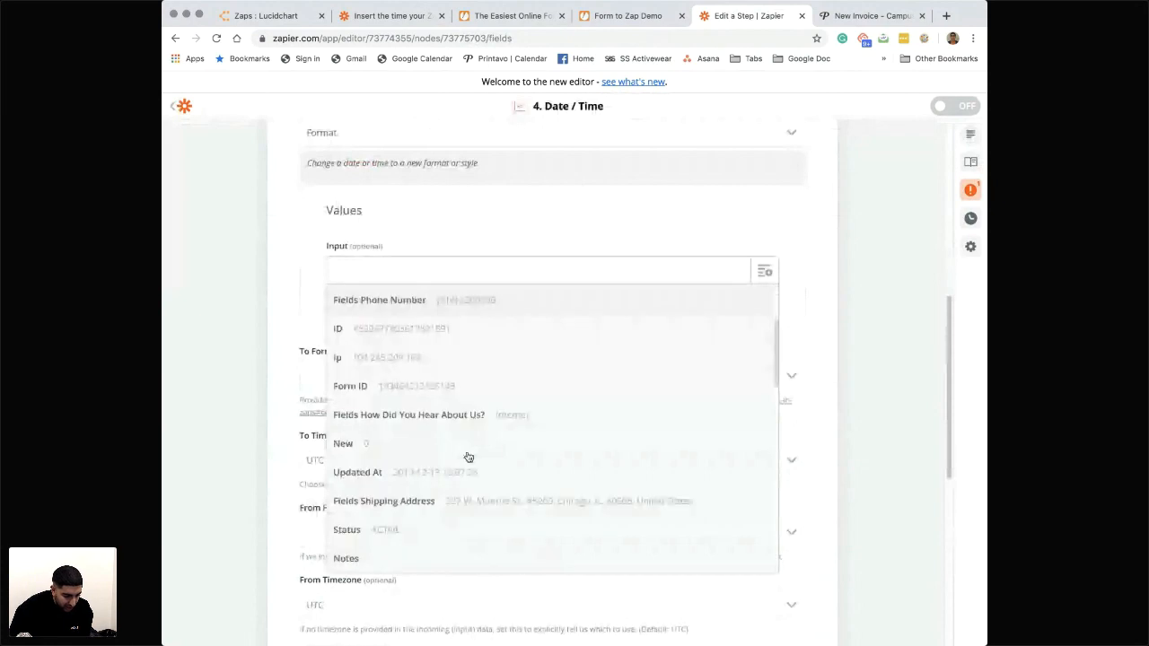
pyautogui.scroll(-2, 468, 458)
pyautogui.scroll(-5, 468, 458)
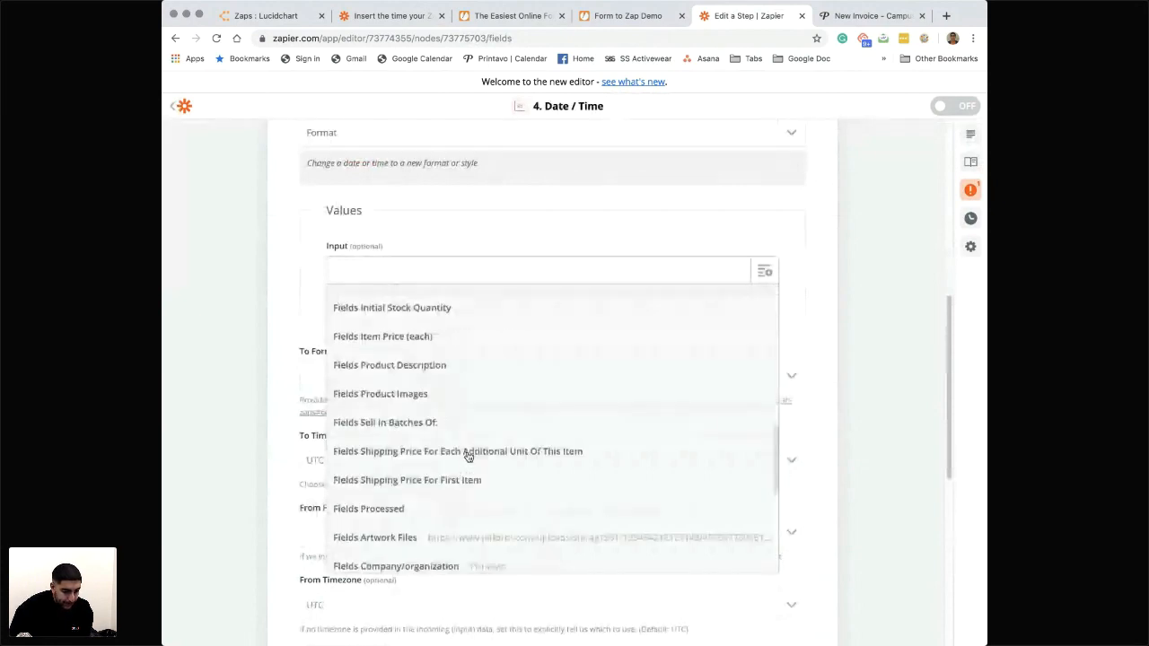
pyautogui.scroll(-3, 468, 458)
pyautogui.scroll(-4, 468, 458)
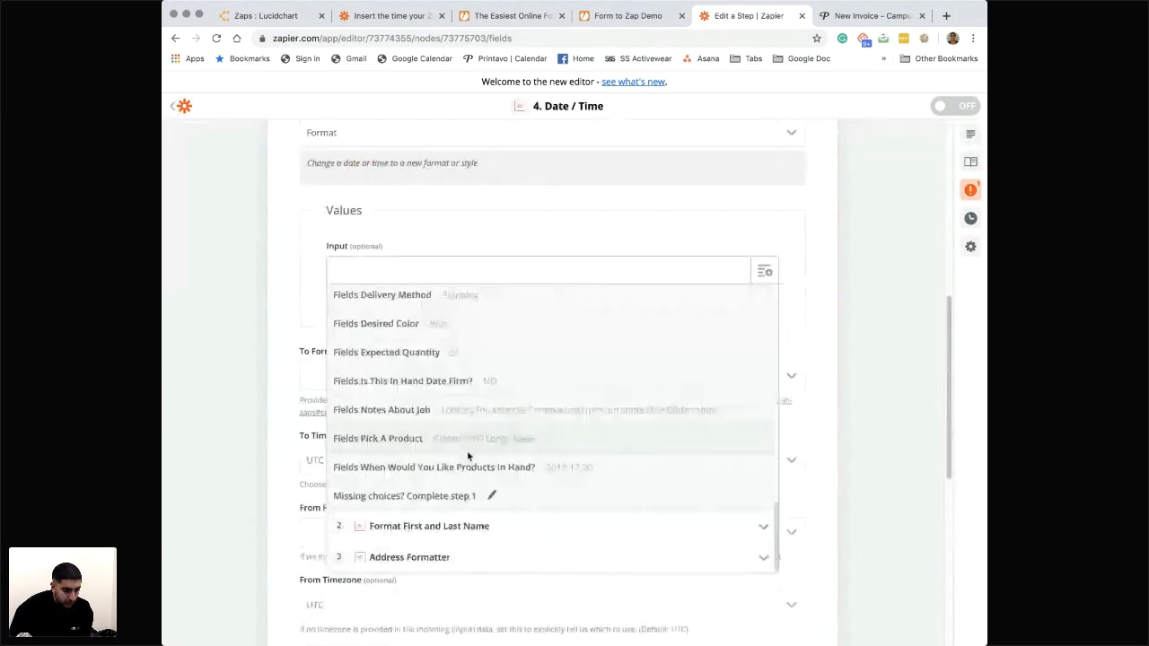
pyautogui.click(468, 465)
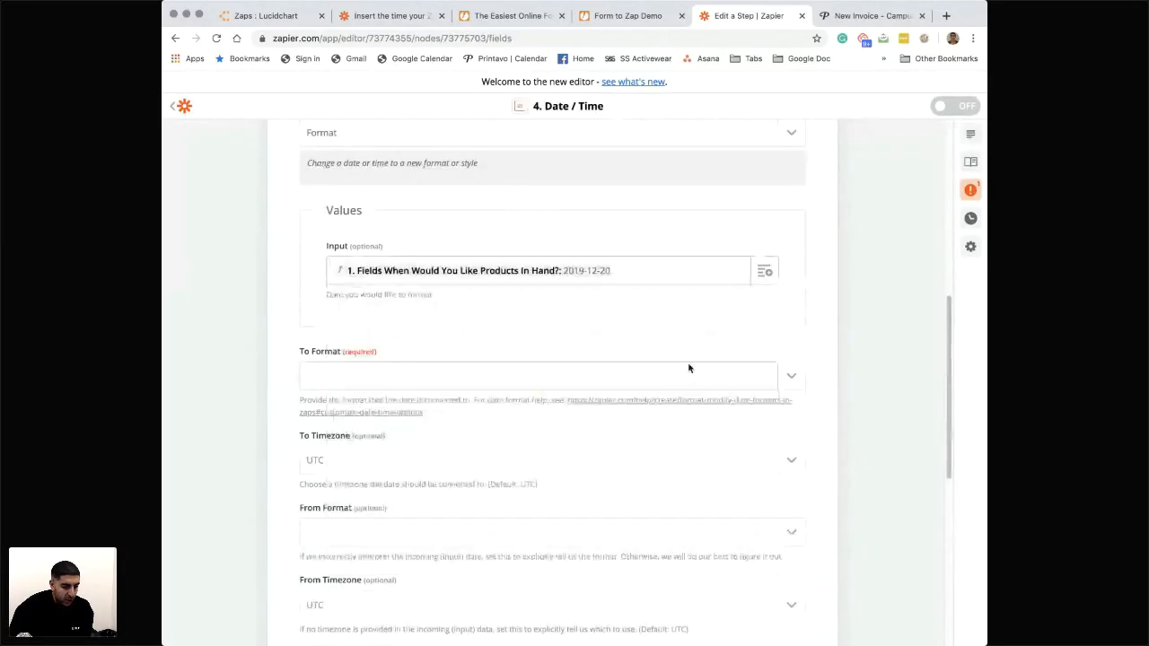
# - Set the Date / Time step's output format to MM/DD/YYYY
pyautogui.click(689, 374)
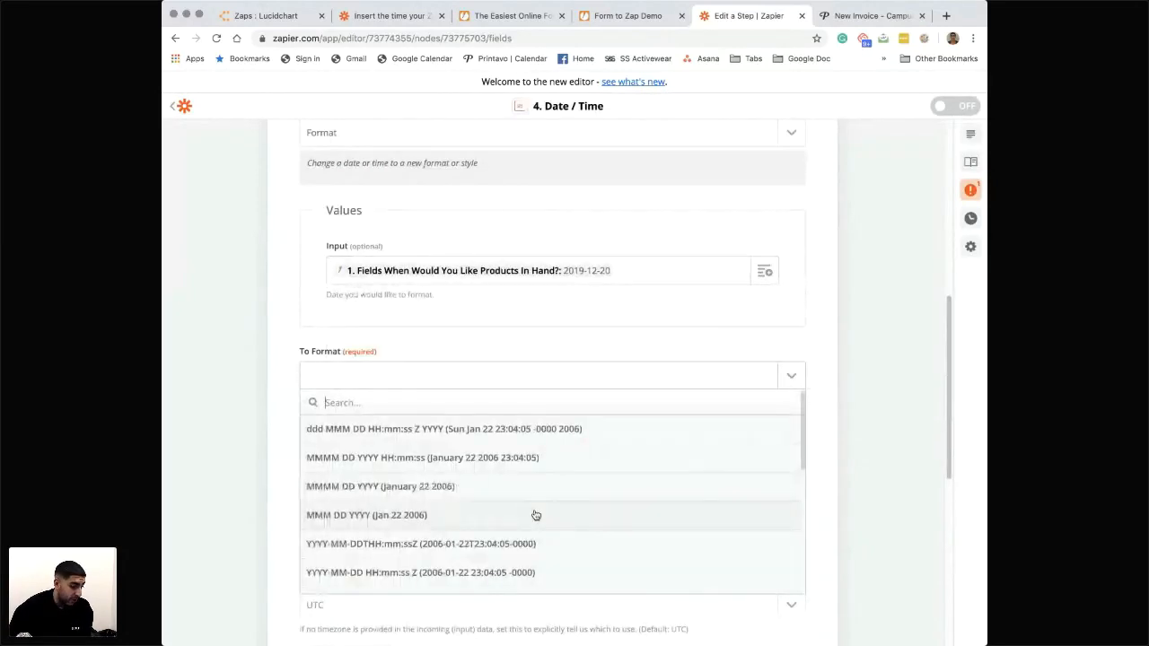
pyautogui.scroll(-3, 535, 514)
pyautogui.scroll(-2, 536, 515)
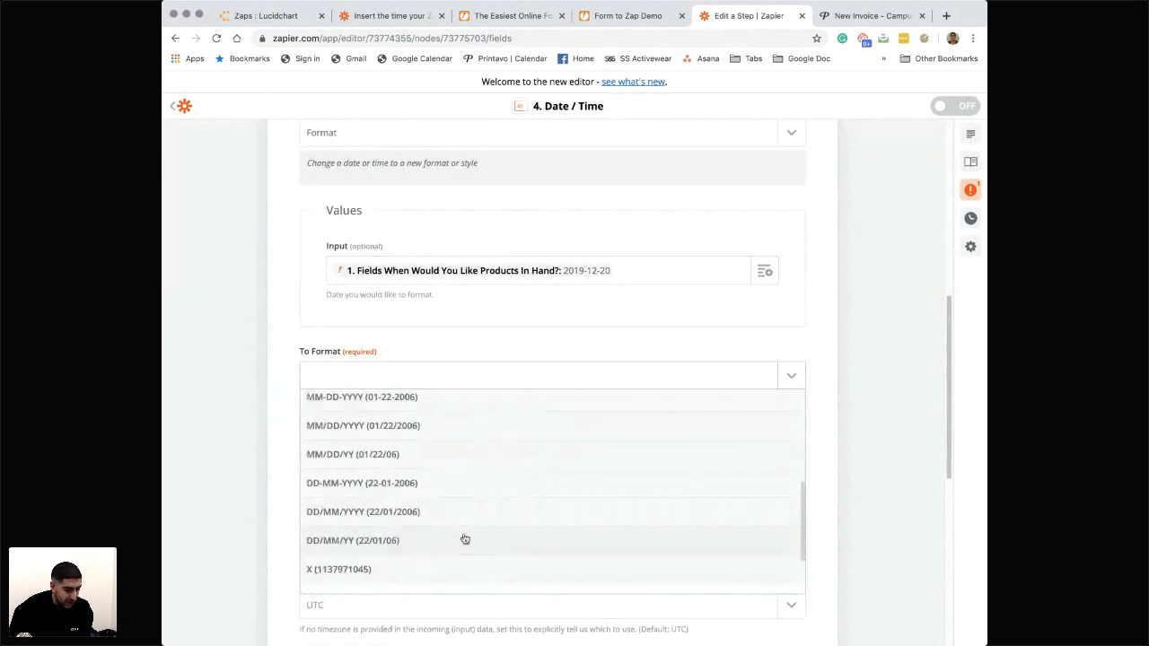
pyautogui.scroll(-2, 463, 538)
pyautogui.scroll(3, 449, 525)
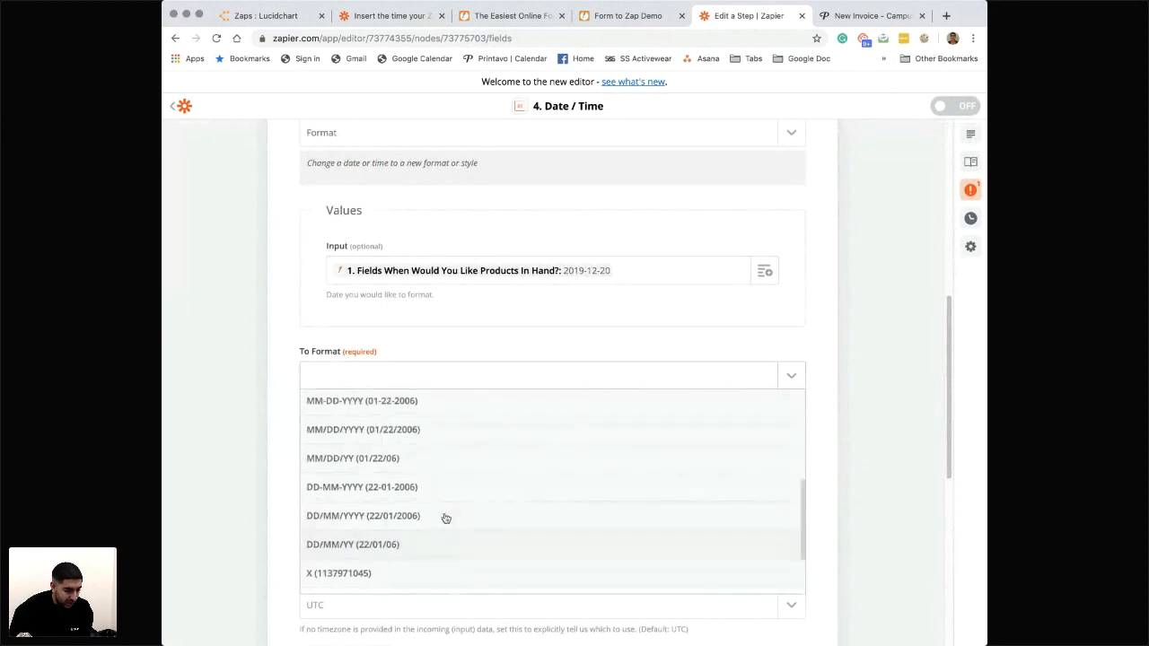
pyautogui.click(361, 431)
# - Finish customizing the Date / Time step, test it and check the format of the output date
pyautogui.scroll(-5, 358, 506)
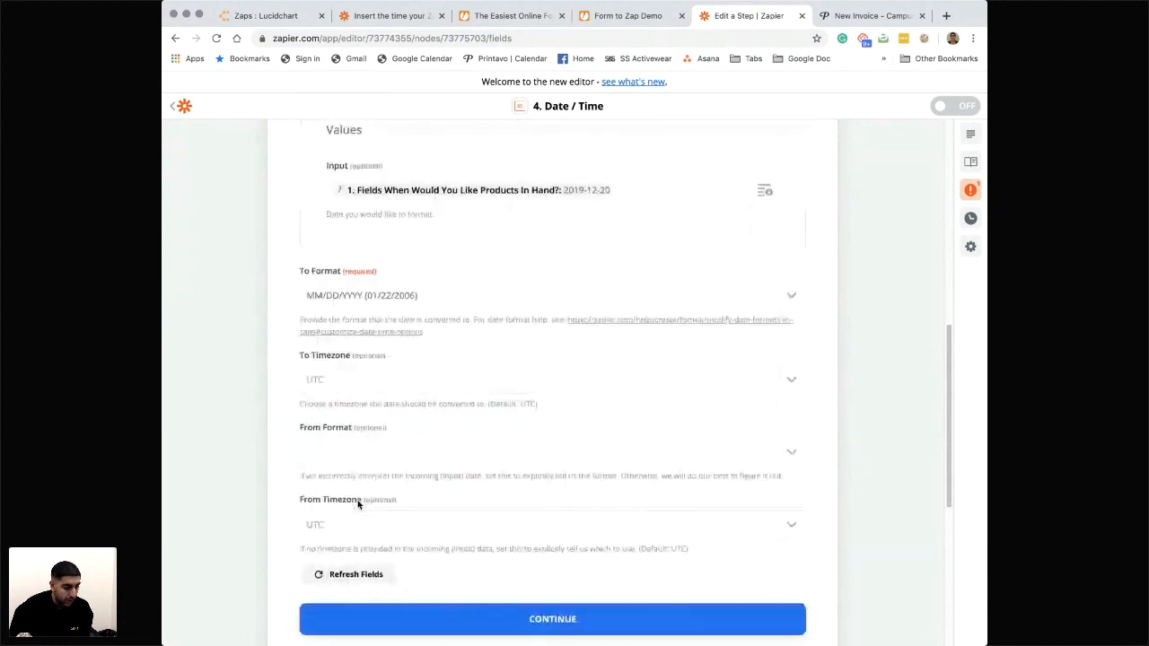
pyautogui.click(431, 533)
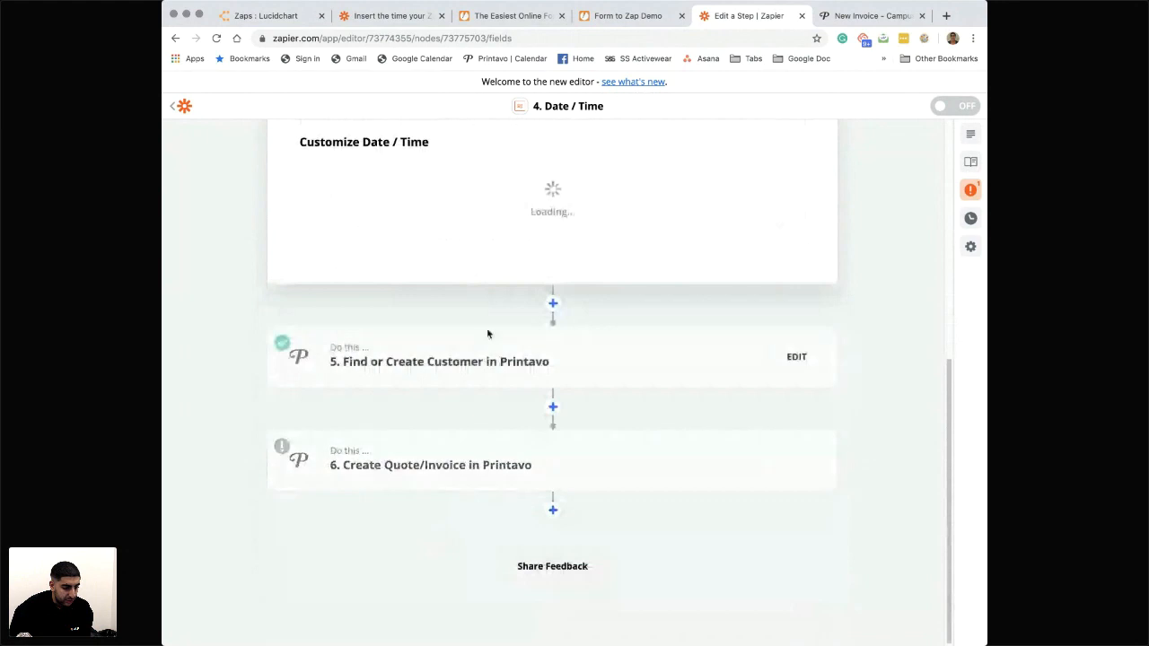
pyautogui.click(438, 422)
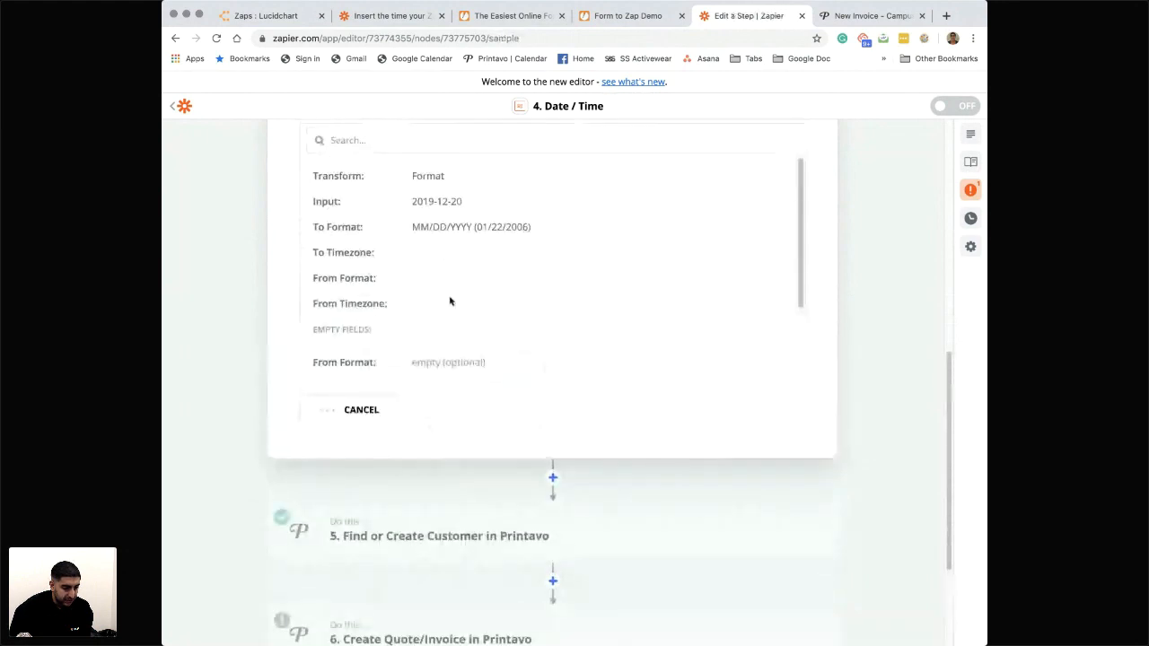
pyautogui.moveTo(468, 352); pyautogui.dragTo(410, 348)
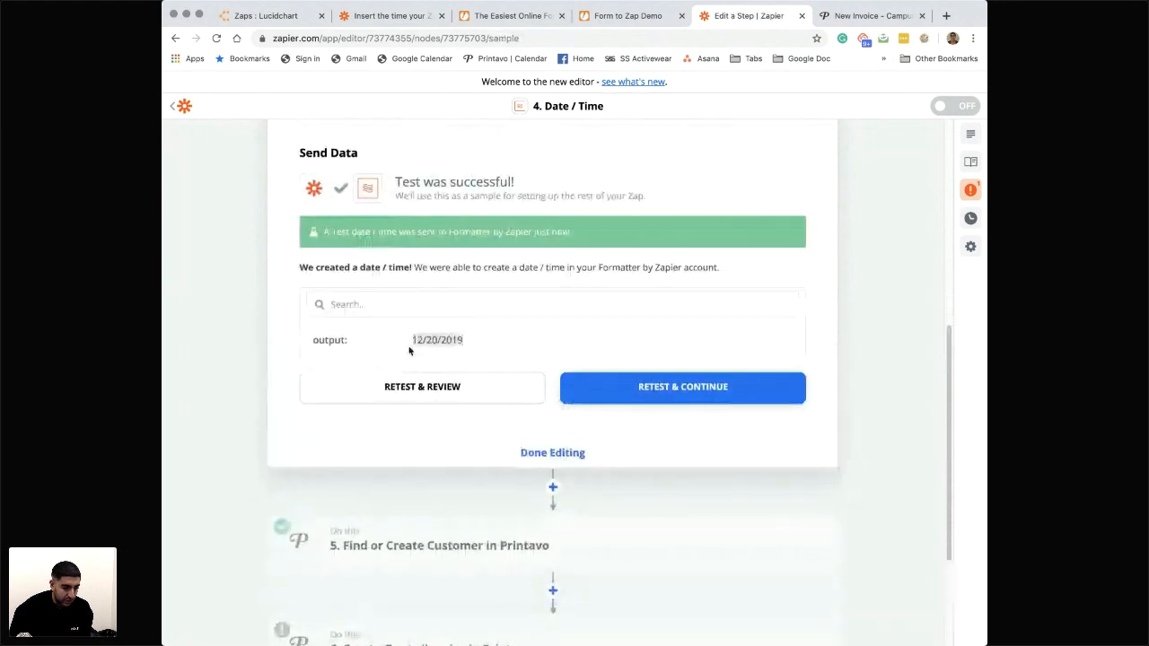
# - Reopen the Customize Order fields of the Create Quote/Invoice step, keeping the existing Printavo account
pyautogui.scroll(-2, 408, 350)
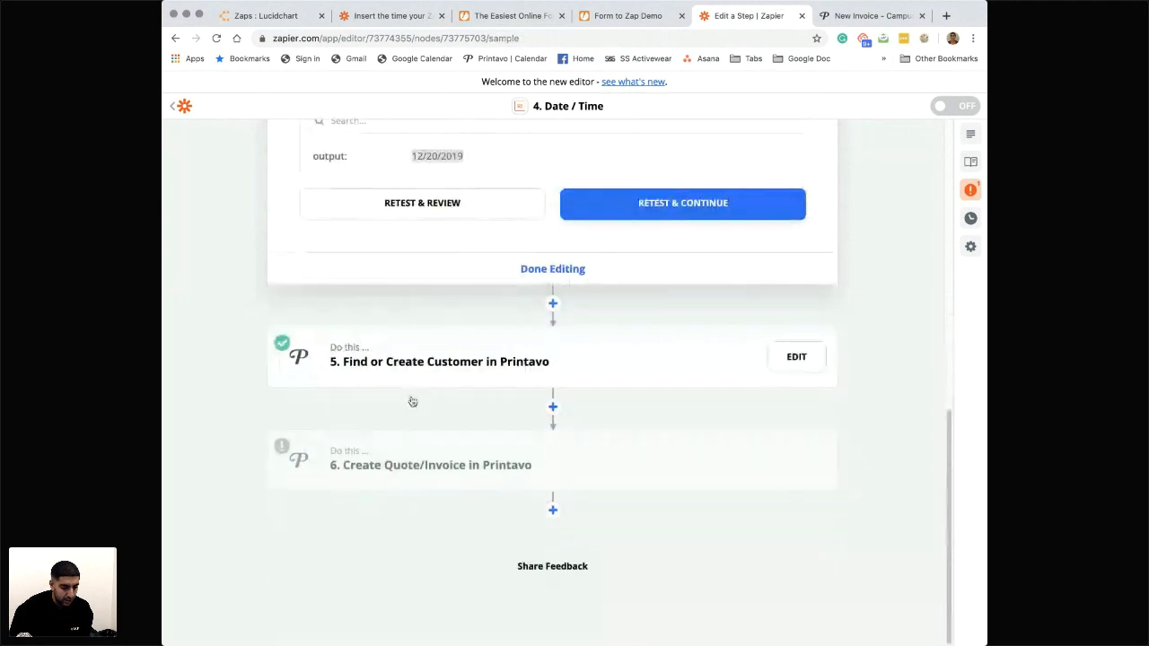
pyautogui.click(412, 467)
pyautogui.scroll(1, 413, 492)
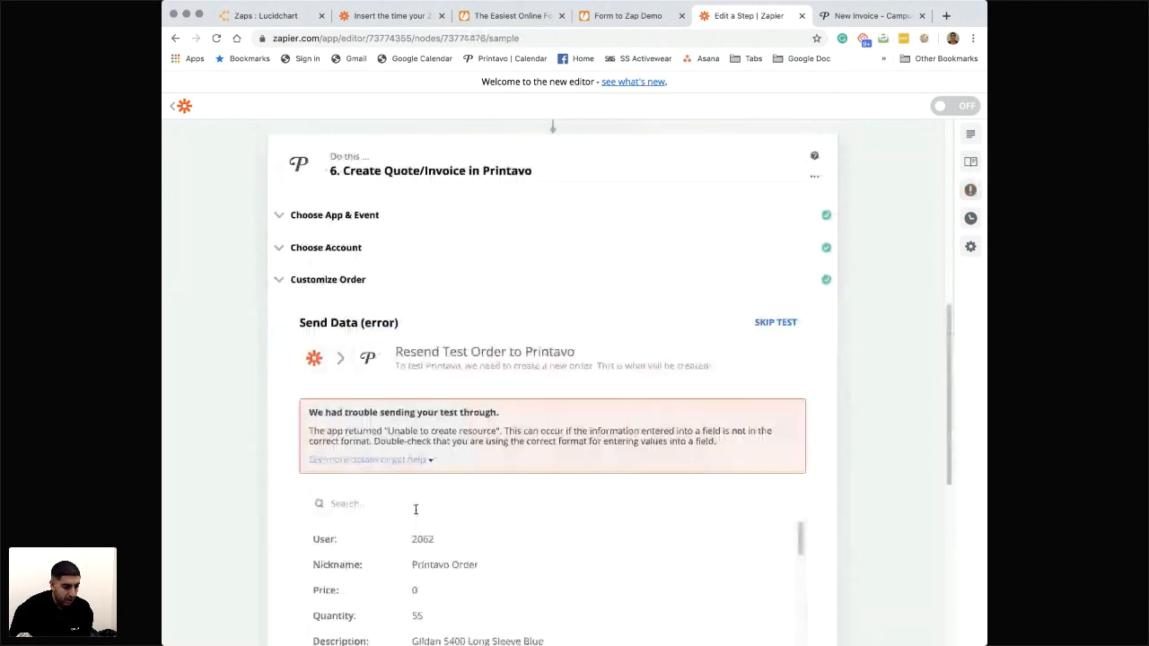
pyautogui.scroll(-5, 582, 356)
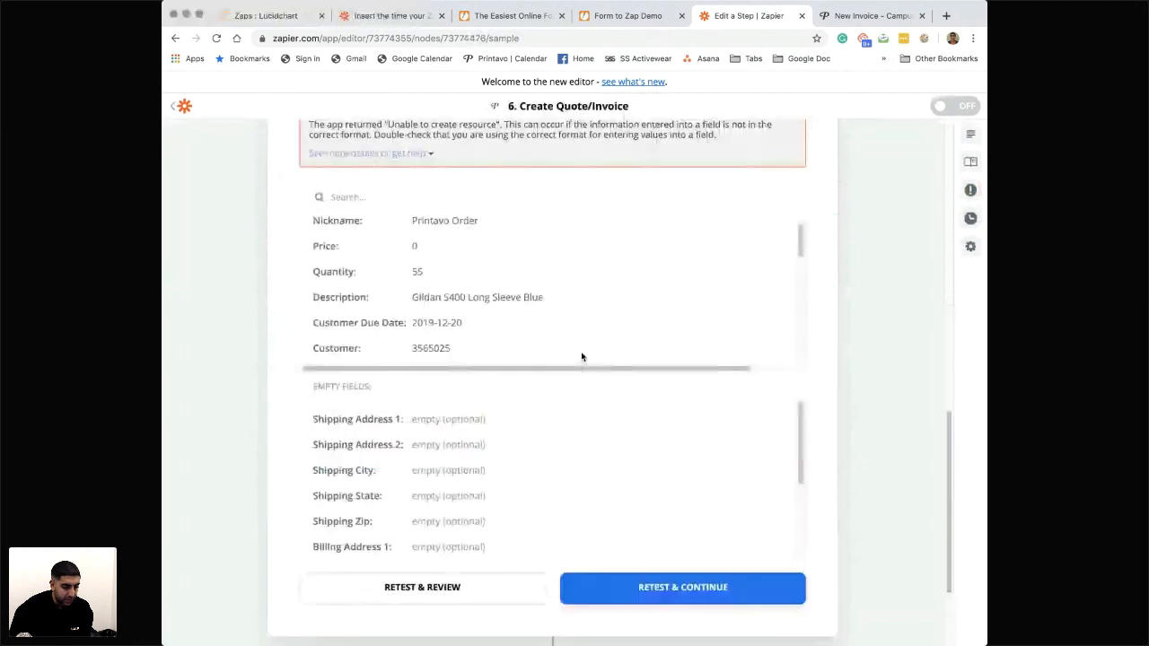
pyautogui.scroll(8, 325, 454)
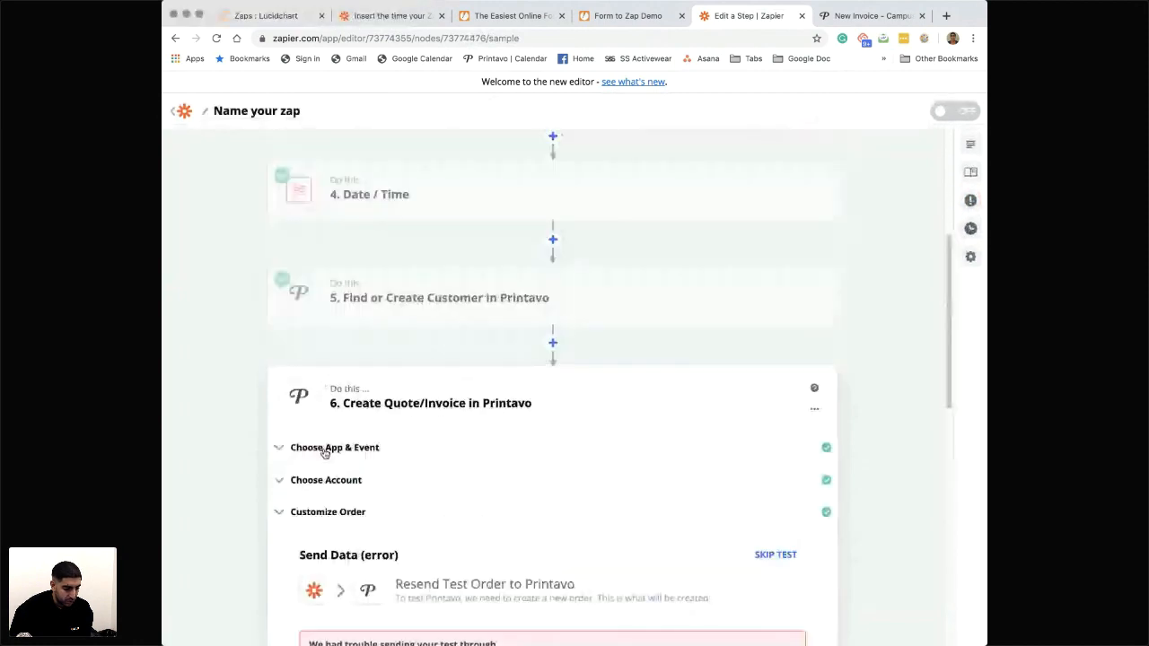
pyautogui.click(325, 449)
pyautogui.click(407, 439)
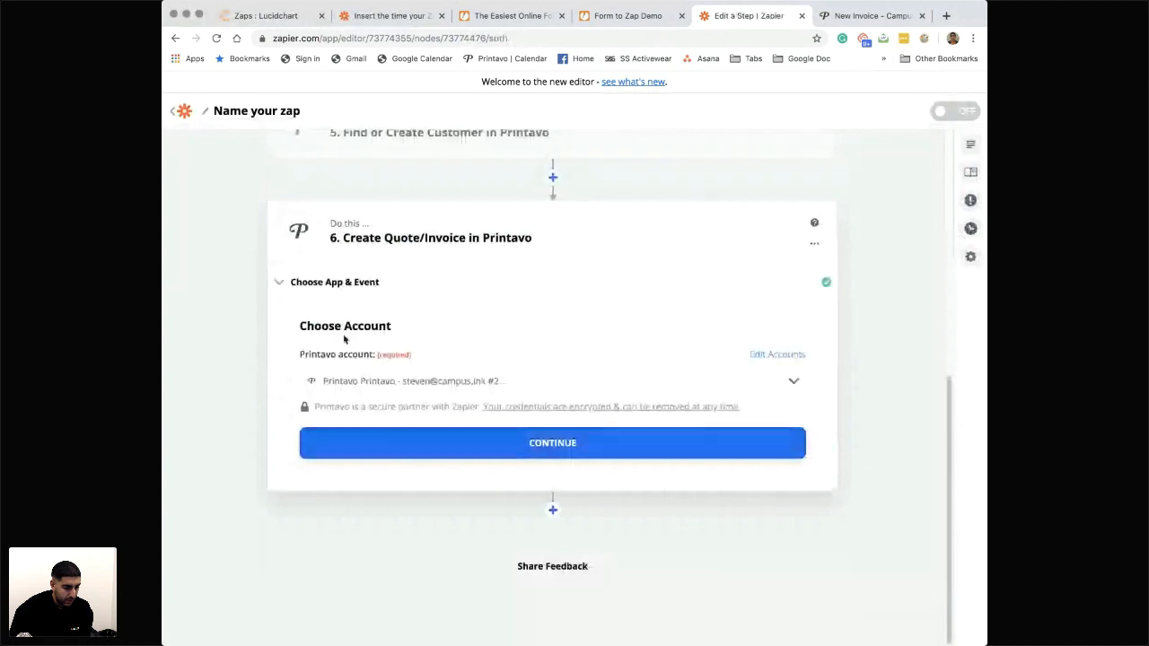
pyautogui.click(405, 456)
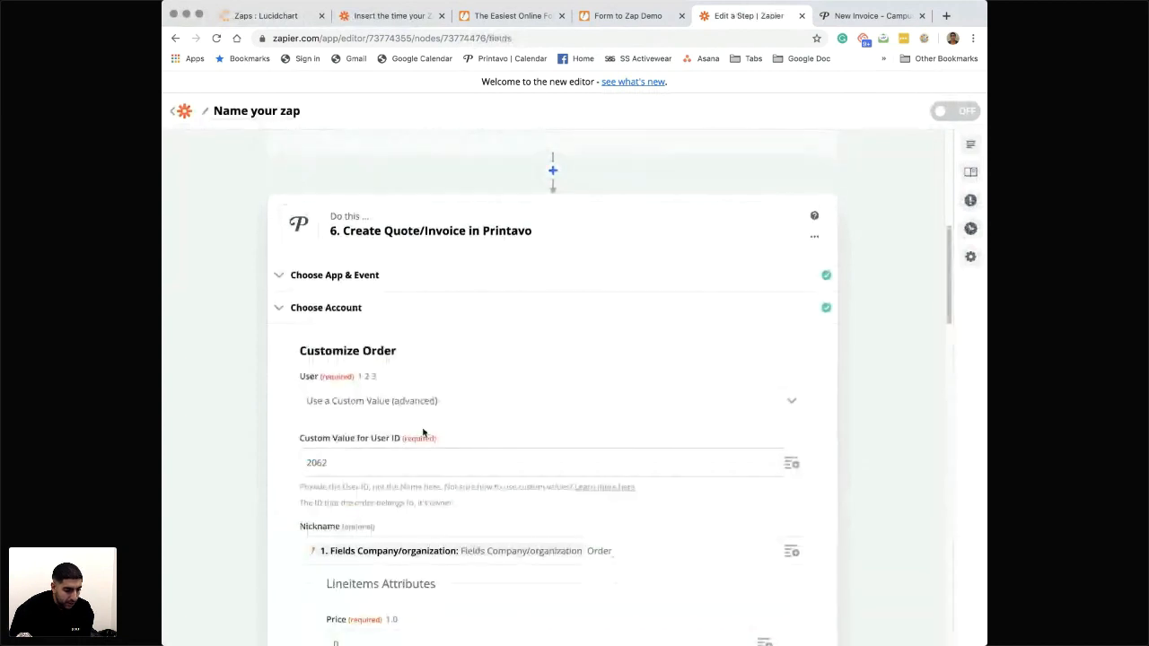
# - Replace the Customer Due Date mapping with the "When Would You Like Products In Hand?" output of the Date / Time step
pyautogui.scroll(-4, 423, 433)
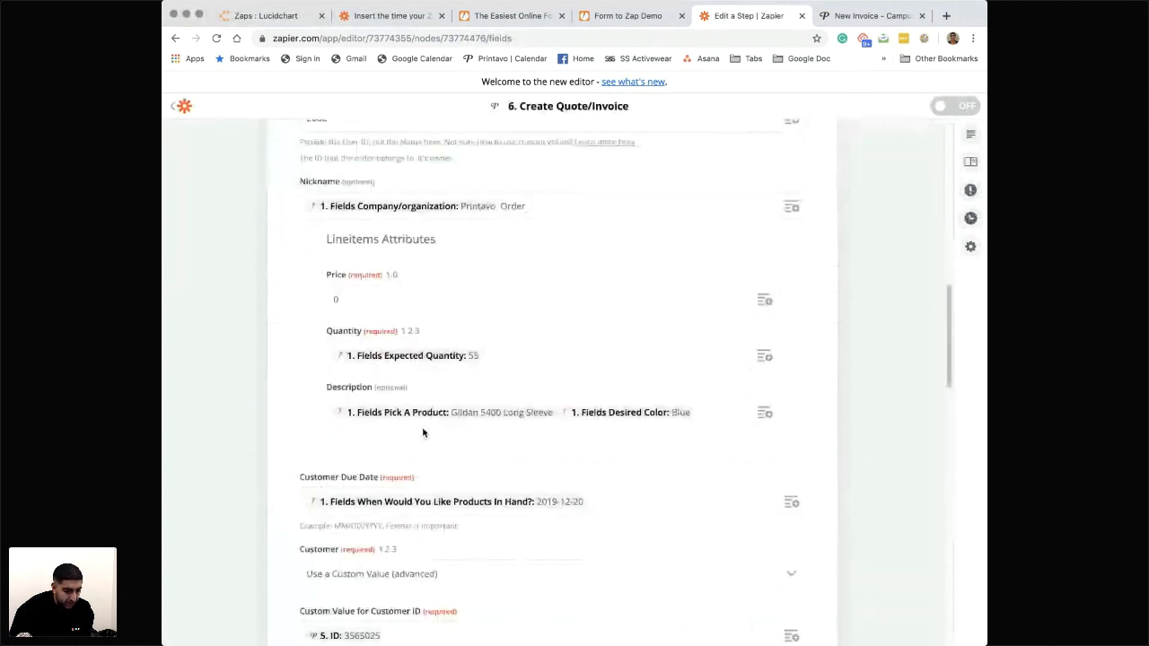
pyautogui.scroll(-1, 423, 433)
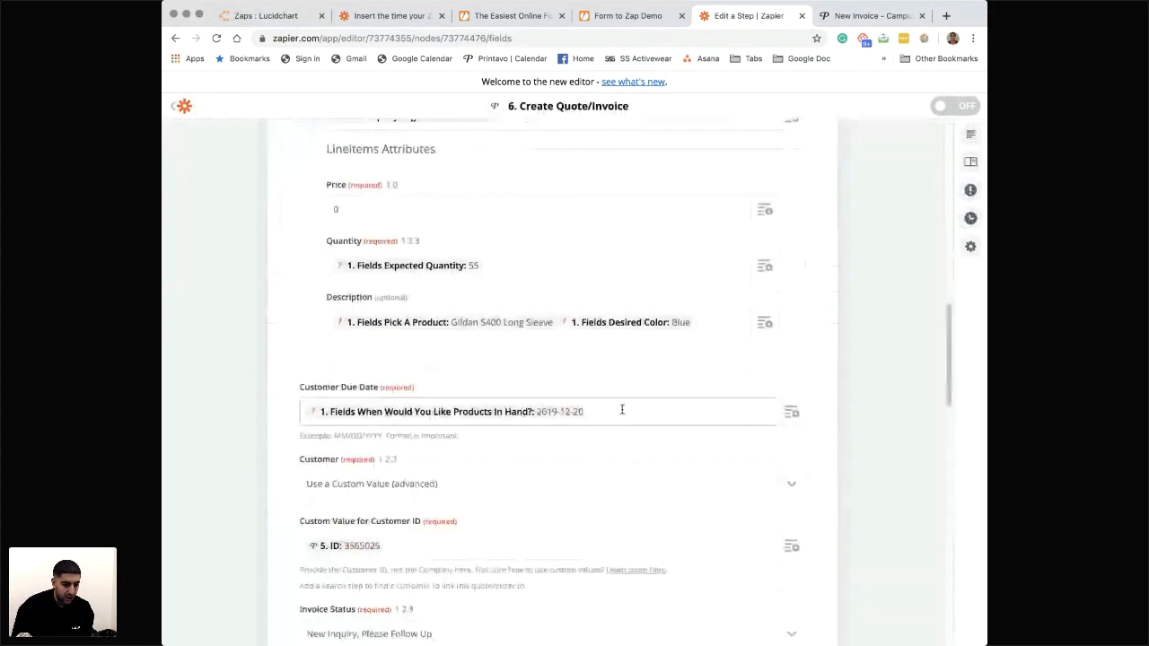
pyautogui.click(806, 408)
pyautogui.click(791, 411)
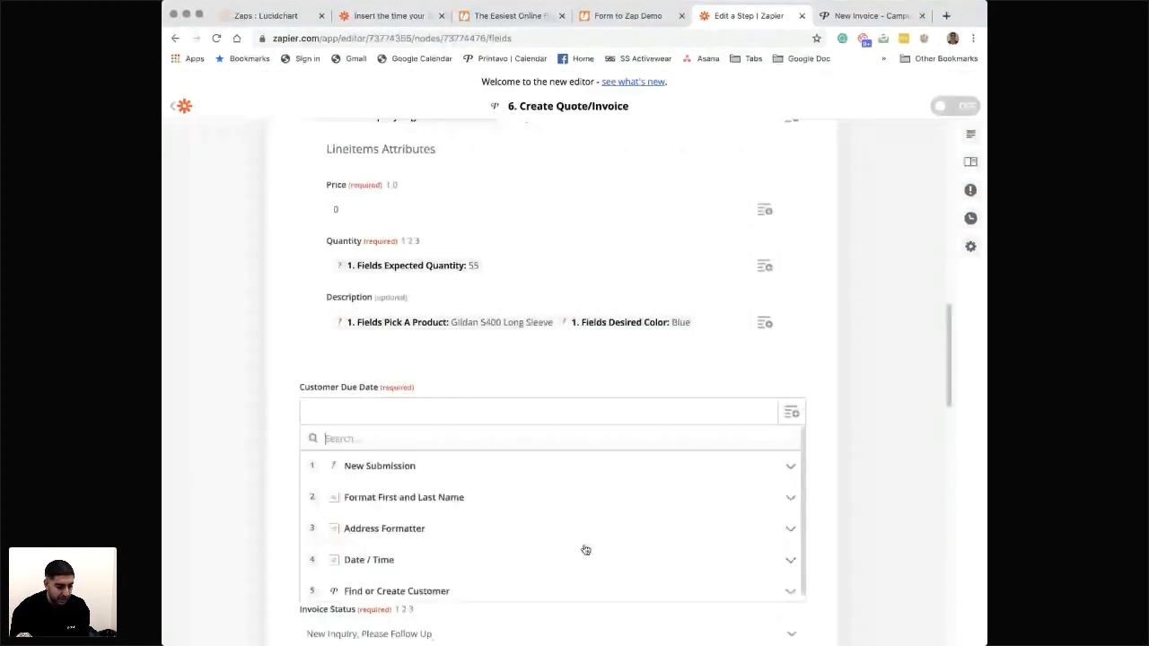
pyautogui.click(371, 560)
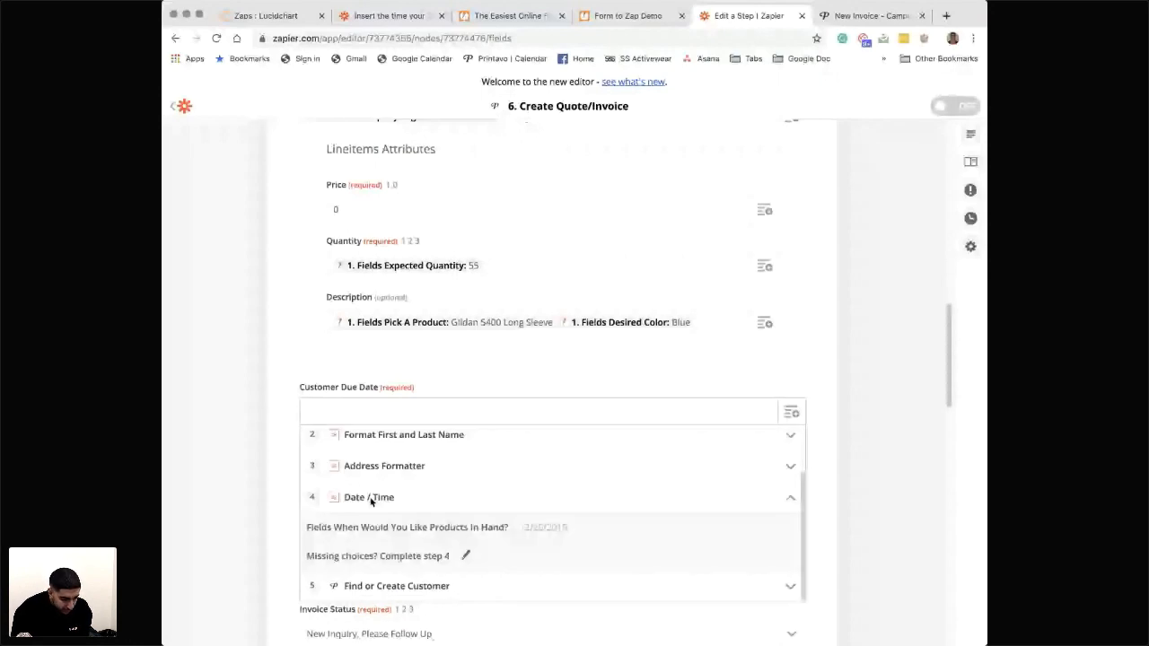
pyautogui.click(503, 528)
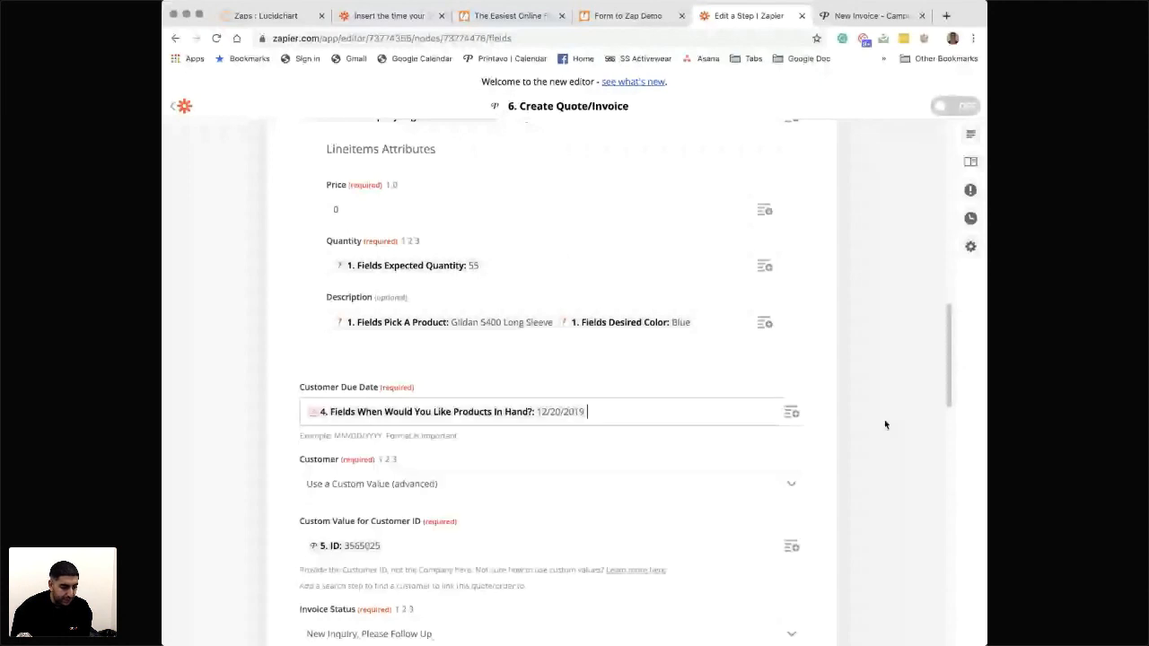
# - Complete the order customization, resend the test order to Printavo and review the test result
pyautogui.scroll(-15, 885, 425)
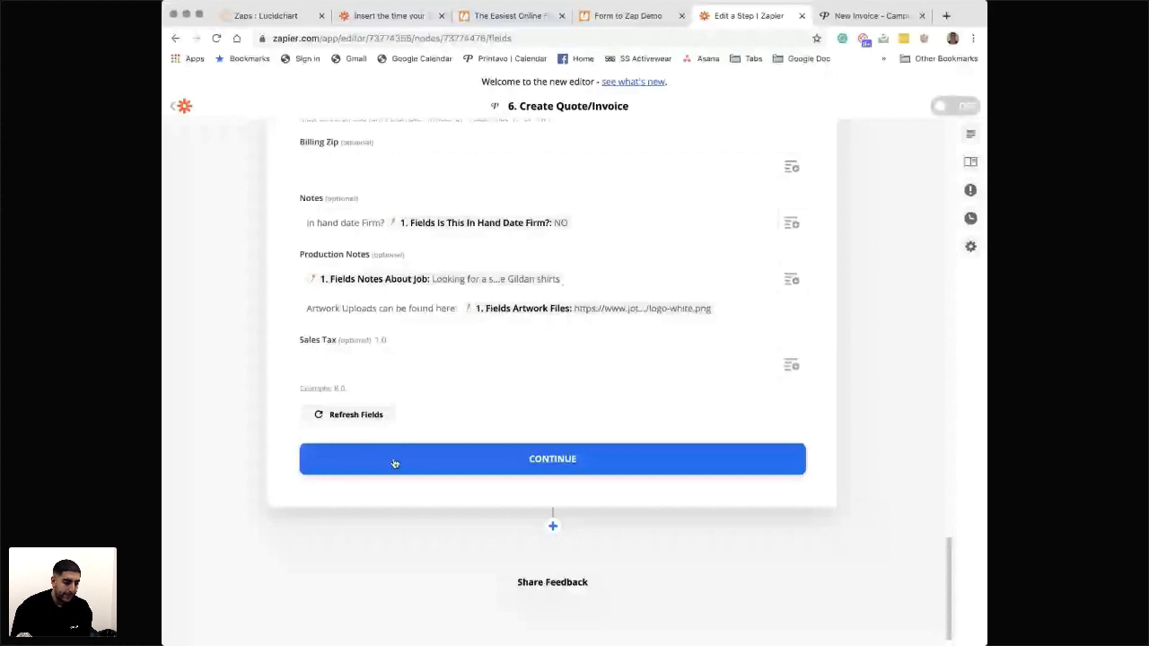
pyautogui.click(394, 464)
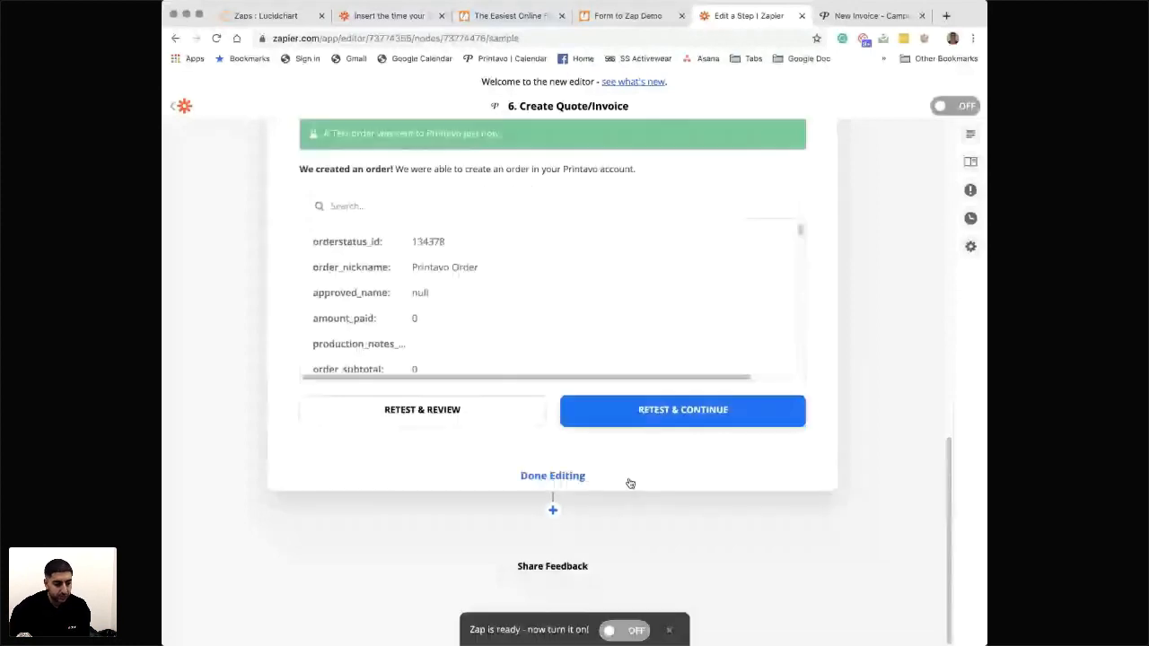
pyautogui.scroll(2, 619, 462)
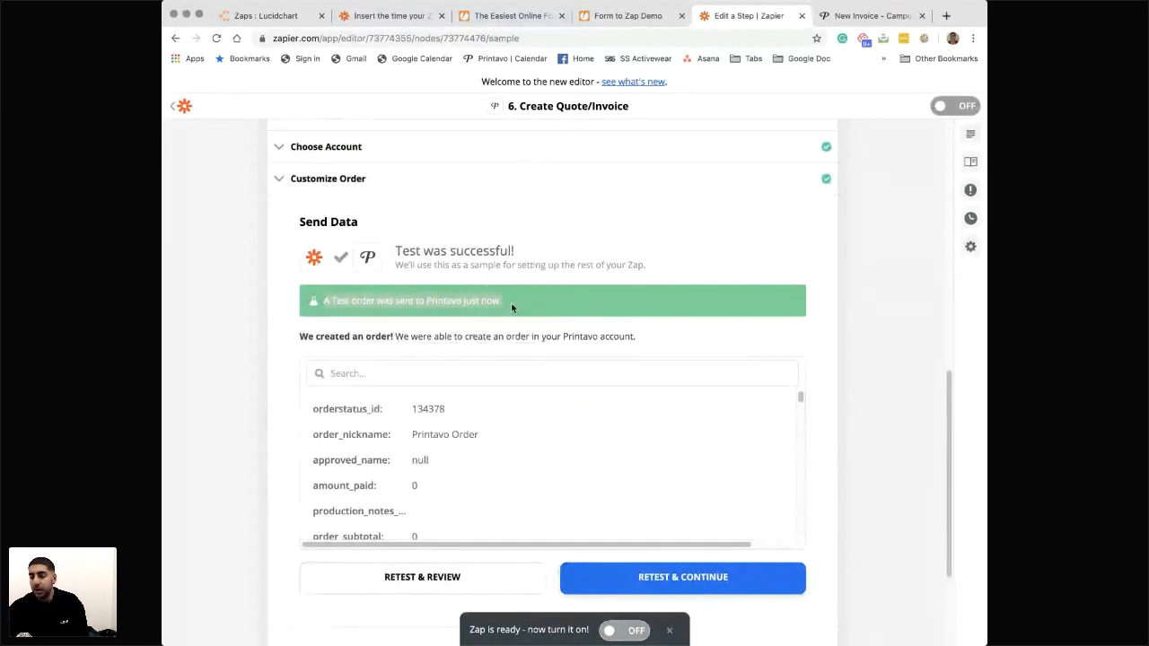
# - Switch to Printavo and search the invoices and customers for the test contact's first name
pyautogui.click(860, 16)
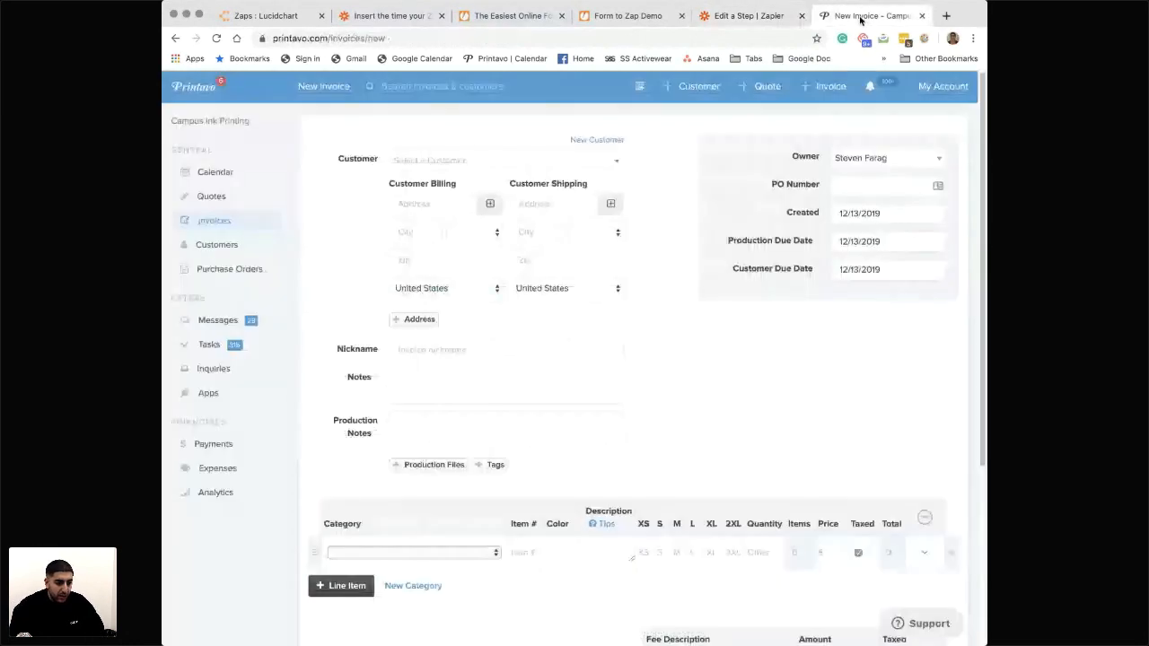
pyautogui.click(477, 88)
pyautogui.write('luke')
pyautogui.press('Return')
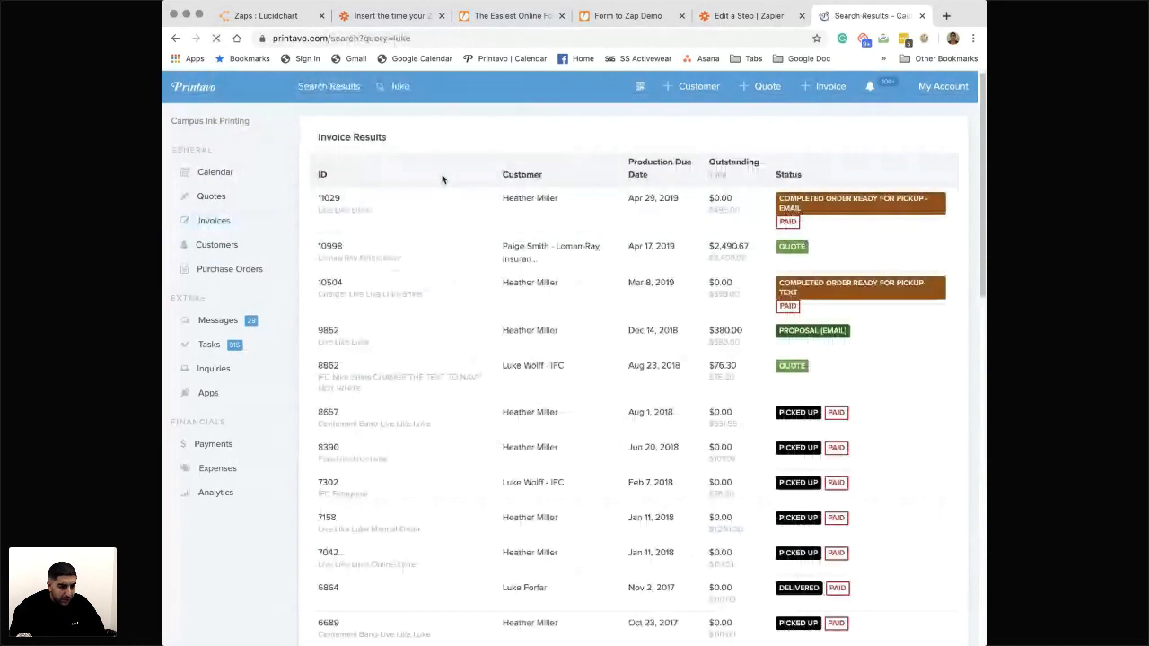
# - Search by the test customer's first name instead and open the newest quote nicknamed Printavo Order
pyautogui.moveTo(440, 93); pyautogui.dragTo(378, 92)
pyautogui.write('some')
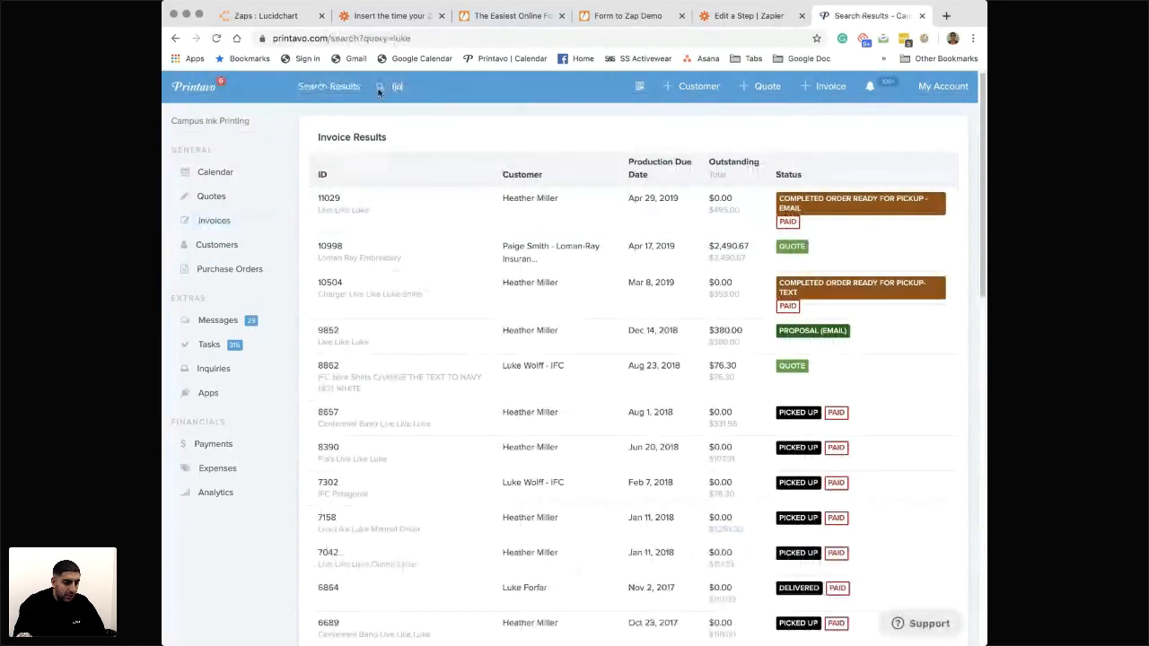
pyautogui.press('BackSpace')
pyautogui.press('BackSpace')
pyautogui.write('n')
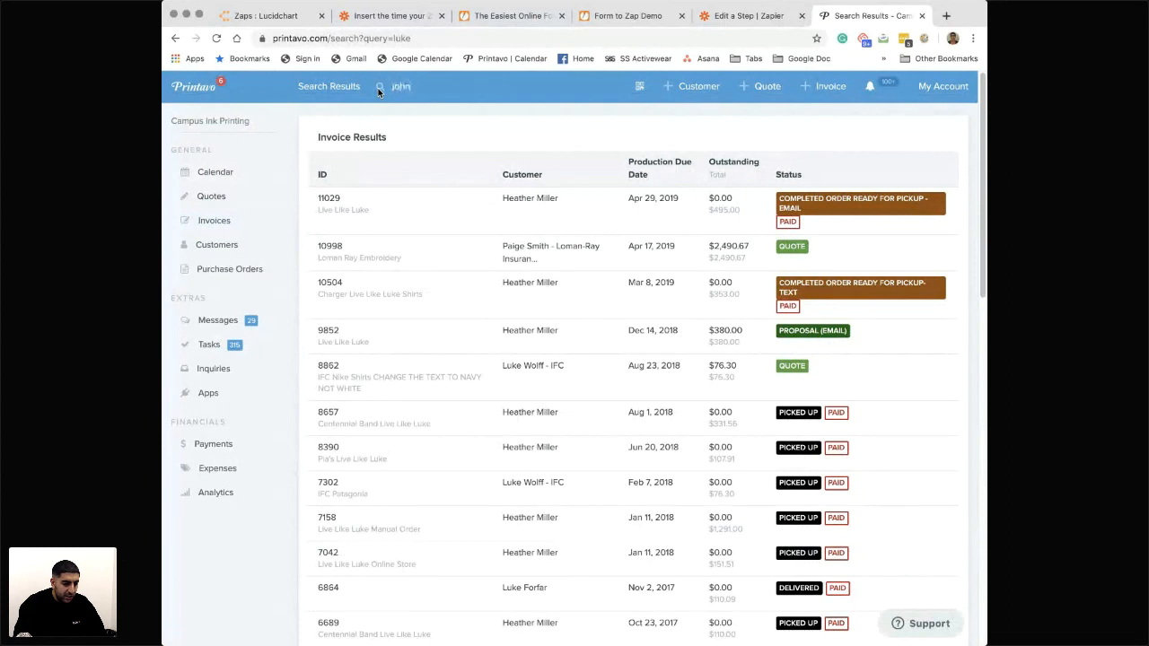
pyautogui.write('nyhnny')
pyautogui.press('Return')
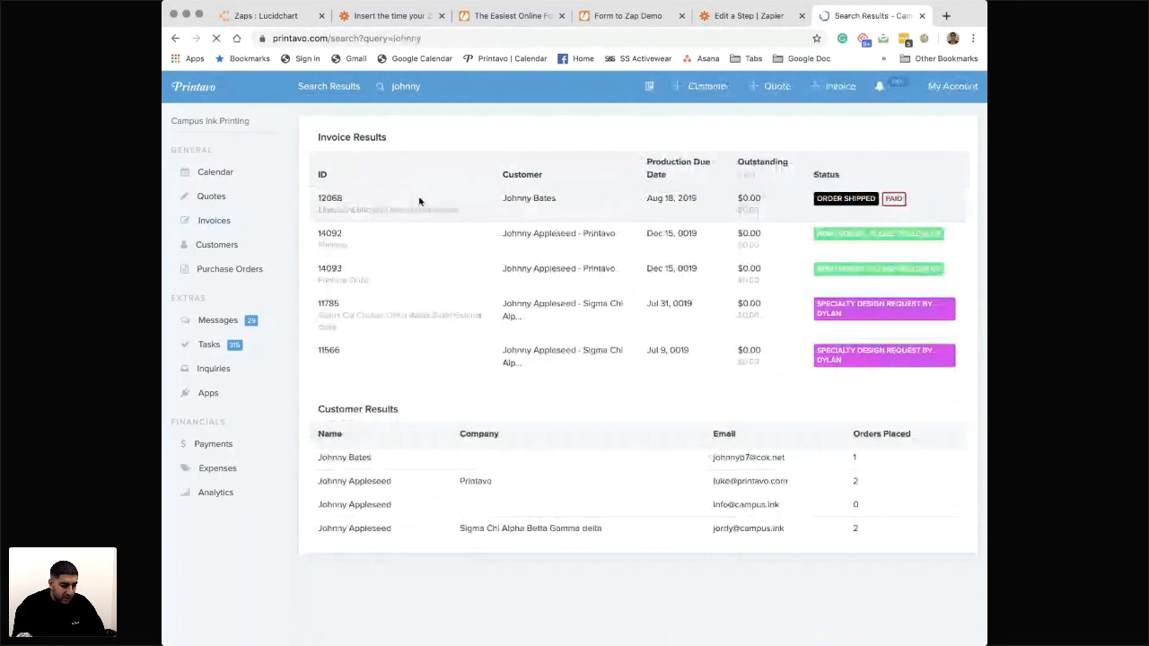
pyautogui.click(415, 287)
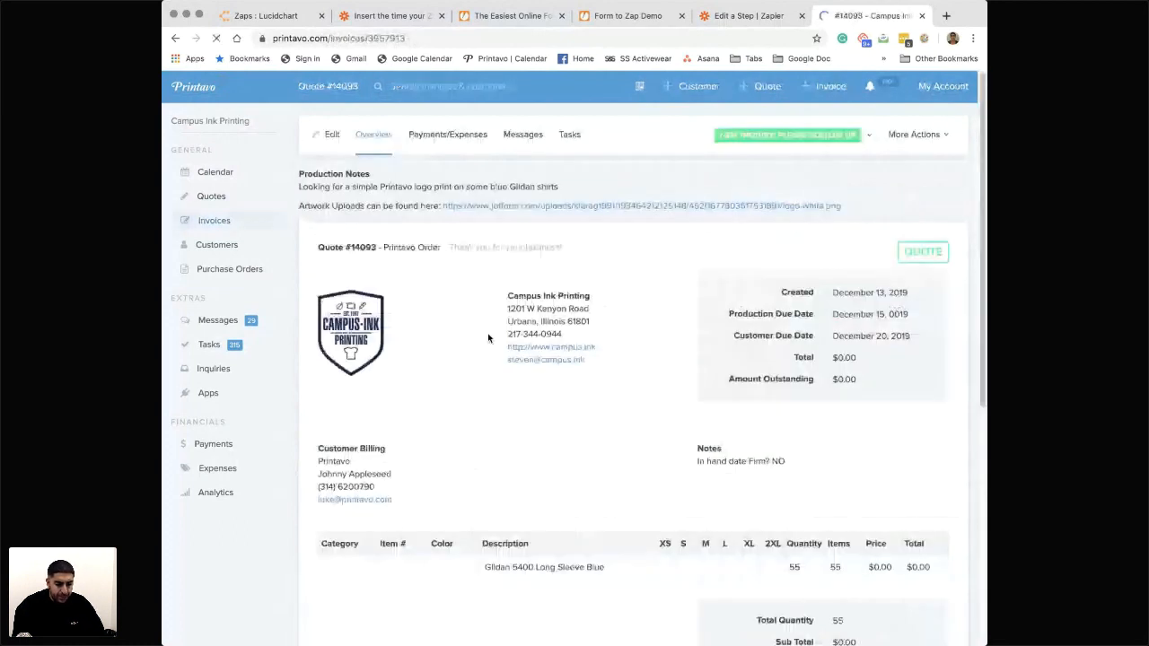
# - Examine the quote's line item description, quantity and totals
pyautogui.scroll(-5, 817, 381)
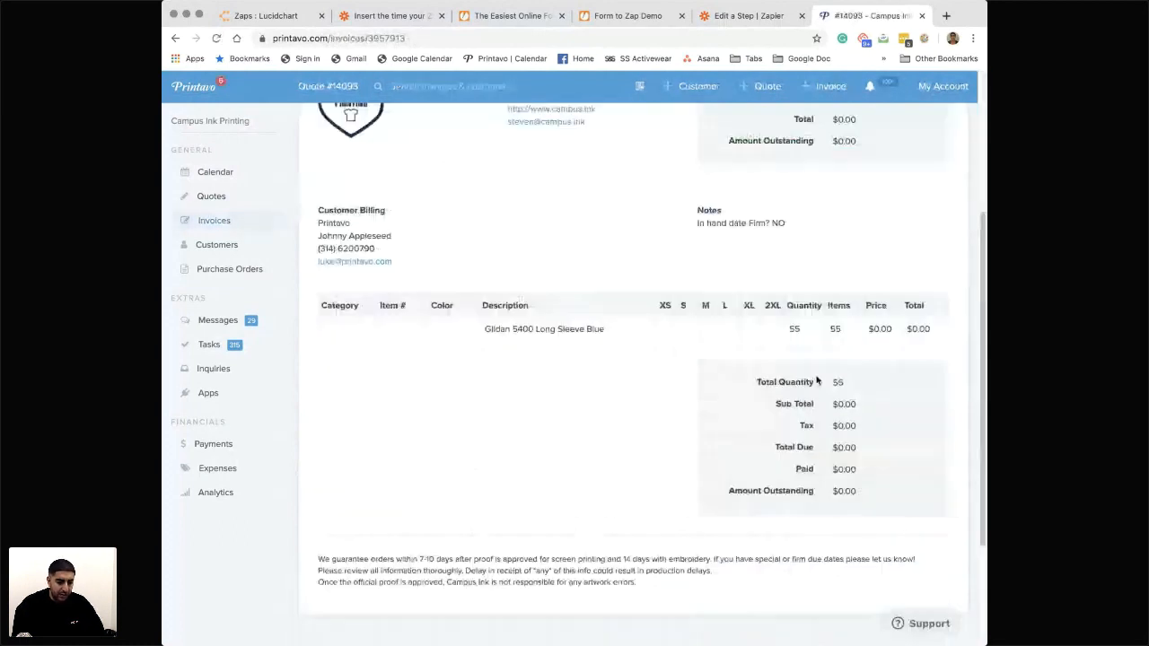
pyautogui.scroll(5, 608, 572)
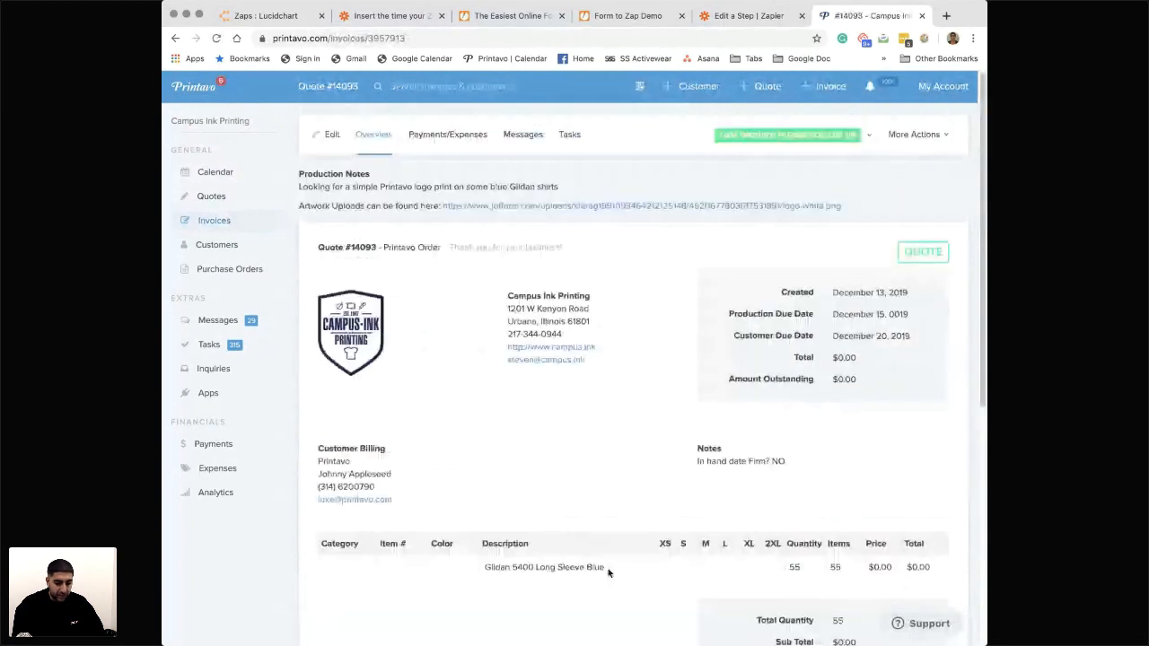
pyautogui.scroll(-1, 608, 572)
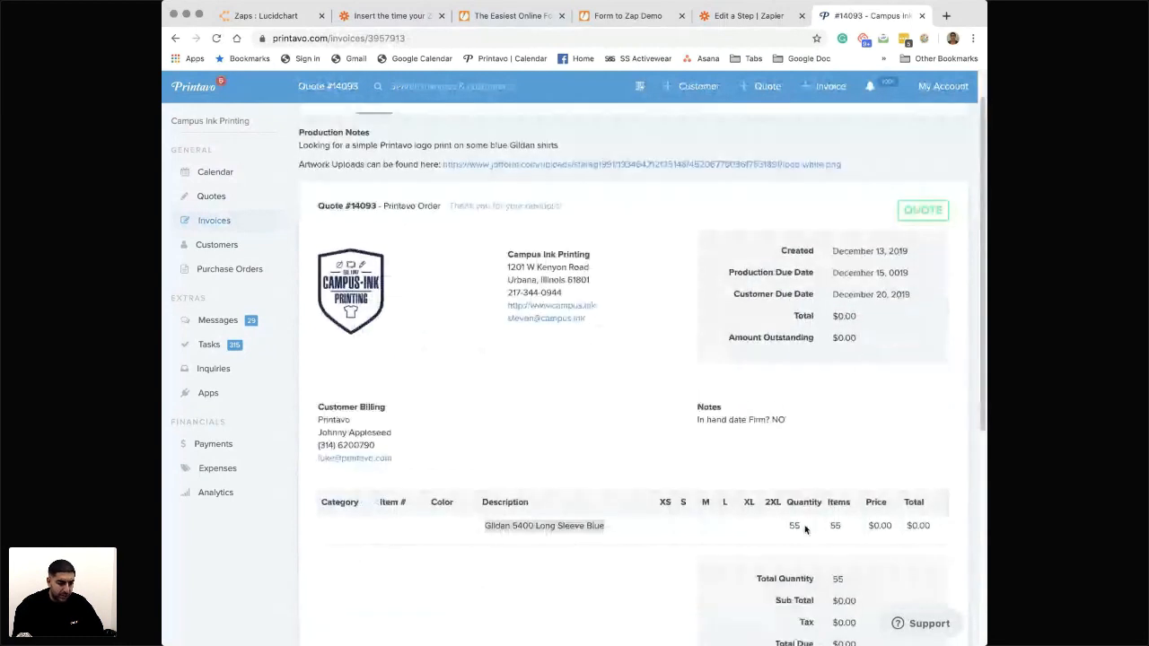
pyautogui.scroll(1, 754, 483)
pyautogui.scroll(1, 703, 437)
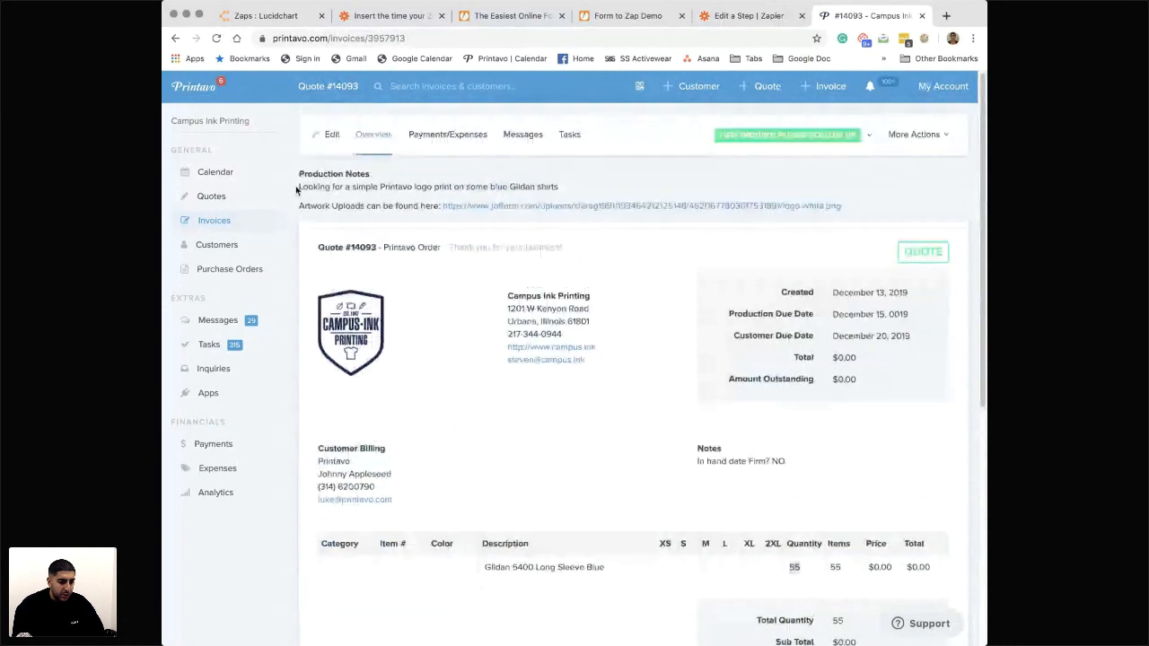
# - Review the quote's production notes and download the artwork file logo-white.png from its upload link
pyautogui.moveTo(568, 186); pyautogui.dragTo(382, 185)
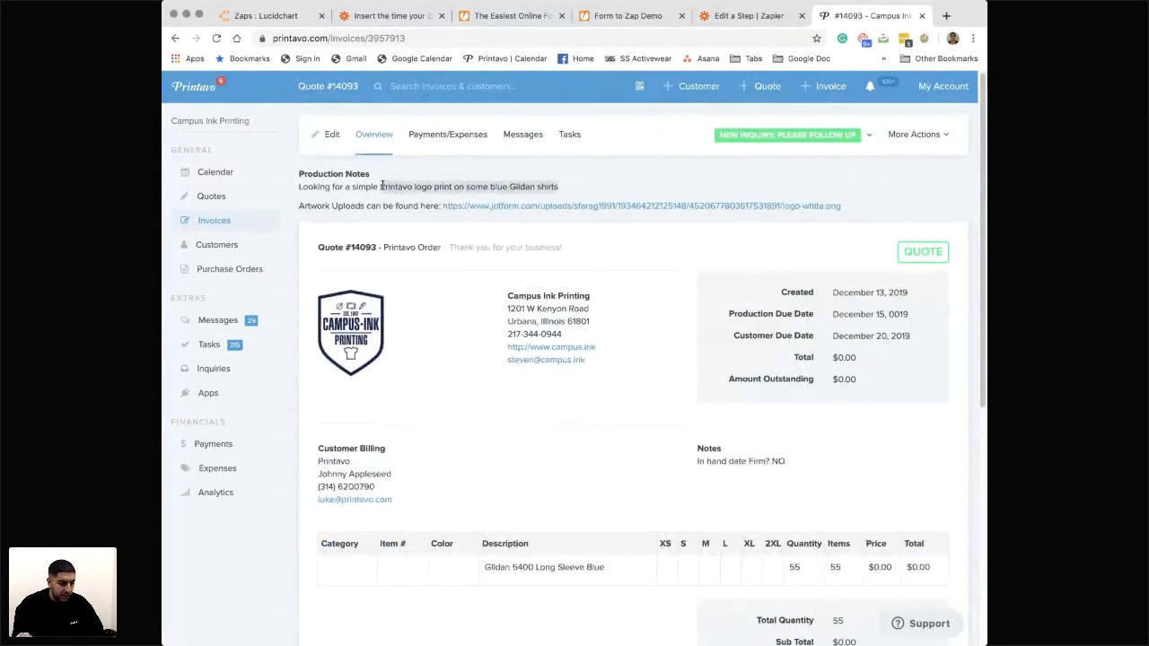
pyautogui.moveTo(307, 207); pyautogui.dragTo(441, 207)
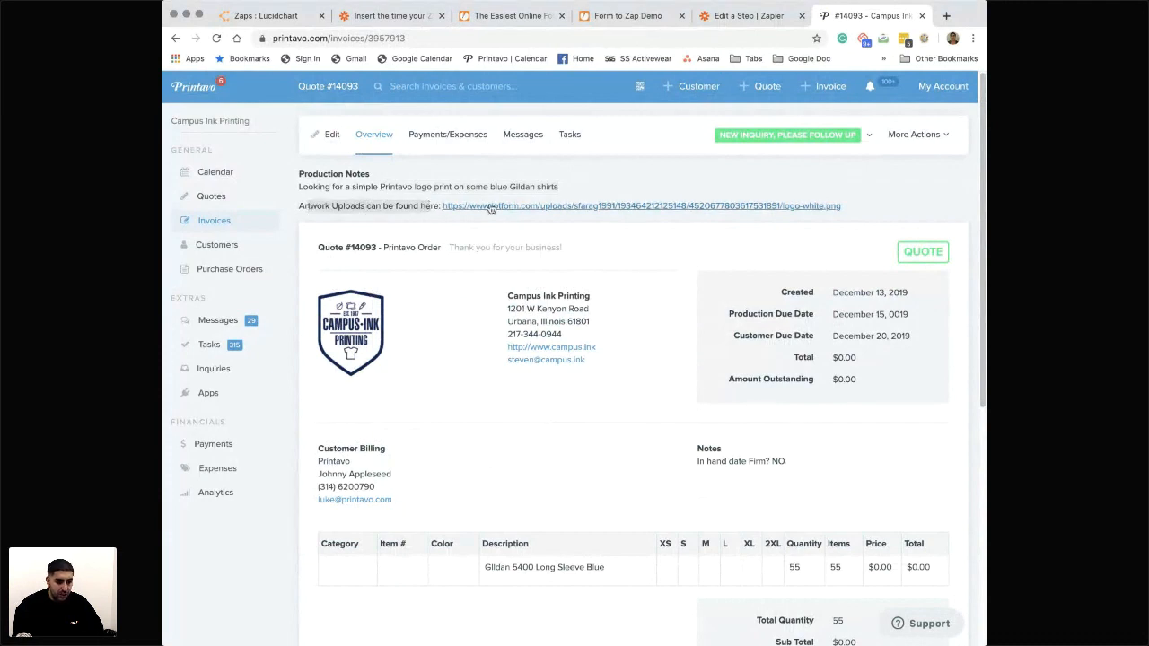
pyautogui.click(491, 209)
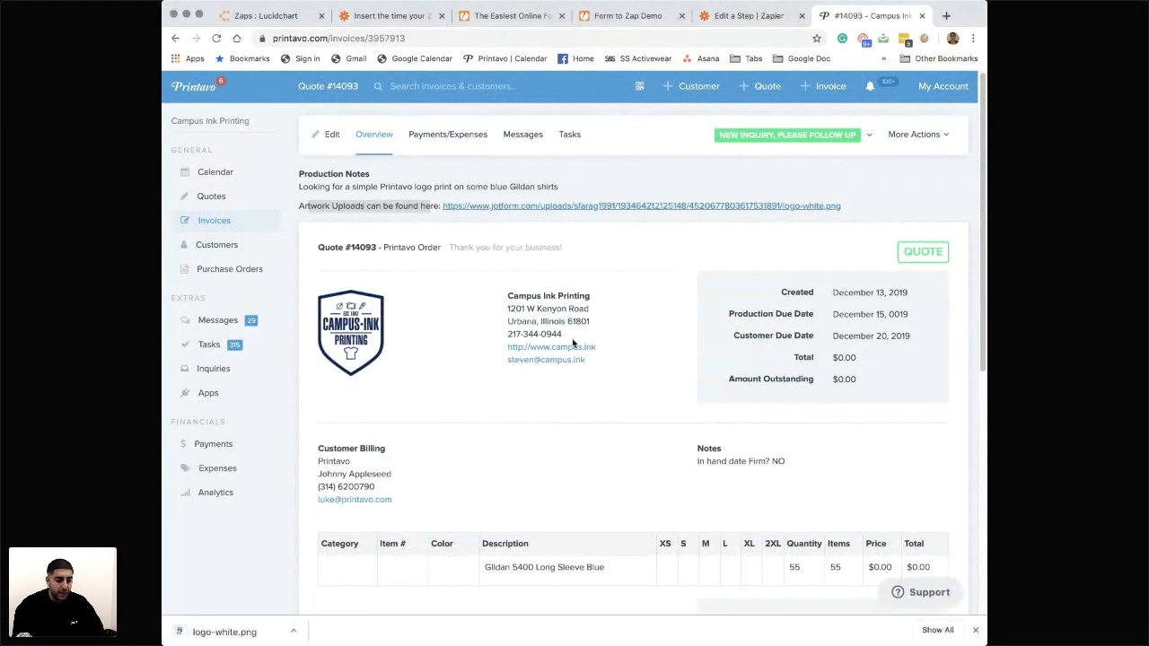
pyautogui.scroll(1, 553, 390)
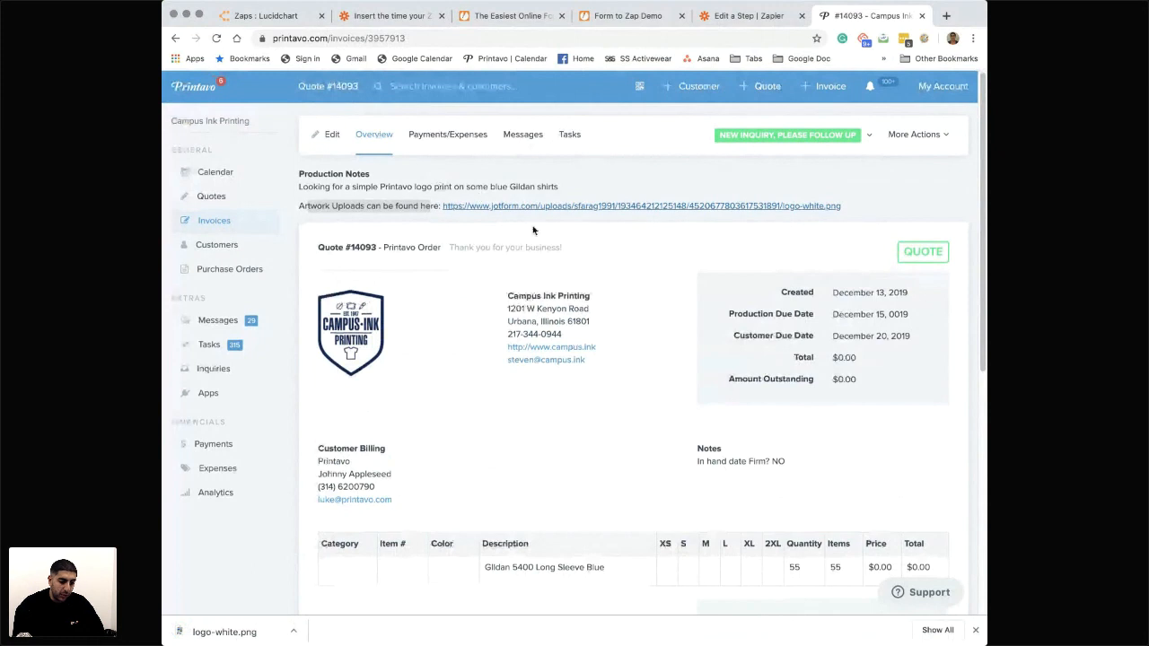
# - Check the format of the Production Due Date on the Printavo quote
pyautogui.moveTo(909, 315); pyautogui.dragTo(862, 314)
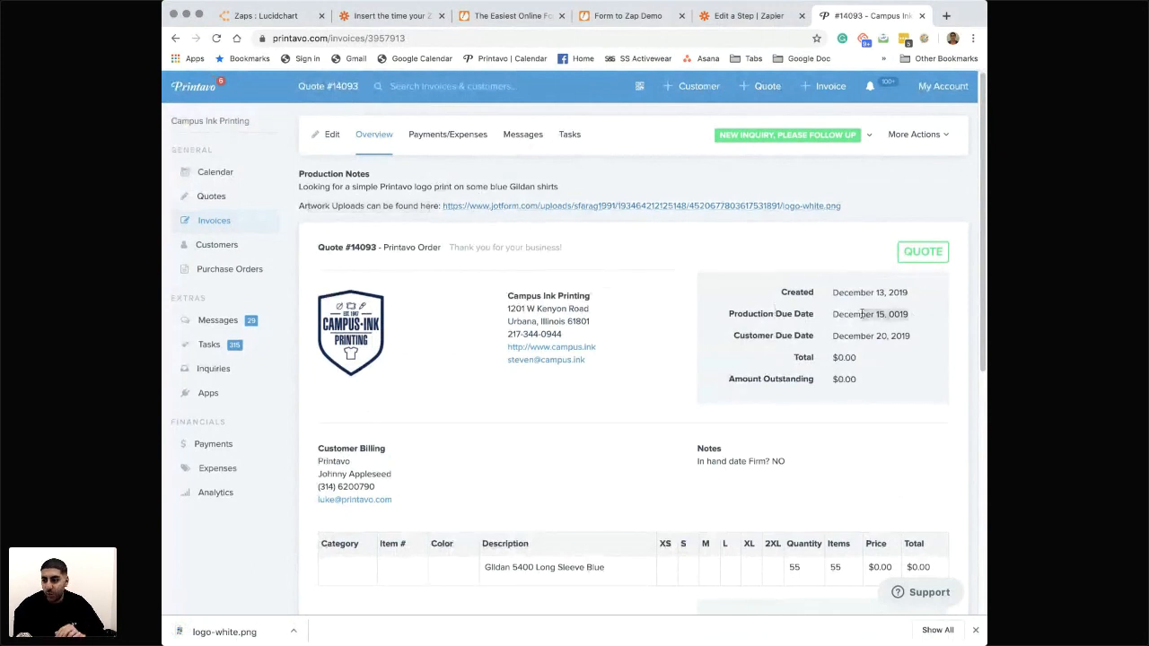
pyautogui.click(824, 325)
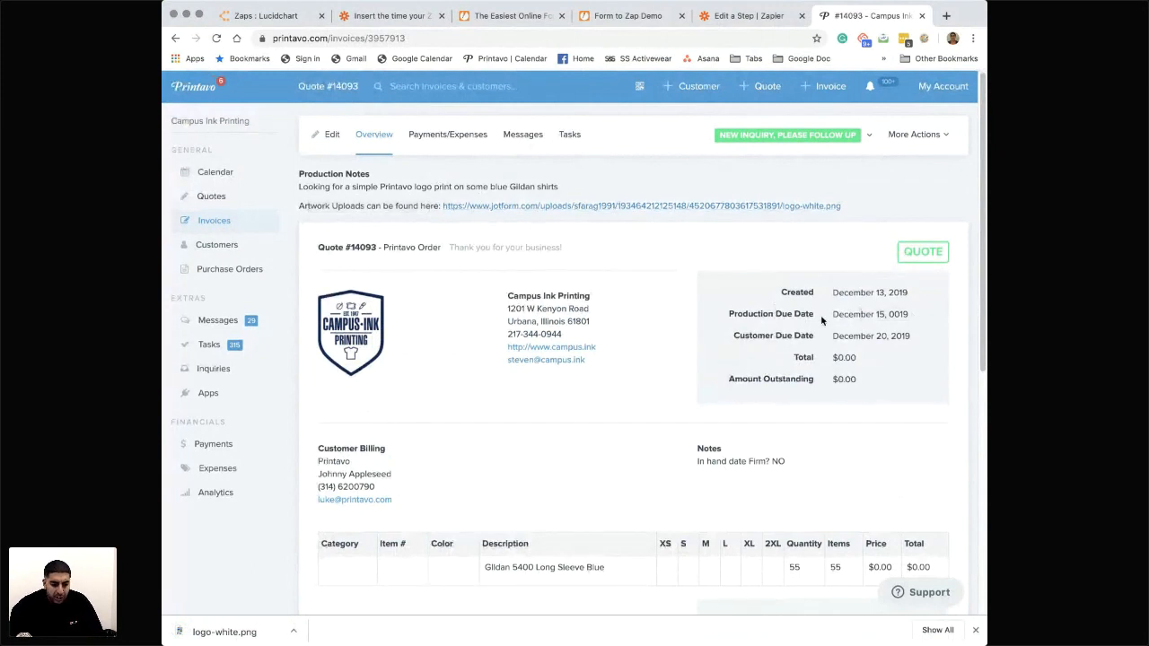
pyautogui.moveTo(835, 314); pyautogui.dragTo(883, 321)
pyautogui.click(892, 317)
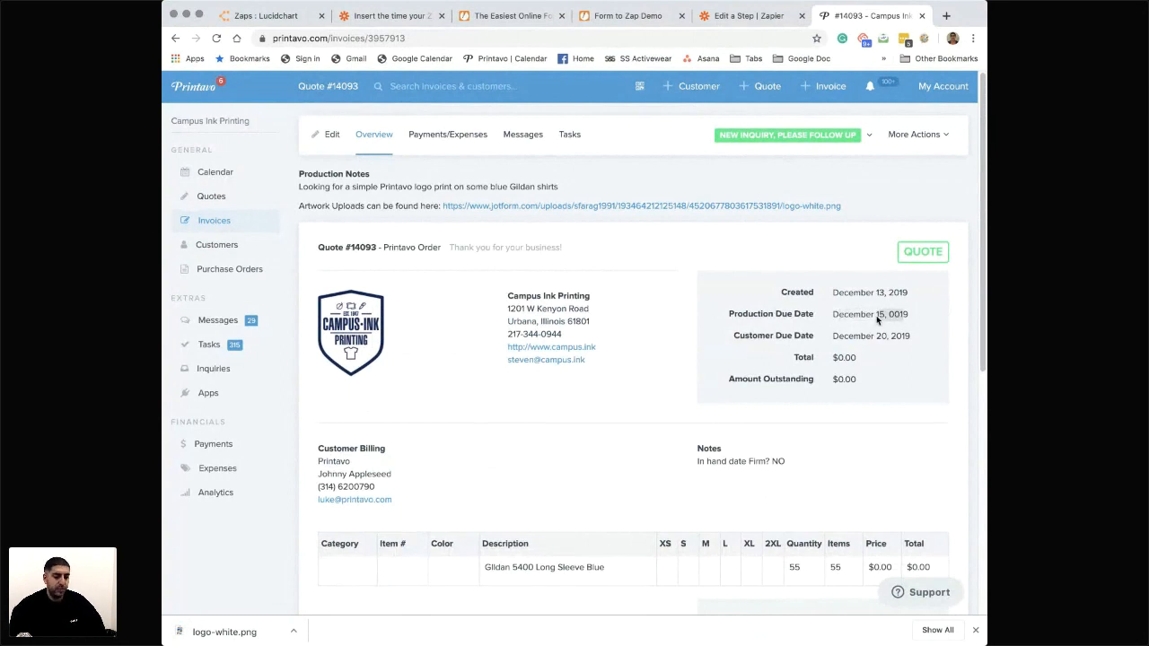
pyautogui.click(876, 315)
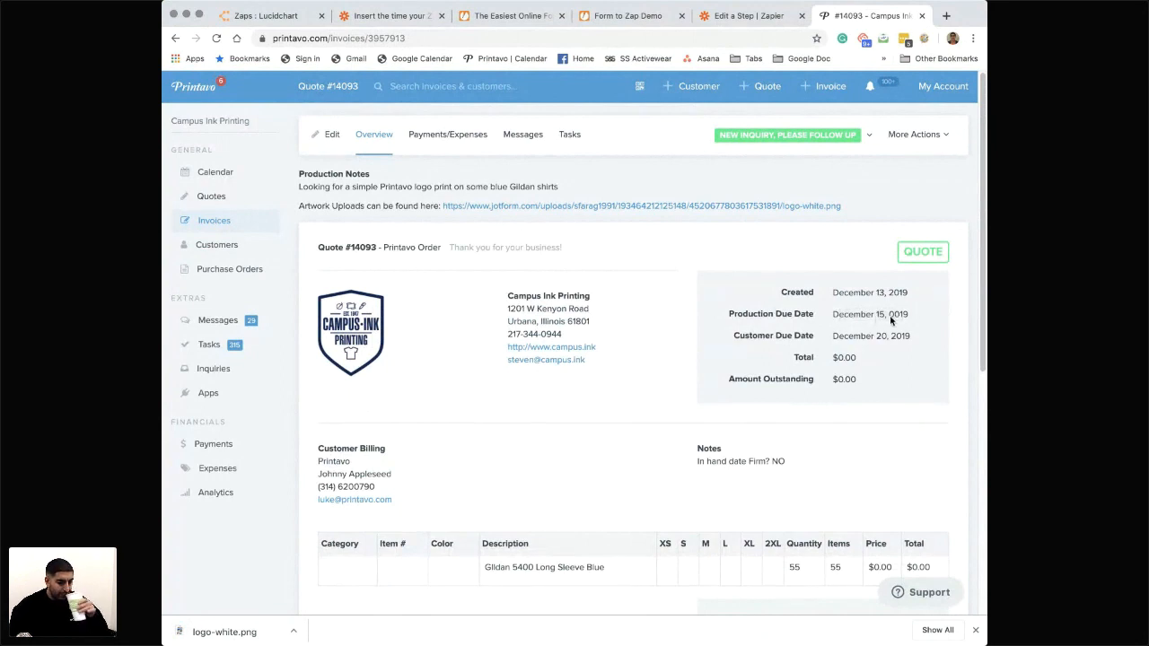
pyautogui.moveTo(906, 315); pyautogui.dragTo(863, 316)
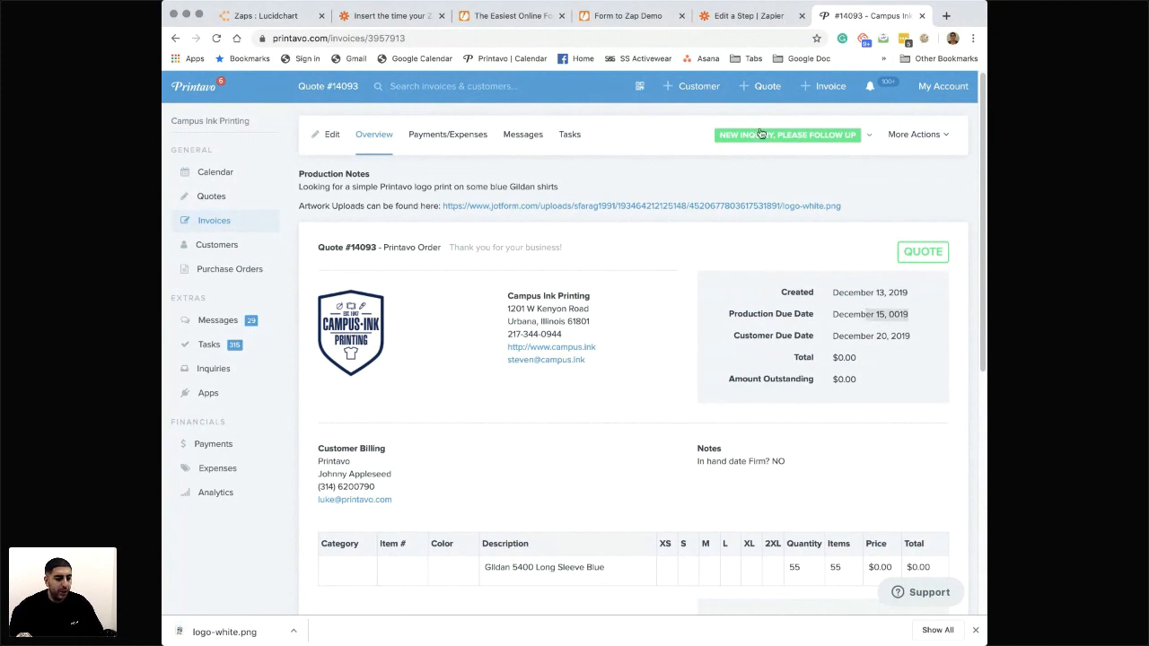
pyautogui.click(491, 408)
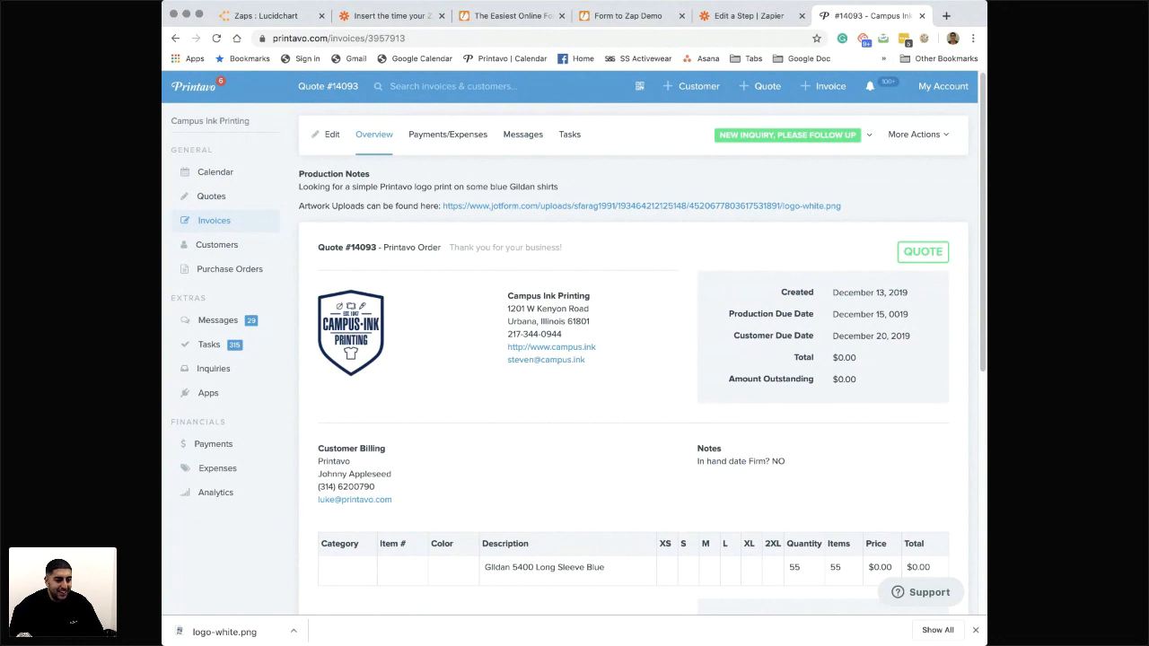
# - Consult the Zapier help article on inserting the time a Zap runs into a field
pyautogui.click(629, 18)
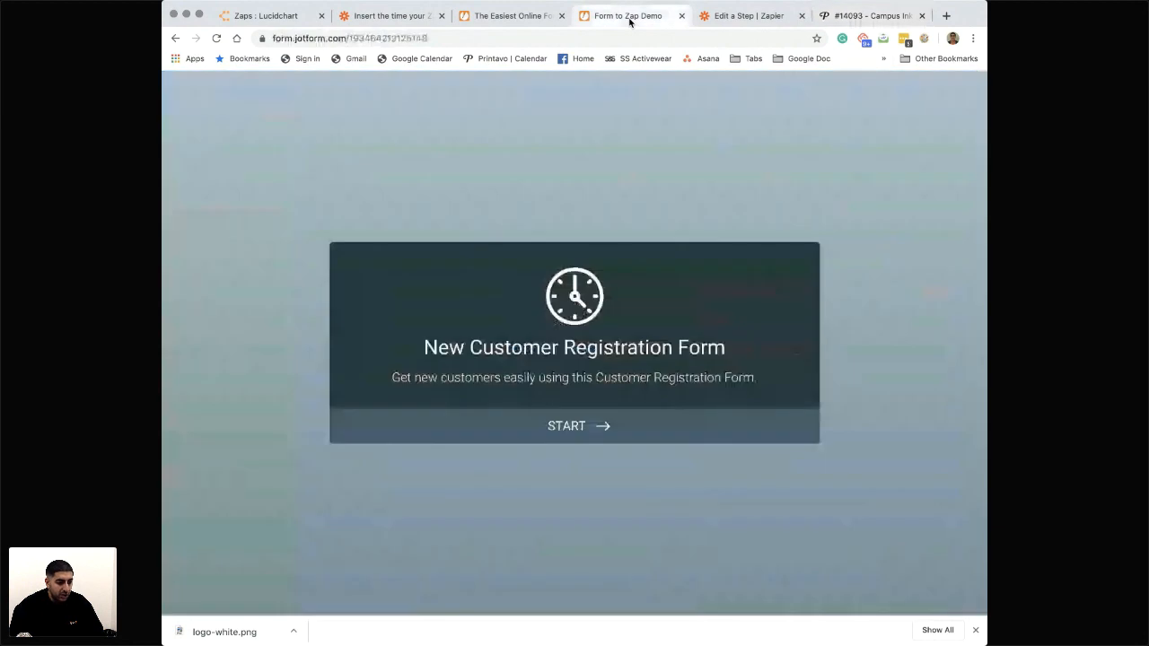
pyautogui.click(386, 16)
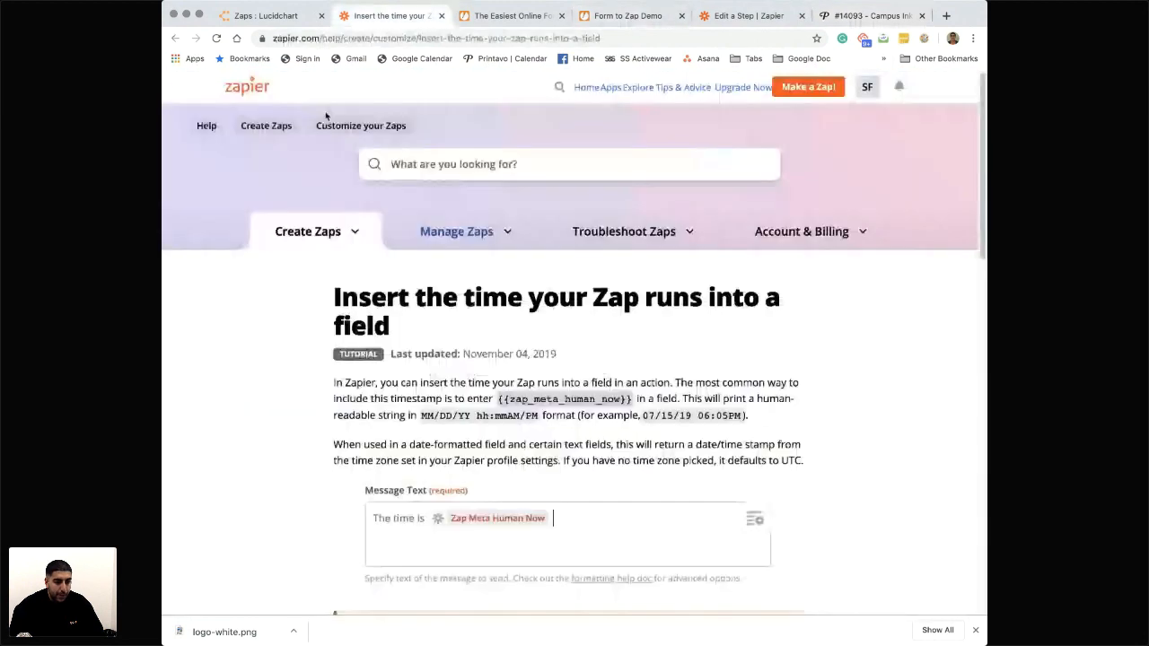
pyautogui.click(626, 17)
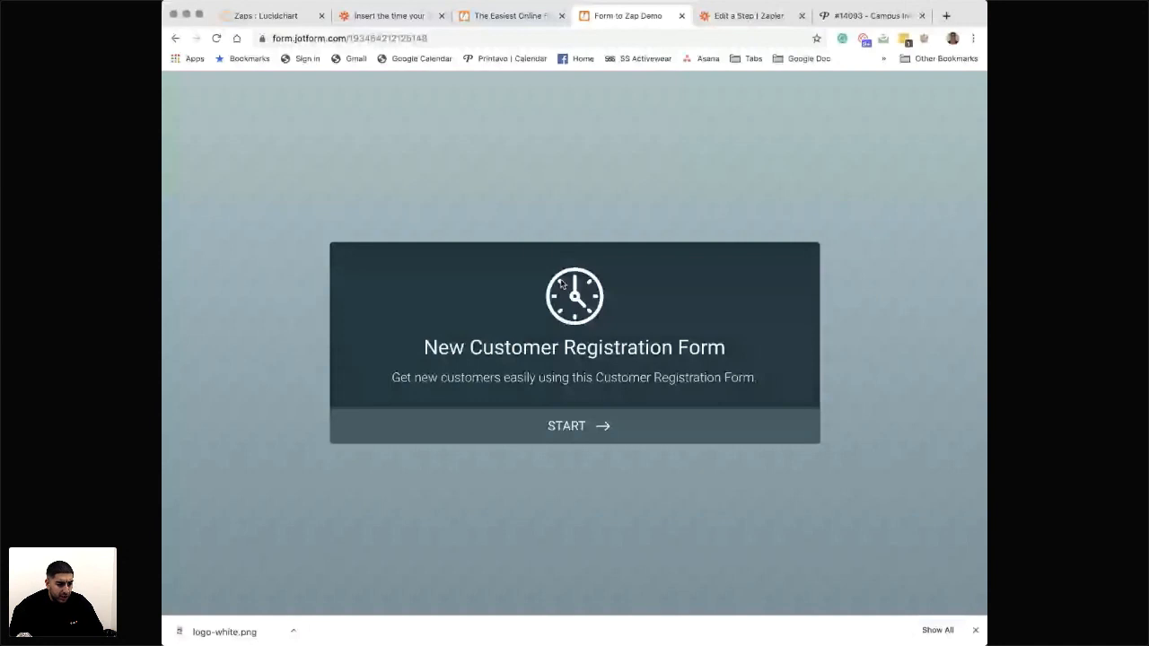
pyautogui.click(388, 17)
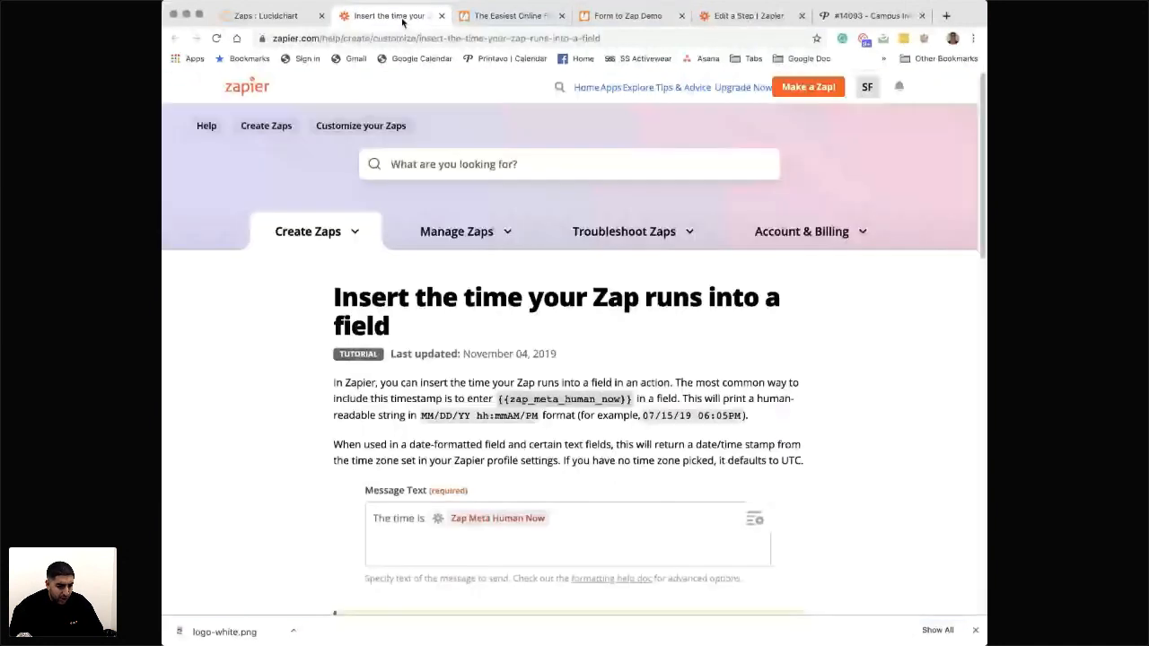
pyautogui.moveTo(468, 228)
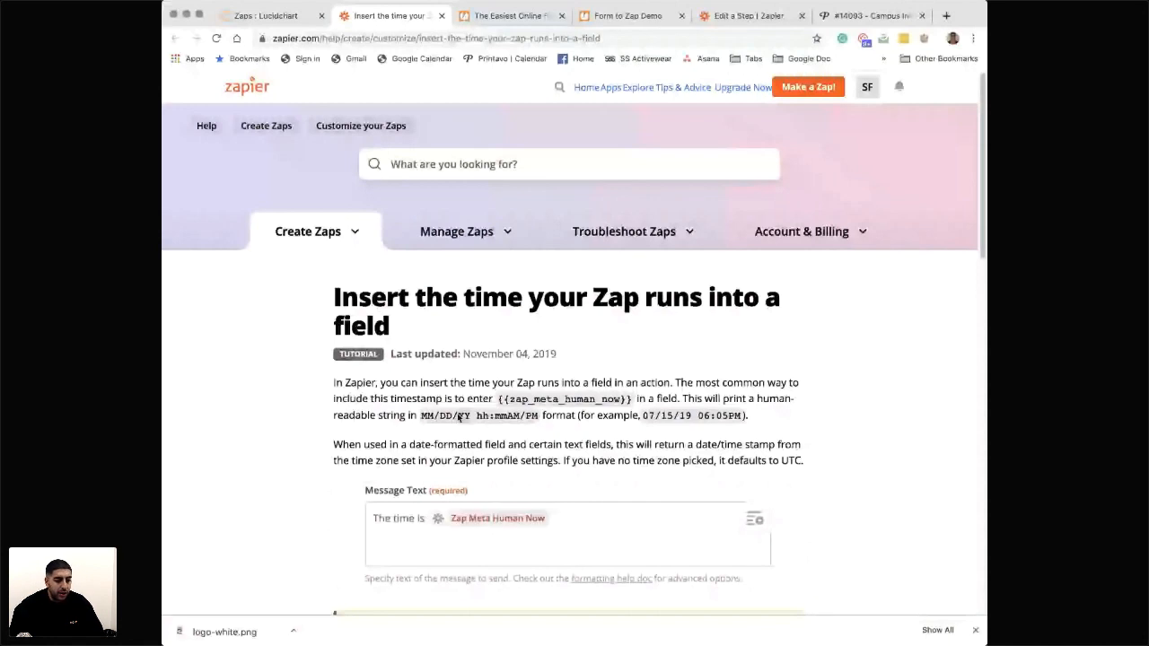
# - In the zap editor, insert a Formatter step with the Date / Time event between Date / Time and Find or Create Customer
pyautogui.click(749, 16)
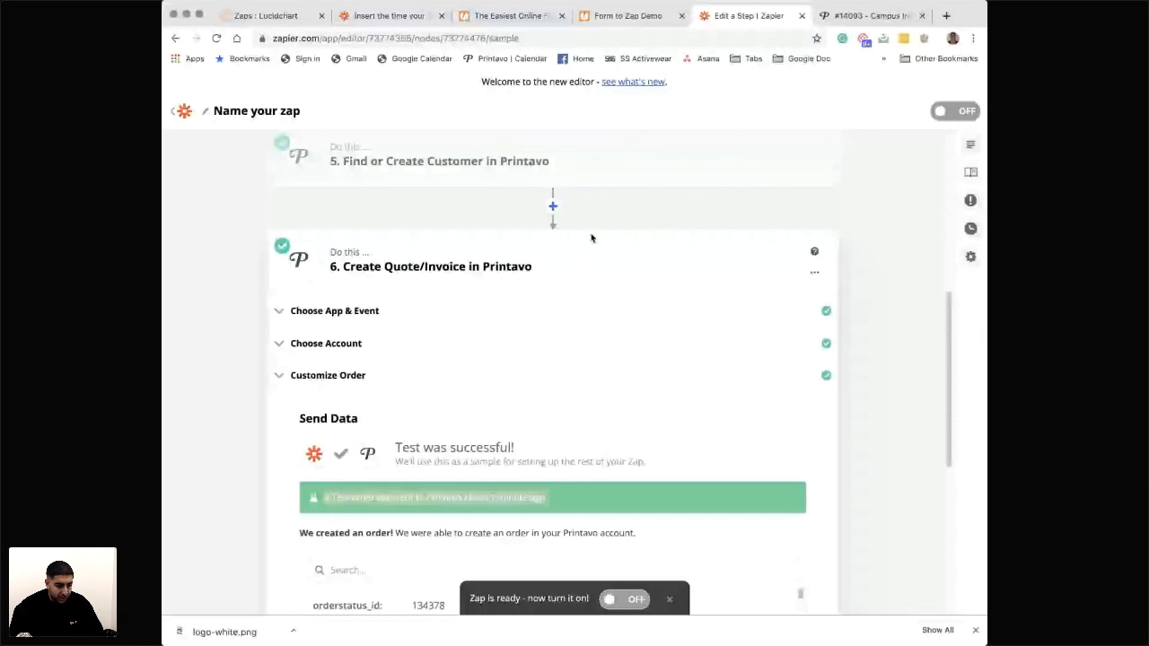
pyautogui.scroll(4, 554, 441)
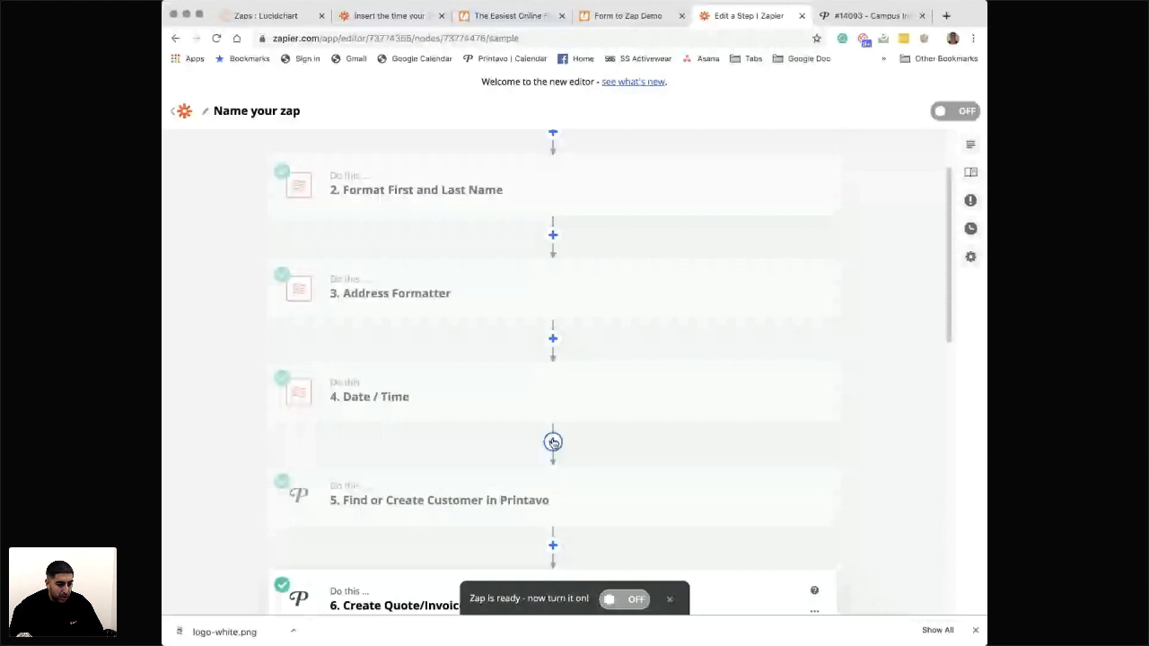
pyautogui.click(553, 442)
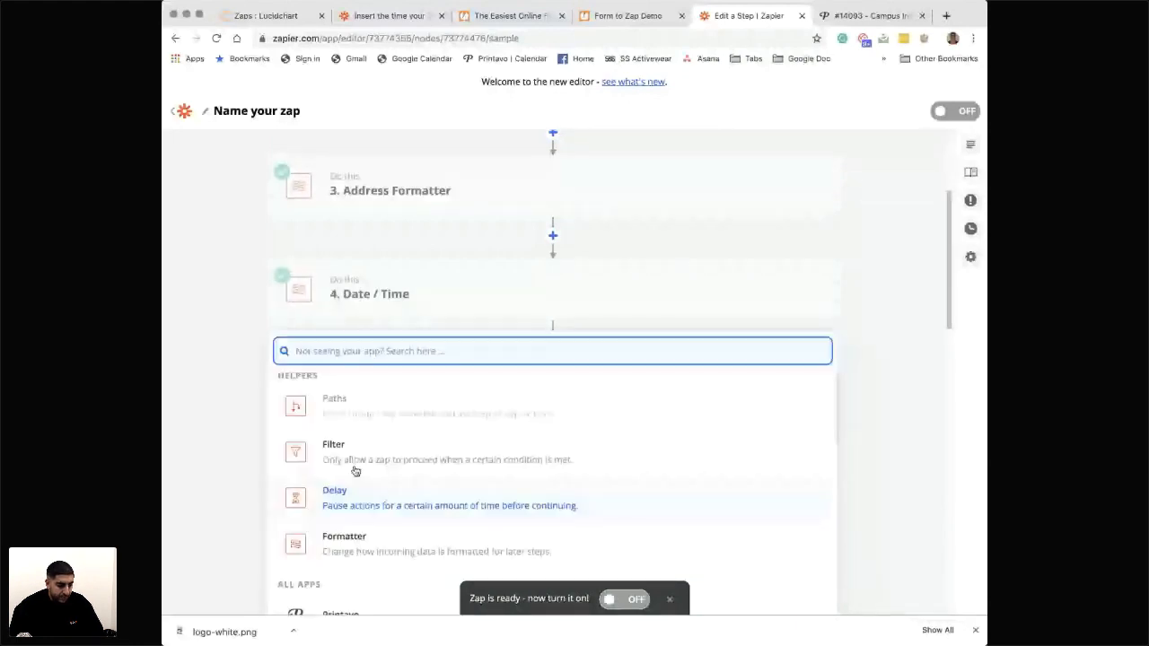
pyautogui.click(354, 543)
pyautogui.click(379, 465)
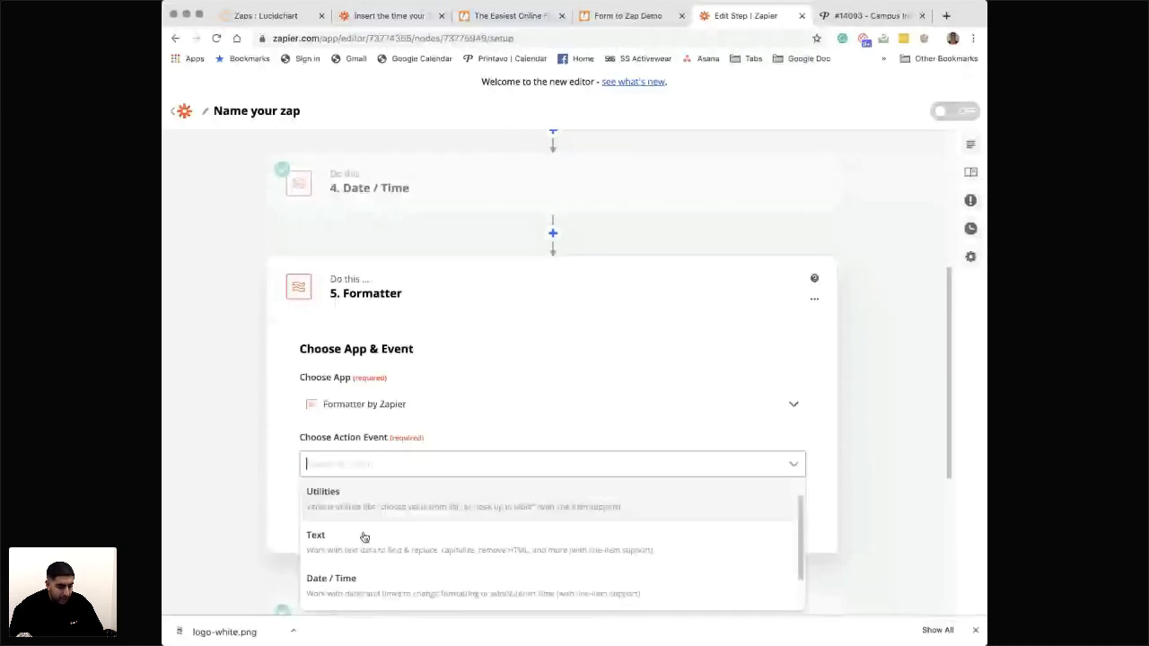
pyautogui.click(342, 582)
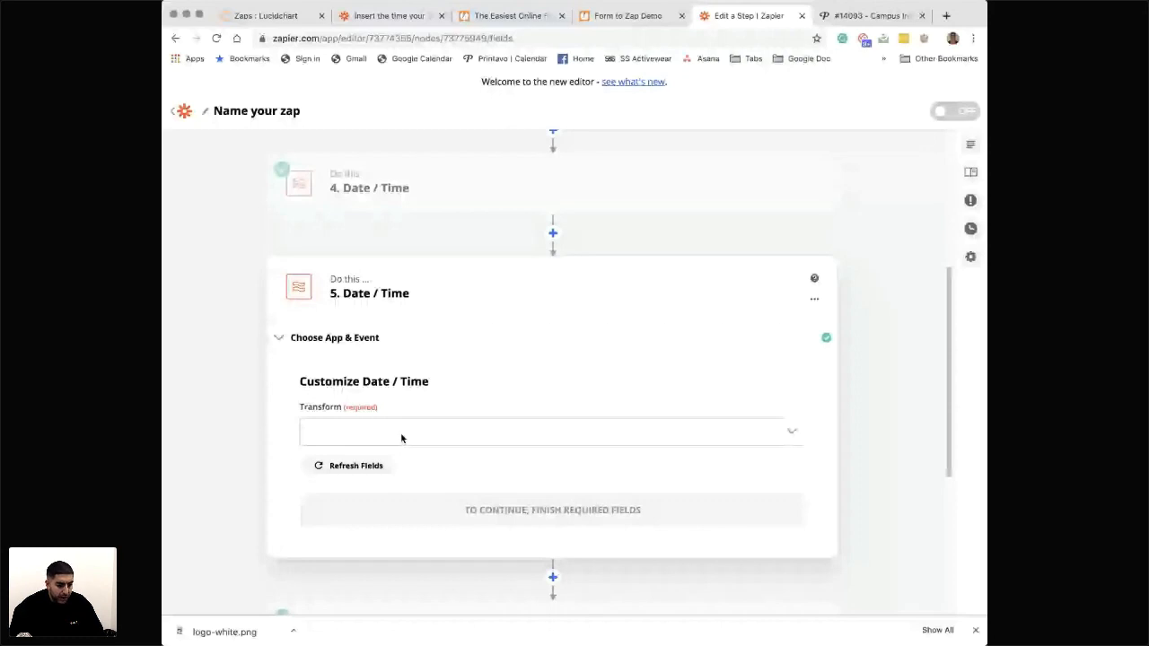
# - Try to use {{zap_meta_human_now}} as a custom value for the new Date / Time step's Transform and continue to its test
pyautogui.click(392, 17)
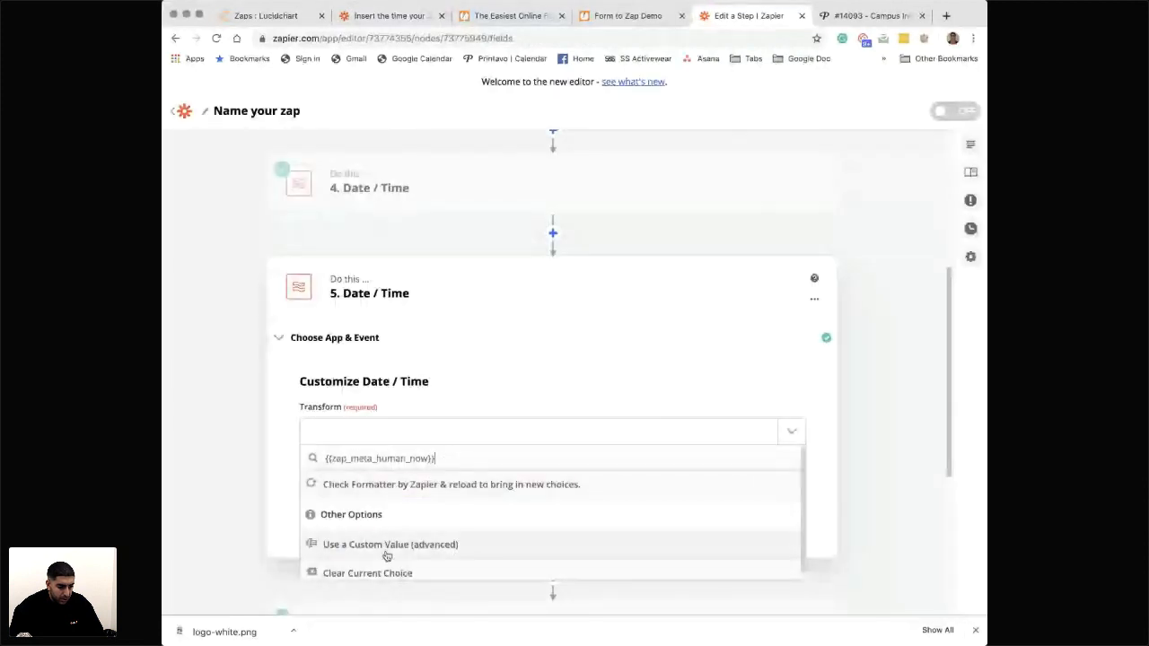
pyautogui.click(387, 545)
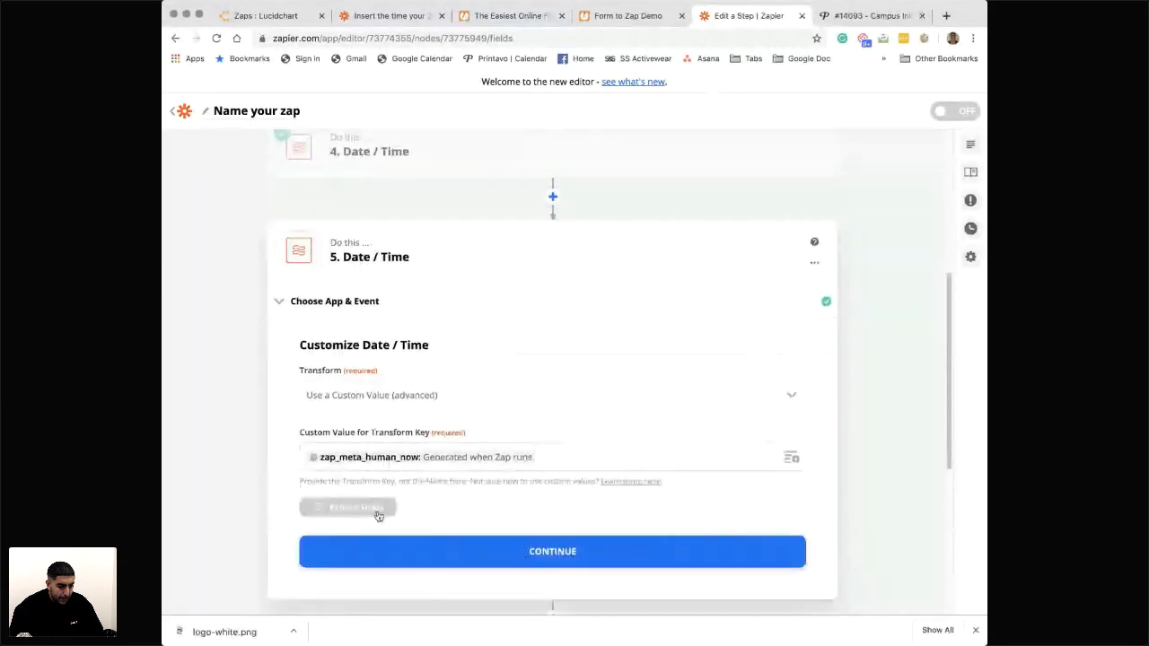
pyautogui.click(377, 510)
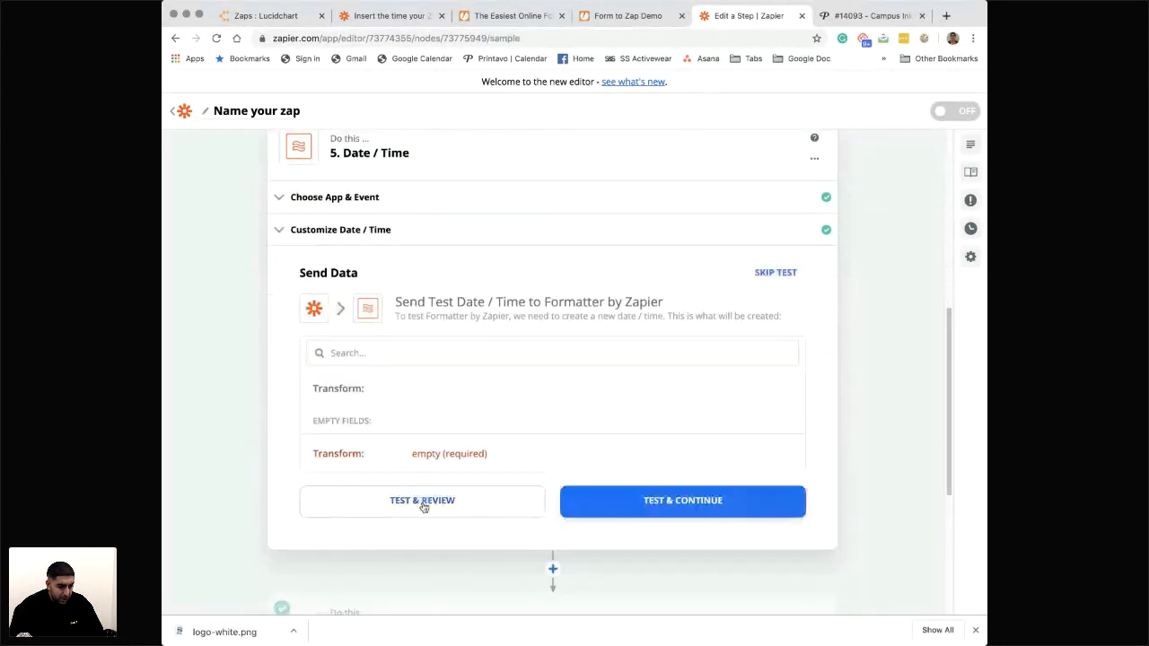
# - Reopen the new Date / Time step's customization and clear the custom value for the Transform key
pyautogui.click(301, 230)
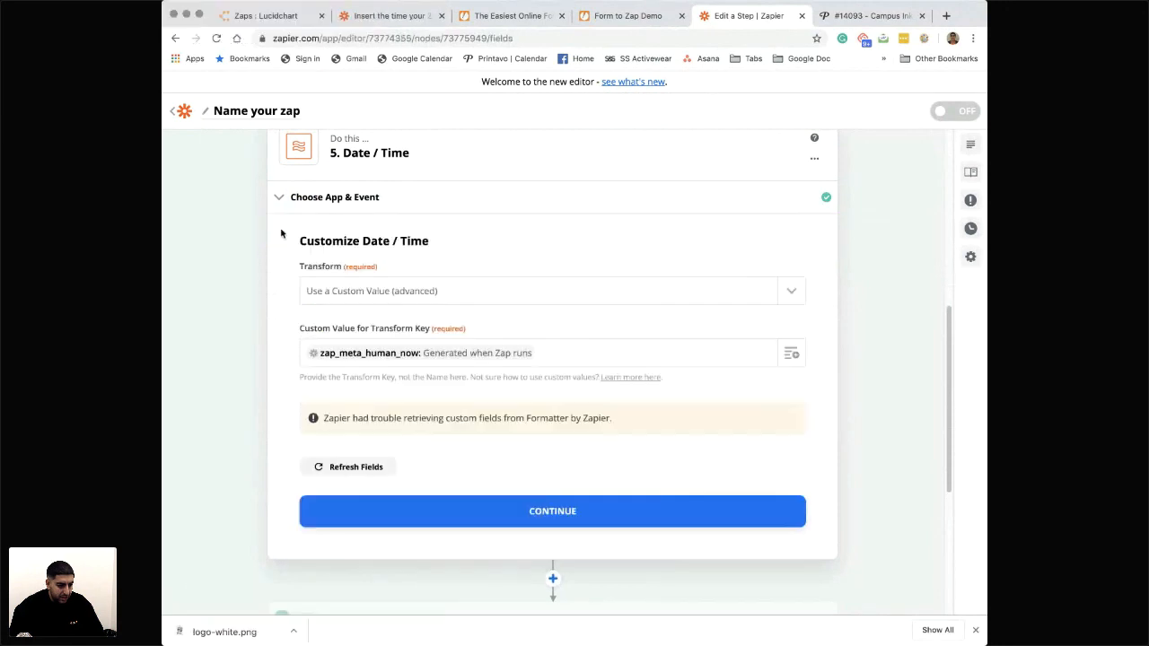
pyautogui.click(554, 352)
pyautogui.press('BackSpace')
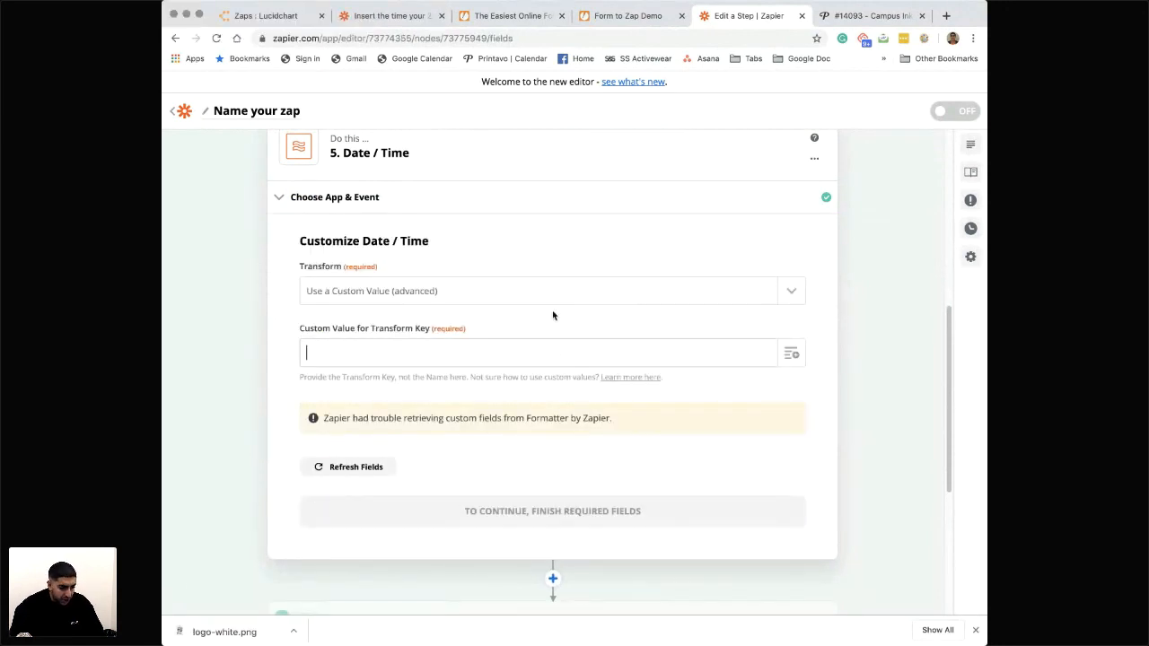
# - Set the new Date / Time step's Transform to Format and use zap_meta_human_now as its input value
pyautogui.click(518, 294)
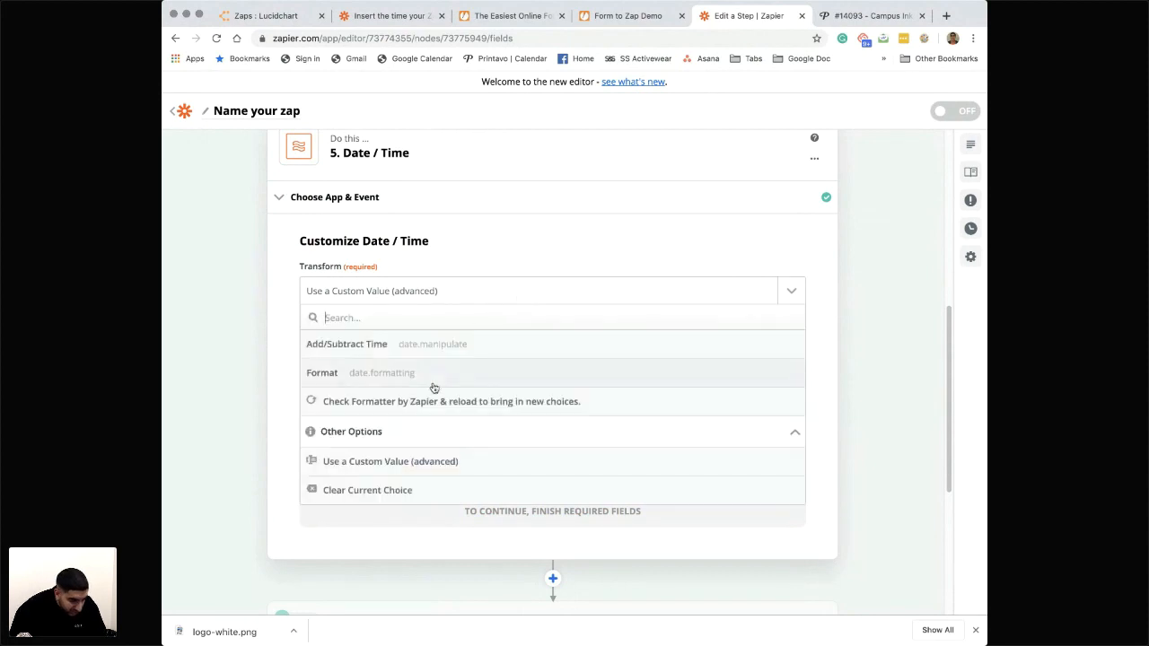
pyautogui.click(358, 377)
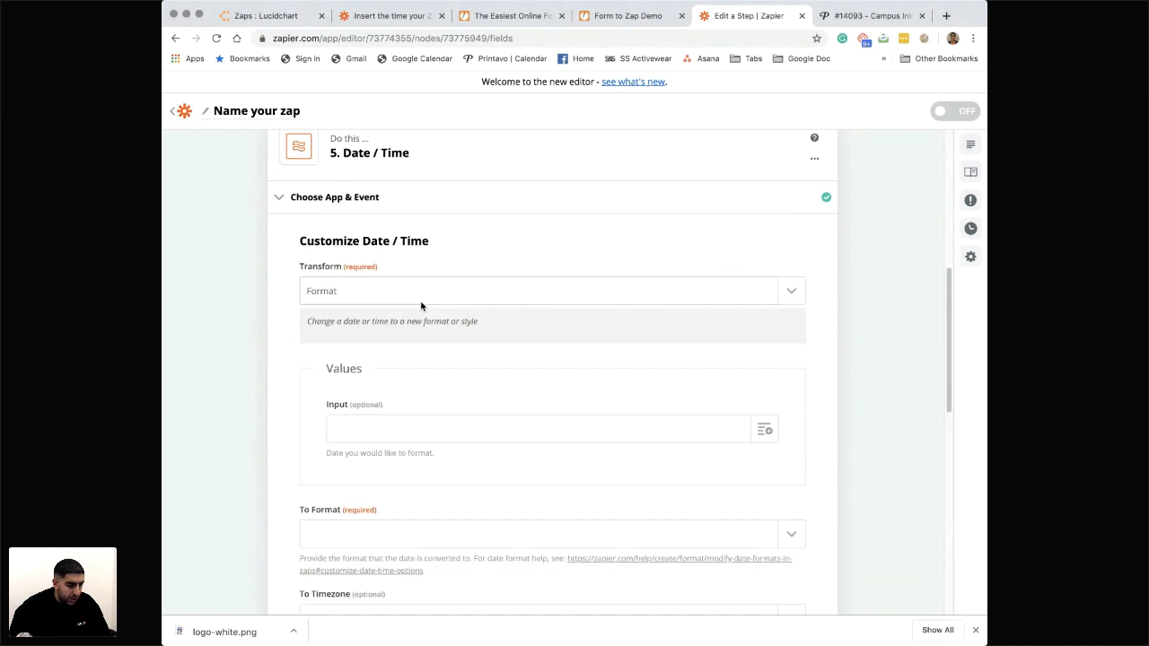
pyautogui.click(389, 432)
pyautogui.click(764, 430)
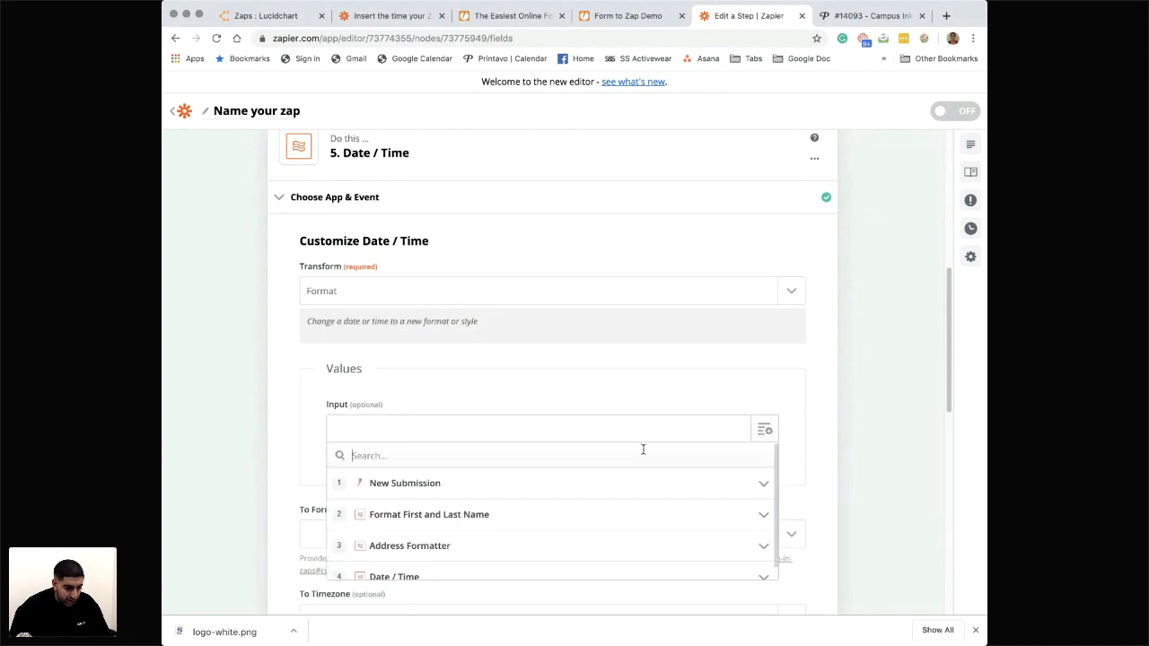
pyautogui.click(568, 441)
pyautogui.click(542, 431)
pyautogui.press('super+v')
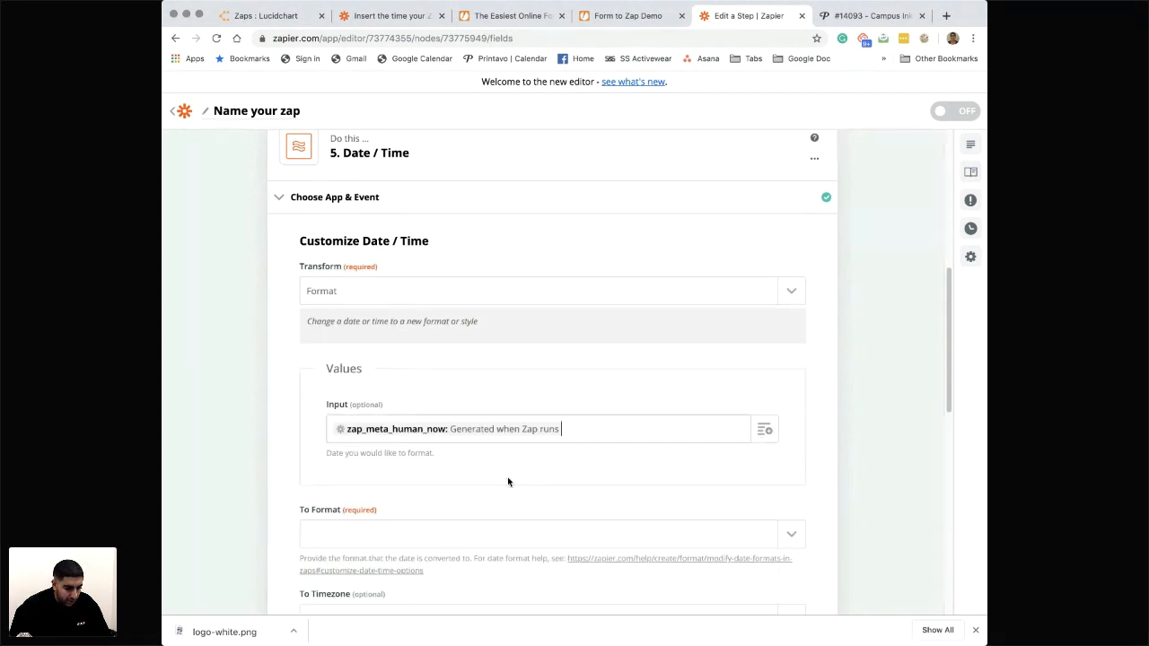
# - Set the Date / Time step's output format to MM/DD/YYYY and continue to its test
pyautogui.scroll(-2, 465, 492)
pyautogui.click(426, 432)
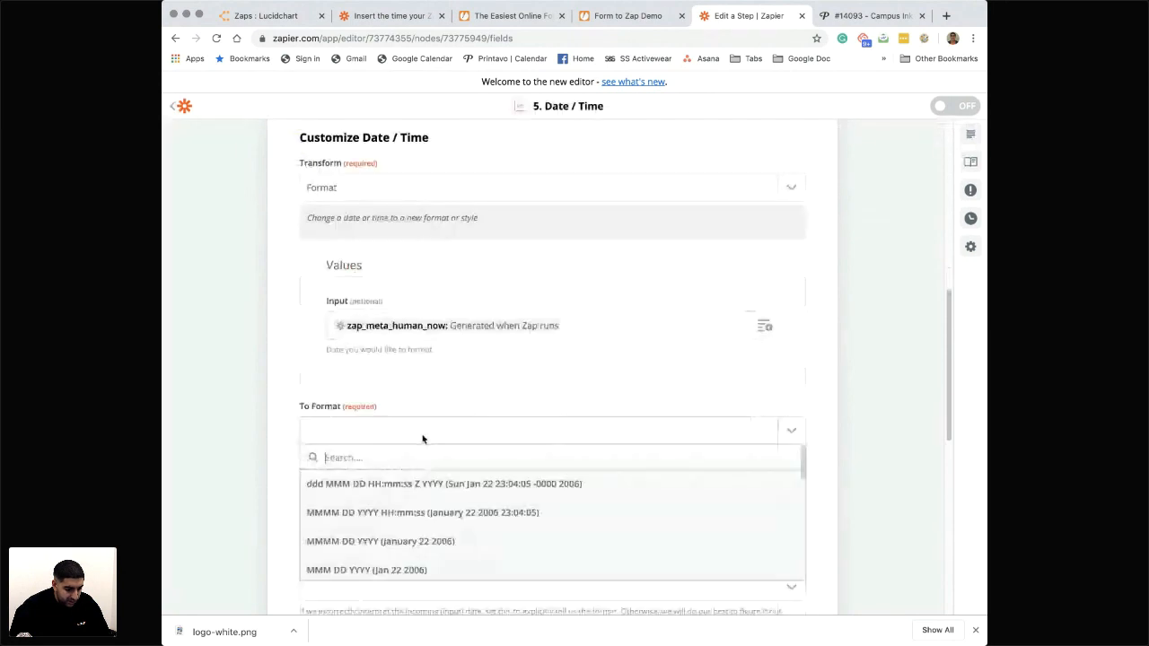
pyautogui.scroll(-5, 457, 488)
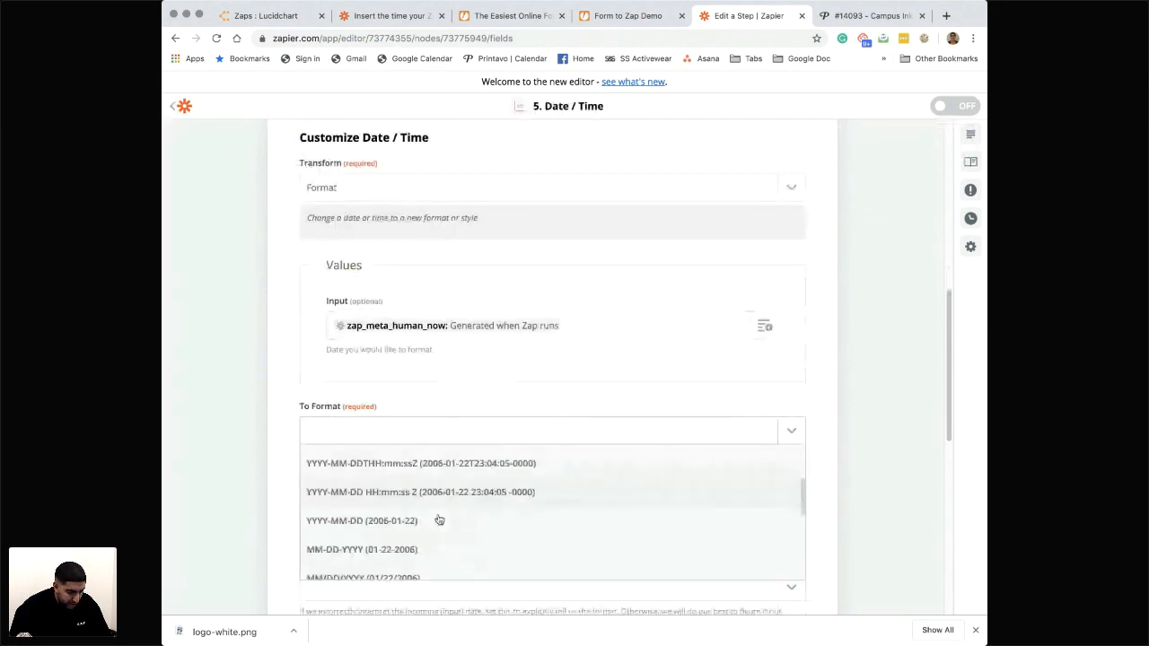
pyautogui.click(402, 534)
pyautogui.scroll(-2, 466, 411)
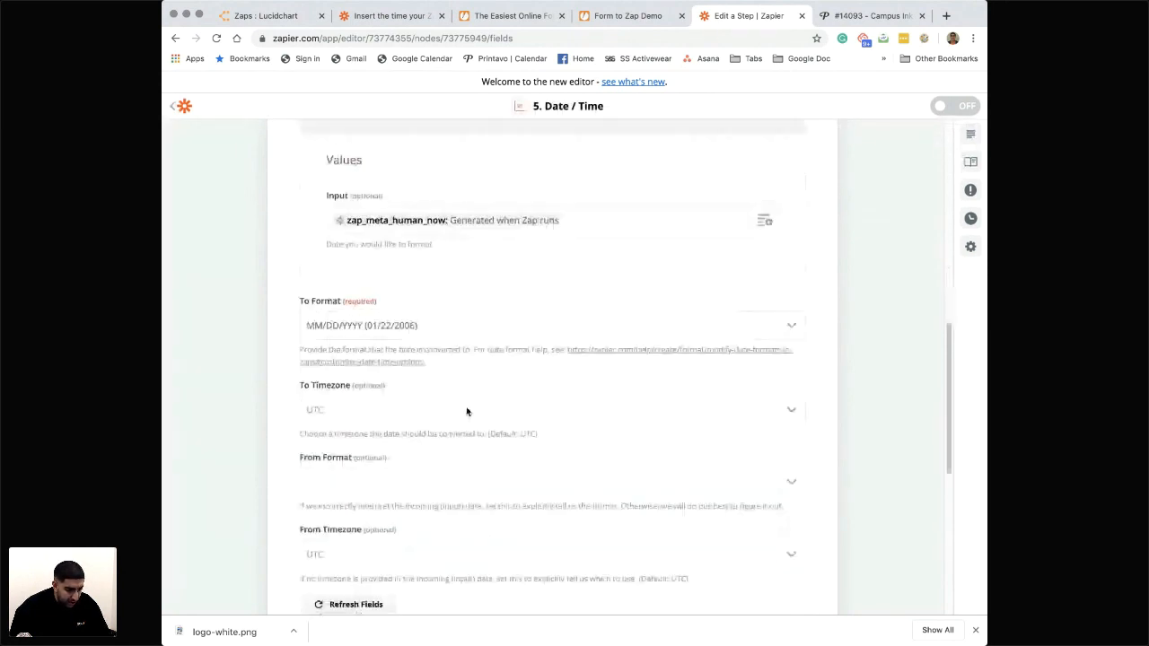
pyautogui.scroll(-1, 449, 427)
pyautogui.scroll(-2, 418, 449)
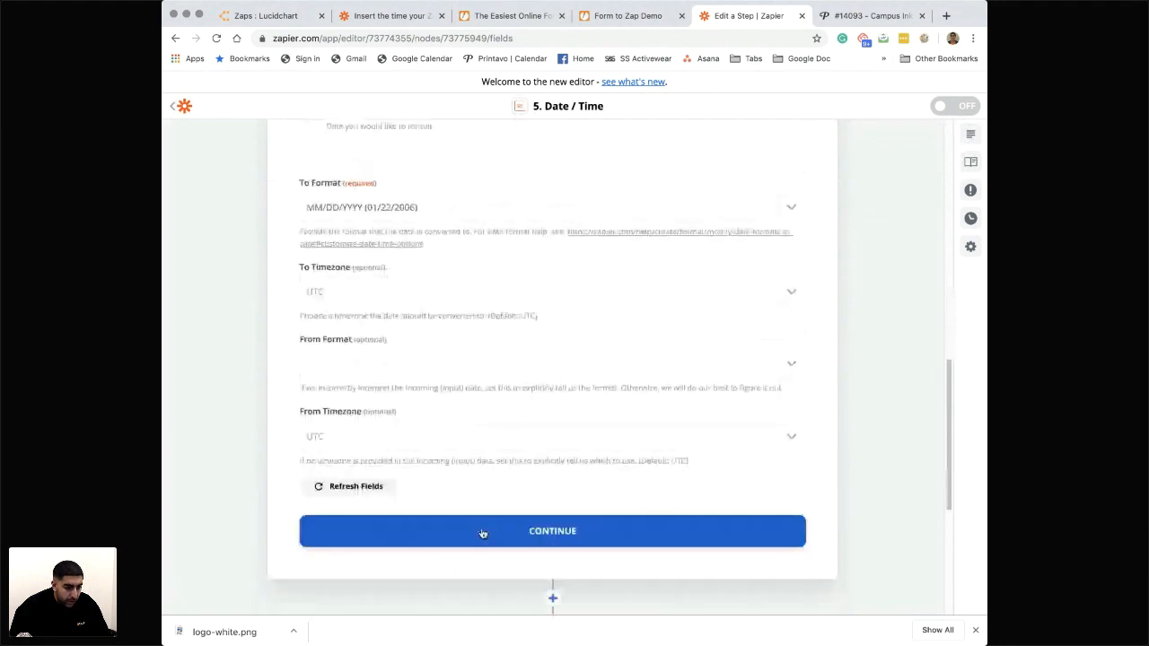
pyautogui.click(486, 535)
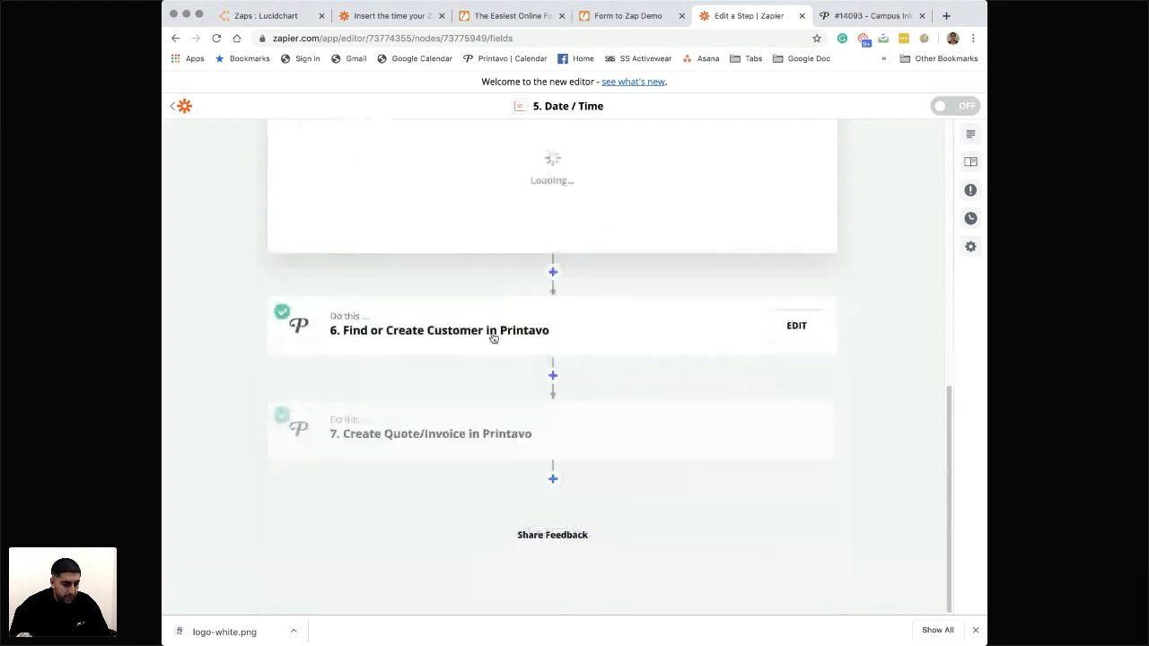
# - Test and review the new Date / Time step, and finish editing it
pyautogui.scroll(3, 467, 378)
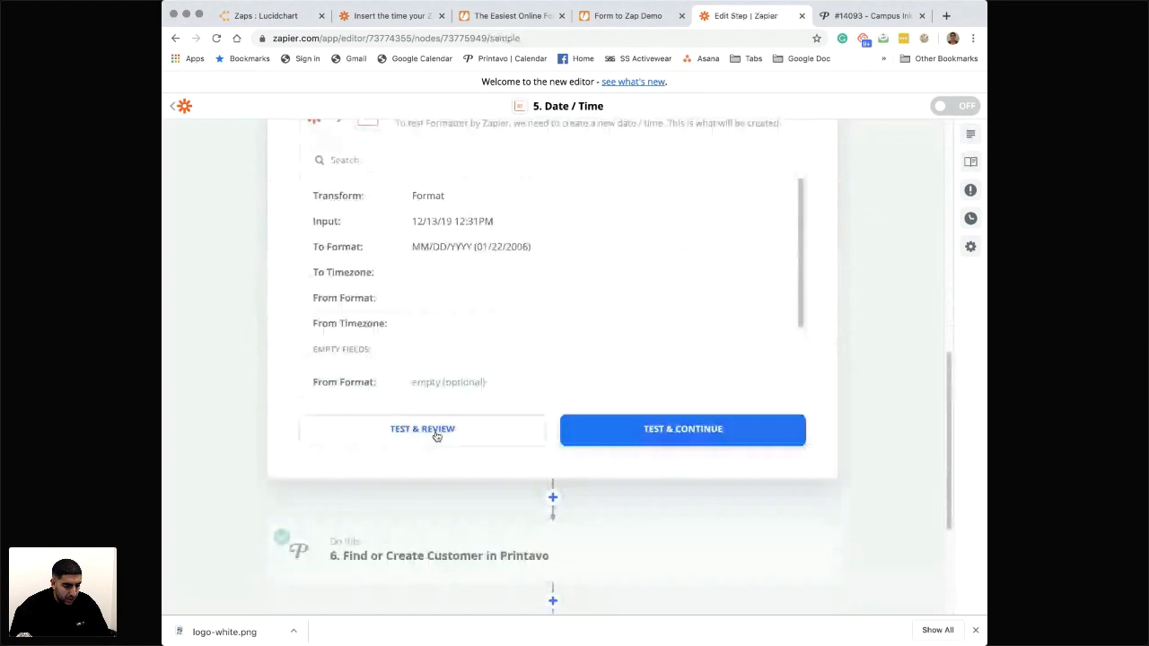
pyautogui.click(436, 435)
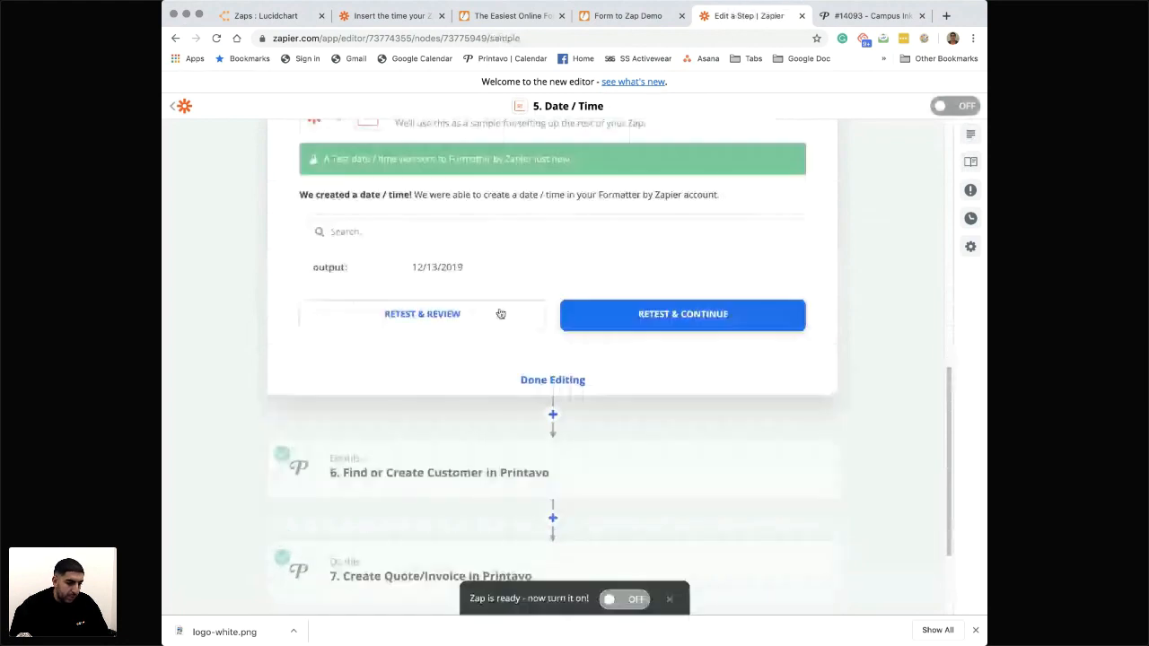
pyautogui.scroll(1, 575, 343)
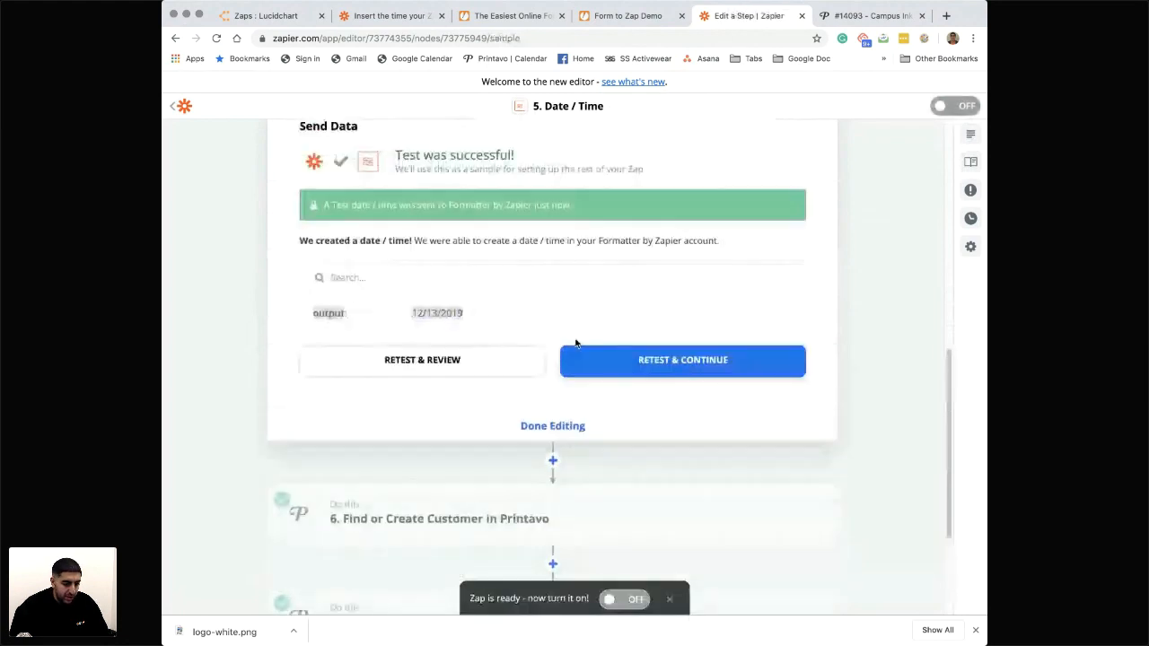
pyautogui.click(554, 426)
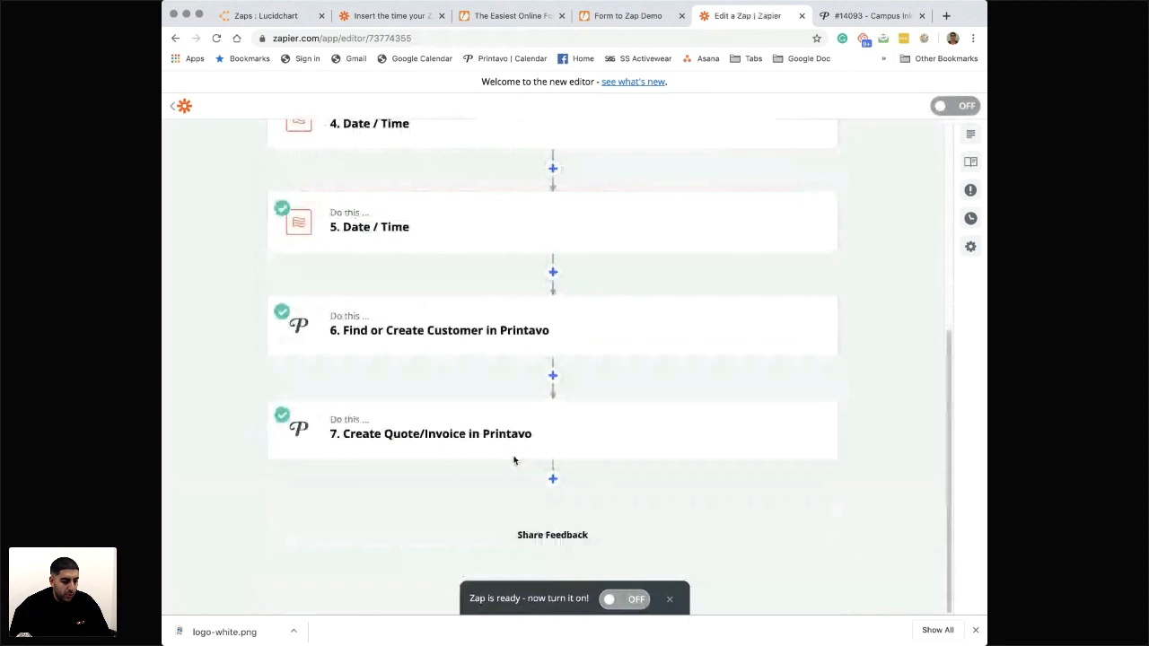
# - In the Create Quote/Invoice step's order customization, replace the Production Due Date value with the step 5 Date / Time Output
pyautogui.click(467, 441)
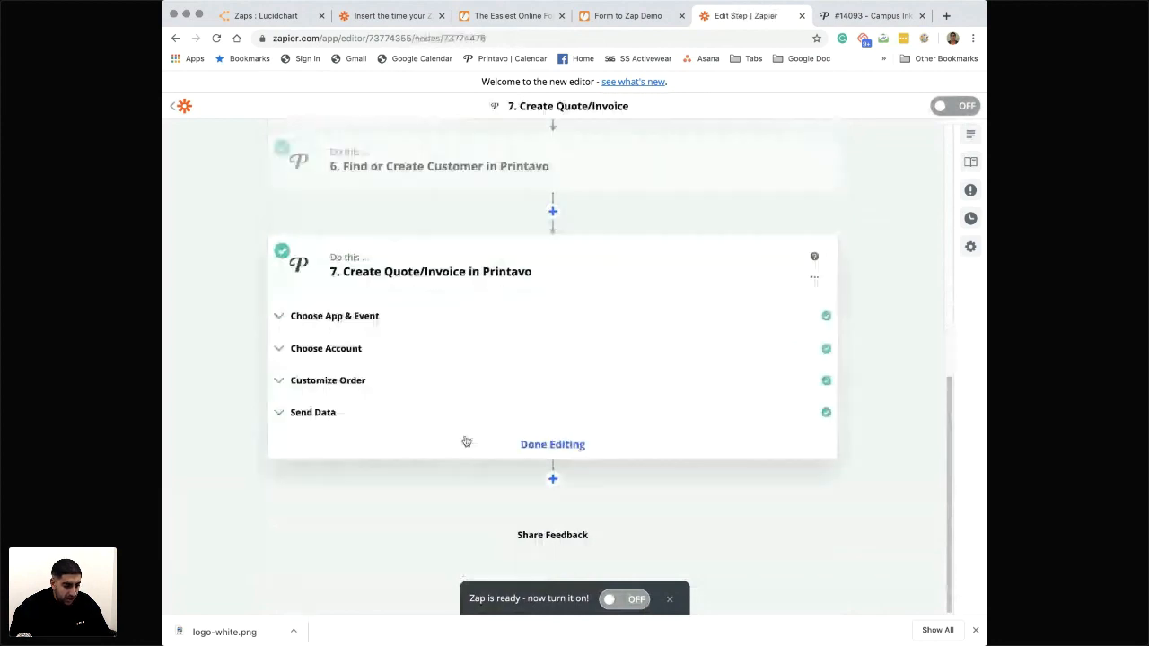
pyautogui.click(328, 380)
pyautogui.scroll(-10, 350, 404)
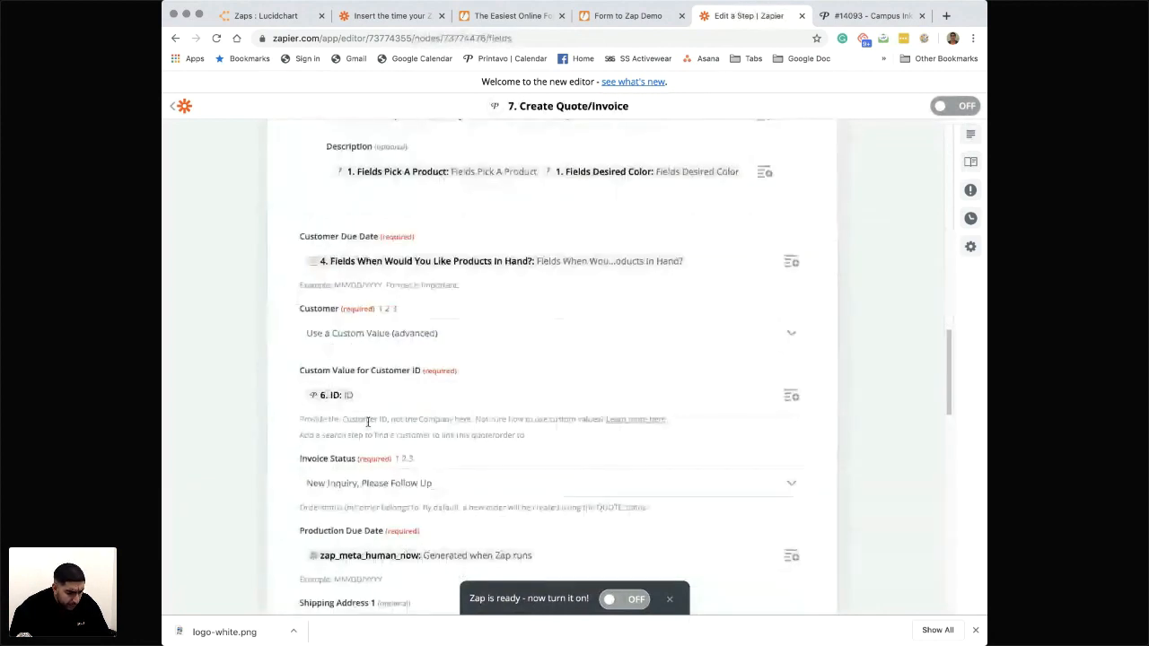
pyautogui.scroll(-5, 368, 421)
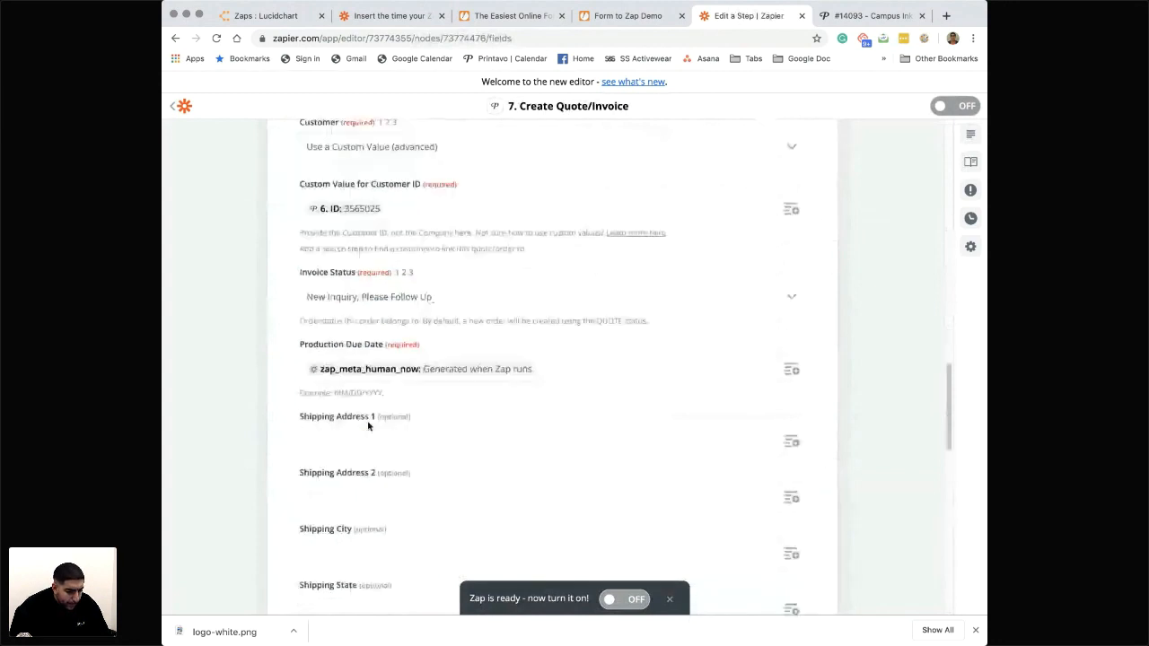
pyautogui.click(562, 336)
pyautogui.press('BackSpace')
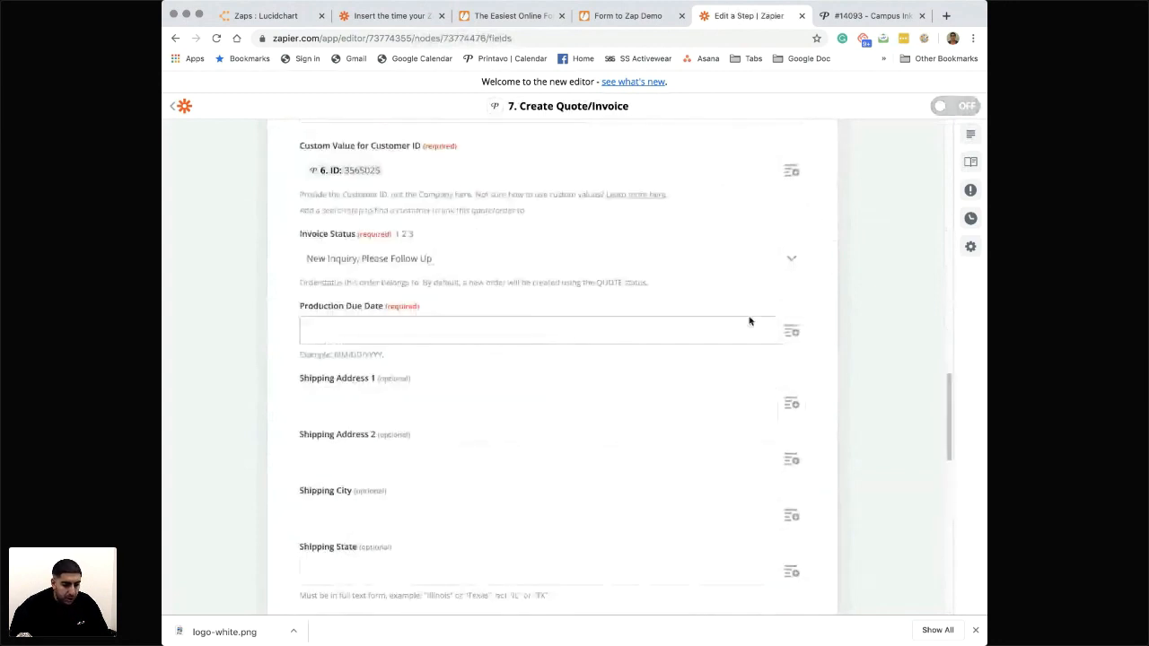
pyautogui.click(790, 331)
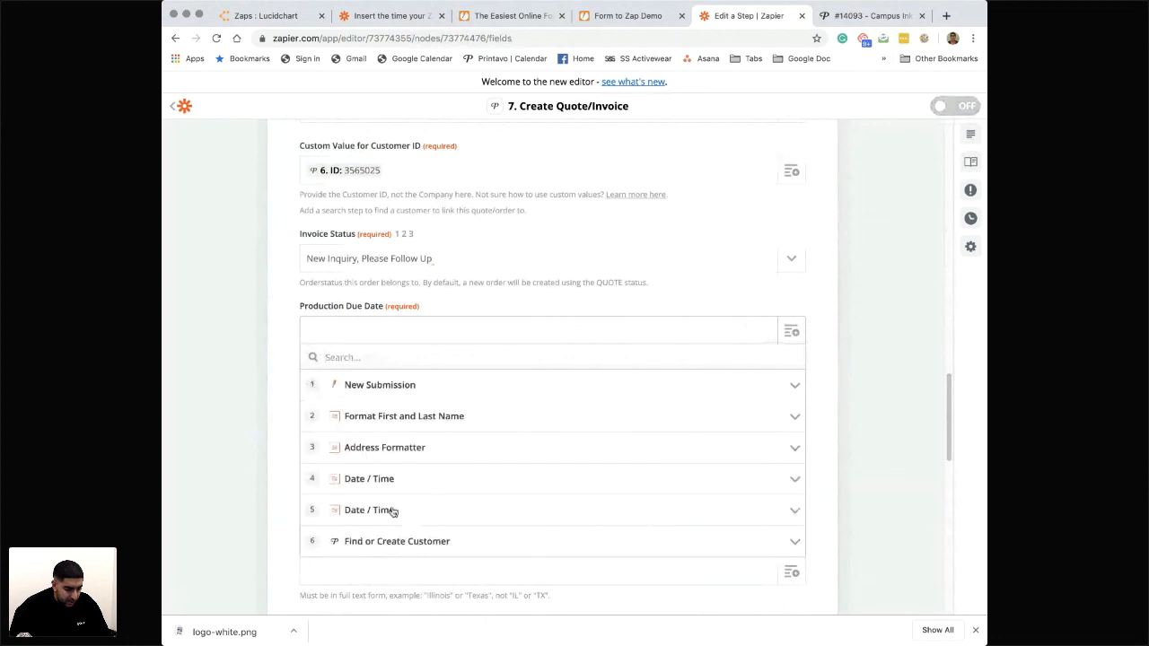
pyautogui.click(452, 512)
pyautogui.click(370, 540)
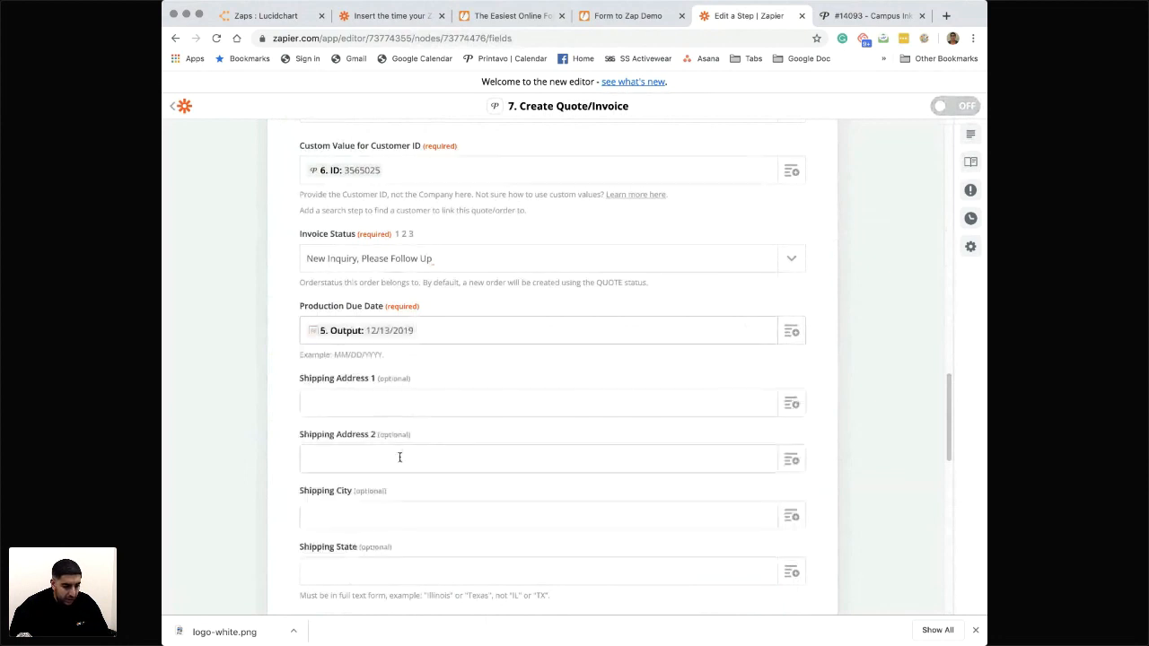
# - Map Shipping Address 1 to Output Item 1 of the Address Formatter step
pyautogui.scroll(-8, 395, 485)
pyautogui.scroll(5, 483, 452)
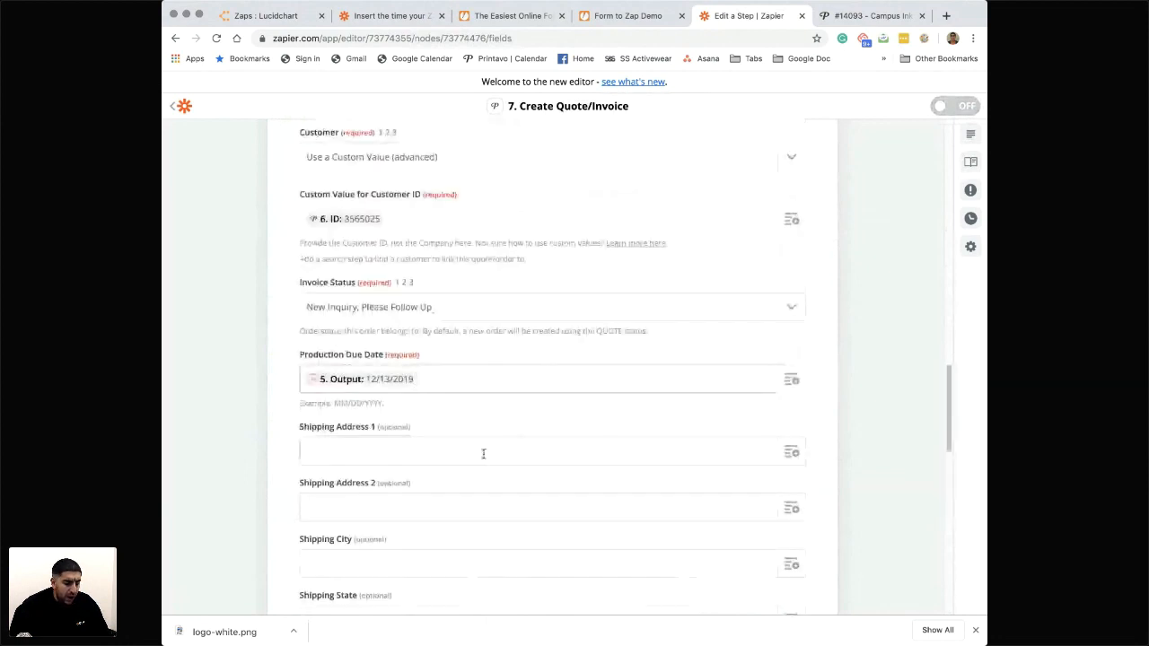
pyautogui.scroll(-1, 482, 452)
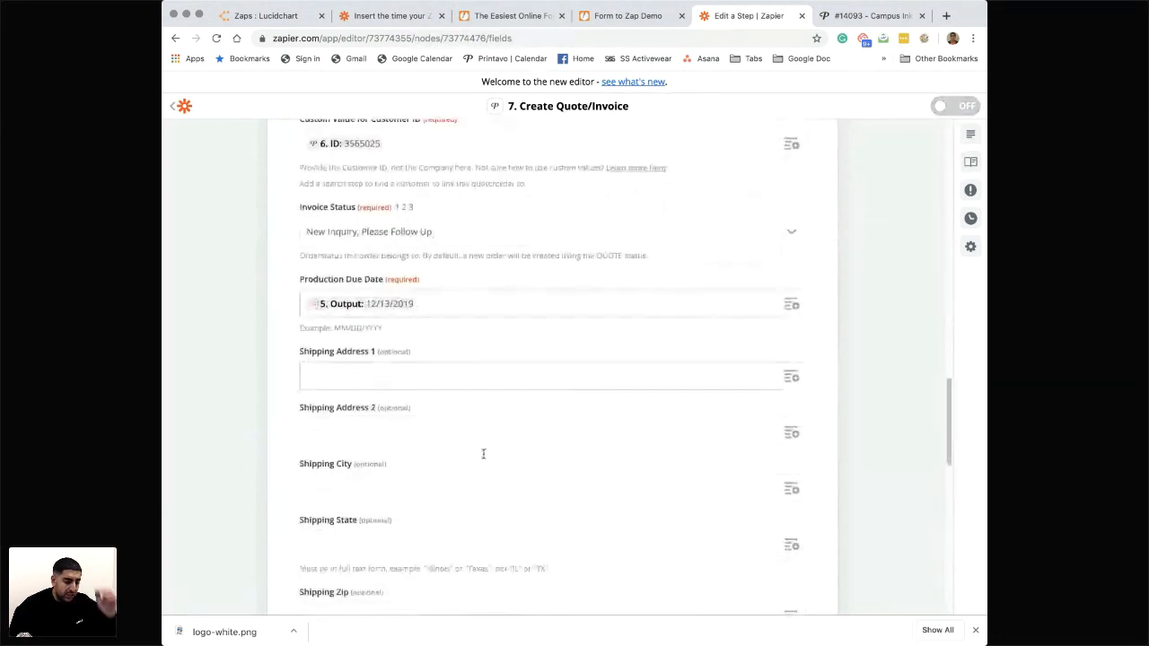
pyautogui.click(791, 362)
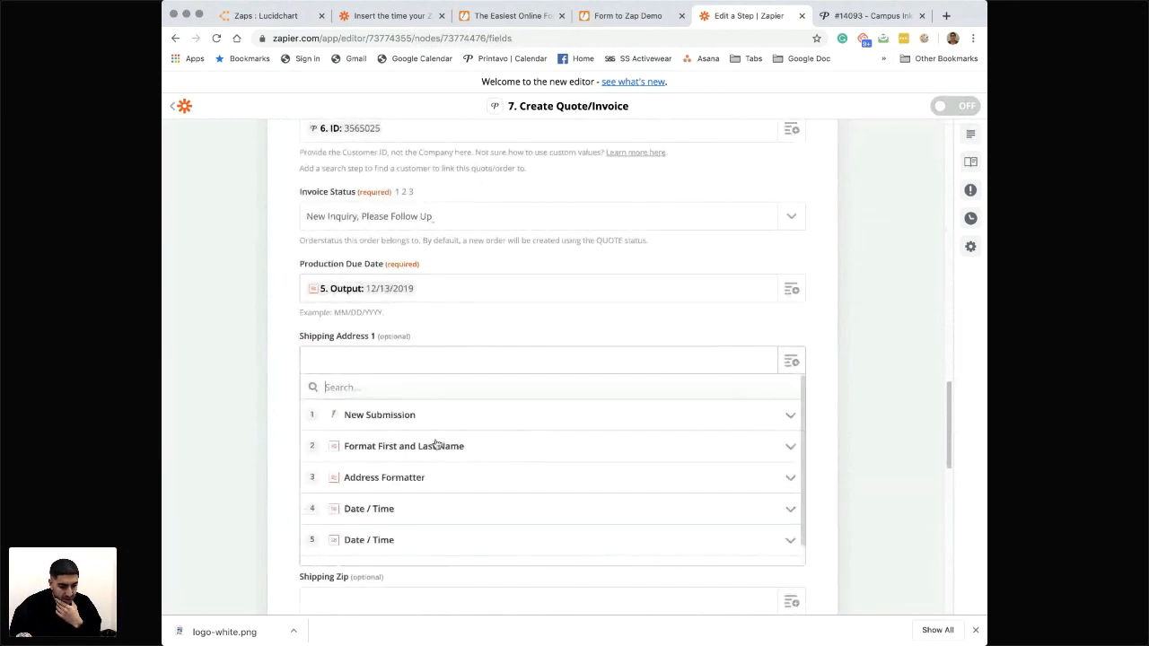
pyautogui.click(406, 422)
pyautogui.click(405, 422)
pyautogui.scroll(-1, 403, 476)
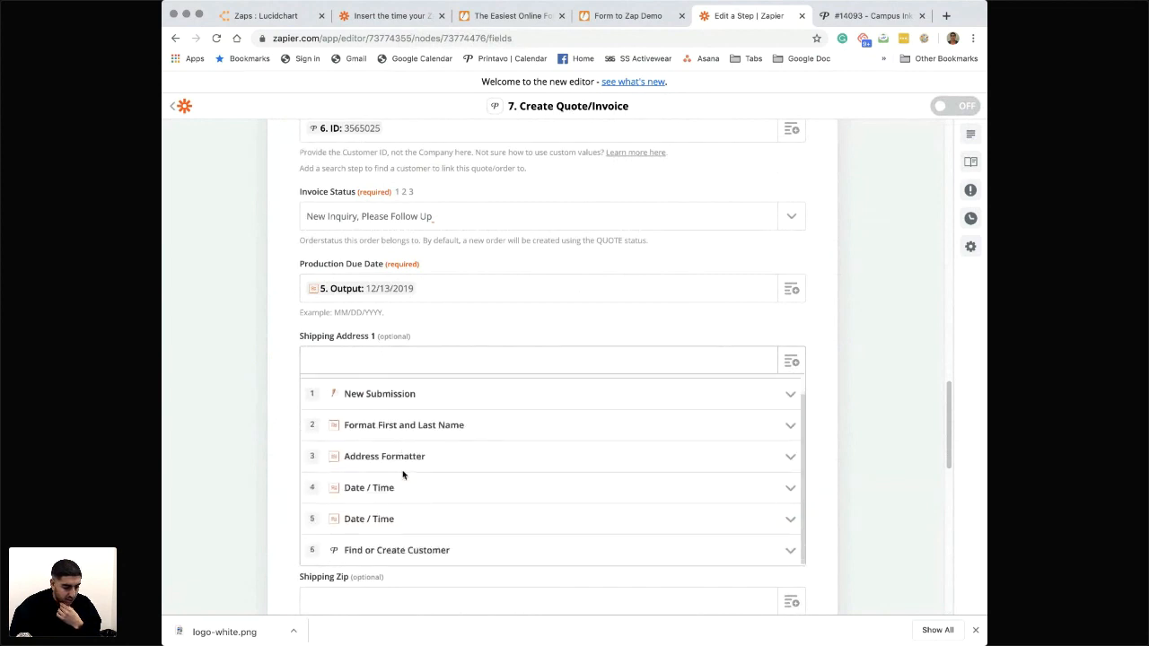
pyautogui.click(392, 456)
pyautogui.scroll(-1, 393, 456)
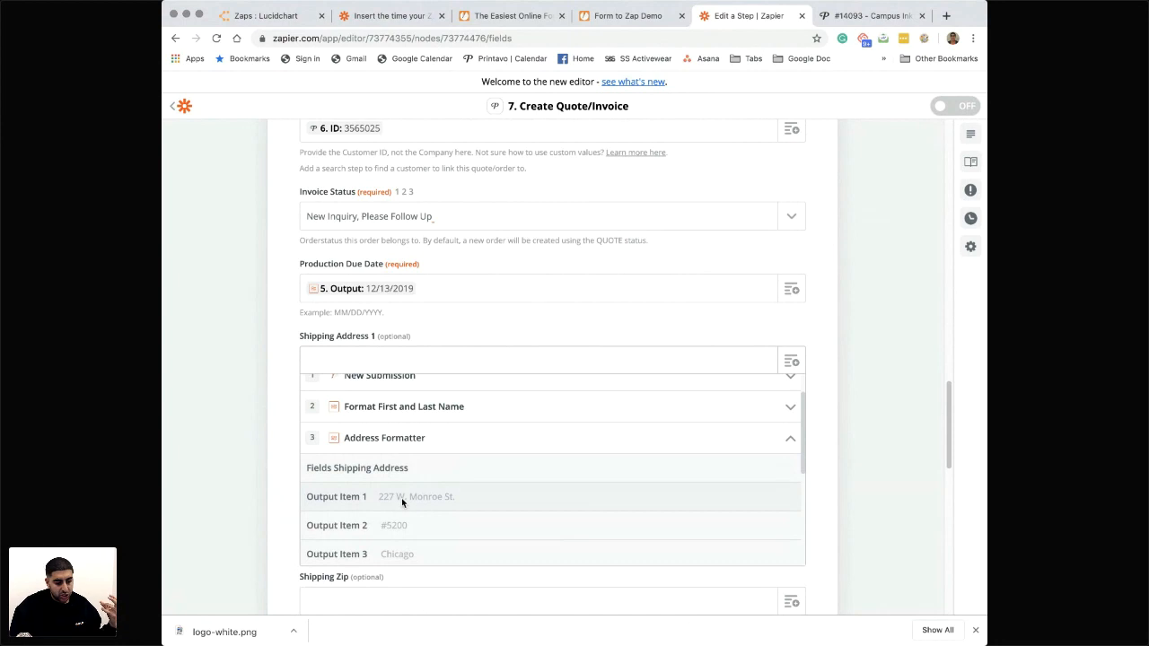
pyautogui.click(402, 498)
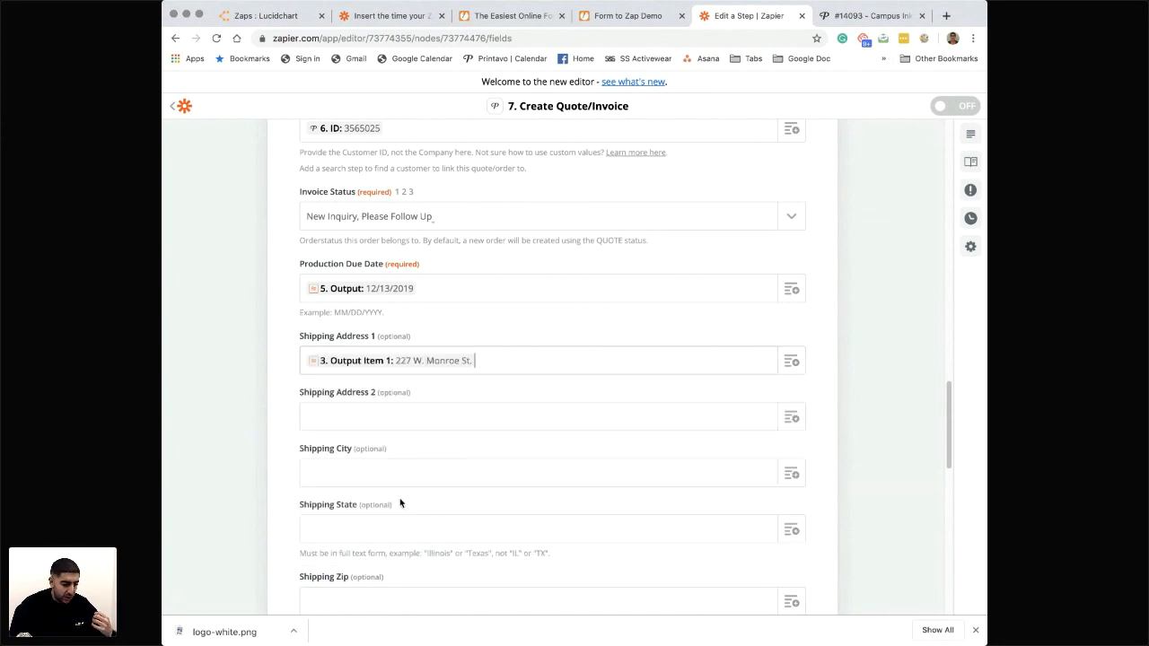
# - Map Shipping Address 2 to Output Item 2 of the Address Formatter step
pyautogui.scroll(-1, 745, 406)
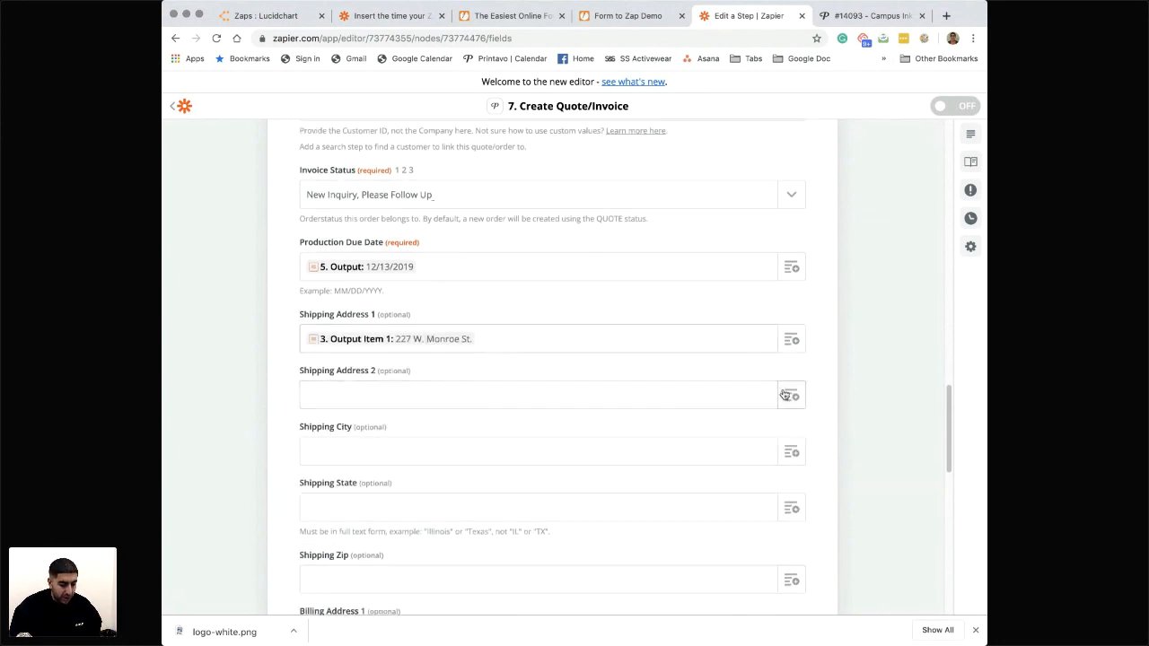
pyautogui.click(794, 404)
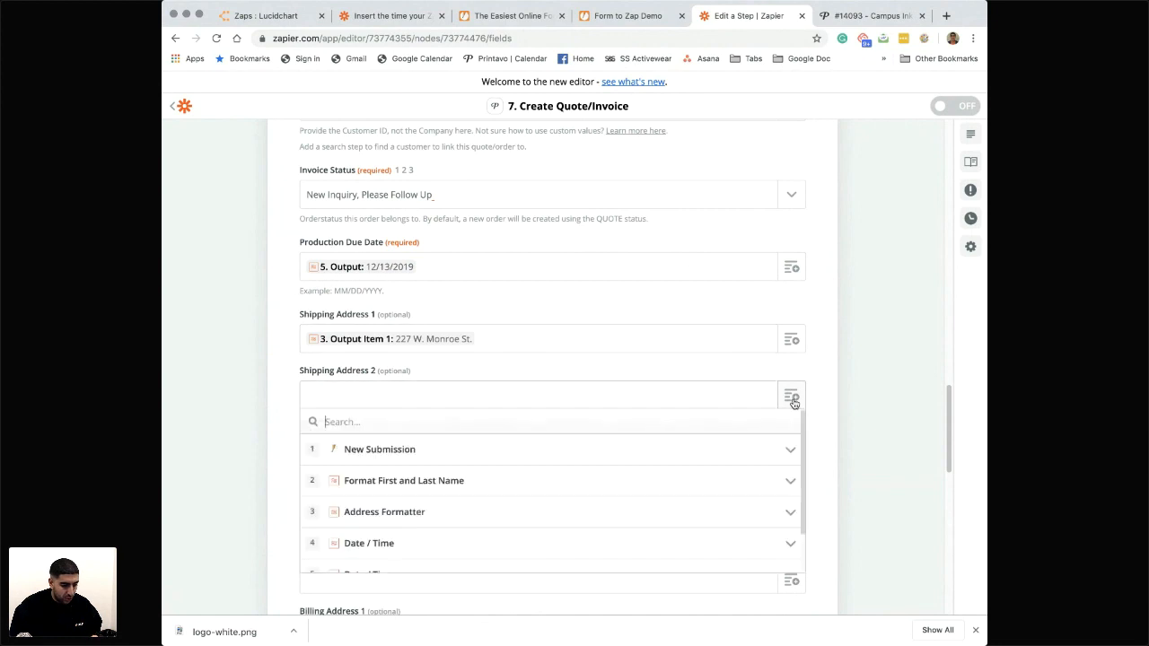
pyautogui.scroll(-1, 566, 529)
pyautogui.click(399, 470)
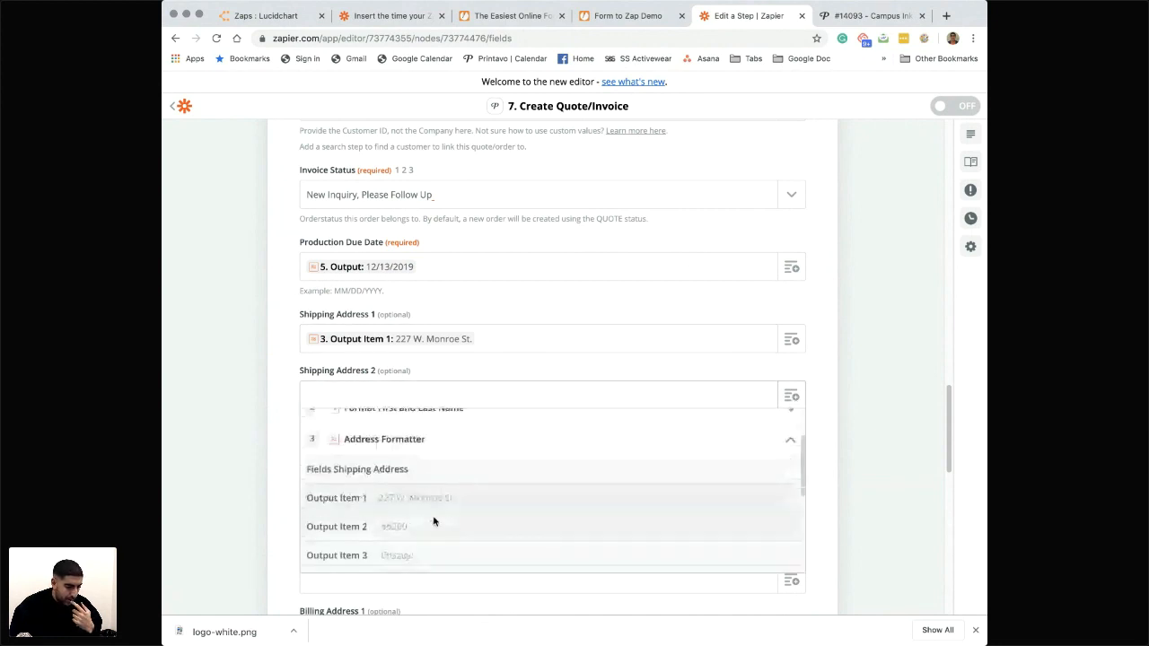
pyautogui.click(436, 526)
# - Map Shipping City to Output Item 3 of the Address Formatter step
pyautogui.scroll(-3, 488, 508)
pyautogui.click(708, 379)
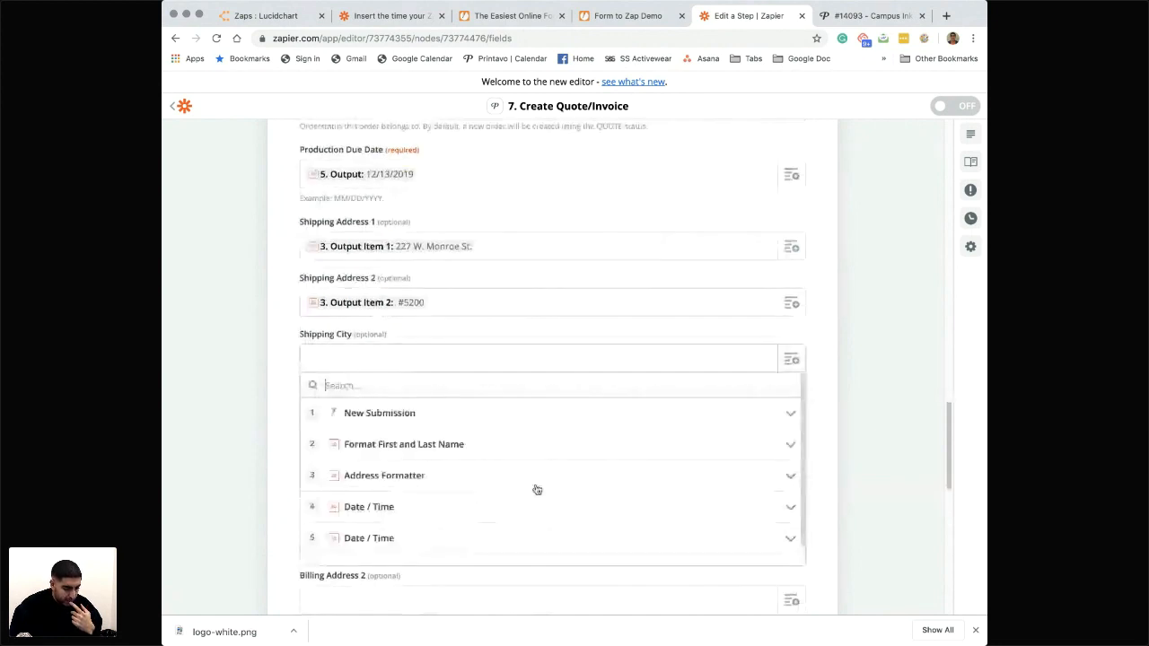
pyautogui.scroll(-1, 409, 509)
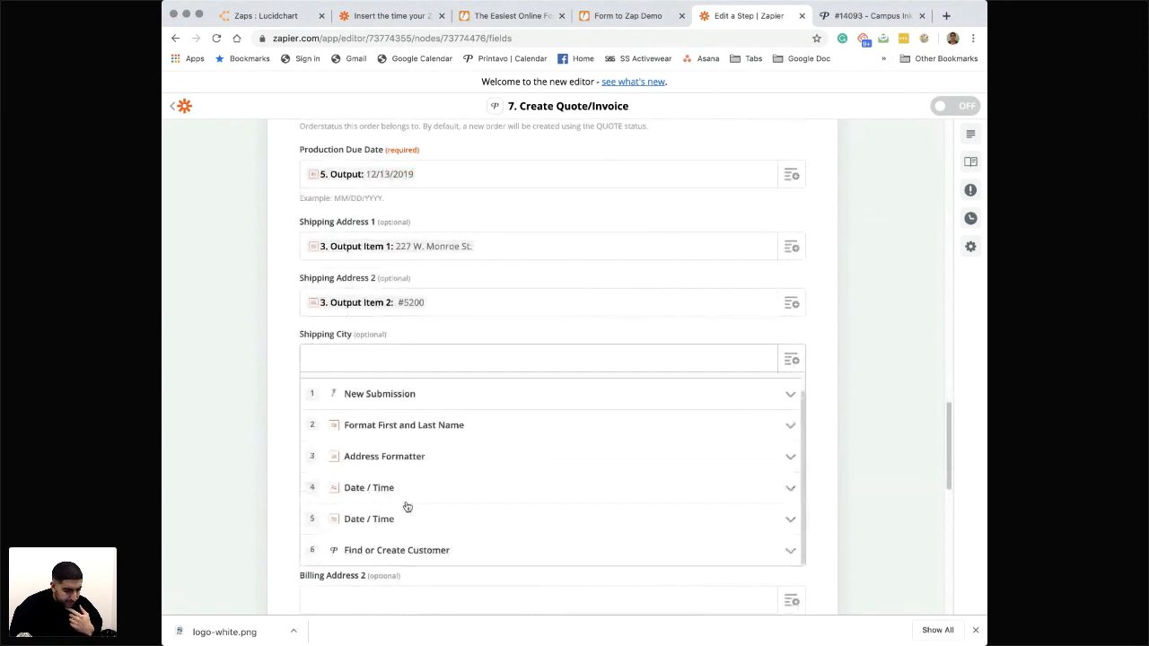
pyautogui.click(404, 462)
pyautogui.scroll(-2, 409, 476)
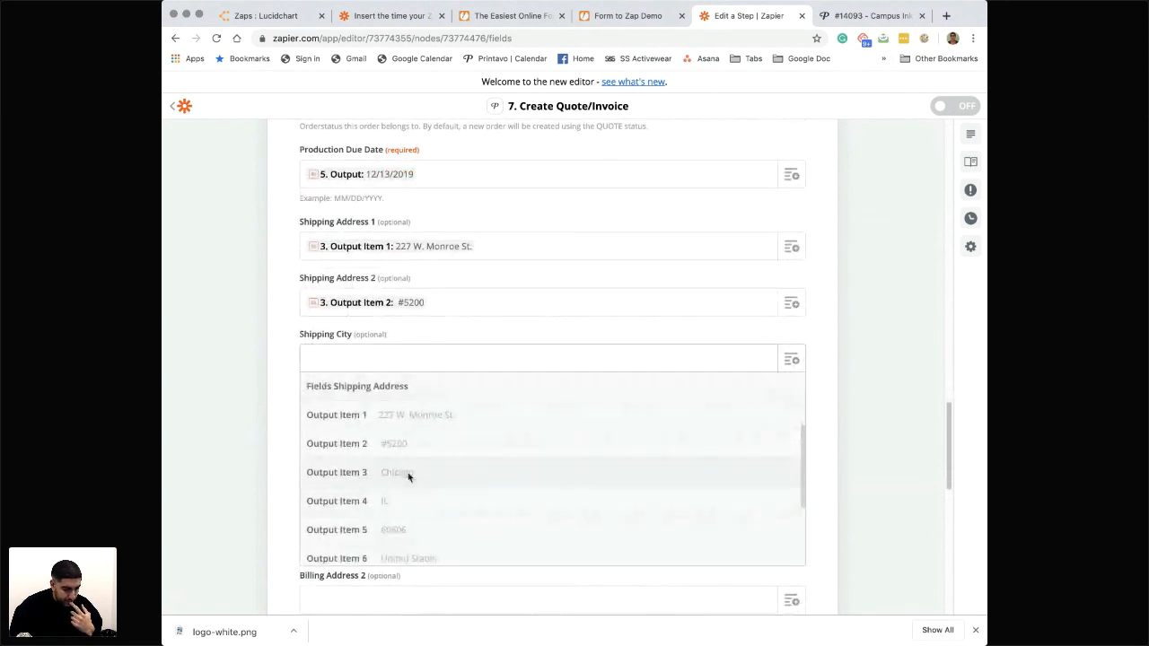
pyautogui.click(408, 477)
# - Map Shipping State to Output Item 4 of the Address Formatter step
pyautogui.click(791, 381)
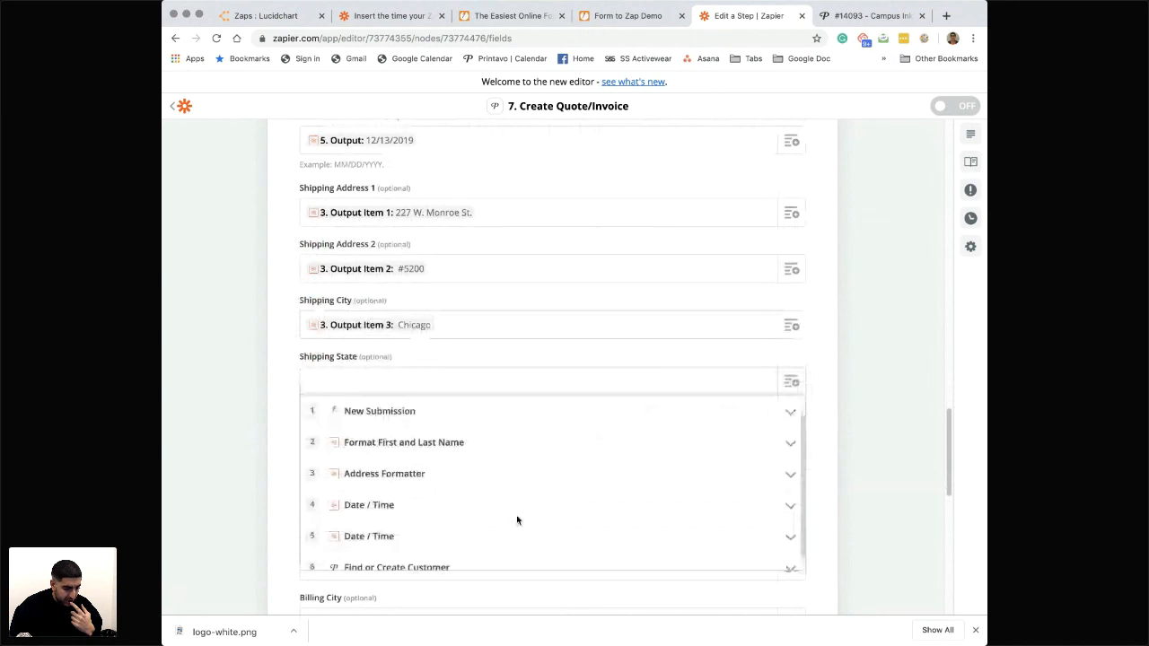
pyautogui.click(422, 473)
pyautogui.scroll(-3, 437, 509)
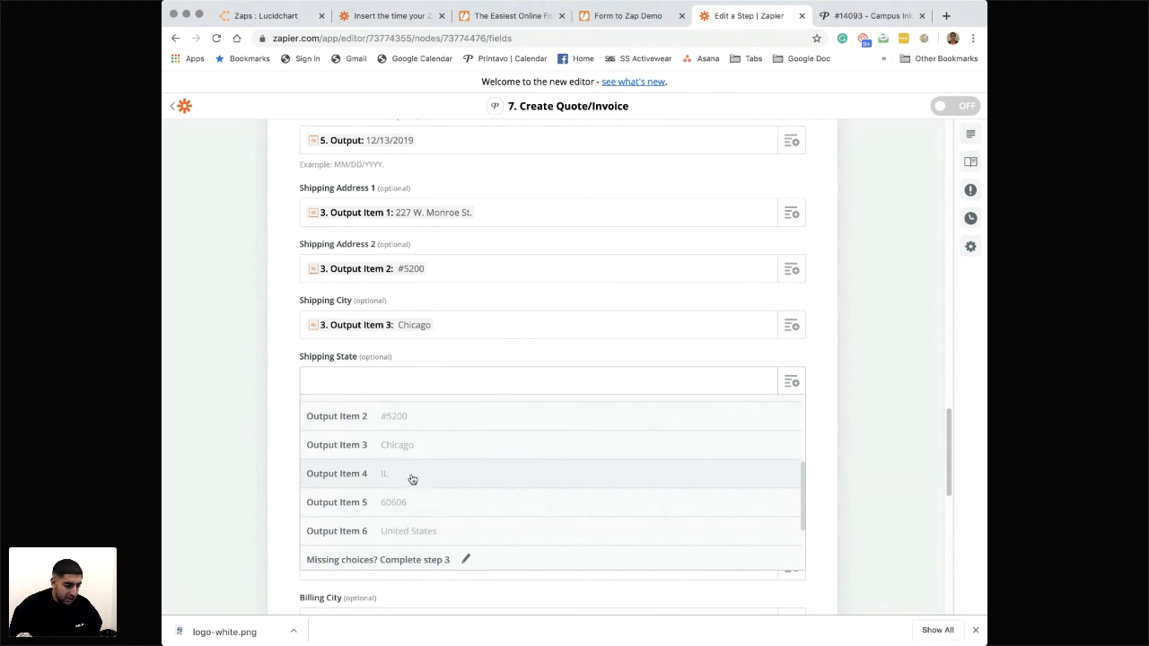
pyautogui.click(412, 474)
# - Map Shipping Zip to Output Item 5 of the Address Formatter step
pyautogui.scroll(-1, 496, 467)
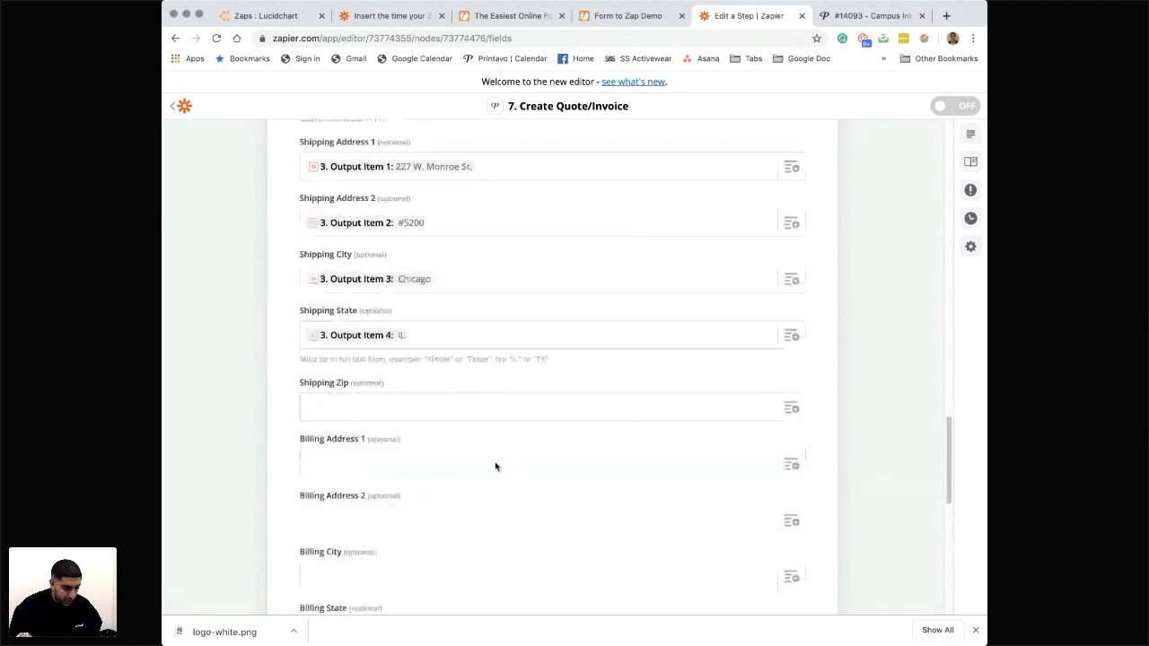
pyautogui.scroll(-1, 496, 467)
pyautogui.click(508, 386)
pyautogui.click(493, 499)
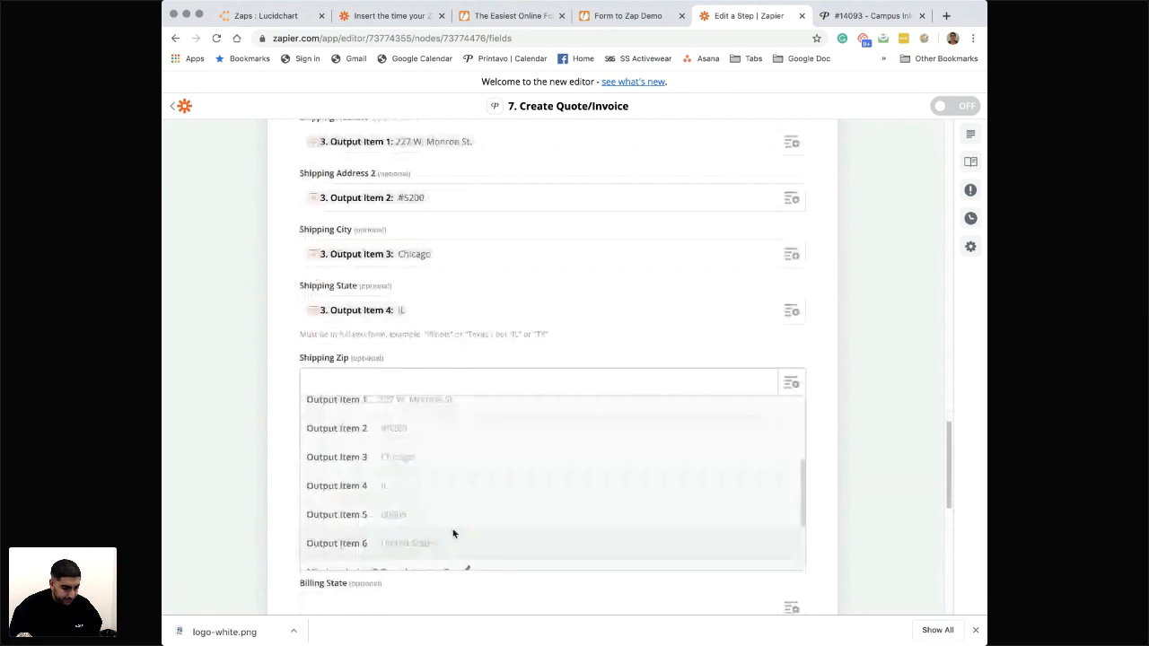
pyautogui.click(423, 509)
# - Finish customizing the order and send a test order from the Create Quote/Invoice step to Printavo for review
pyautogui.scroll(-3, 490, 514)
pyautogui.scroll(-5, 489, 514)
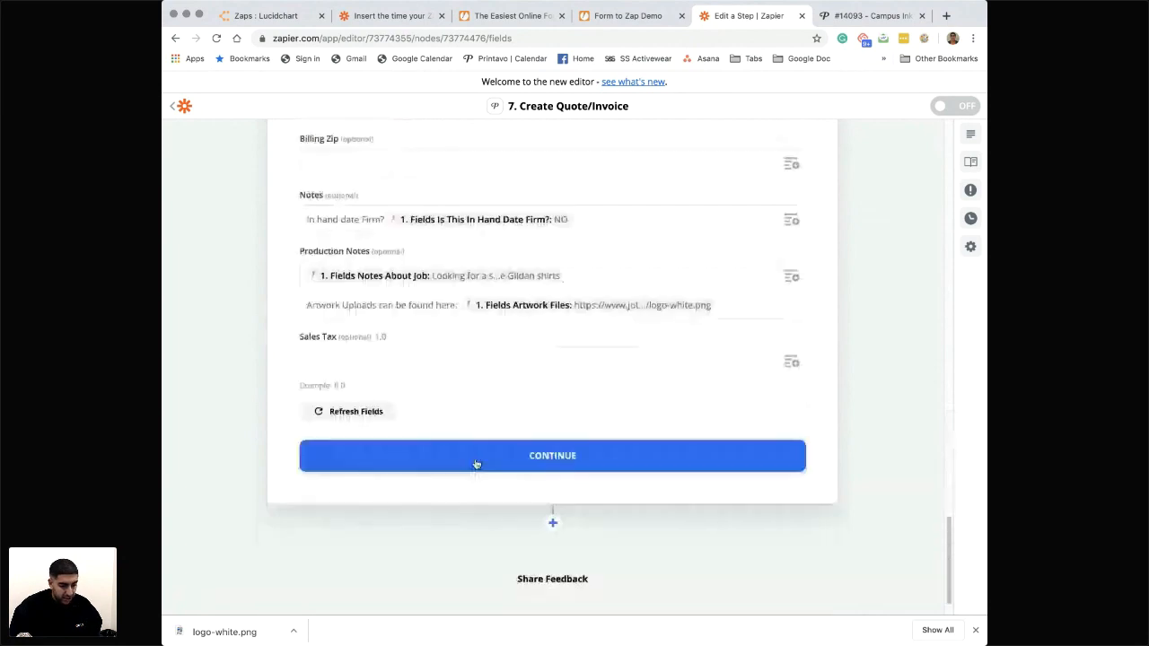
pyautogui.click(476, 464)
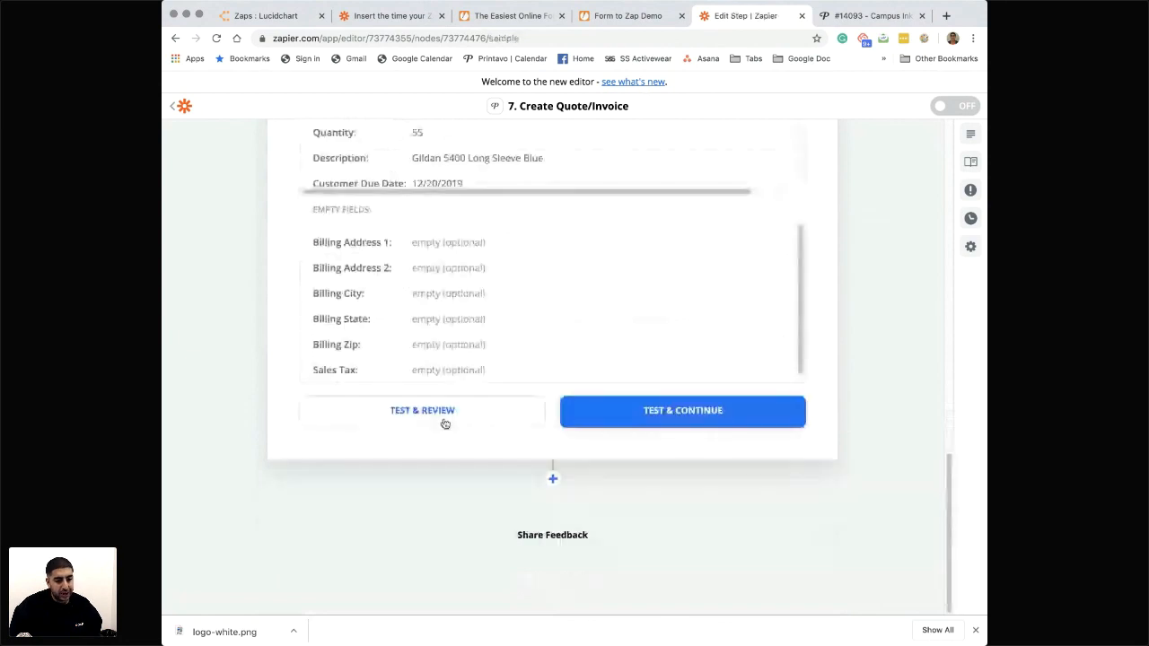
pyautogui.click(444, 423)
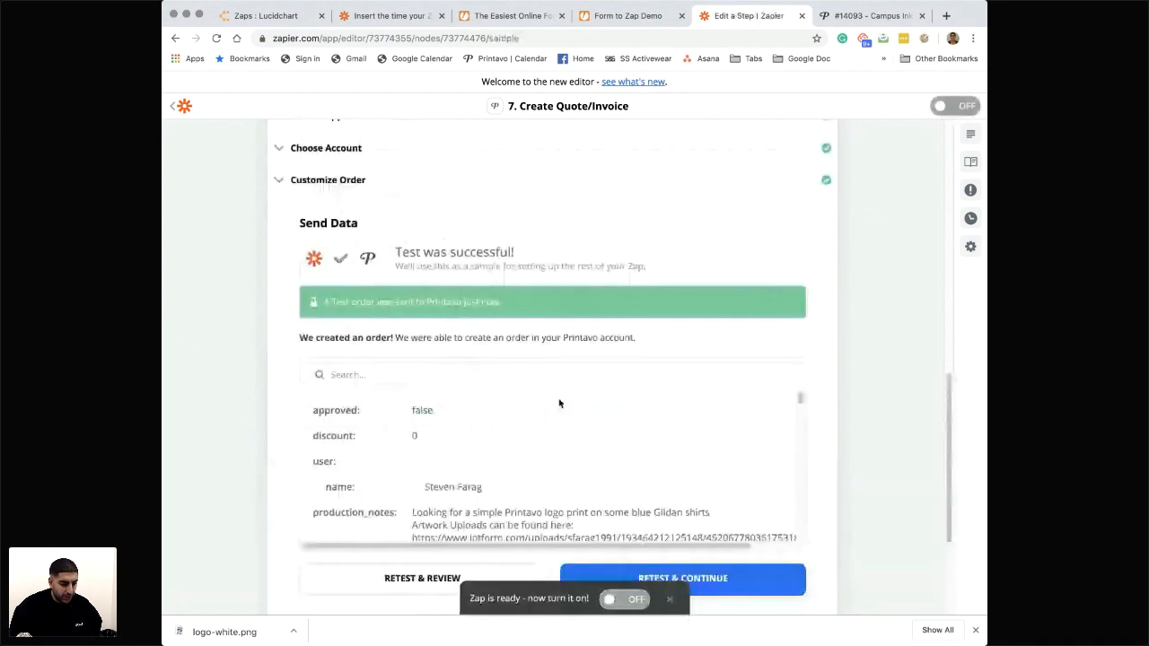
# - Find the work order link in the test order's returned data, copy it and open it in a new browser tab
pyautogui.scroll(-1, 559, 403)
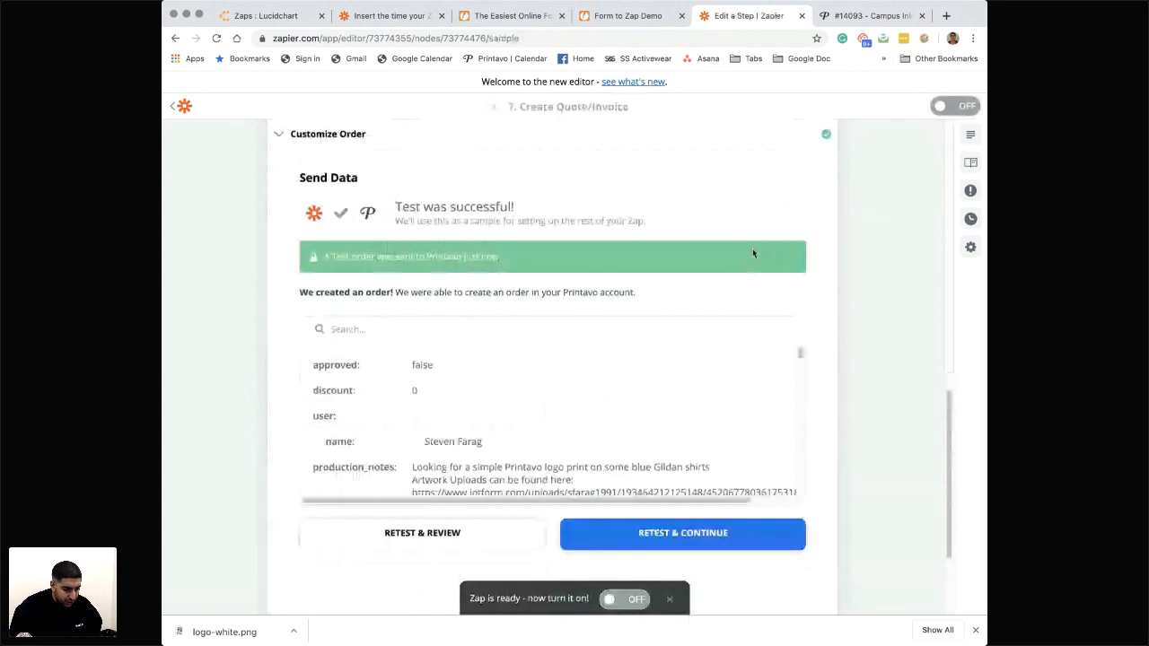
pyautogui.scroll(-5, 539, 349)
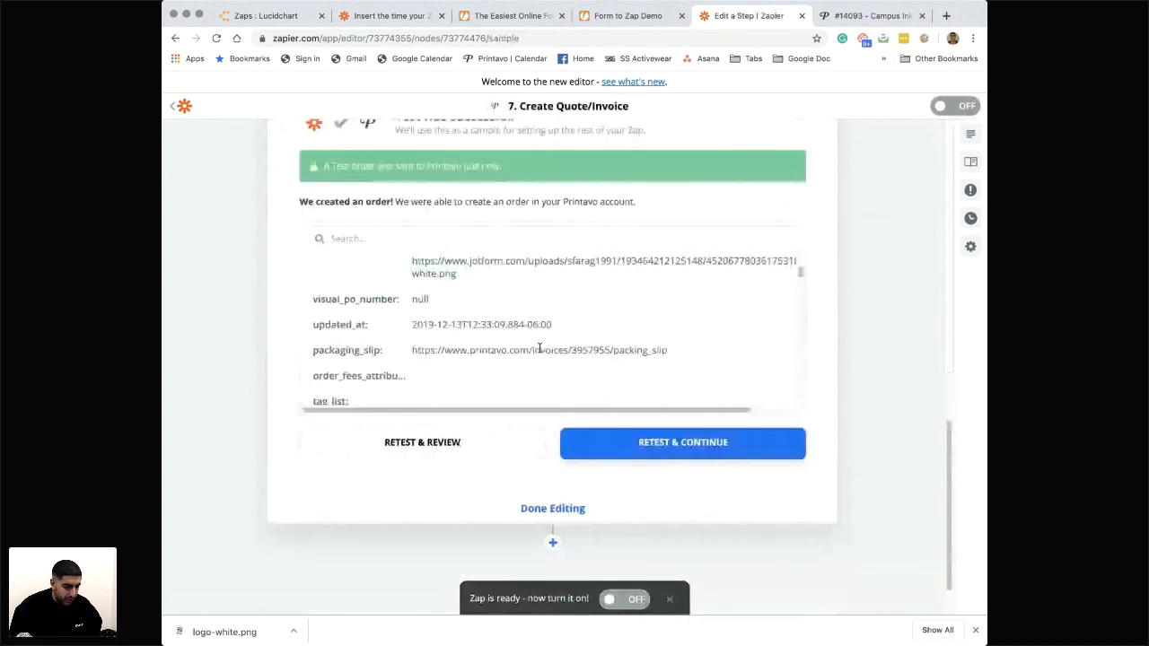
pyautogui.scroll(-1, 538, 349)
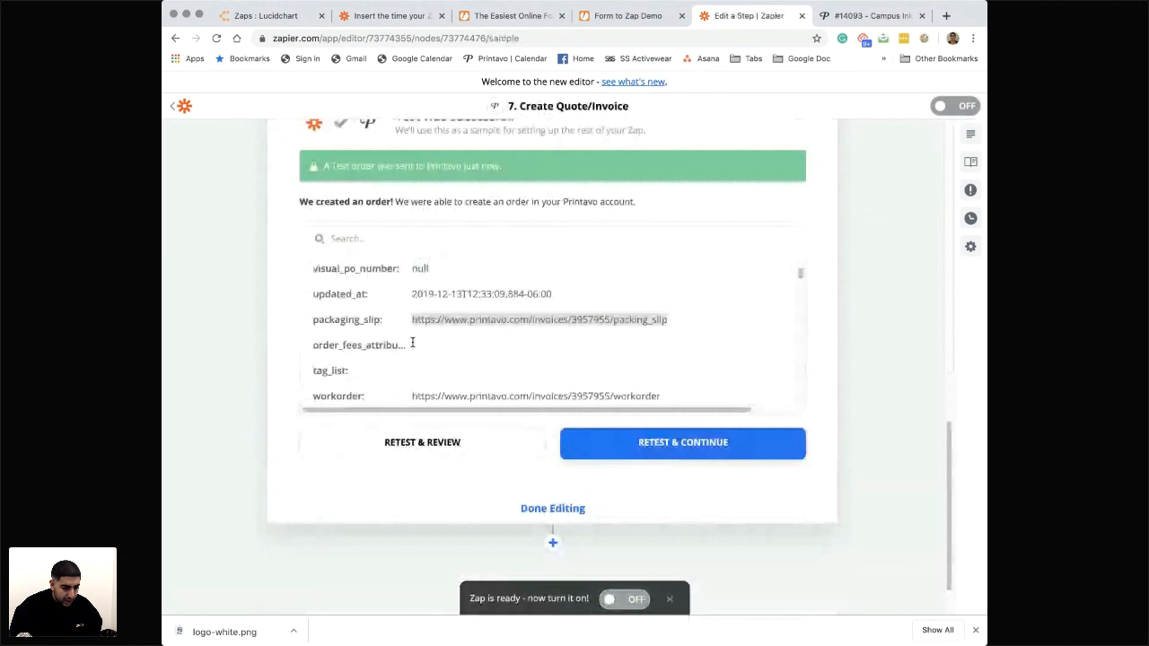
pyautogui.scroll(-3, 635, 314)
pyautogui.moveTo(661, 314); pyautogui.dragTo(414, 315)
pyautogui.scroll(-5, 468, 347)
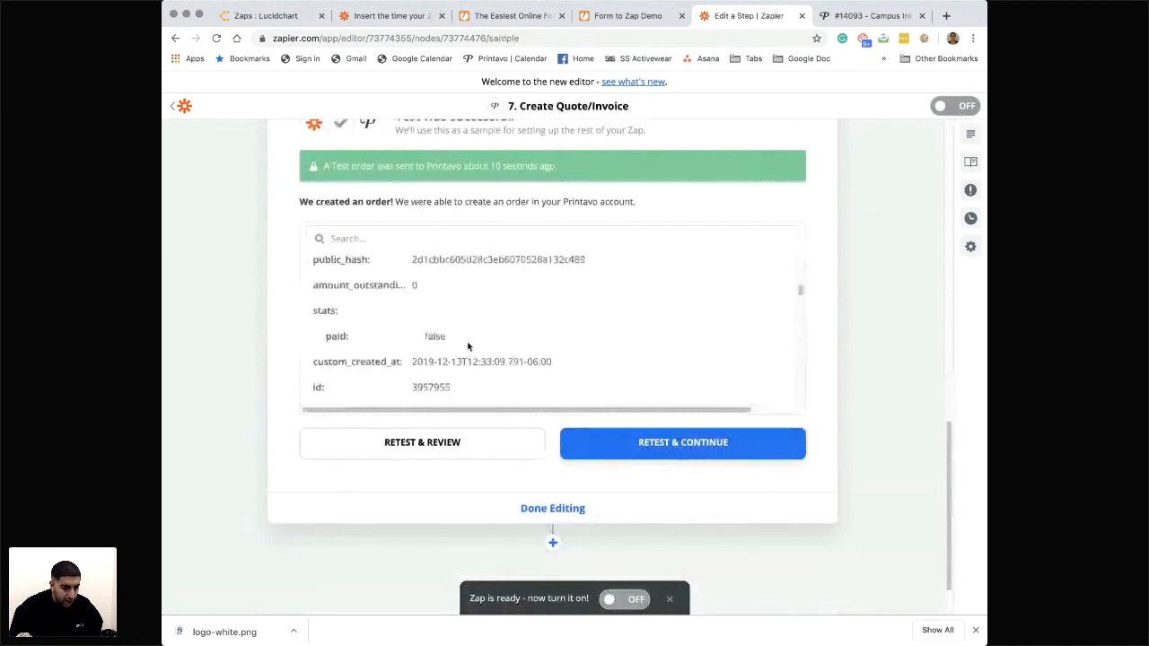
pyautogui.press('super+t')
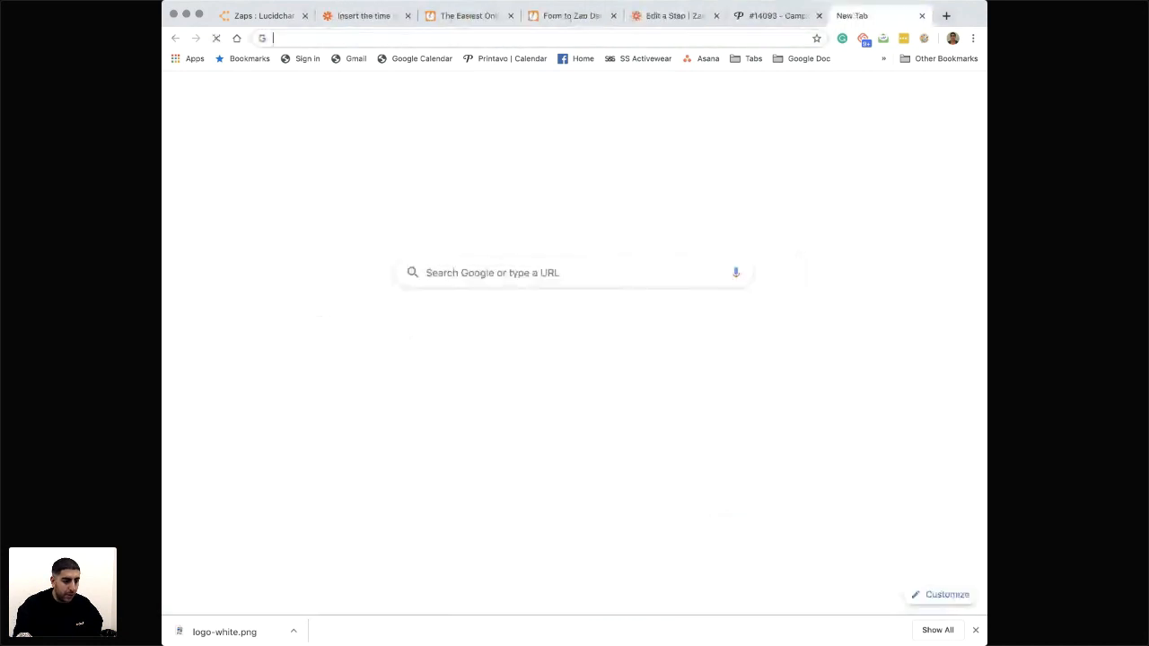
pyautogui.press('Return')
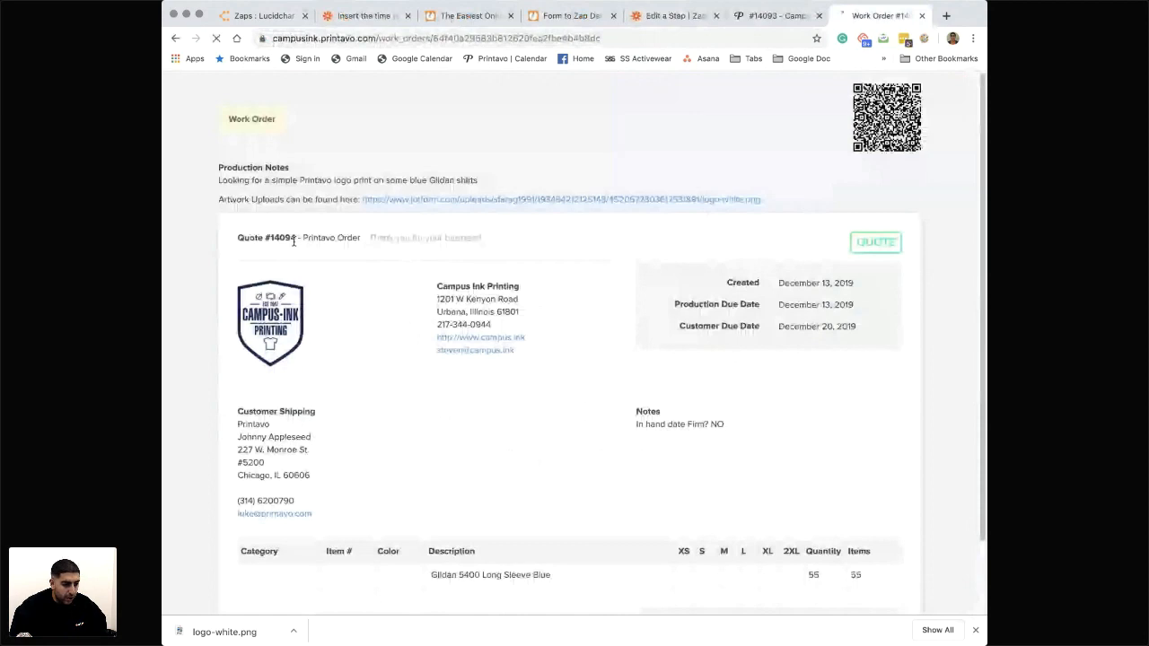
# - Switch to Printavo and open the newly created Printavo Order quote for editing
pyautogui.hotkey('ctrl', 'shift', 'Tab')
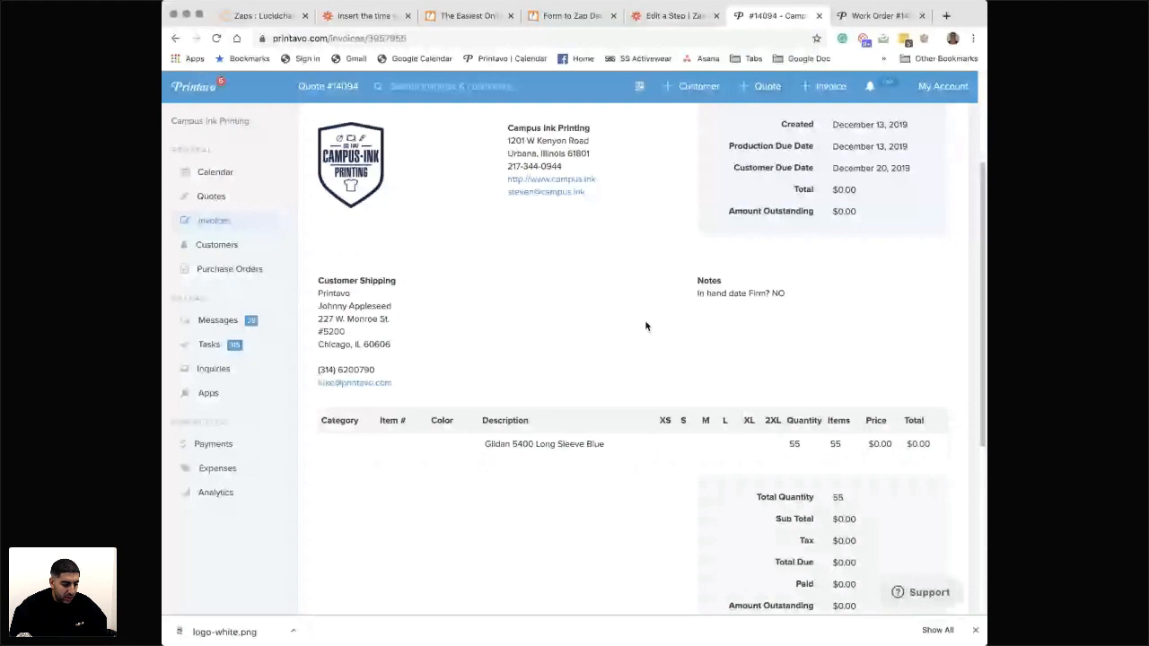
pyautogui.scroll(3, 647, 325)
pyautogui.click(332, 149)
# - Add a Screen Printing Bulk, 2 Color Light print location to the blue Gildan 5400 line item and insert its pricing
pyautogui.scroll(-3, 655, 401)
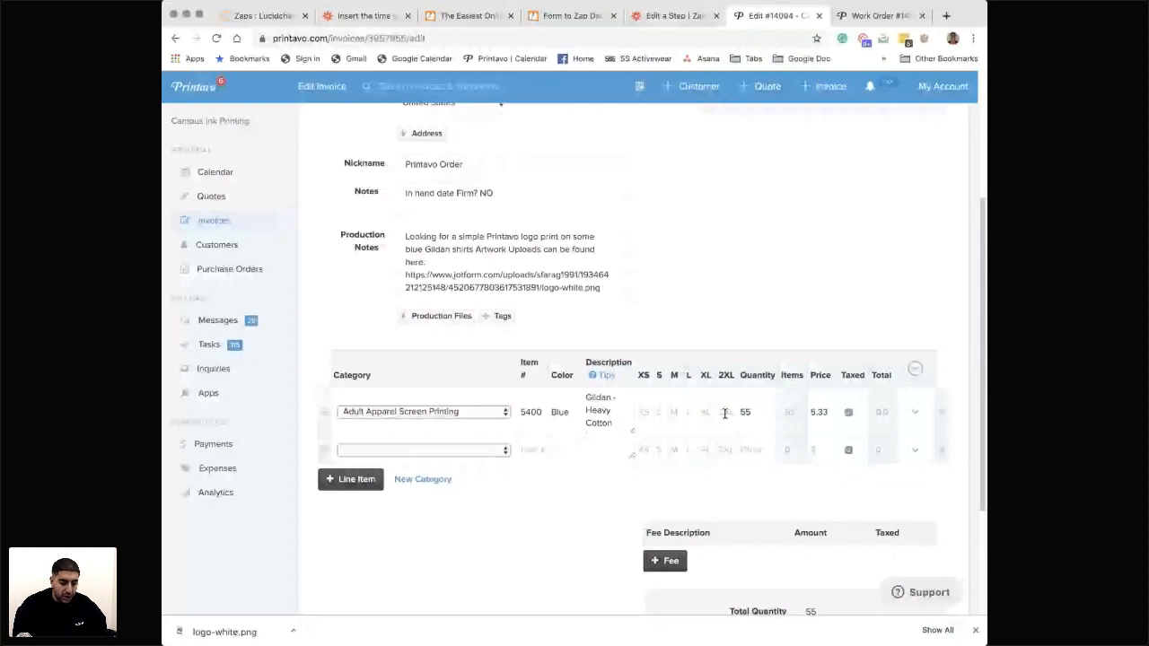
pyautogui.click(915, 412)
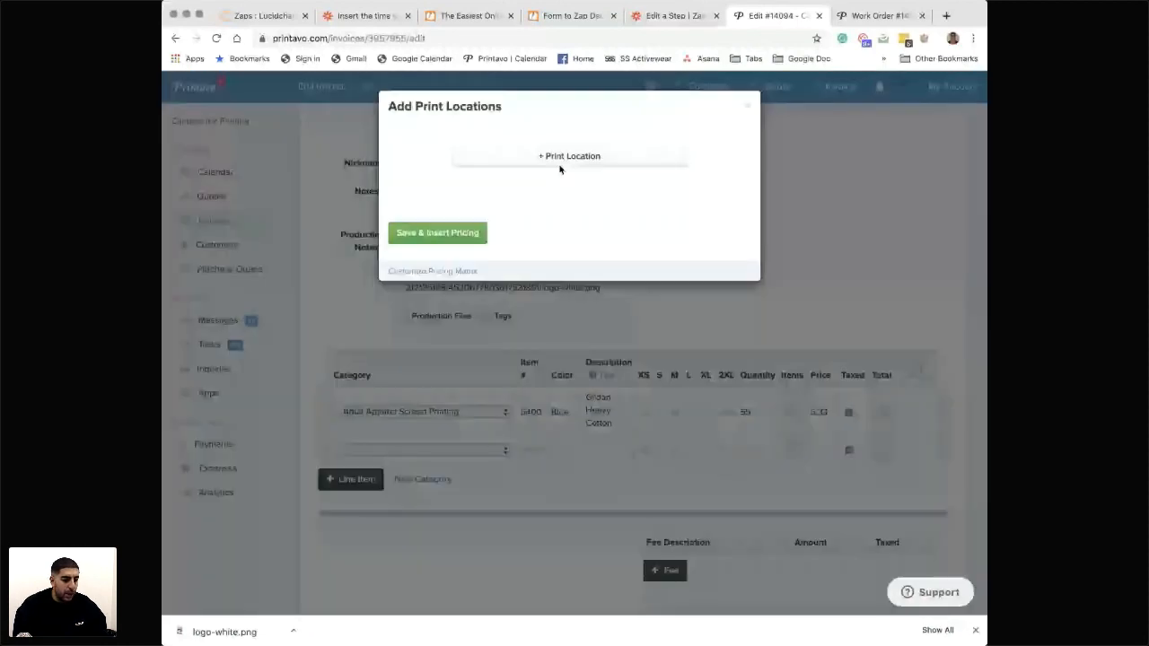
pyautogui.click(560, 164)
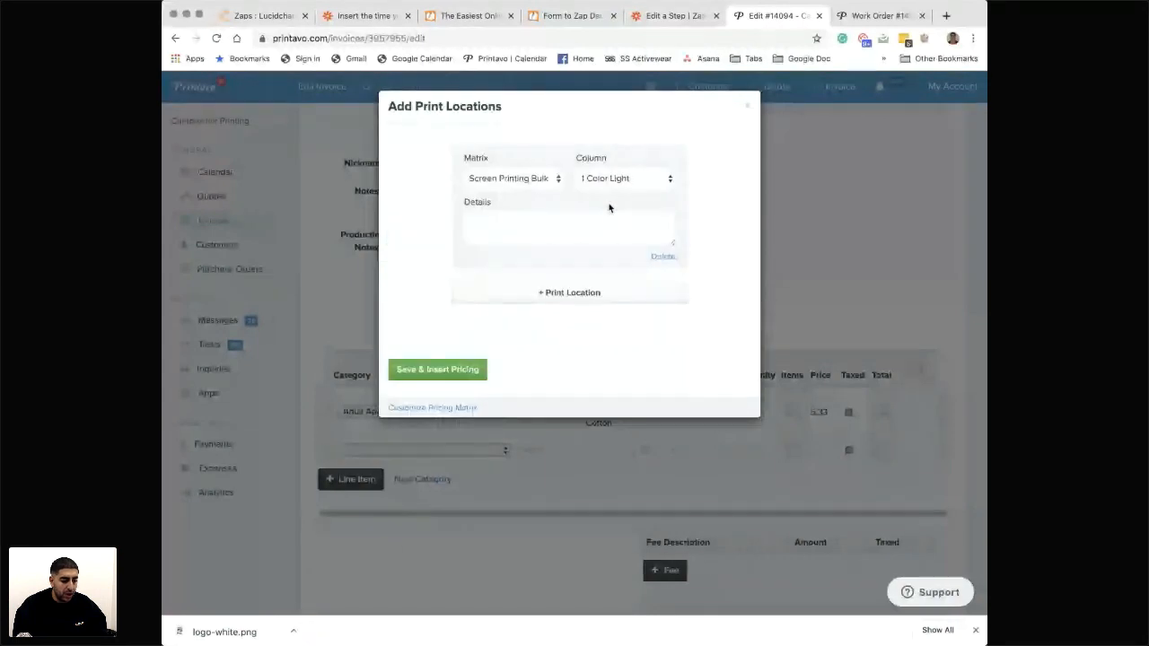
pyautogui.click(456, 373)
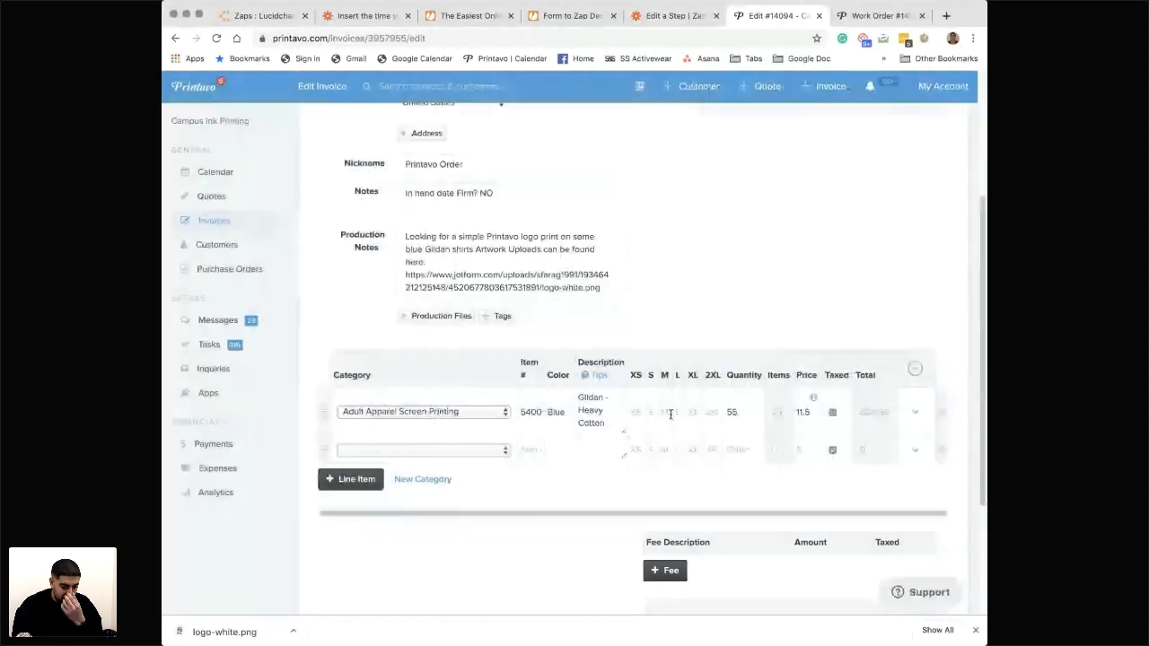
# - Delete the empty second line item, save the quote and review its overview
pyautogui.click(940, 452)
pyautogui.scroll(-3, 555, 478)
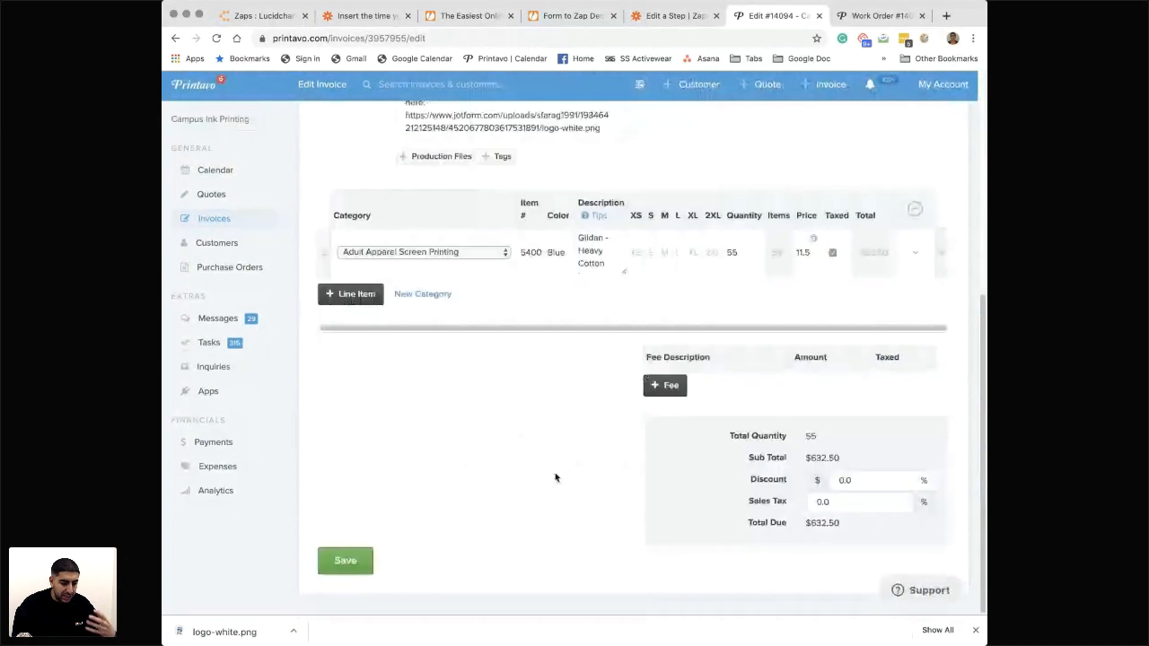
pyautogui.click(347, 563)
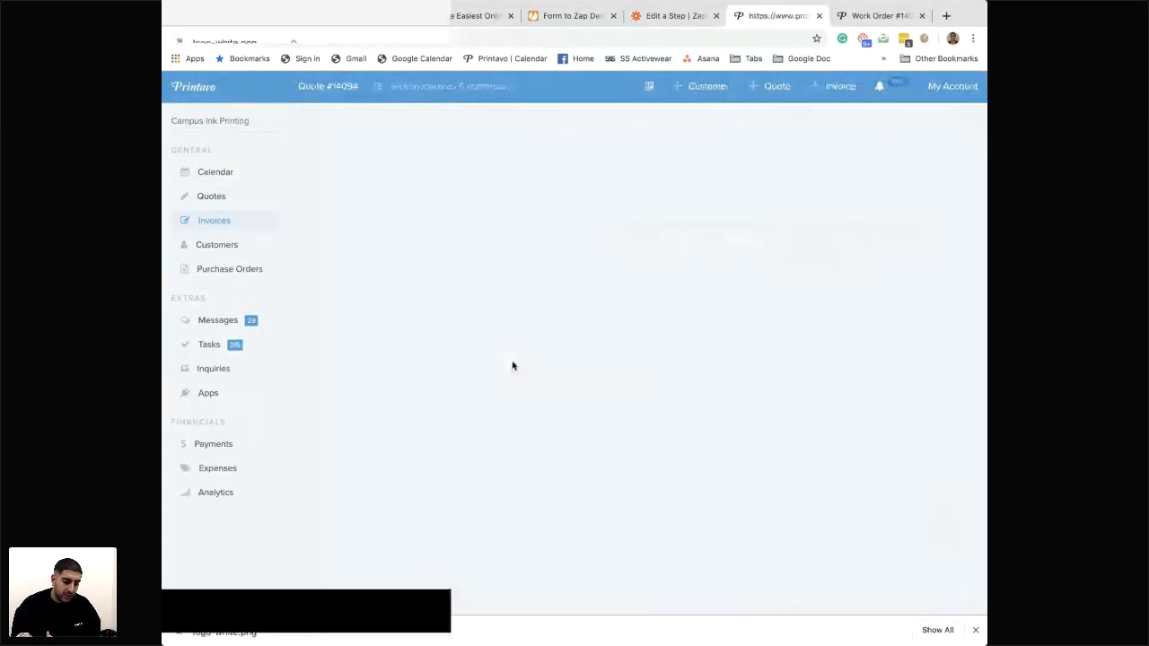
pyautogui.scroll(-3, 512, 363)
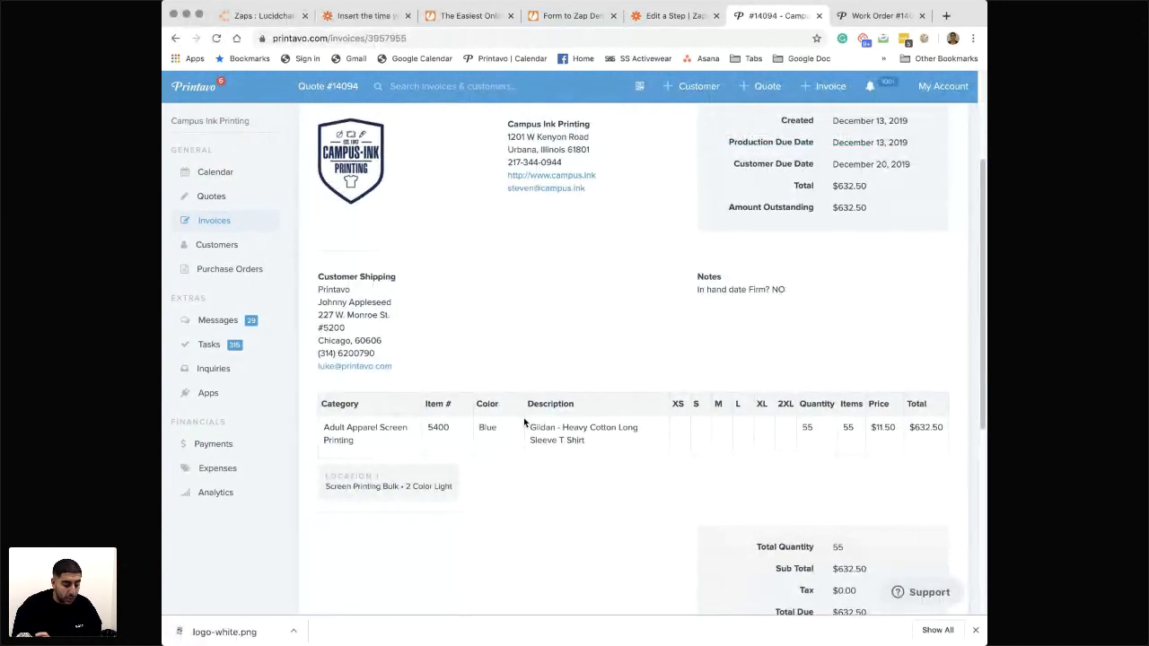
pyautogui.scroll(3, 524, 417)
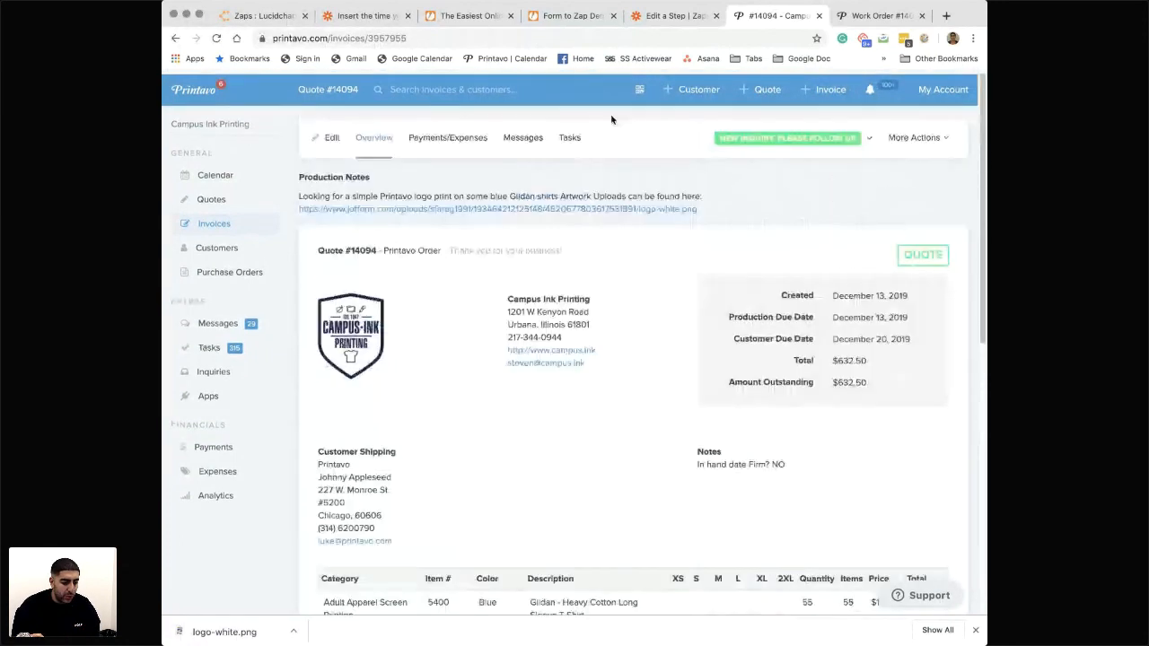
# - Return to Zapier, finish editing the Create Quote/Invoice step and add a Slack action after it
pyautogui.click(674, 15)
pyautogui.click(552, 509)
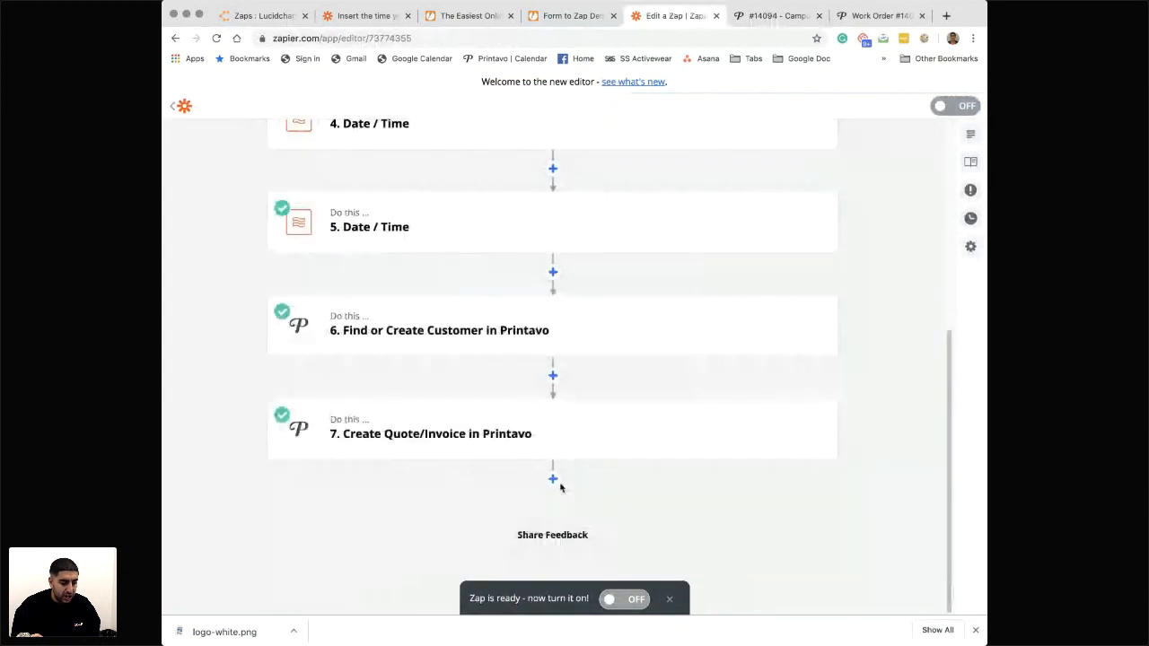
pyautogui.click(554, 480)
pyautogui.write('slack')
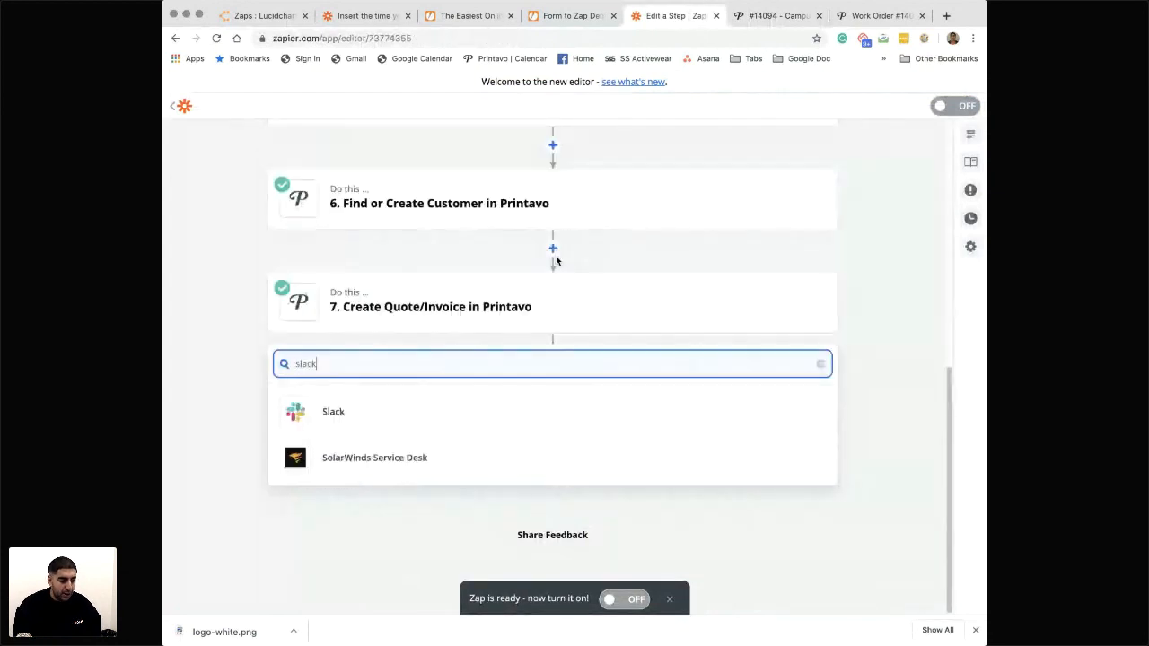
pyautogui.click(400, 409)
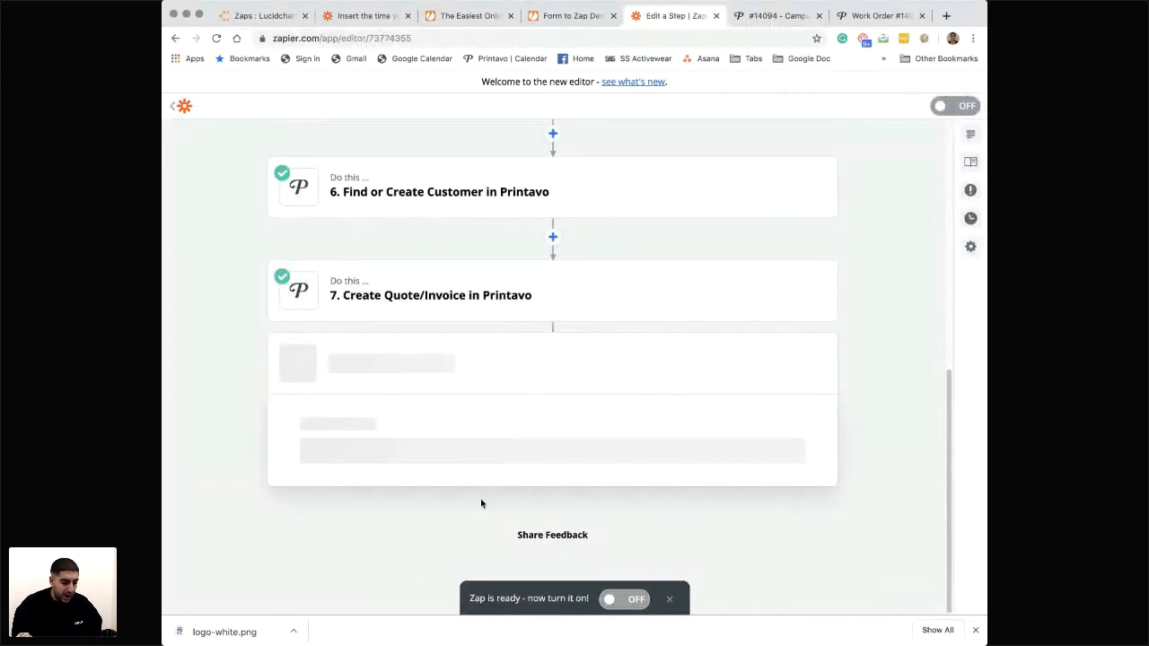
# - Set the Slack action event to Send Direct Message and select the CampusInk Slack account
pyautogui.click(434, 364)
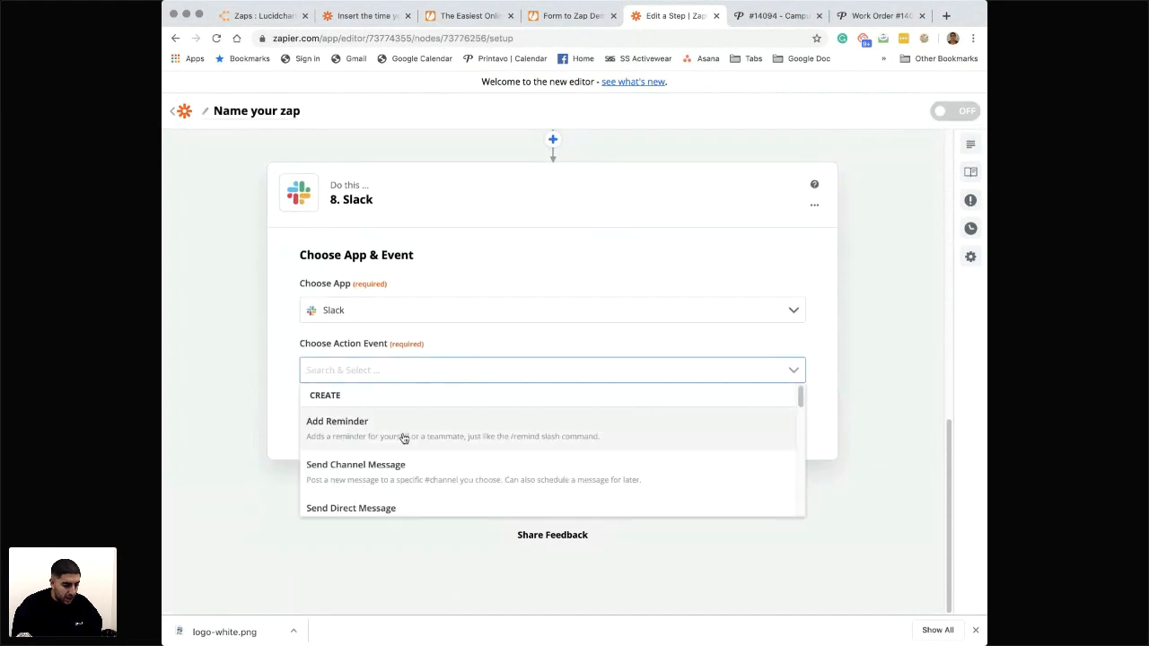
pyautogui.scroll(-2, 385, 472)
pyautogui.click(385, 479)
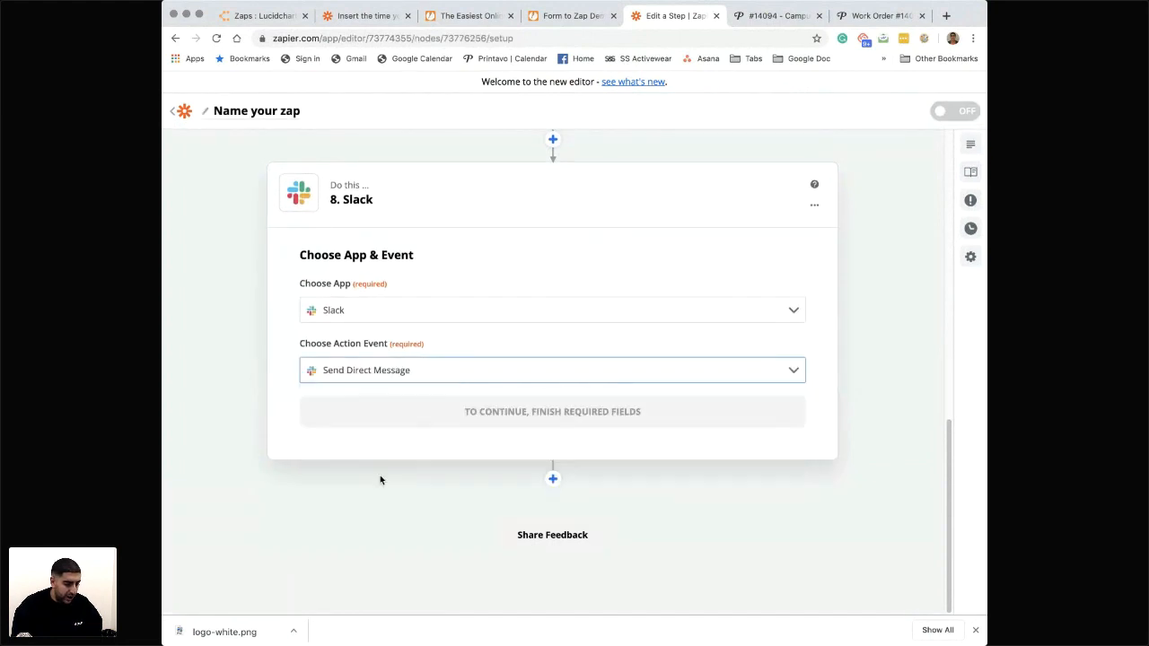
pyautogui.click(487, 421)
pyautogui.click(415, 339)
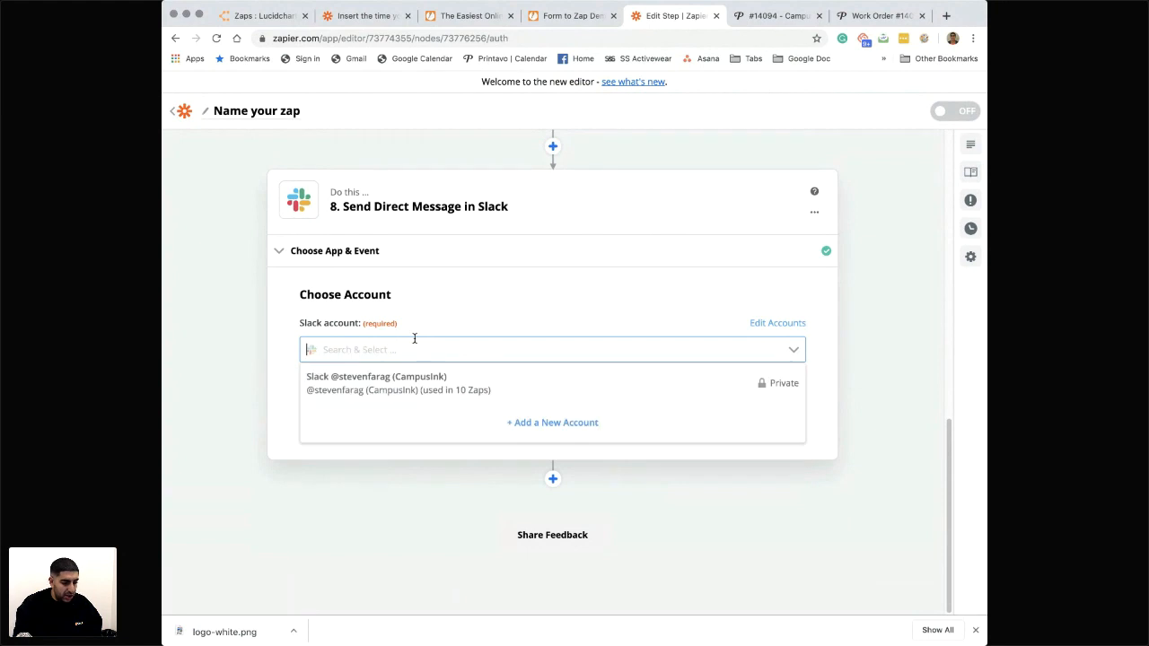
pyautogui.click(520, 383)
pyautogui.click(510, 419)
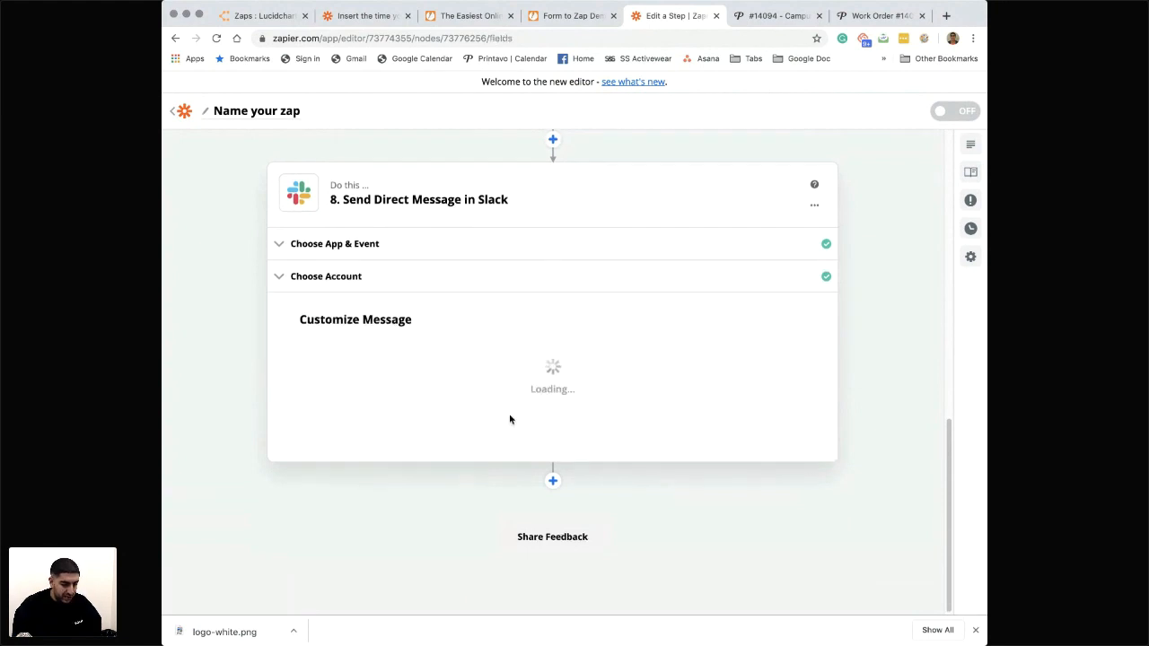
# - Choose the shop owner's username as recipient and enter the message text "You have a new inquiry"
pyautogui.click(453, 373)
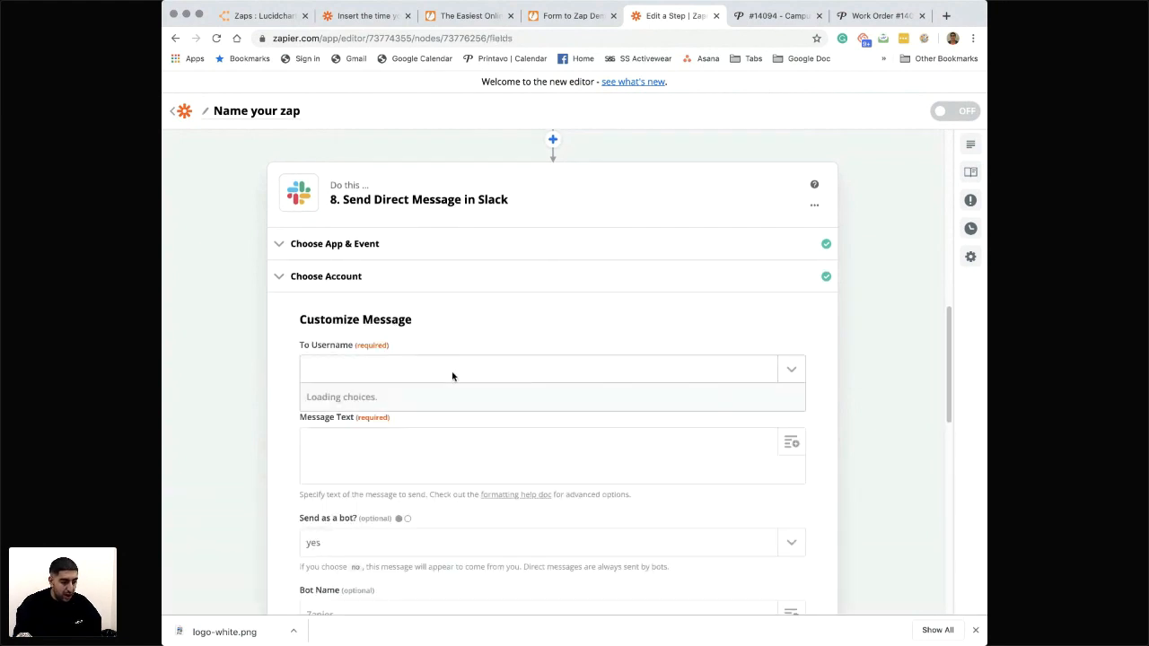
pyautogui.click(444, 419)
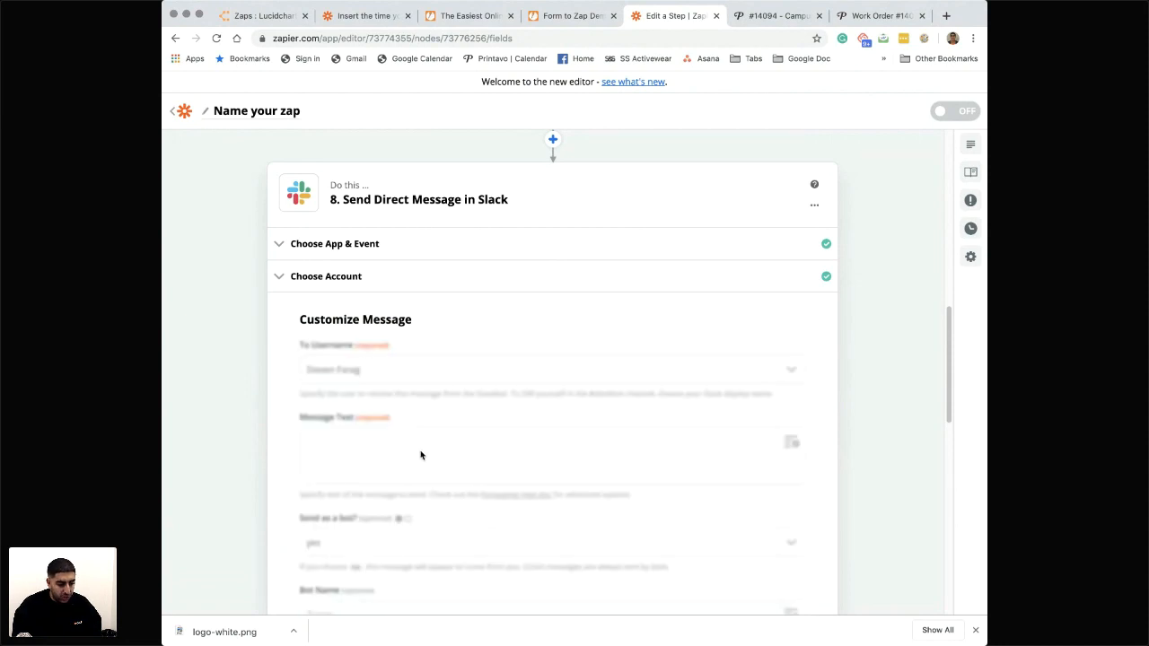
pyautogui.click(410, 452)
pyautogui.write('You have a')
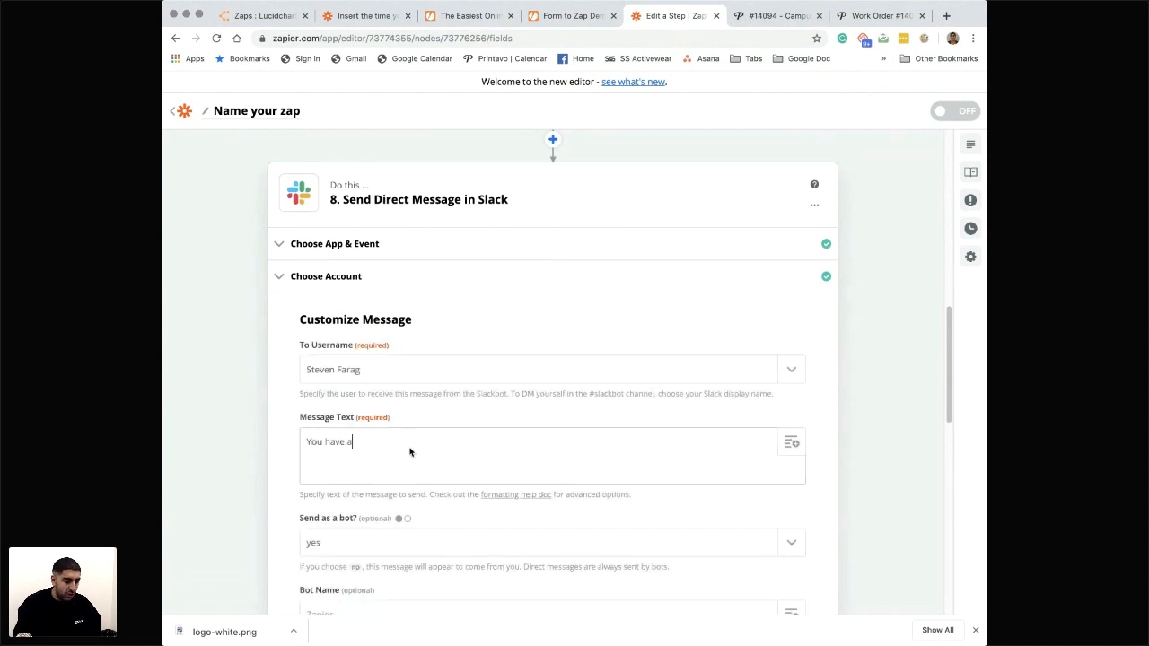
pyautogui.write(' new inquiry')
# - Finish customizing the message, send a test direct message to Slack and review the returned data
pyautogui.scroll(-3, 369, 551)
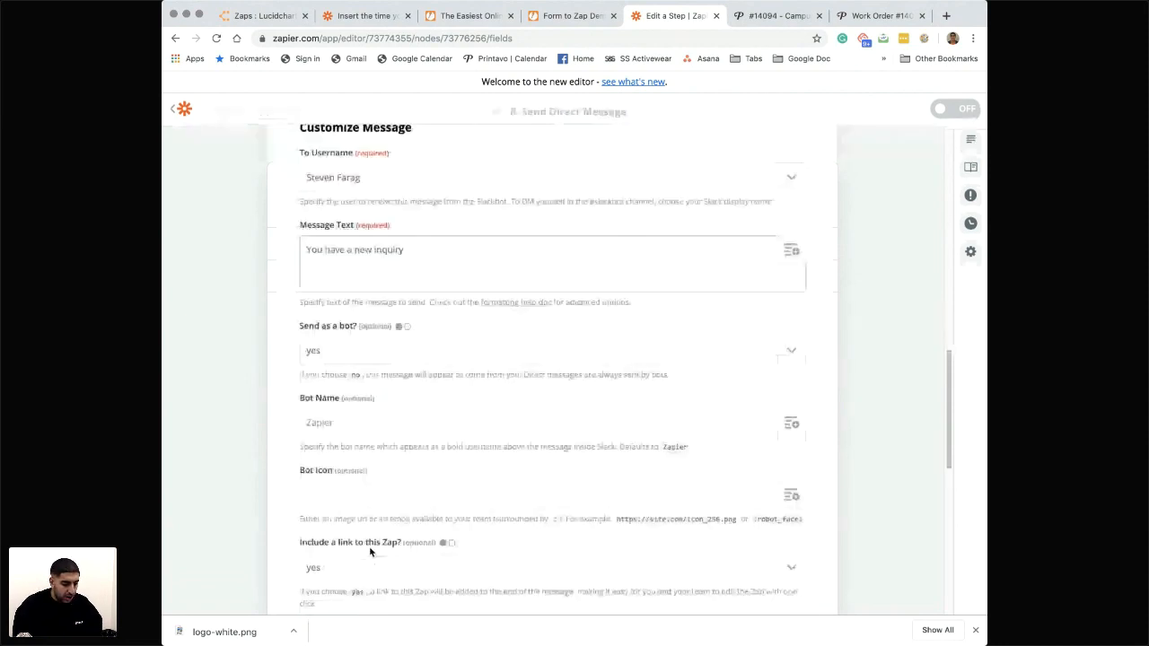
pyautogui.scroll(-10, 369, 551)
pyautogui.click(404, 468)
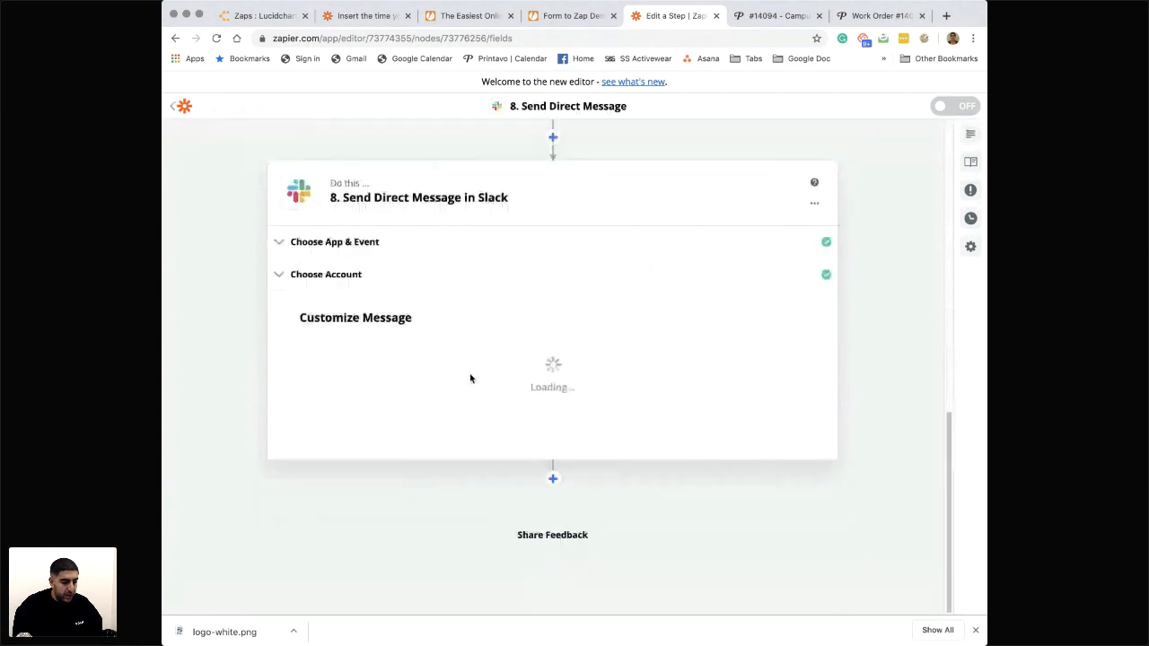
pyautogui.click(453, 487)
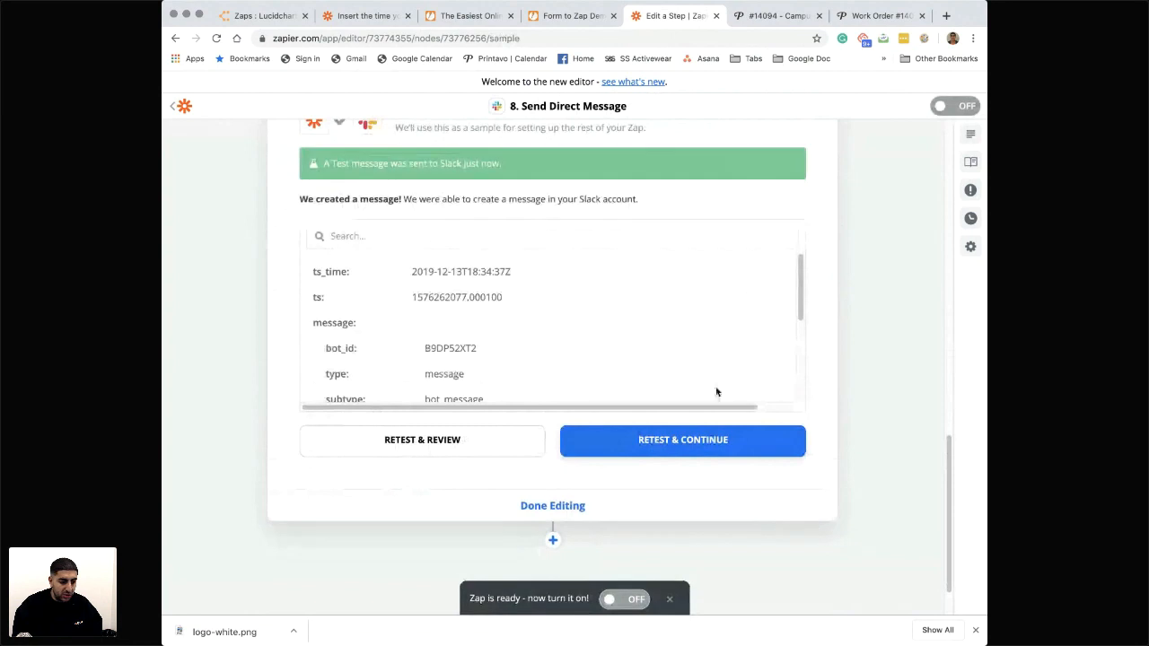
pyautogui.scroll(3, 719, 389)
pyautogui.scroll(-1, 617, 511)
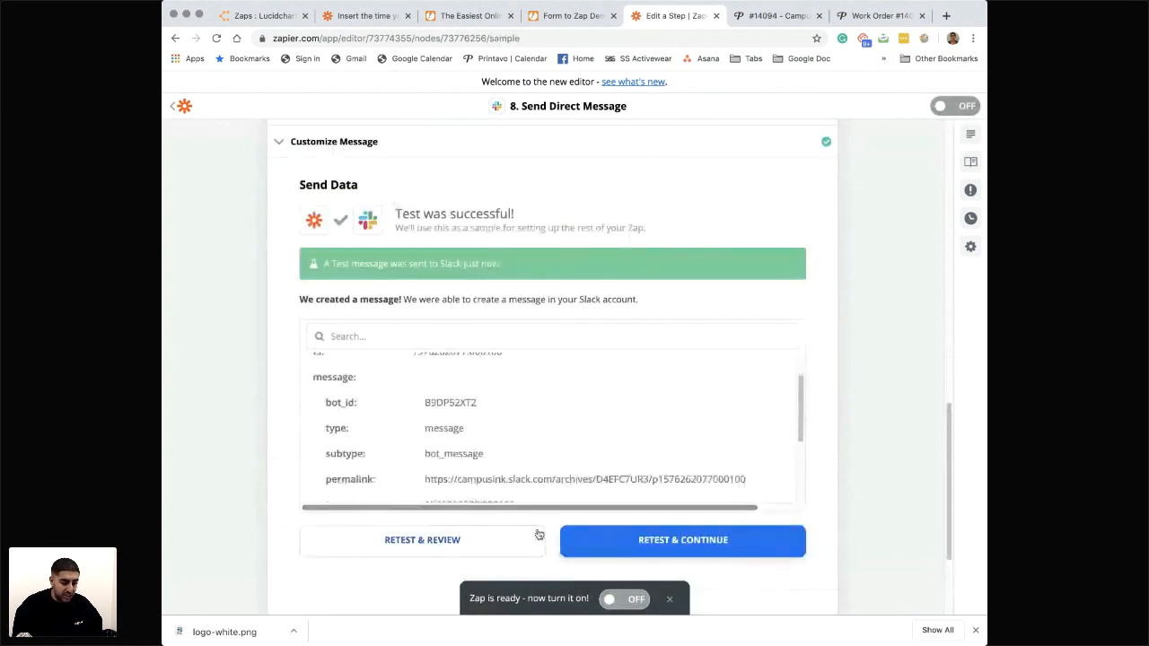
pyautogui.scroll(-3, 542, 546)
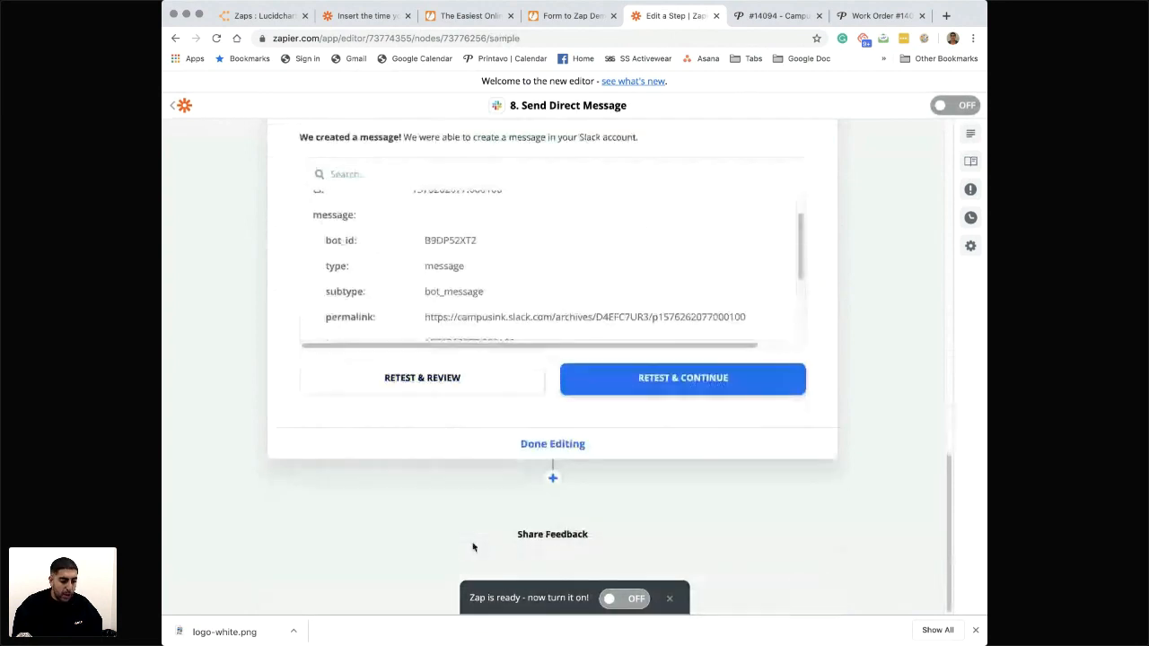
# - Add a Mailchimp action after the Slack direct message step and set its event to Send Campaign
pyautogui.click(552, 478)
pyautogui.write('mail')
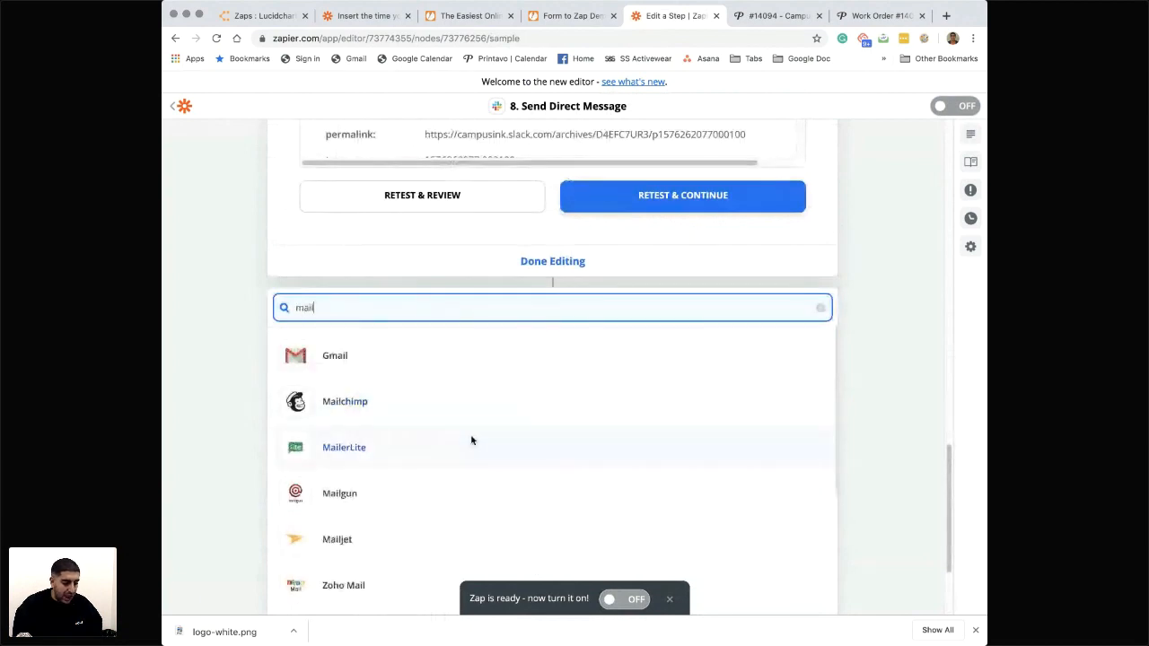
pyautogui.click(334, 402)
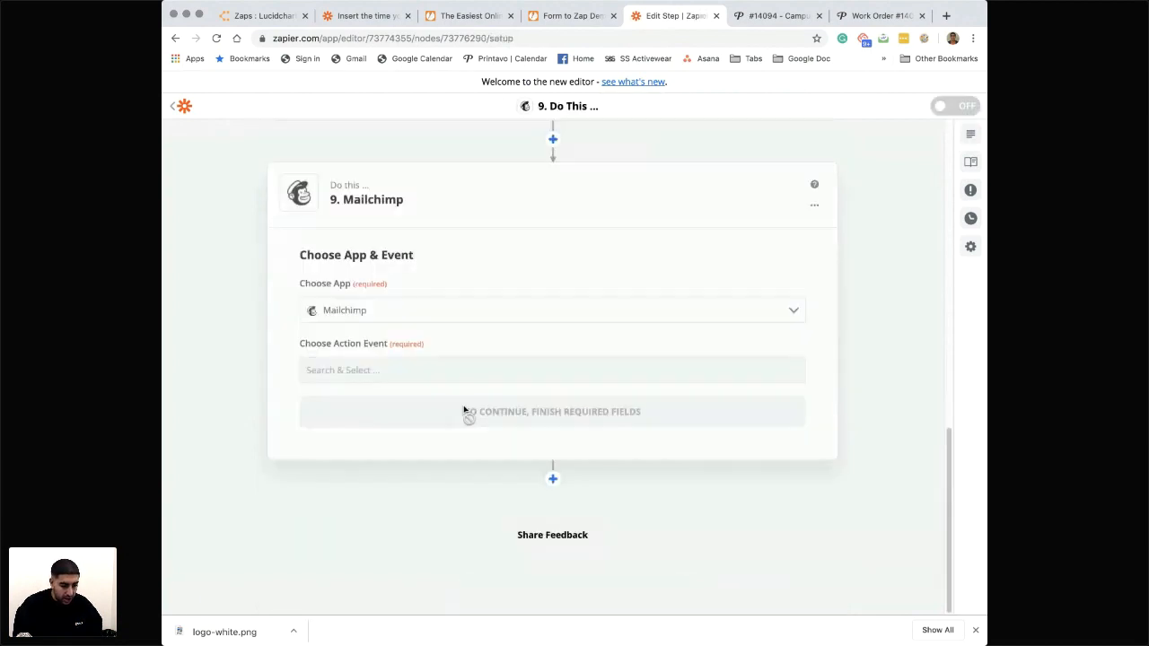
pyautogui.click(401, 375)
pyautogui.scroll(-1, 386, 444)
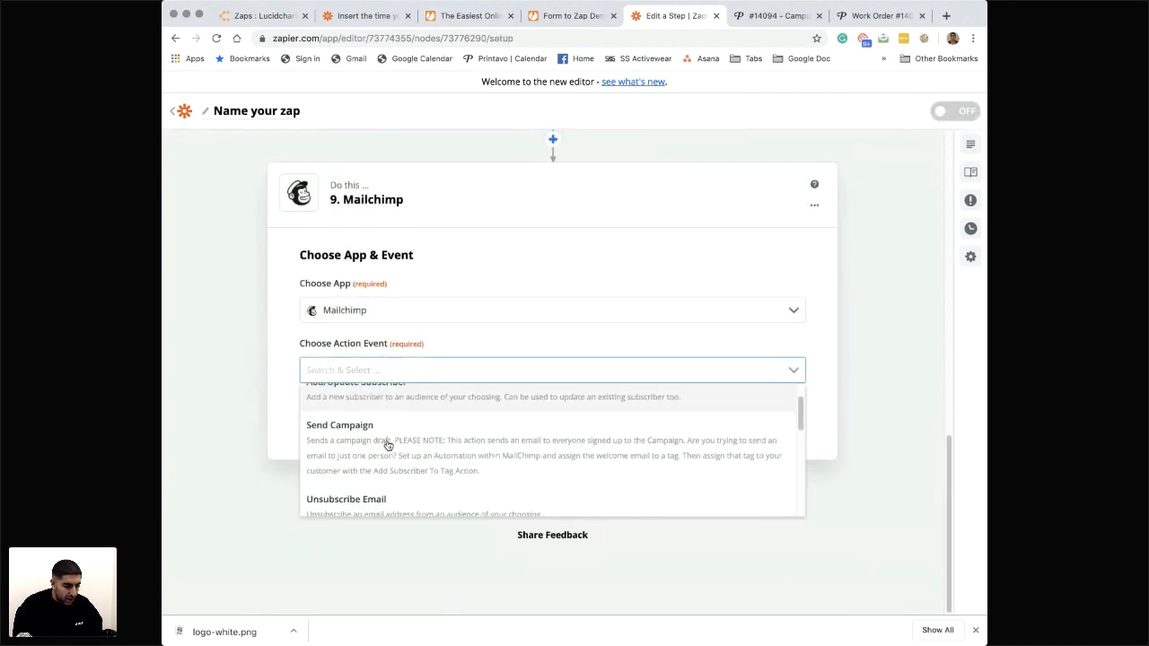
pyautogui.click(374, 452)
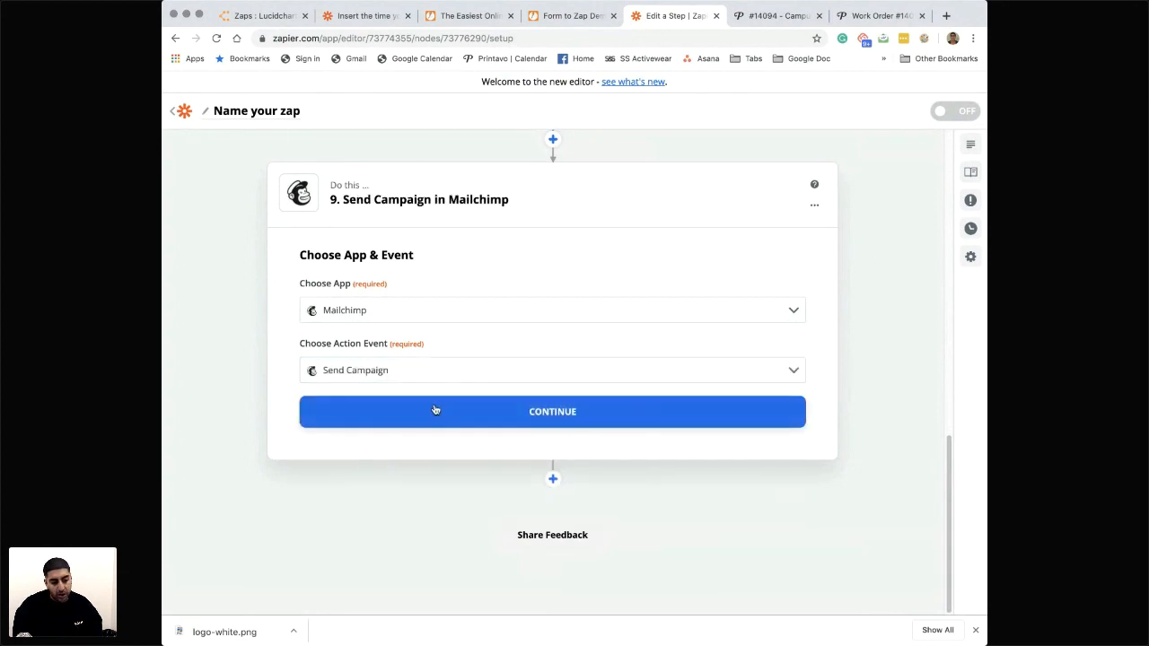
# - Change the new action's app to Gmail and set its event to Send Email
pyautogui.click(425, 315)
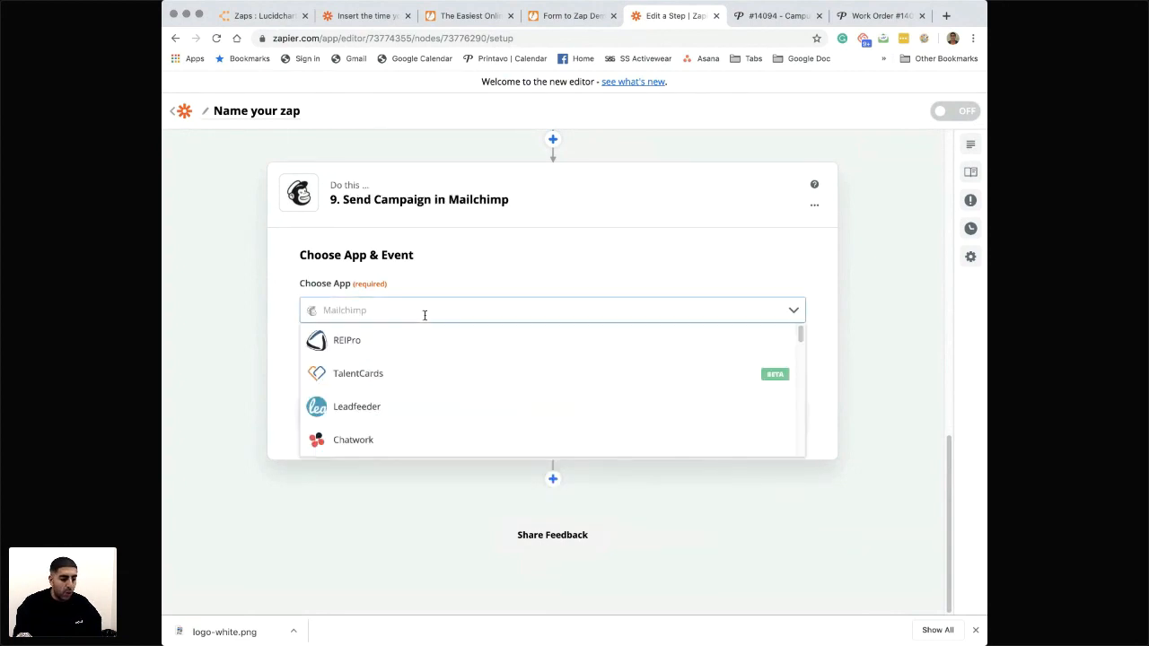
pyautogui.write('gmail')
pyautogui.click(404, 341)
pyautogui.click(443, 367)
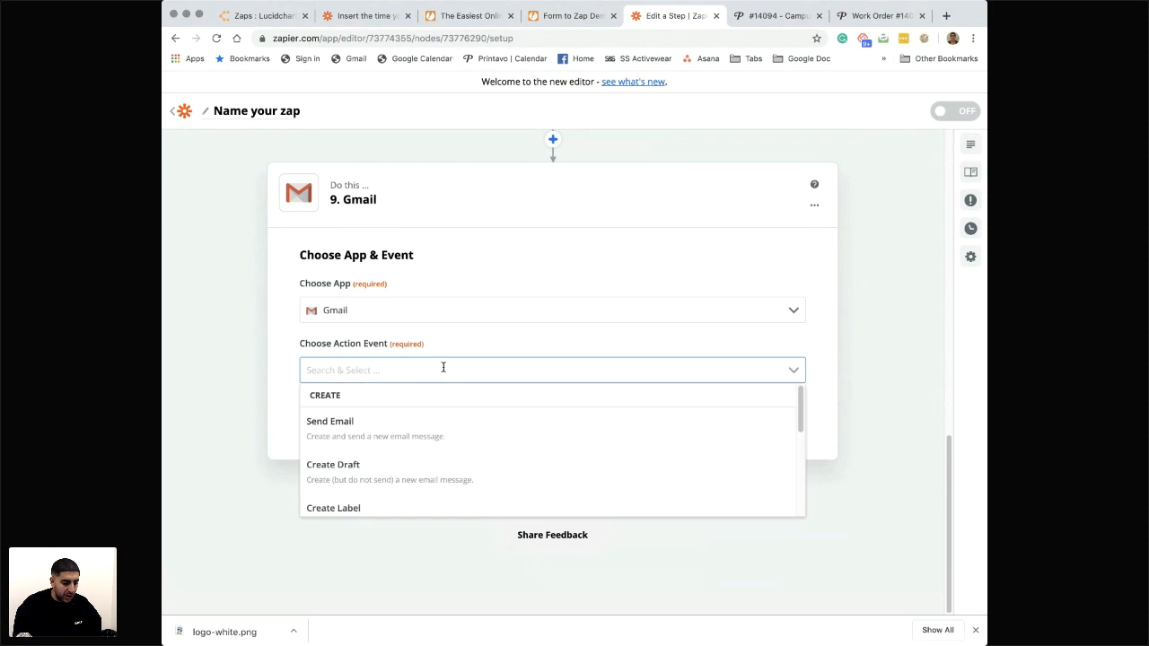
pyautogui.click(406, 436)
pyautogui.click(467, 413)
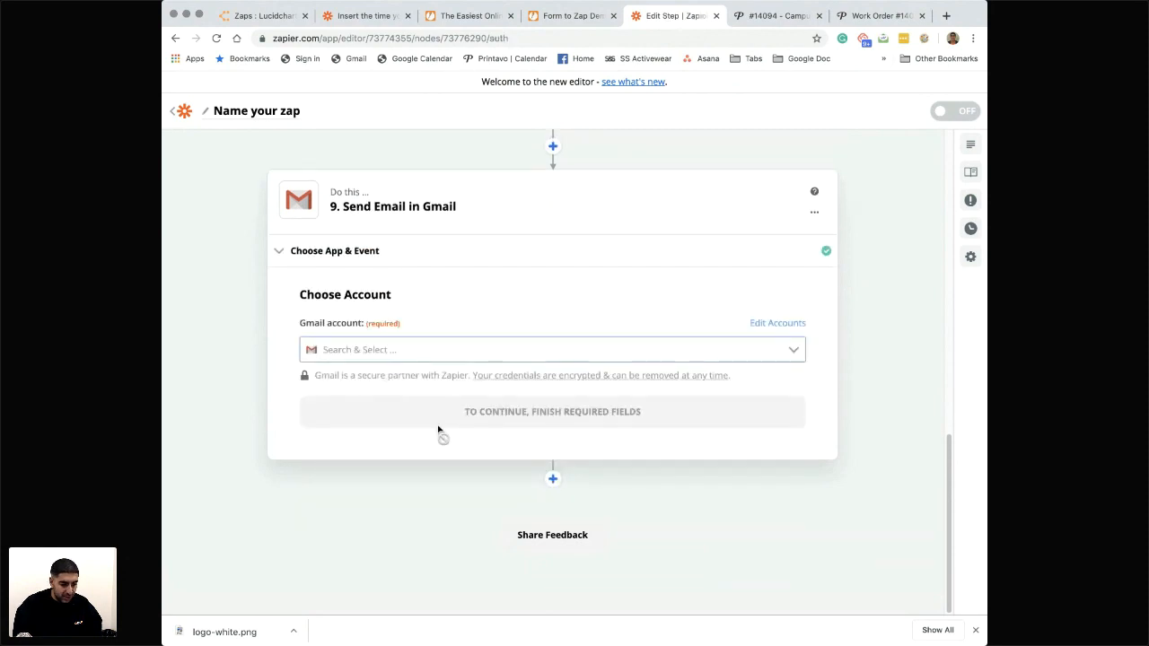
# - Select the Campus Ink info account as the Gmail account and proceed to customizing the email
pyautogui.click(417, 350)
pyautogui.click(404, 387)
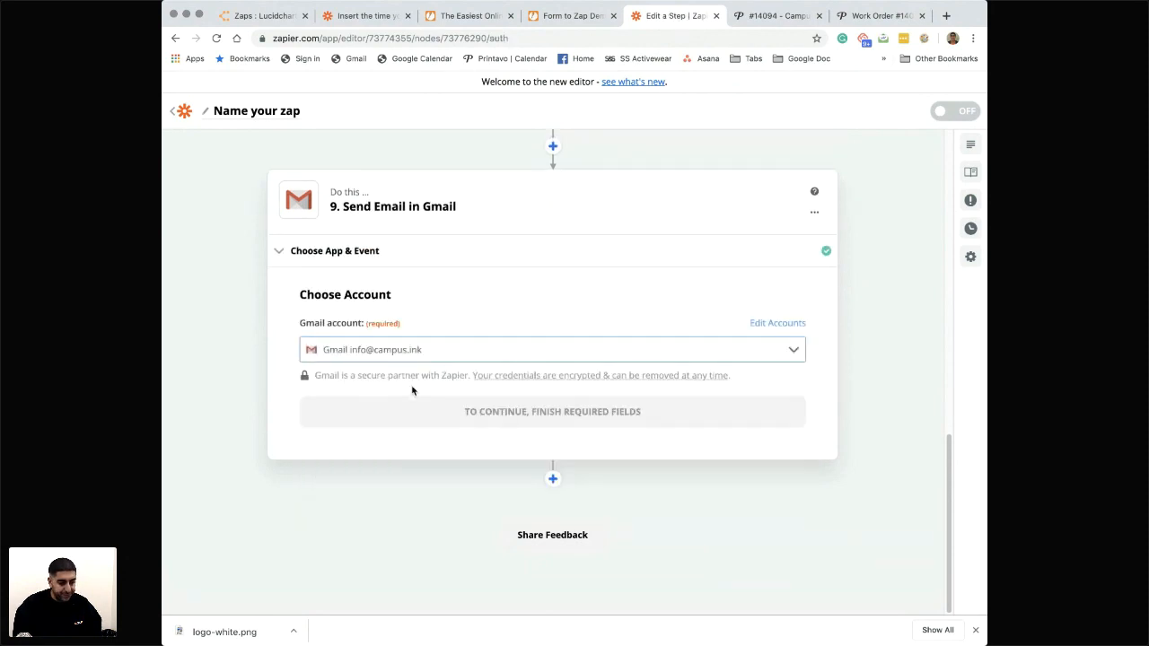
pyautogui.click(523, 411)
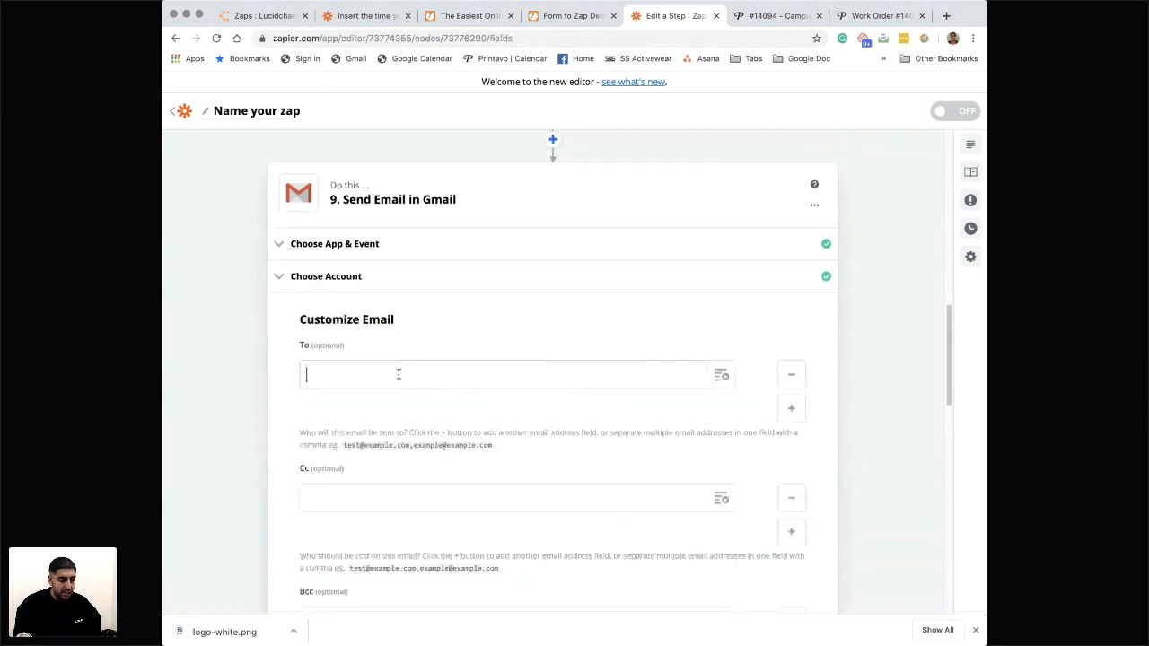
# - Map the E Mail field from the New Submission step as the email's recipient
pyautogui.click(721, 375)
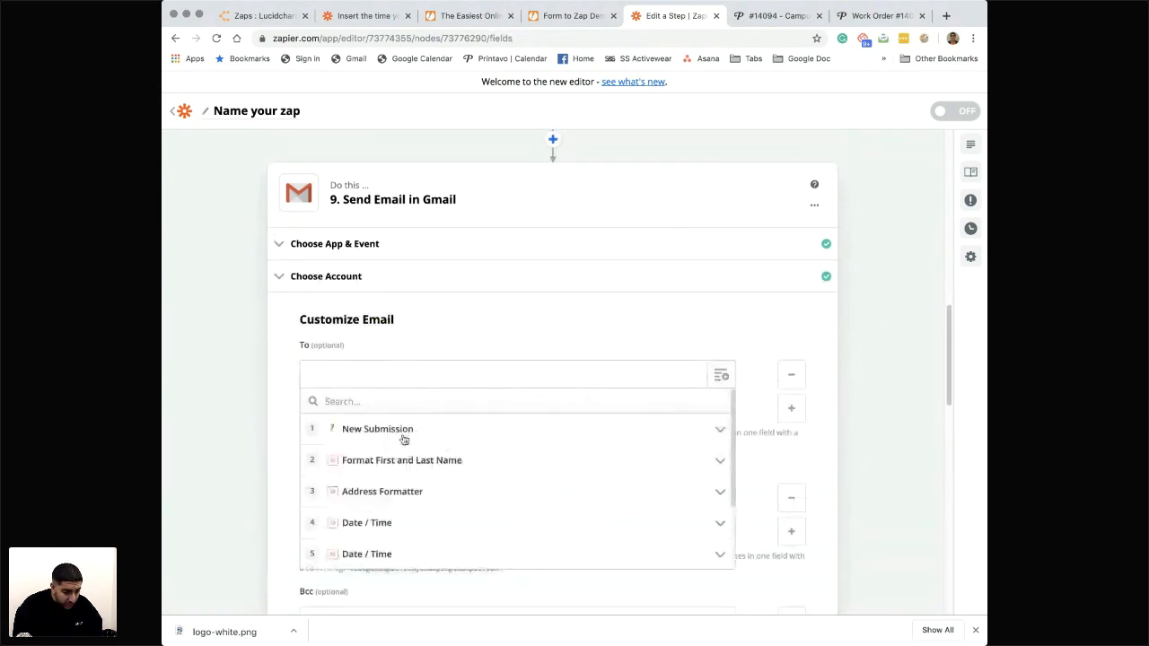
pyautogui.click(404, 430)
pyautogui.click(421, 458)
pyautogui.click(395, 495)
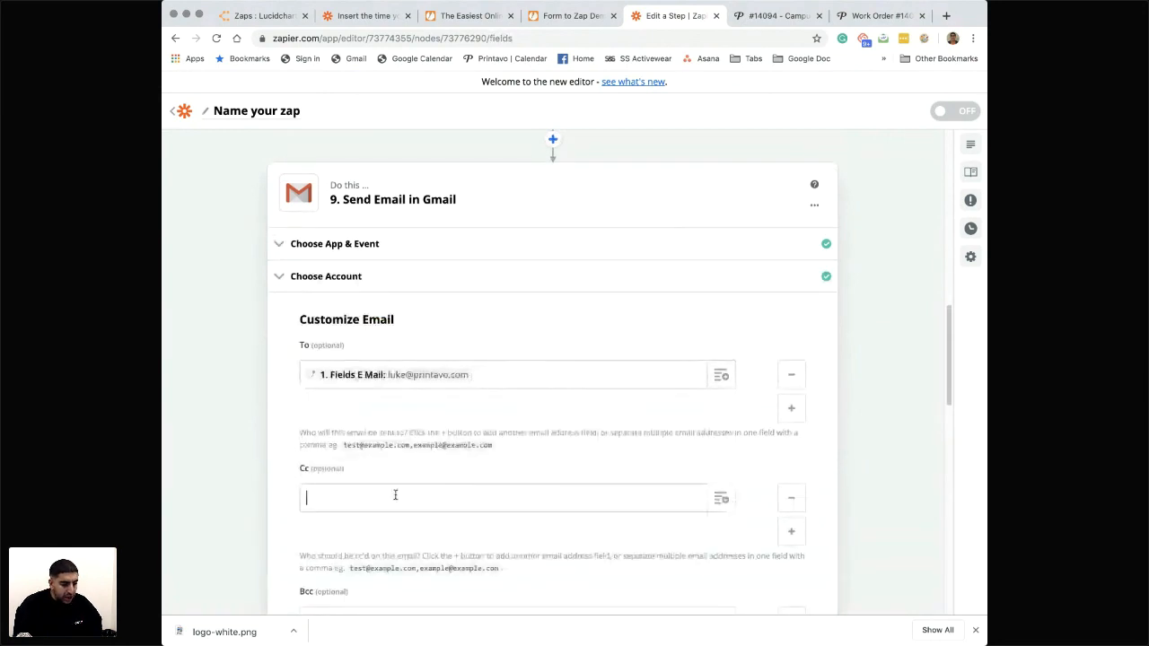
# - Examine the optional Cc, Bcc and From settings of the email, including the available sender addresses
pyautogui.scroll(-1, 395, 494)
pyautogui.scroll(-1, 395, 495)
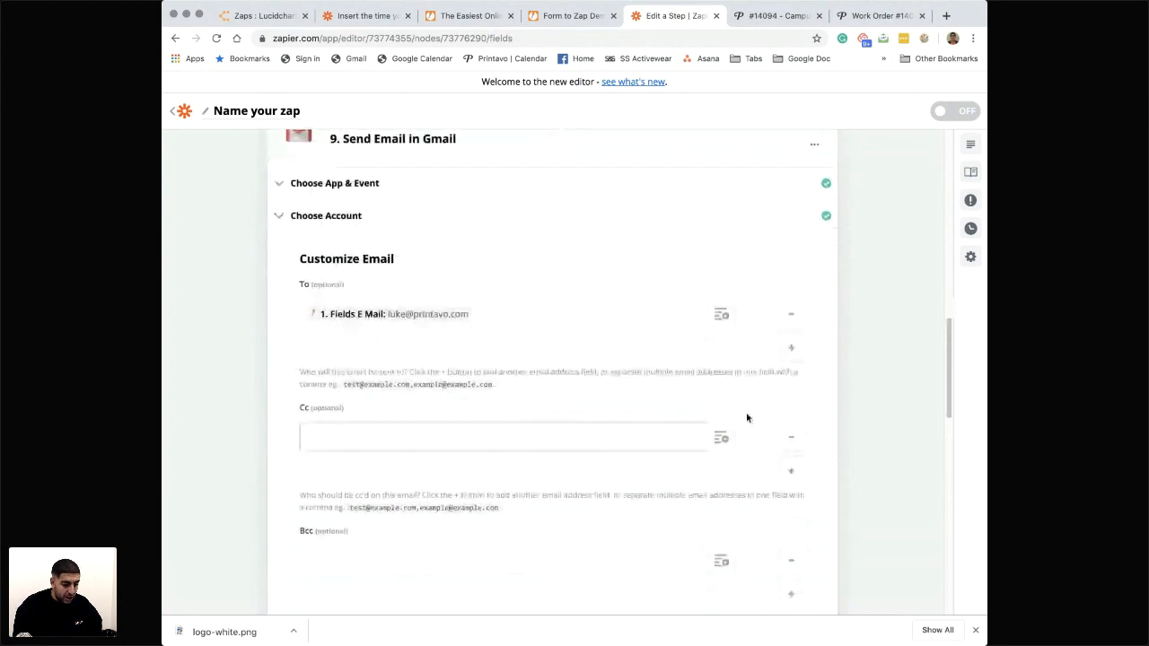
pyautogui.scroll(-1, 647, 441)
pyautogui.scroll(-2, 648, 443)
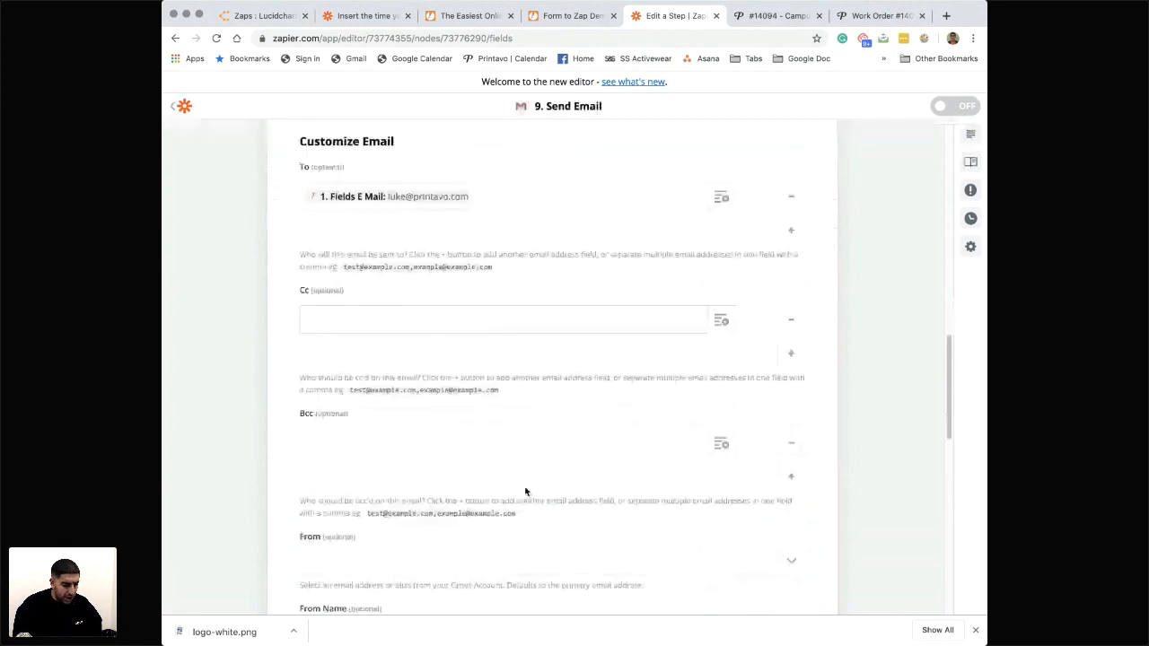
pyautogui.scroll(-1, 526, 492)
pyautogui.click(443, 495)
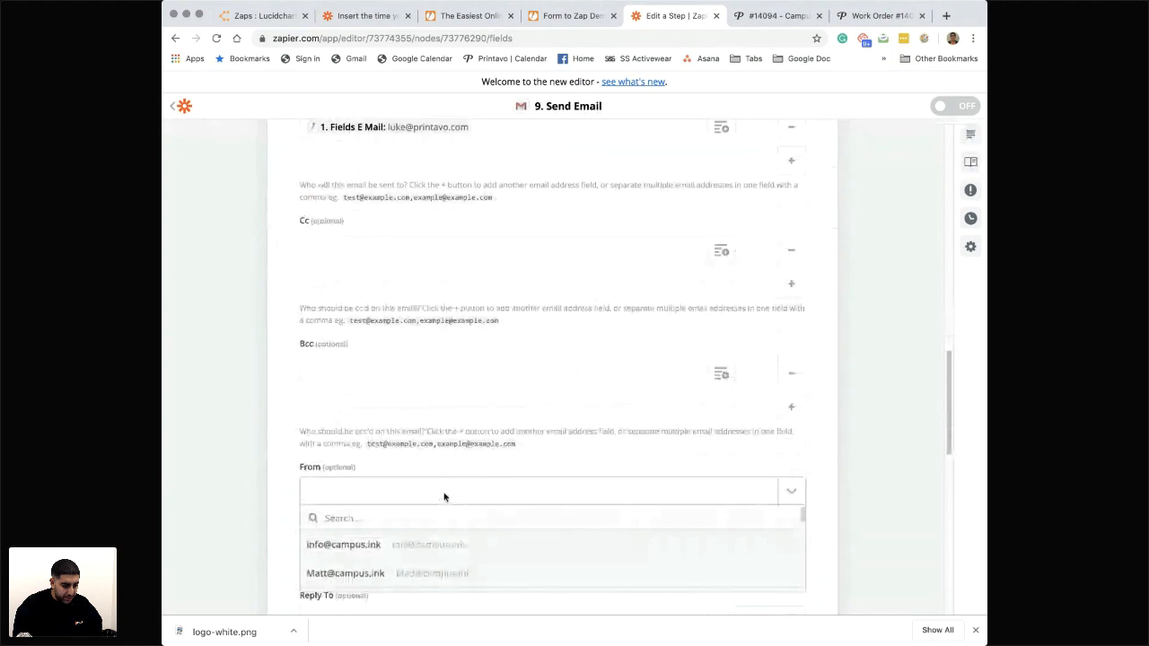
pyautogui.scroll(-1, 423, 517)
pyautogui.scroll(-5, 416, 524)
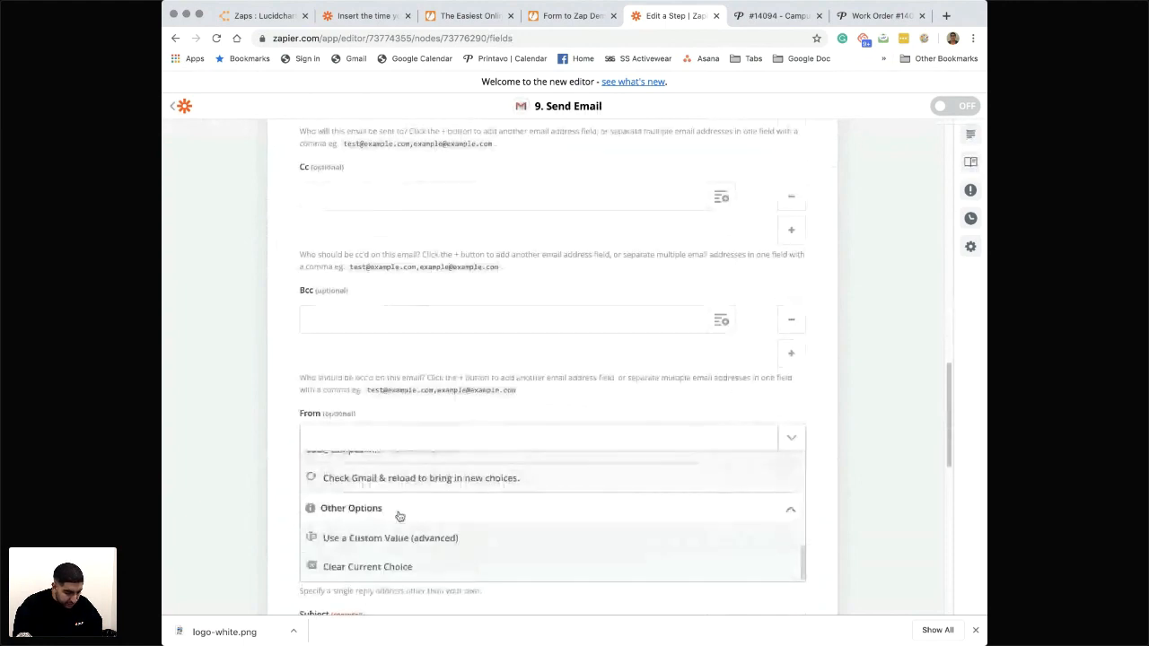
pyautogui.scroll(1, 399, 516)
pyautogui.scroll(-1, 400, 516)
pyautogui.click(266, 522)
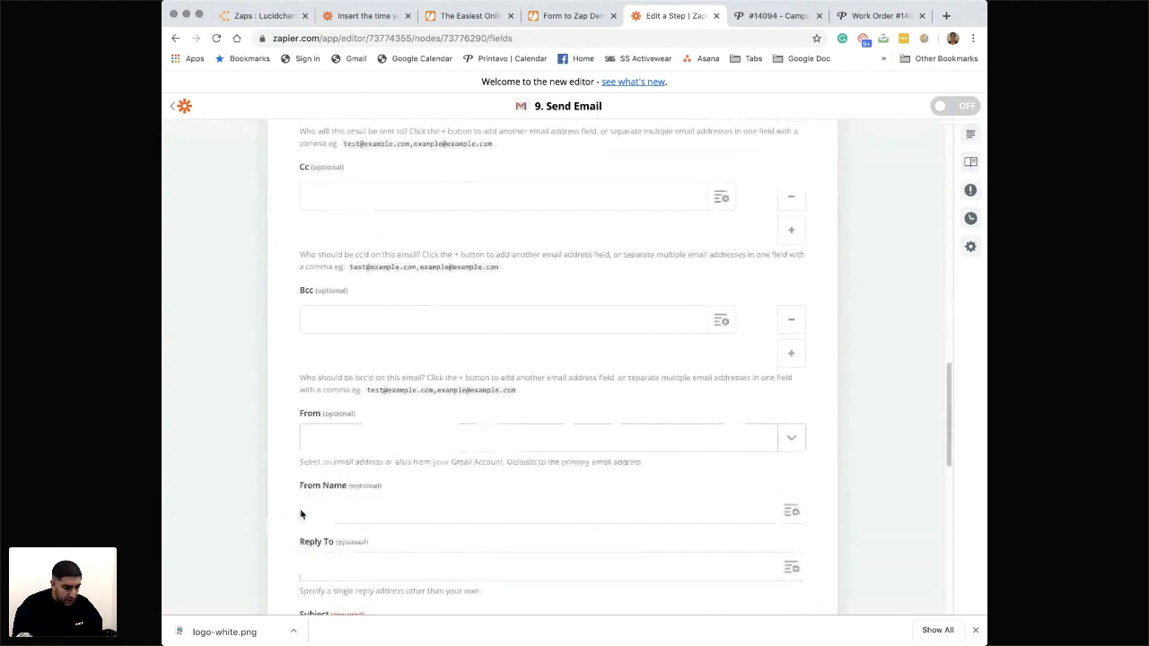
# - Set the email's From Name to "Campus Ink" and its subject to "We recieved your inquiry!"
pyautogui.scroll(-2, 305, 510)
pyautogui.click(374, 416)
pyautogui.write('Campus Ink')
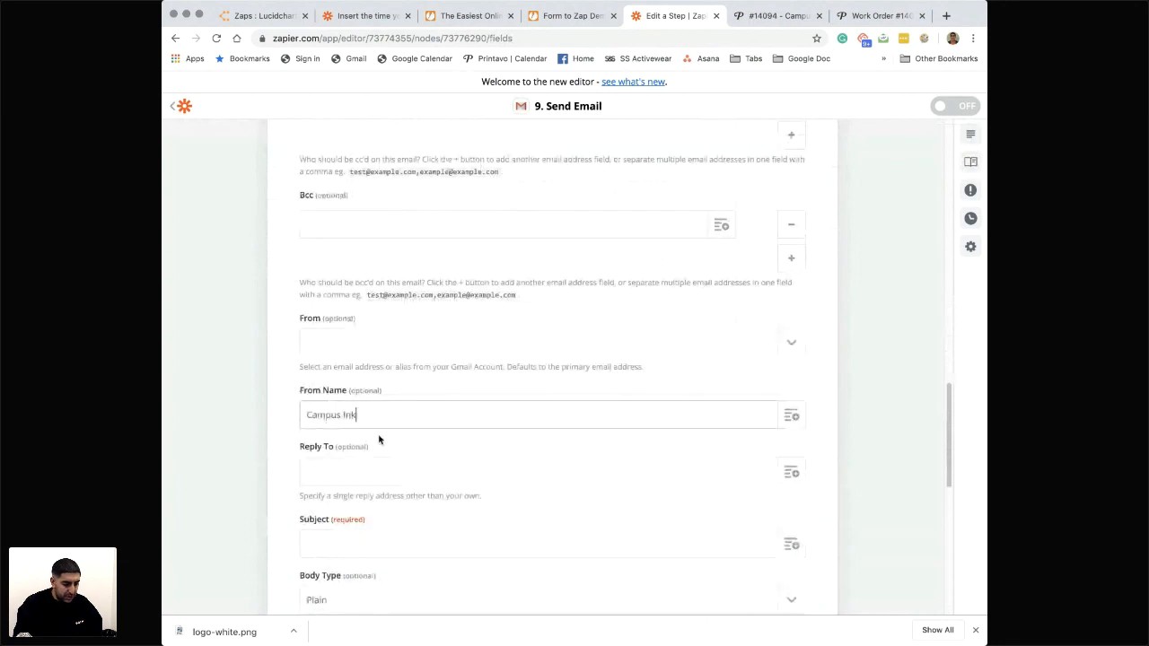
pyautogui.scroll(-4, 378, 439)
pyautogui.click(410, 382)
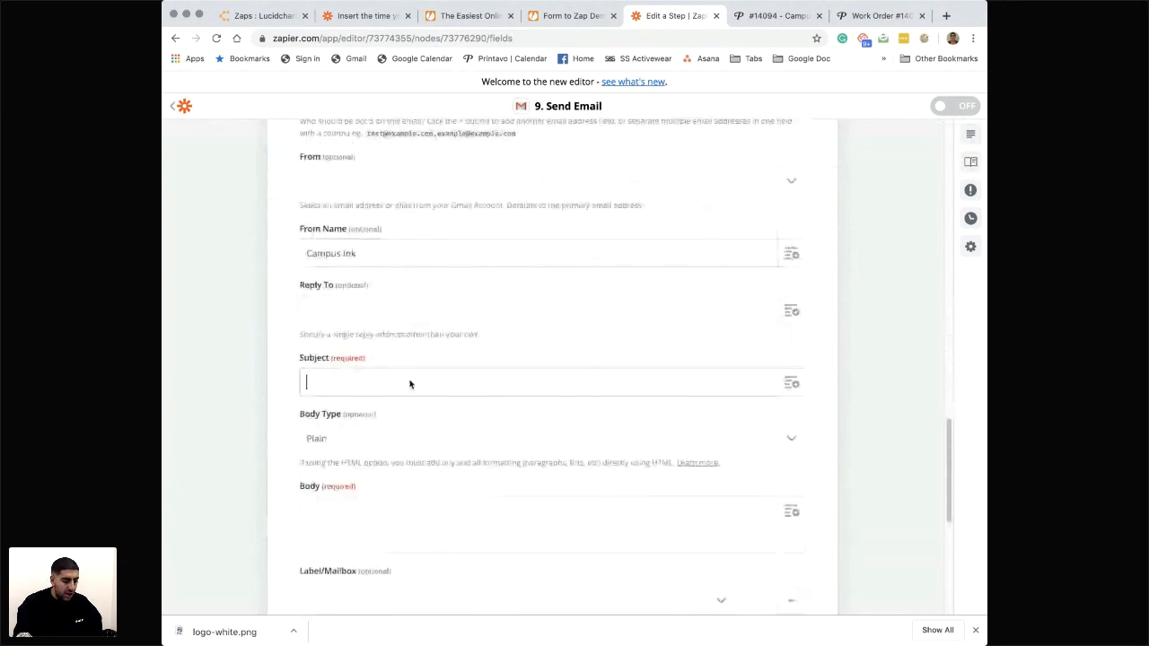
pyautogui.write('We recieved your inquiry!')
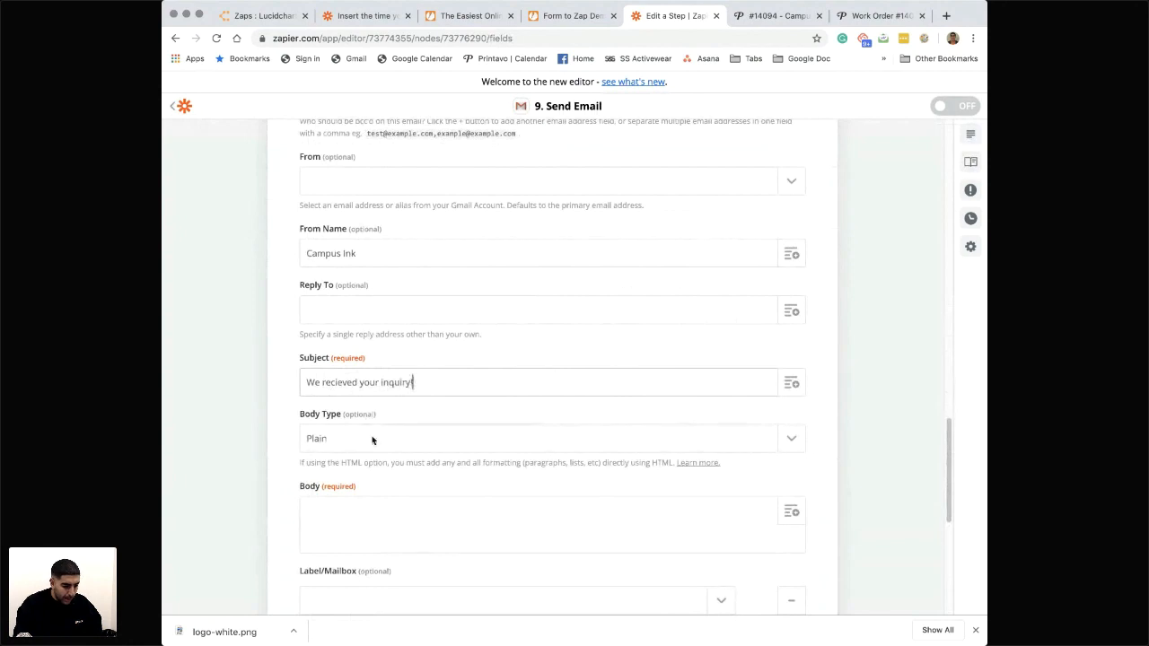
# - Start the email body with "Hi", followed by Output Item 1 from the Format First and Last Name step and a comma
pyautogui.click(333, 521)
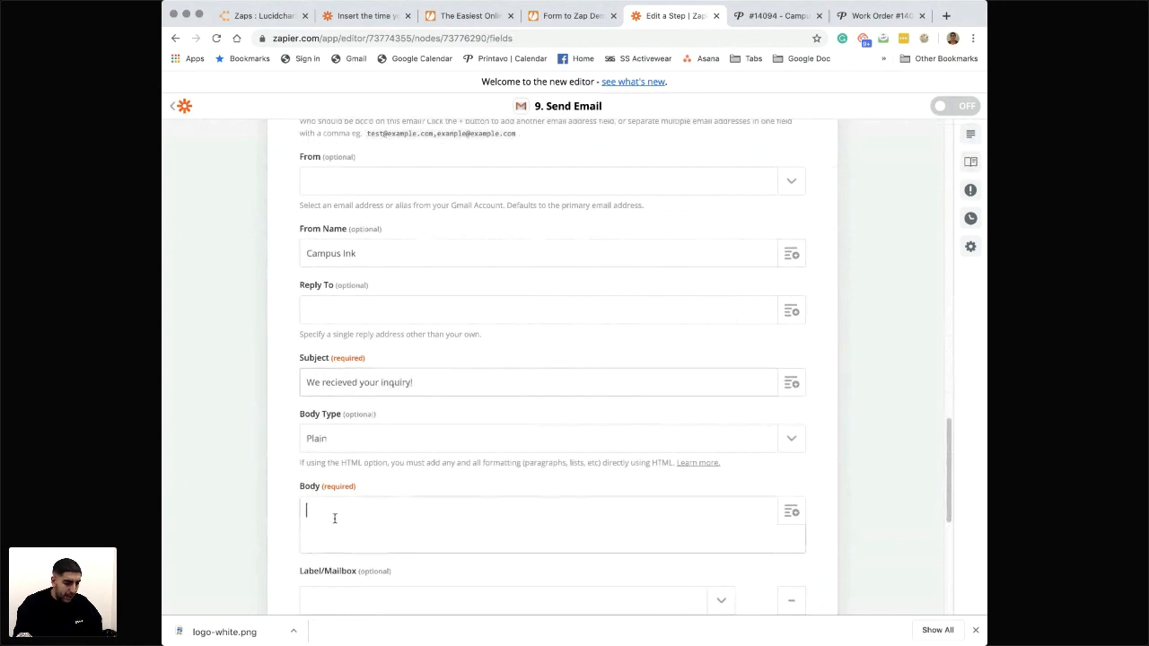
pyautogui.write('Hi')
pyautogui.click(789, 511)
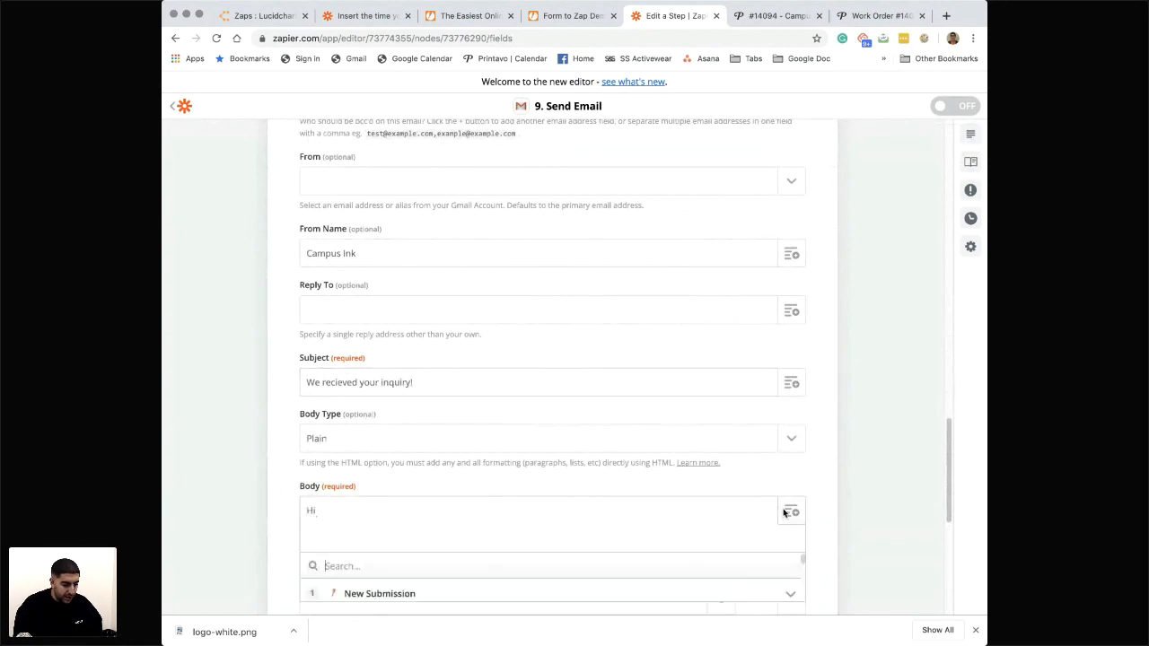
pyautogui.scroll(-3, 569, 549)
pyautogui.click(414, 492)
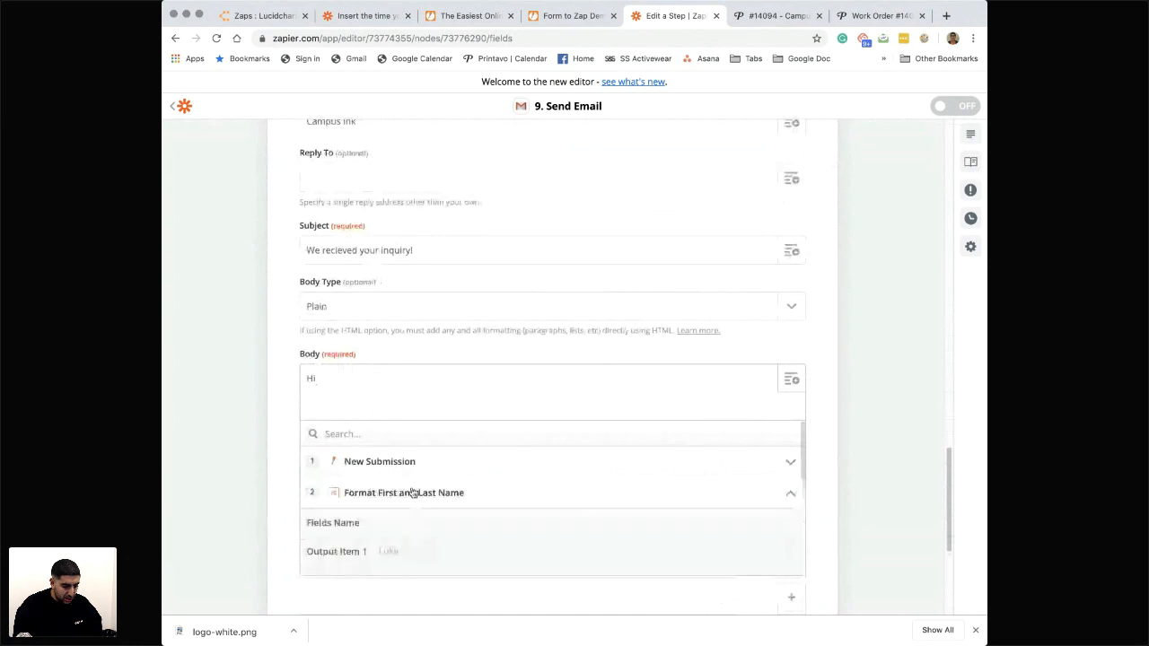
pyautogui.click(393, 538)
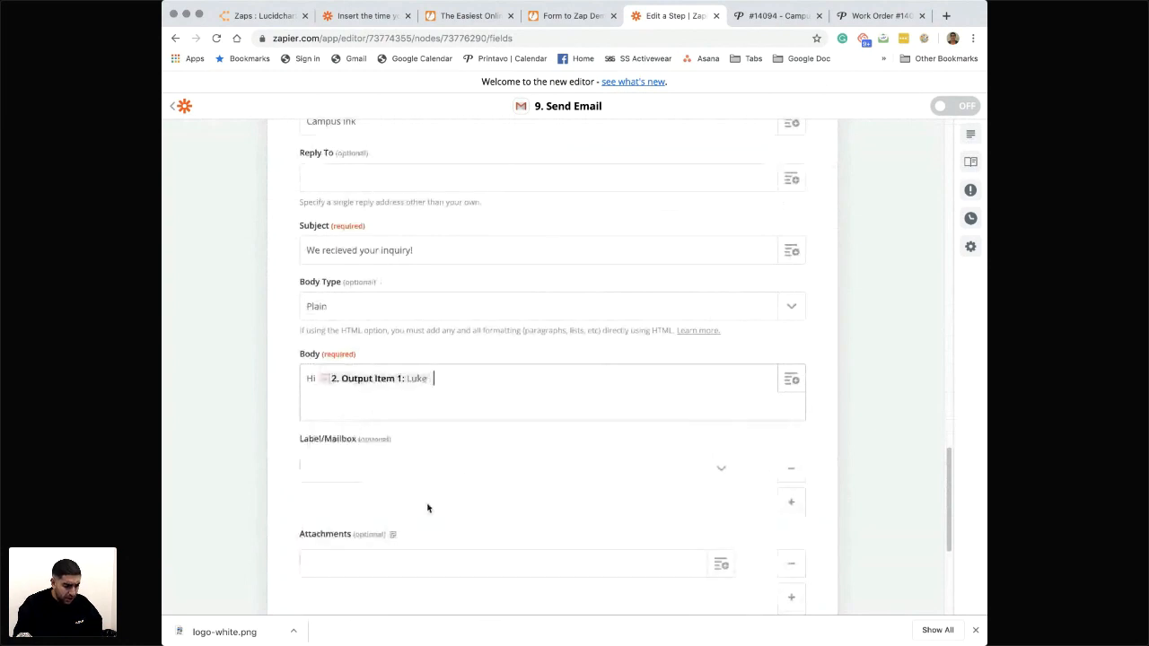
pyautogui.write(',')
pyautogui.press('Return')
pyautogui.press('Return')
# - Add the body paragraph "Thanks so much for filling out a form on our site. One of our team members will be with you shortly."
pyautogui.write('Thanks so')
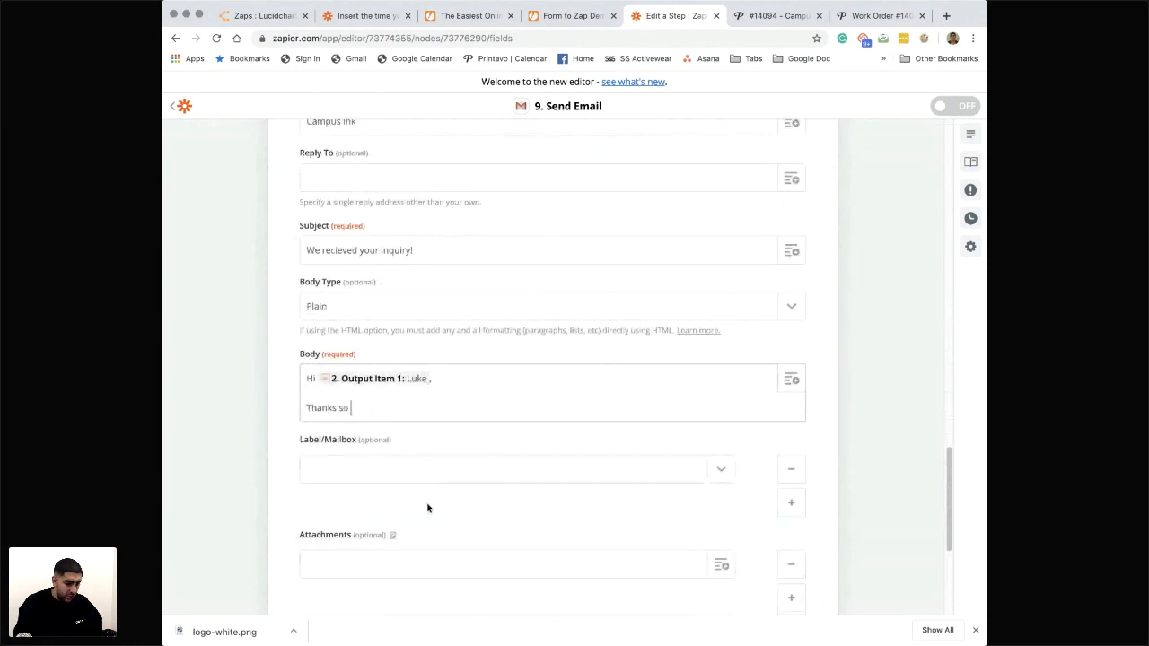
pyautogui.write(' much for filling out a form')
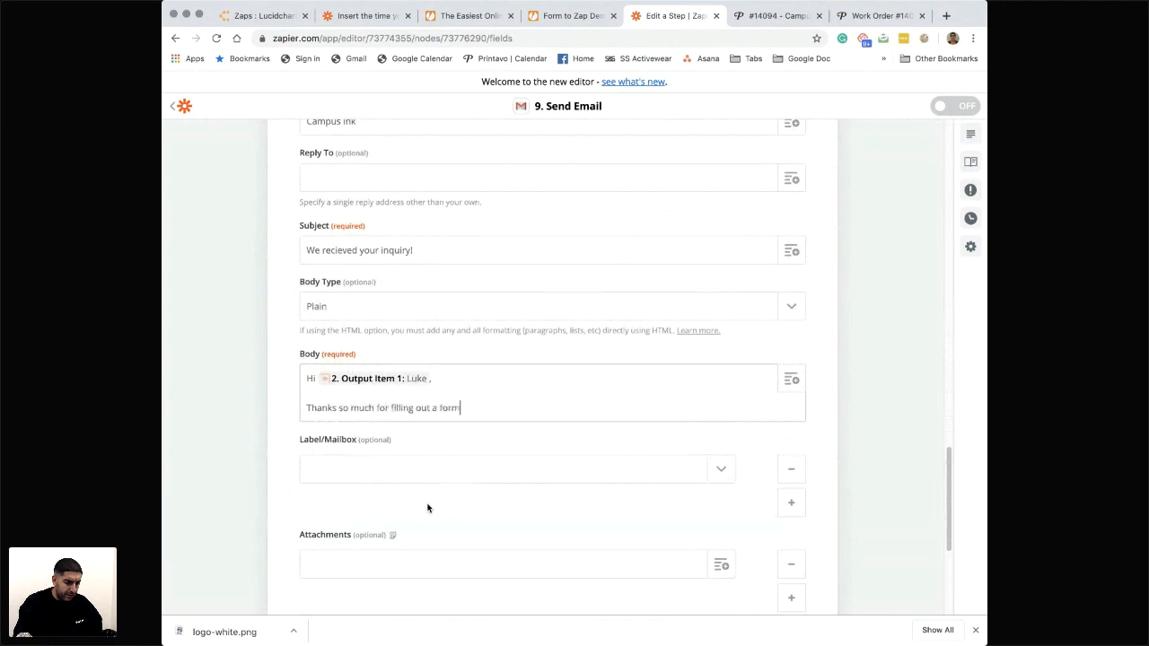
pyautogui.write(' on our site. One')
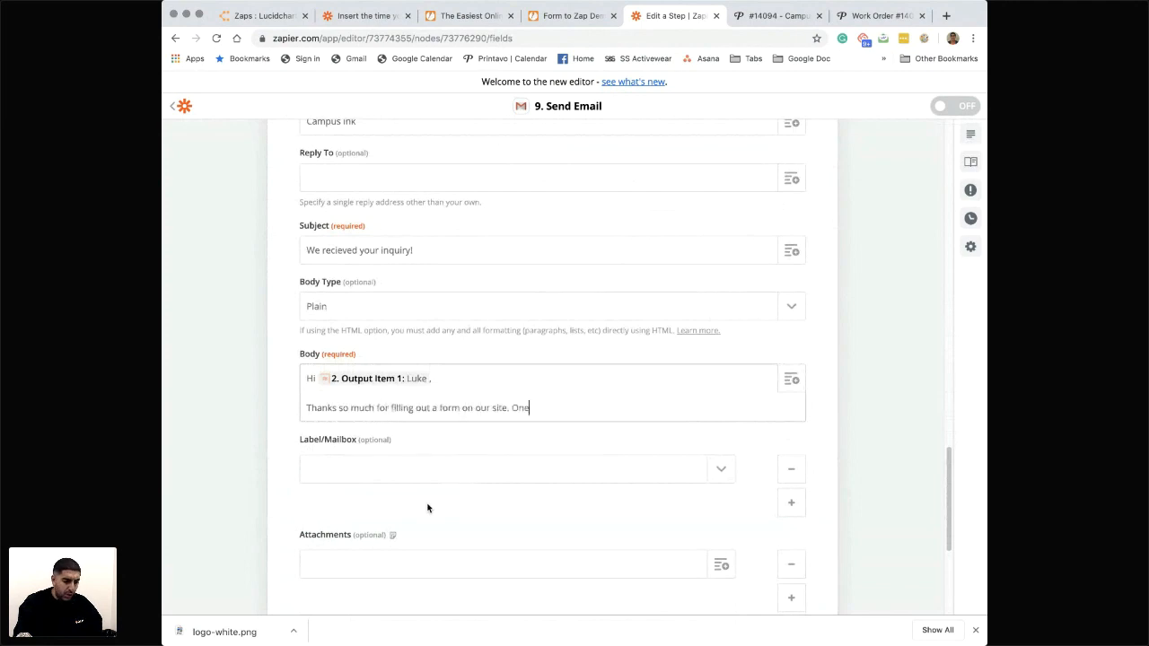
pyautogui.write(' of our team members will be with you shorutl')
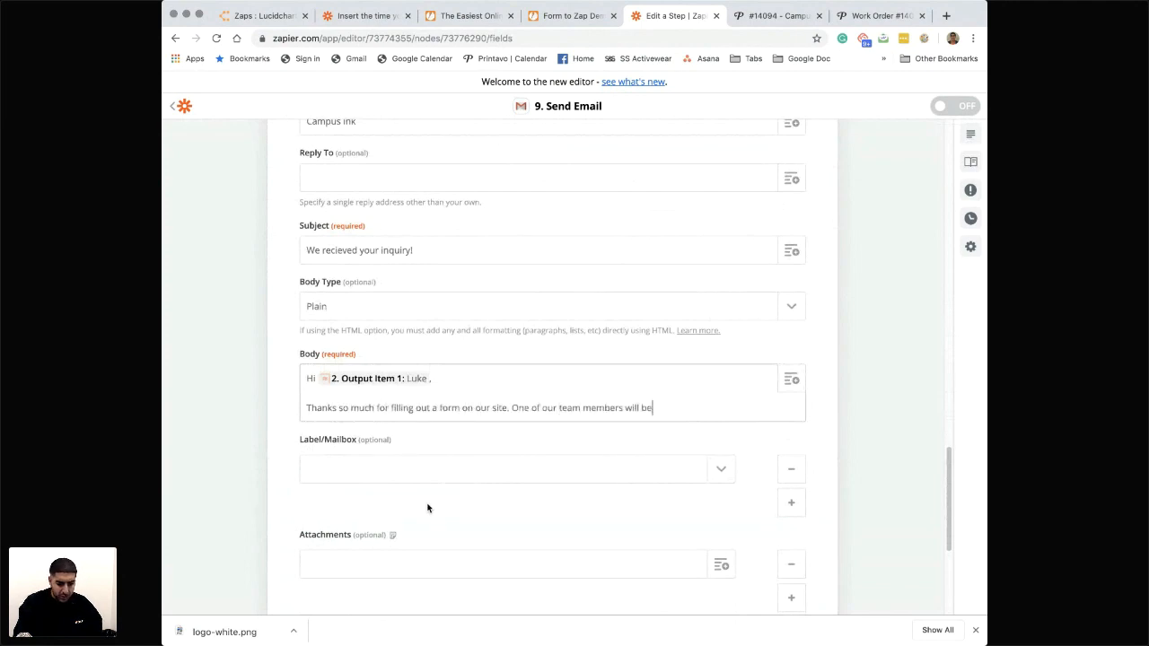
pyautogui.press('BackSpace')
pyautogui.press('BackSpace')
pyautogui.press('BackSpace')
pyautogui.write('tly.')
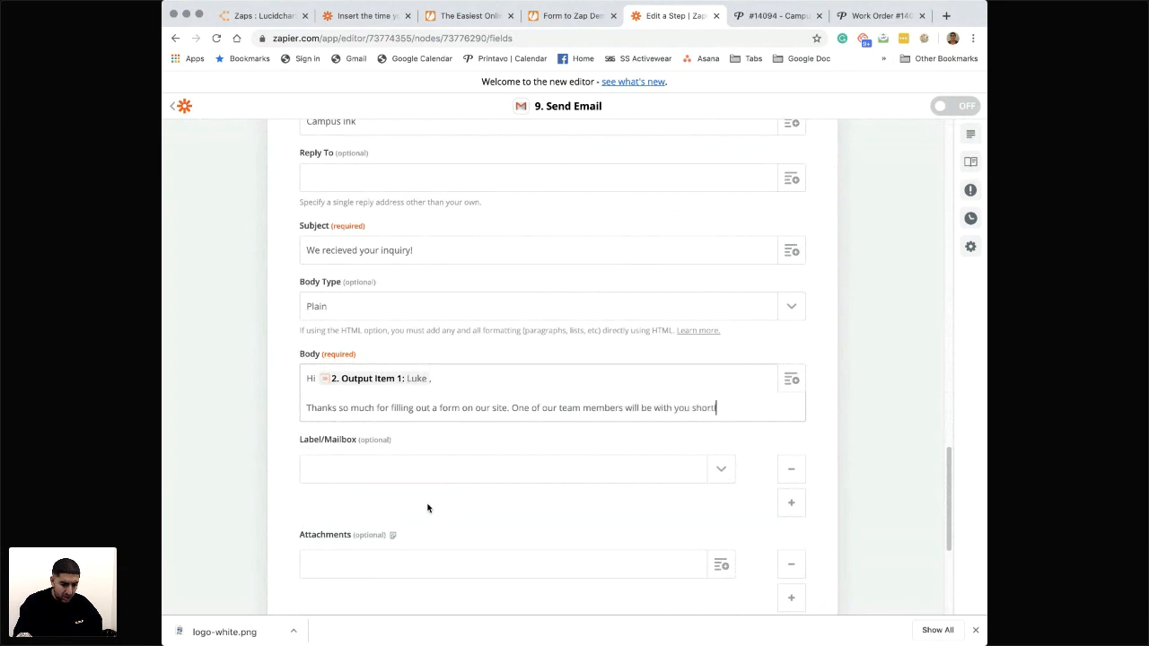
pyautogui.press('Return')
pyautogui.press('Return')
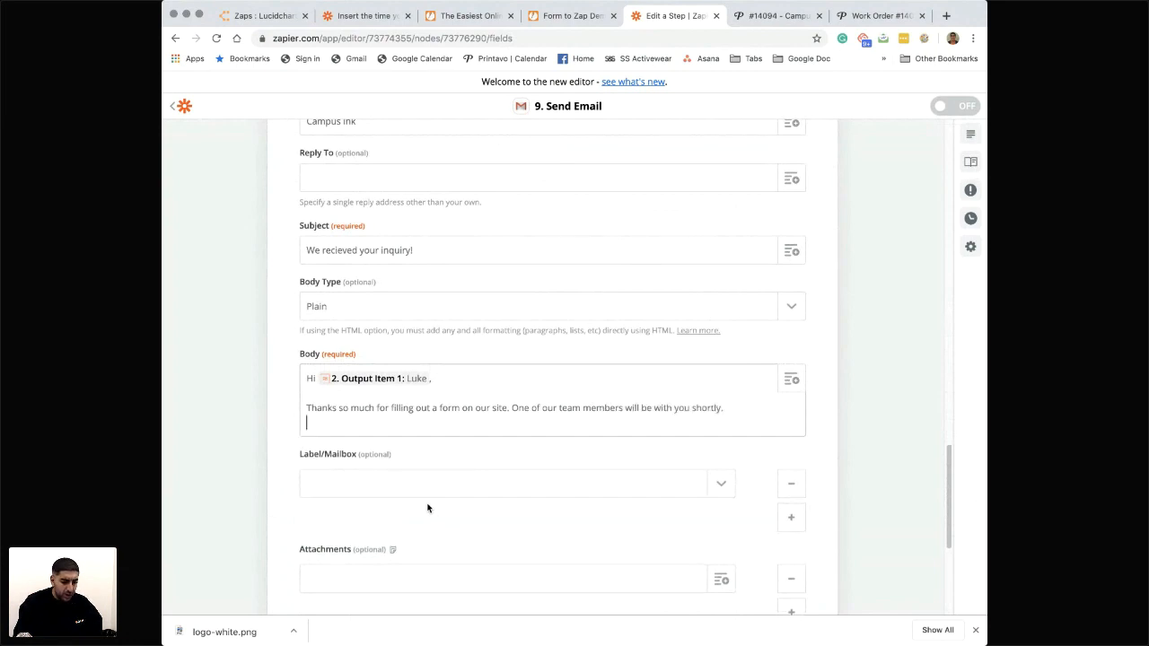
# - Add the body paragraph "While we get a quote ready for you, please read over our FAQ and guide to placing a perfect order."
pyautogui.write('While we get a quote ready for you')
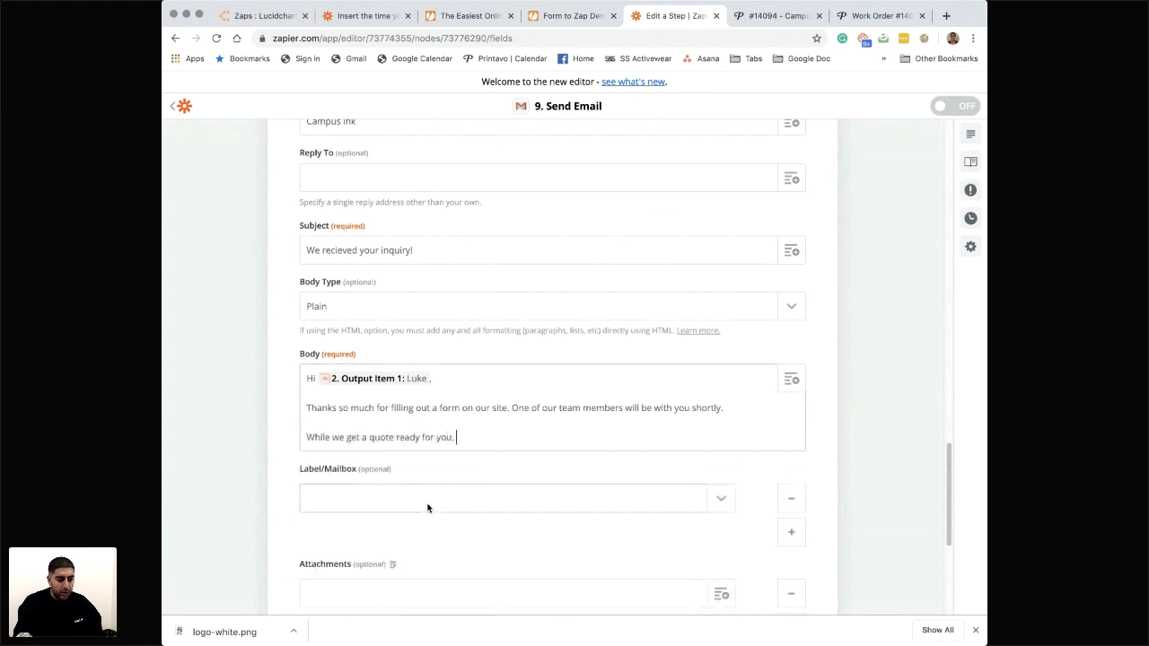
pyautogui.write(', please read o')
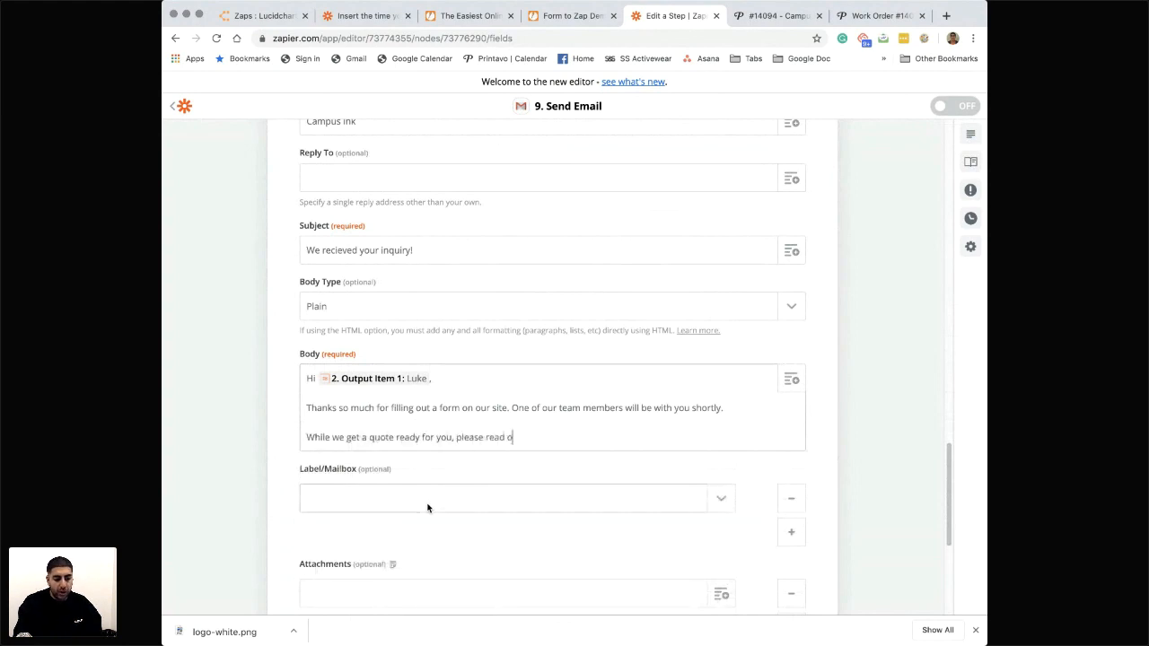
pyautogui.write('ver our F')
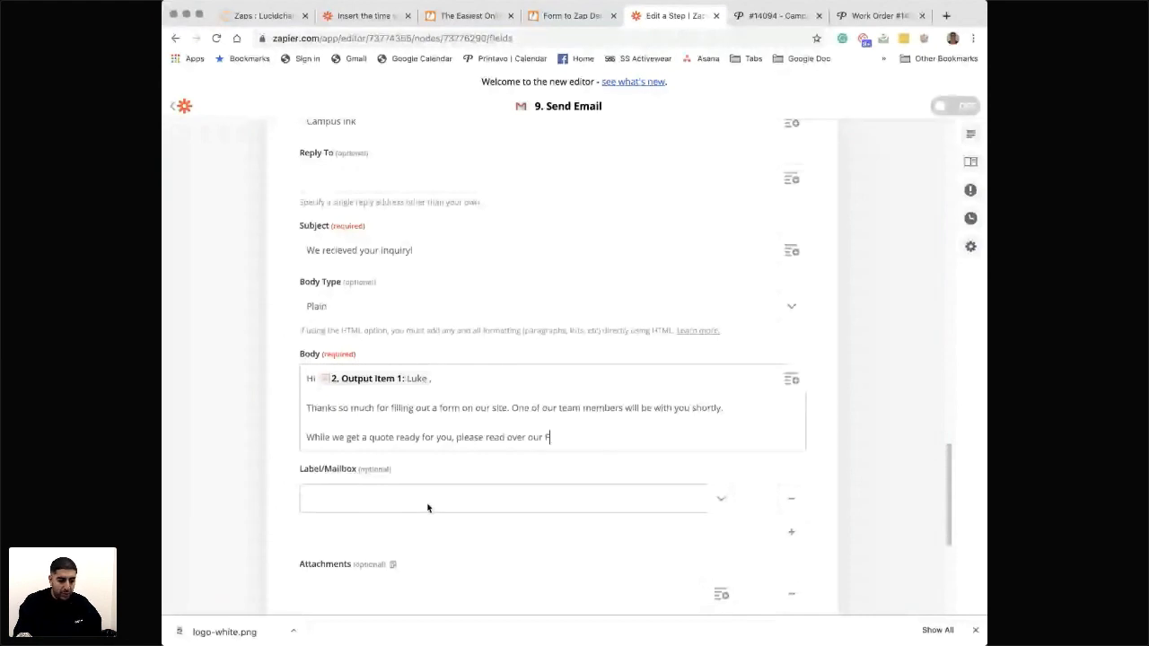
pyautogui.write('AQ and guide to plac')
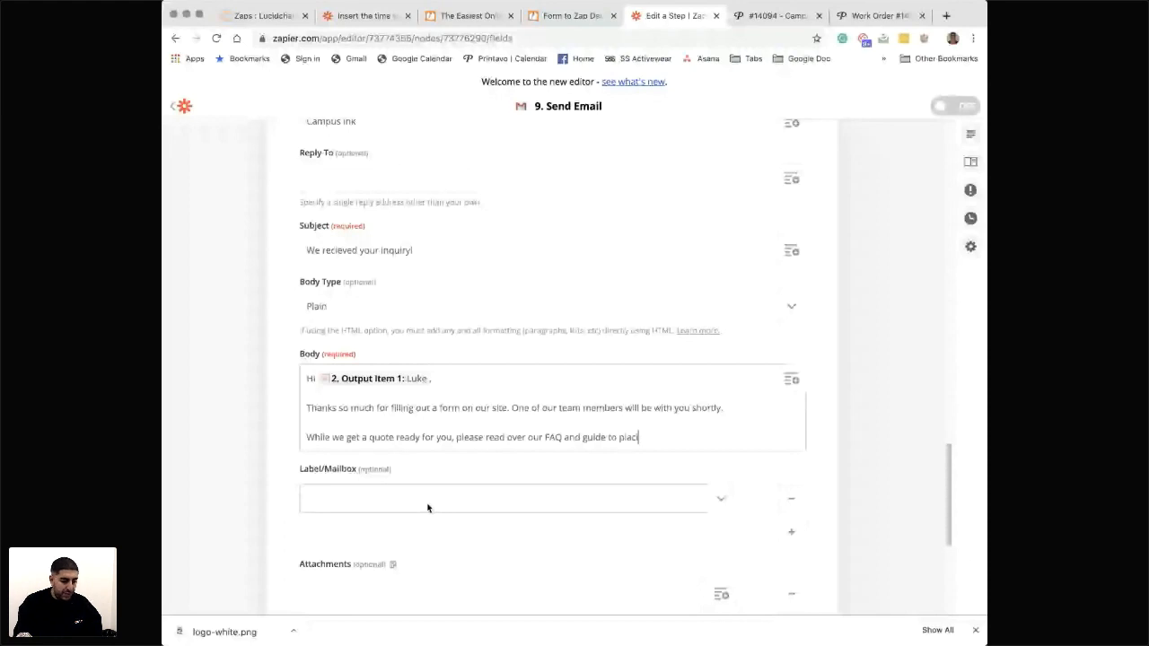
pyautogui.write('ing a perfect order.')
pyautogui.press('Return')
pyautogui.press('Return')
# - Add the line "This will help speed up the process." to the email body as a separate paragraph
pyautogui.write('This wi')
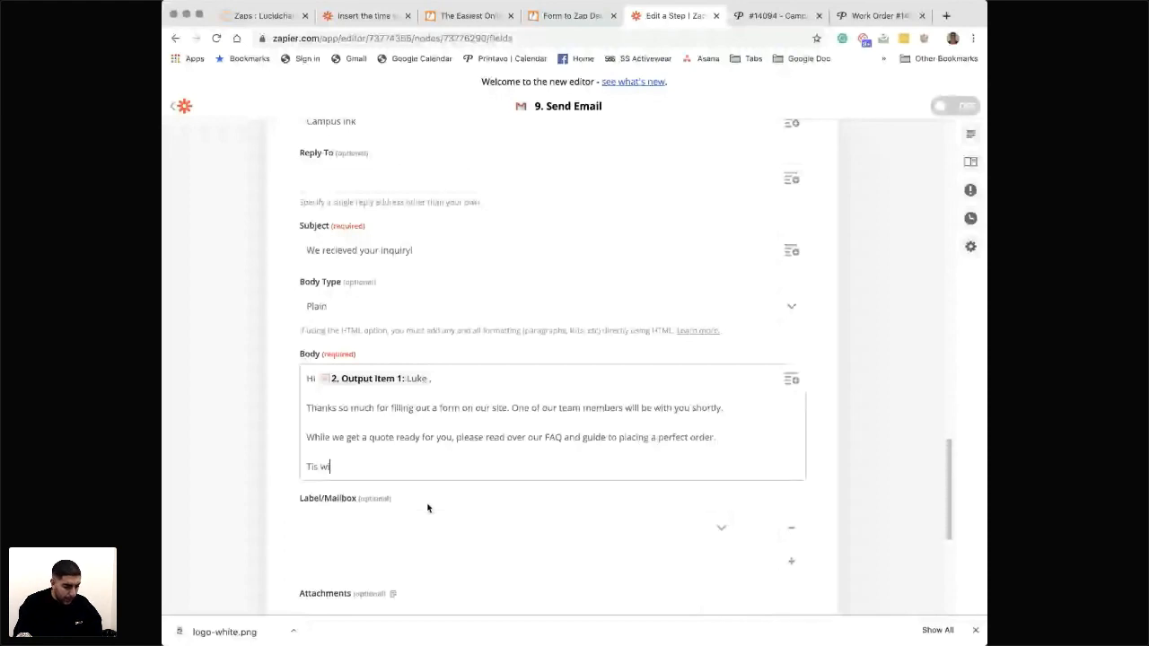
pyautogui.write('ll he')
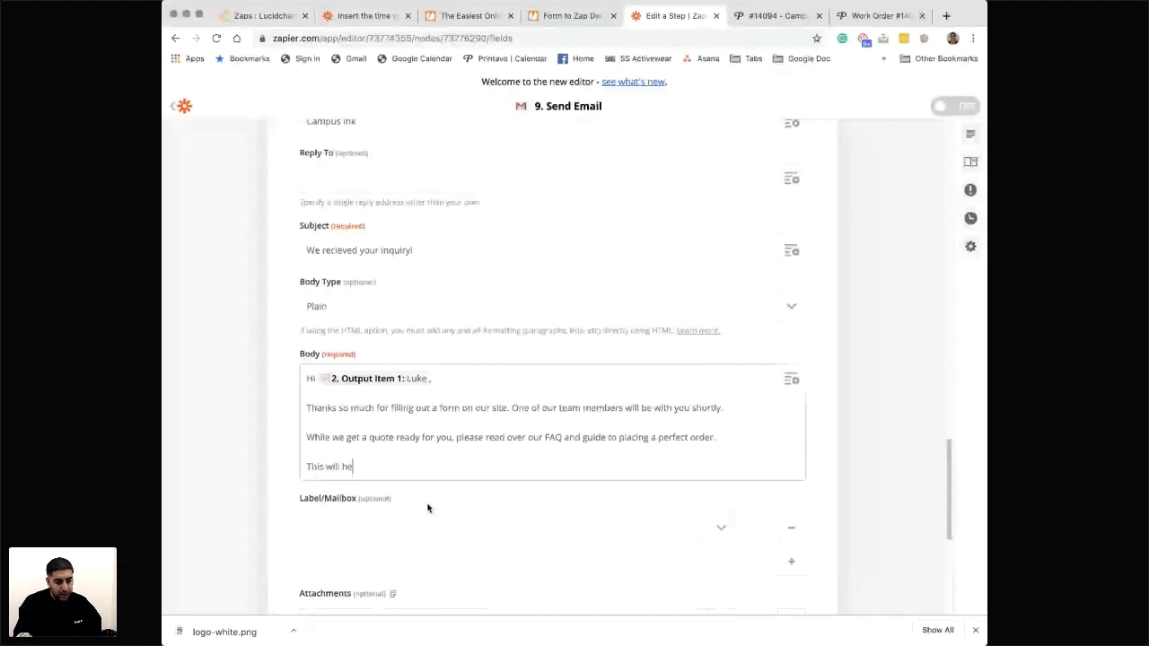
pyautogui.write('lp speed up the process.')
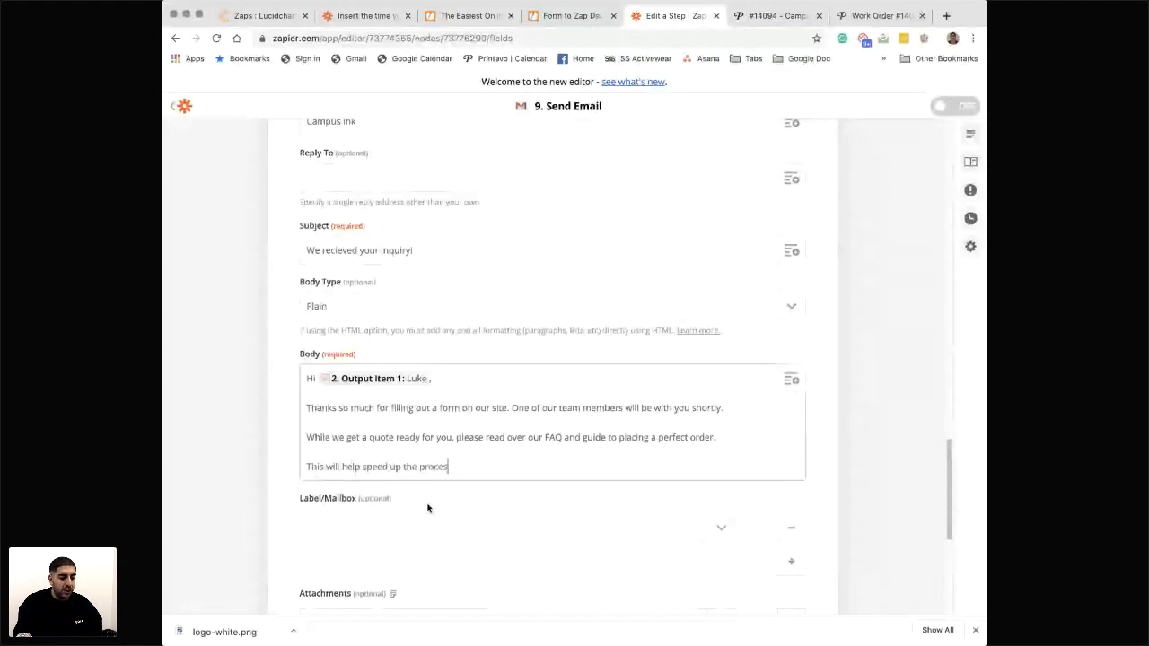
pyautogui.press('Return')
pyautogui.press('Return')
# - End the email body with "If this is a rush order, please call us immediately at" followed by the shop's phone number
pyautogui.write('If this is a rush')
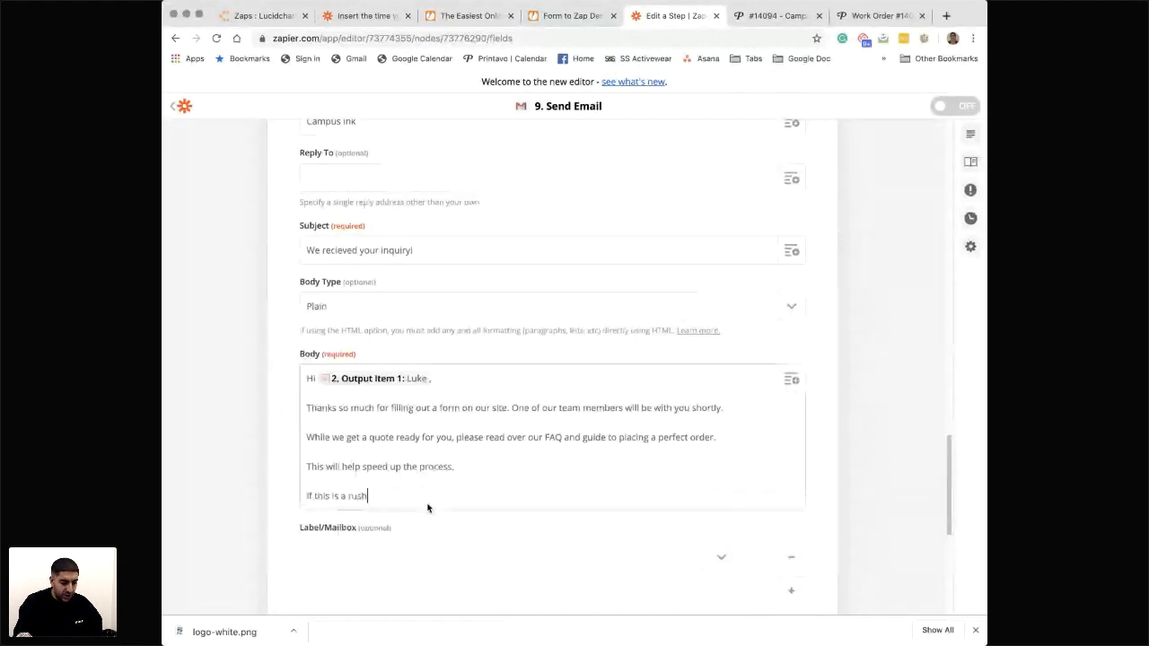
pyautogui.write(' order, please c')
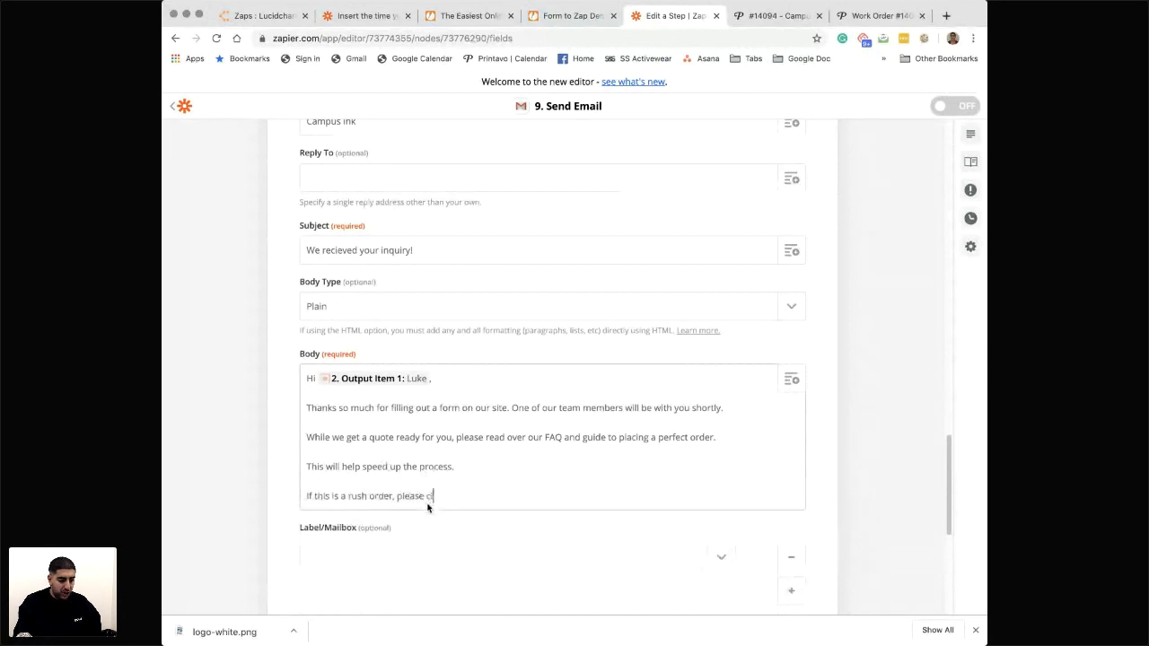
pyautogui.write('all us imm')
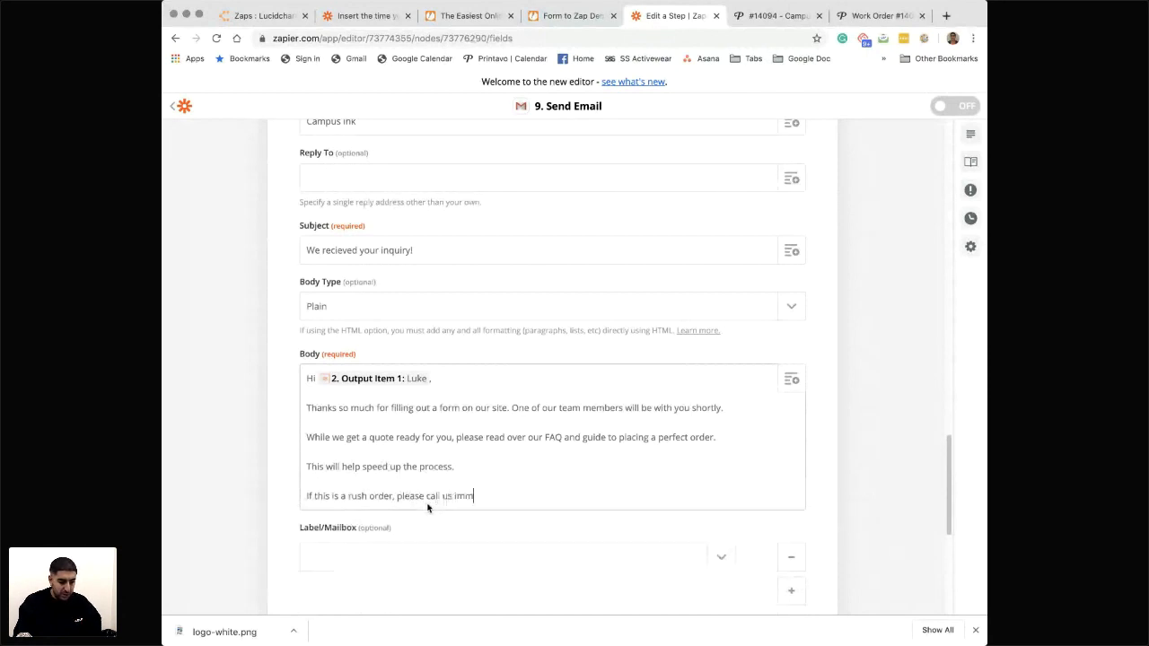
pyautogui.write('ediately at 8315')
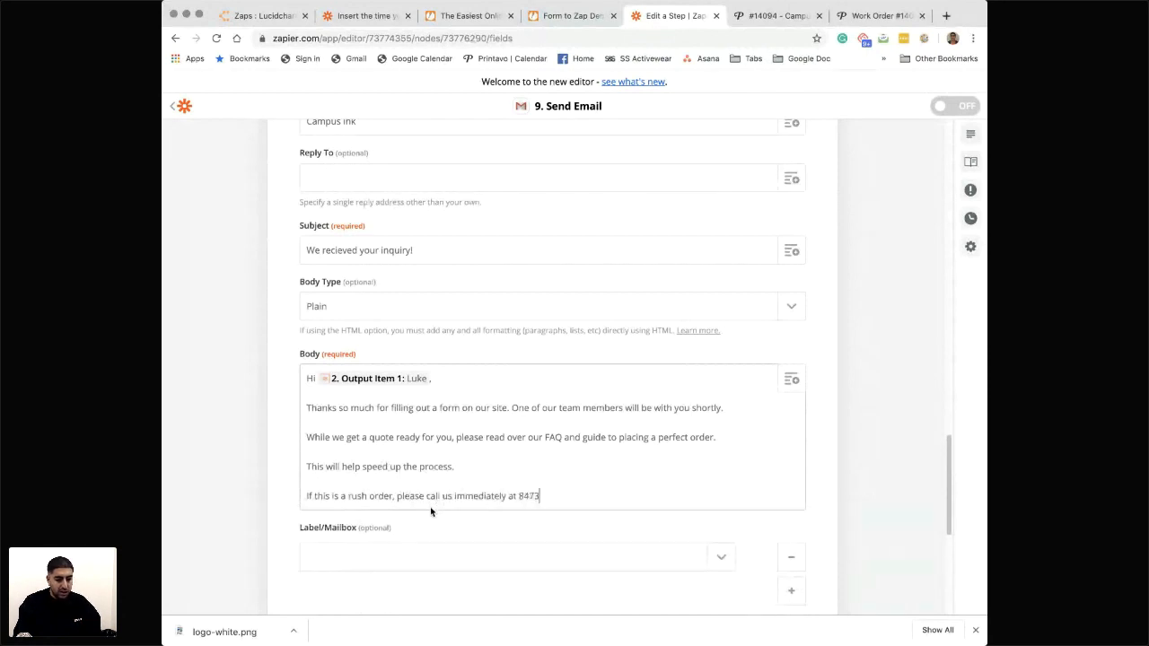
pyautogui.press('BackSpace')
pyautogui.press('BackSpace')
pyautogui.press('BackSpace')
pyautogui.press('BackSpace')
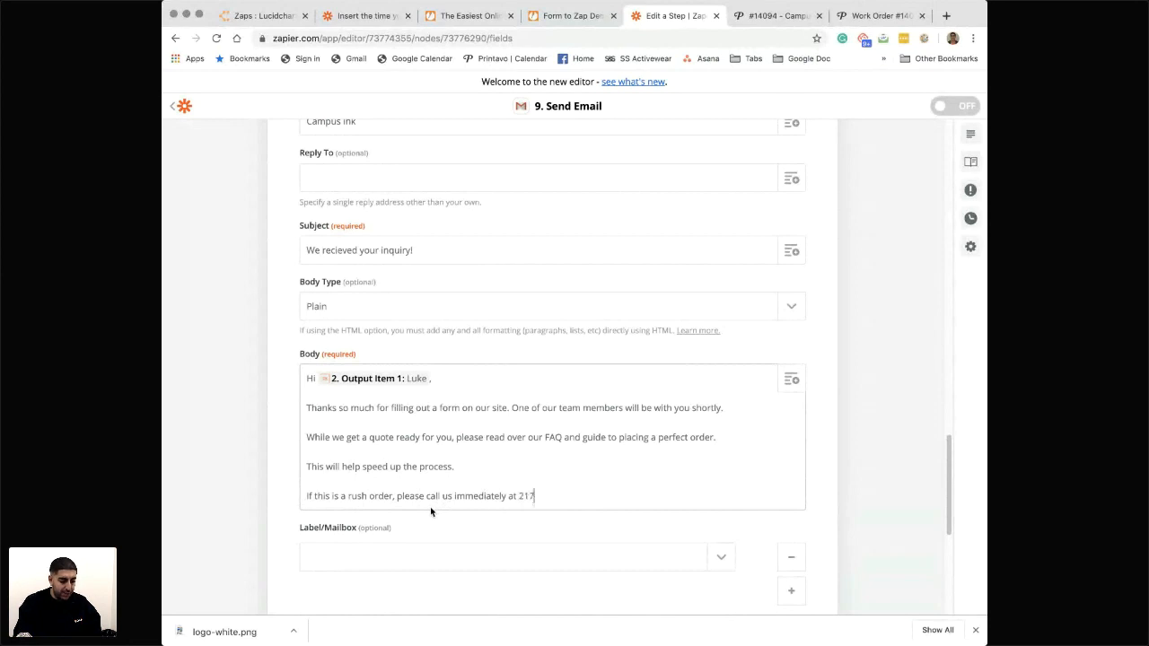
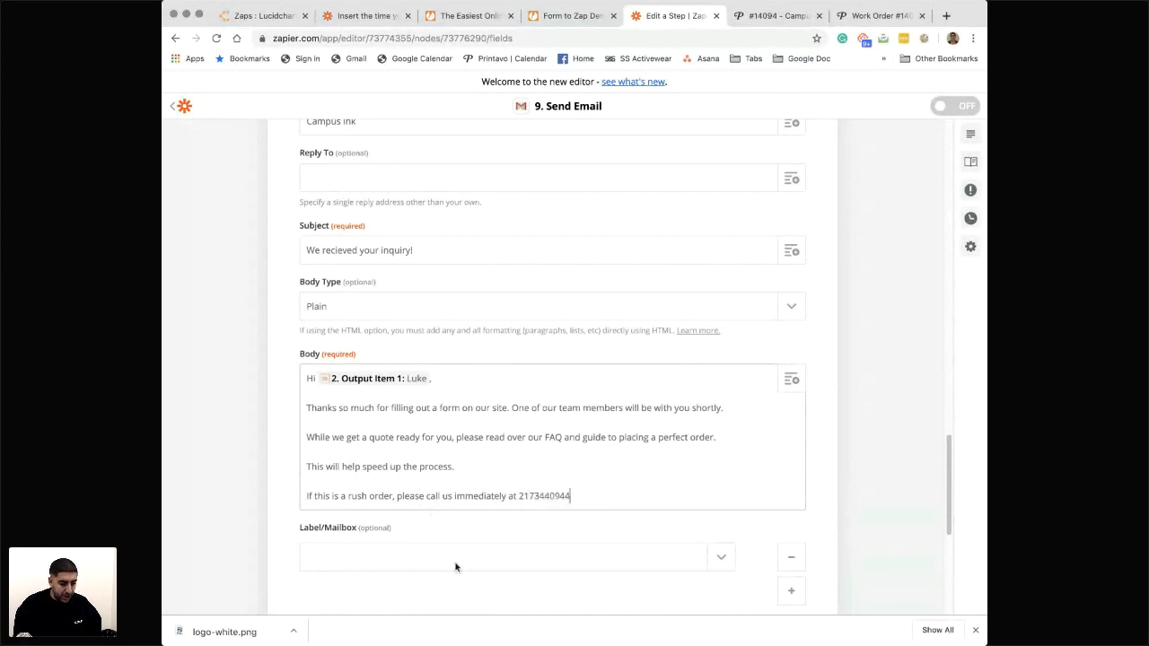
# - Continue to the Gmail step's test stage, review the data for the test email, and reopen the Customize Email section
pyautogui.scroll(-3, 456, 567)
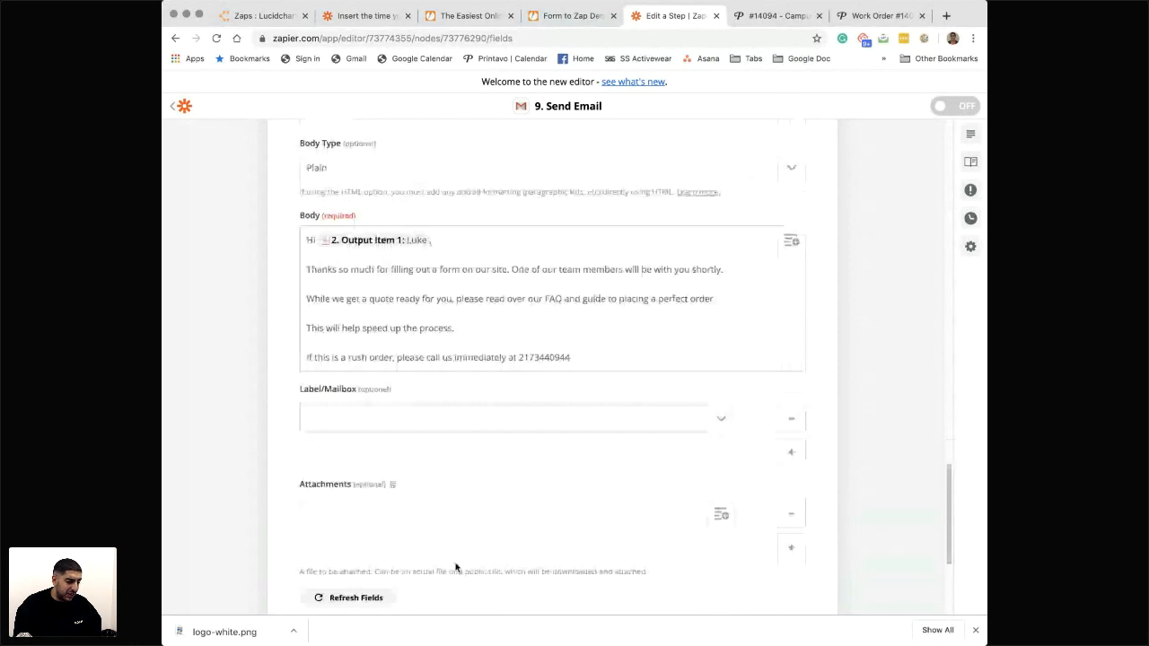
pyautogui.scroll(-3, 456, 568)
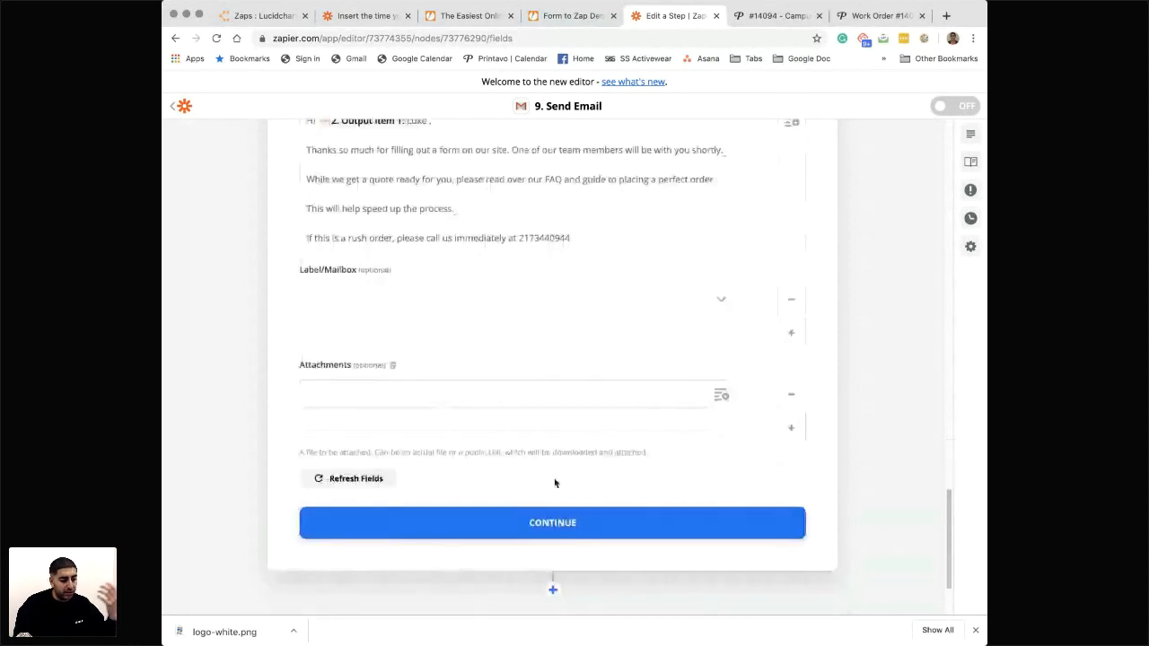
pyautogui.scroll(8, 555, 483)
pyautogui.scroll(-5, 526, 534)
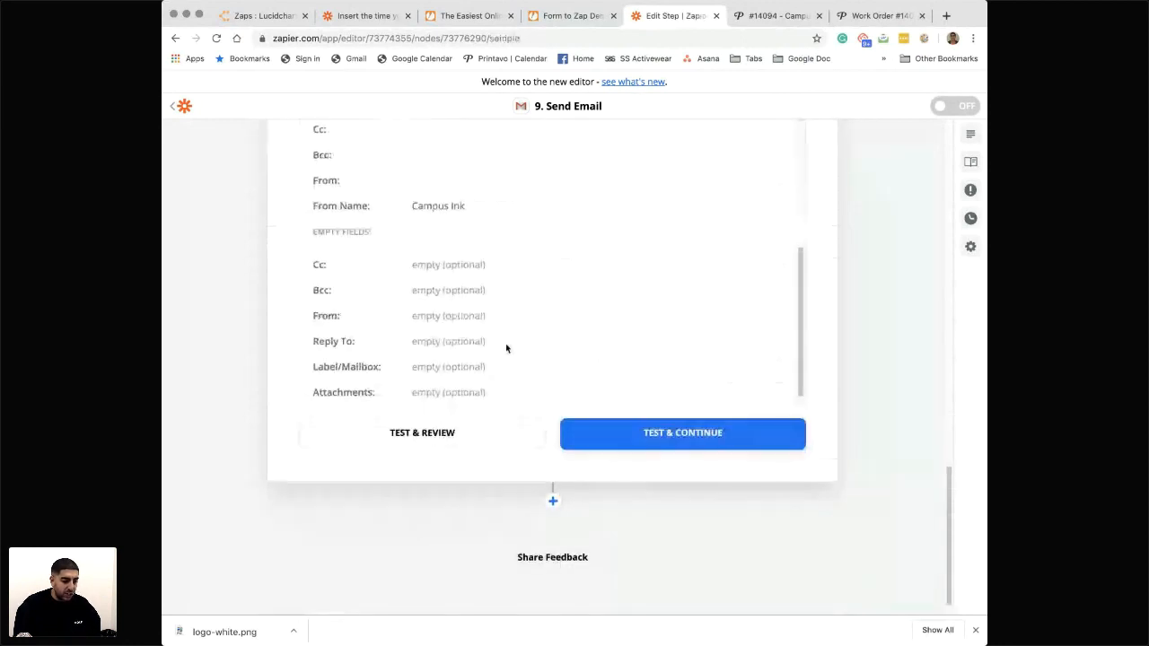
pyautogui.scroll(8, 507, 348)
pyautogui.scroll(-3, 575, 465)
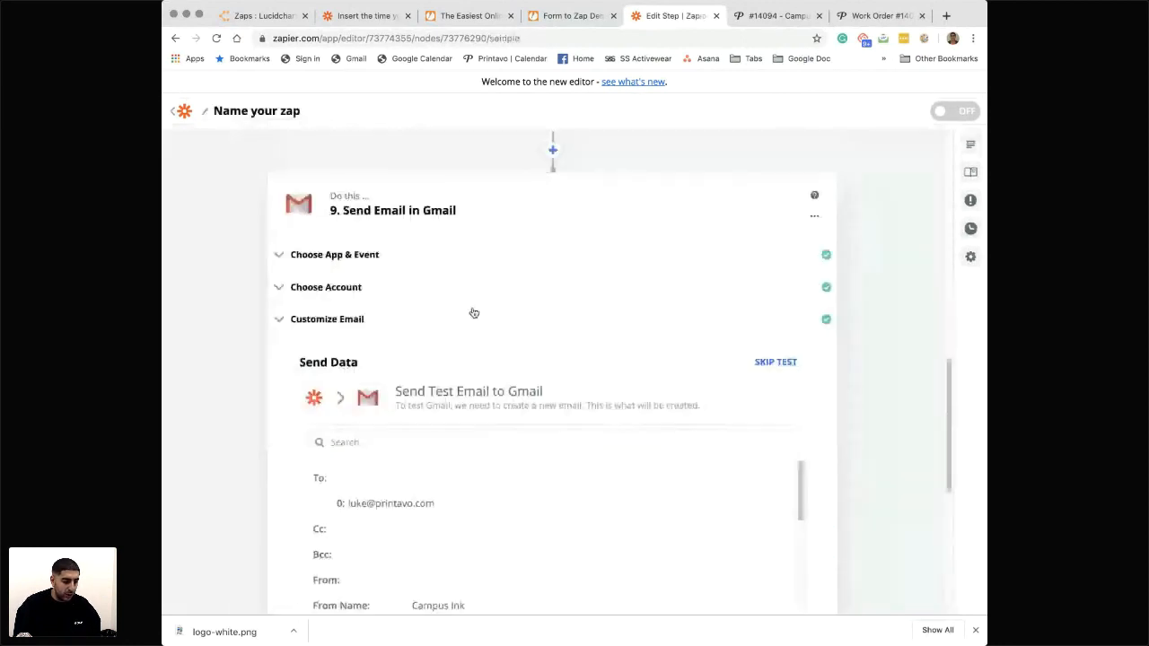
pyautogui.scroll(6, 458, 359)
pyautogui.scroll(-6, 449, 377)
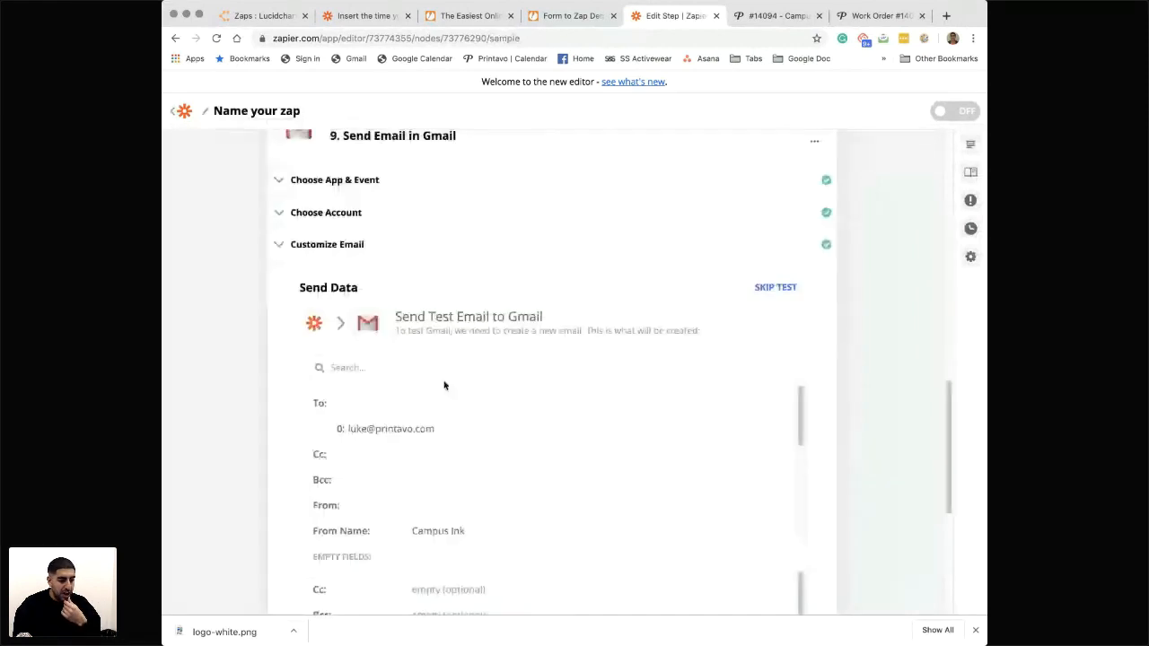
pyautogui.click(303, 262)
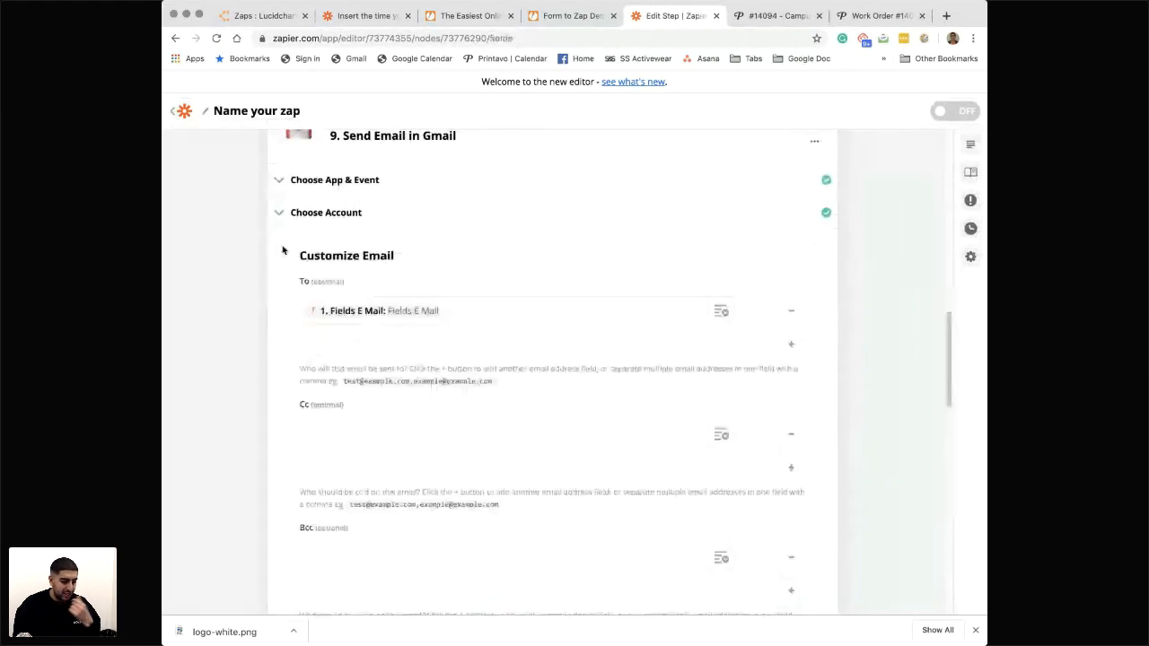
# - Add a Facebook Custom Audiences action after the Gmail step, with Add Email to Custom Audience as its event
pyautogui.scroll(-5, 378, 425)
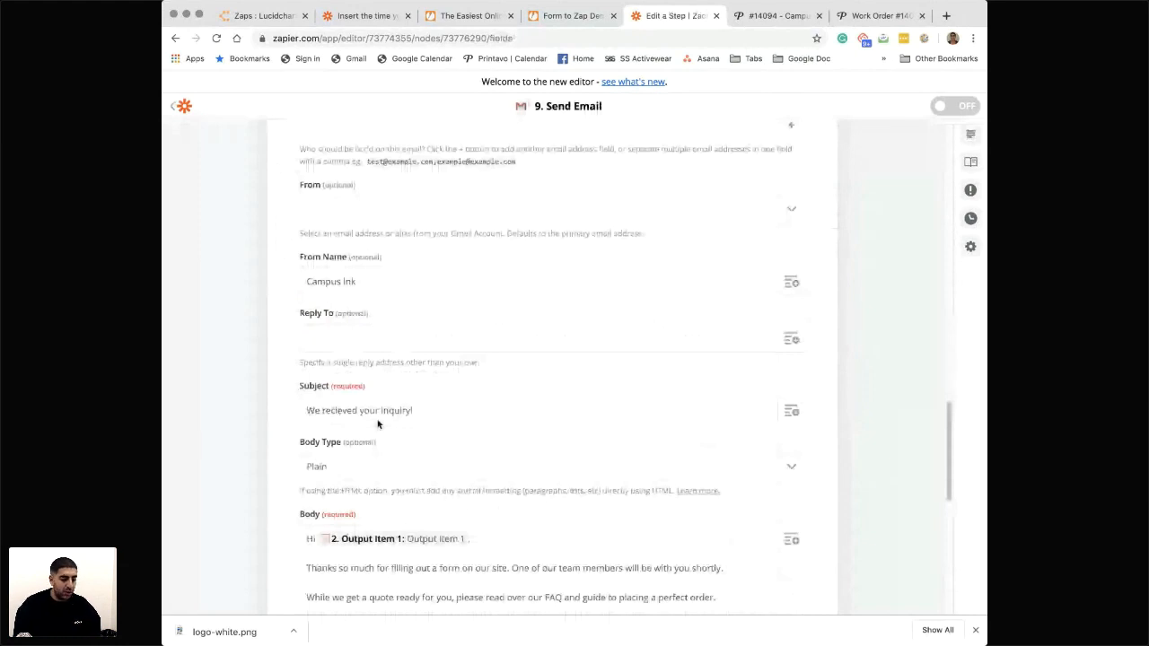
pyautogui.scroll(-10, 552, 478)
pyautogui.write('face')
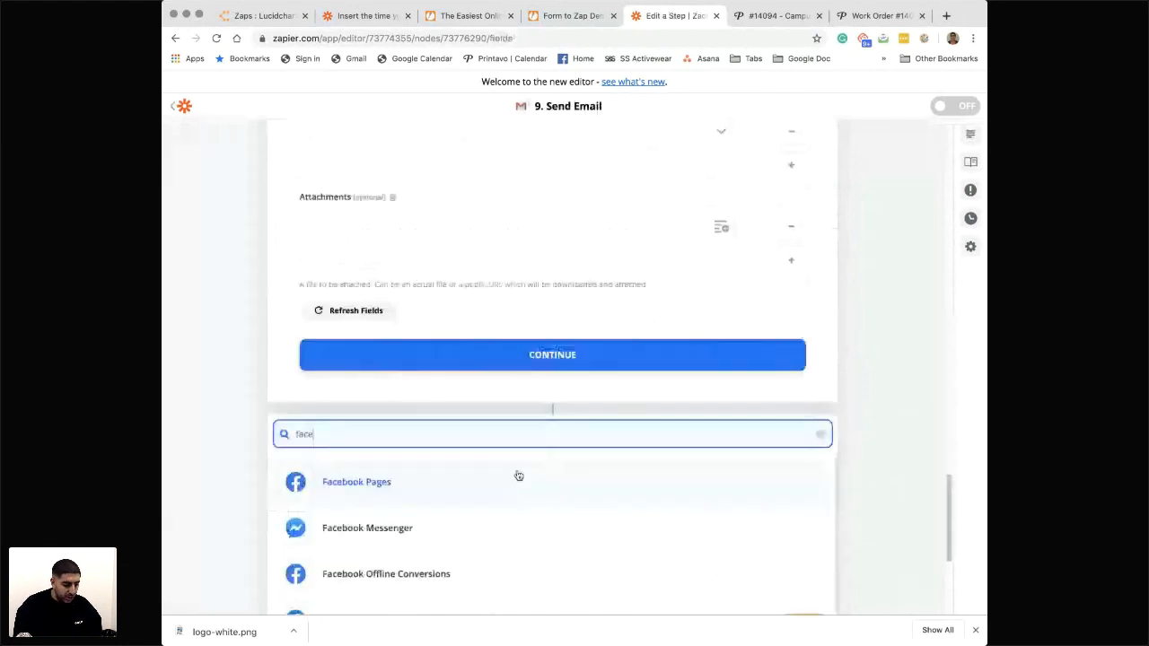
pyautogui.scroll(-3, 518, 476)
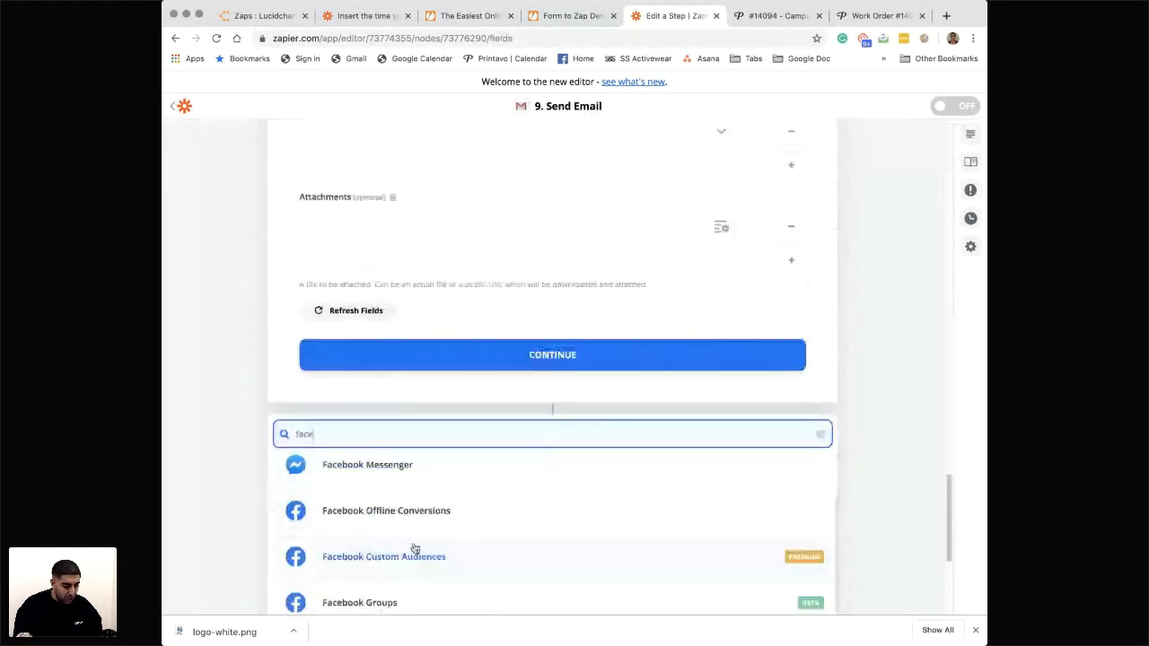
pyautogui.click(605, 516)
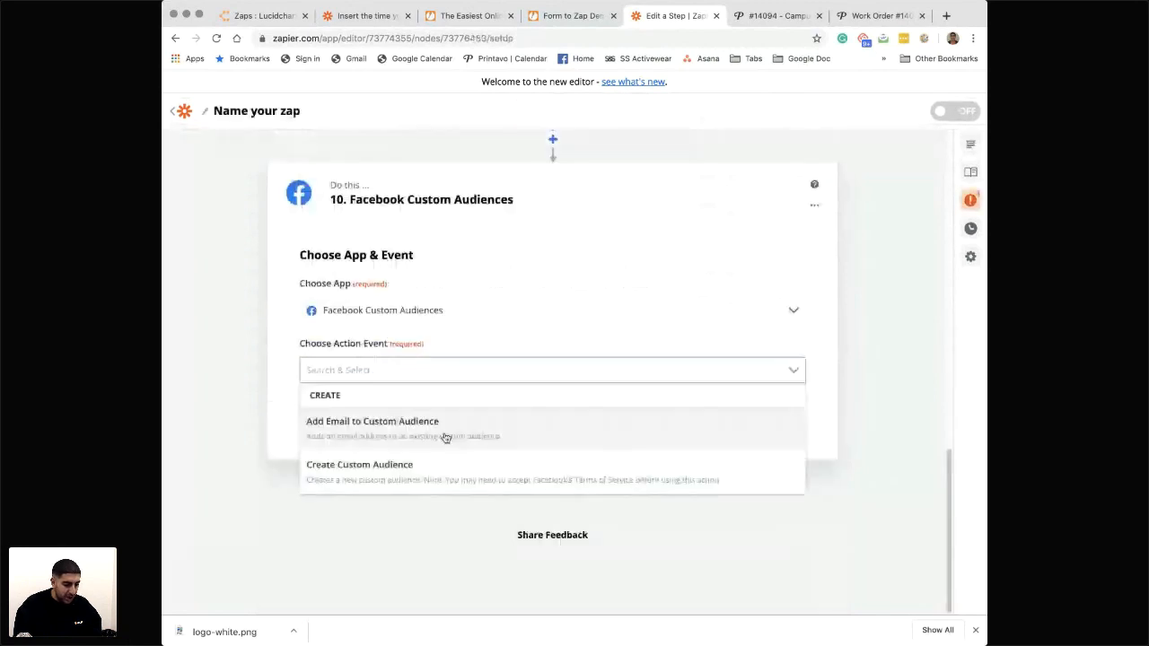
pyautogui.click(408, 438)
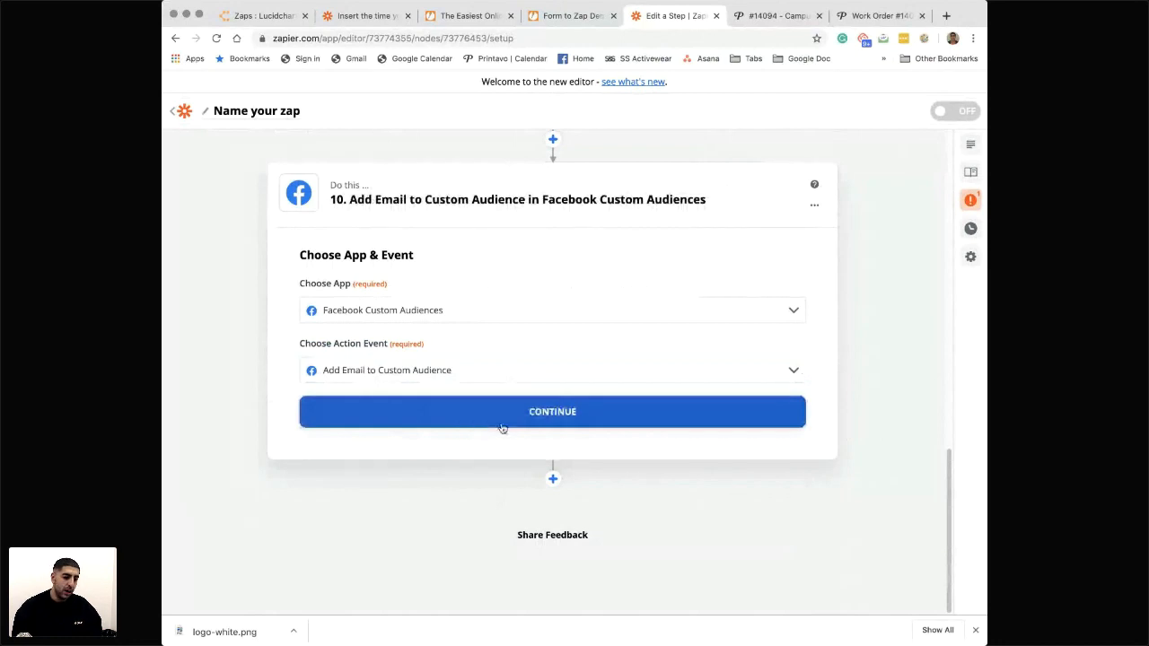
# - Review the zap's steps from the Facebook action back to the JotForm trigger
pyautogui.scroll(5, 482, 302)
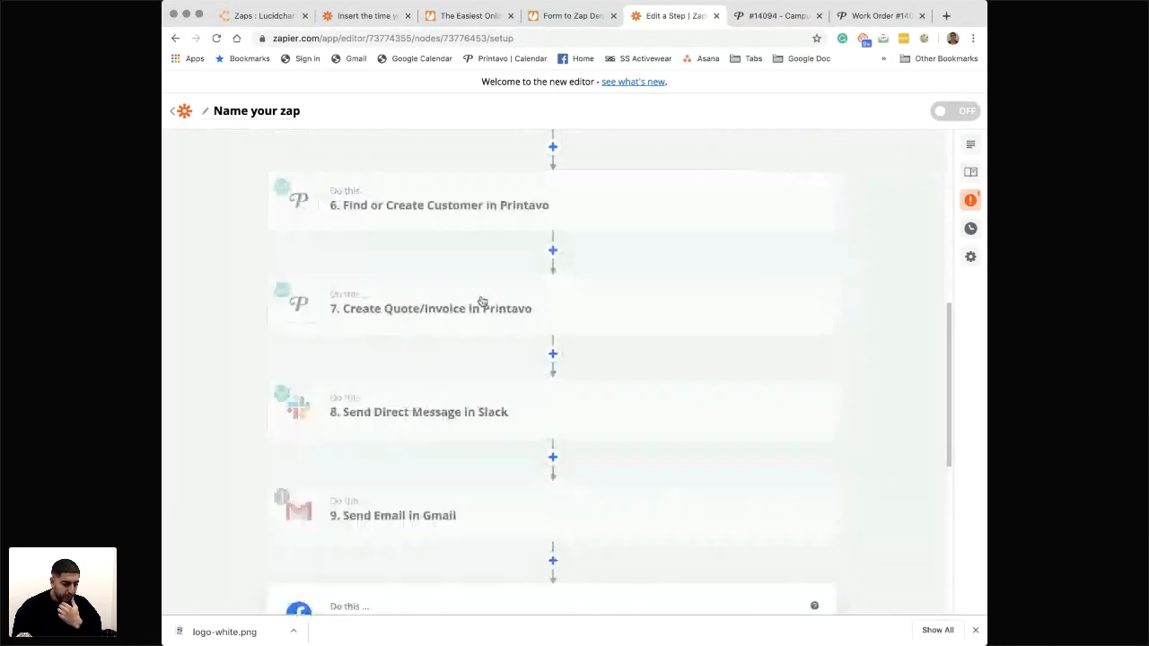
pyautogui.scroll(4, 482, 302)
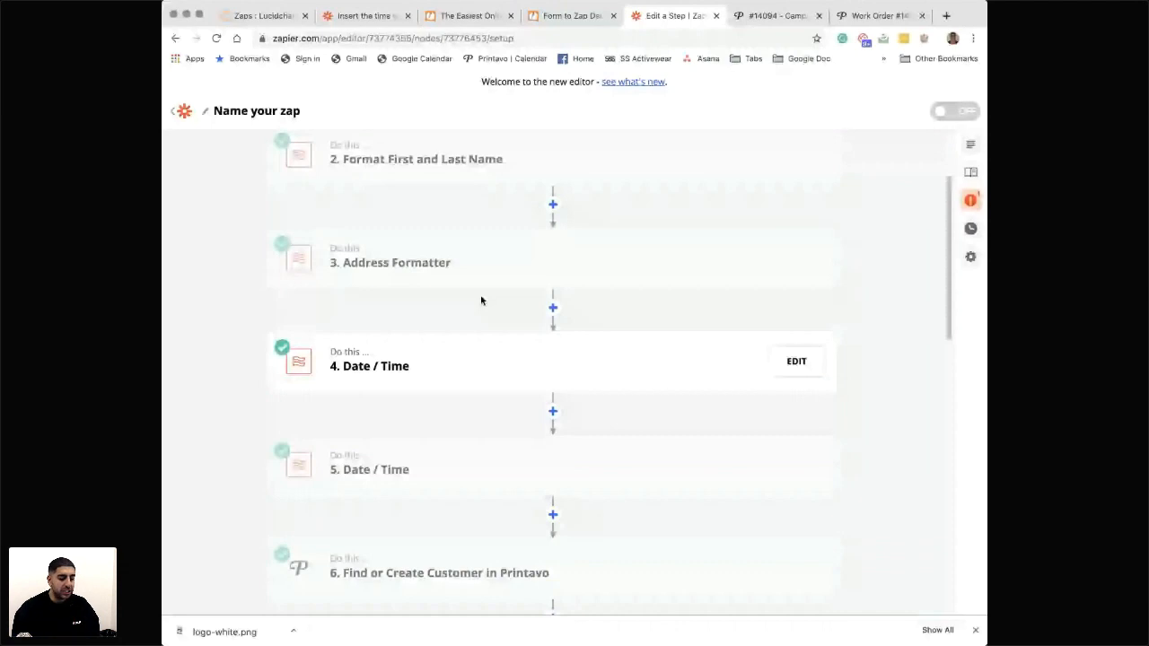
pyautogui.scroll(1, 480, 301)
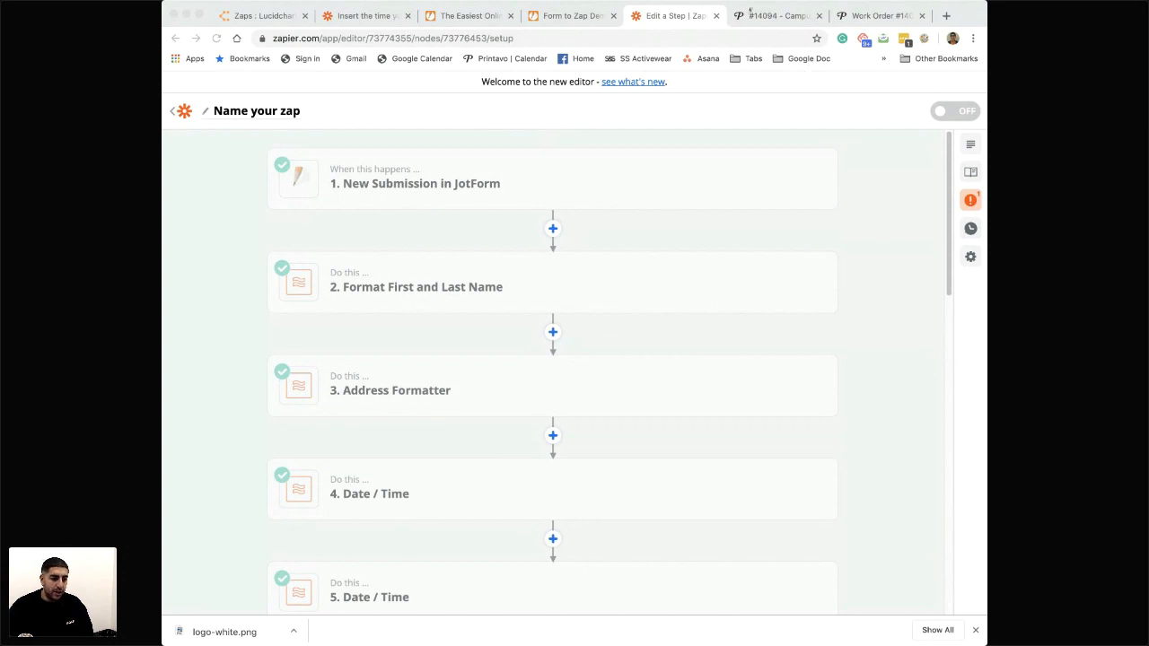
# - View the Campus Ink orders list at mycampus.ink and close its page
pyautogui.click(749, 13)
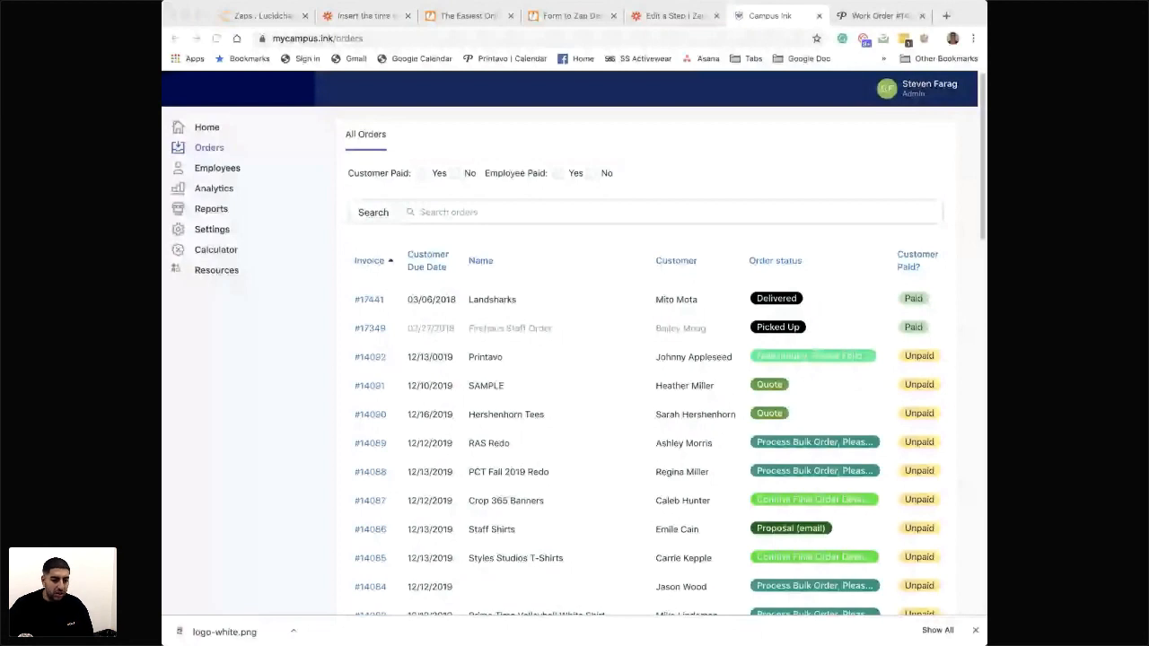
pyautogui.press('super+w')
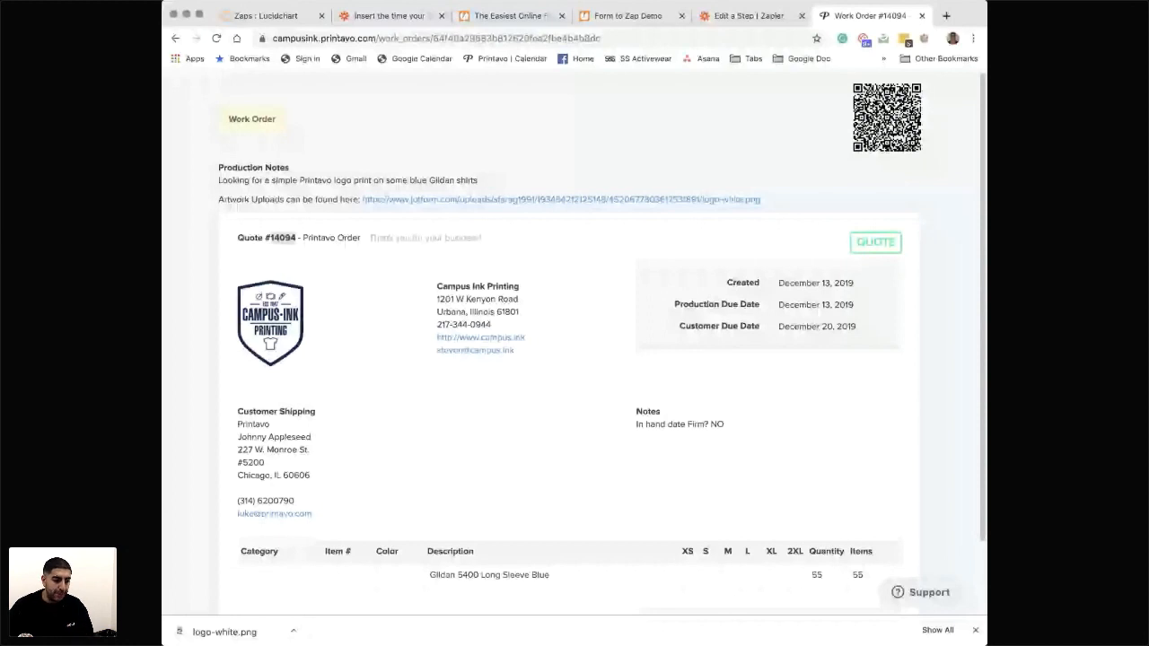
# - Search the web for "printavo api" and read the API Documentation article in Printavo's Help Center
pyautogui.click(508, 15)
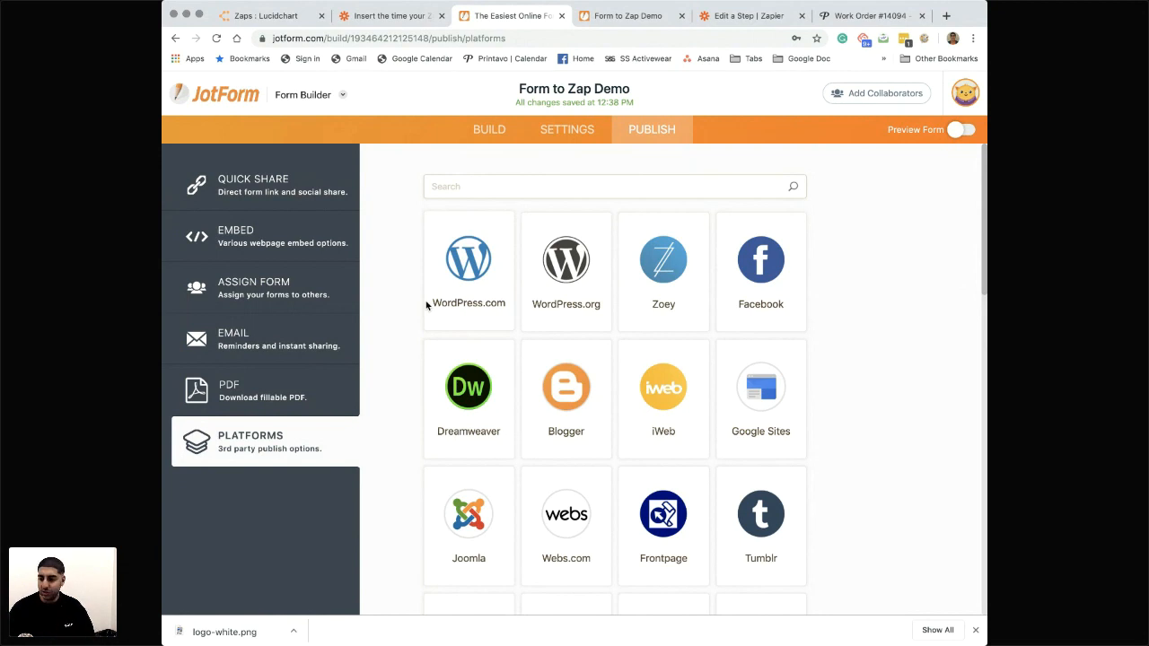
pyautogui.click(375, 24)
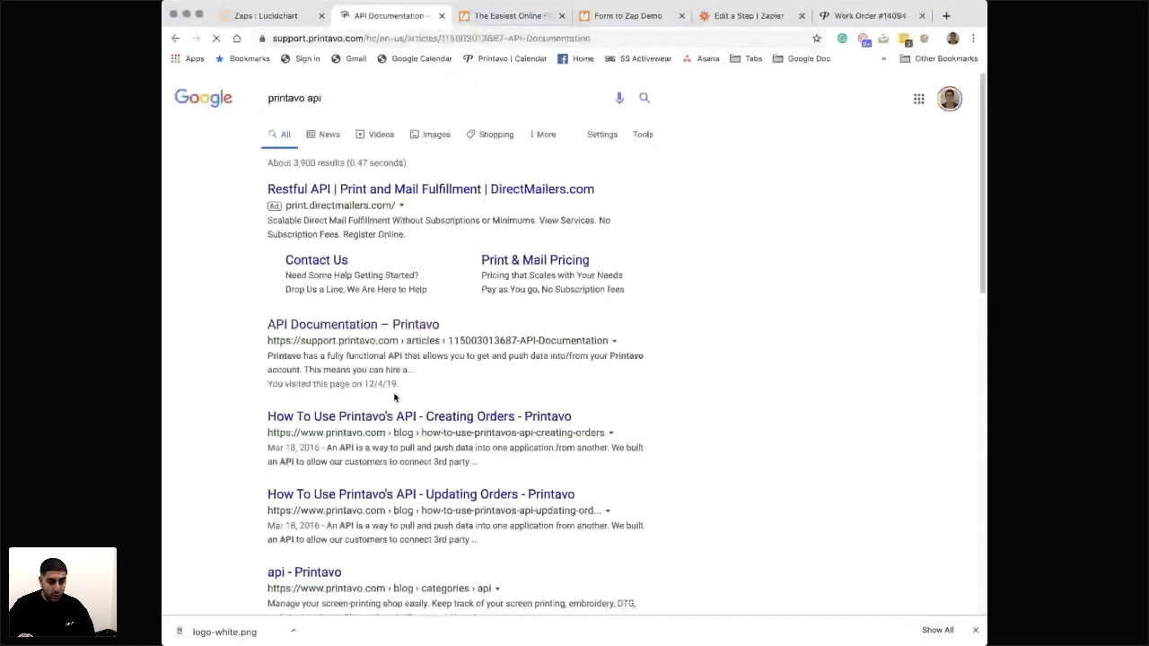
pyautogui.click(514, 16)
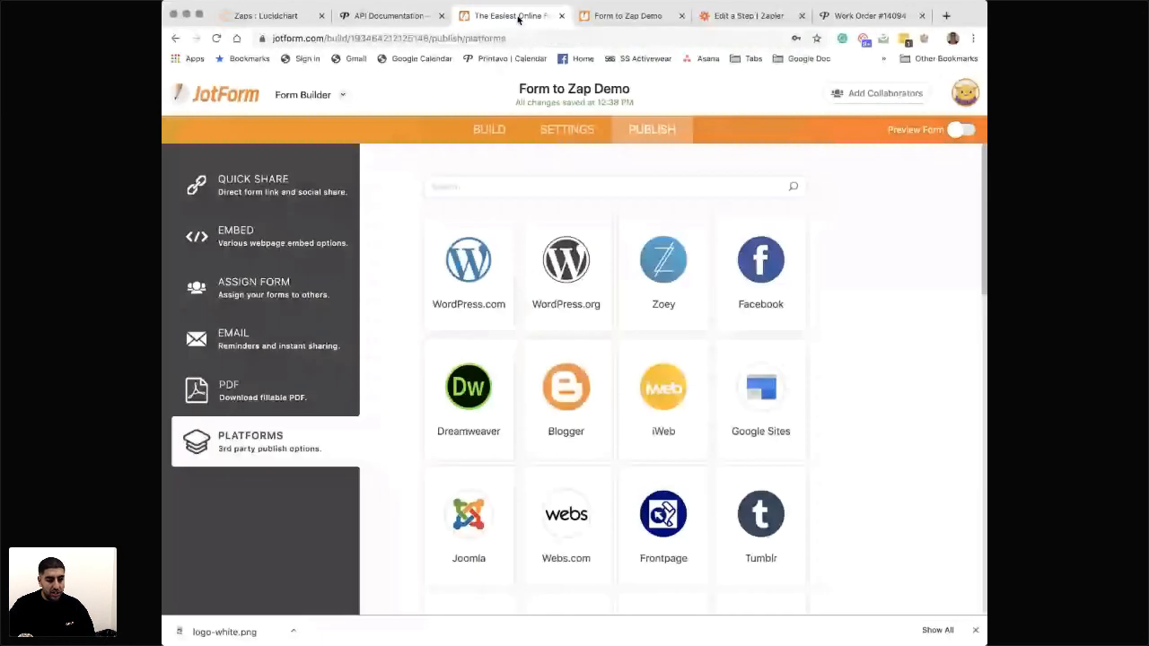
pyautogui.click(391, 16)
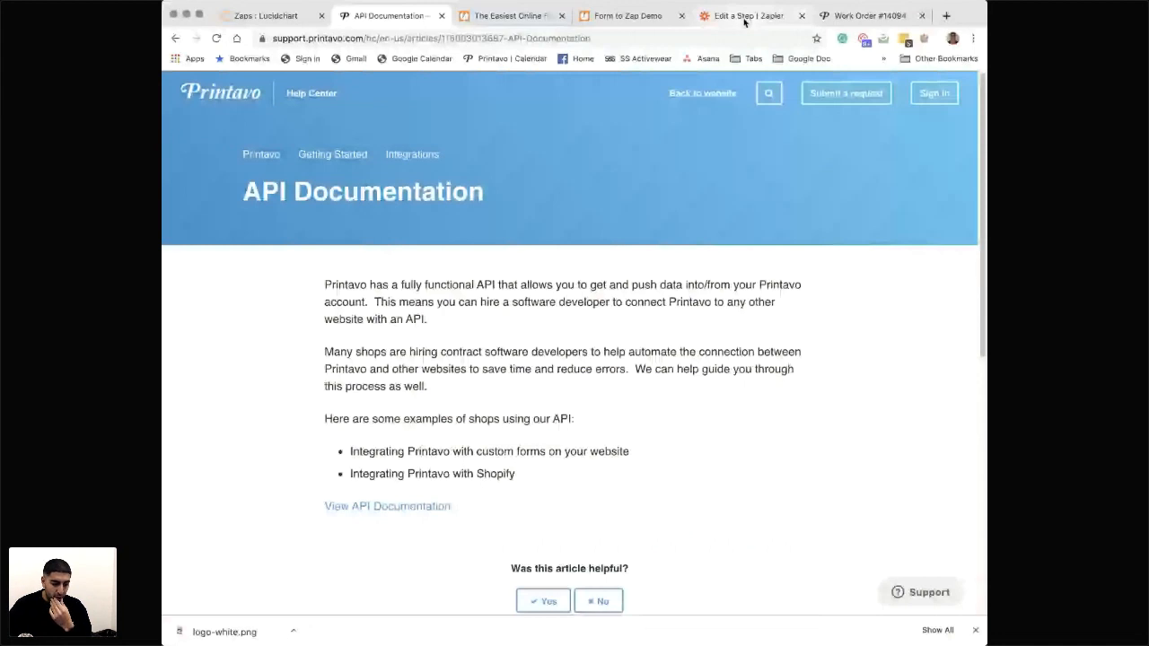
pyautogui.scroll(-1, 516, 424)
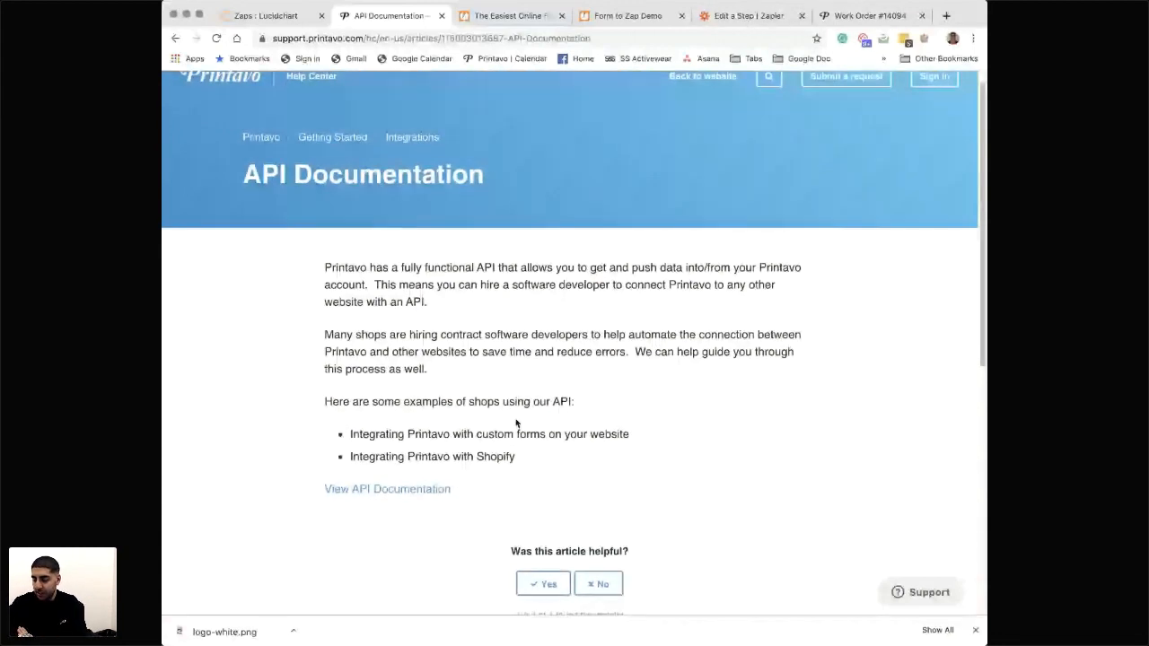